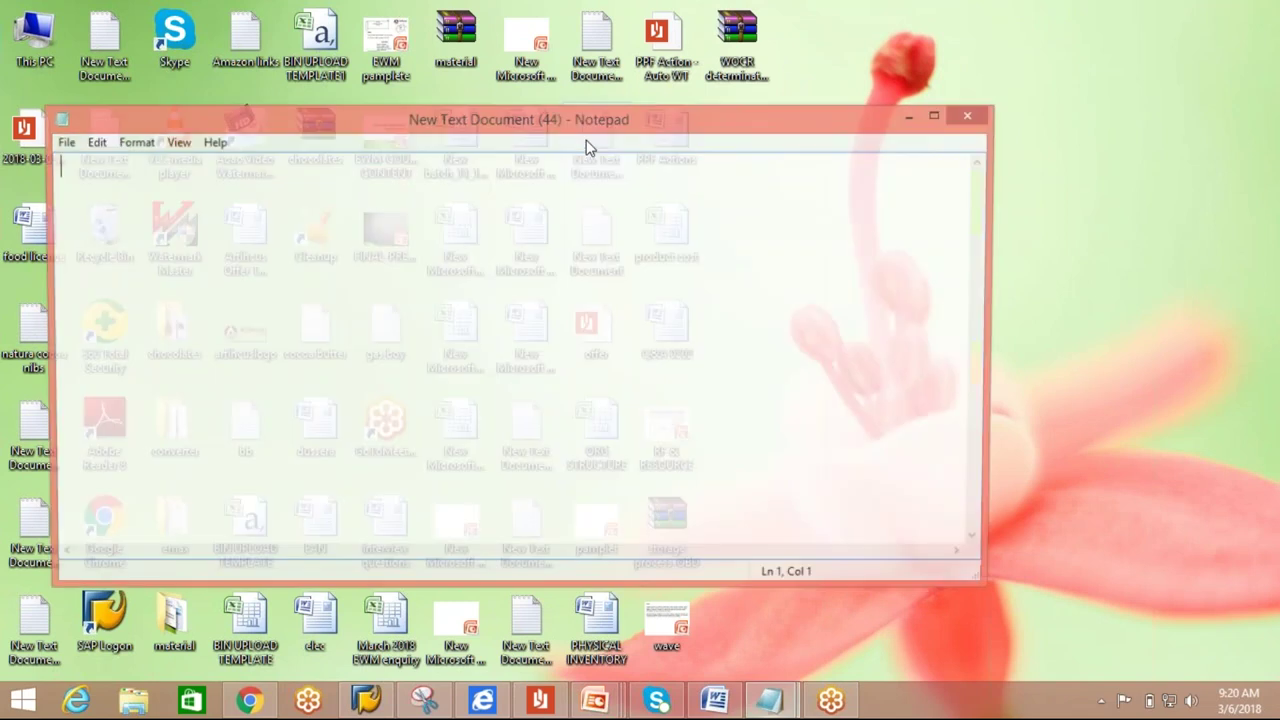
Close the blank document and view the handling unit notes in the desktop file New Text Document.
click(972, 119)
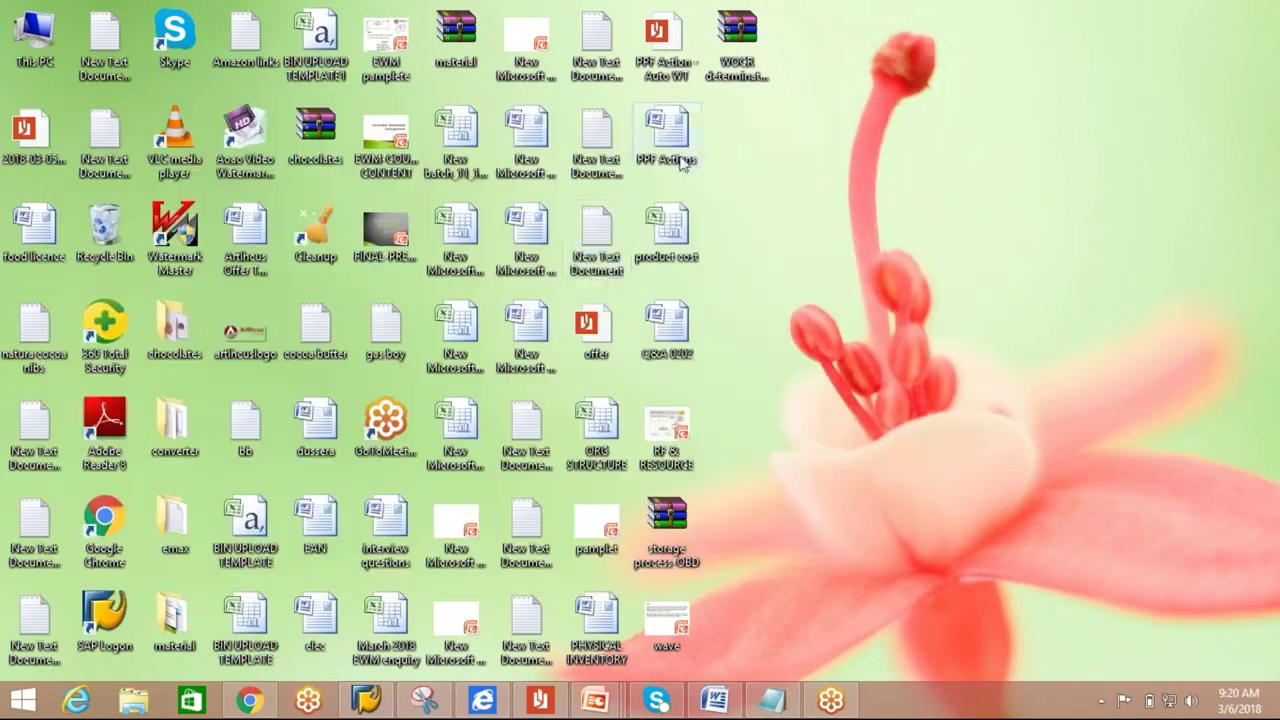
click(596, 240)
double_click(596, 240)
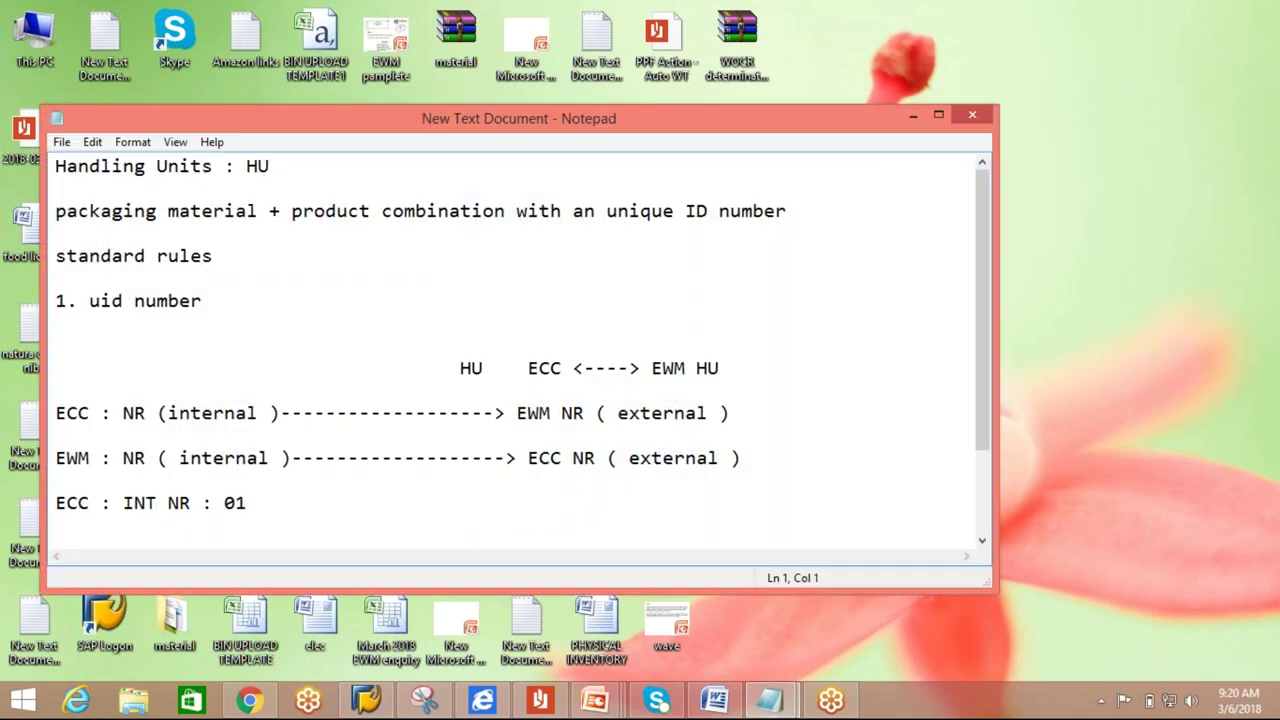
click(939, 117)
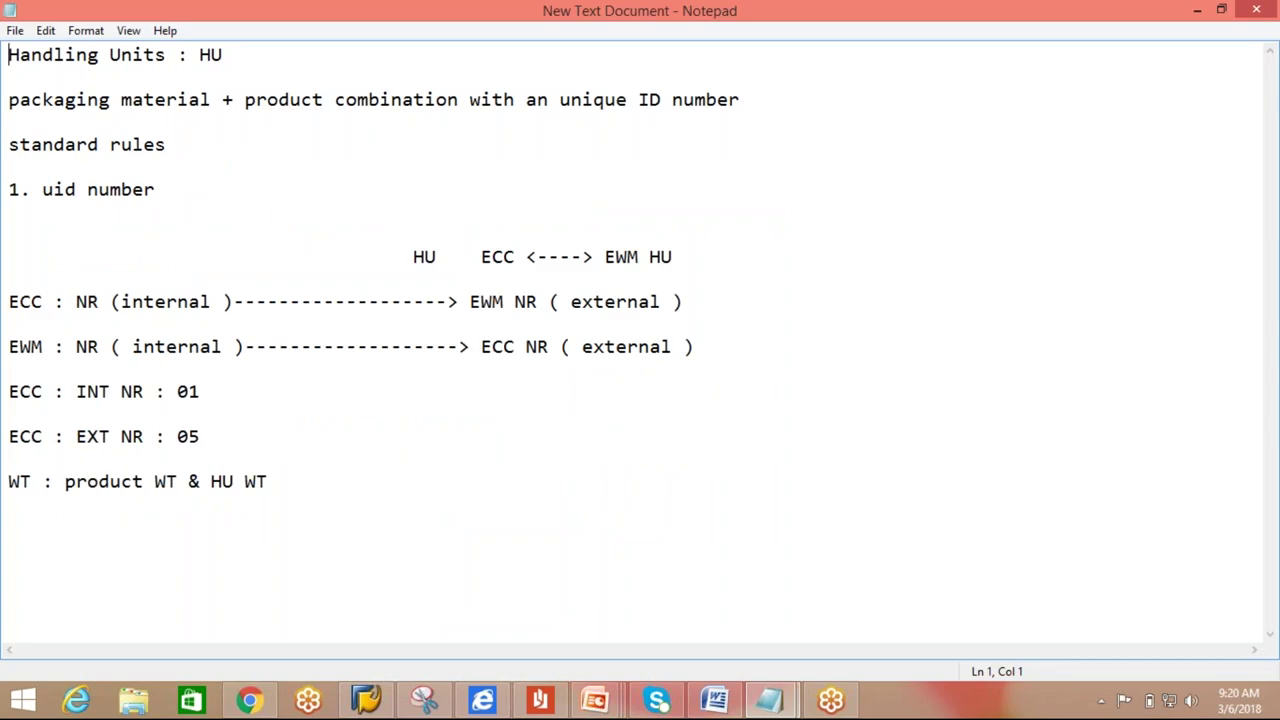
click(1262, 18)
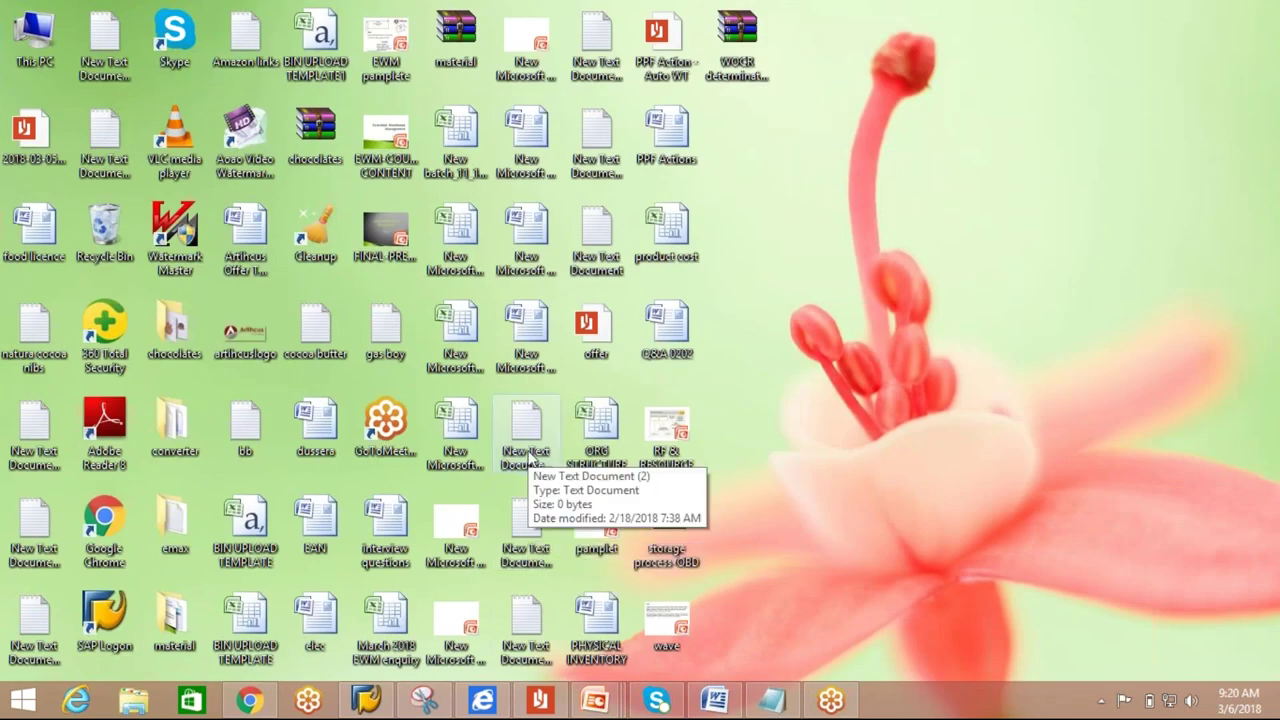
Check the contents of the desktop files New Text Document (2), (3), (4) and (44) one after another.
double_click(536, 461)
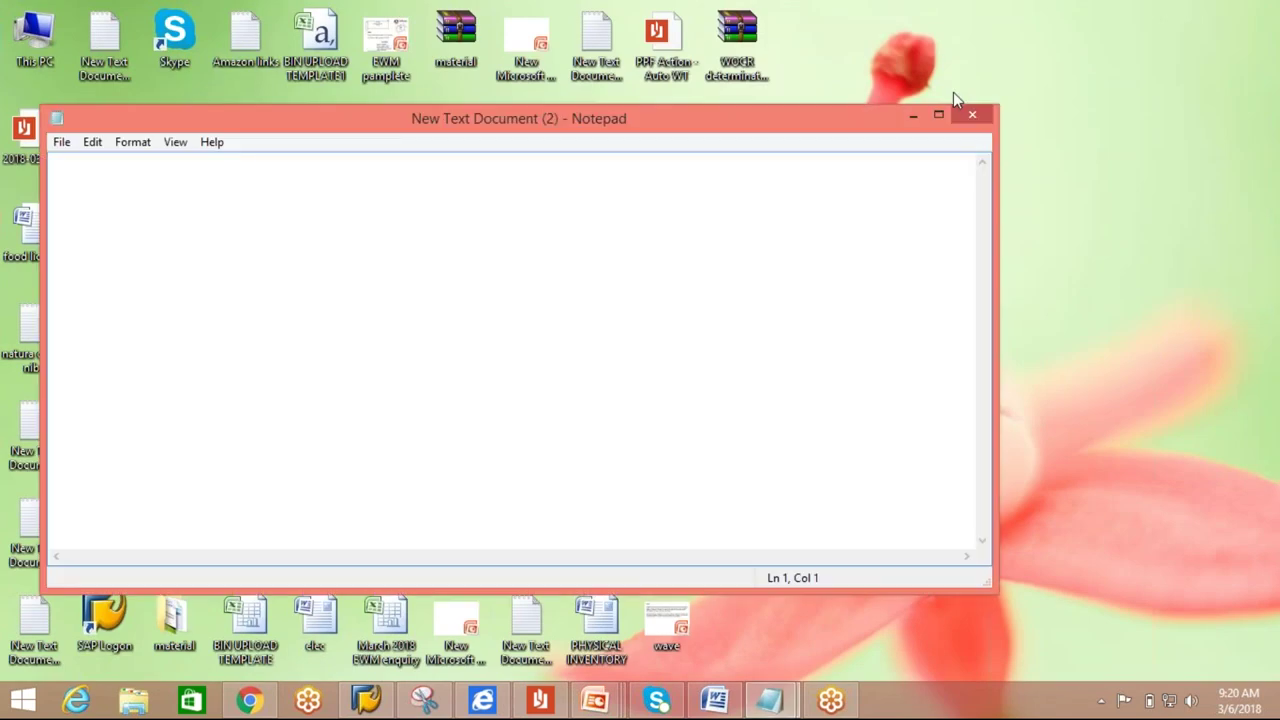
click(974, 118)
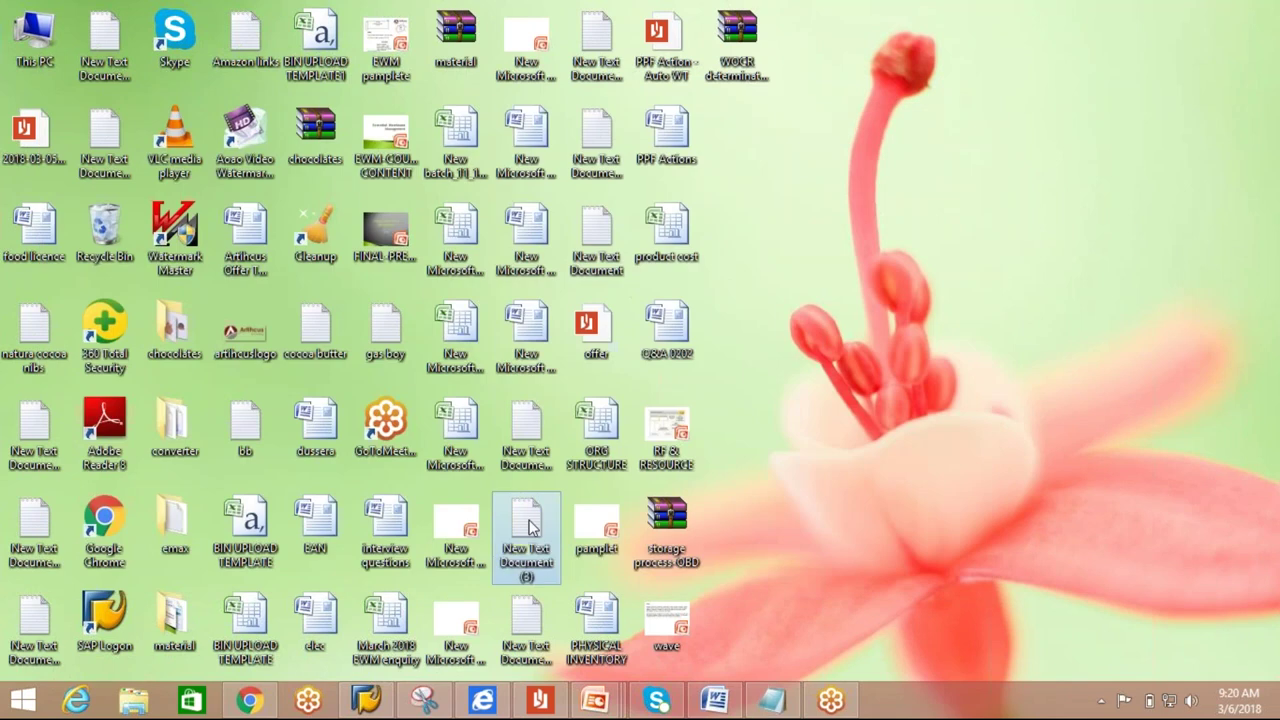
double_click(530, 527)
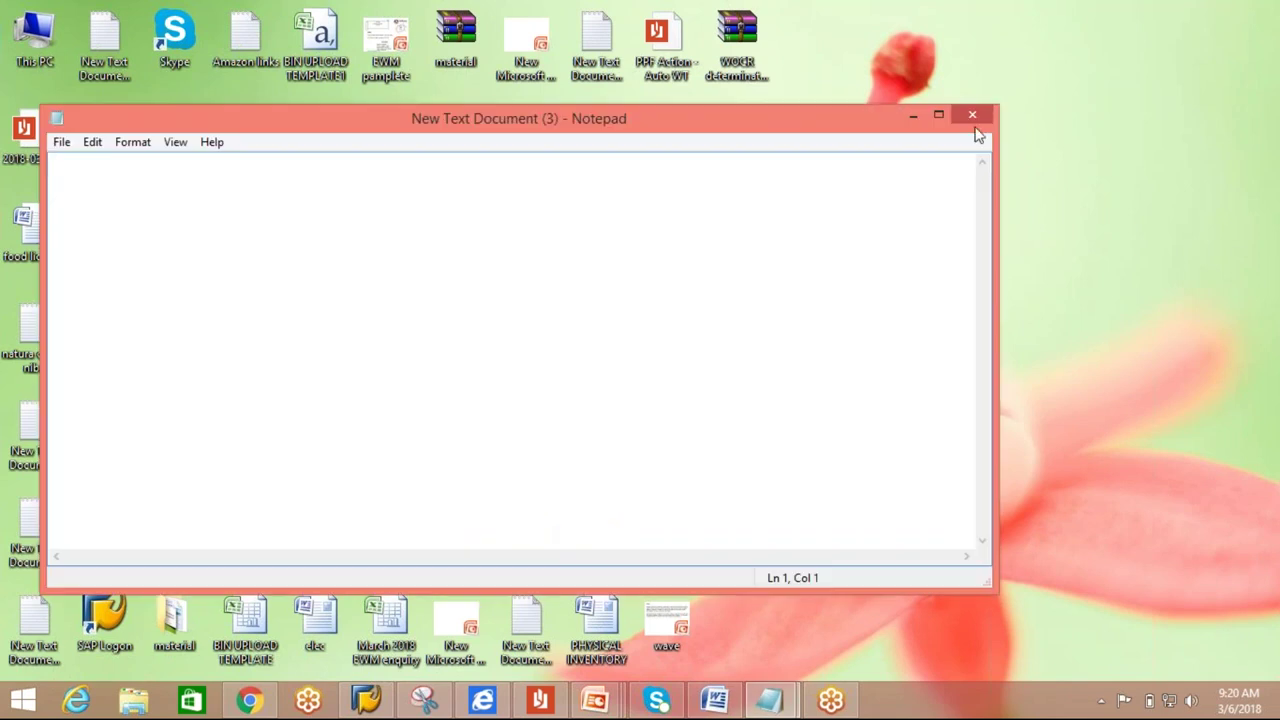
click(975, 122)
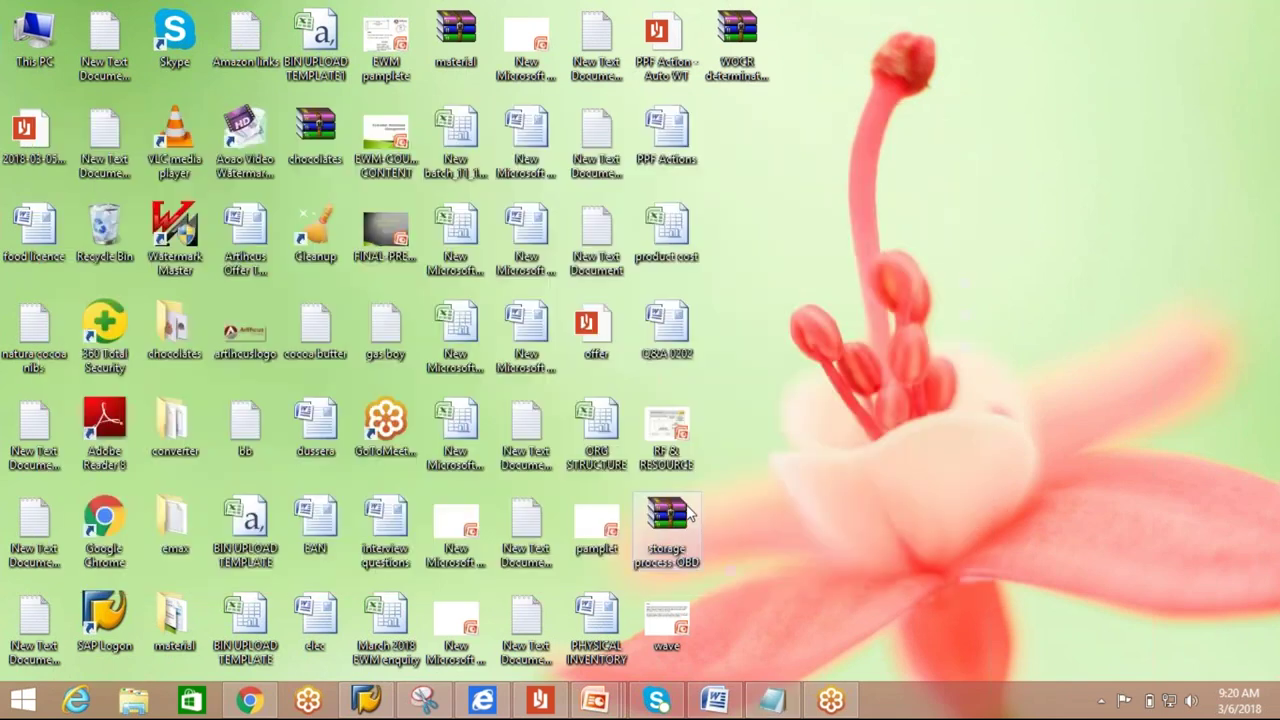
click(522, 634)
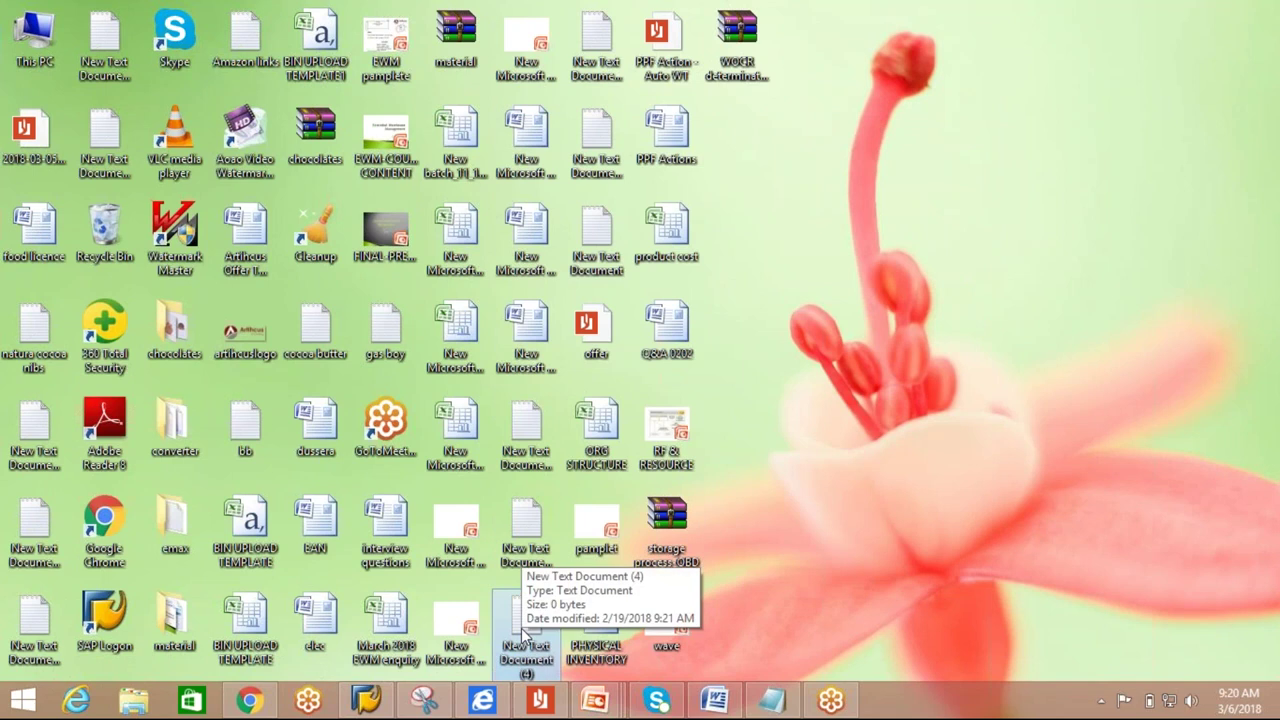
double_click(522, 632)
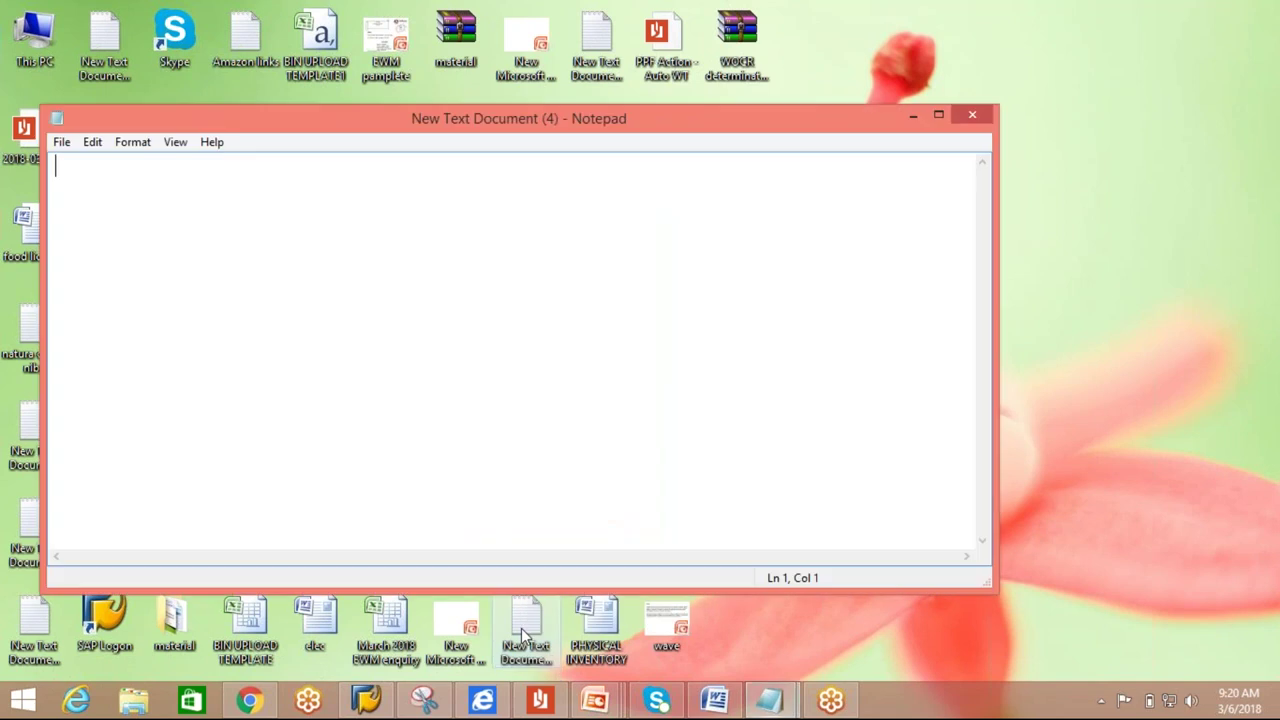
click(982, 115)
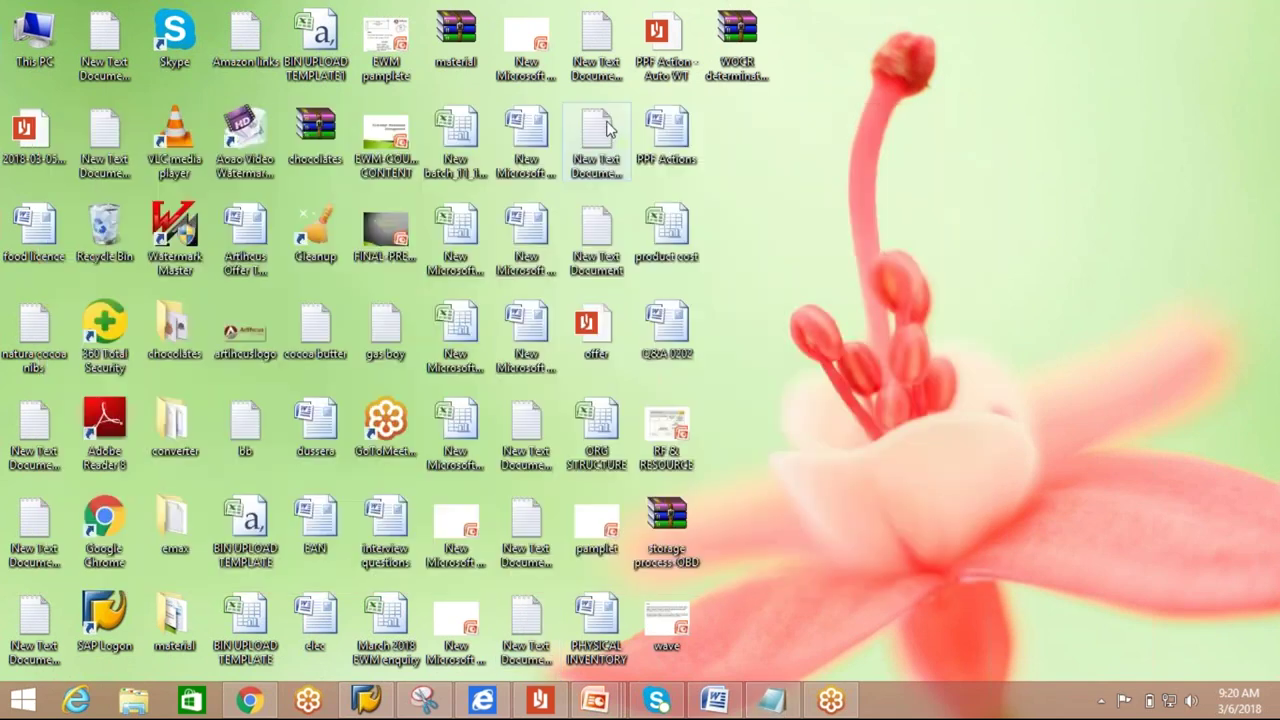
double_click(600, 135)
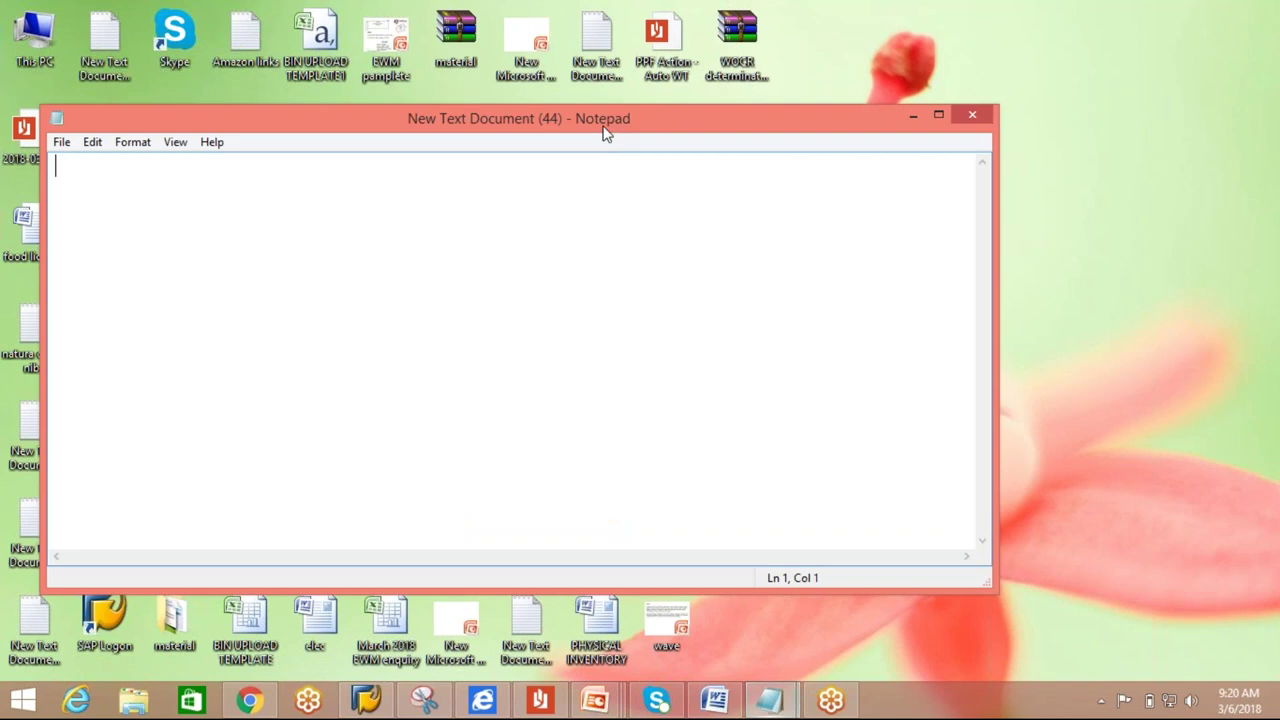
click(982, 115)
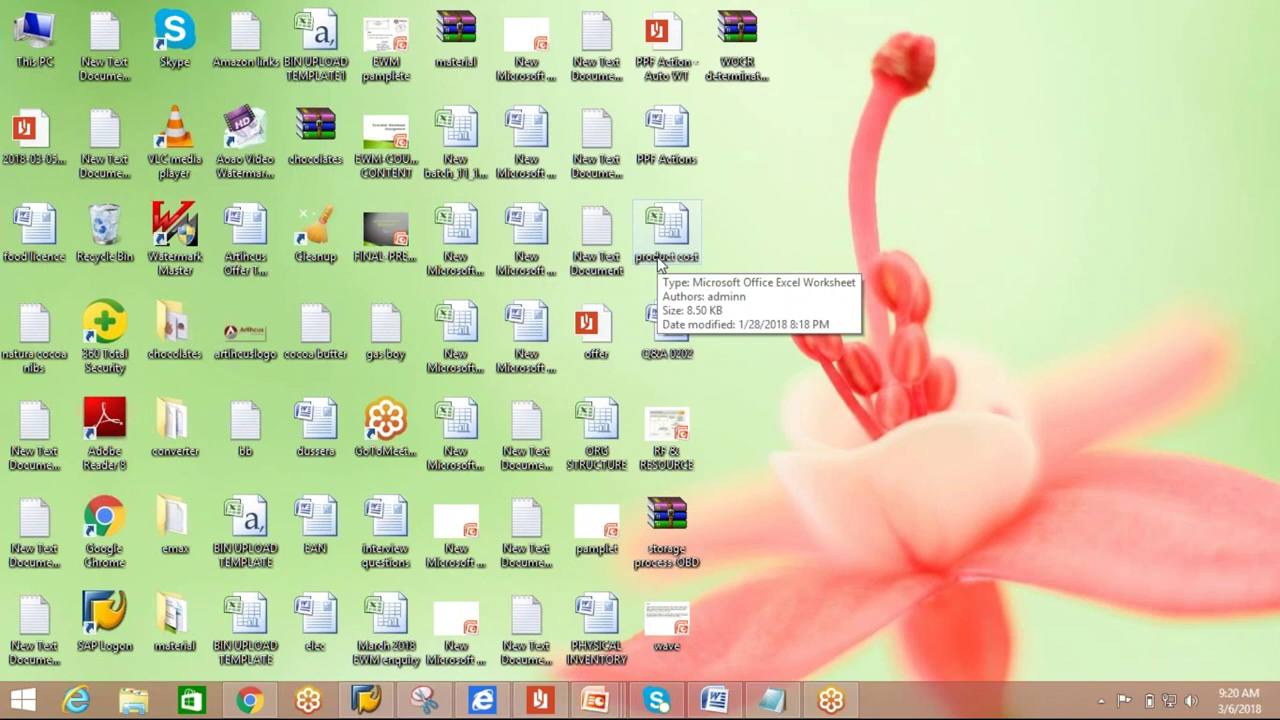
Create a new text document on the desktop with its default name and open it in a maximized window.
right_click(910, 413)
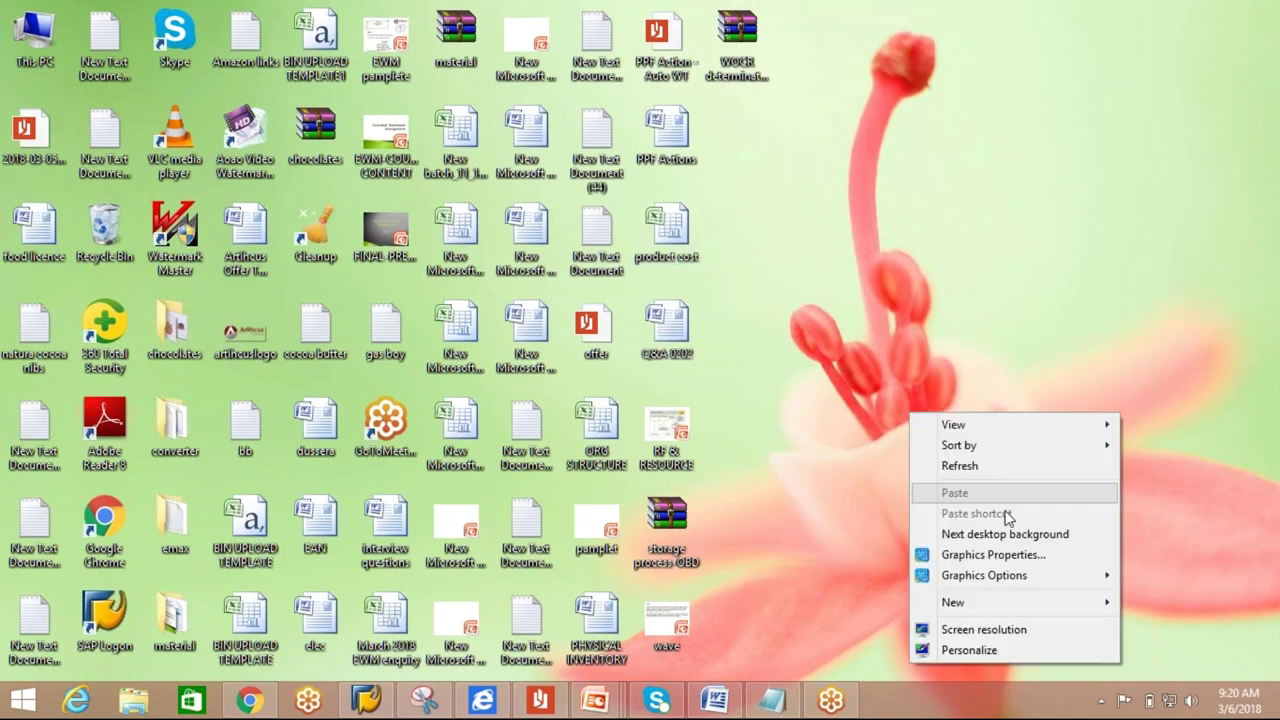
click(1002, 600)
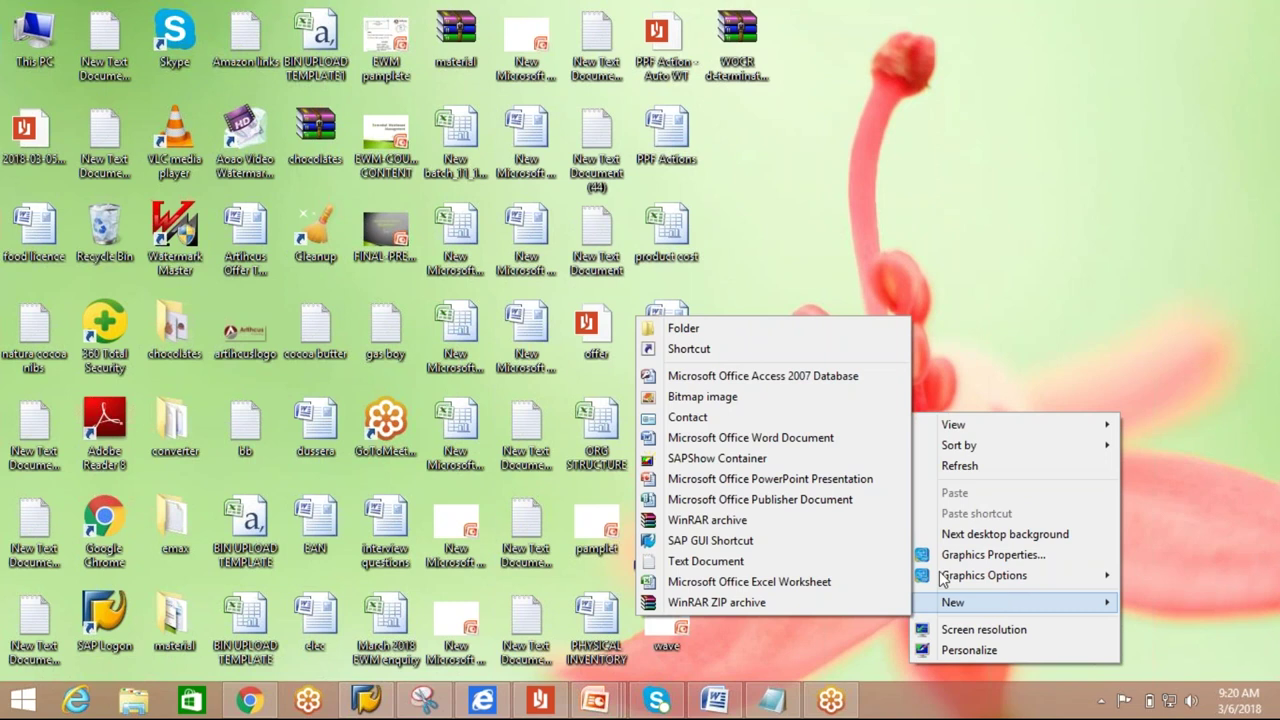
click(760, 565)
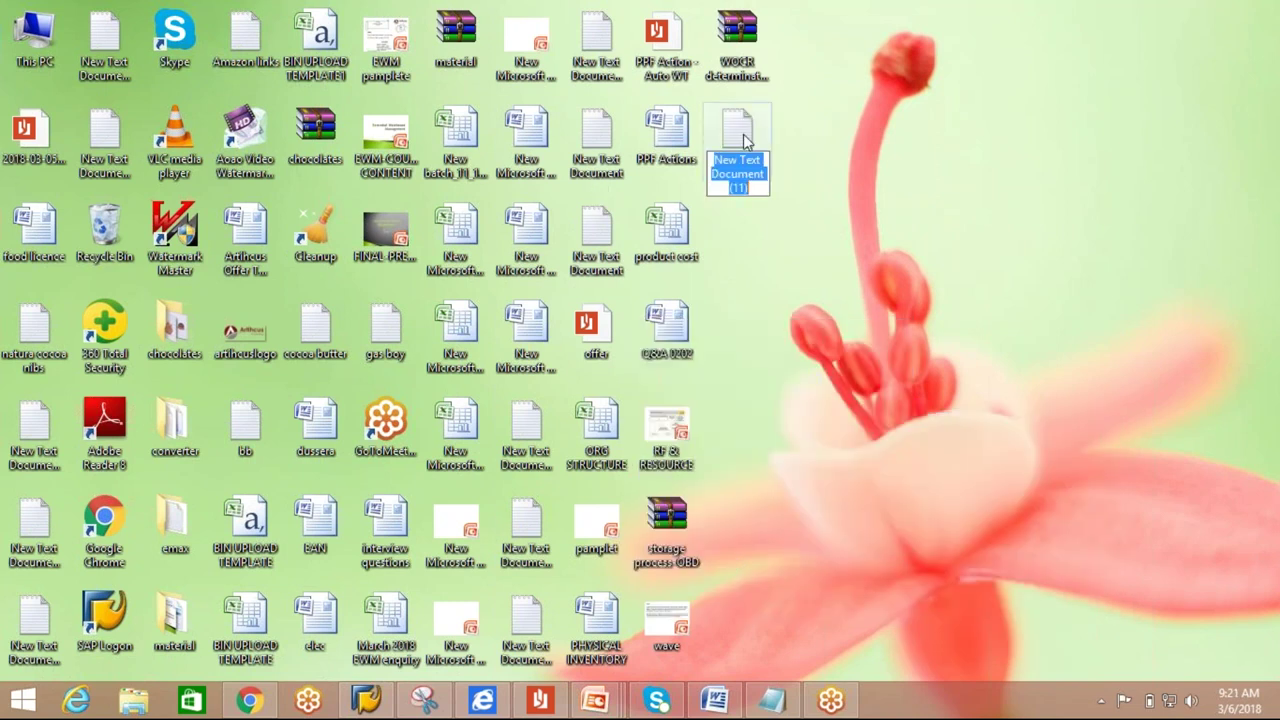
click(744, 140)
double_click(744, 140)
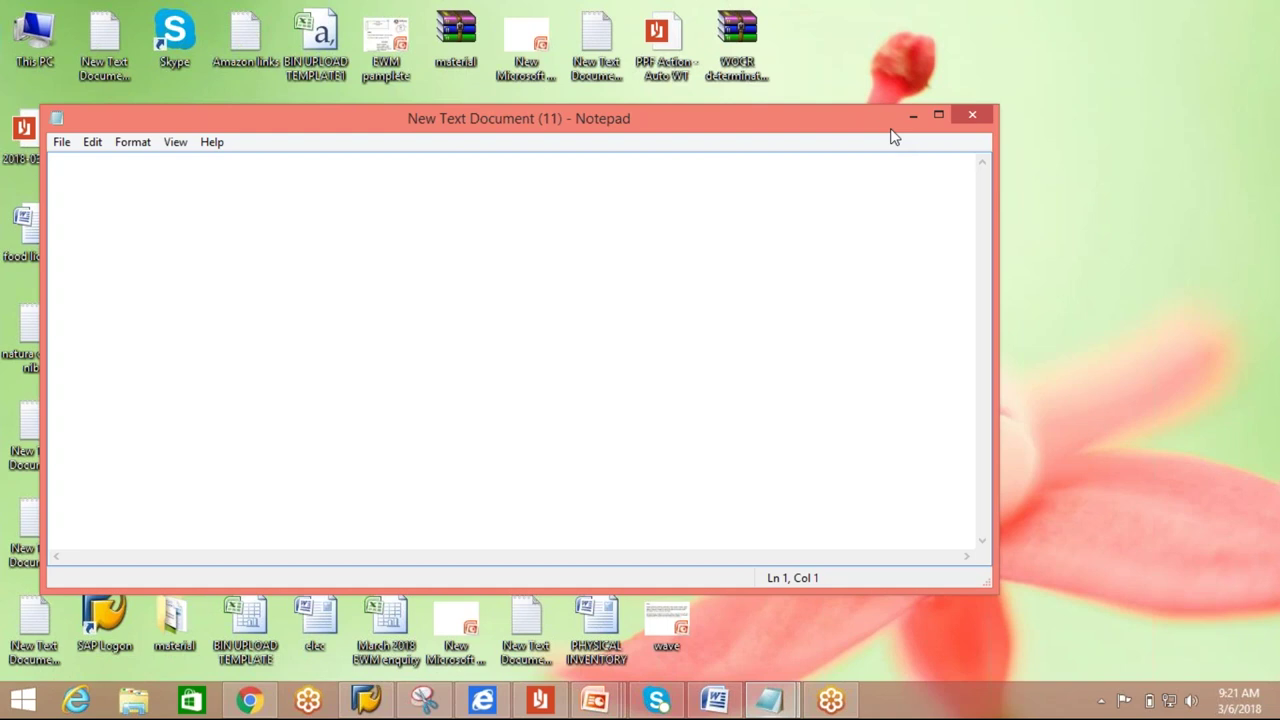
click(940, 114)
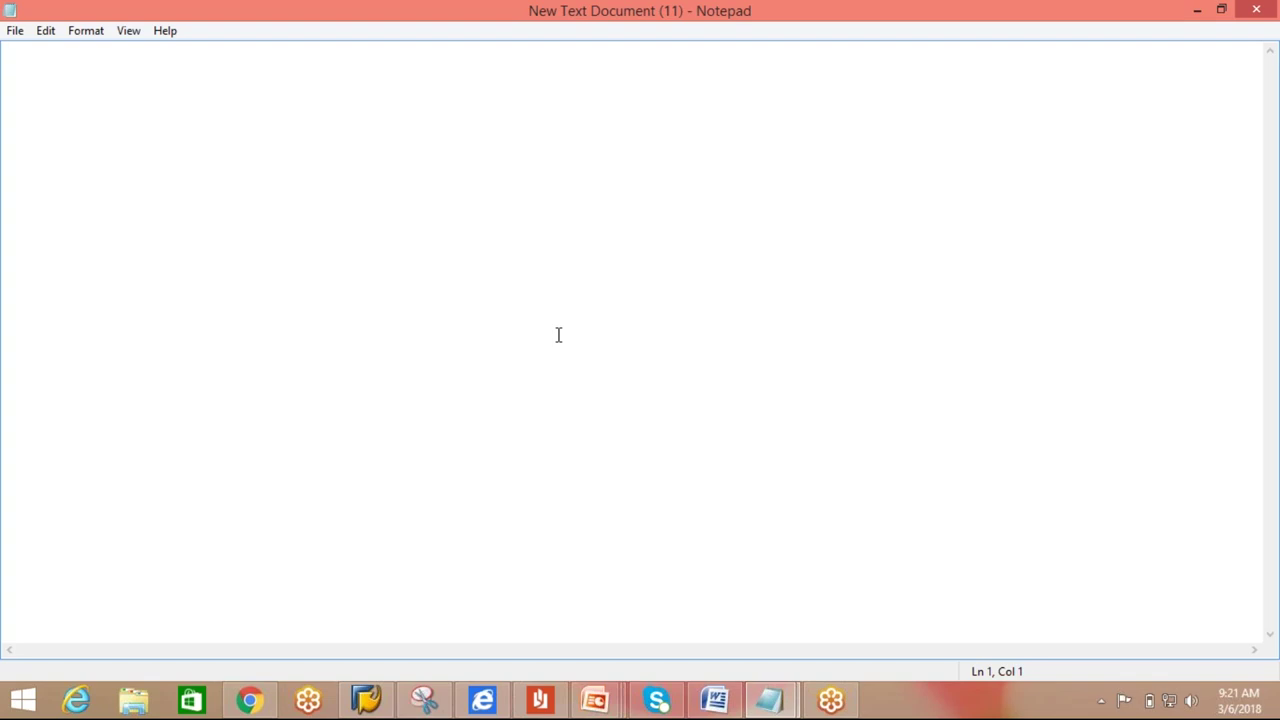
Write the headings "HU type :" and "HU type group" with a blank line between them.
text(HU type)
key(Return)
key(Return)
text(HU type )
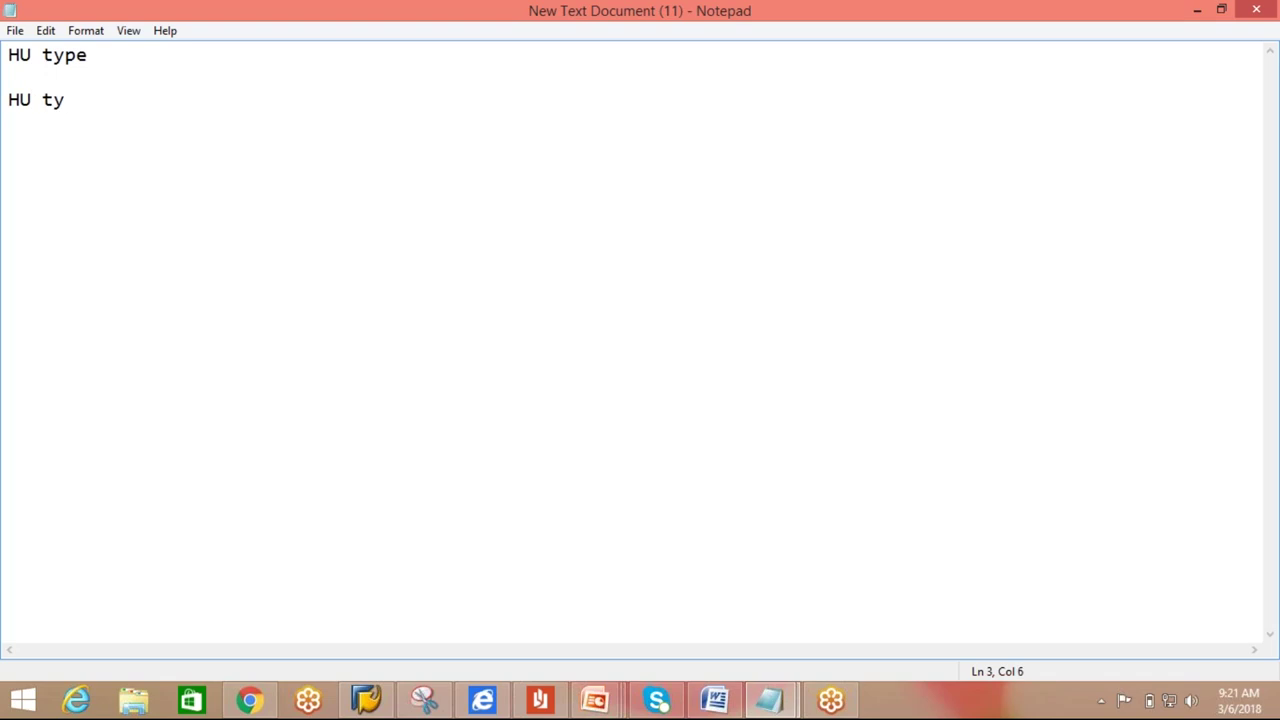
text(group)
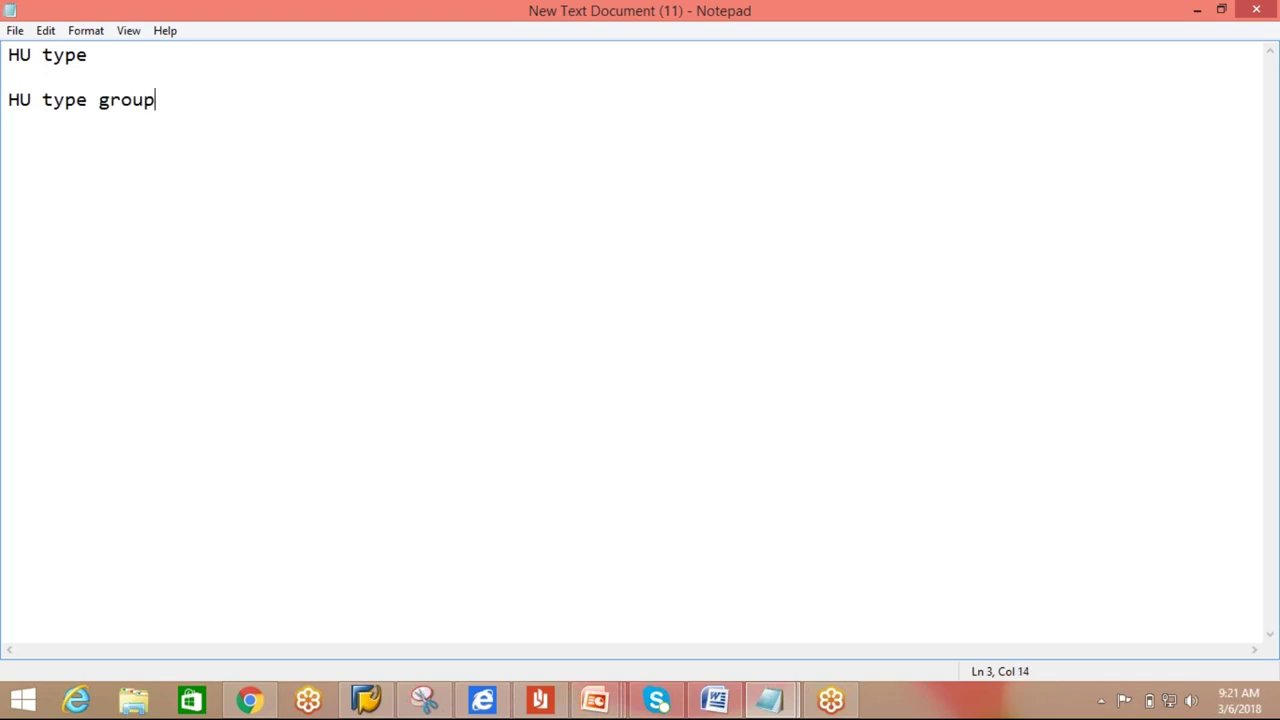
click(193, 56)
text(:)
Below HU type group, add "Carton box" with the entries 1. CB 2 X 3" and 2. CB 6 x 8".
click(106, 123)
click(198, 110)
key(Return)
key(Return)
text(Carton box)
key(Return)
key(Return)
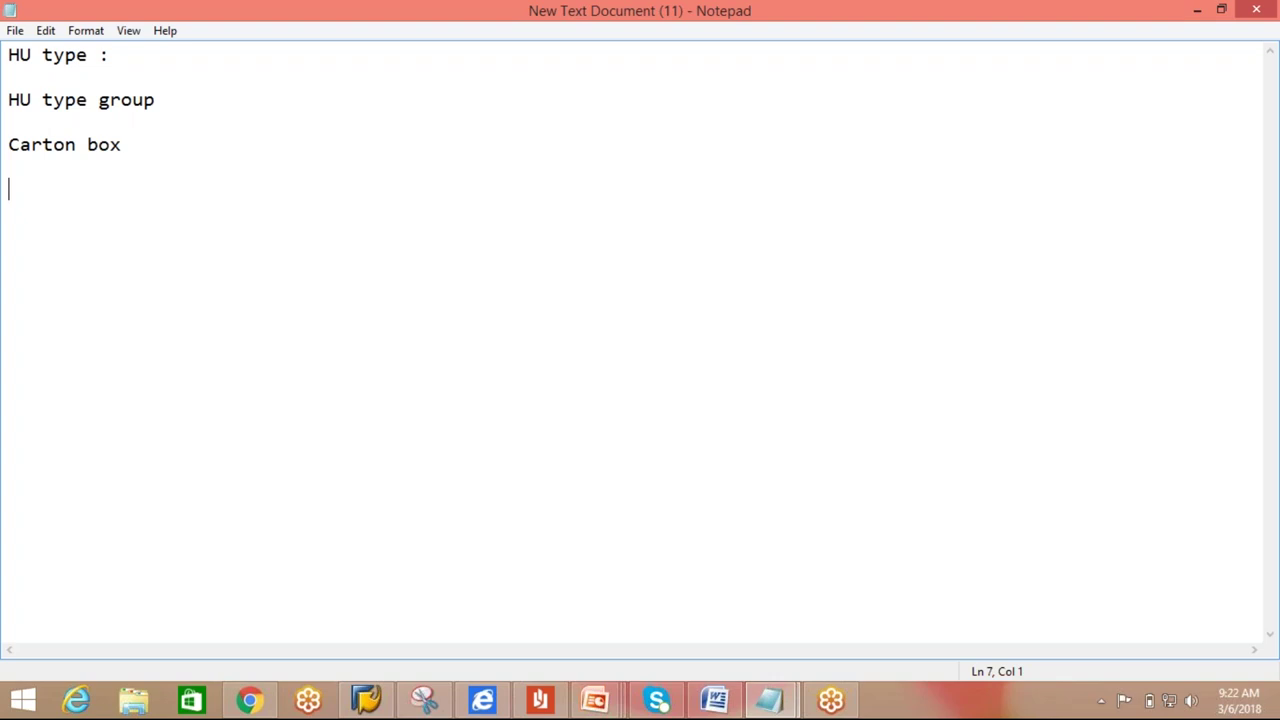
text(1. CB 2 X 3")
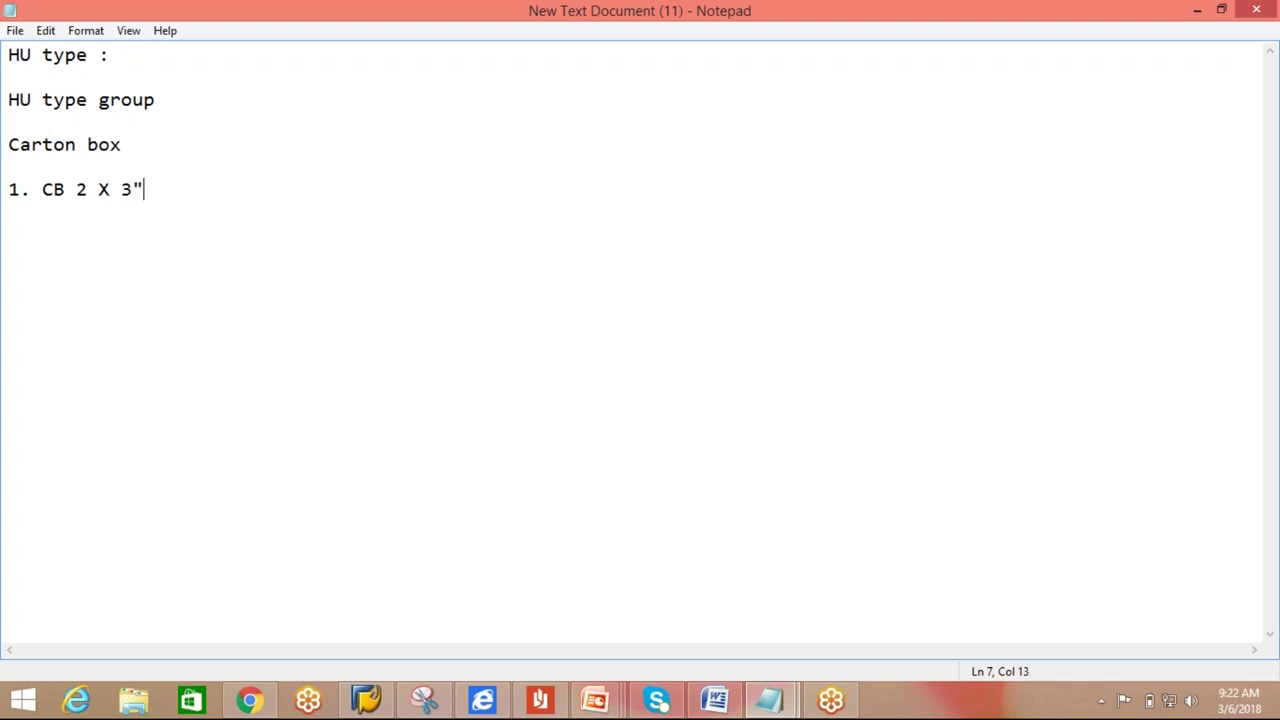
key(Return)
text(2. CB 6 x 8")
key(Return)
key(Return)
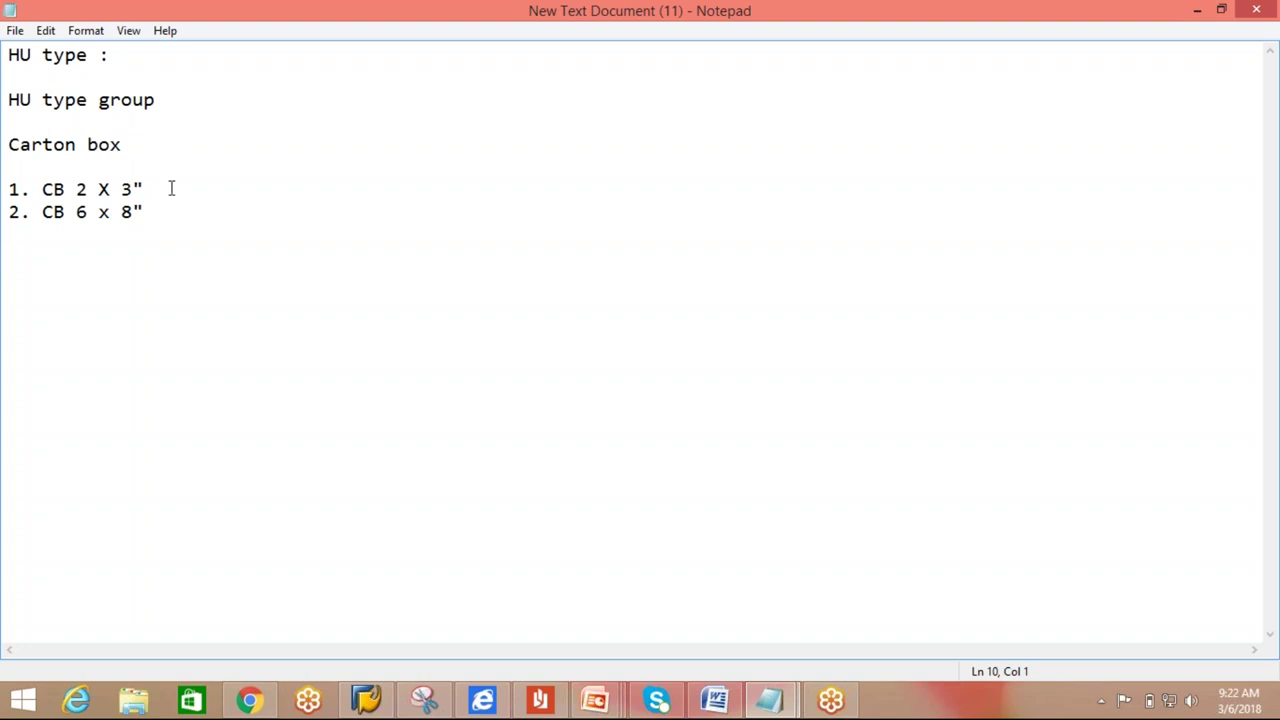
Add the heading "HU type 1" and the line "Boxes which are having height below 10"" under the carton list.
text(HU type 1)
key(Return)
key(Return)
text(Bxose)
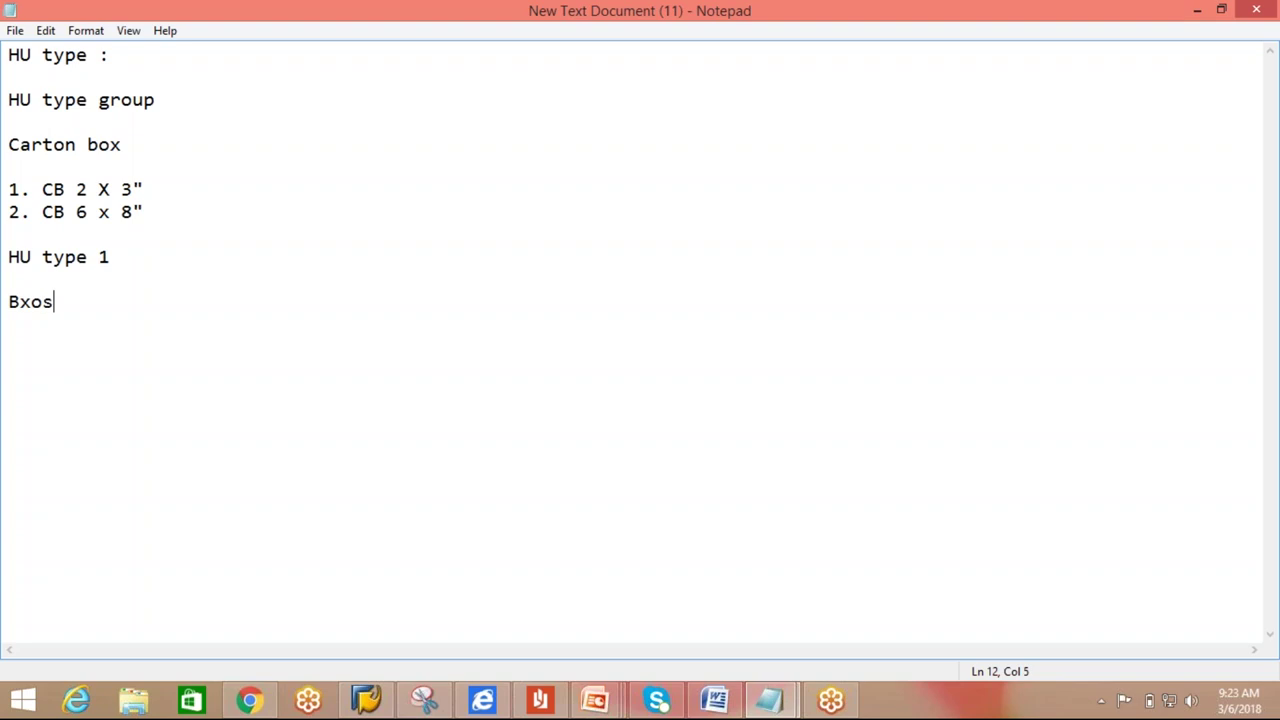
key(BackSpace)
key(BackSpace)
key(BackSpace)
key(BackSpace)
text(oxes which are)
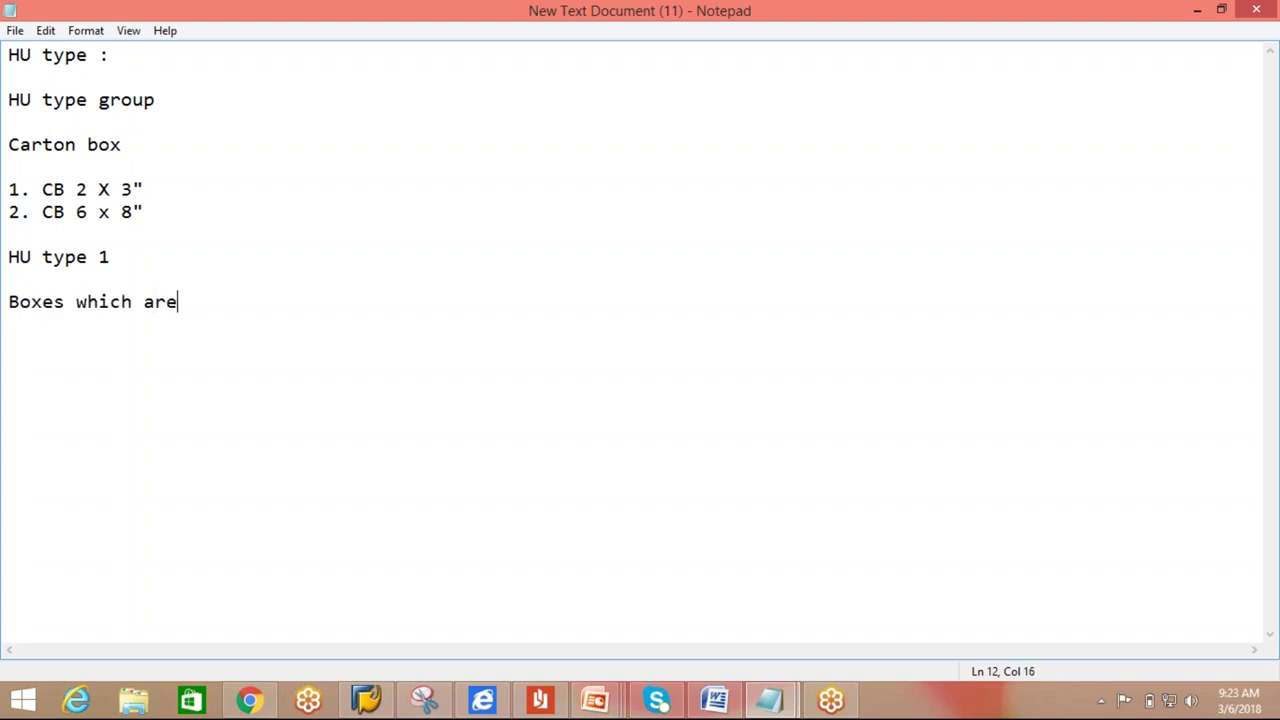
text( having he)
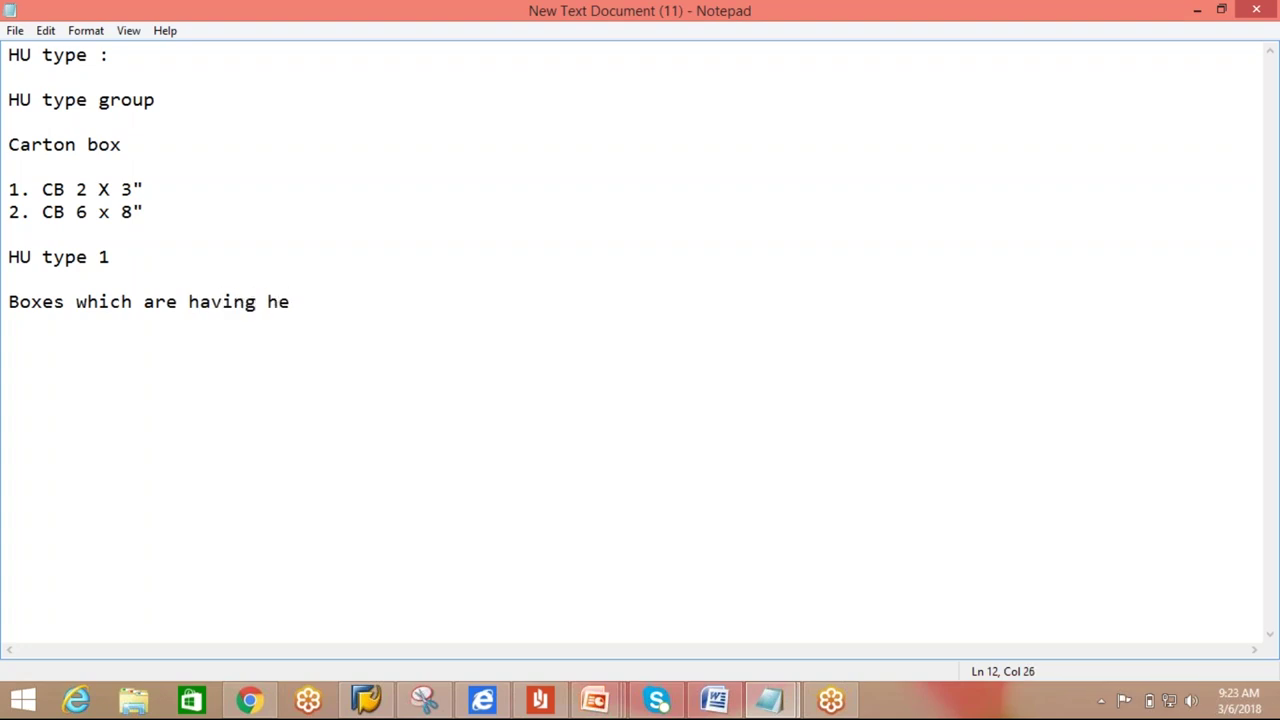
text(ight below )
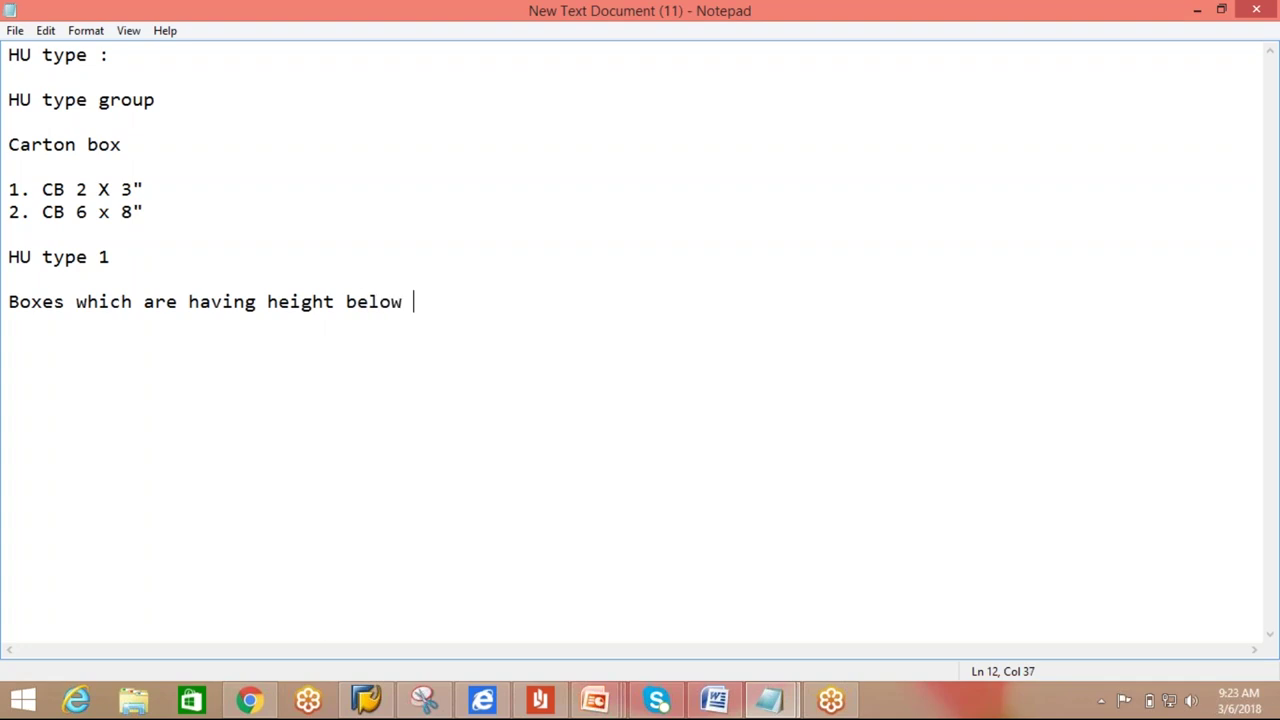
text(10")
key(Return)
key(Return)
Enter the first HU type 1 box as "1. CB 2 X 3 X 8"".
text(1. CB )
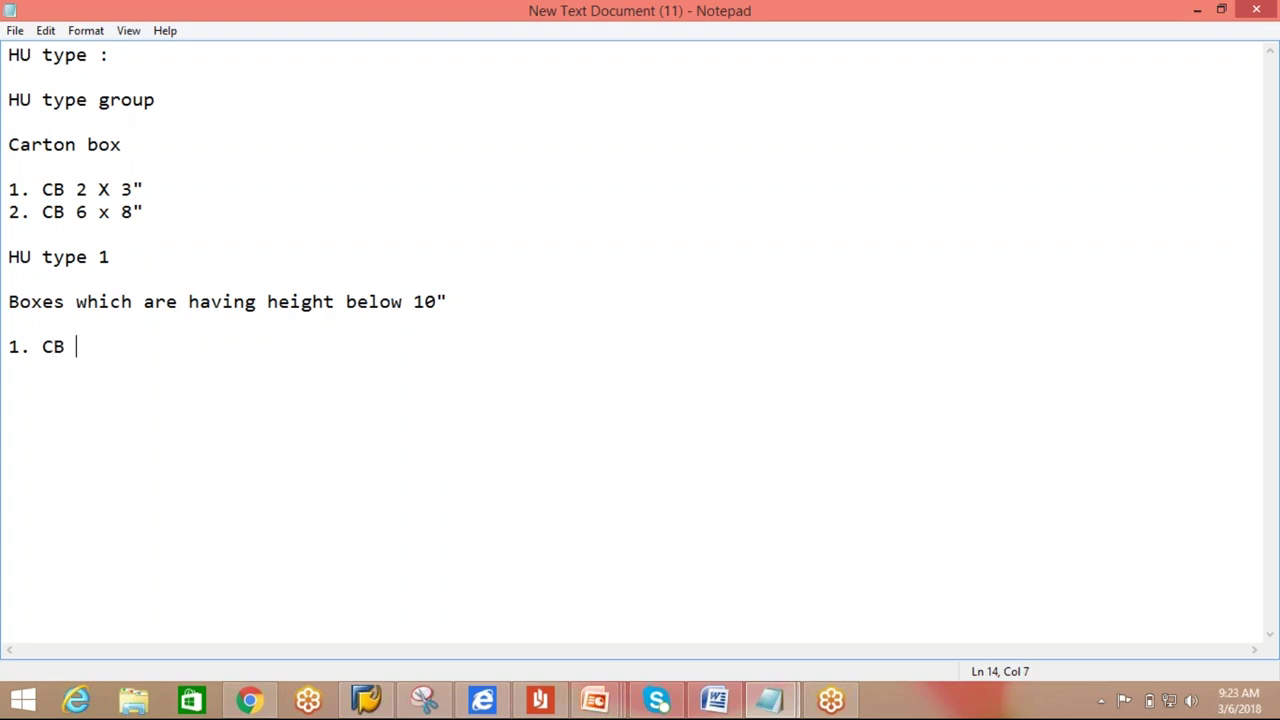
text(2)
text(X 3 )
text(X 8)
text( :)
key(BackSpace)
key(Return)
text(")
key(BackSpace)
key(BackSpace)
key(BackSpace)
text(")
key(Return)
key(Return)
Enter the second HU type 1 box as "2. CB 5 X 6 X 10 "" and highlight the height rule line briefly.
text(2)
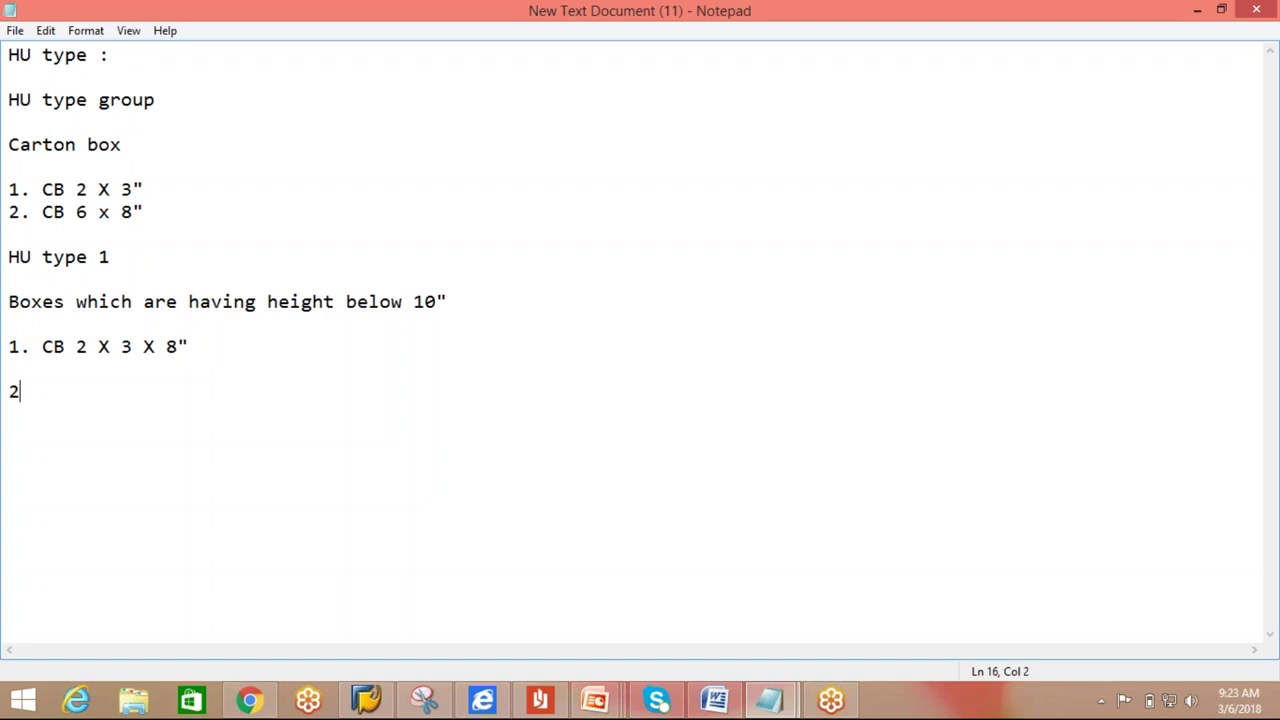
text(. CB 5 X 6 X )
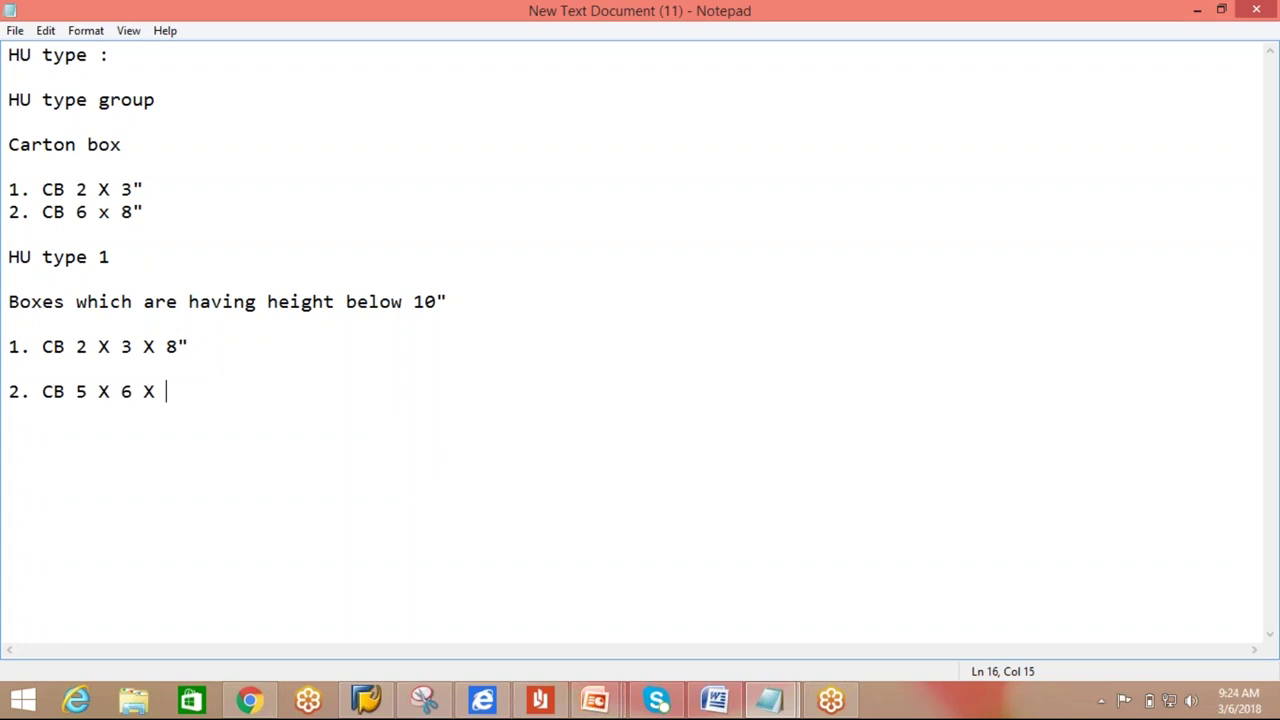
text(10 ")
key(Return)
key(Return)
drag(466, 303, 6, 303)
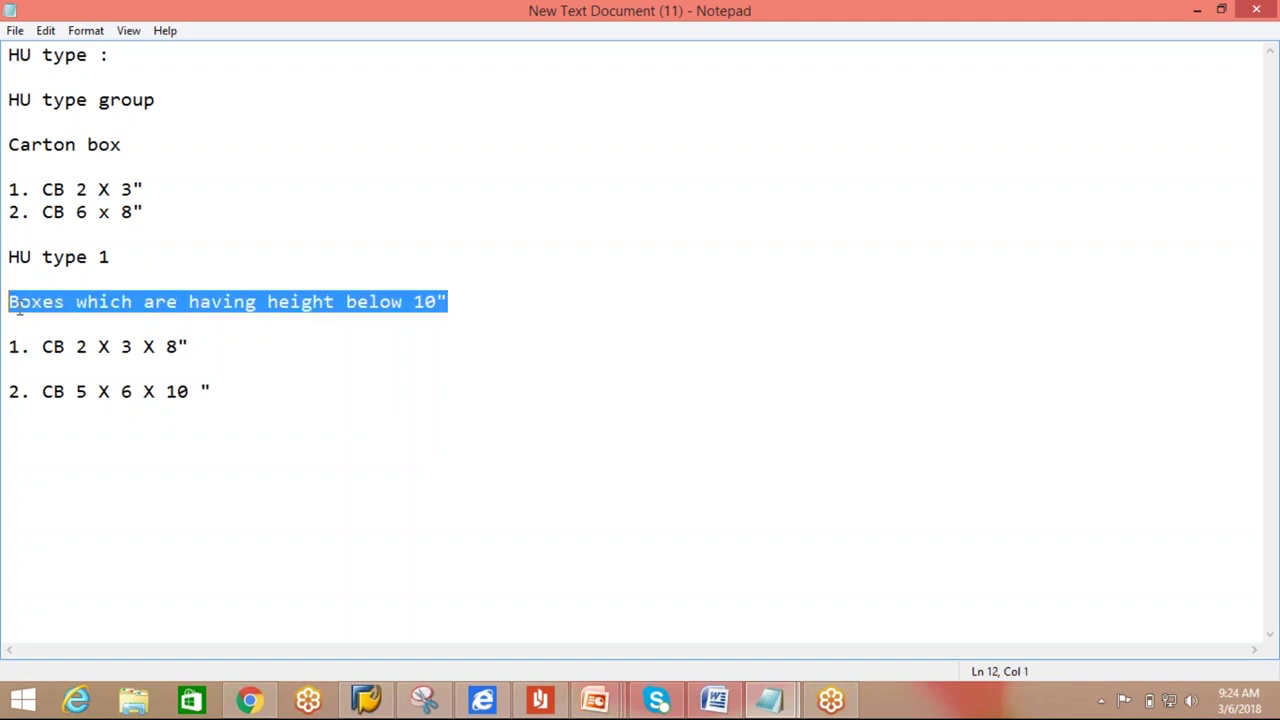
click(83, 440)
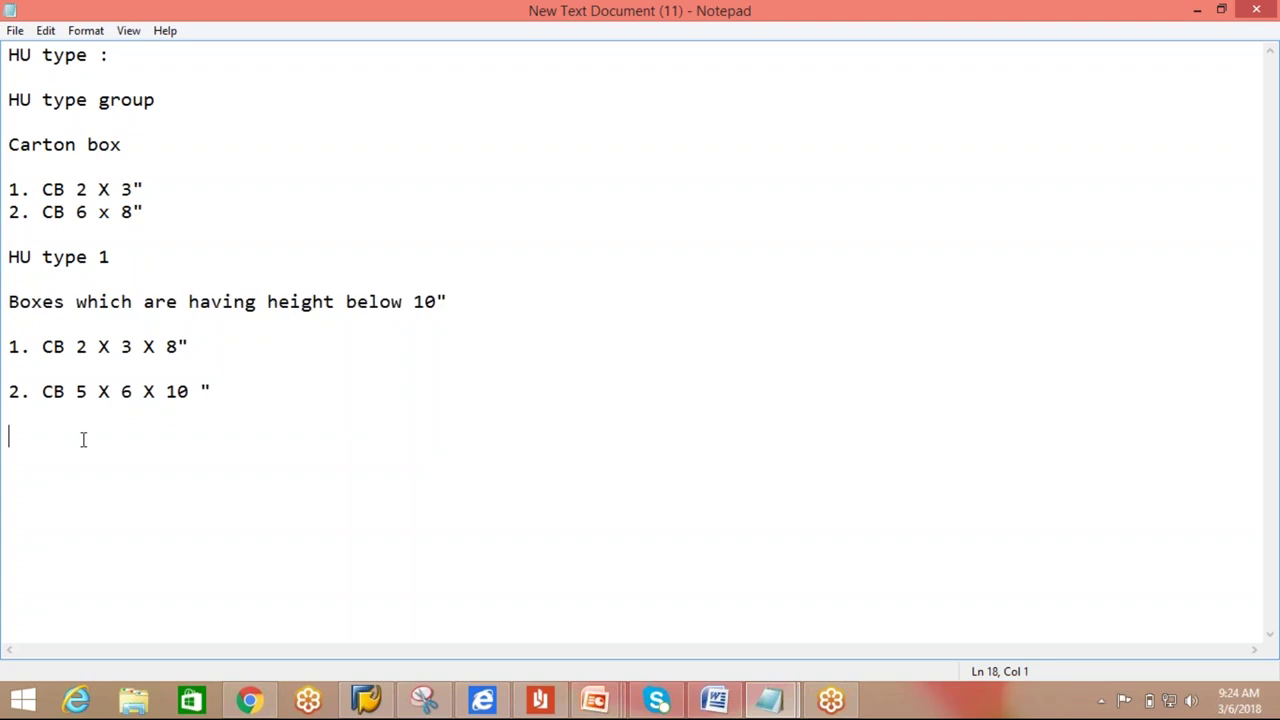
Add the heading "HU Type 2" with the entries 1. CB 6 X 8 X 12" and 2. CB 5 X 10 X 14".
text(HU Type 2)
key(Return)
key(Return)
text(1. CB 6 X 8 X 12)
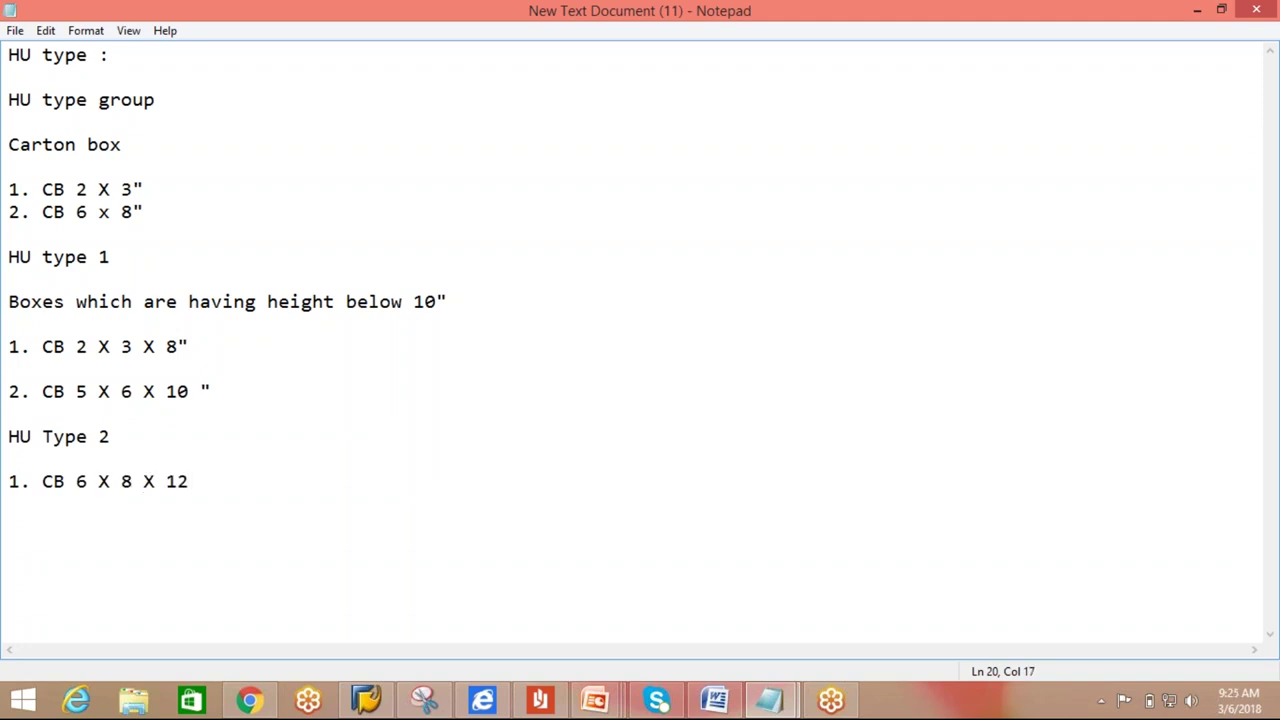
text(")
key(Return)
key(Return)
text(2. CB 5 X 10 )
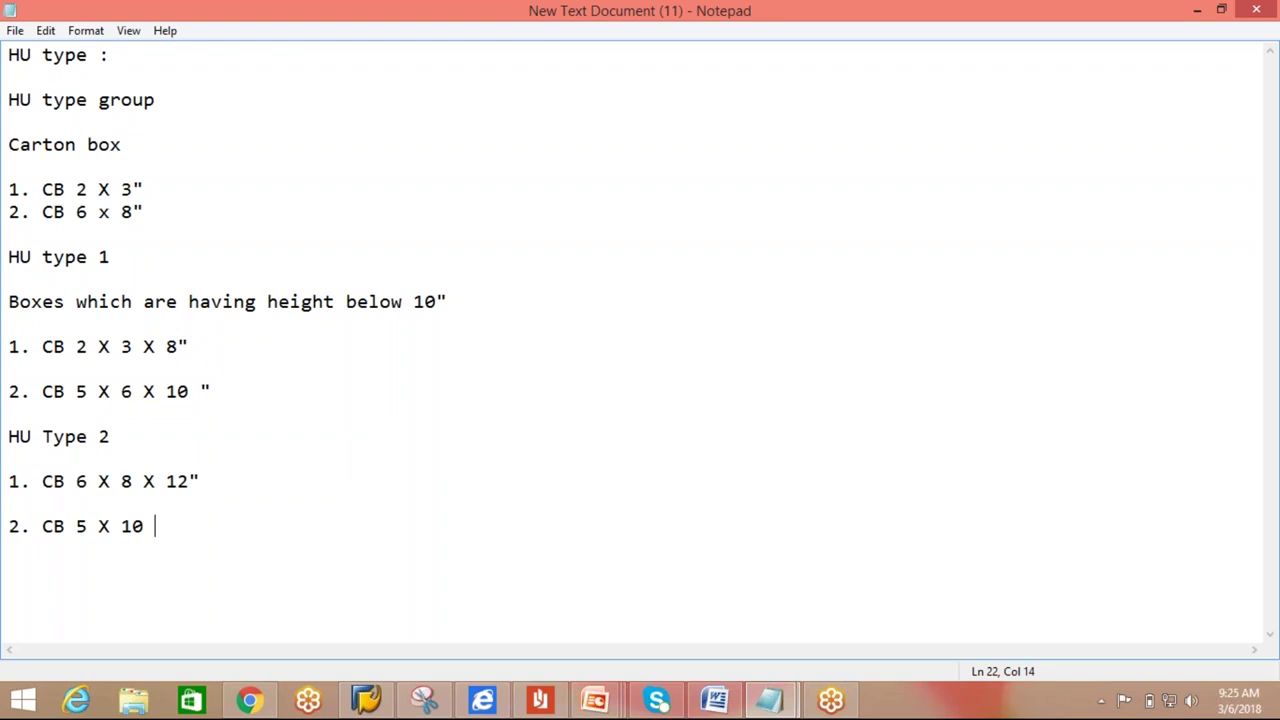
text(X 14")
key(Return)
key(Return)
Add the heading "BIN1" below the HU Type 2 boxes, leaving blank lines in between.
click(218, 391)
click(234, 540)
key(Return)
key(Return)
text(BIN1)
key(Return)
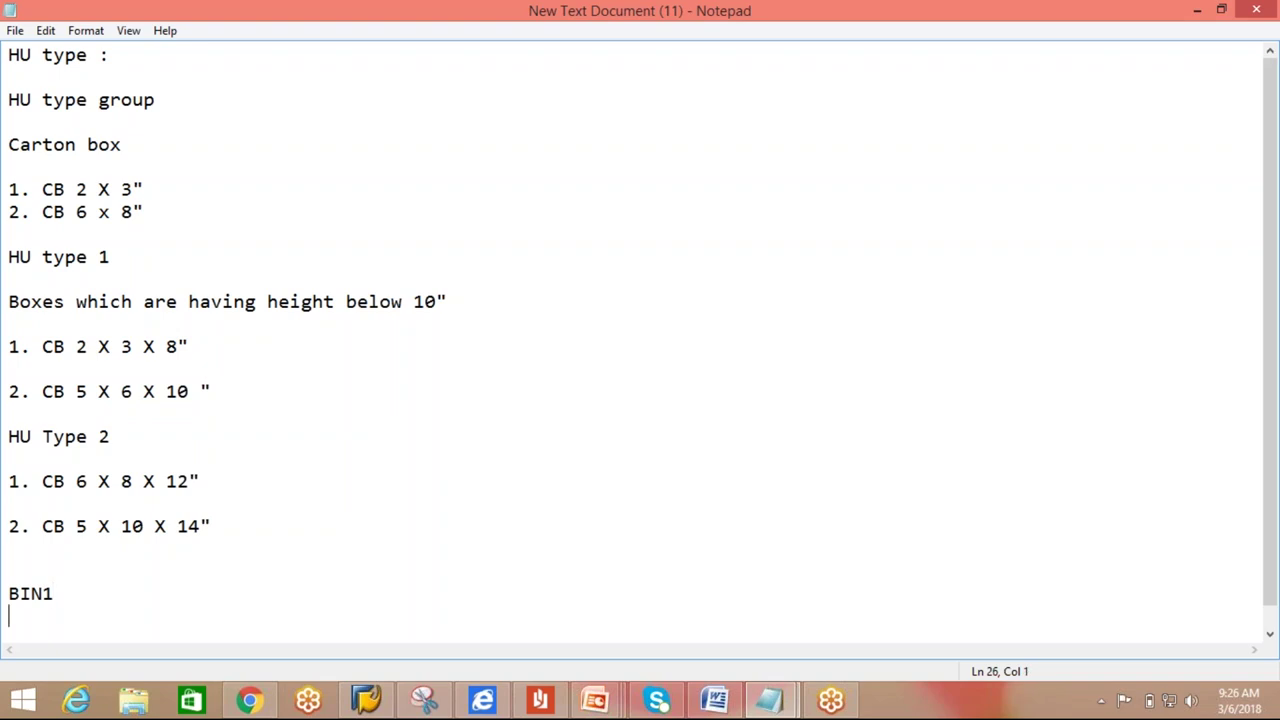
Add the line "BIN2" below BIN1, complete the two lines as "BIN1 : 10 "" and "BIN2 : 15 "", and leave blank lines after them.
text(BIN2)
click(103, 589)
text(: 10 ")
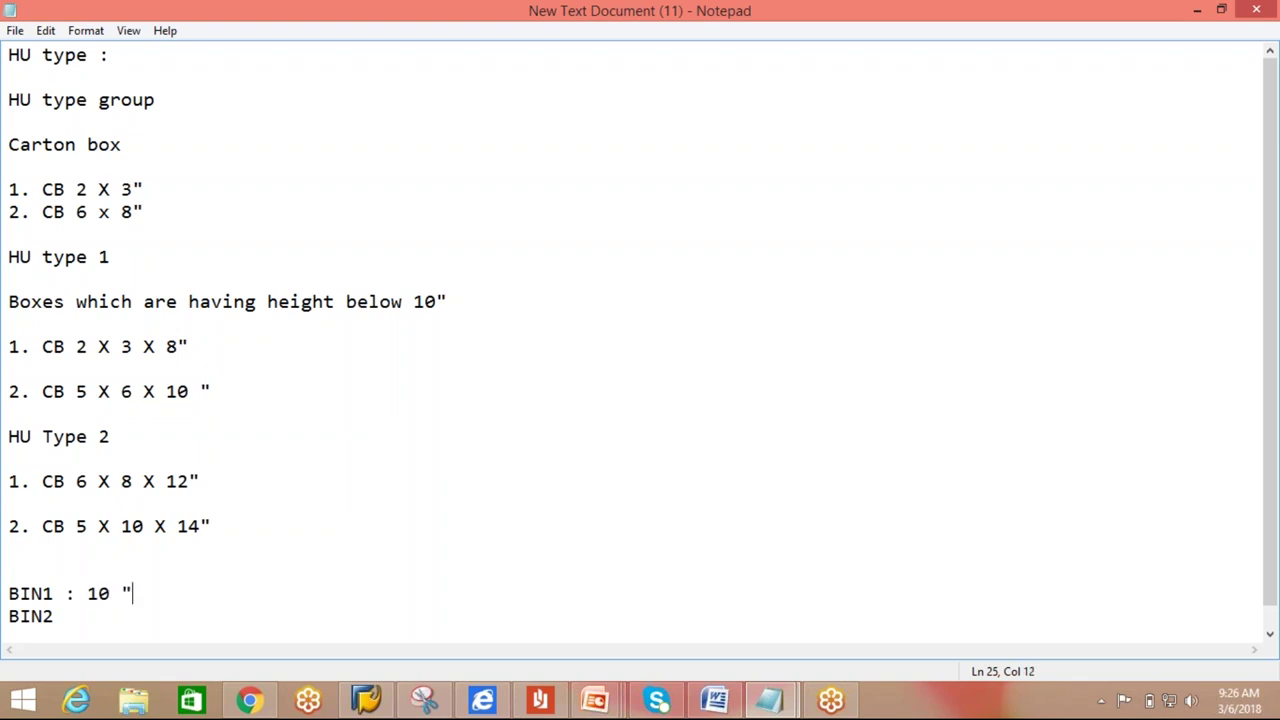
click(74, 616)
key(BackSpace)
text(: 15 ")
key(Return)
key(Return)
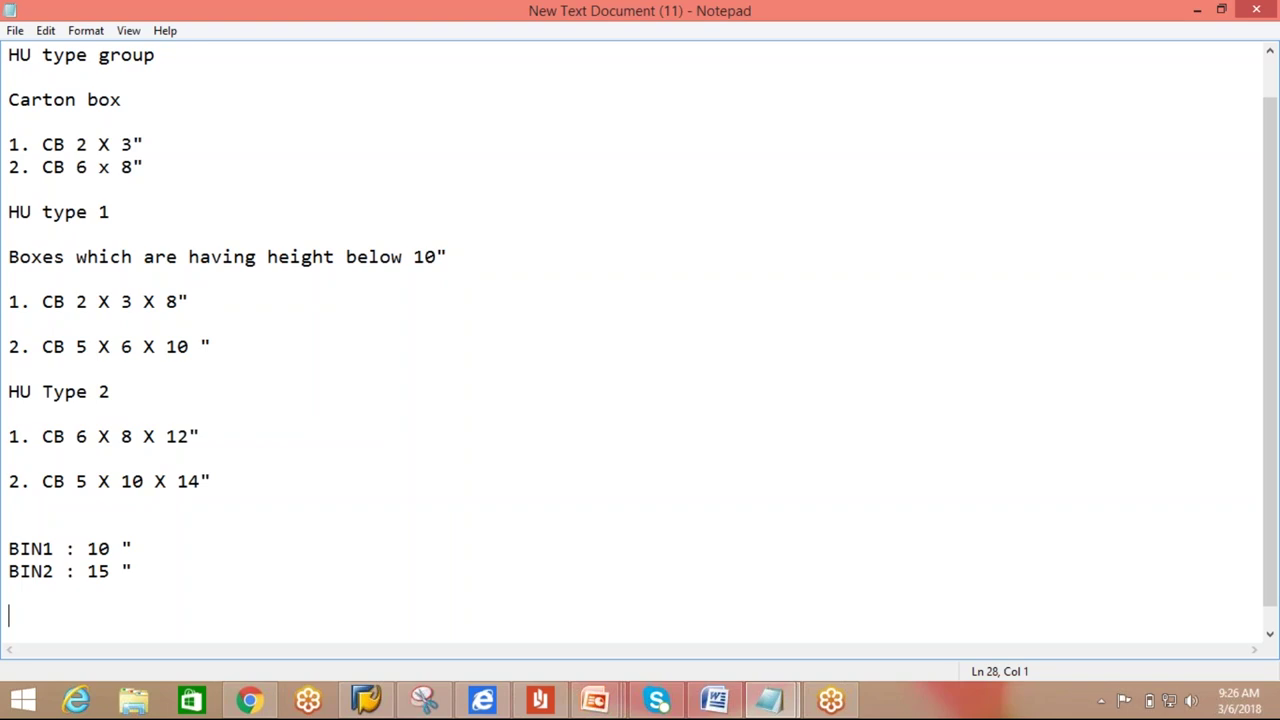
Switch to SAP Logon, open the EWM-EXT connection and set the logon client to 300.
click(368, 700)
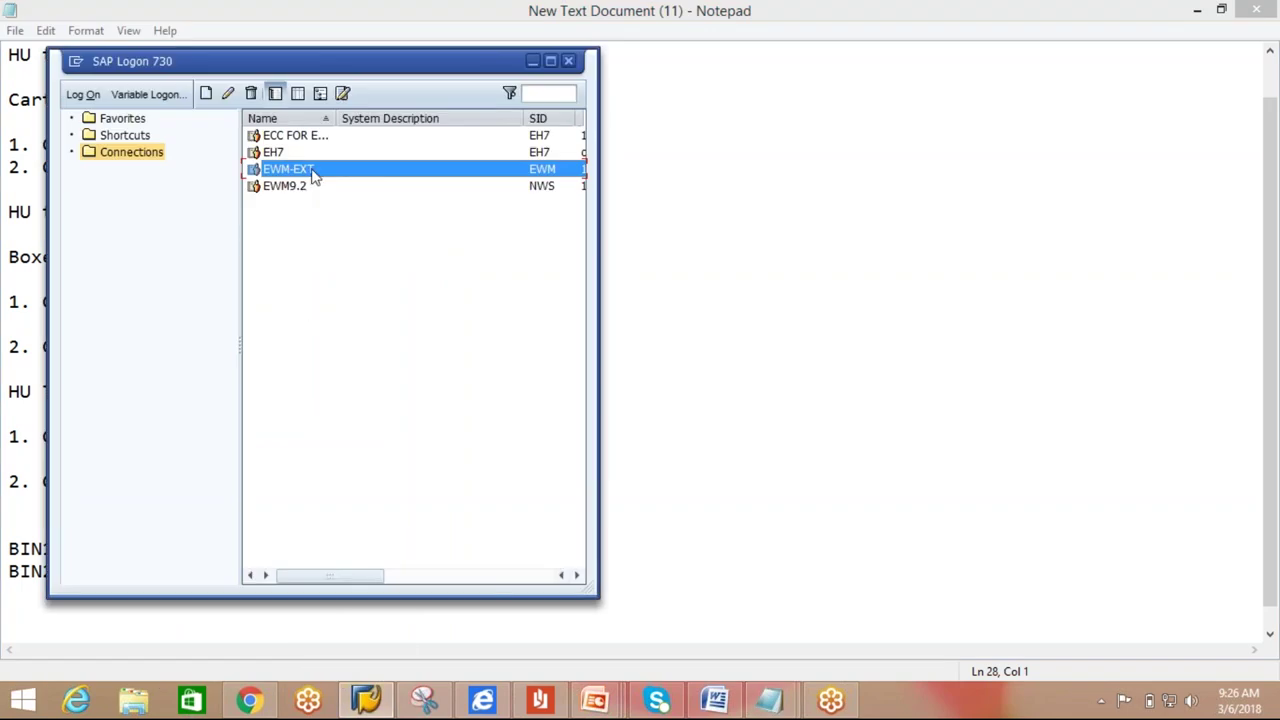
double_click(313, 175)
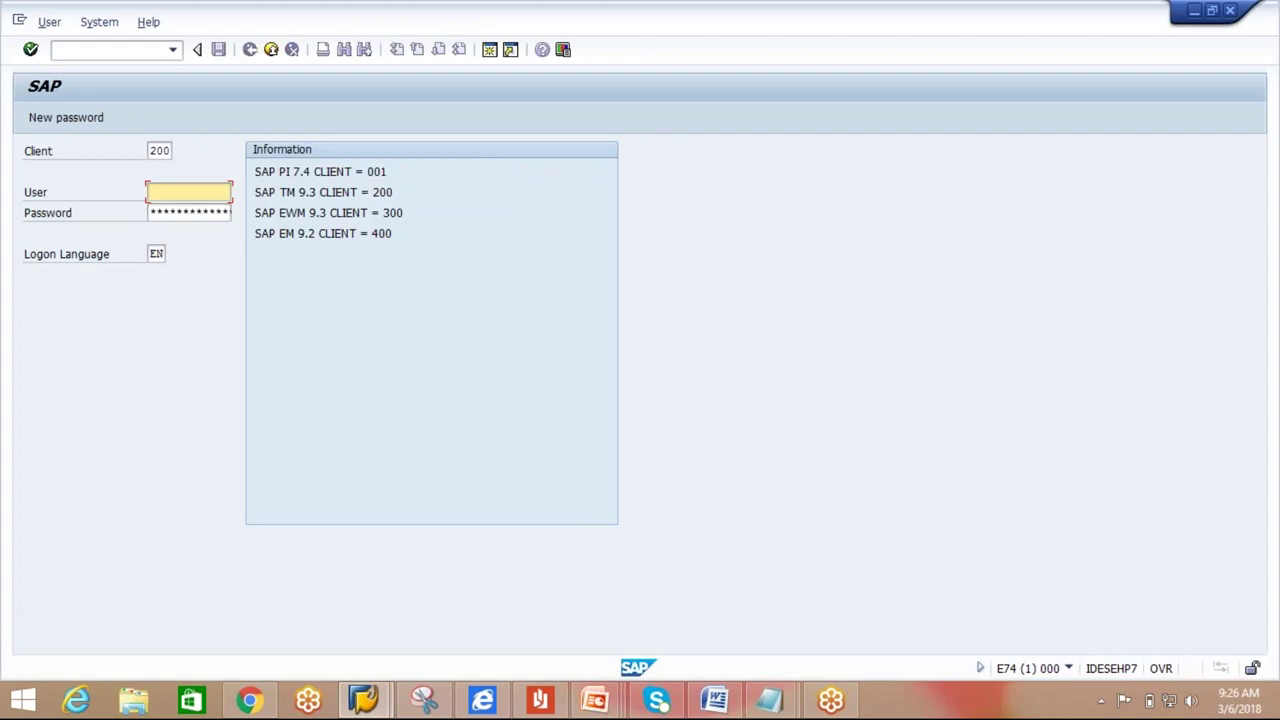
click(159, 150)
text(300)
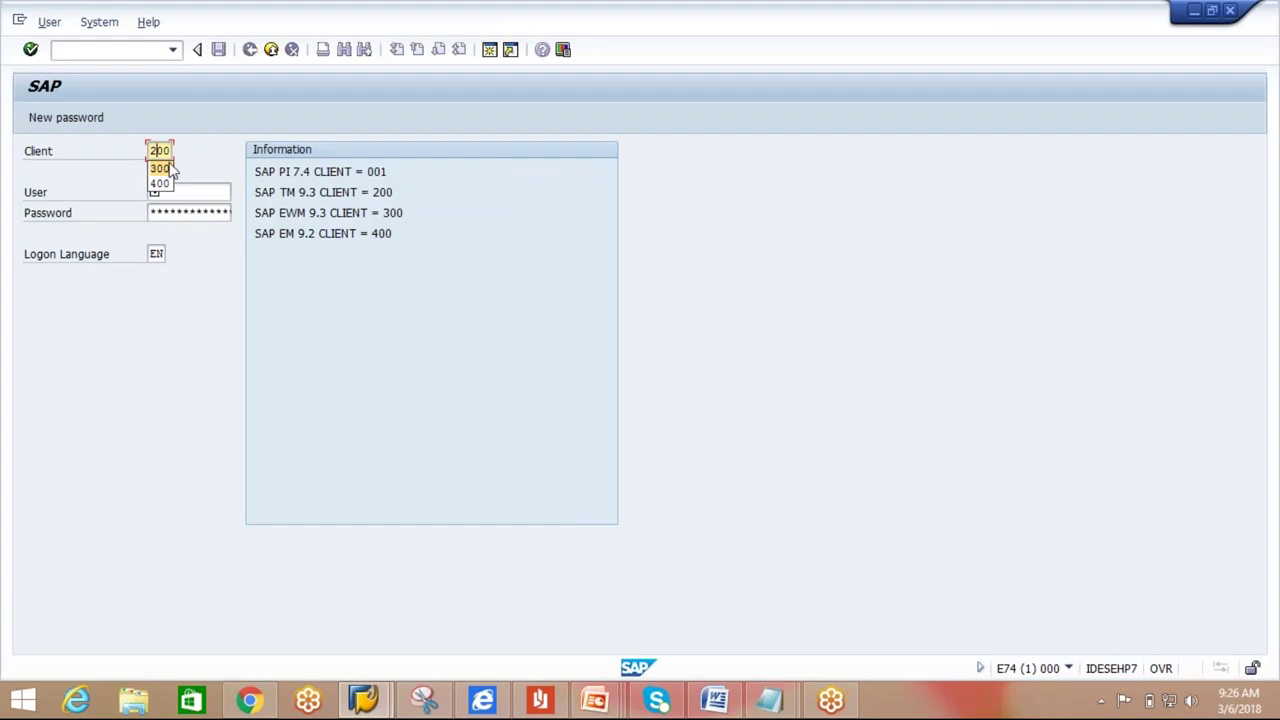
click(168, 172)
click(172, 190)
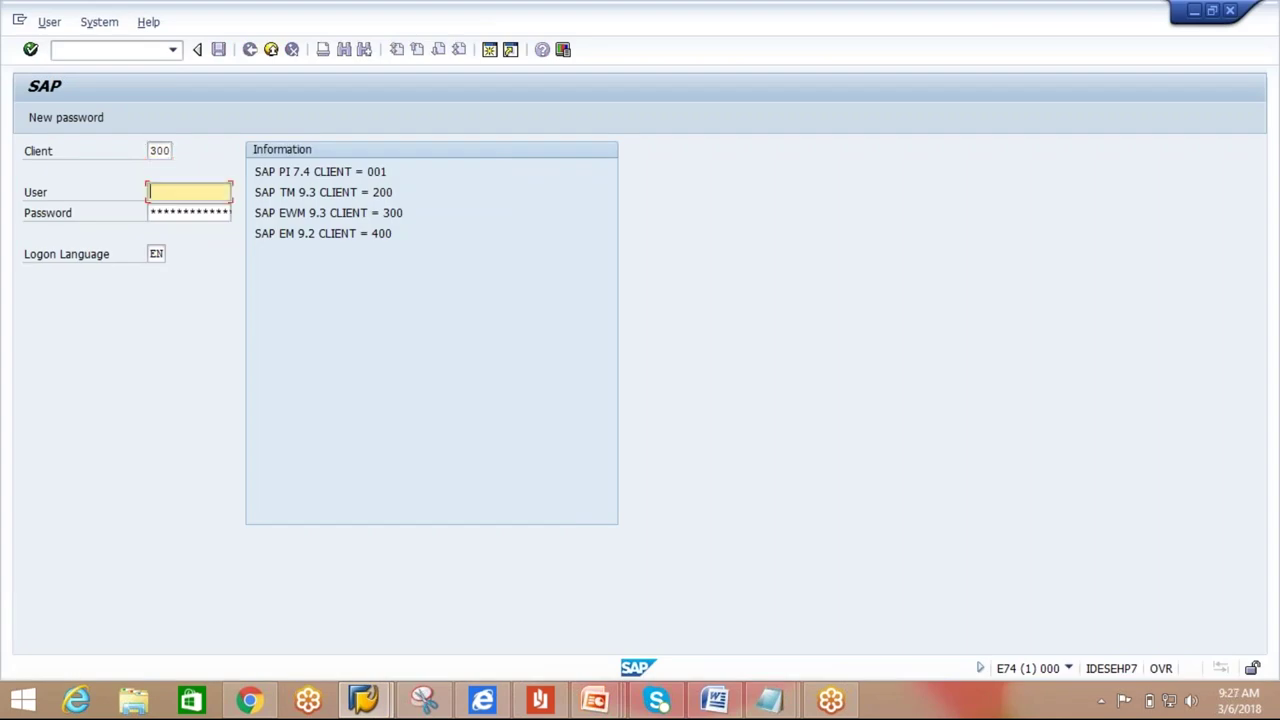
Log on with the saved user name and the account password, choosing to continue with this logon and end any other logons.
text(ck)
key(Down)
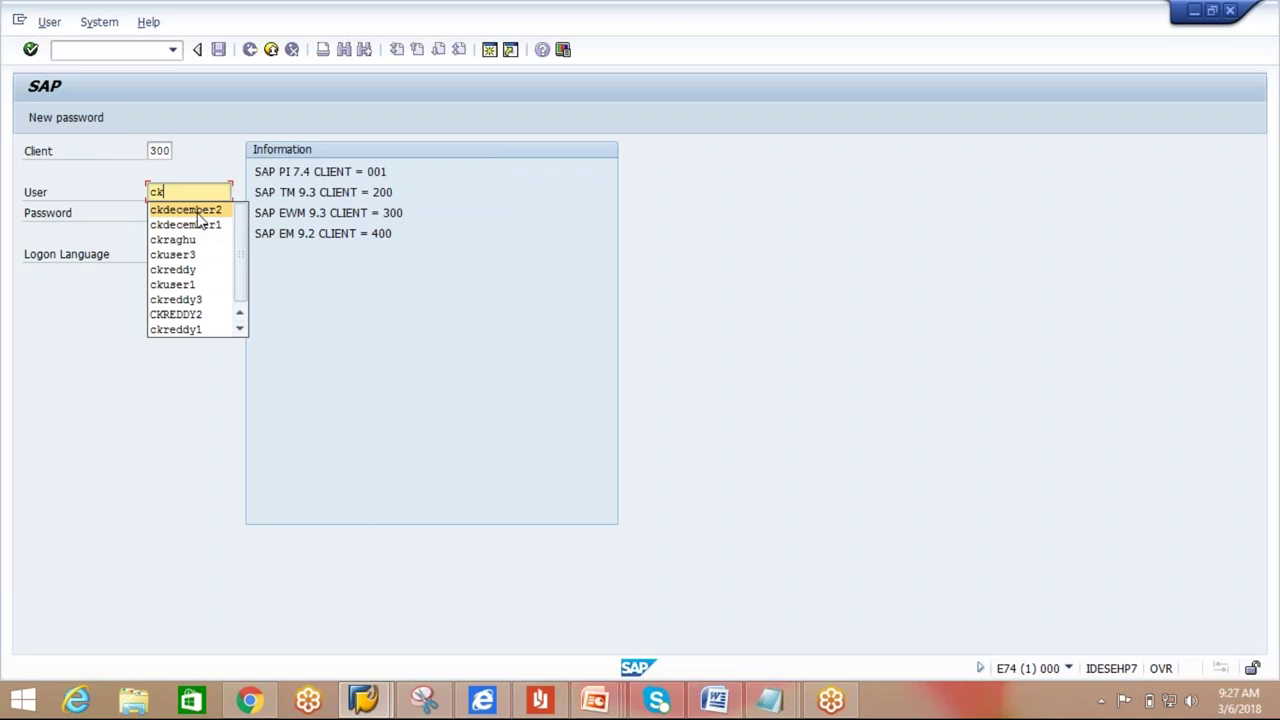
key(Return)
key(Tab)
text(************)
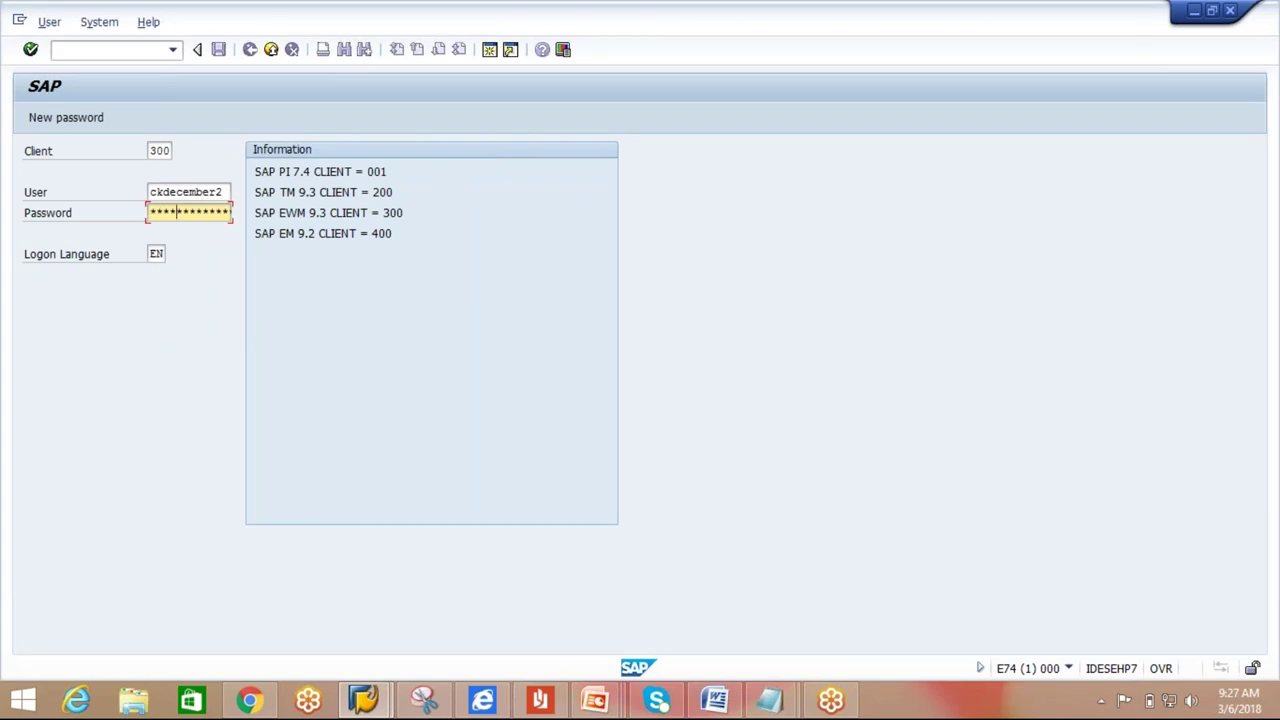
key(Return)
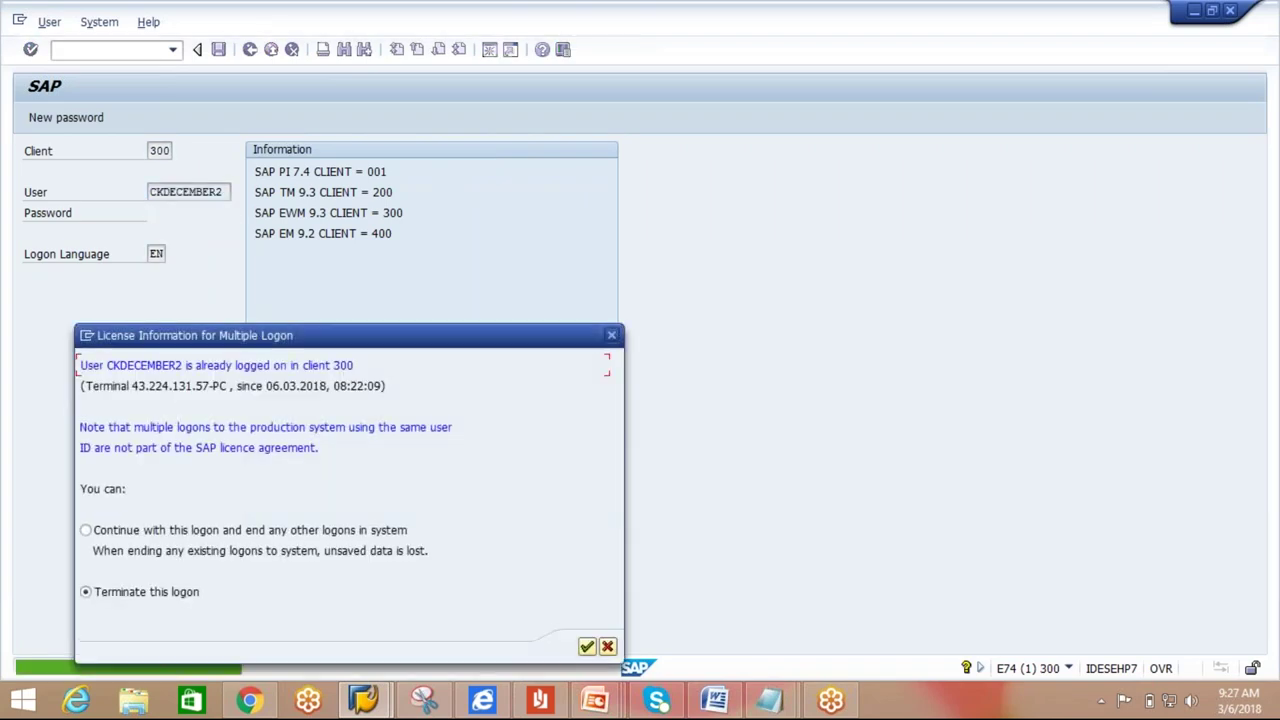
click(86, 530)
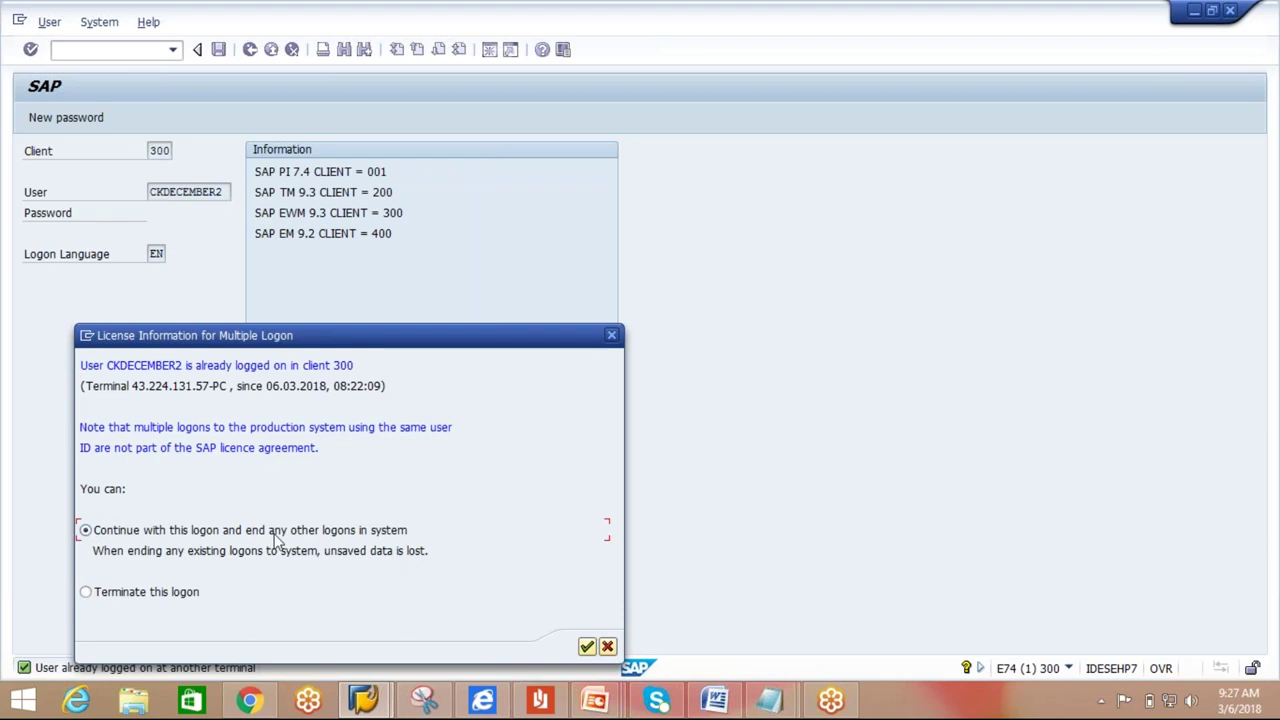
click(587, 646)
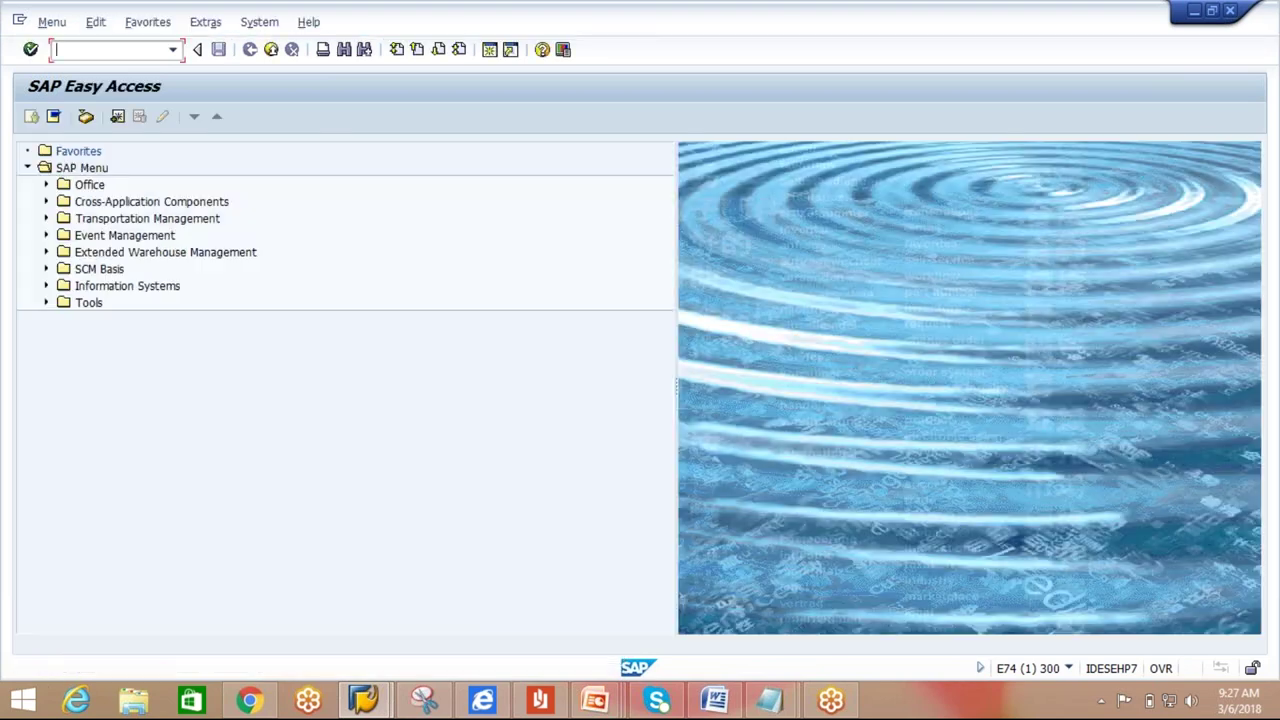
Run transaction /n/scwm/ls01 and try to create storage bin BIN1 10" HEIGHT in warehouse AIPL.
text(/n/scwm/ls01)
key(Return)
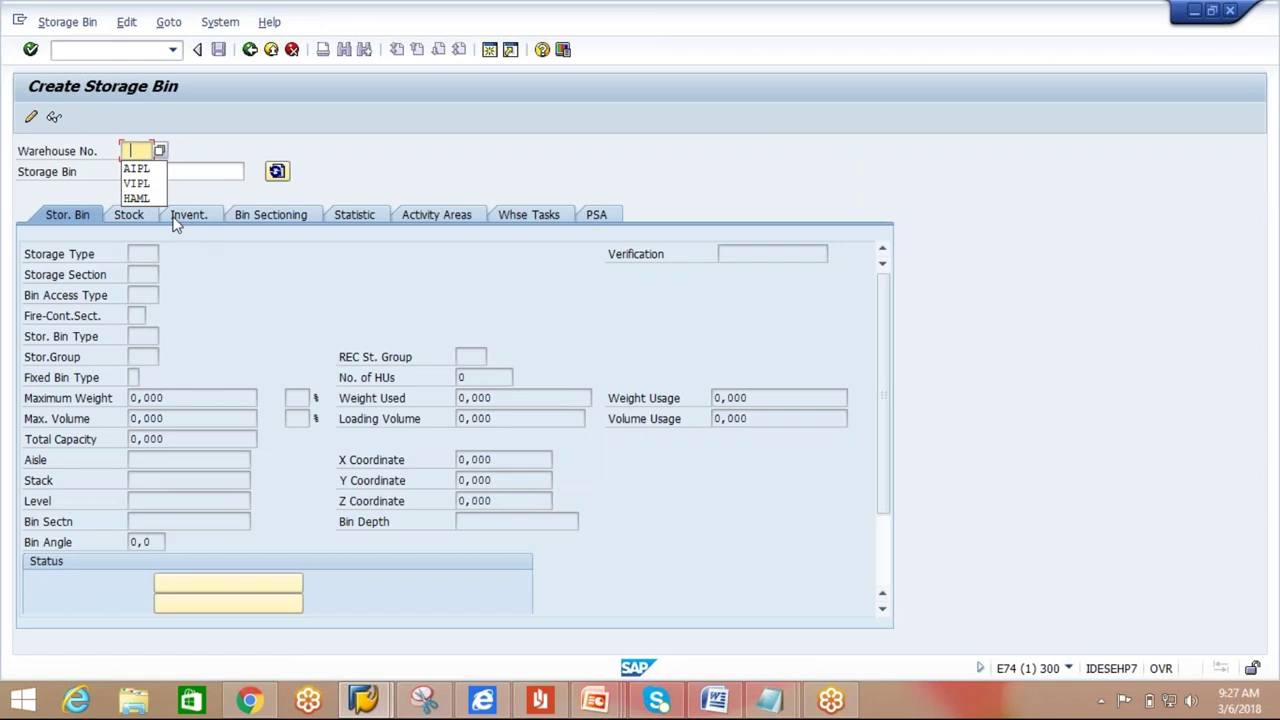
click(143, 169)
text(BI)
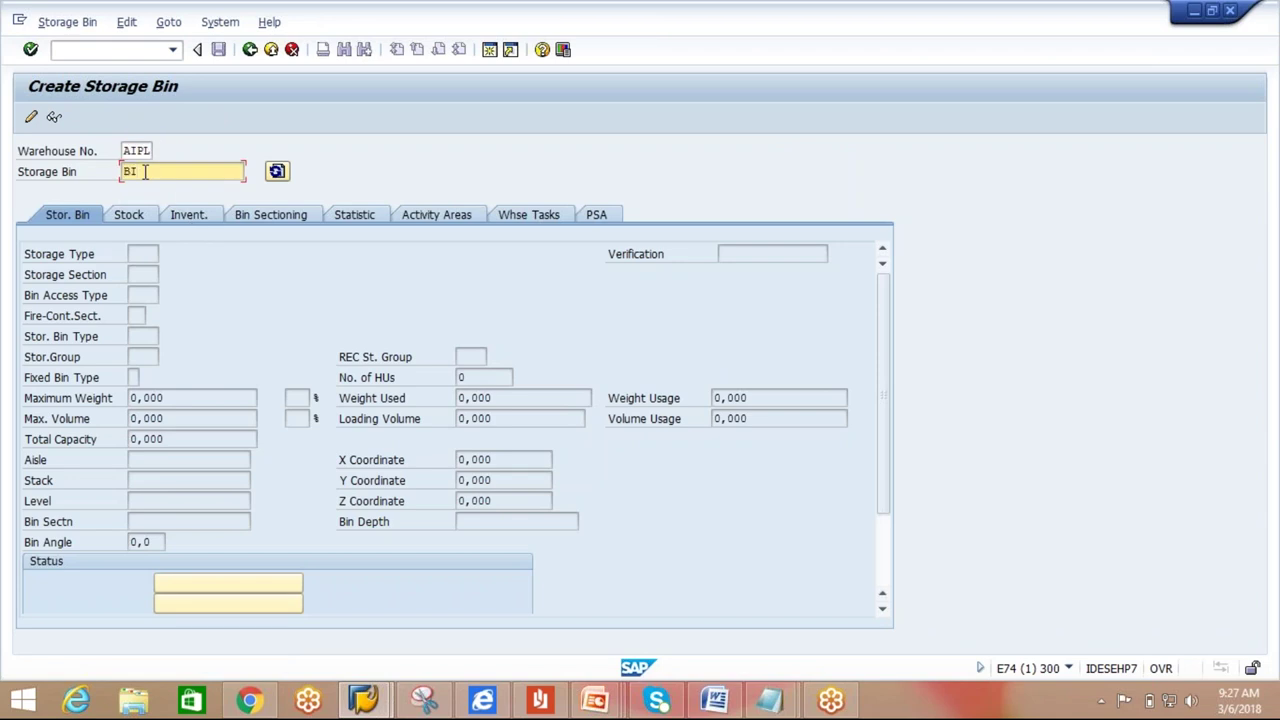
text(N1 10" height)
key(Return)
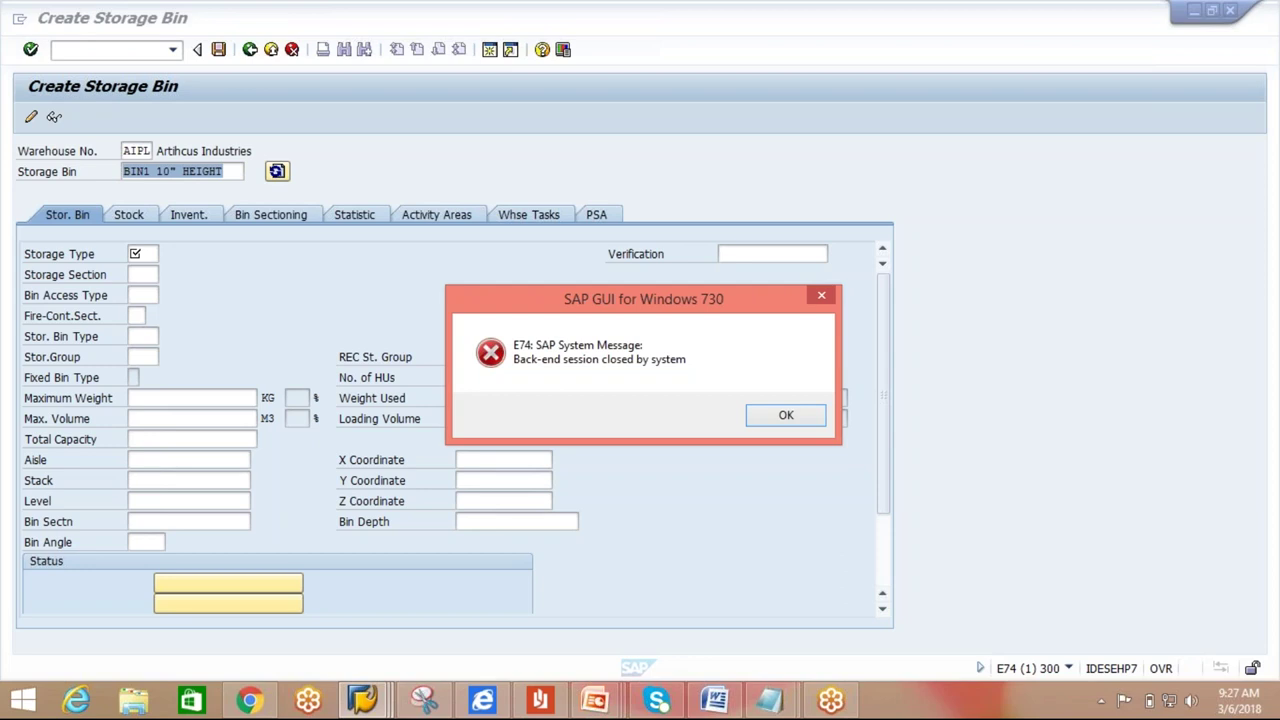
Dismiss the system message, try reopening the EWM-EXT connection, close the blank SAP window and return to SAP Logon.
click(790, 416)
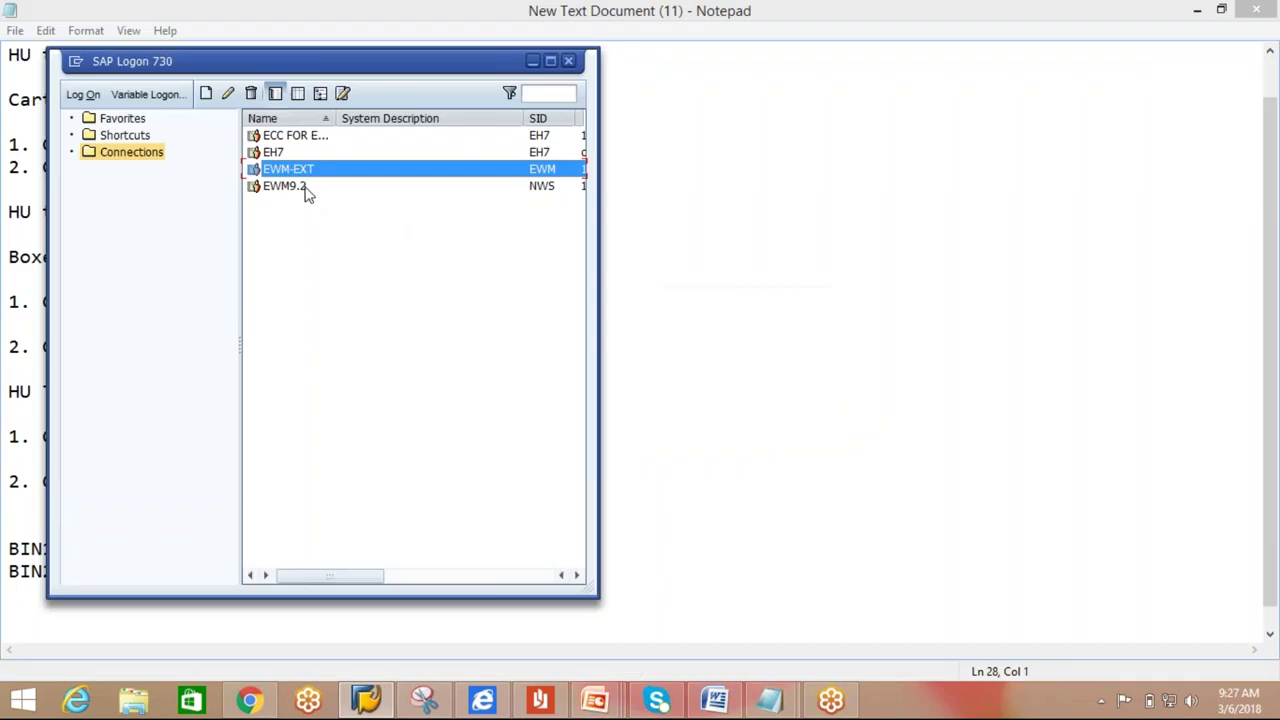
double_click(304, 177)
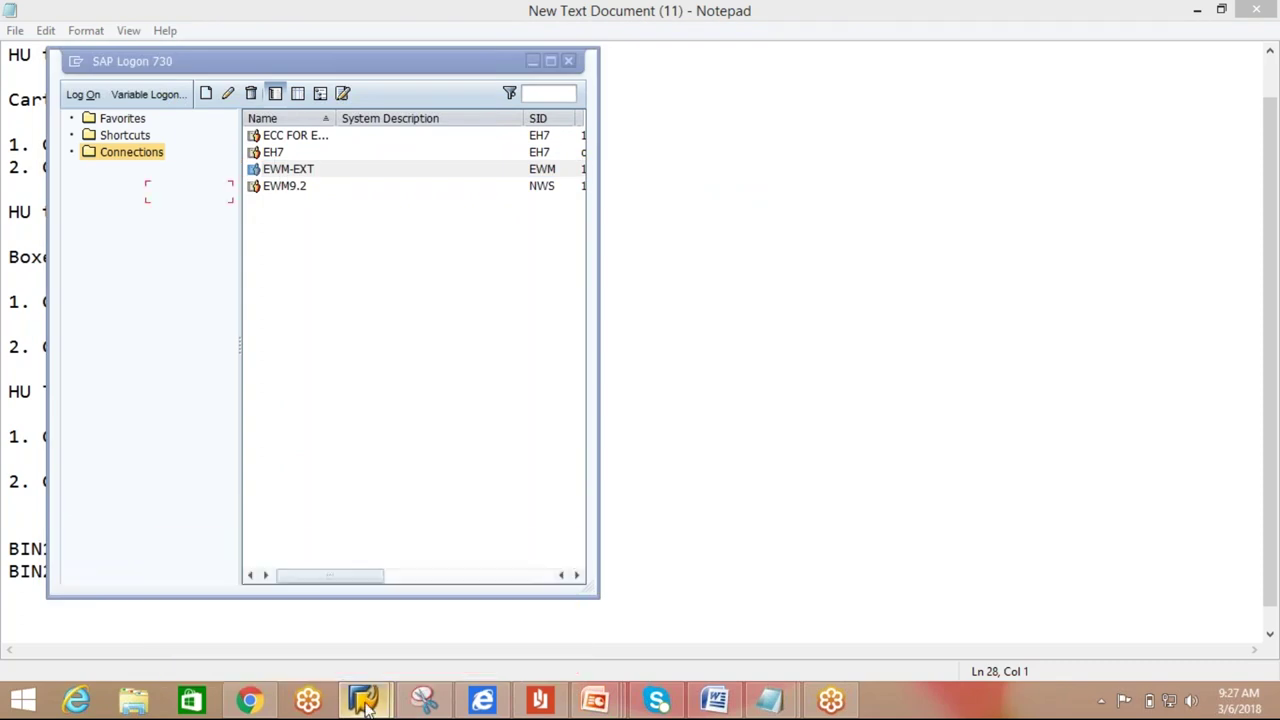
mouse_move(362, 700)
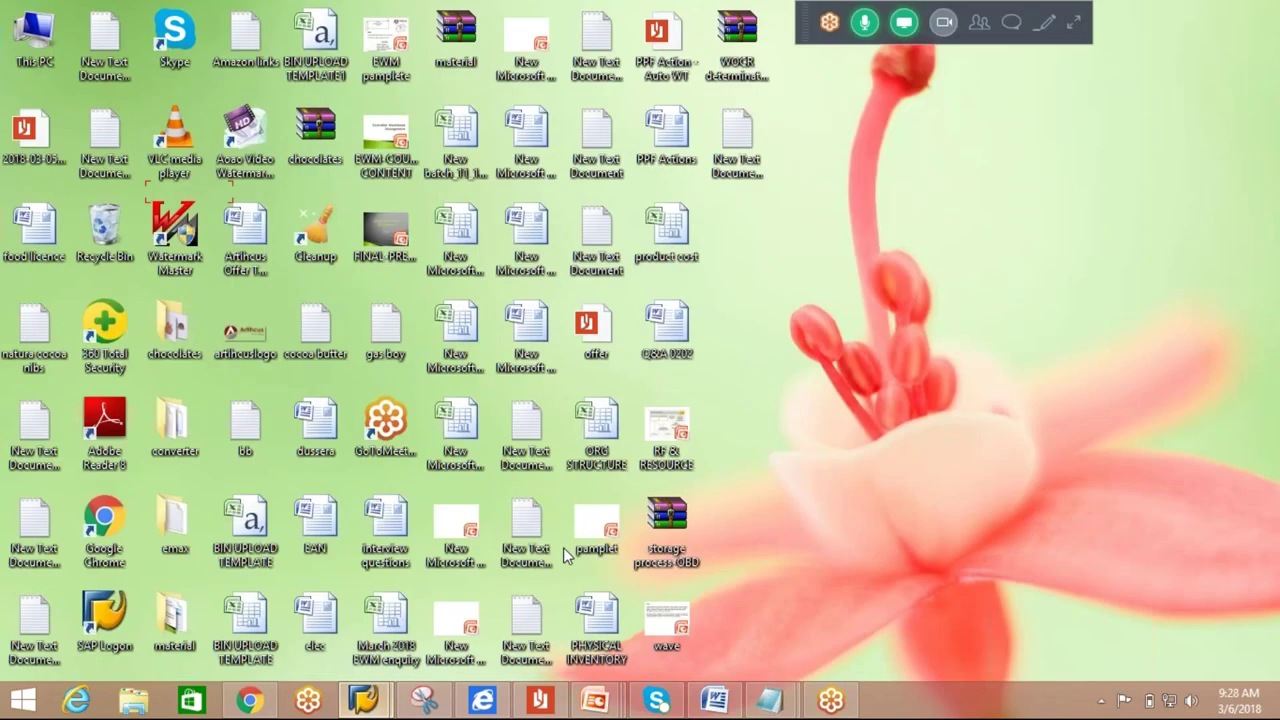
click(553, 545)
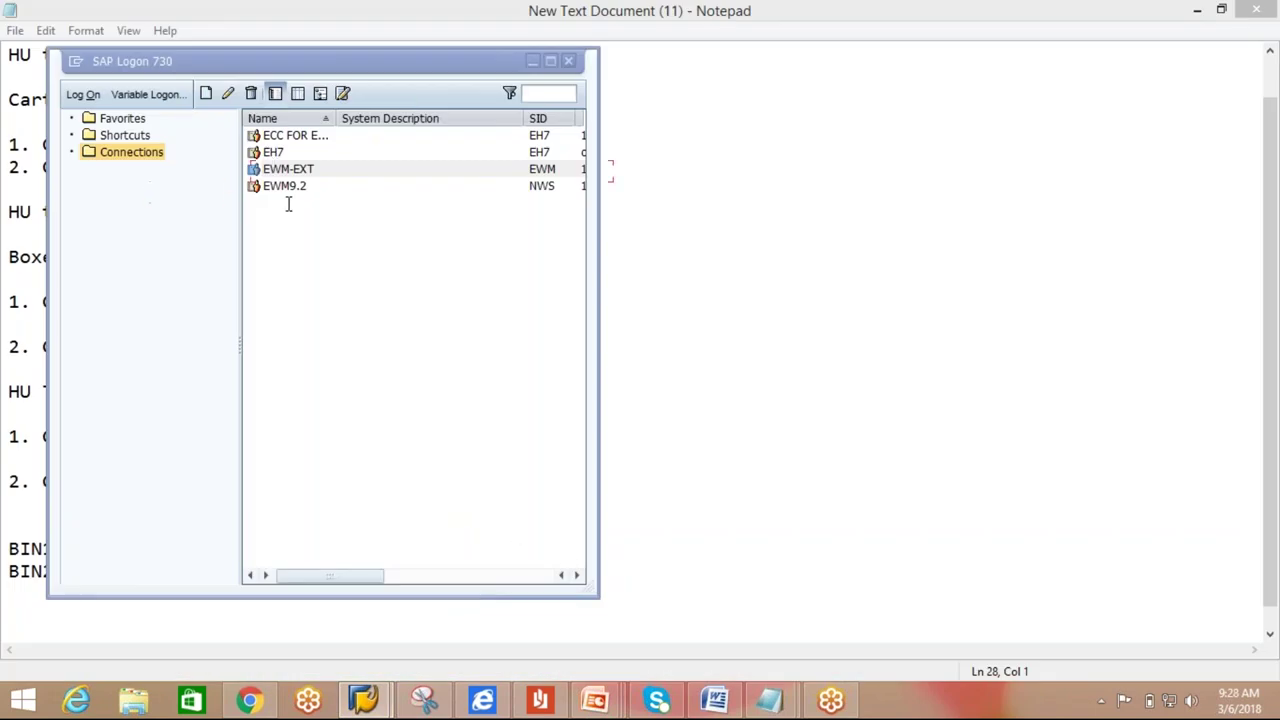
mouse_move(362, 700)
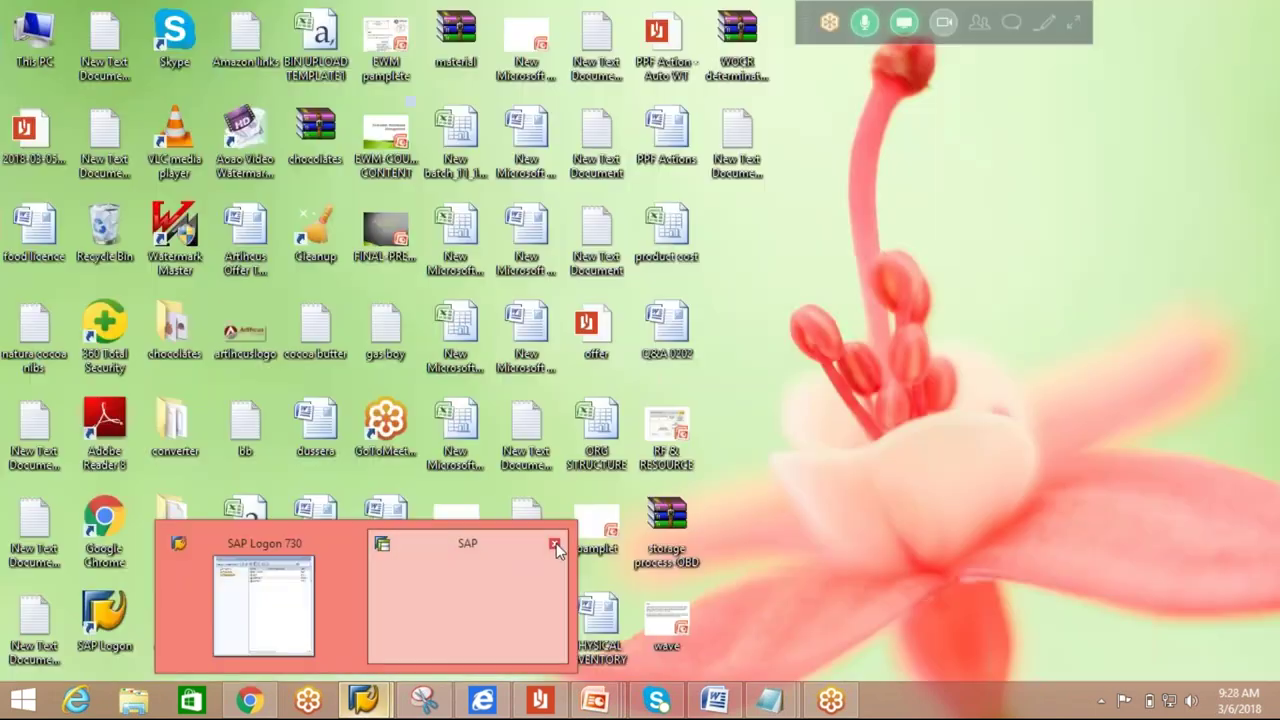
click(558, 545)
click(341, 564)
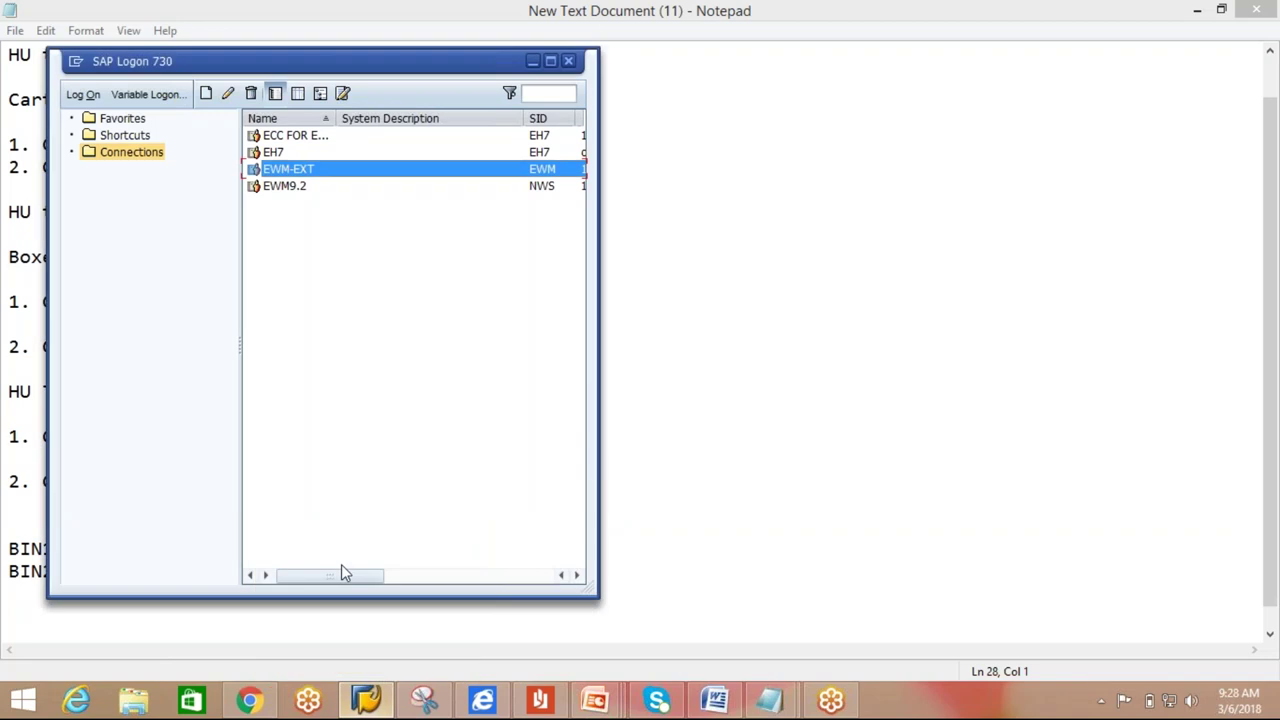
Open the EWM-EXT connection again and set the logon client to 300.
double_click(290, 169)
click(157, 151)
click(159, 170)
Choose a different saved user name, enter the account password and try to log on.
click(164, 189)
text(ck)
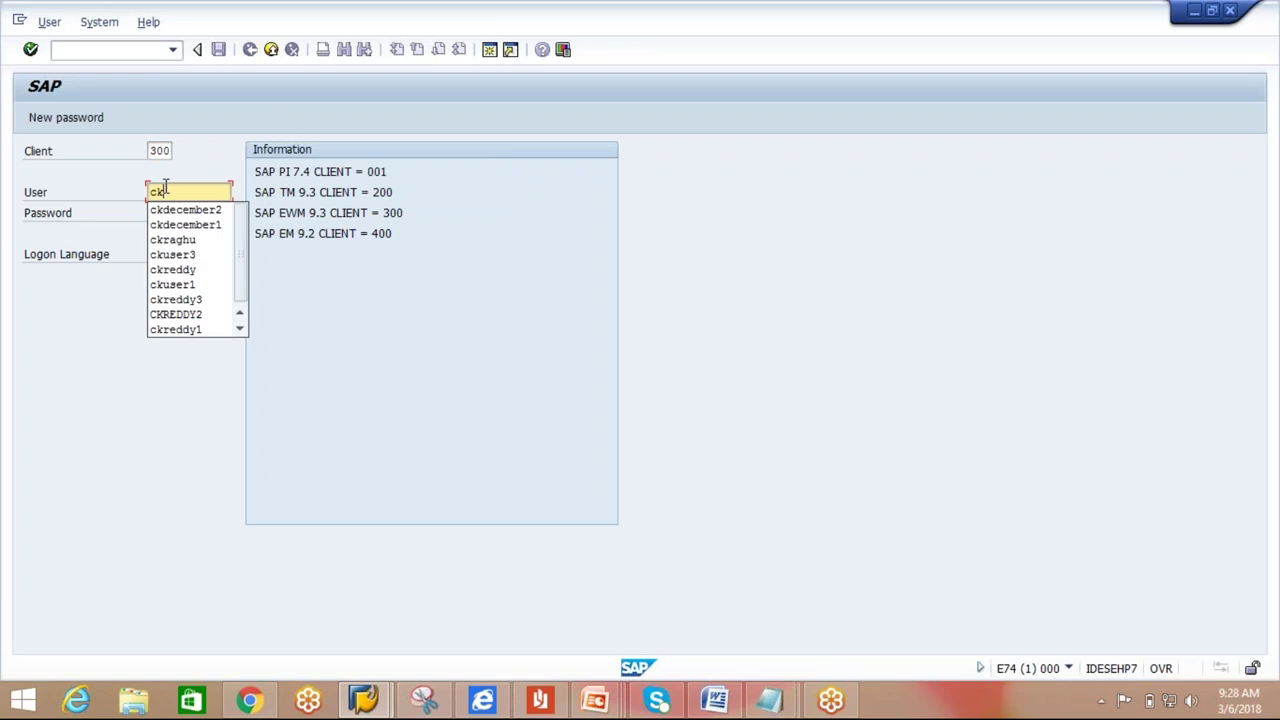
click(173, 240)
key(Tab)
text(****)
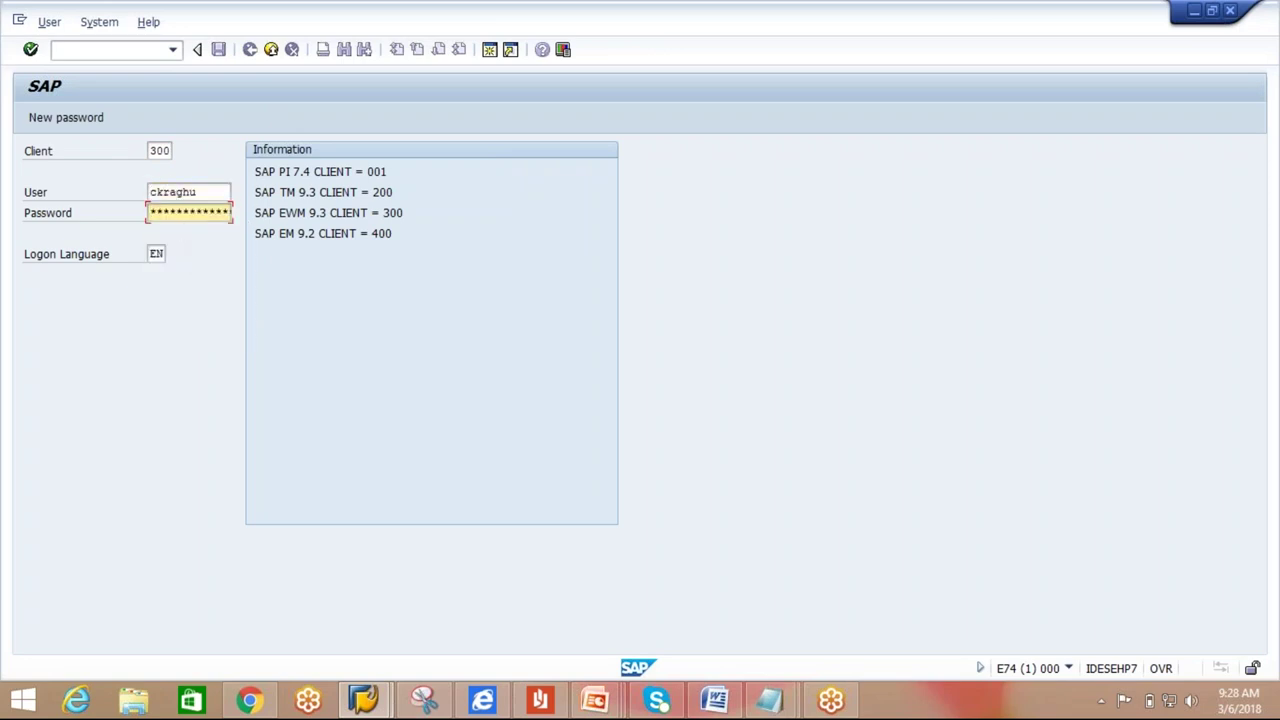
text(****)
key(Return)
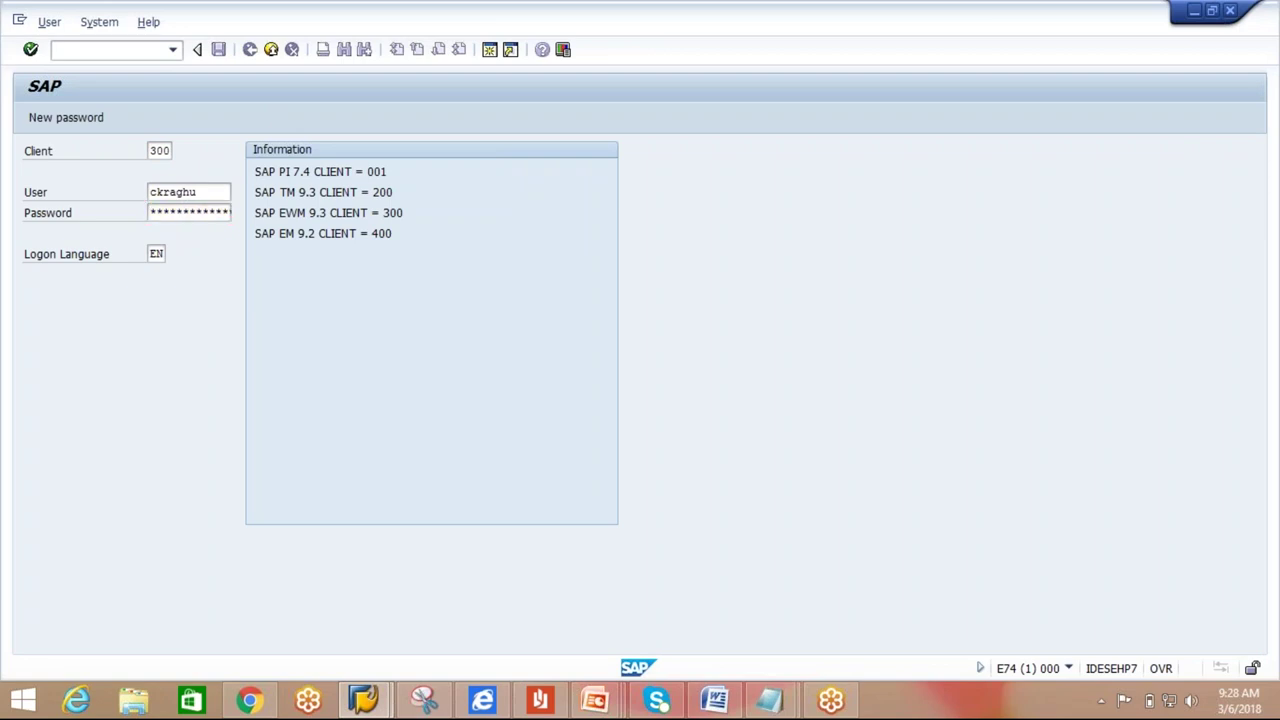
Re-enter the account password and complete the logon to SAP Easy Access.
key(Tab)
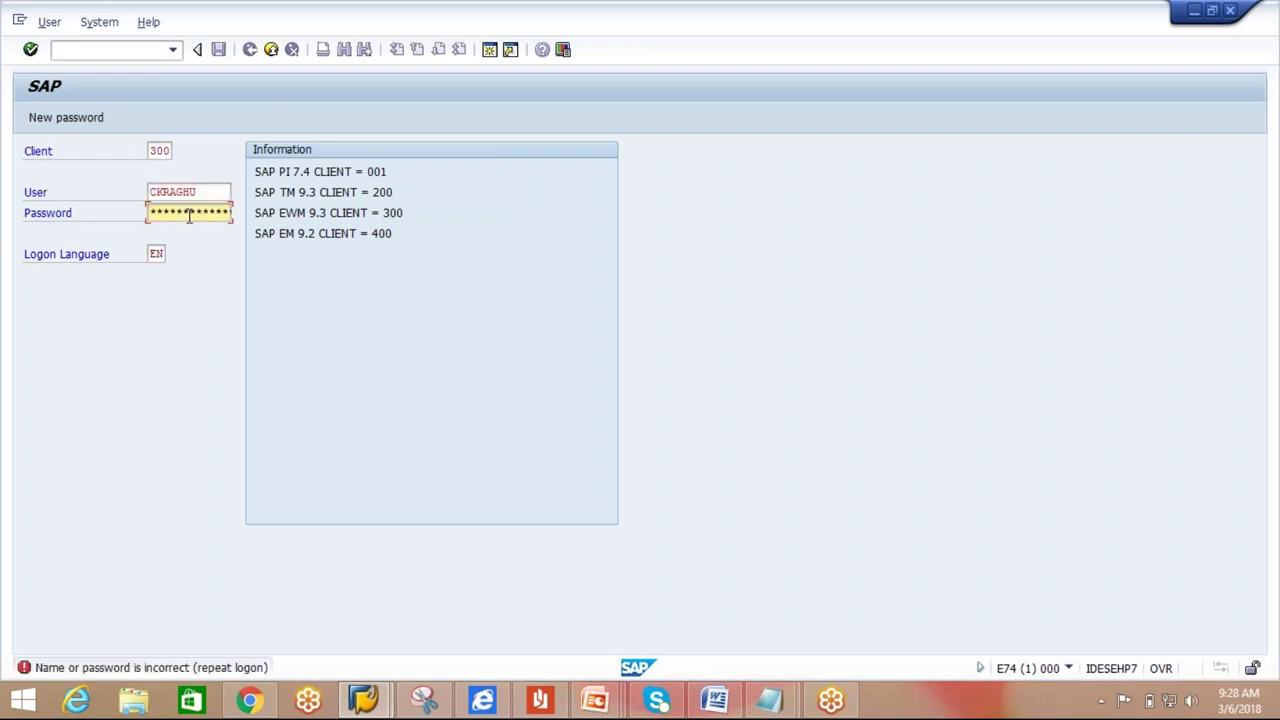
text(****)
key(Return)
click(449, 544)
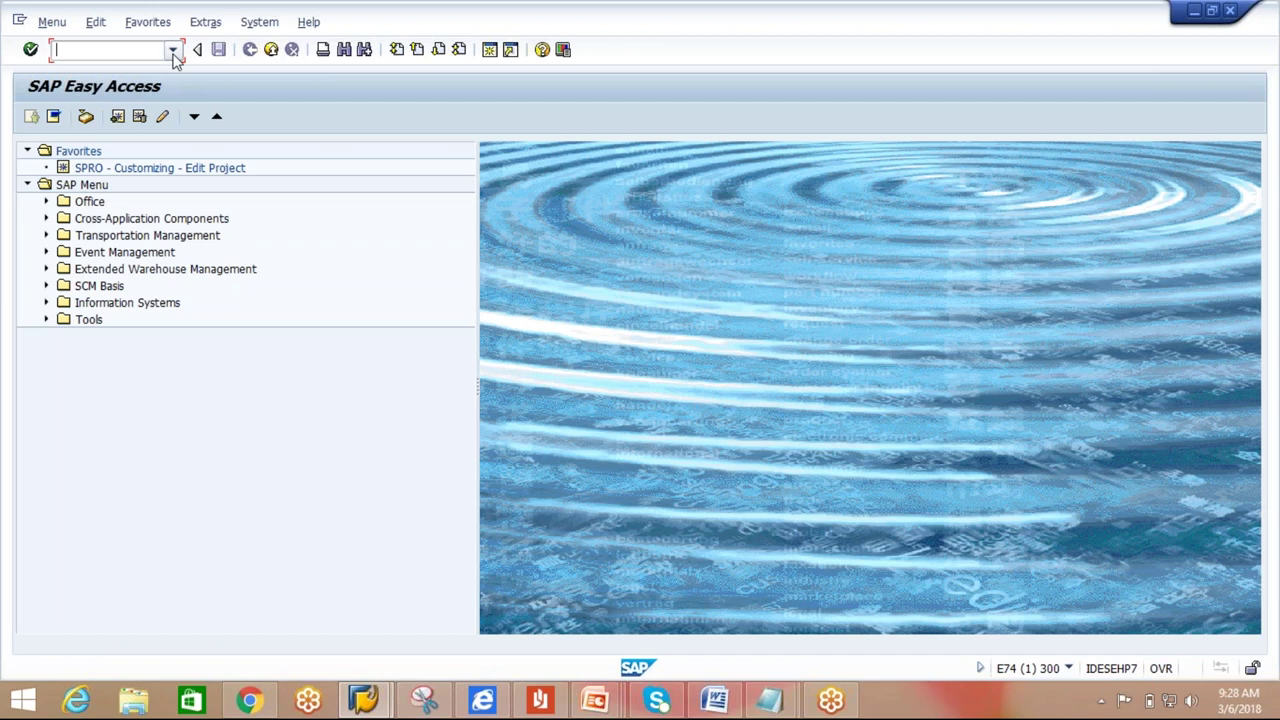
click(172, 49)
click(160, 67)
key(Return)
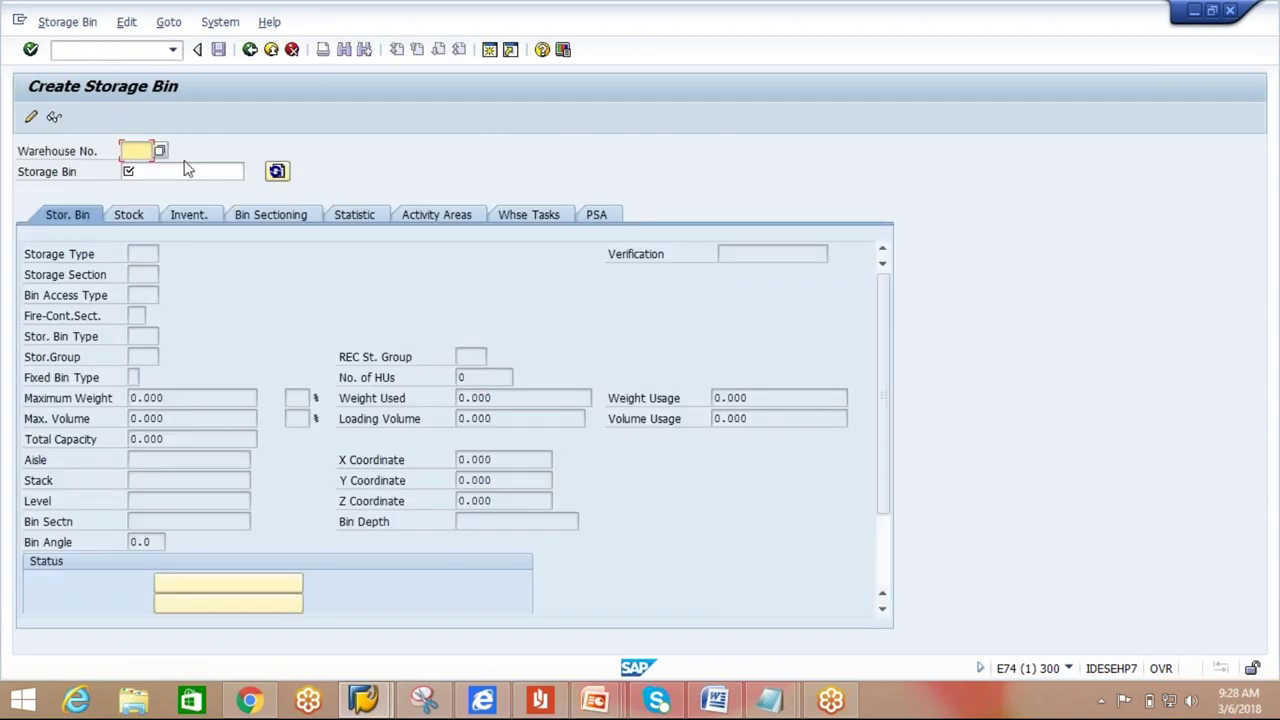
click(250, 49)
Run transaction spro and display the SAP Customizing Implementation Guide.
text(spro)
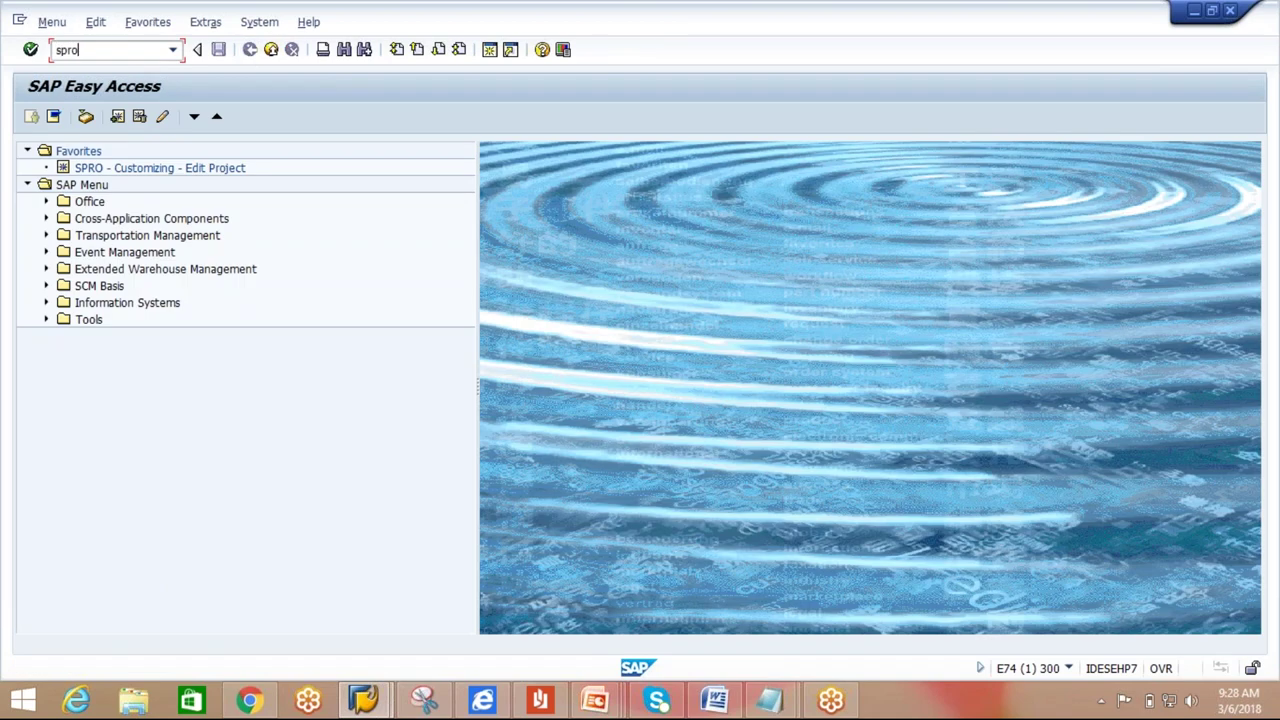
key(Return)
click(93, 120)
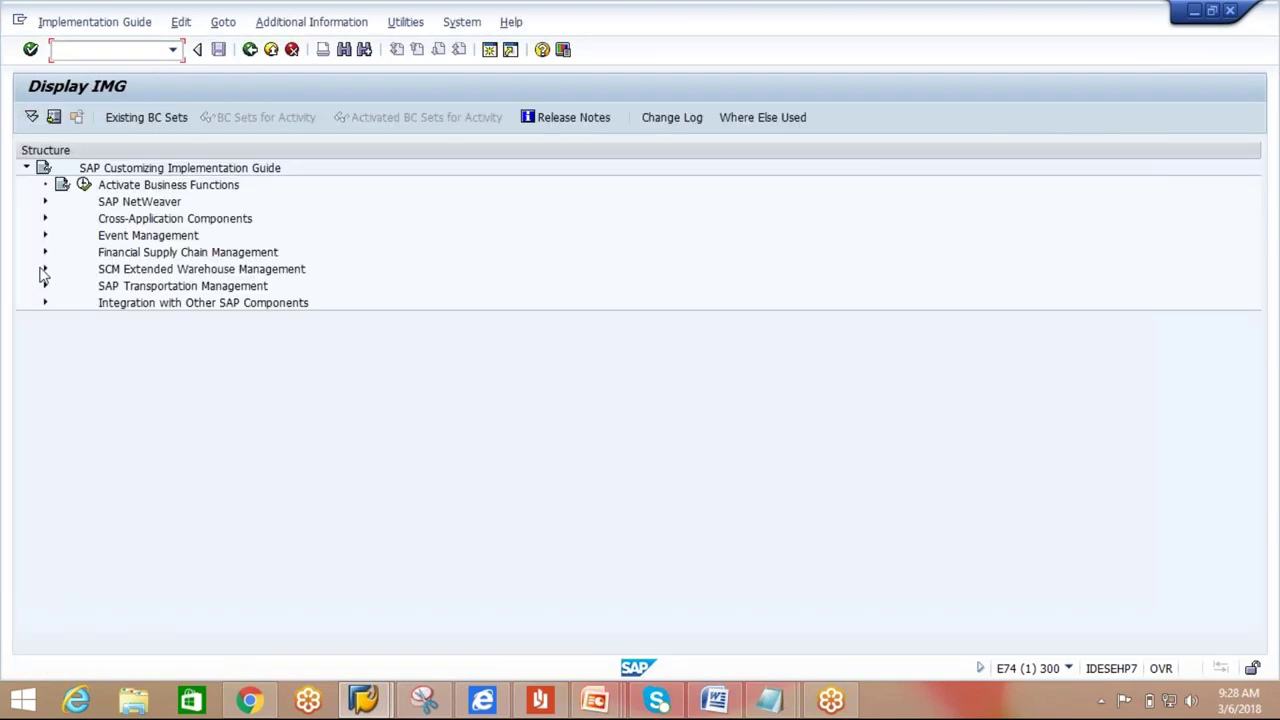
Open the Define Storage Bin Structure activity under SCM Extended Warehouse Management, Extended Warehouse Management, Master Data, Storage Bins.
click(44, 269)
click(64, 287)
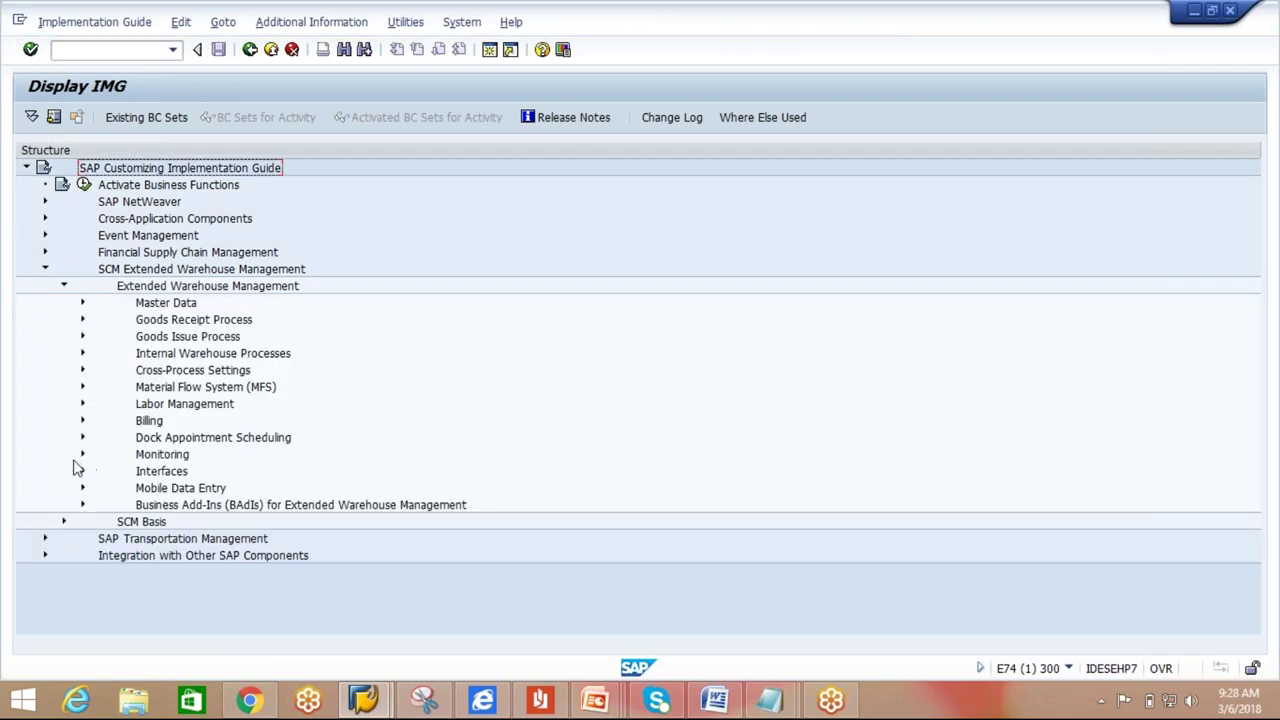
click(83, 303)
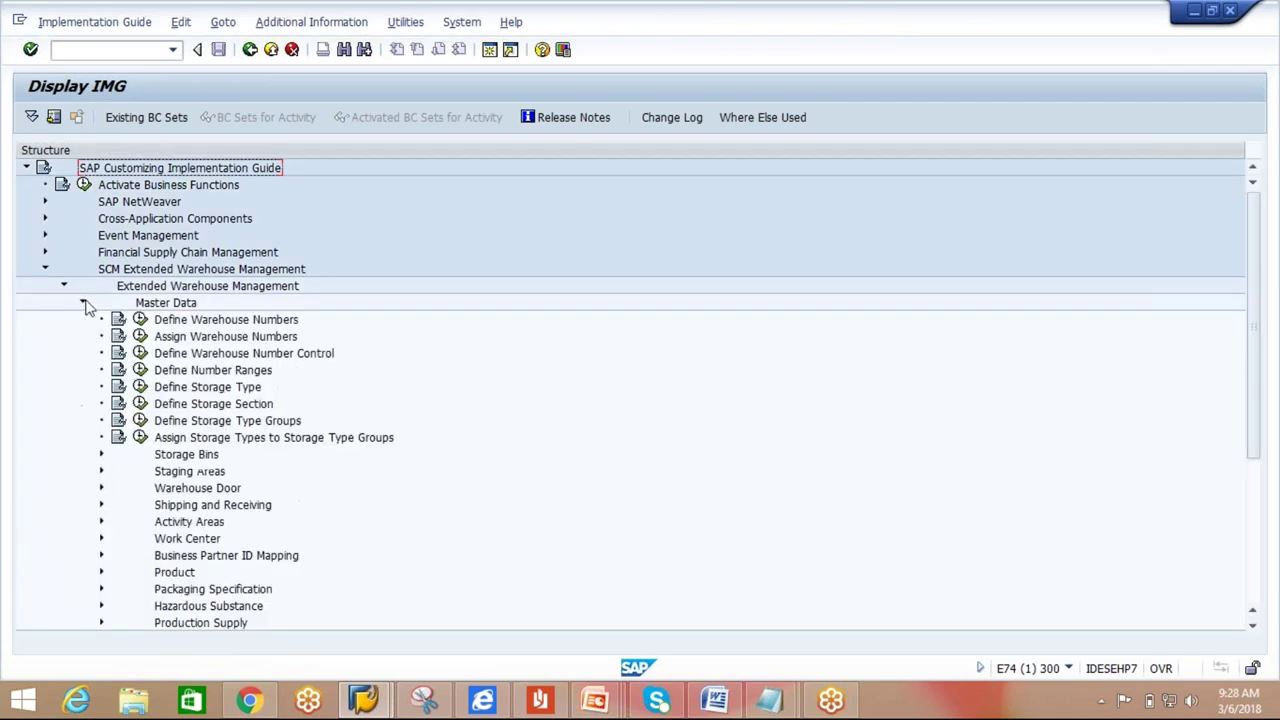
click(101, 454)
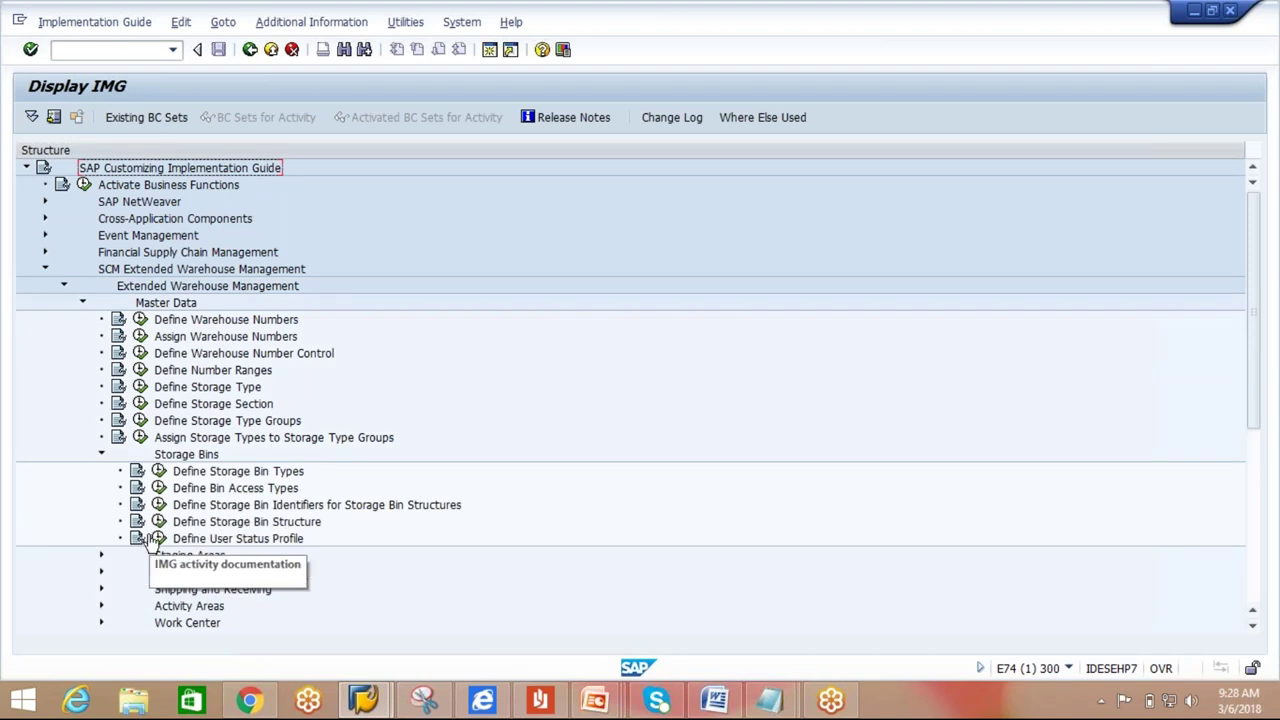
click(159, 521)
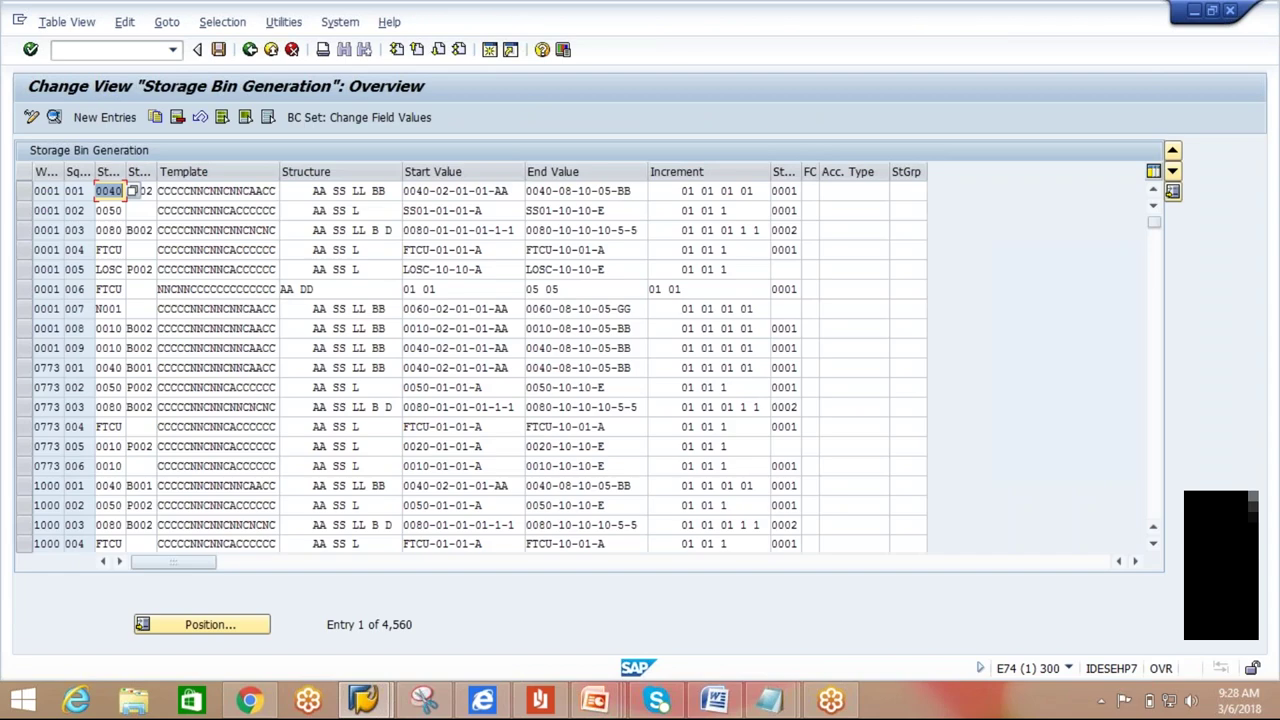
Examine the details of the storage bin structure for warehouse 0001, sequence 001, through its additional data, and return to the overview.
click(28, 190)
click(55, 117)
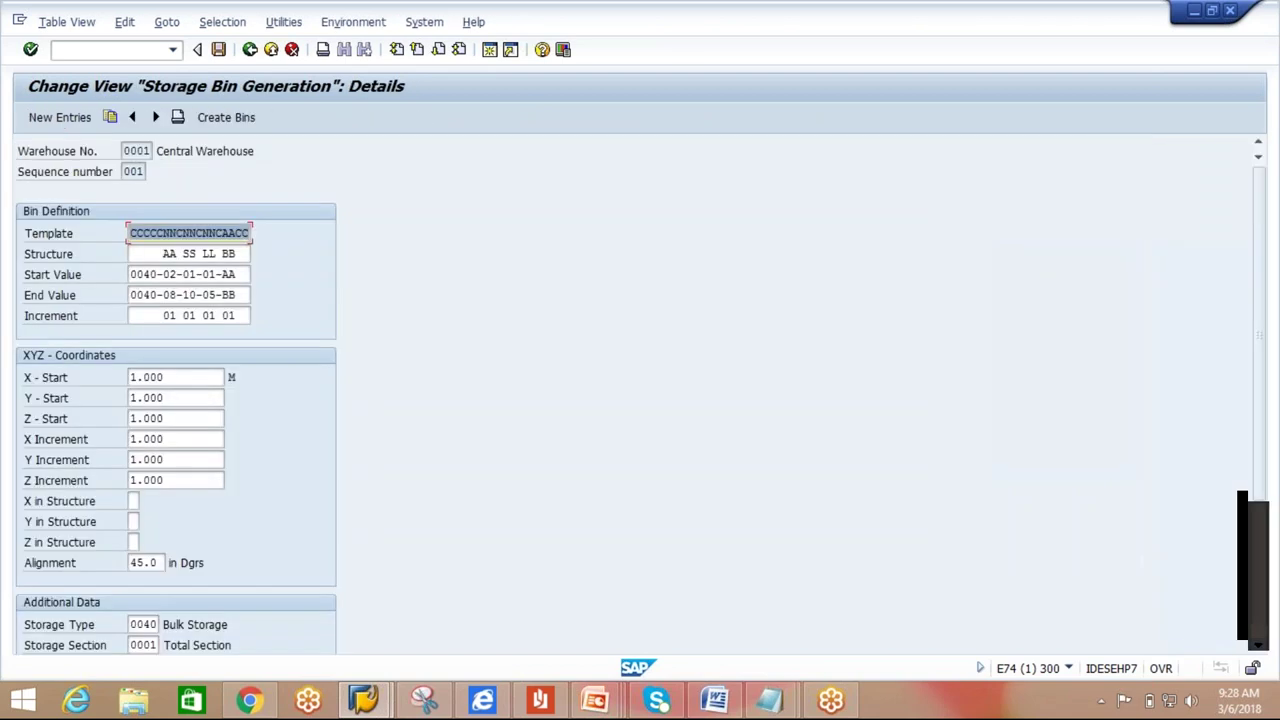
drag(1256, 340, 1251, 486)
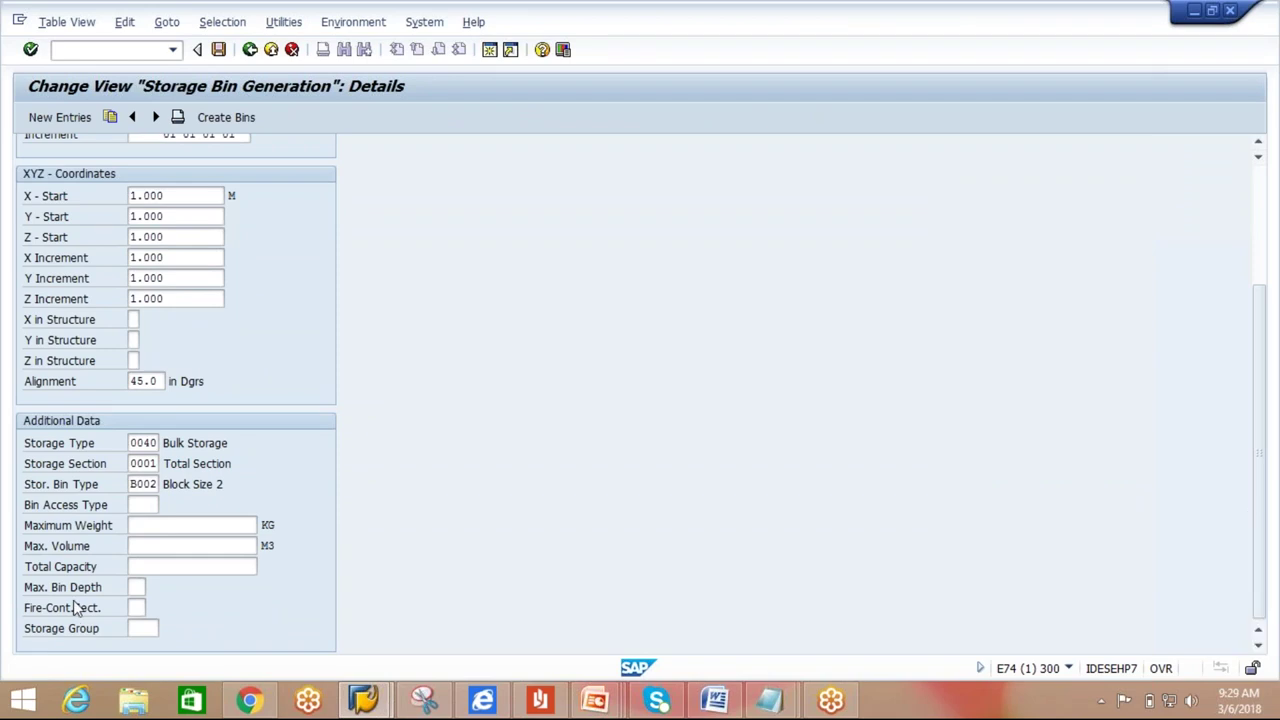
click(250, 50)
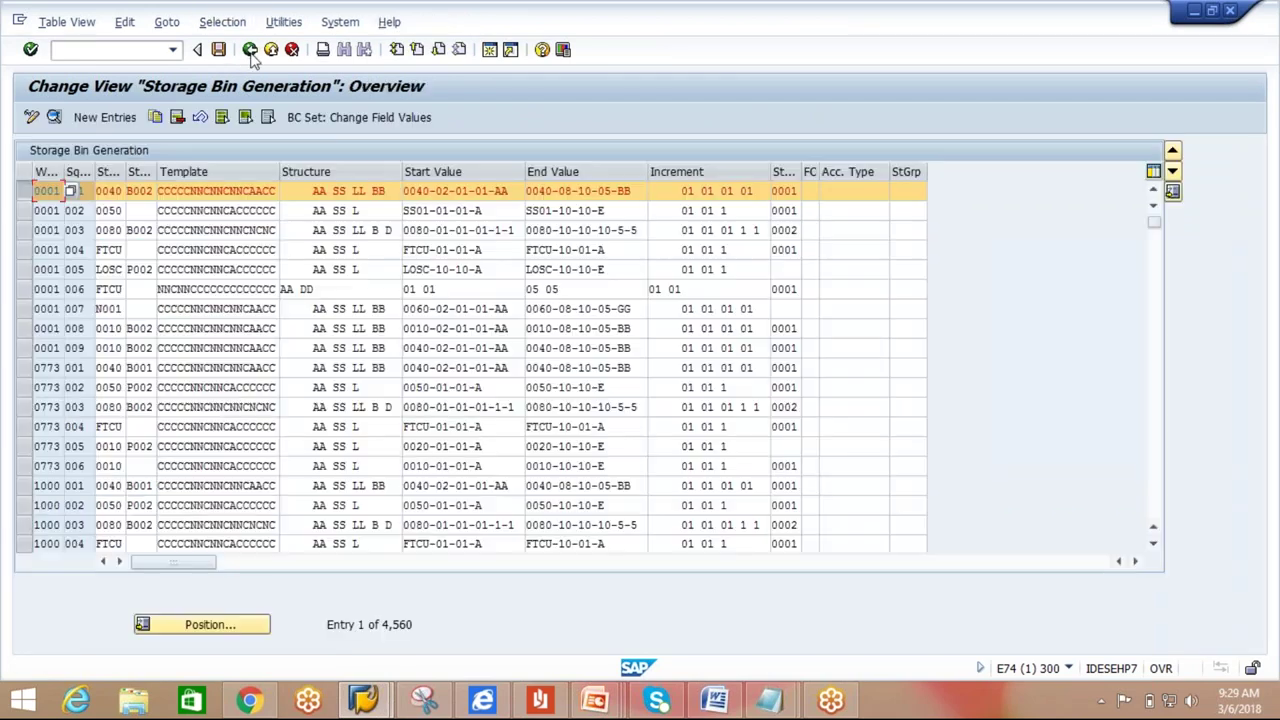
Open the Define Storage Bin Types activity and examine the size and capacity fields of bin type B002 in warehouse 0001.
click(250, 50)
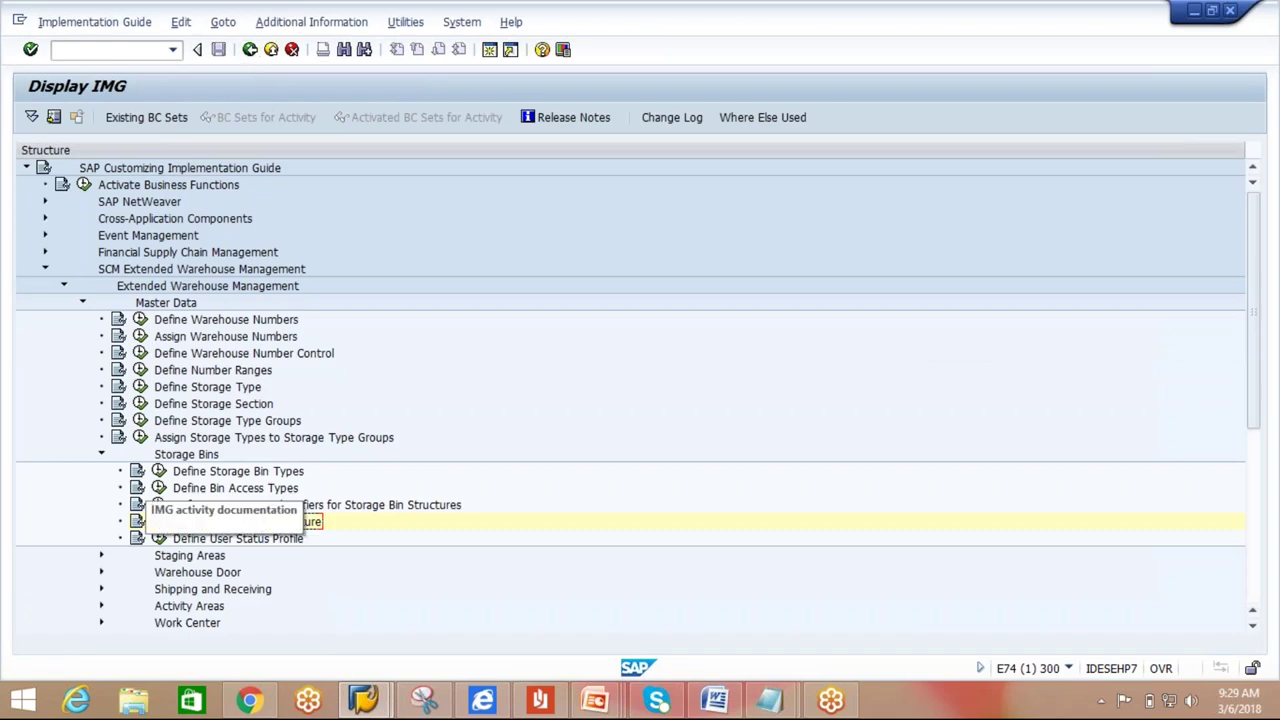
click(210, 475)
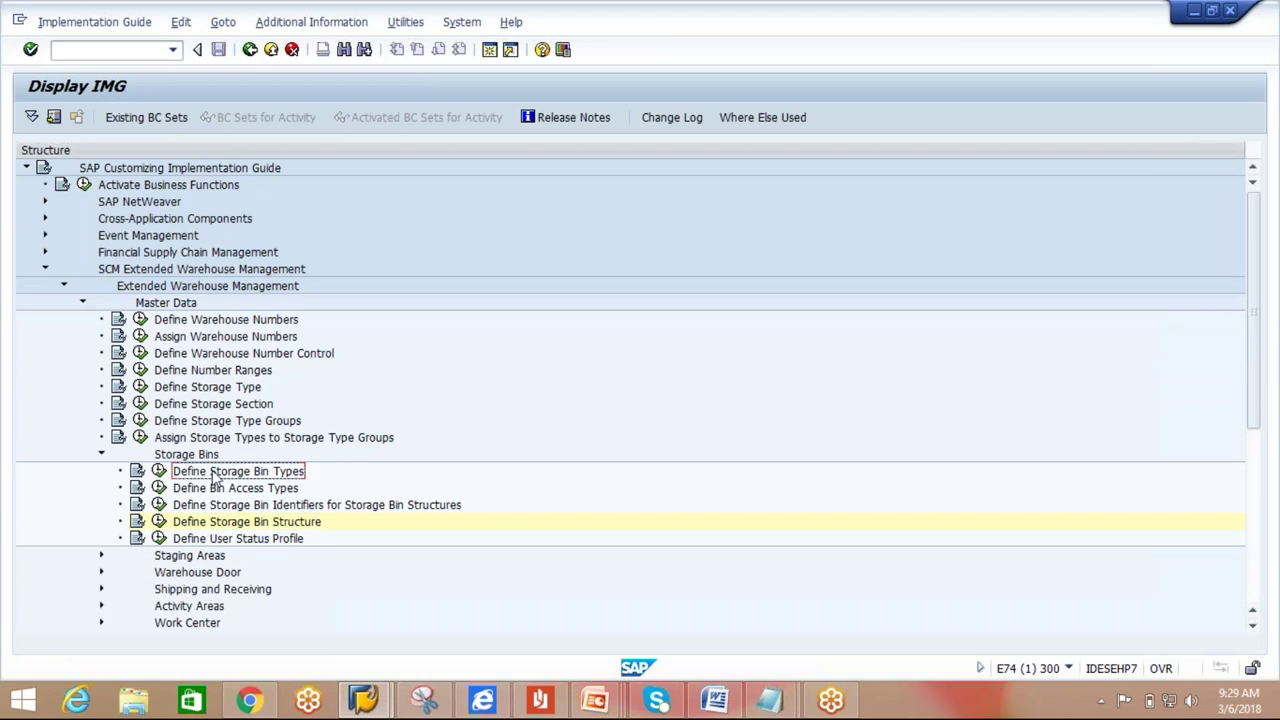
click(159, 471)
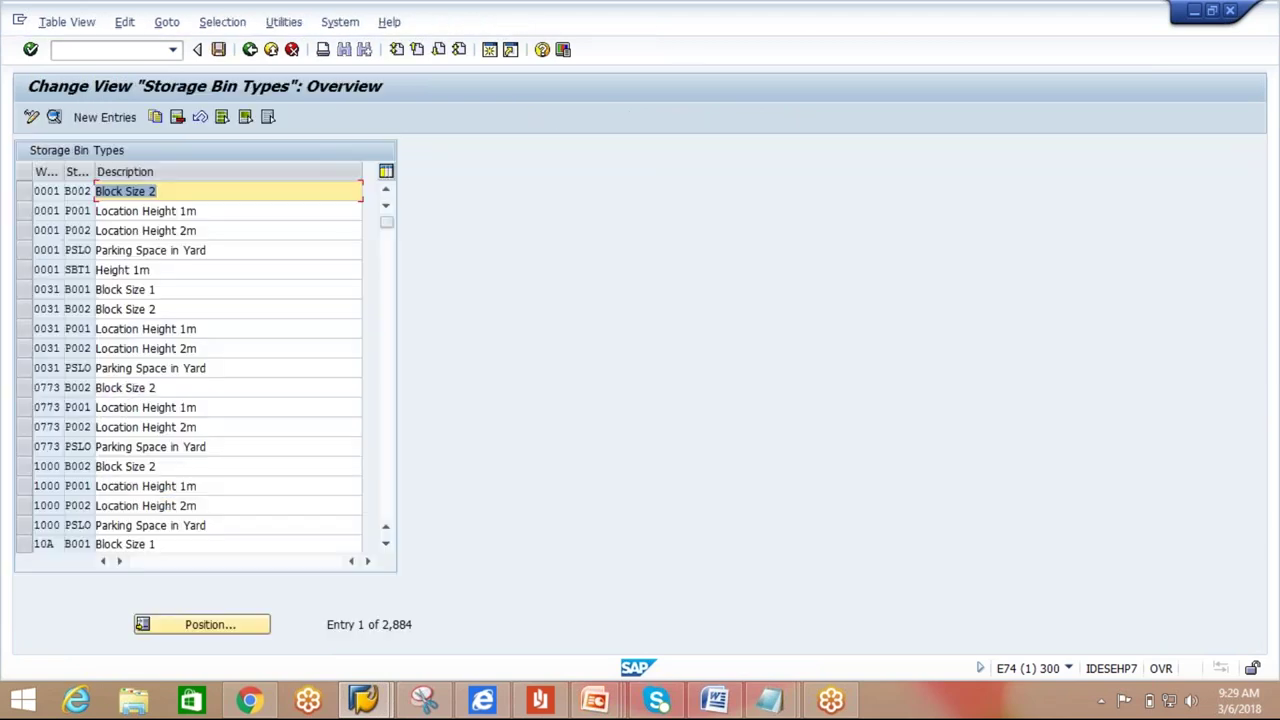
click(54, 116)
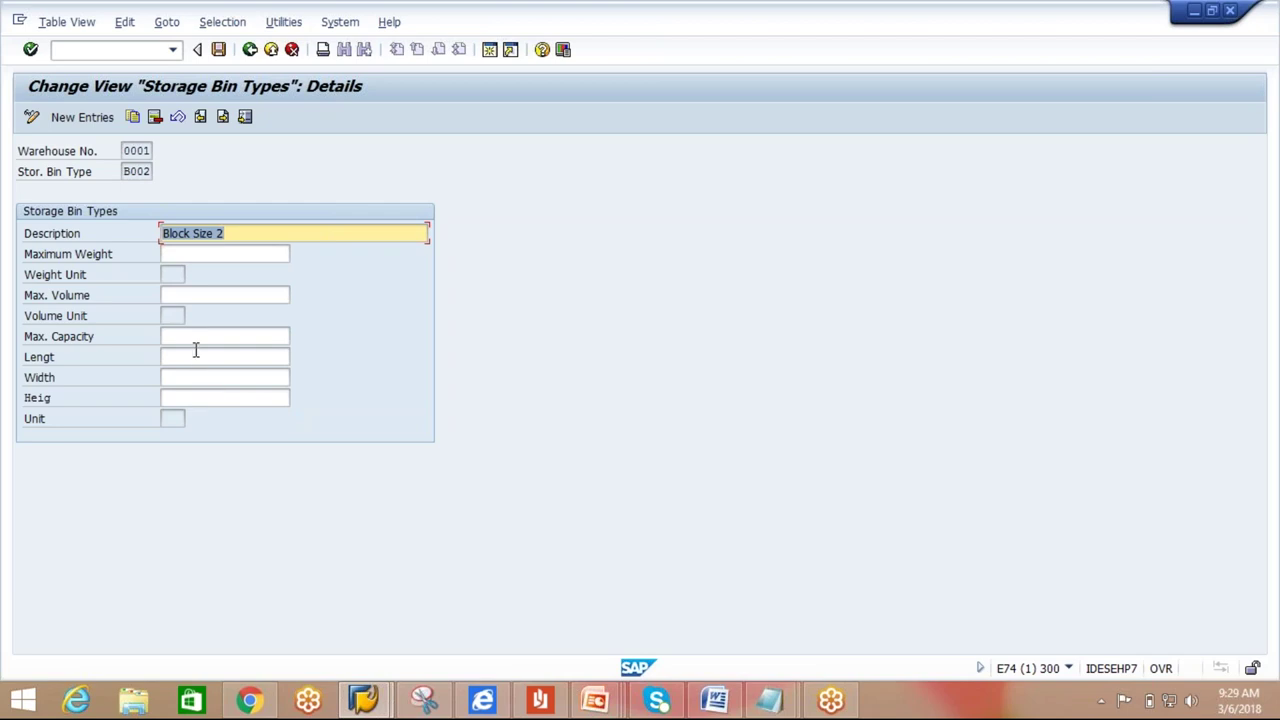
click(196, 398)
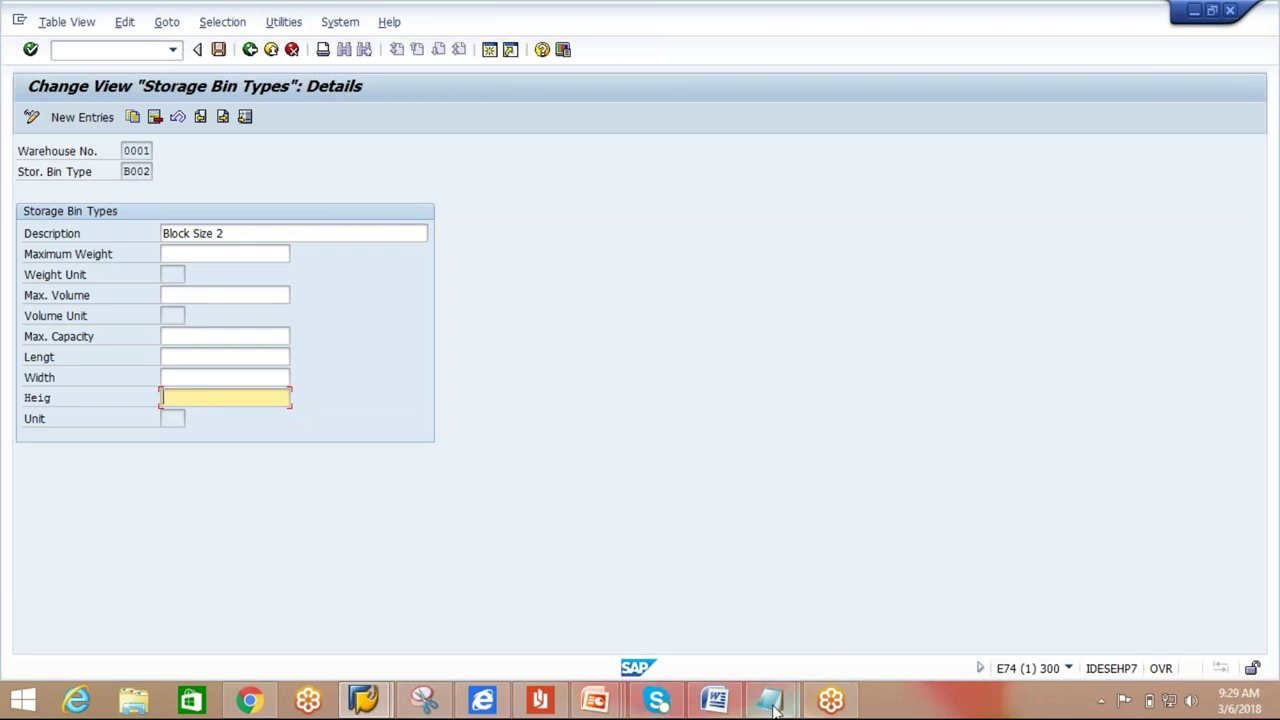
Switch to the Notepad notes and add the heading "HU type groups" below the bin heights, followed by a line starting "up to".
mouse_move(775, 707)
click(863, 617)
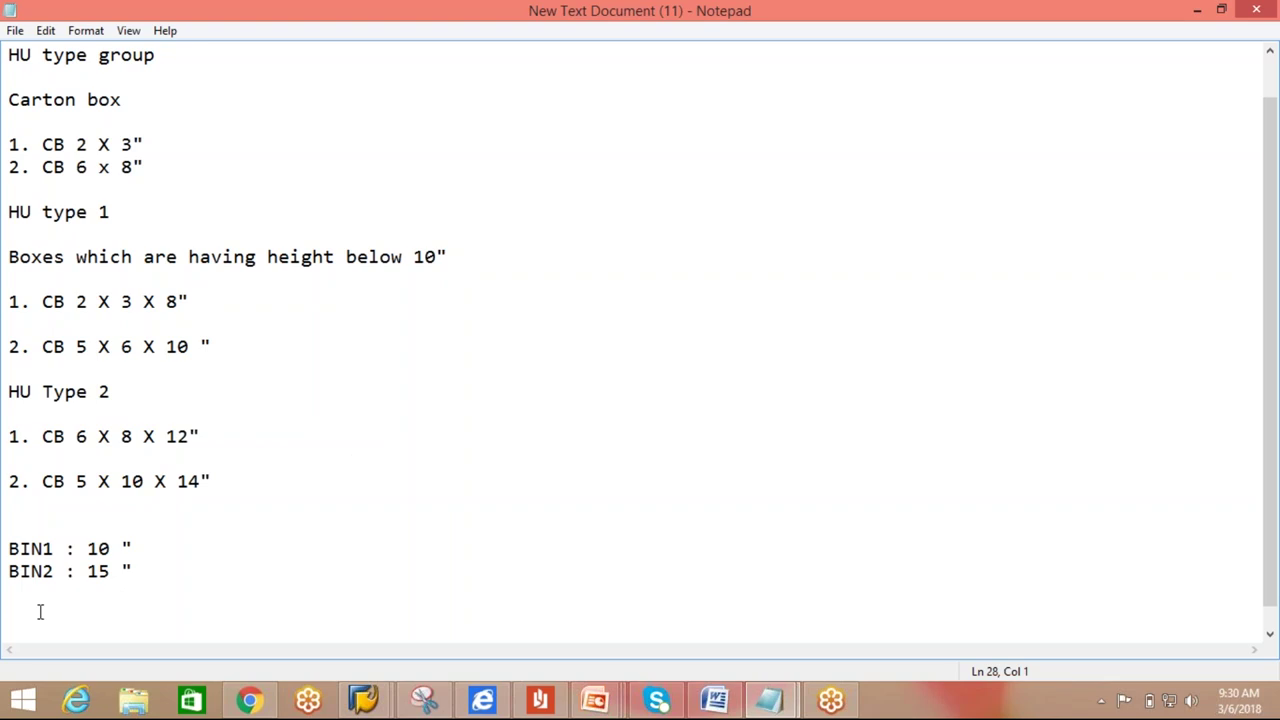
text(HU type group)
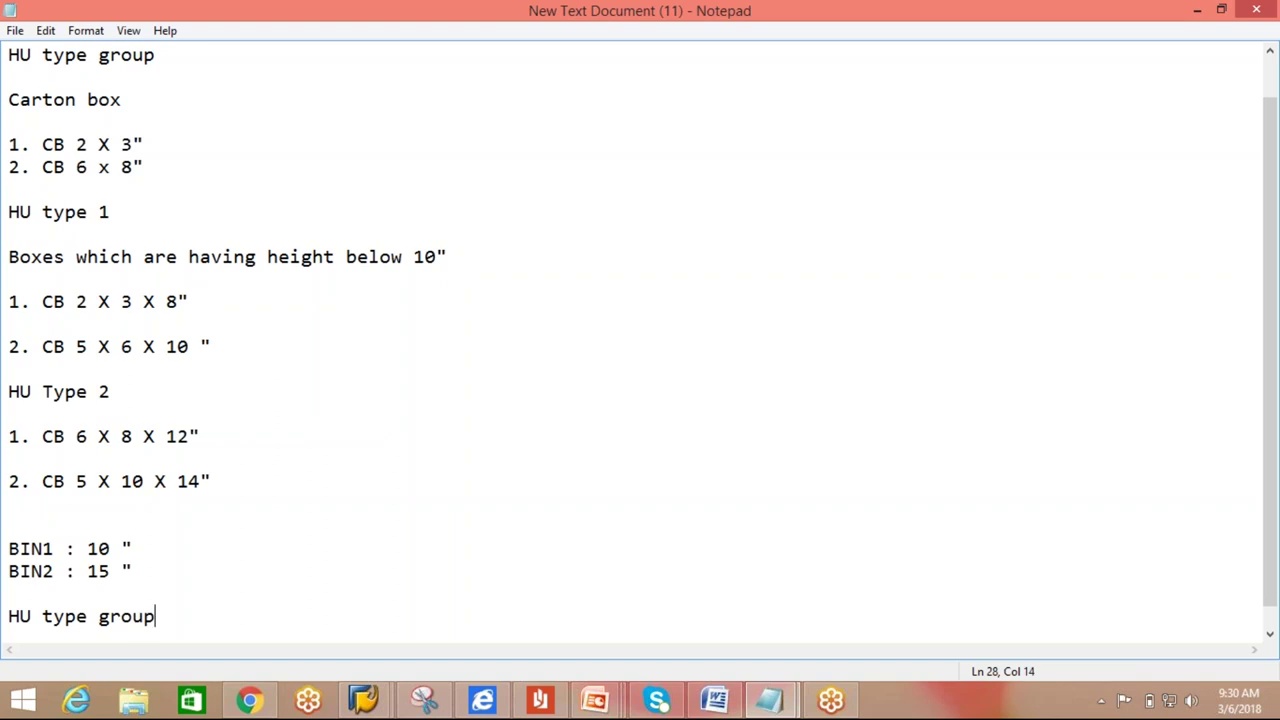
text(s)
key(Return)
key(Return)
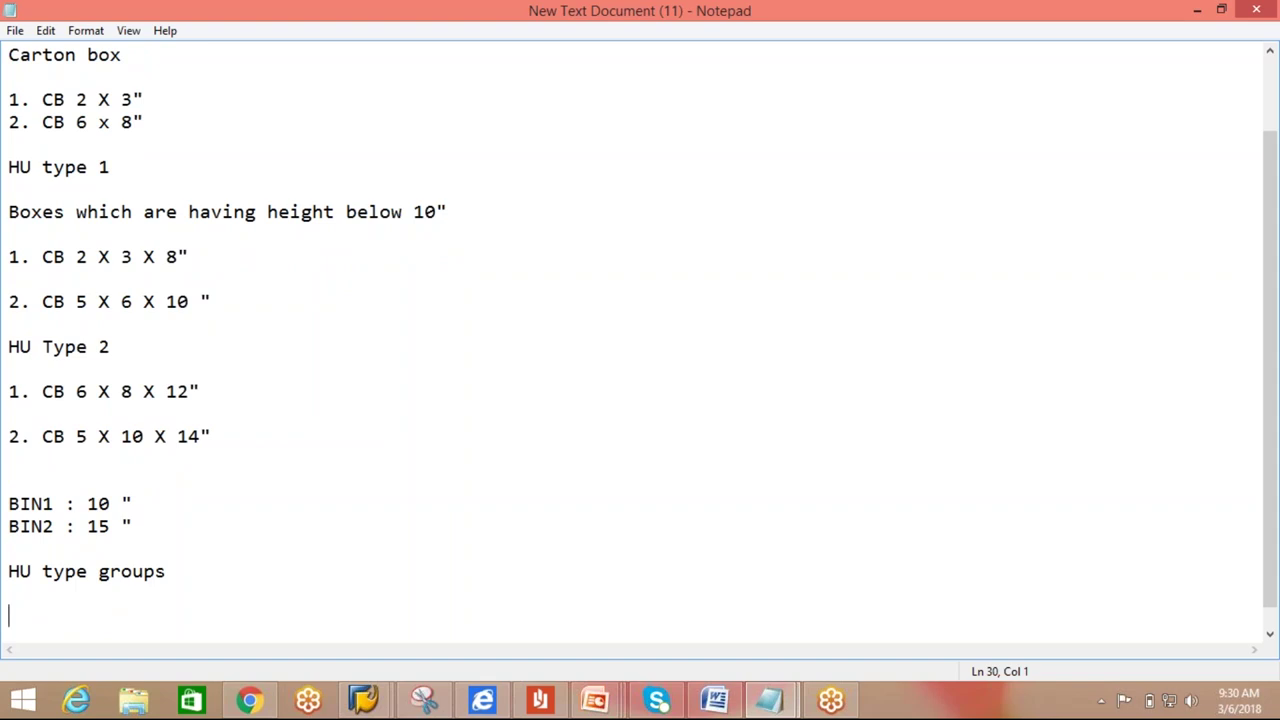
text(up to)
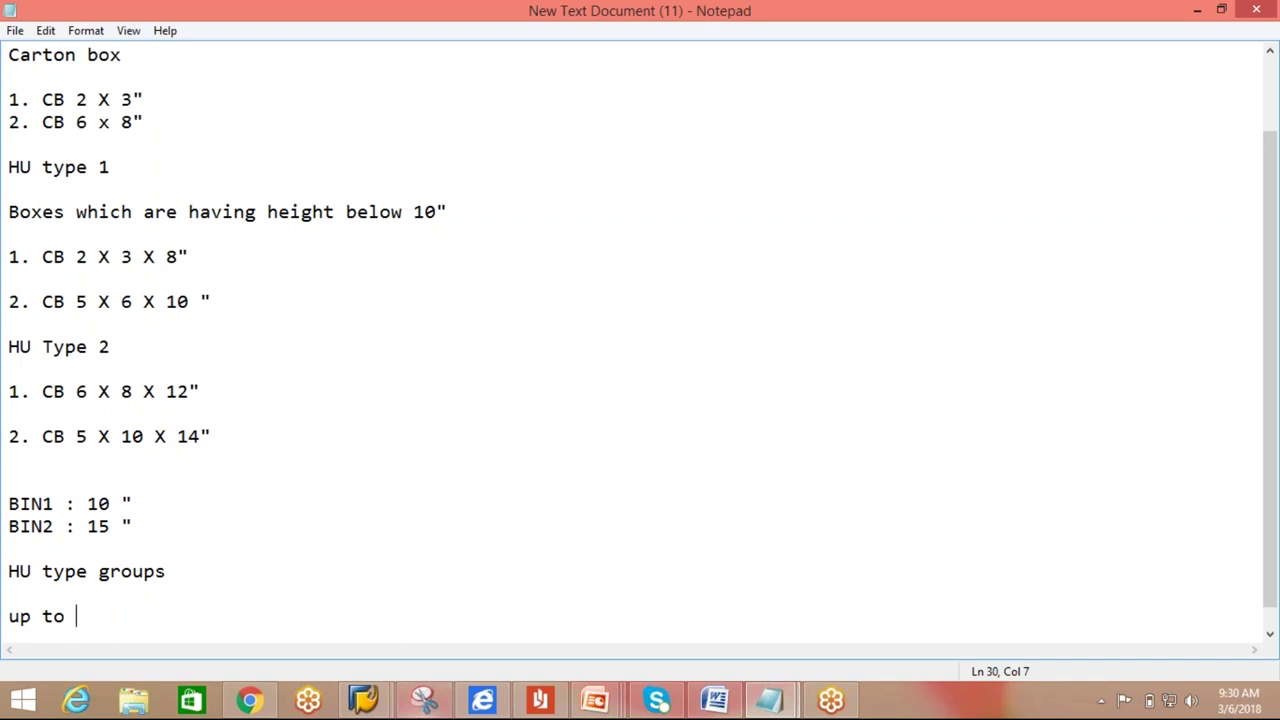
Return to SAP, exit to SAP Easy Access, run transaction spro and display the SAP Reference IMG.
mouse_move(363, 699)
click(407, 650)
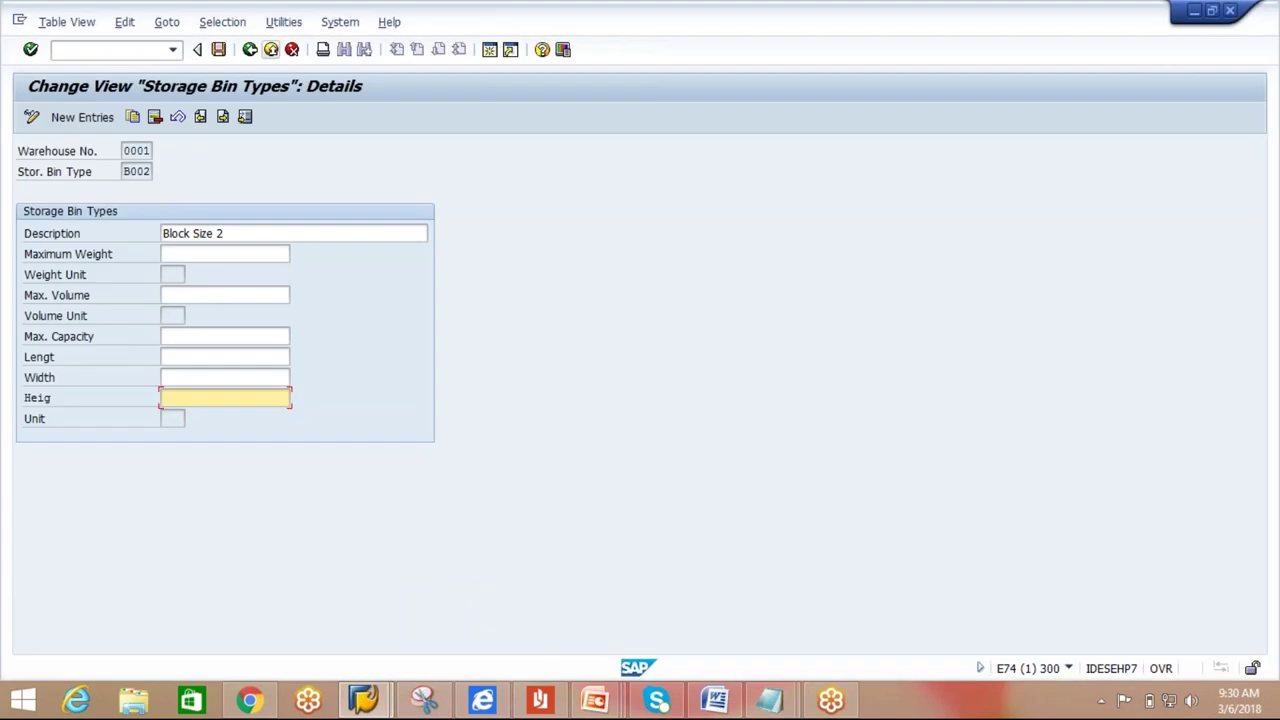
click(250, 49)
click(250, 49)
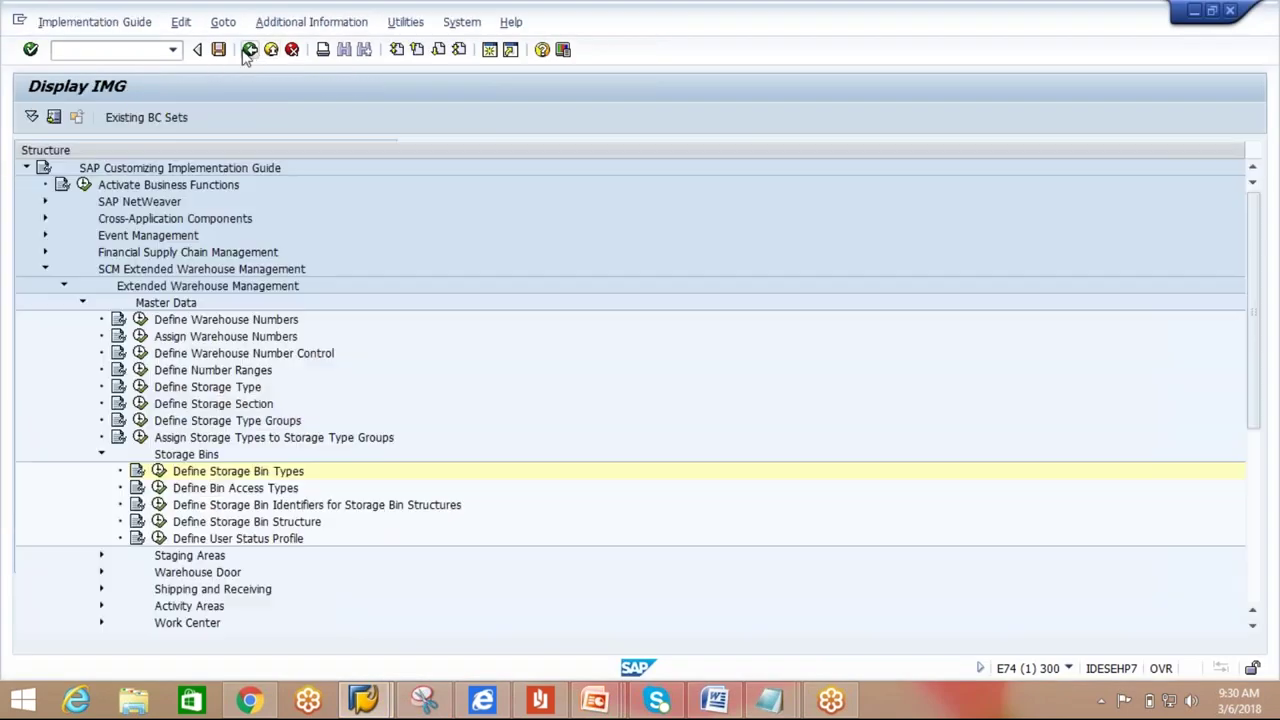
click(250, 49)
click(250, 49)
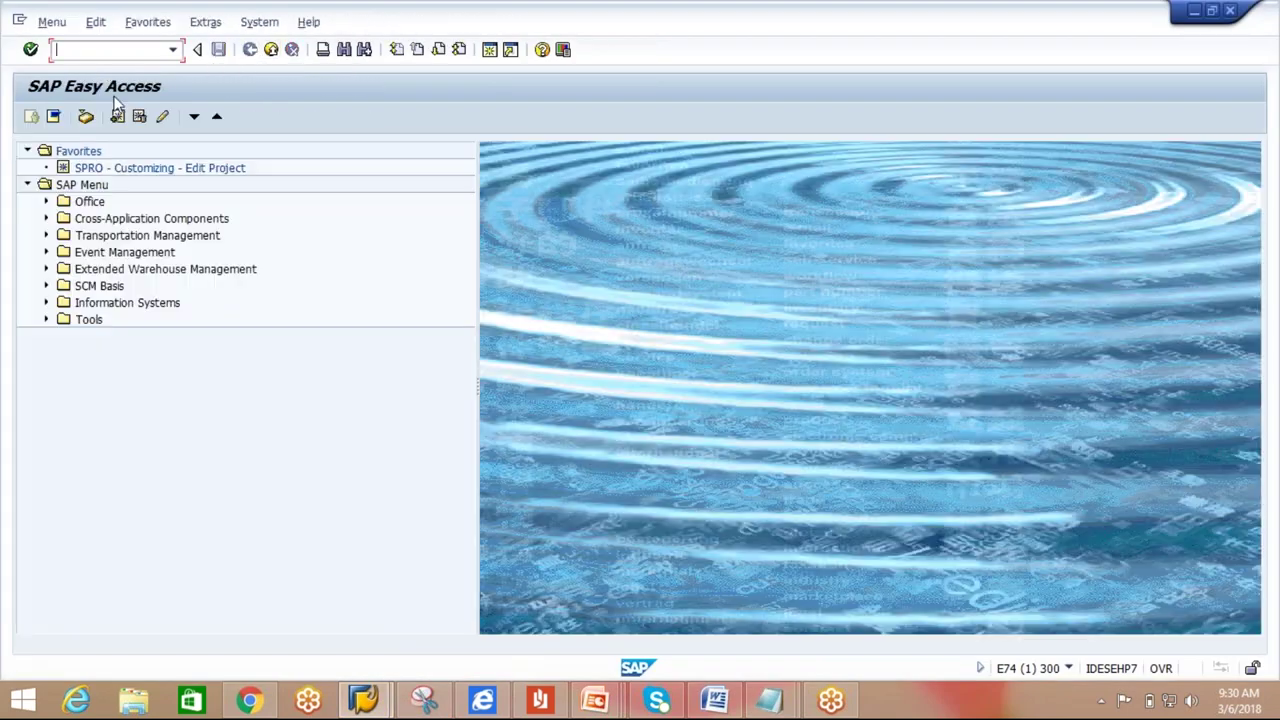
text(spro)
key(Return)
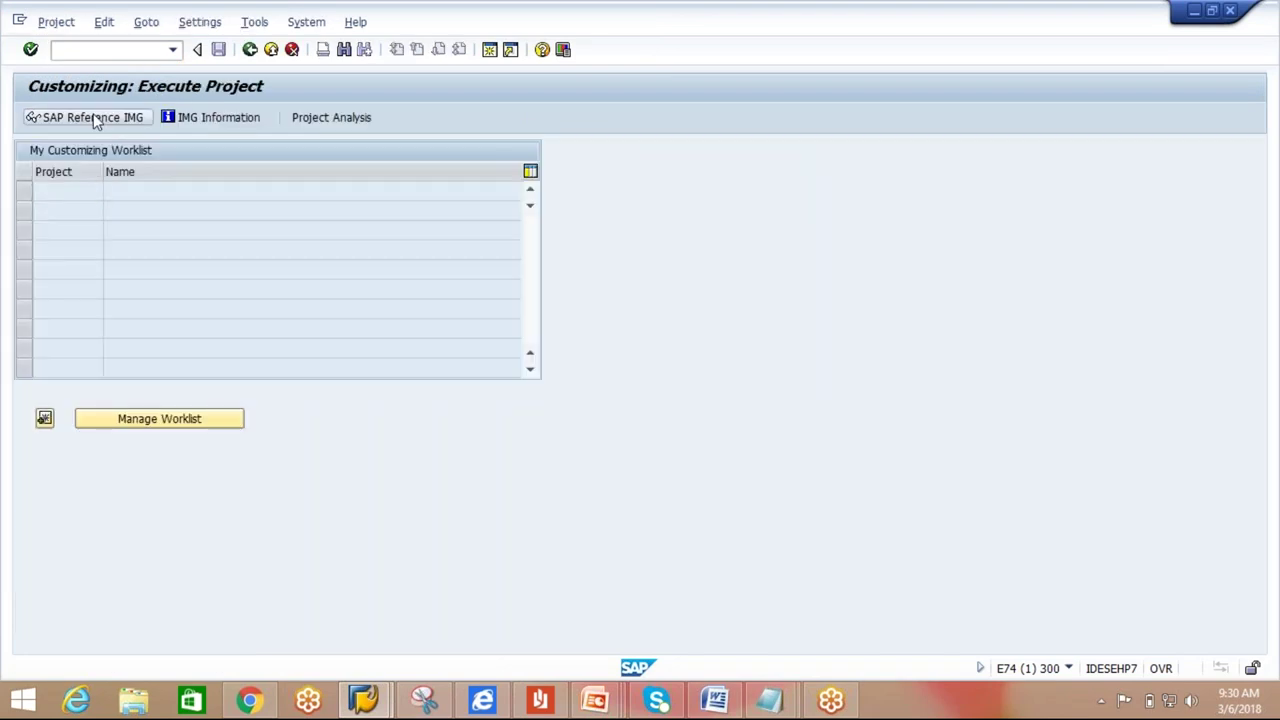
click(93, 115)
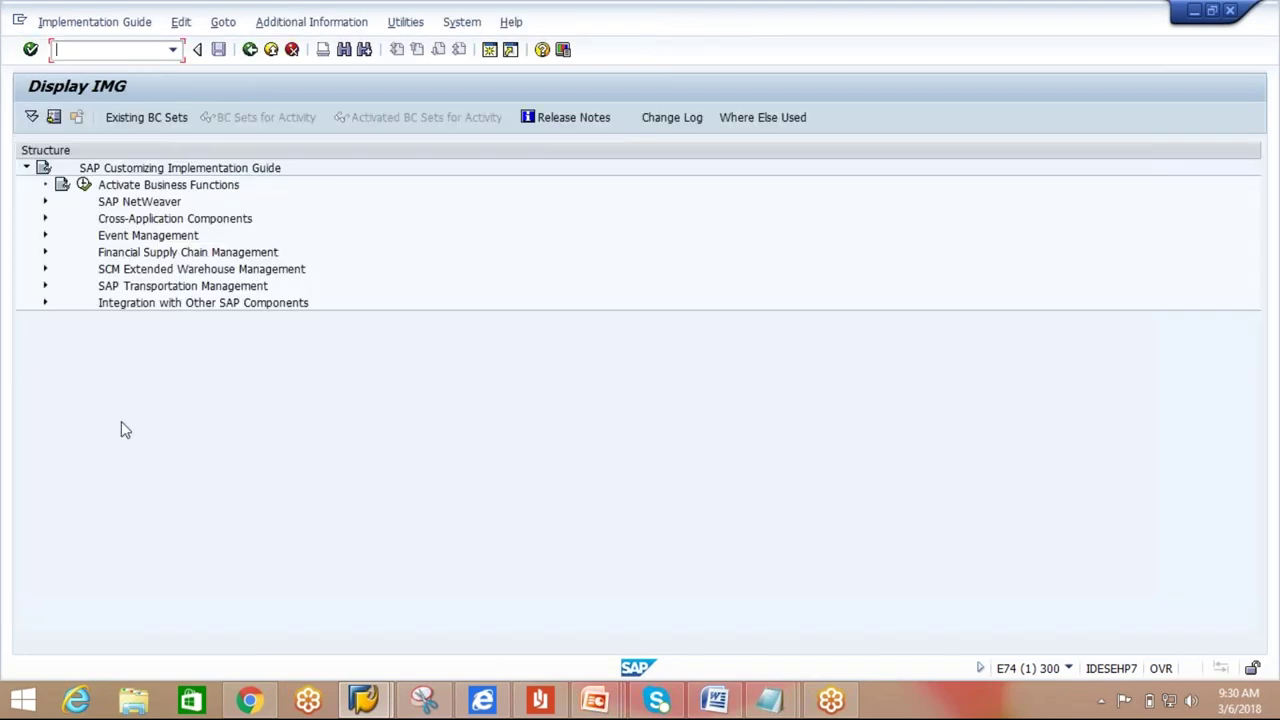
Open Define HU Types for Each Storage Type under Extended Warehouse Management, Cross-Process Settings, Handling Units, Basics.
click(44, 269)
click(63, 287)
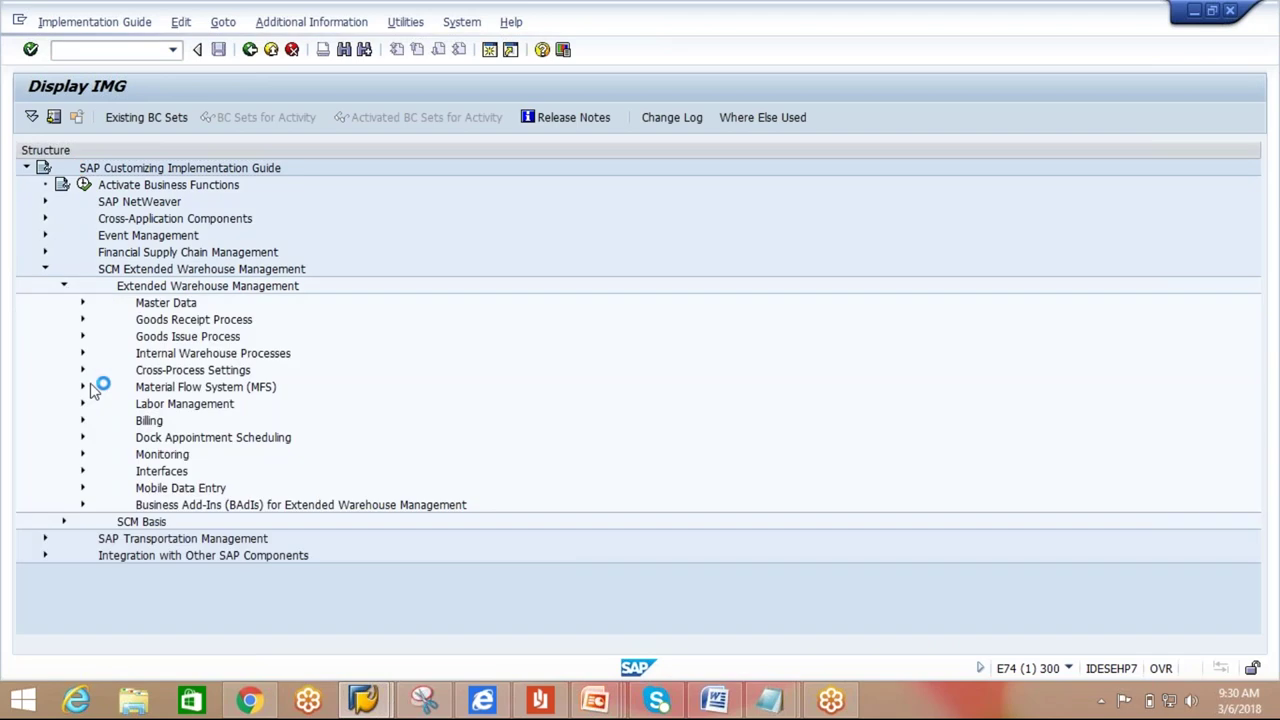
click(82, 370)
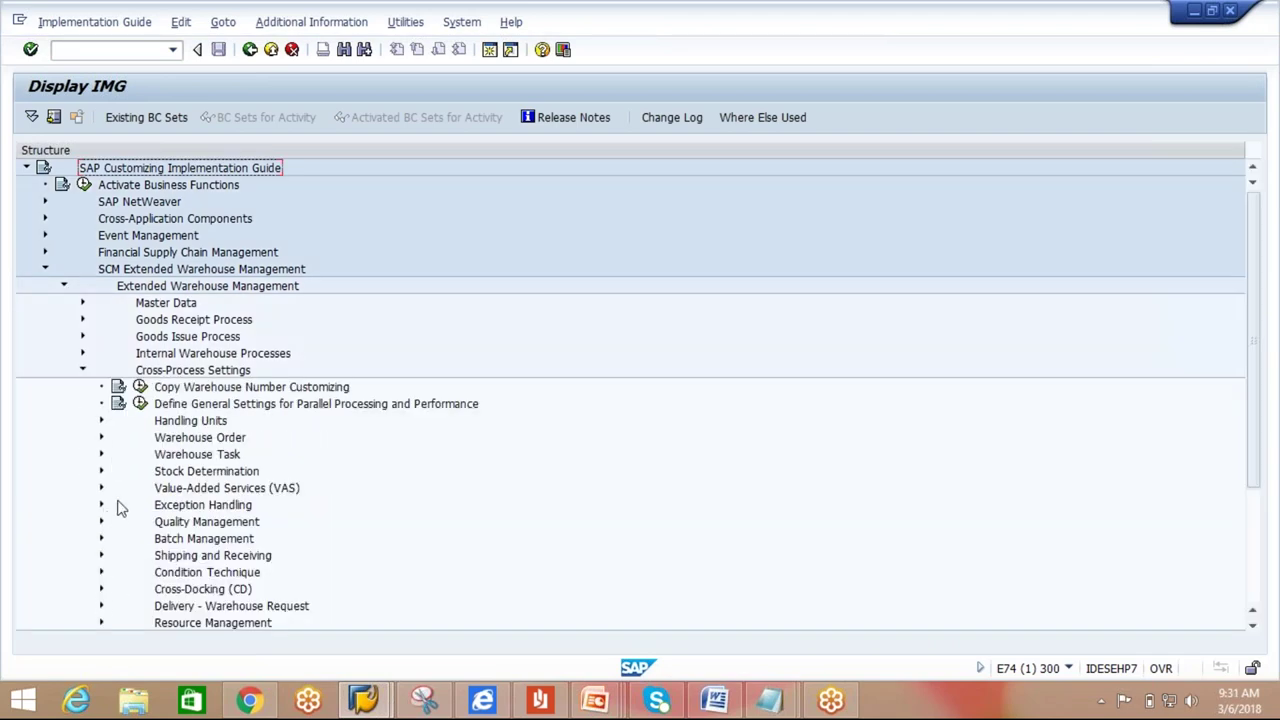
click(101, 421)
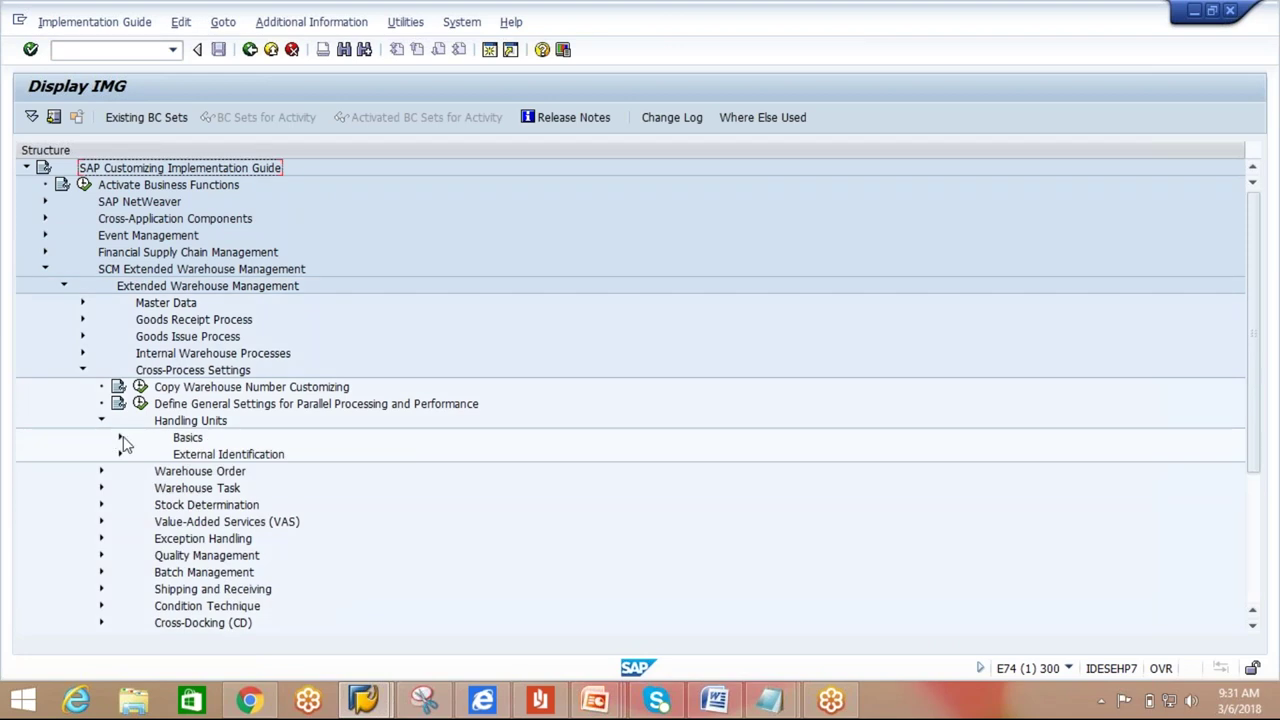
click(119, 438)
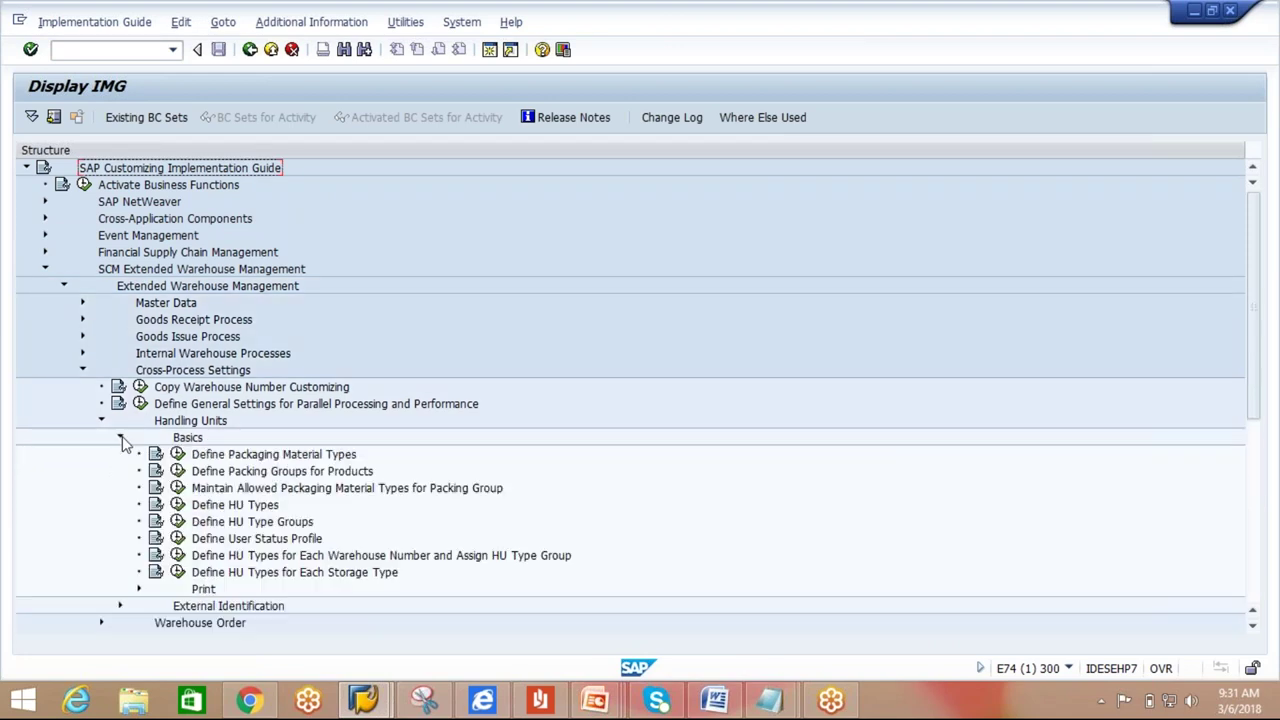
click(306, 576)
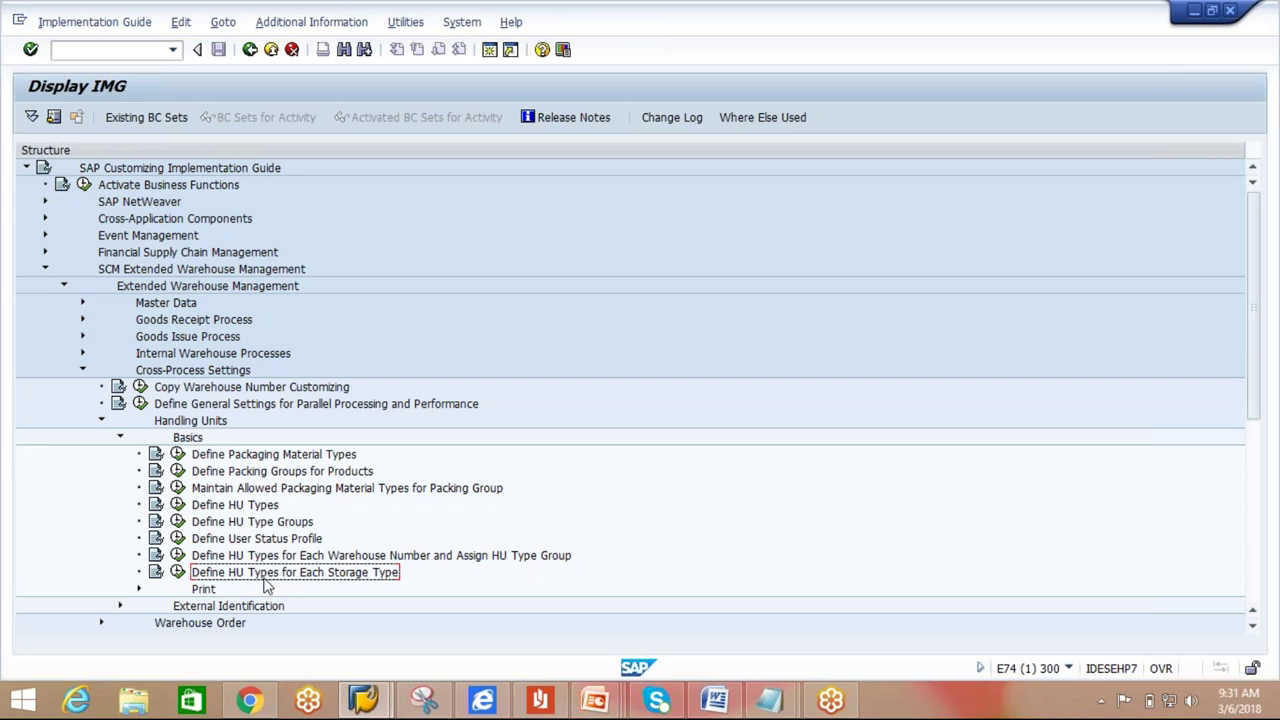
click(177, 572)
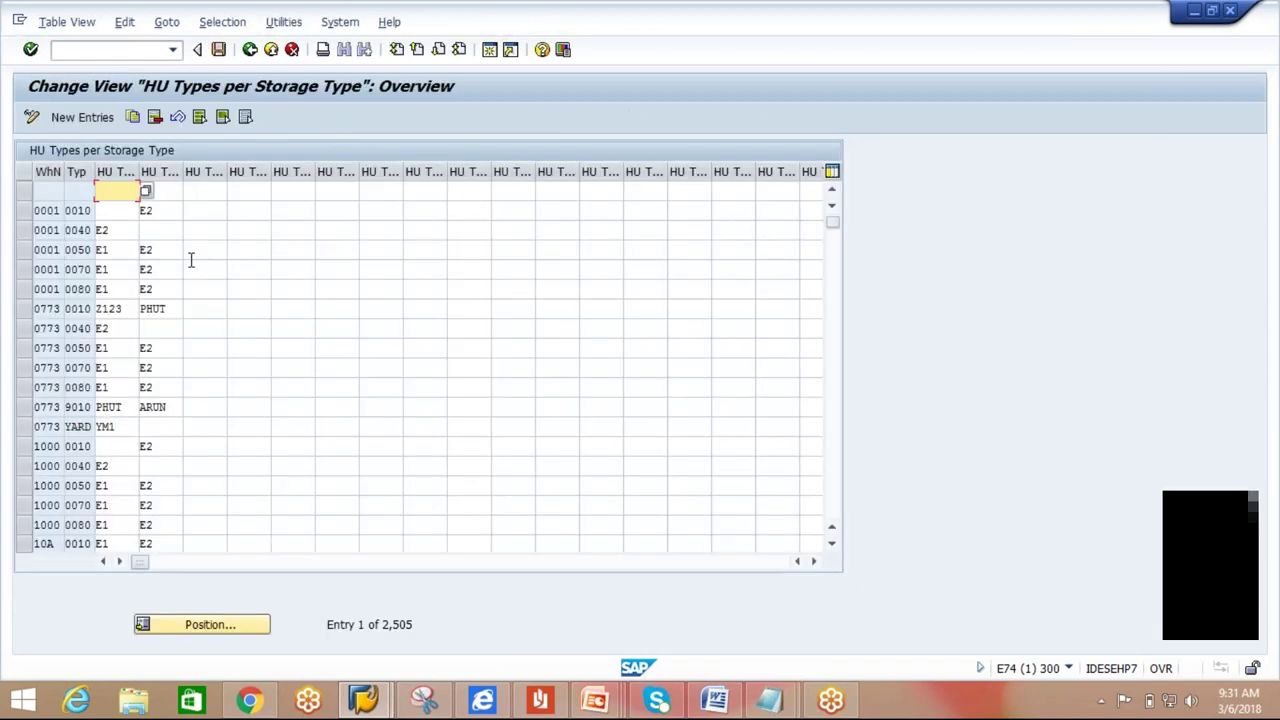
Examine the HU type columns assigned to each storage type, and return to the implementation guide.
click(815, 561)
click(815, 561)
click(815, 561)
click(815, 561)
click(817, 562)
click(817, 562)
click(817, 562)
click(817, 562)
click(817, 562)
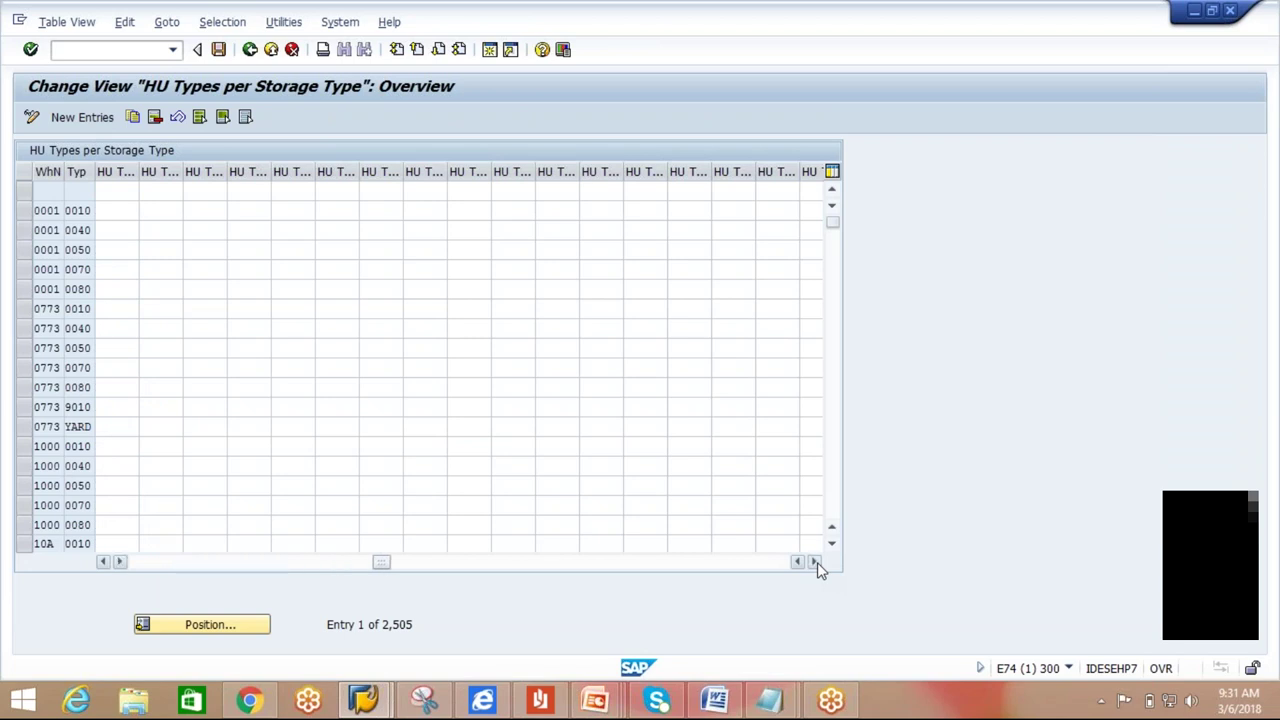
click(250, 50)
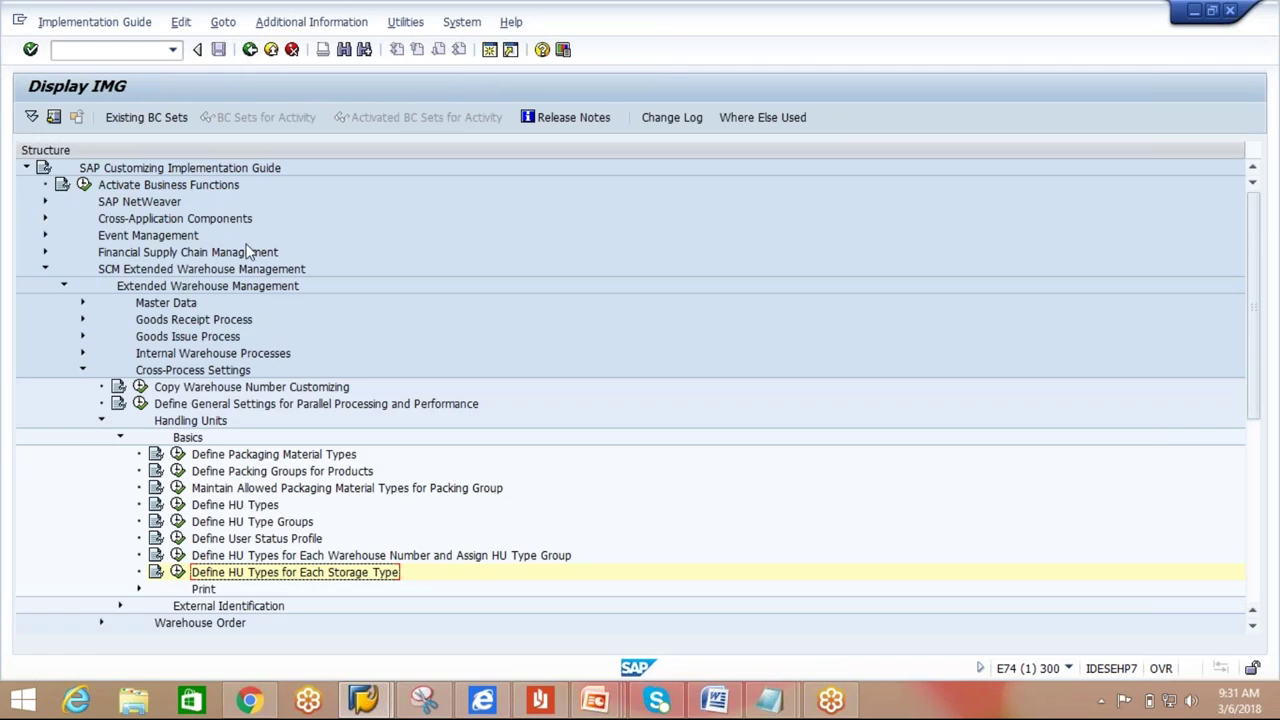
Open the Define Storage Type activity under Master Data and display the details of storage type 0010 in warehouse 0001.
click(83, 370)
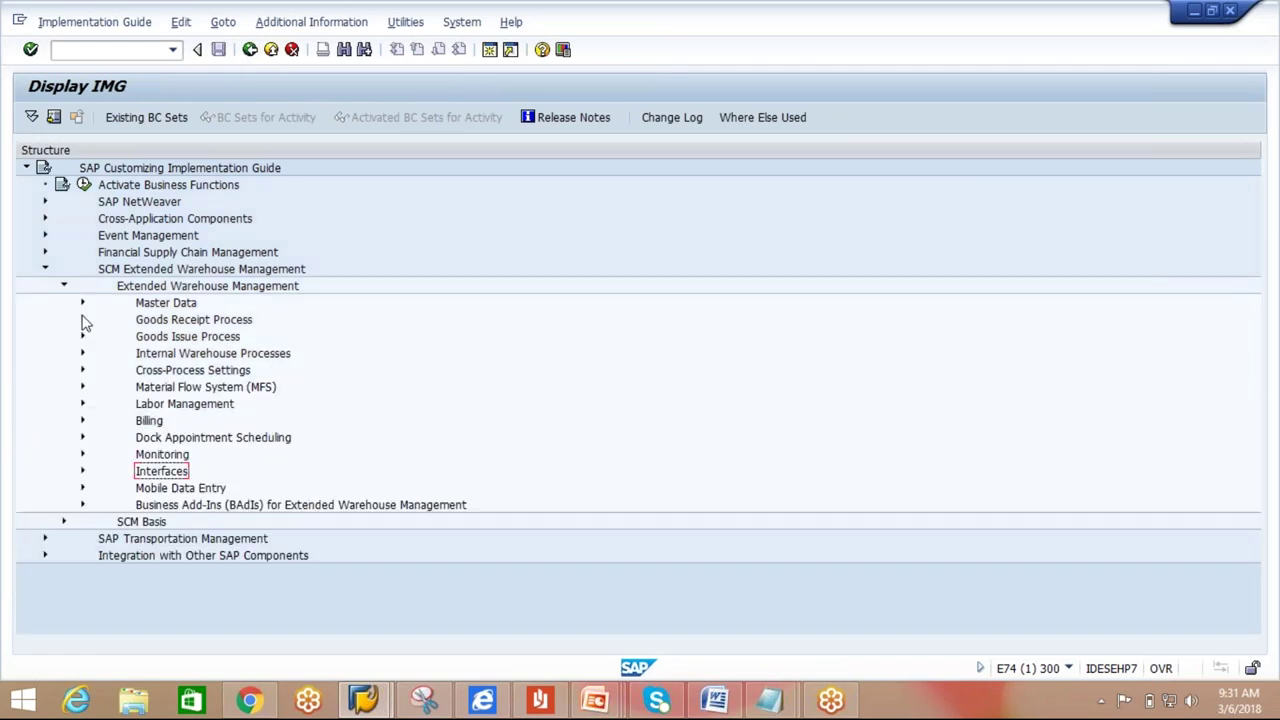
click(83, 302)
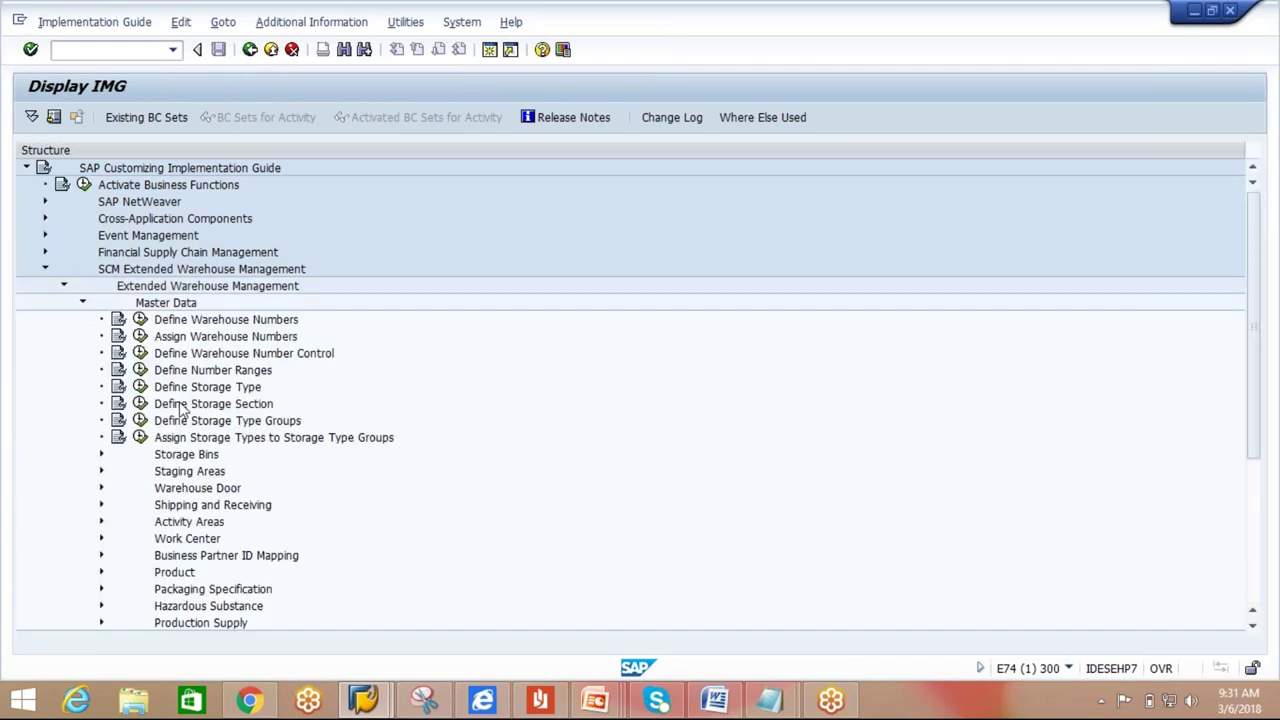
click(140, 387)
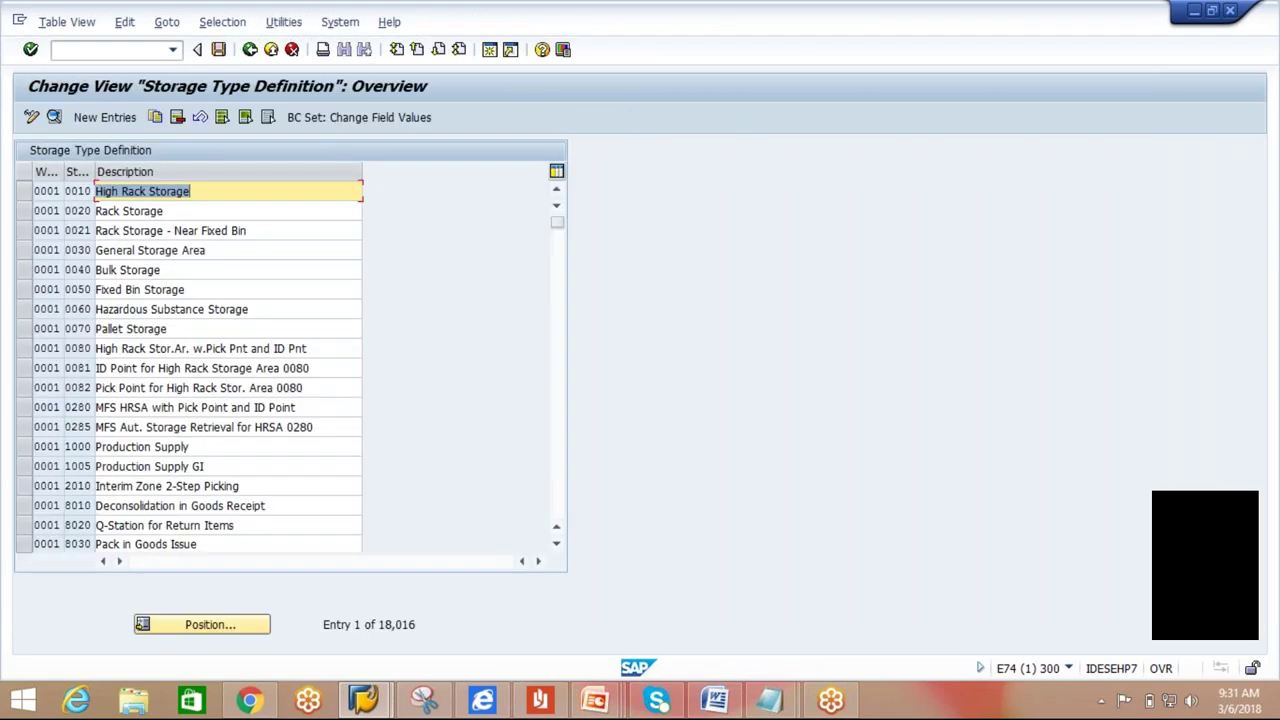
click(21, 191)
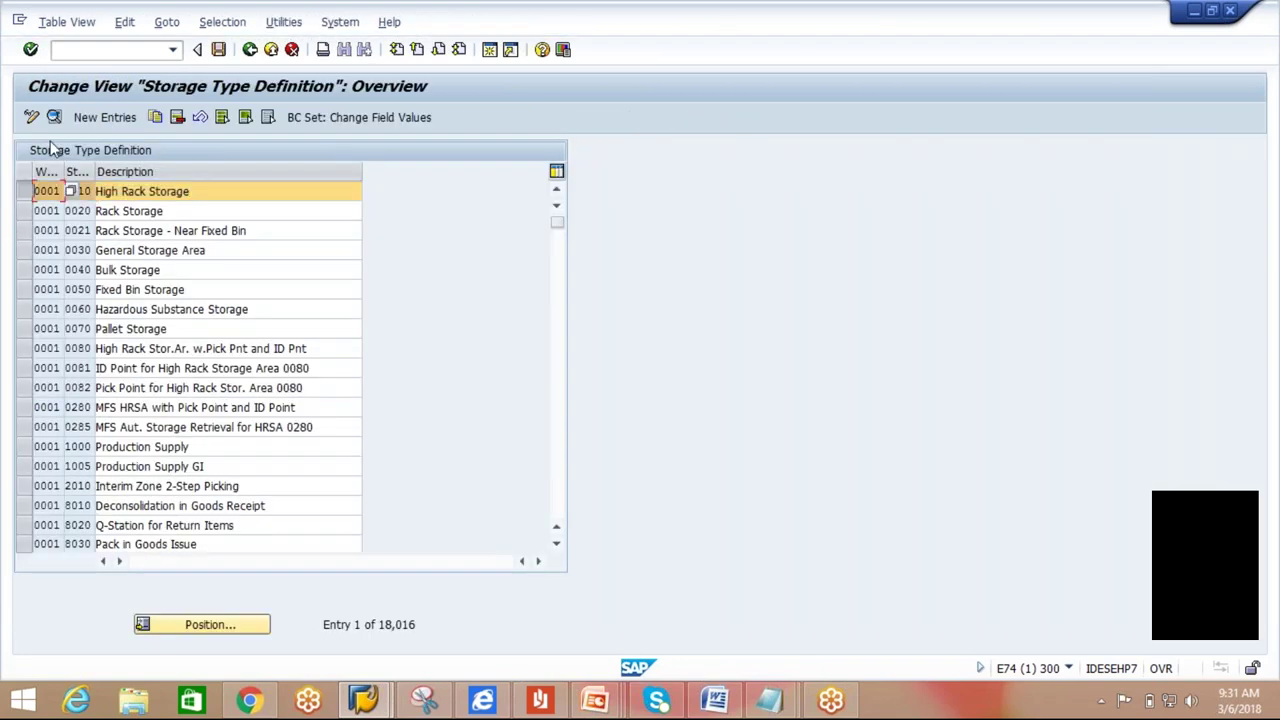
click(55, 118)
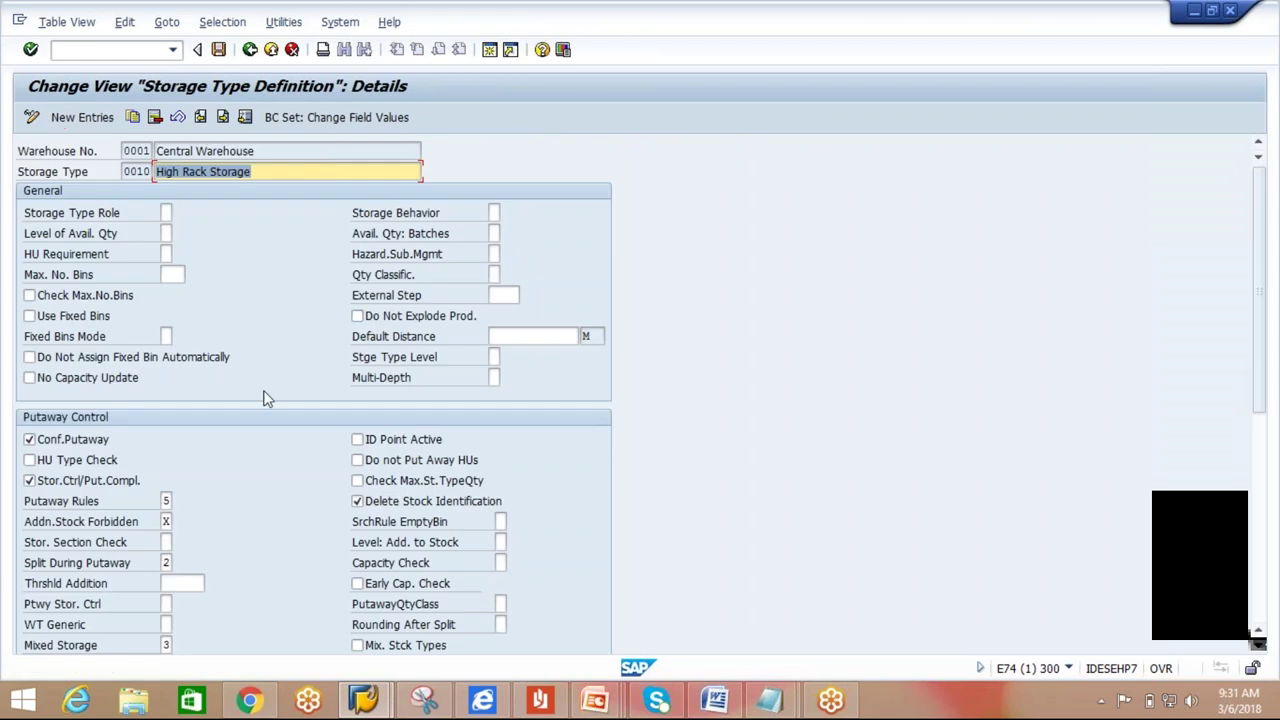
Activate HU Type Check in the putaway control of storage type 0010, read its field help, and deactivate the check again.
click(29, 462)
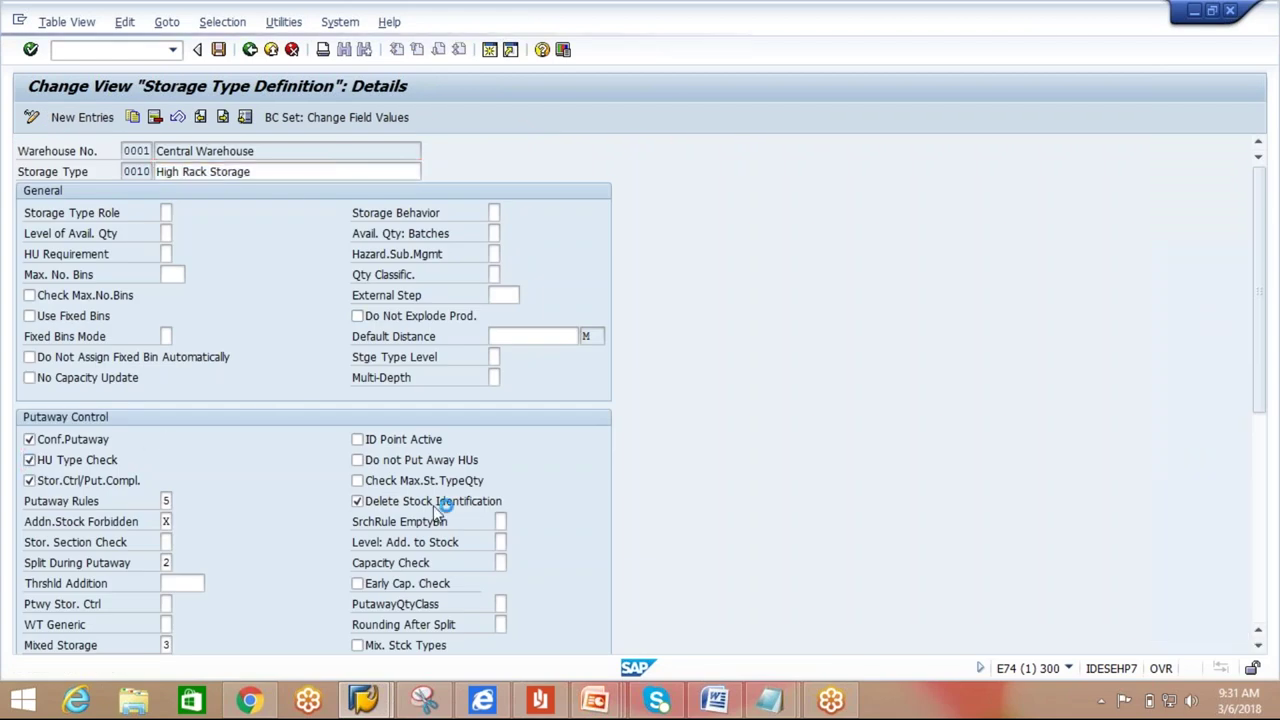
key(F1)
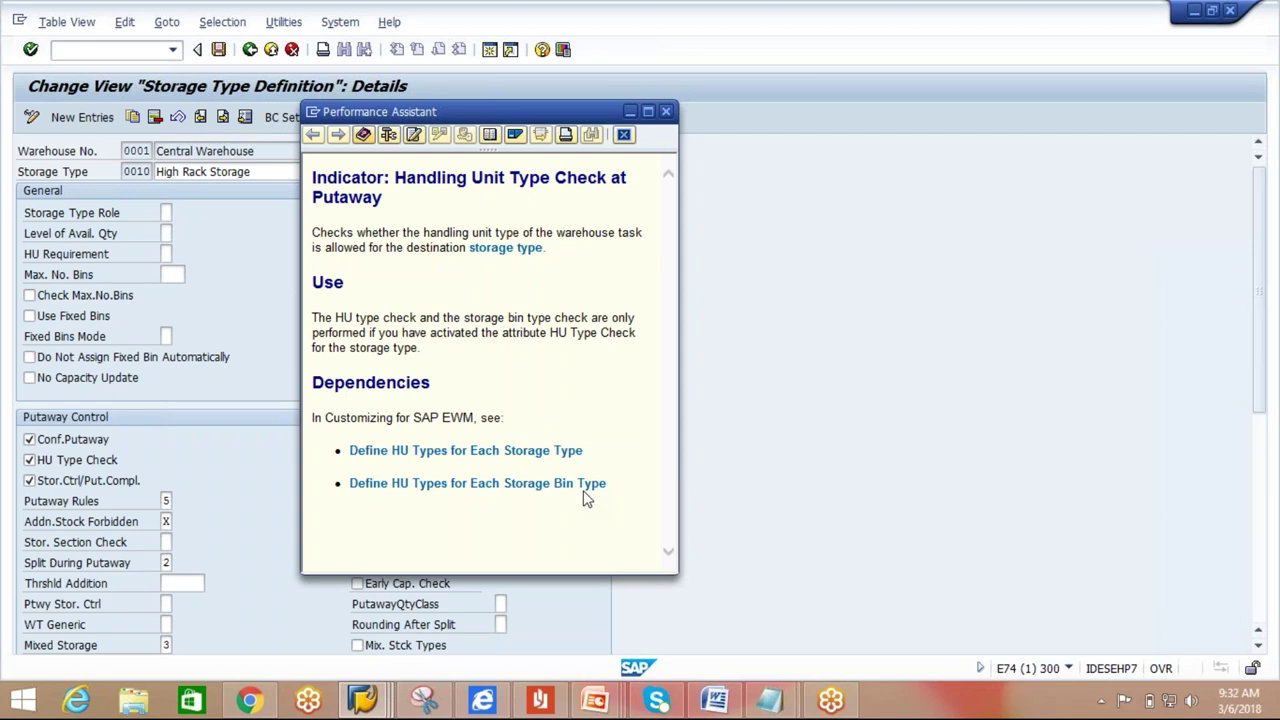
click(30, 461)
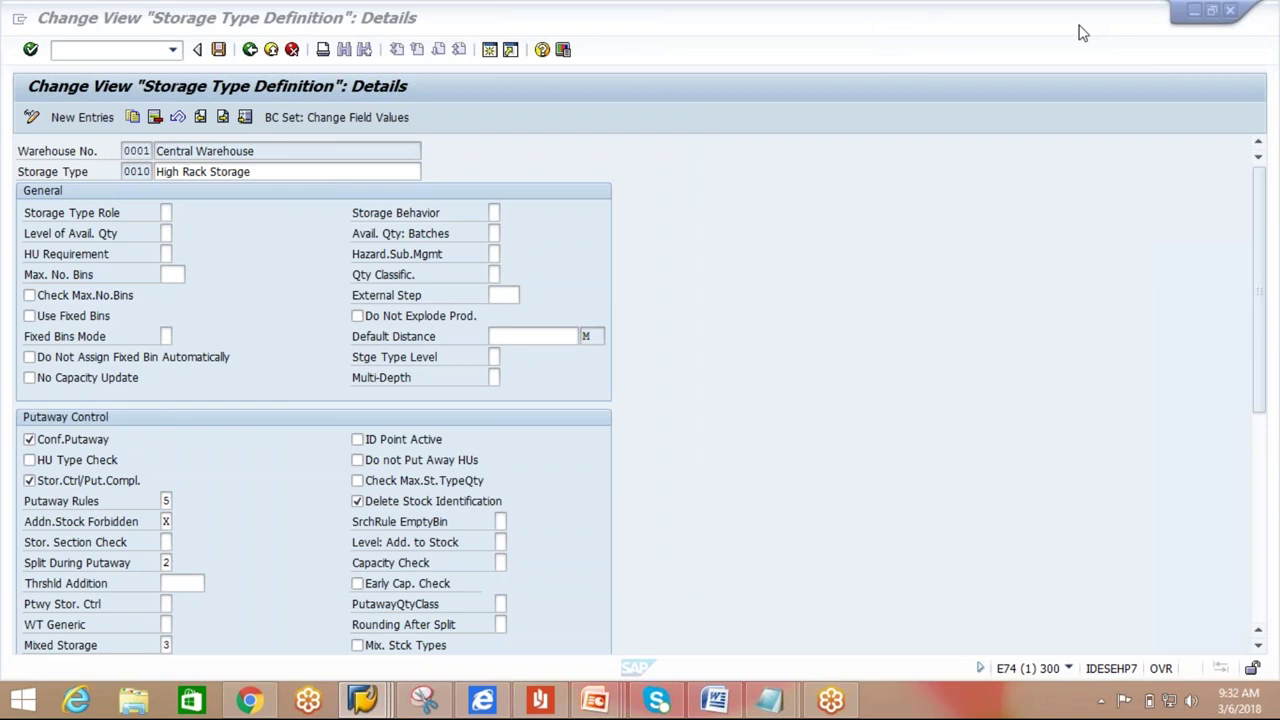
Leave the storage type definition without saving the changes and return to the implementation guide.
click(1089, 326)
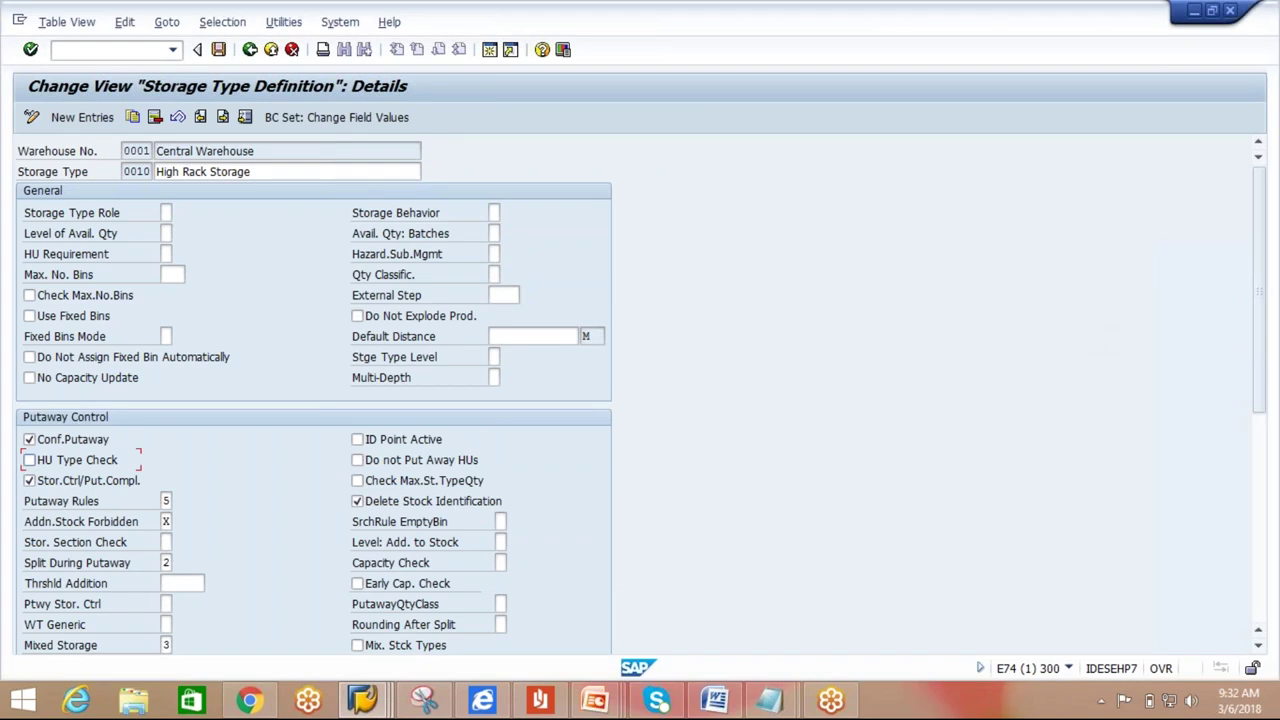
click(1045, 690)
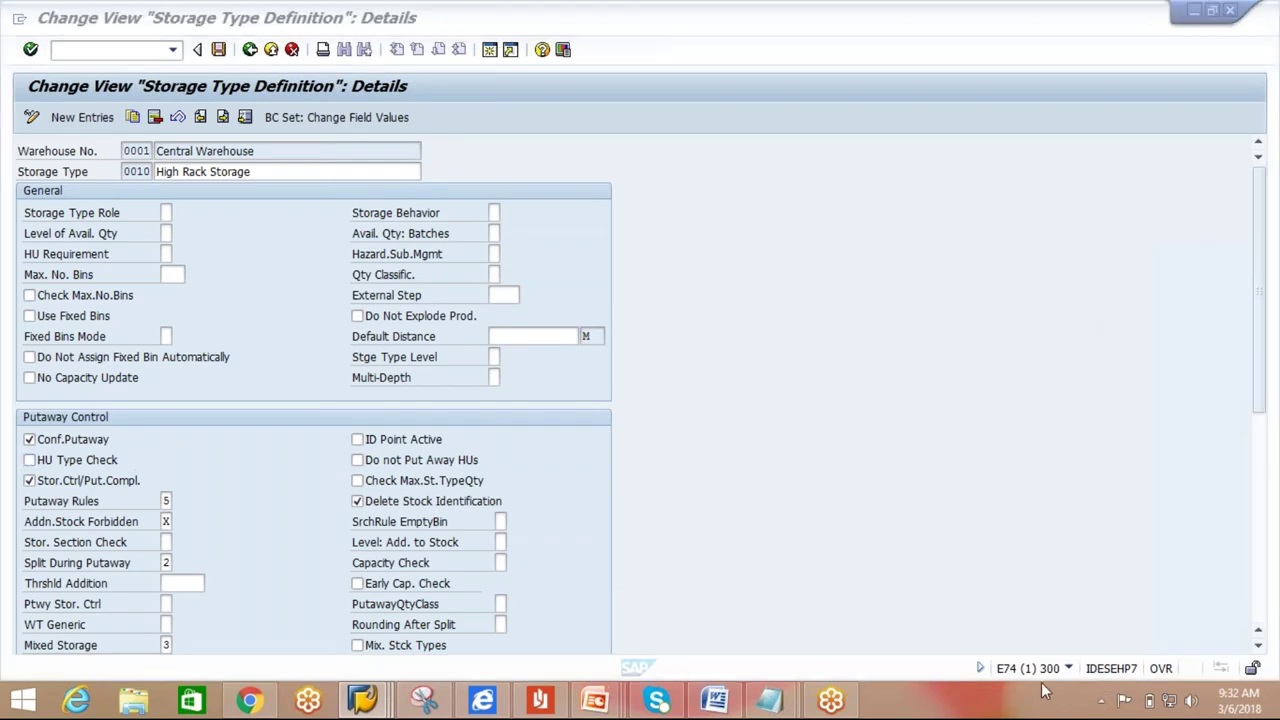
mouse_move(1258, 48)
click(744, 349)
click(251, 52)
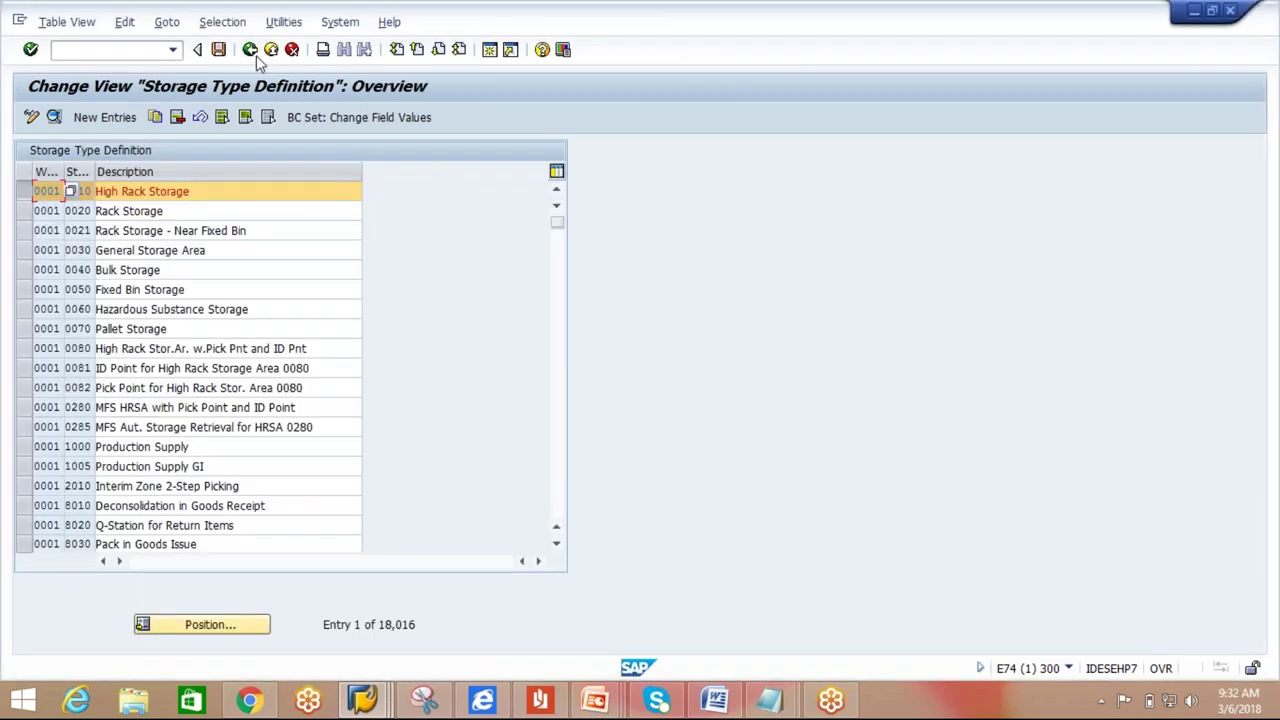
click(251, 50)
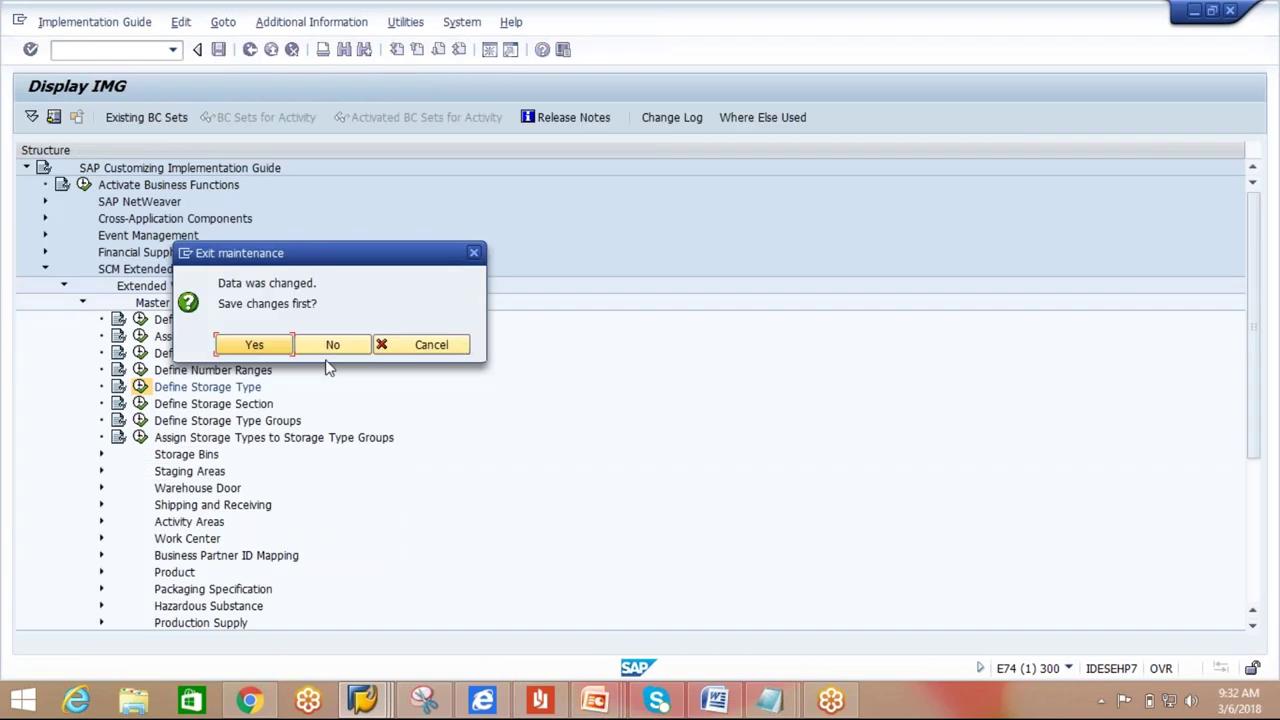
click(326, 345)
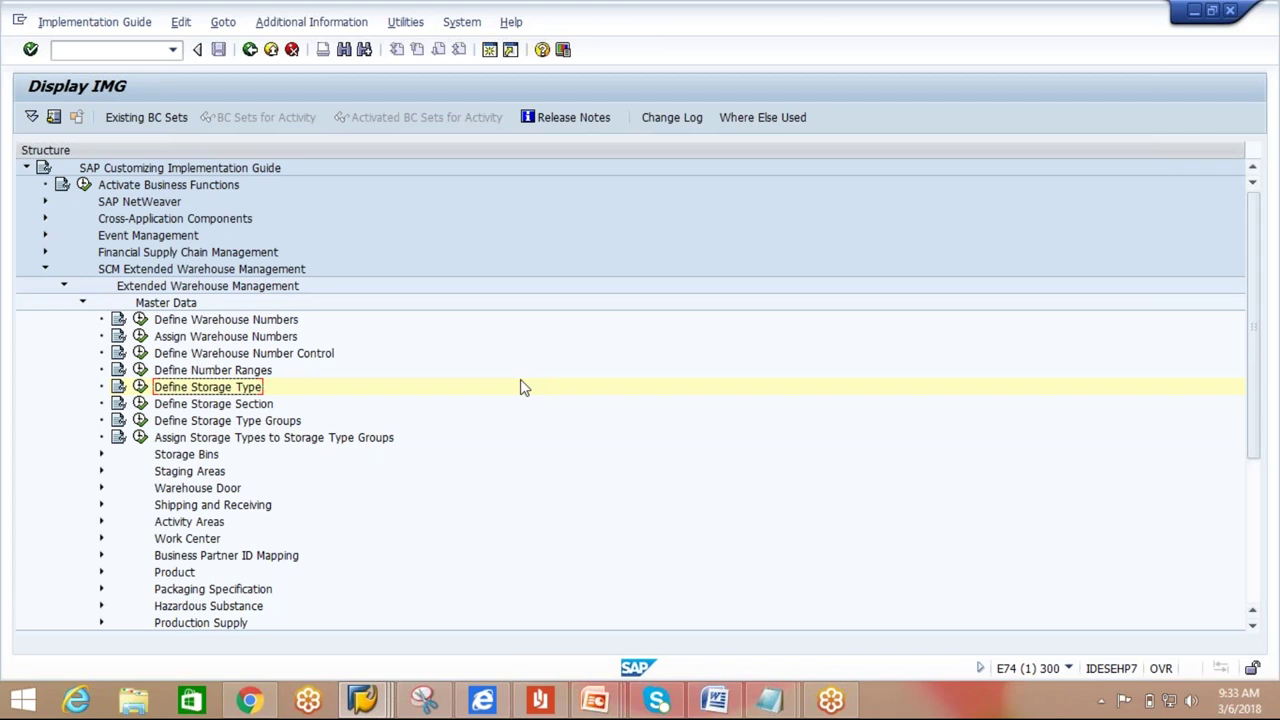
Close the leftover Performance Assistant help window and leave the implementation guide for the SAP Easy Access screen.
click(362, 700)
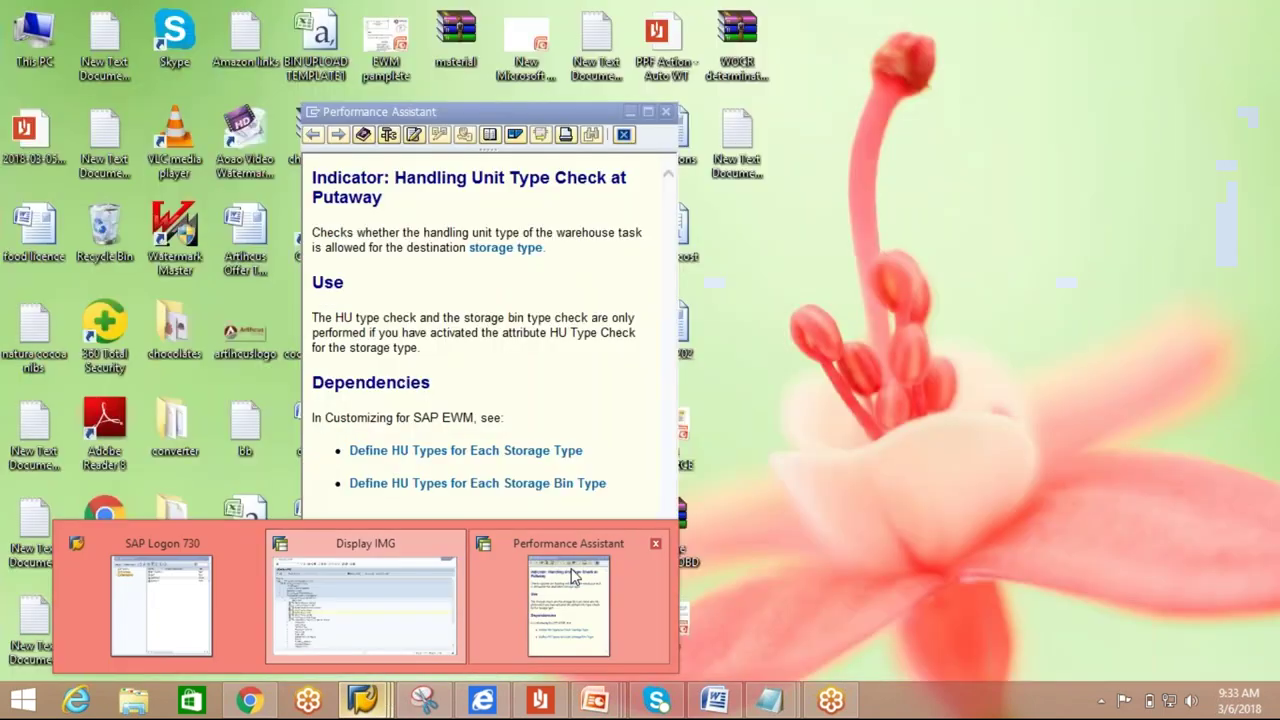
click(563, 562)
click(666, 111)
click(250, 50)
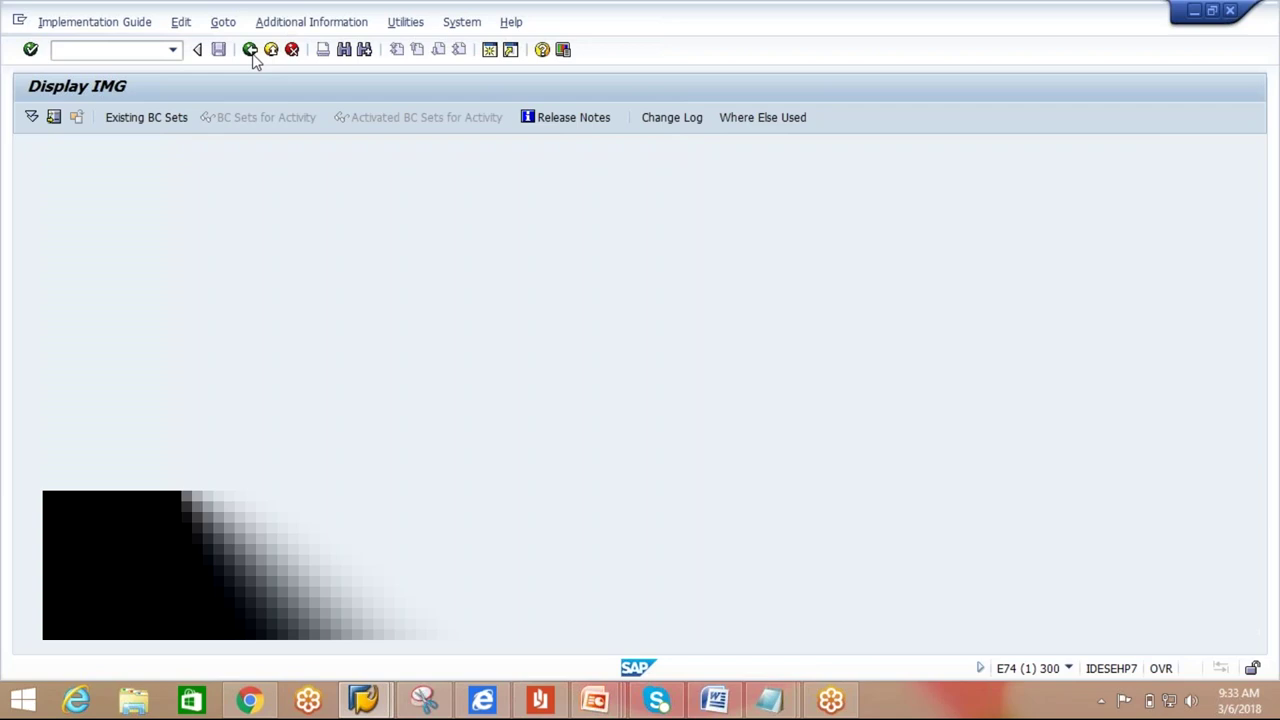
click(250, 50)
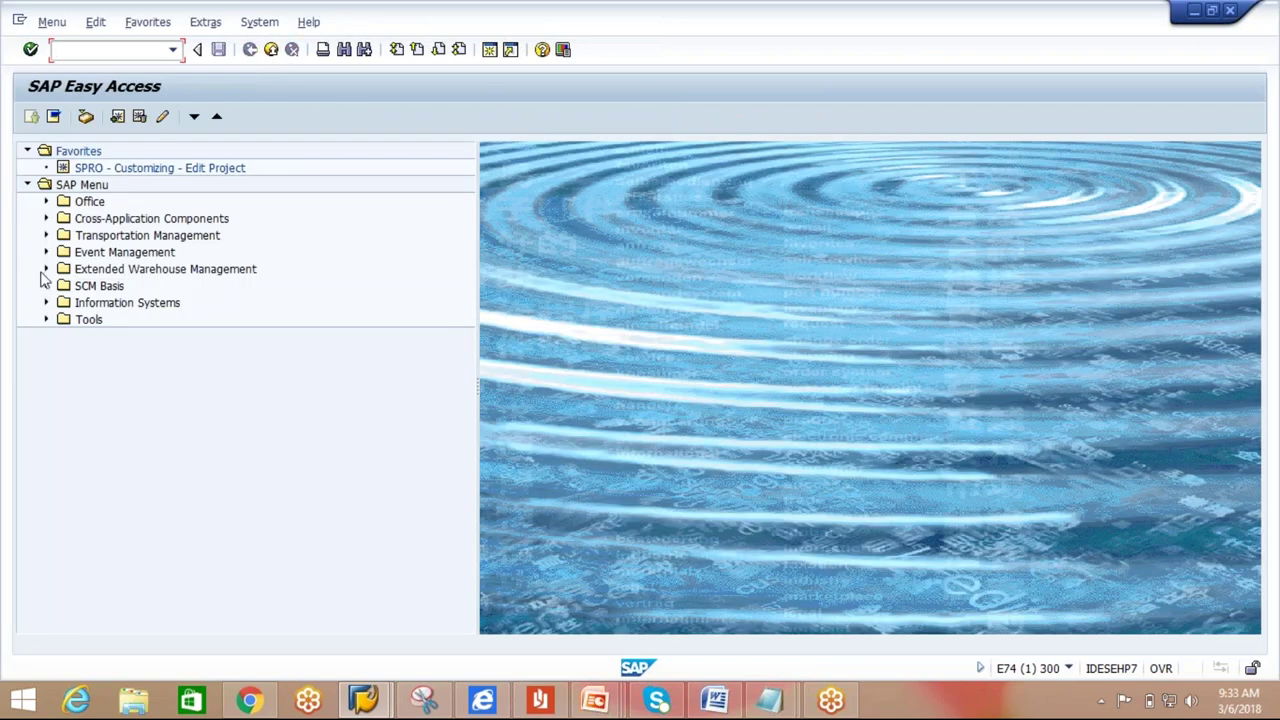
Open Maintain Inbound Delivery Notification (/SCWM/IDN) under Extended Warehouse Management and list the active notifications of warehouse AIPL.
click(46, 269)
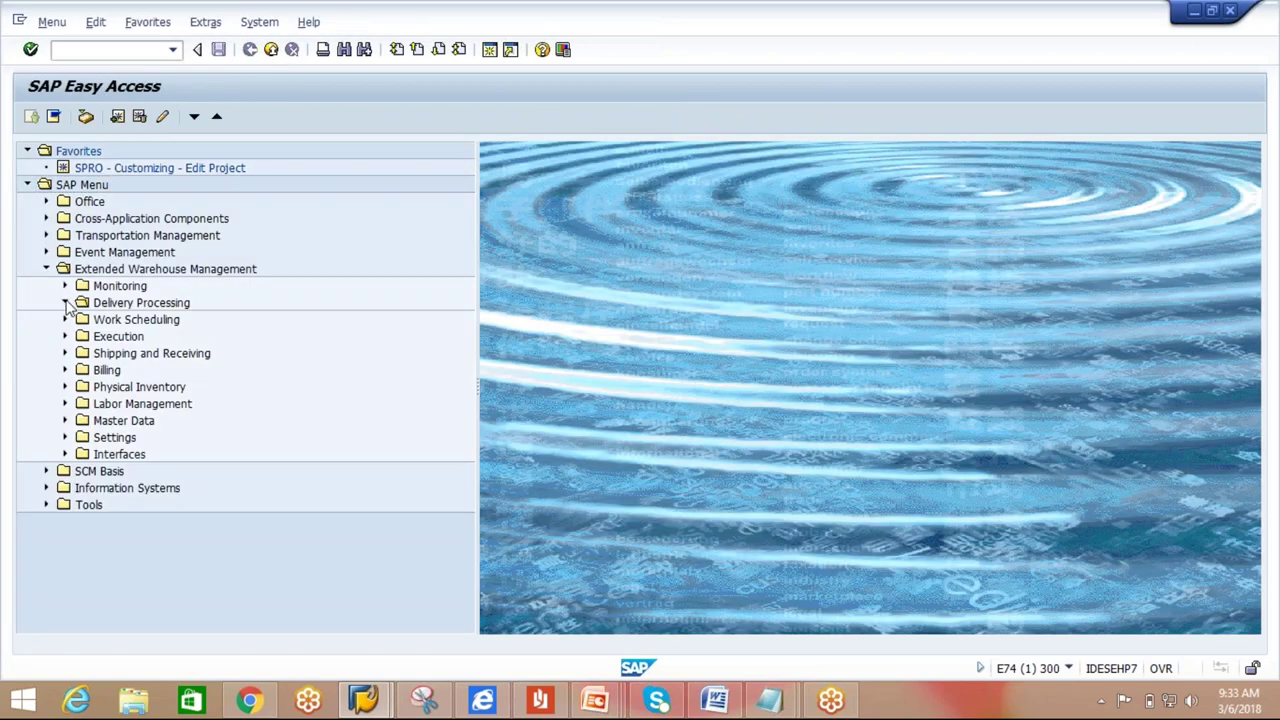
click(65, 302)
click(84, 319)
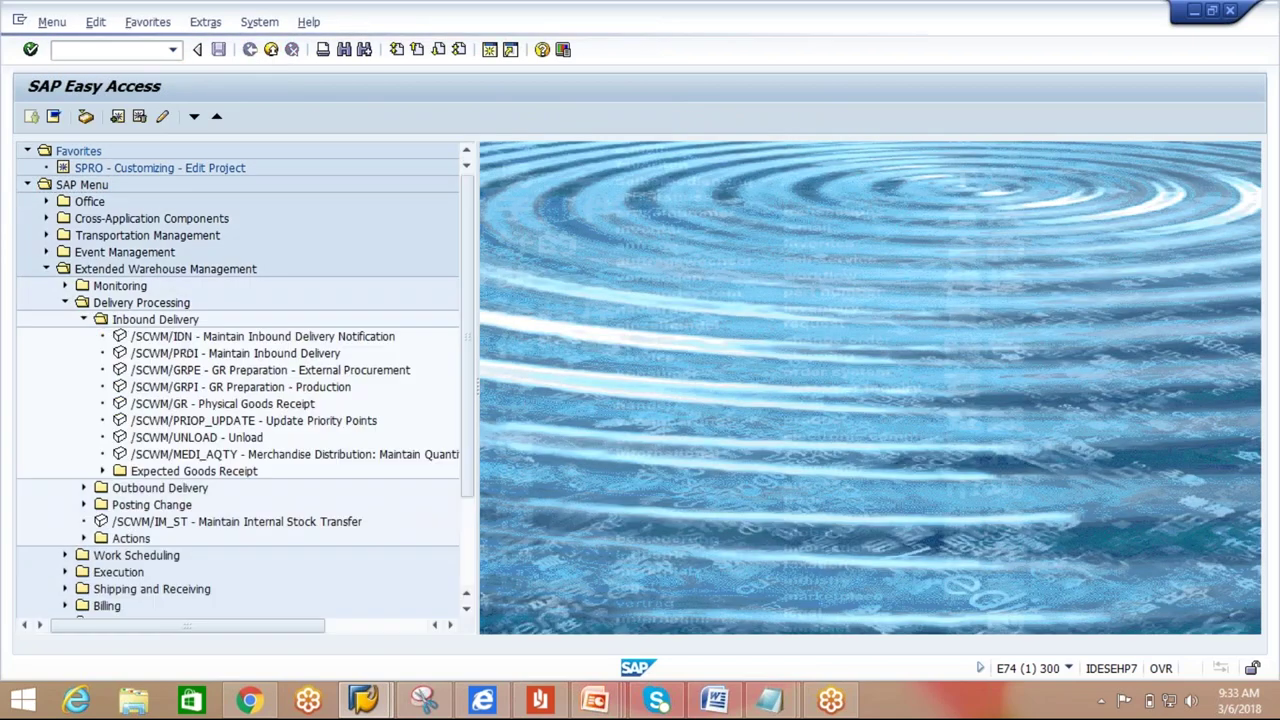
double_click(350, 337)
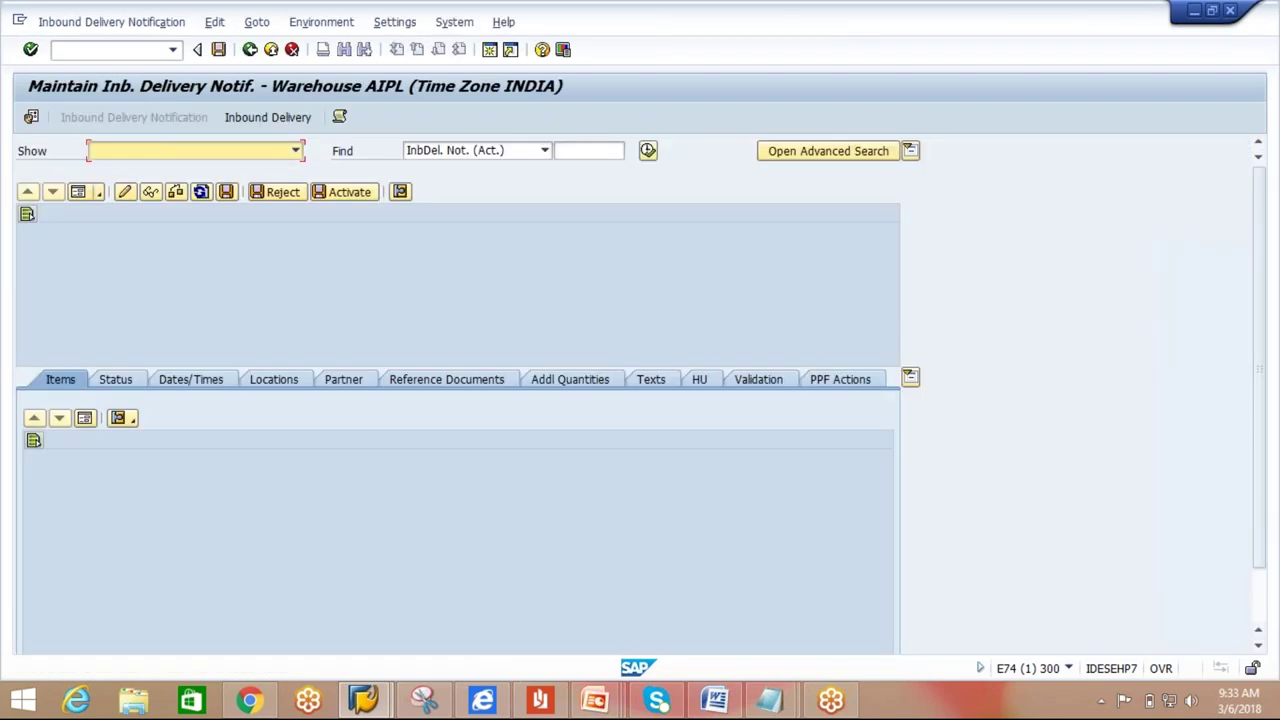
click(648, 150)
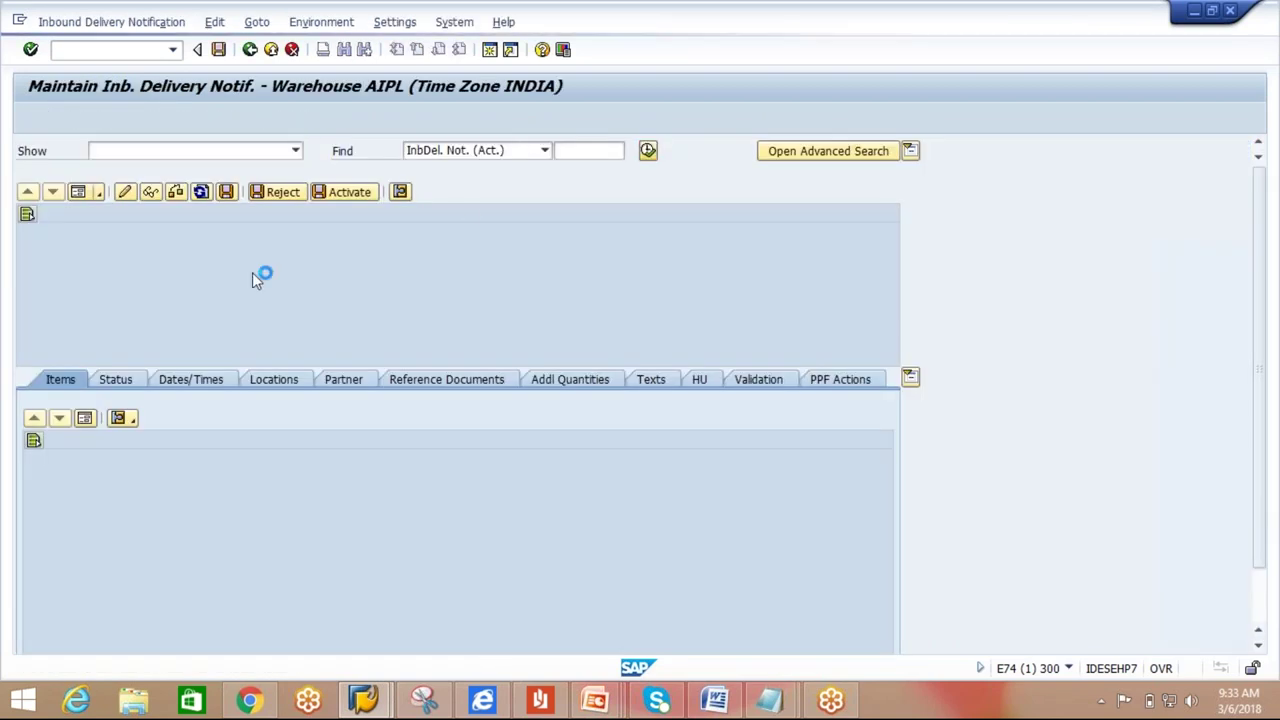
click(260, 368)
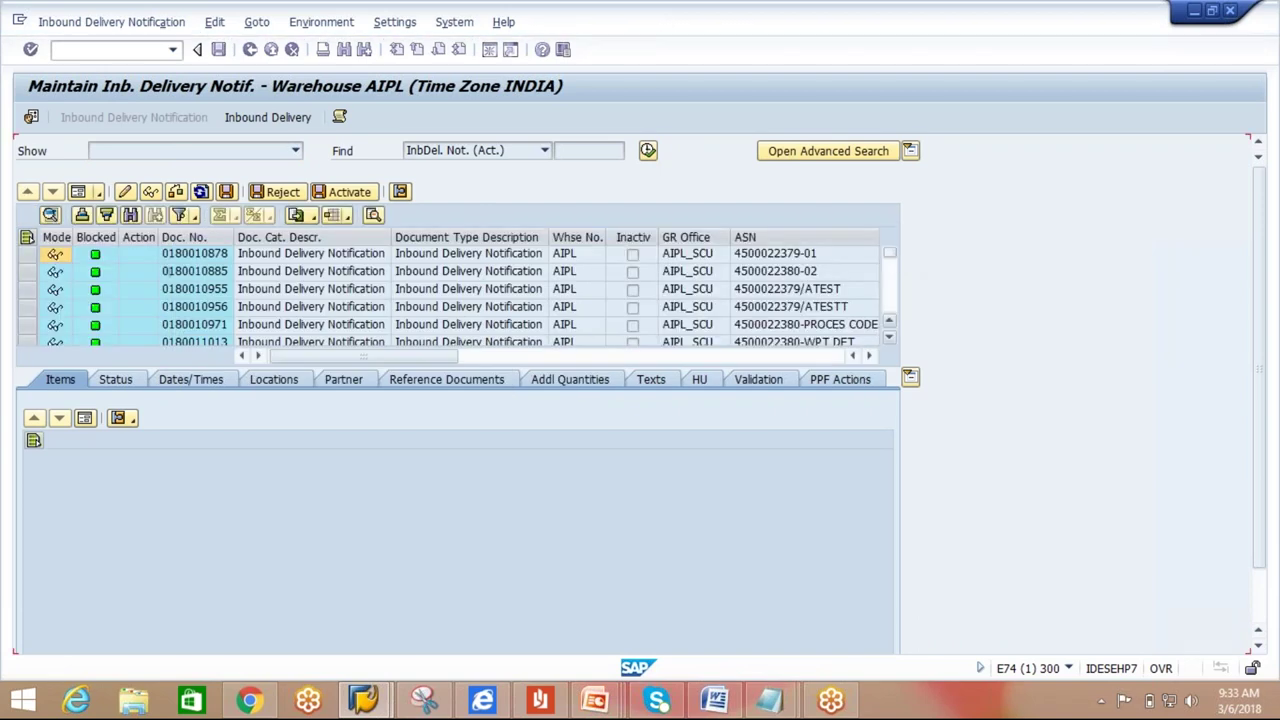
Select the inbound delivery notification whose ASN ends in HU01 and display its handling units.
scroll(891, 329, down, 6)
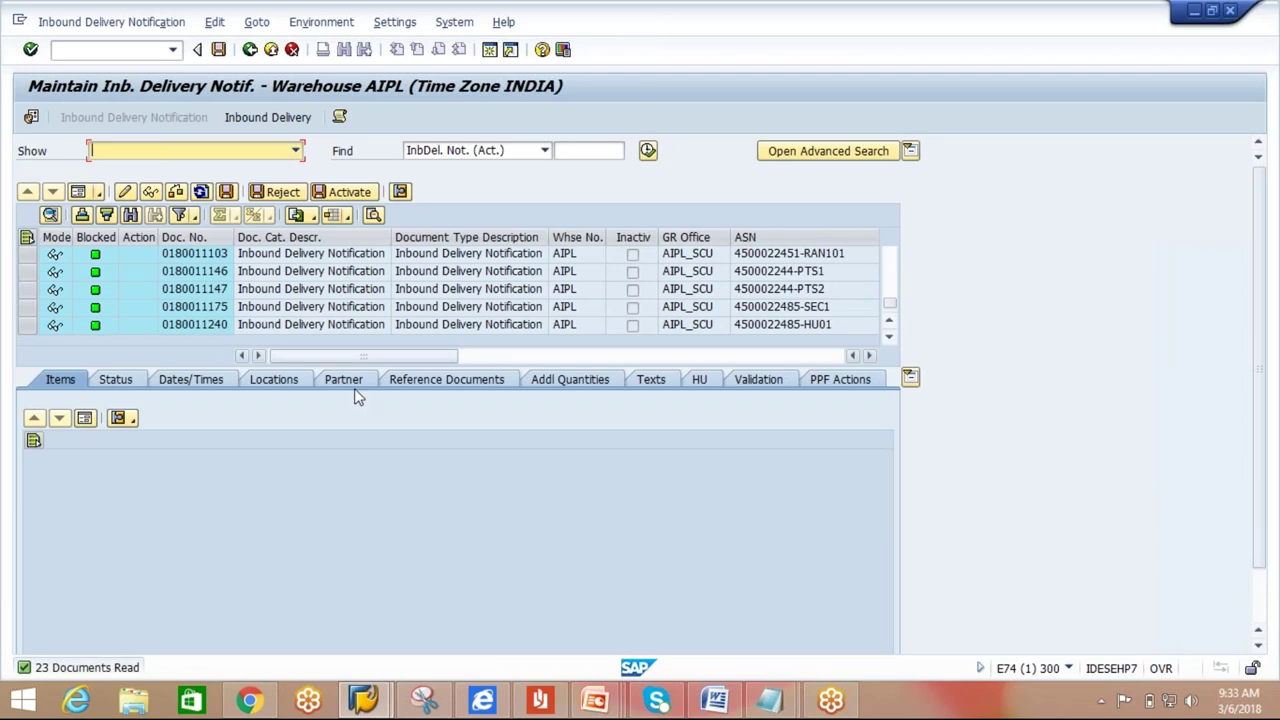
click(214, 330)
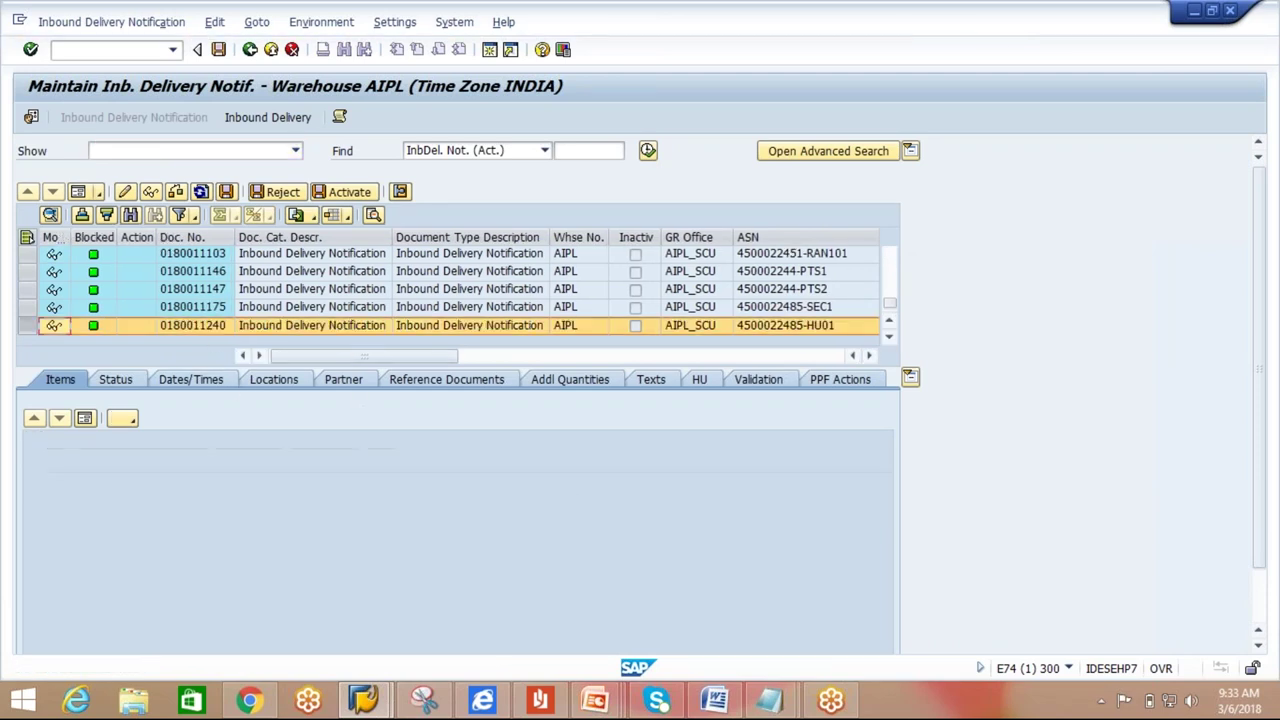
click(700, 380)
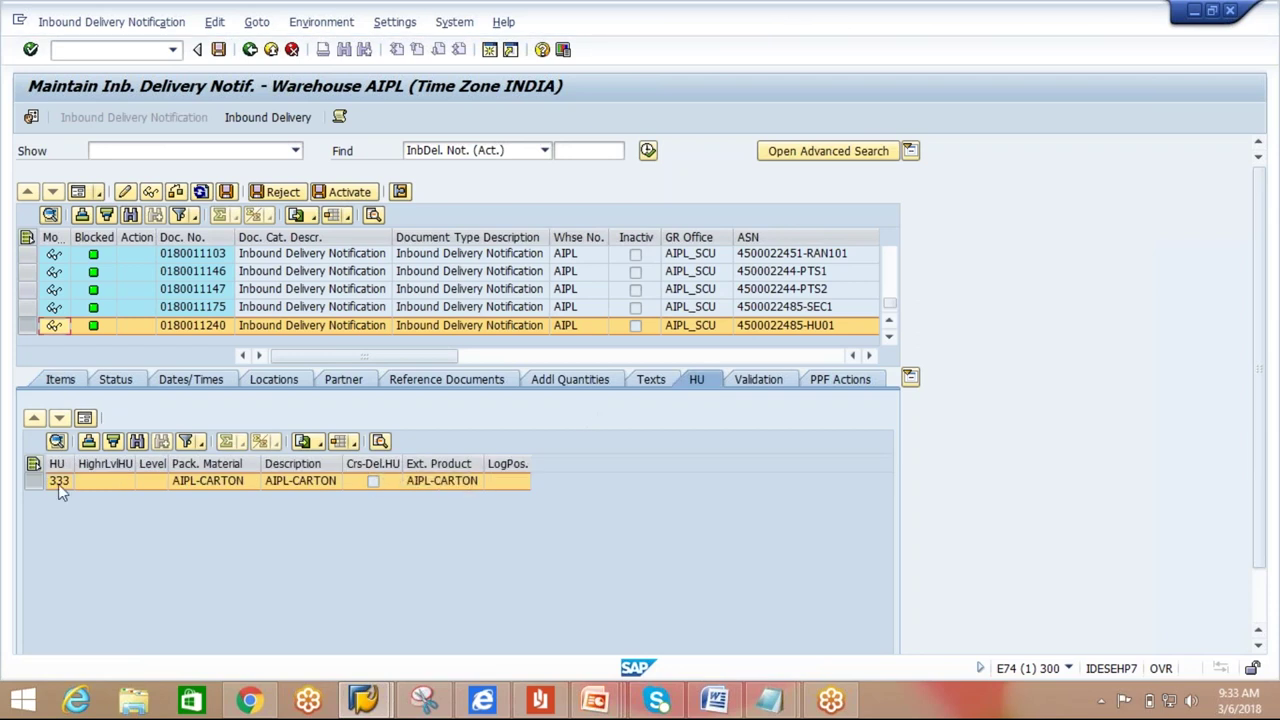
Open the corresponding inbound delivery with its handling units displayed and post its goods receipt.
click(270, 118)
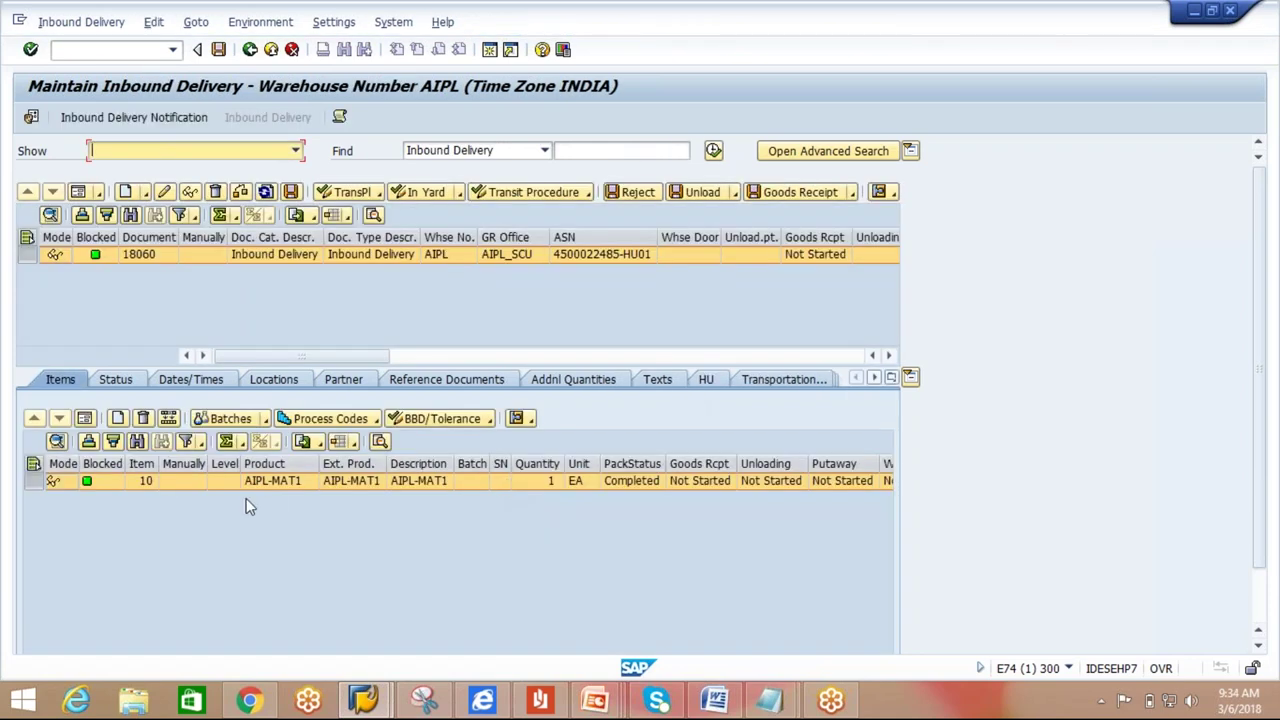
click(640, 407)
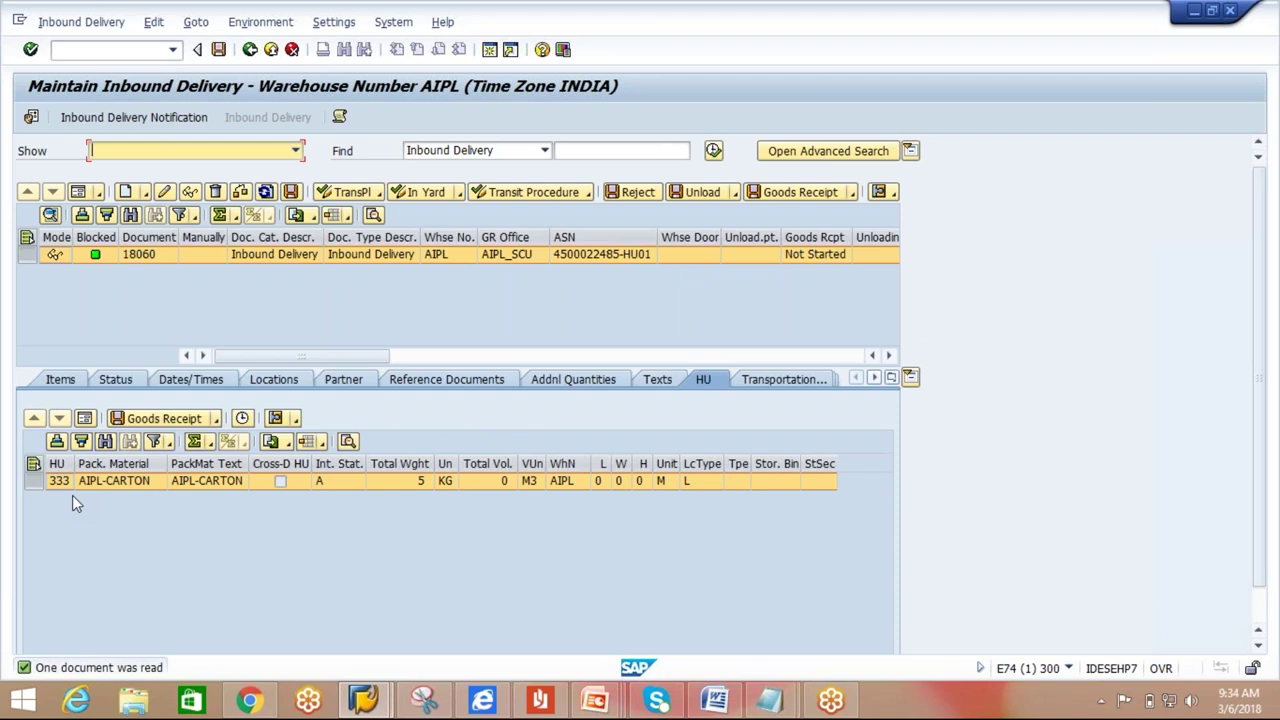
click(776, 195)
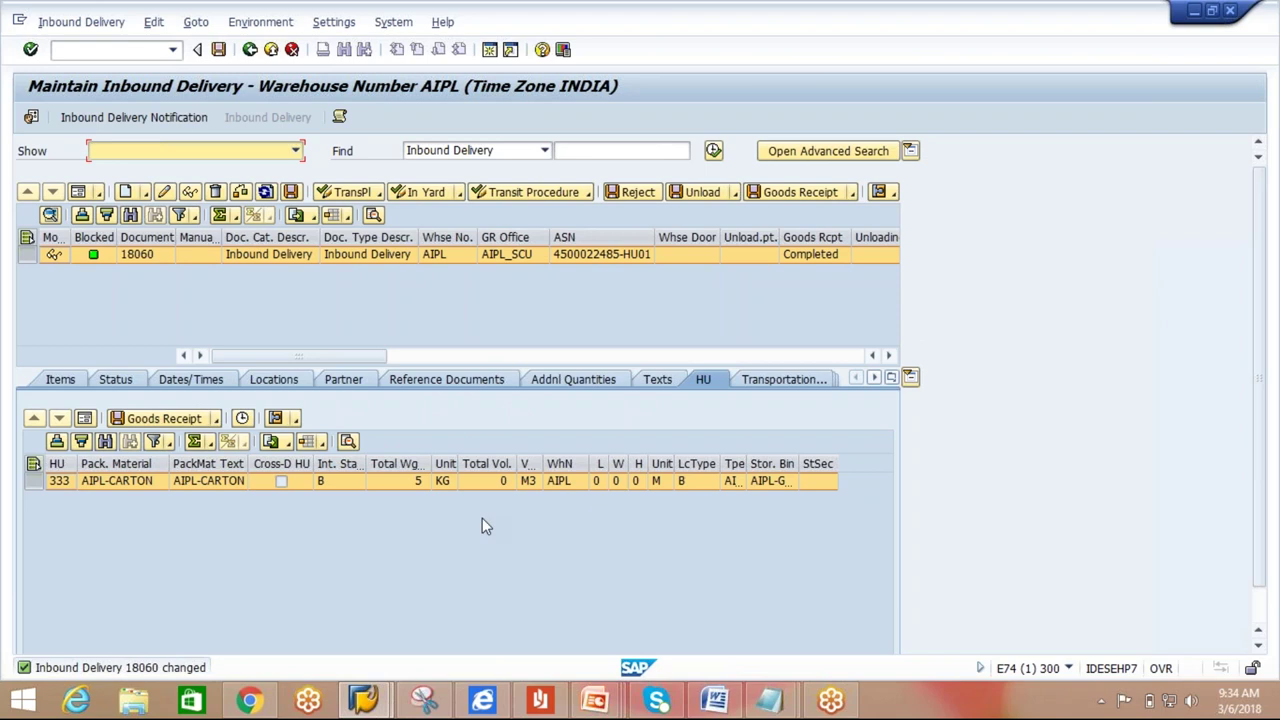
Open the EH7 connection from SAP Logon and log on to client 800 with the user name and password.
click(363, 700)
click(268, 598)
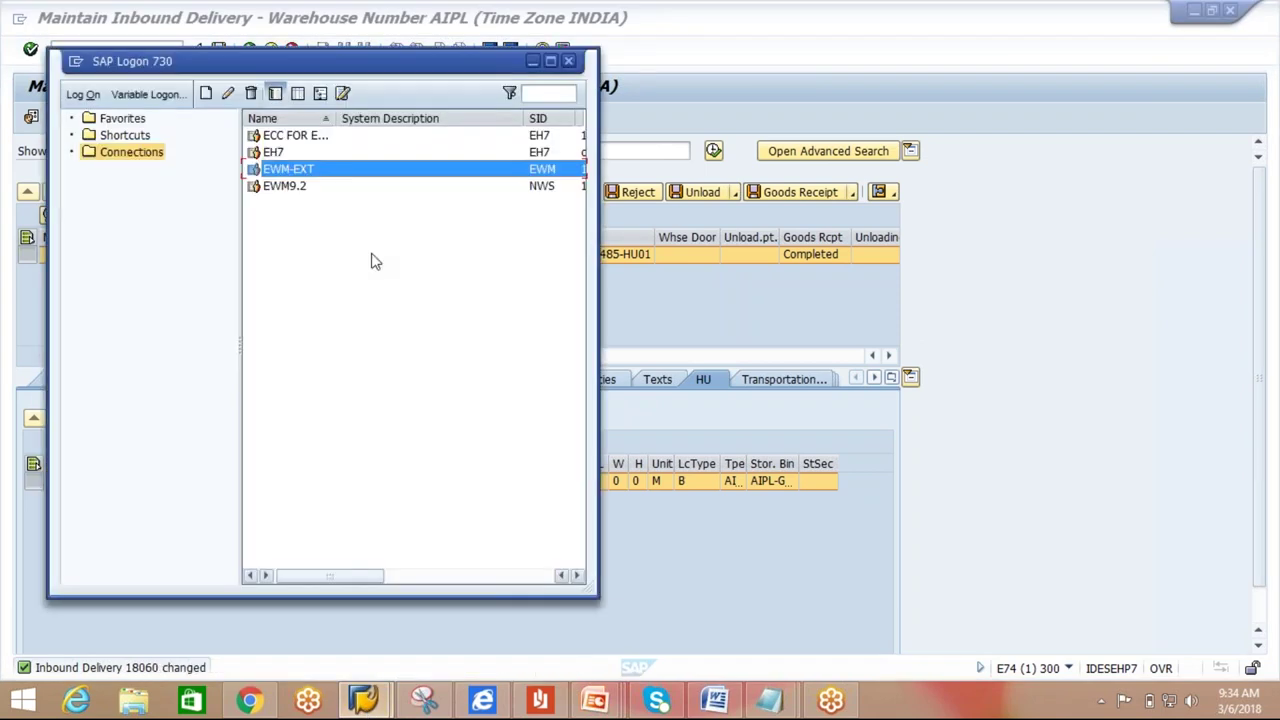
click(286, 155)
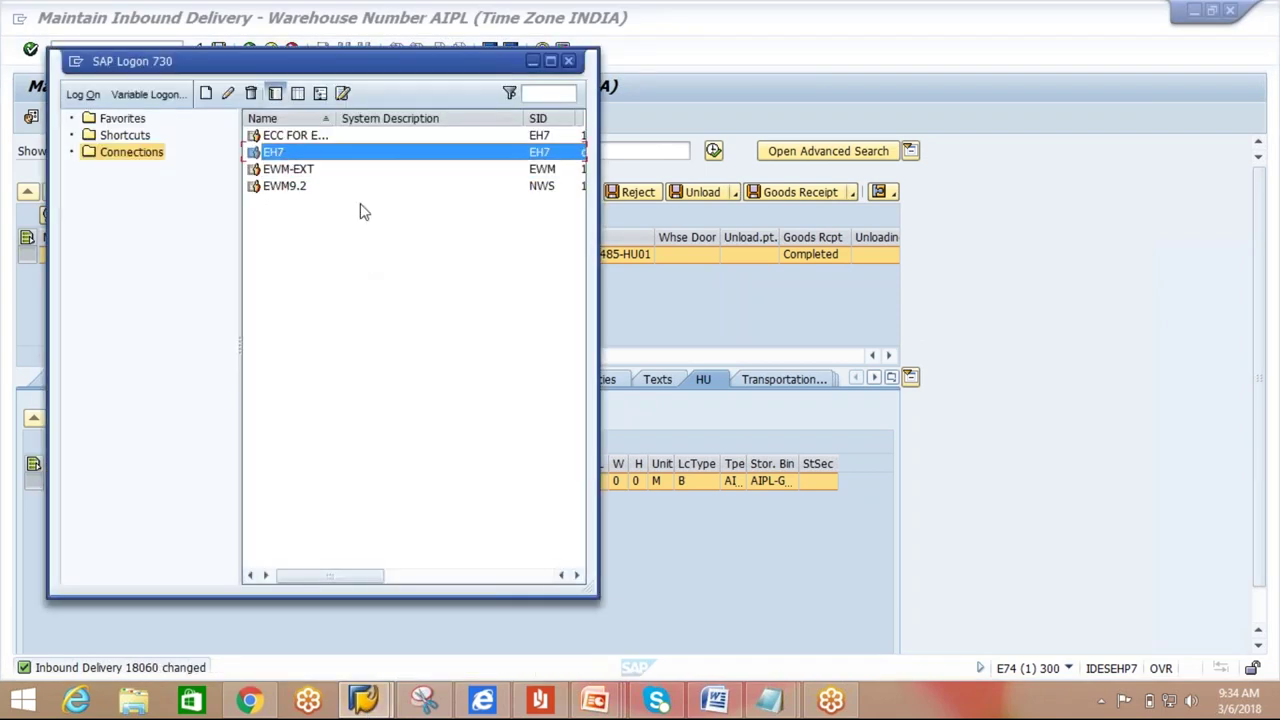
key(Return)
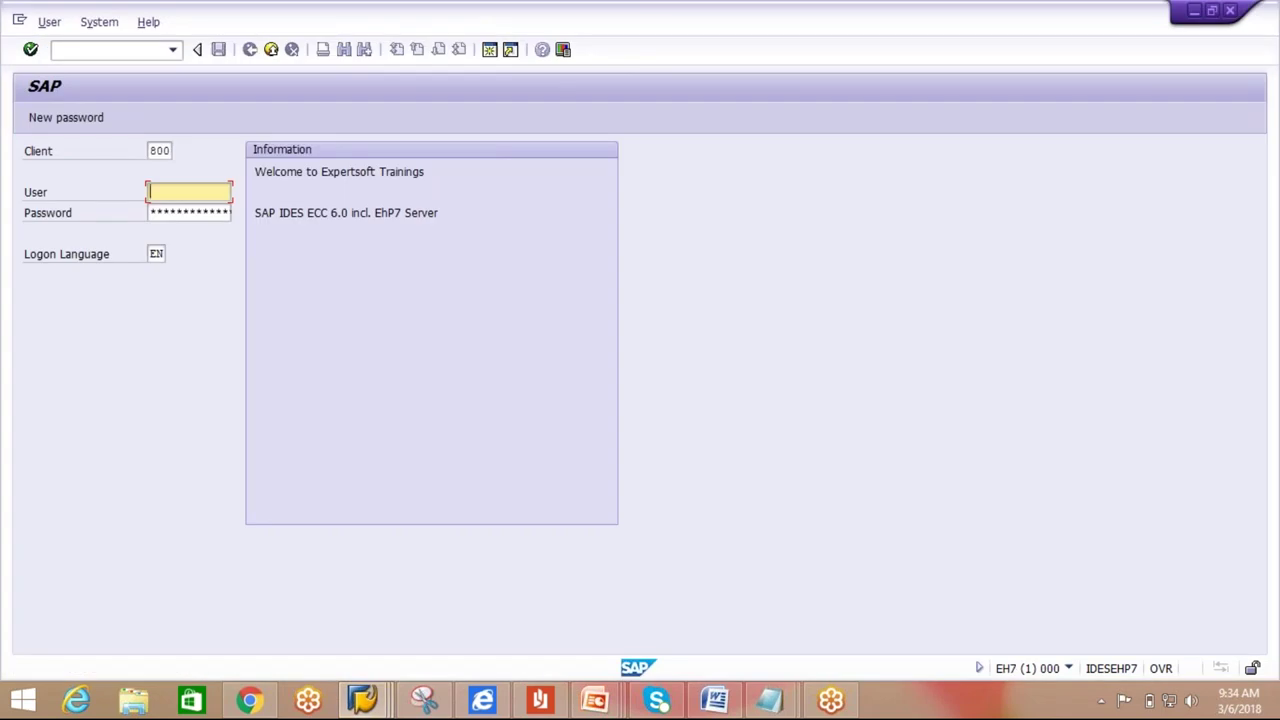
text(ck)
key(Down)
key(Tab)
text(****)
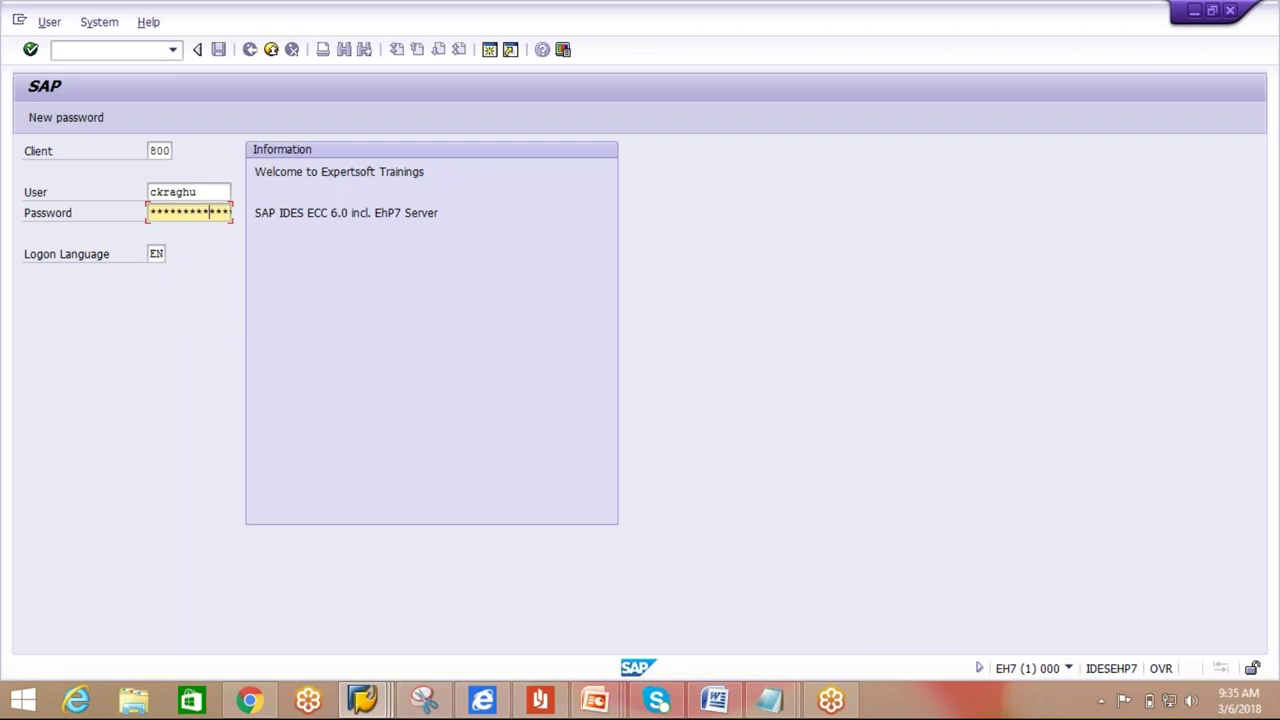
key(Return)
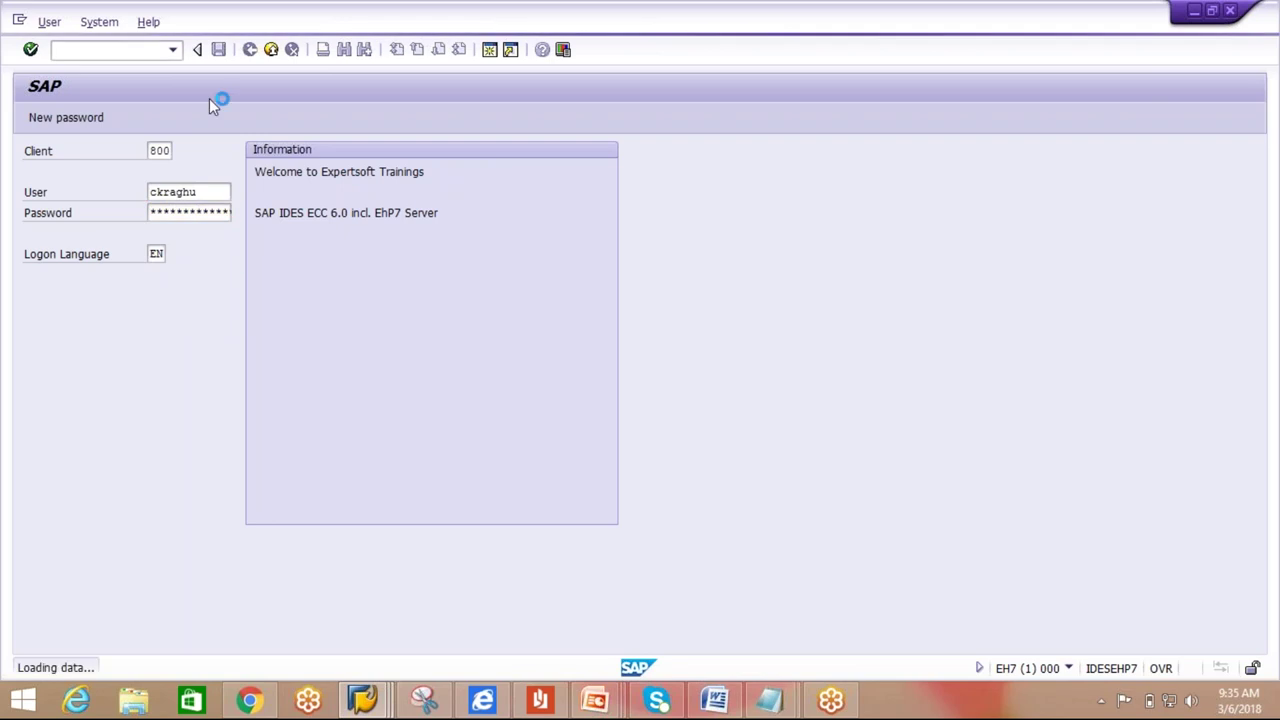
Start transaction VL31N, fill External ID with the earlier entry ending in HU01, and copy its purchase order number.
text(vl31n)
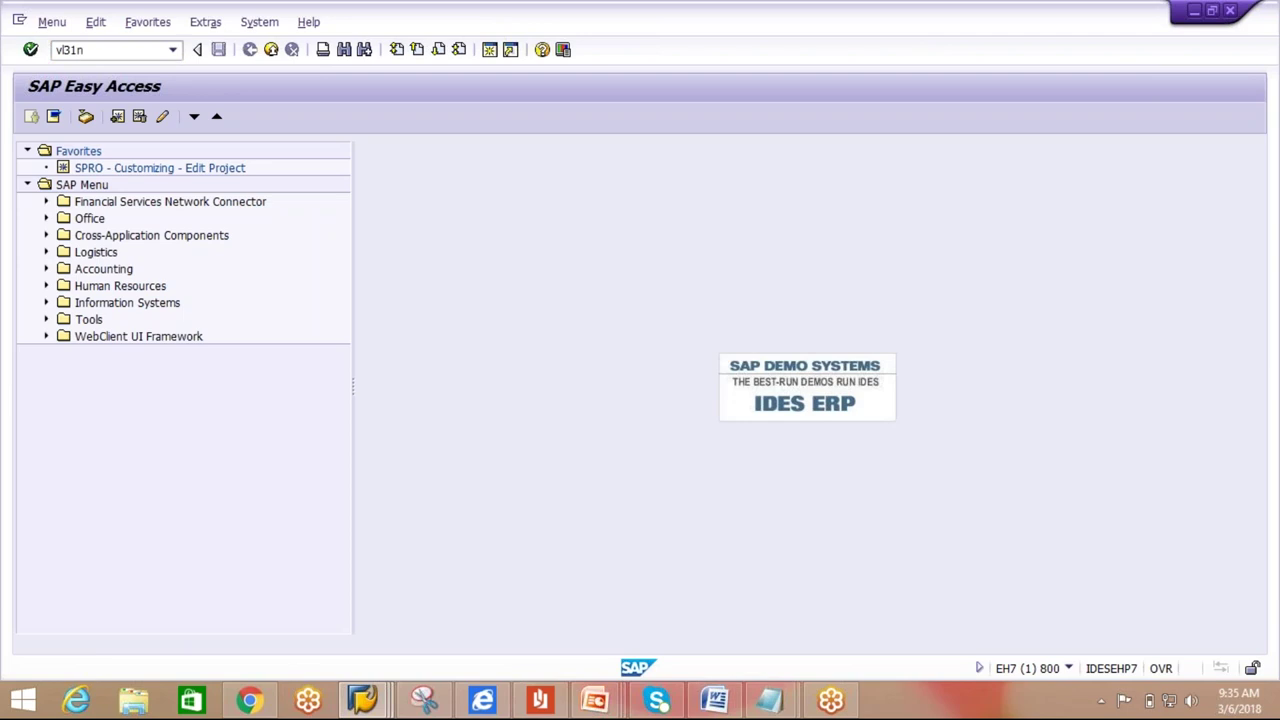
key(Return)
click(230, 296)
click(230, 296)
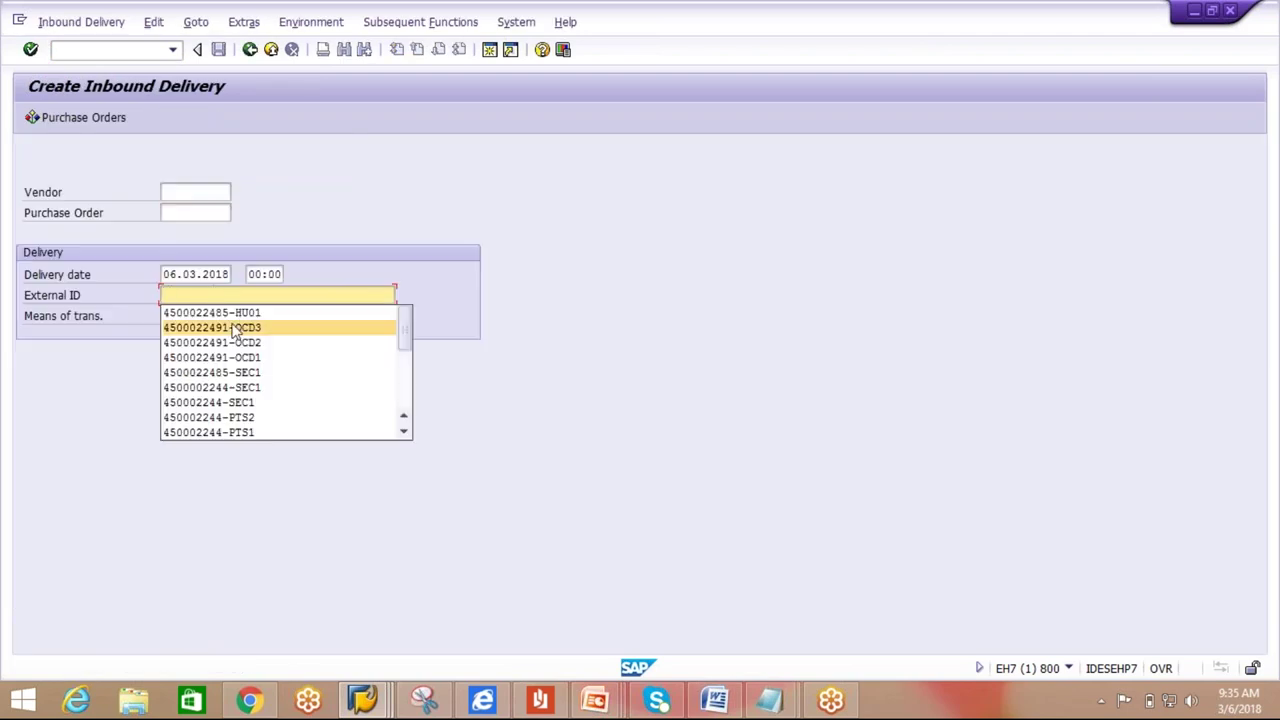
click(230, 312)
double_click(218, 295)
key(ctrl+c)
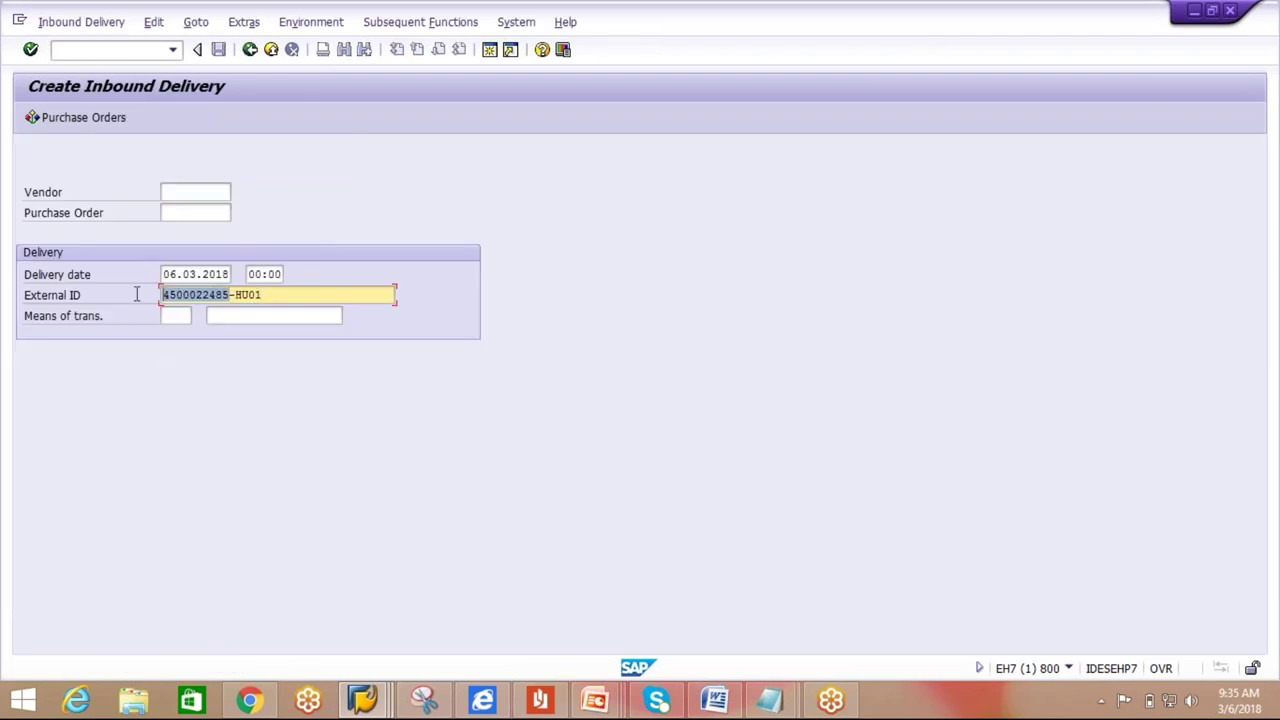
Open a new session and start transaction ME21N to create a purchase order.
click(490, 49)
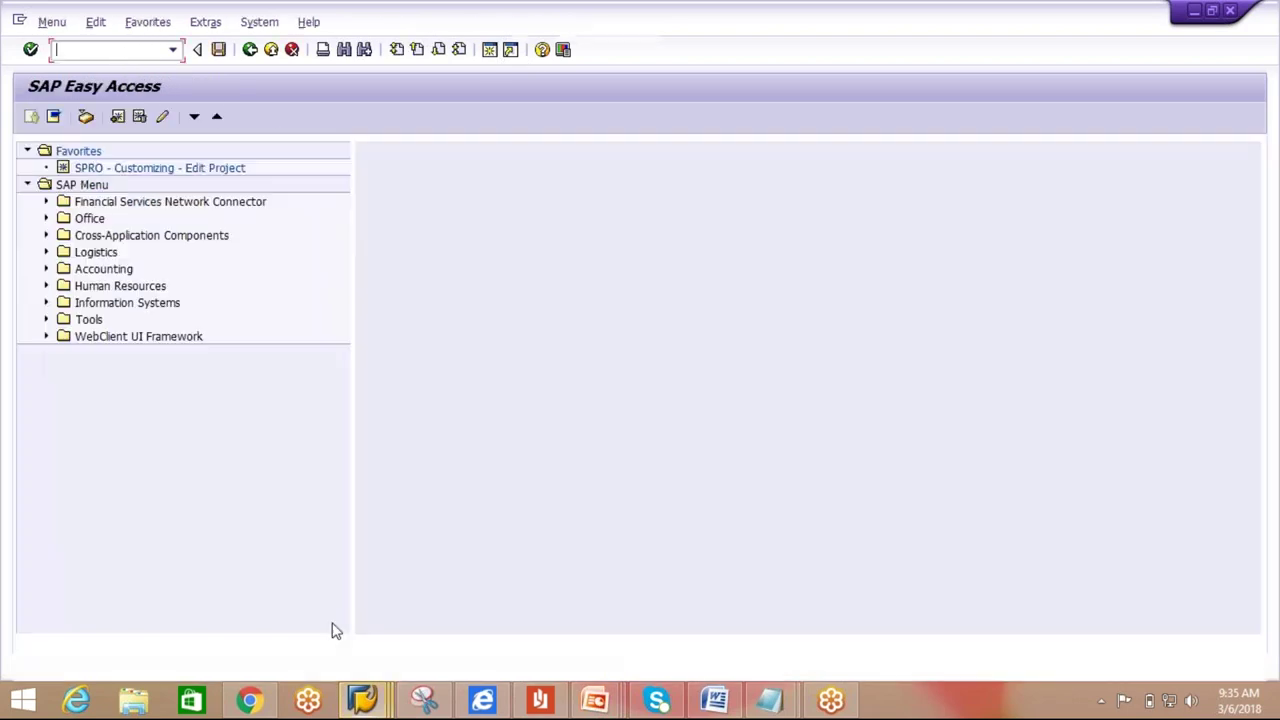
text(me21n)
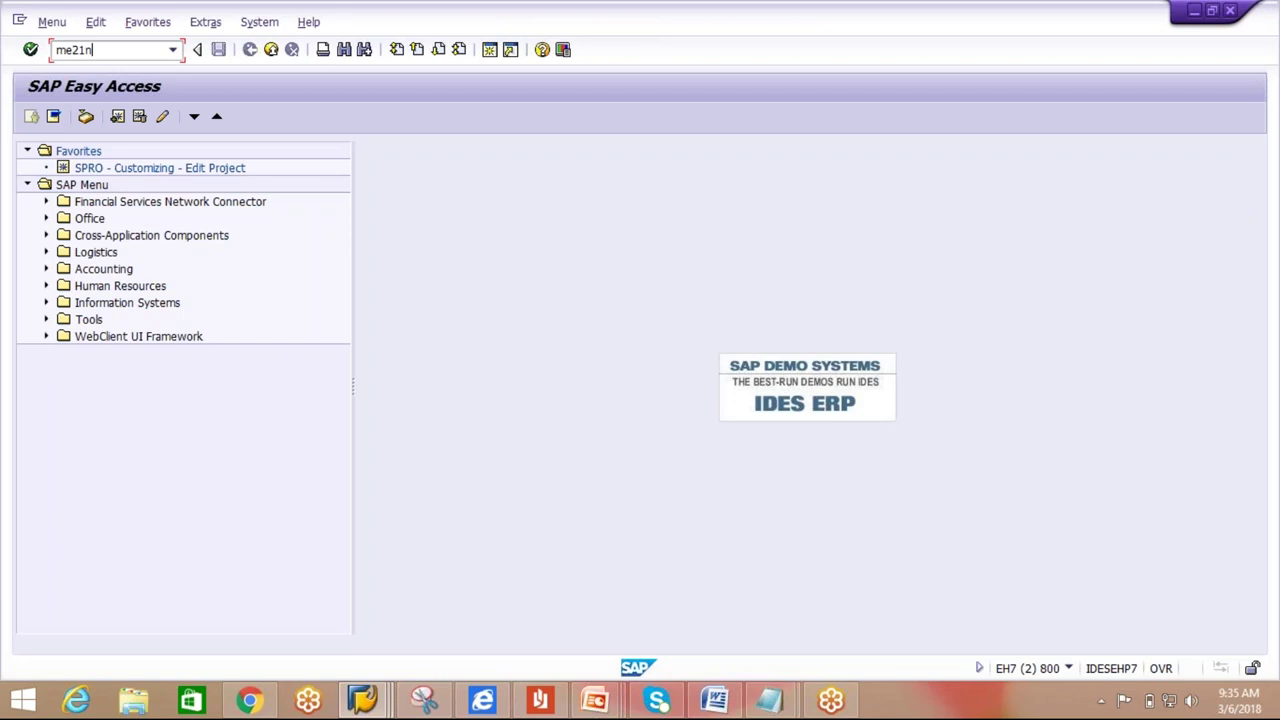
key(Return)
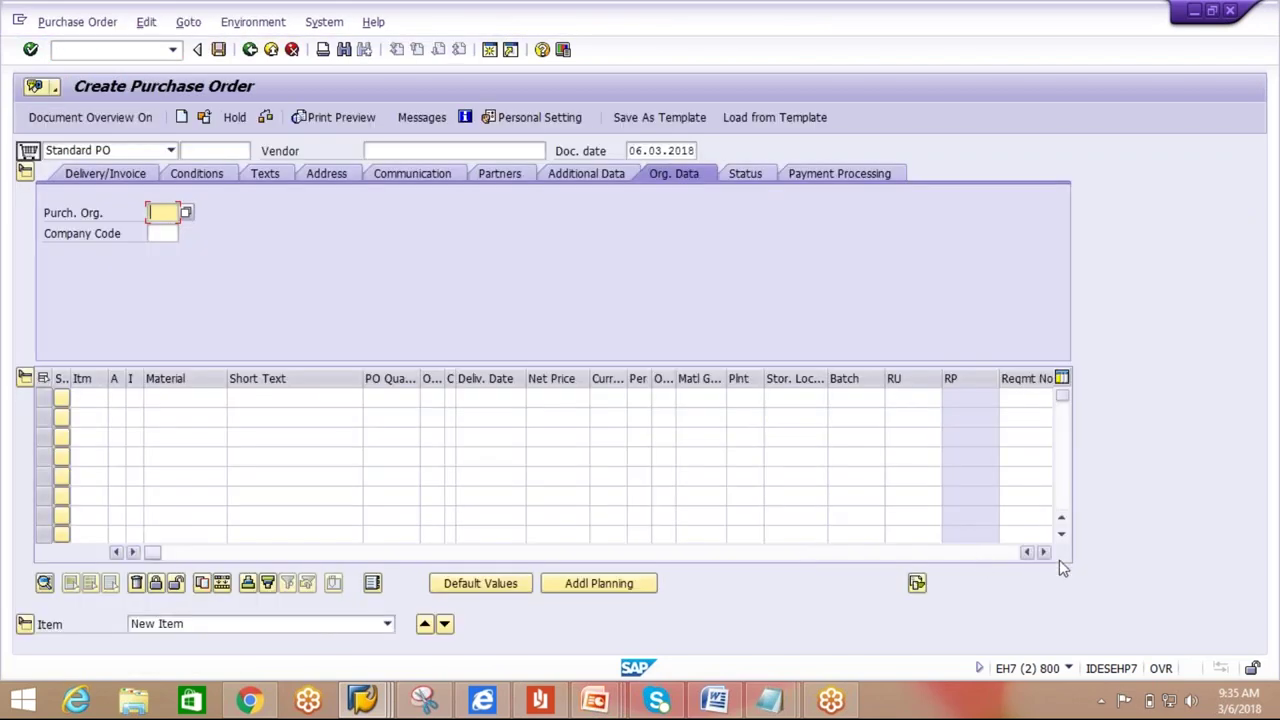
Enter the copied purchase order number as the reference purchasing document in the first two item rows.
click(1047, 554)
click(1047, 554)
click(1047, 554)
click(1047, 554)
click(1047, 554)
click(1047, 554)
click(1047, 554)
click(1047, 554)
click(1047, 554)
click(1047, 554)
click(1047, 554)
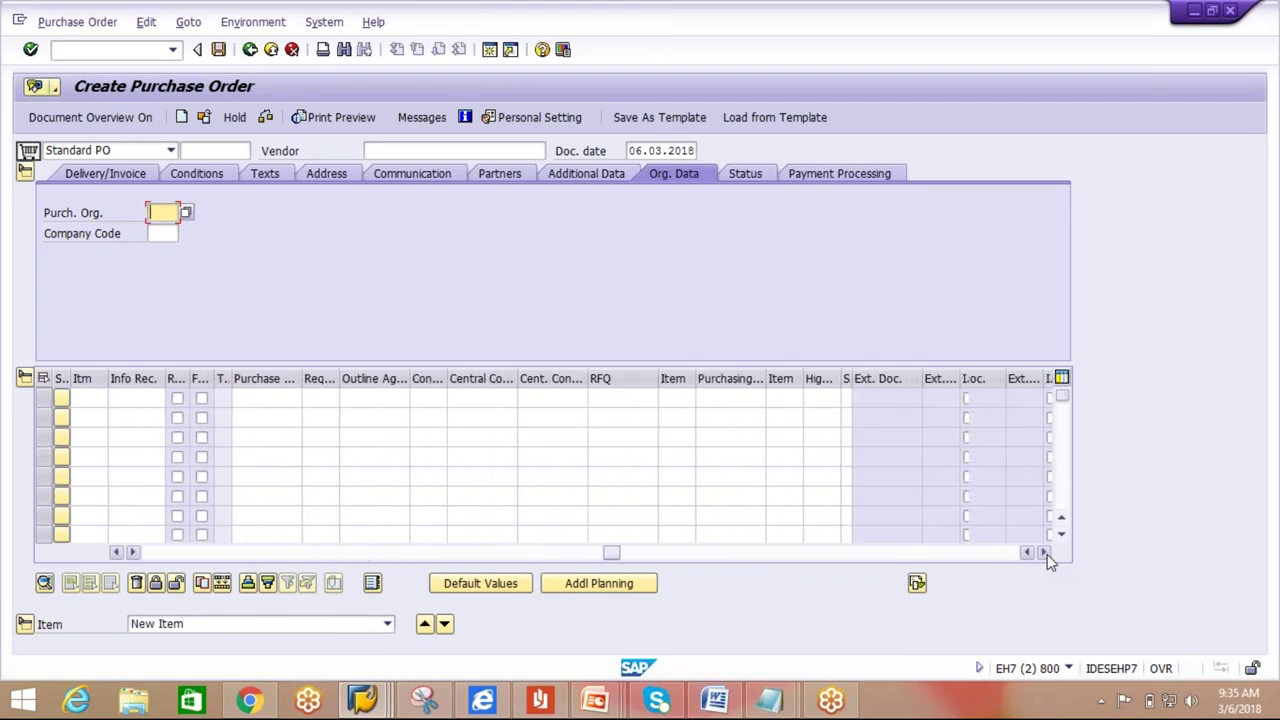
click(1047, 554)
click(747, 399)
key(ctrl+v)
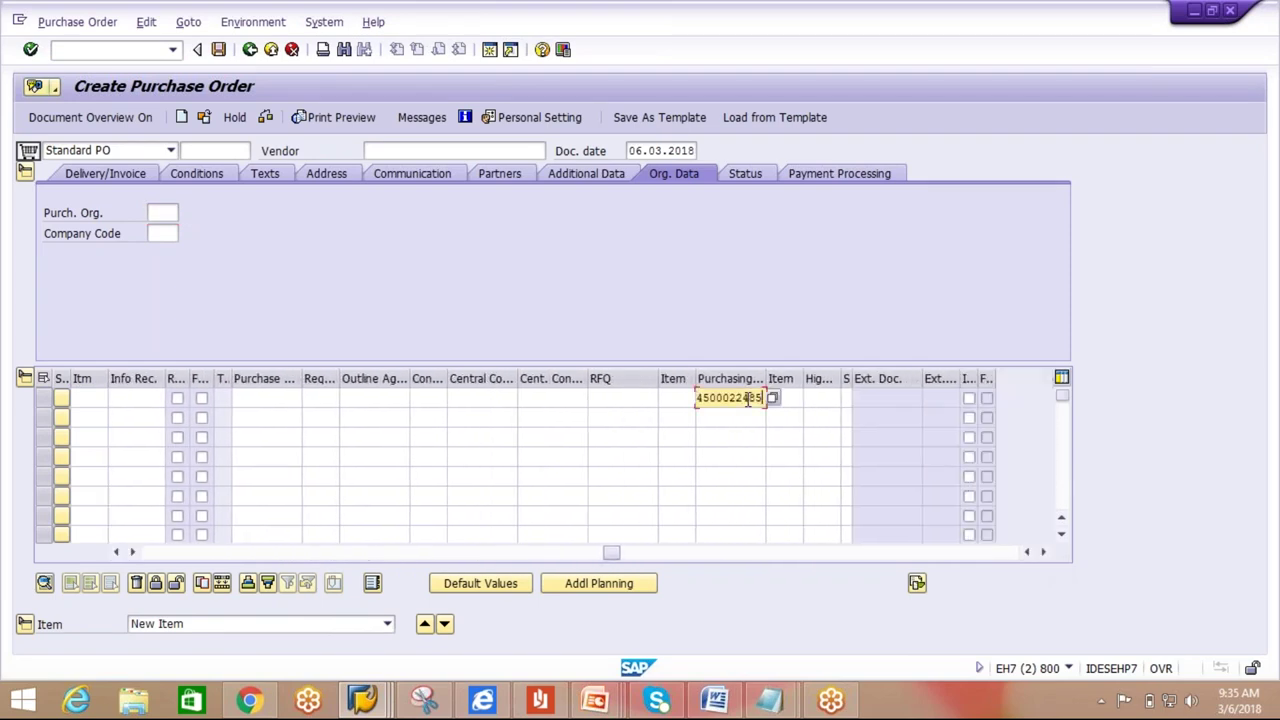
click(722, 418)
key(ctrl+v)
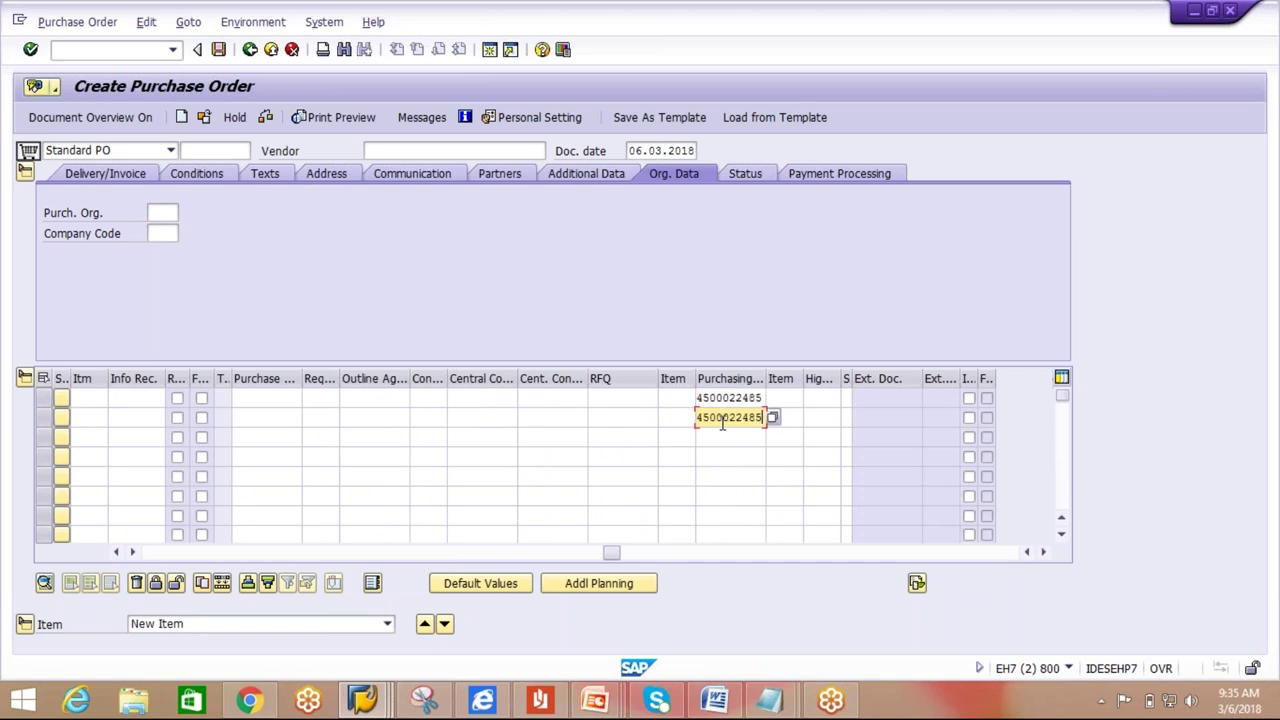
Set the reference item to 10 in both rows and adopt the data from the referenced purchase order.
click(782, 399)
text(10)
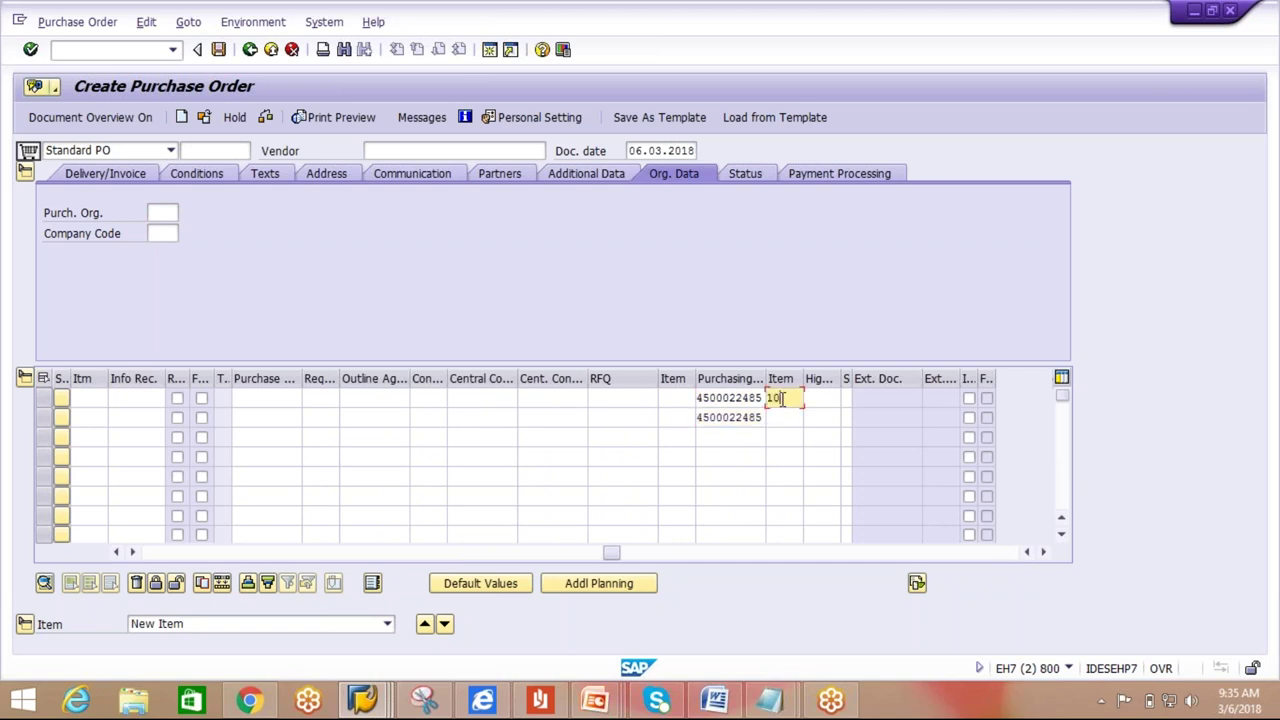
click(779, 419)
text(10)
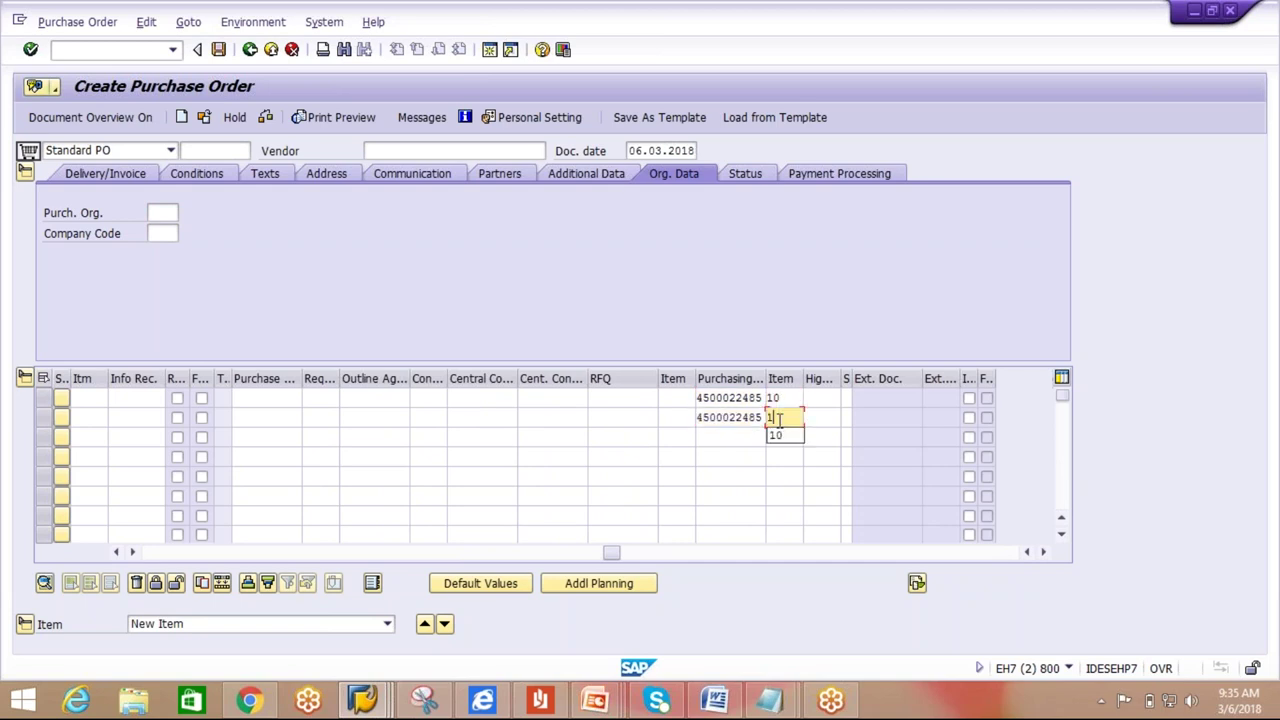
key(Return)
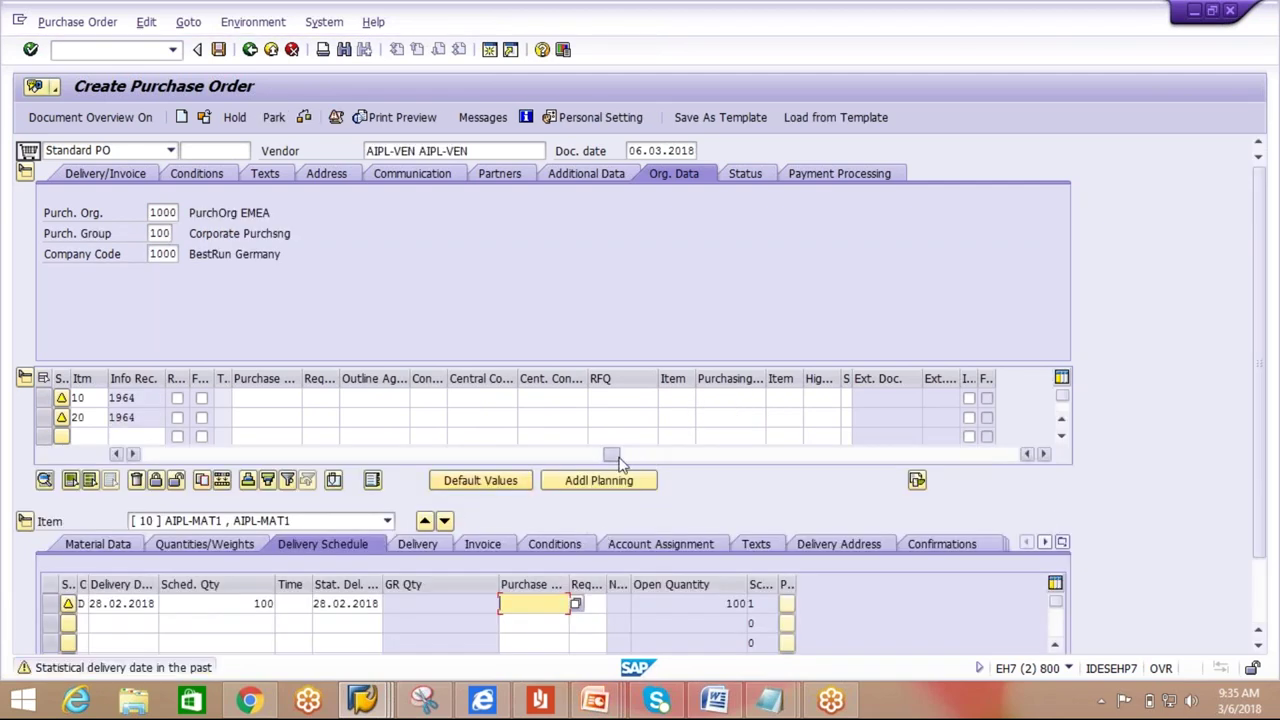
Change the material of item 20 to AIPL-MAT2.
drag(612, 455, 155, 456)
click(210, 417)
key(BackSpace)
text(2)
key(Return)
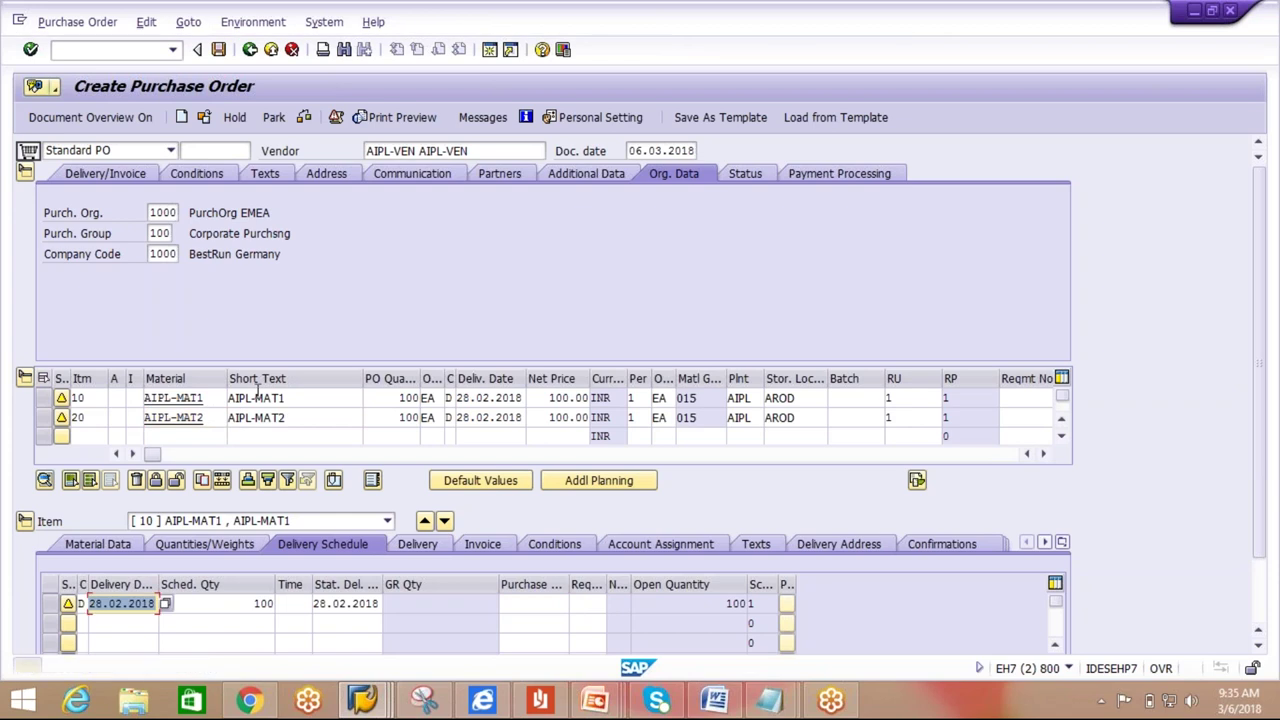
Set the delivery date in item 10's delivery schedule to 29.03.2018 using the calendar.
key(Return)
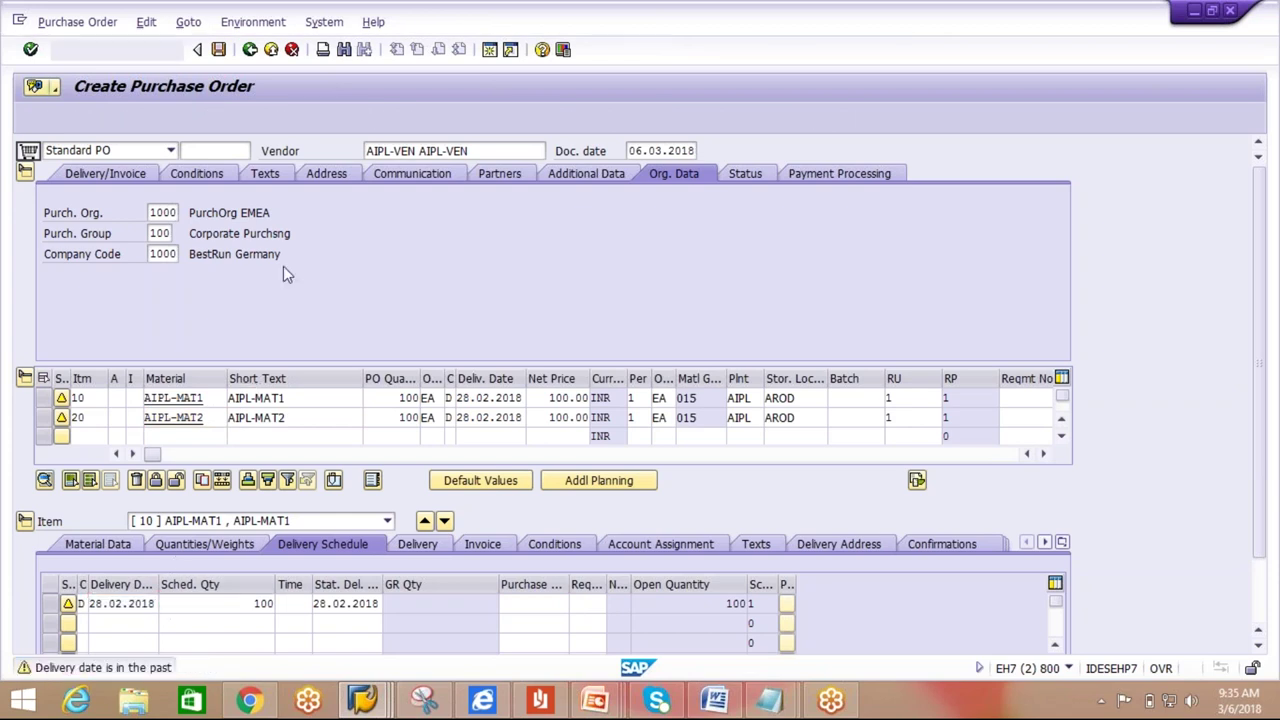
key(F4)
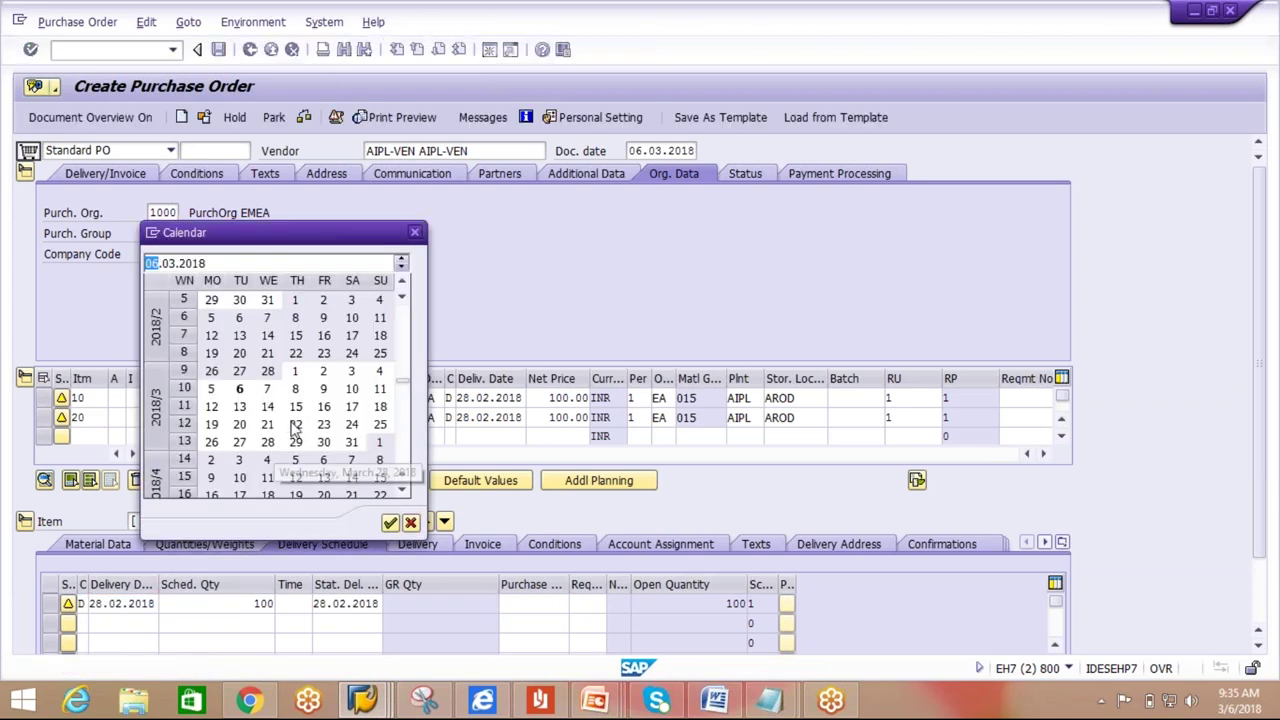
double_click(296, 442)
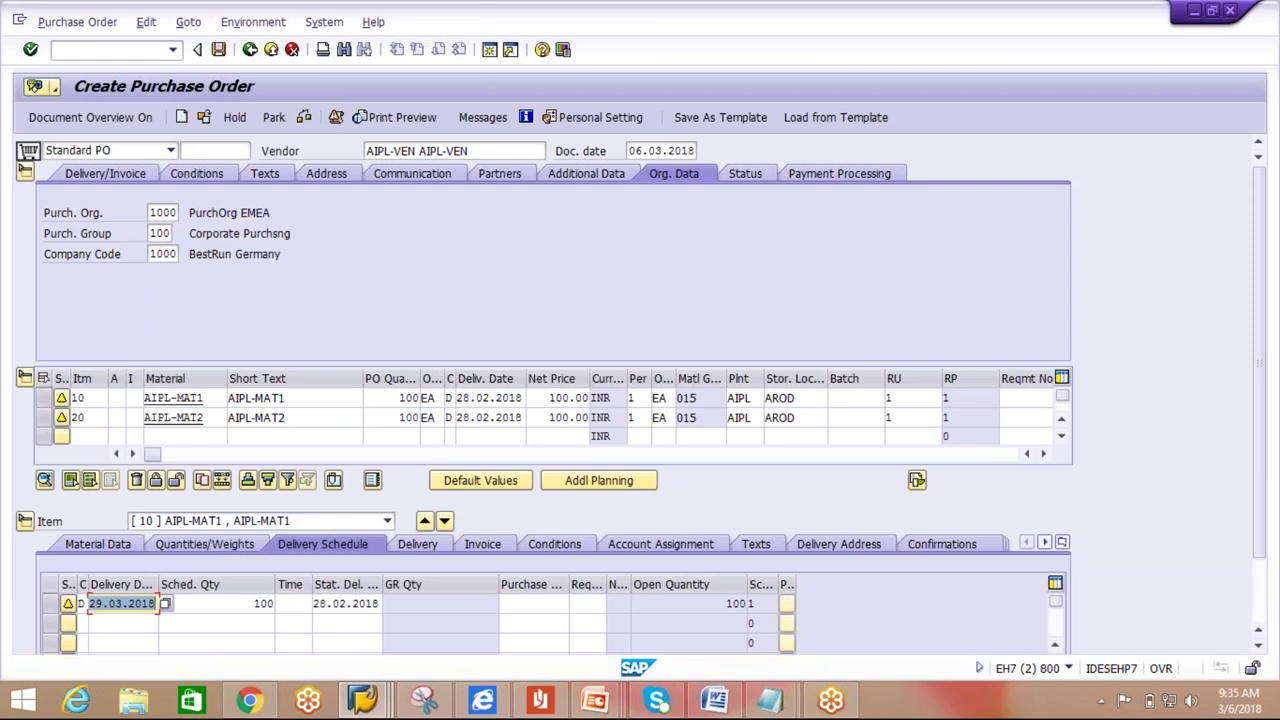
Set the delivery date in item 20's delivery schedule to 29.03.2018 using the calendar.
click(388, 522)
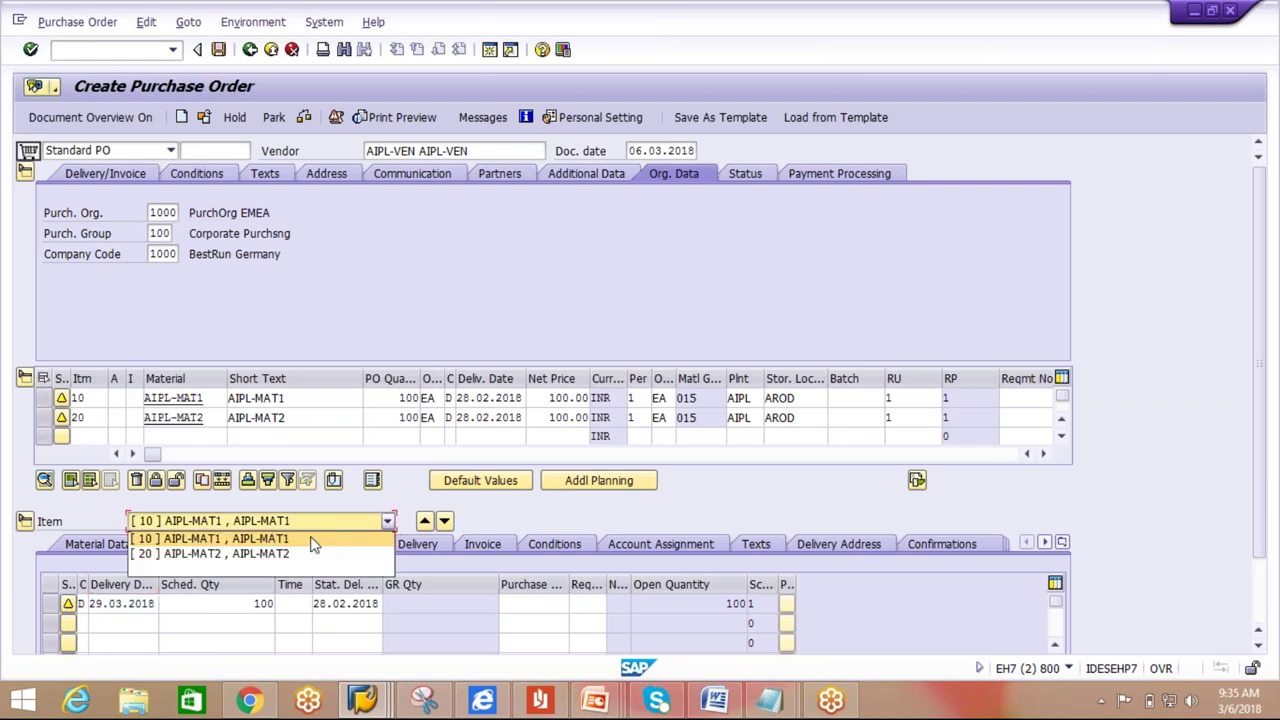
click(305, 552)
click(308, 557)
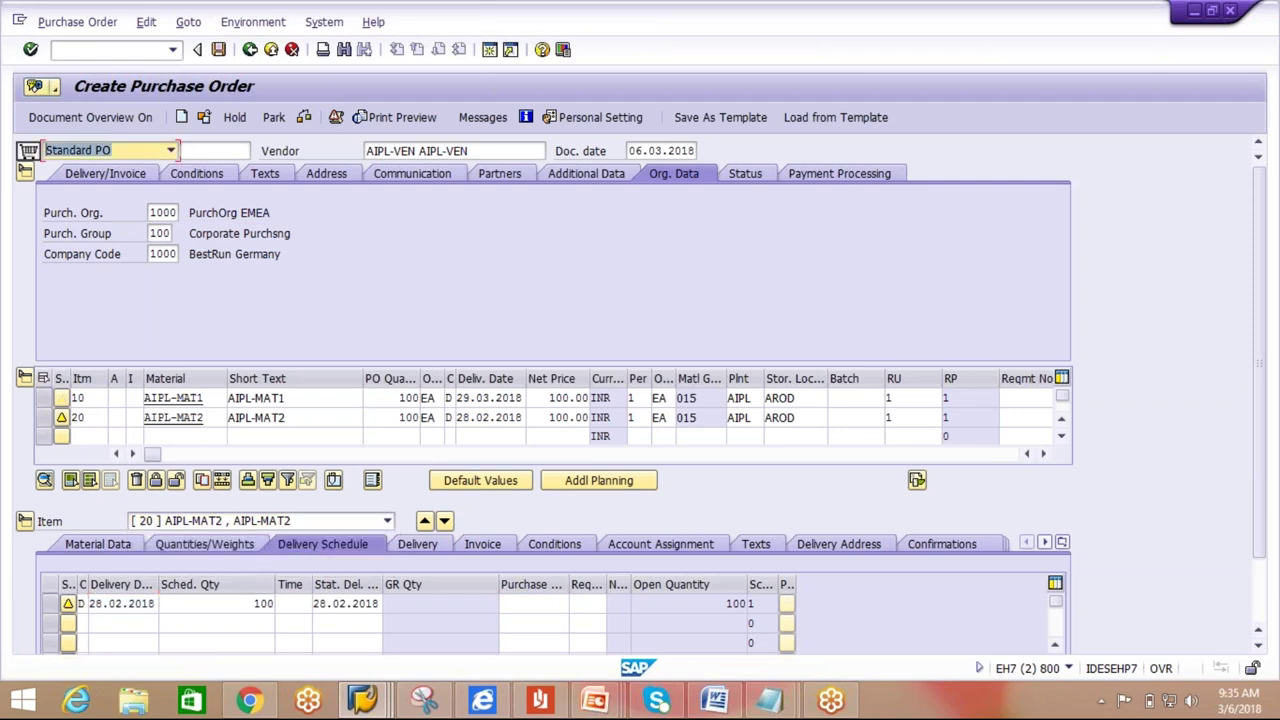
click(150, 610)
key(F4)
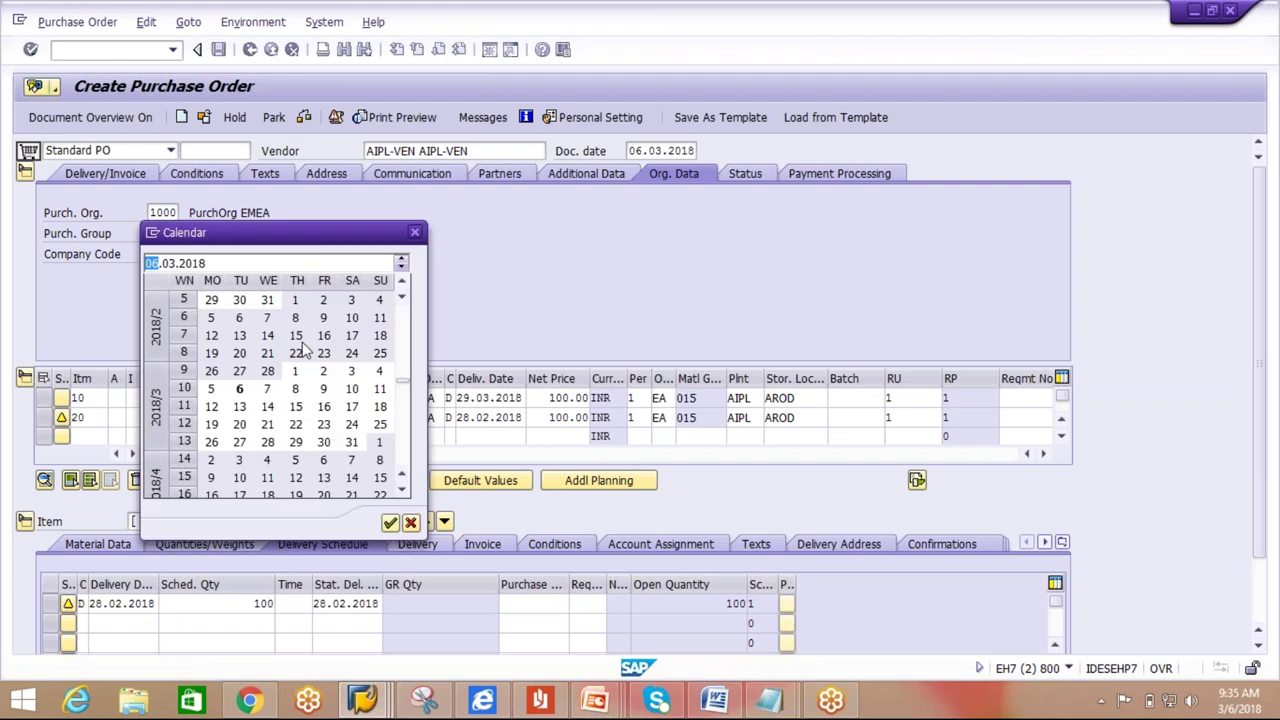
double_click(296, 447)
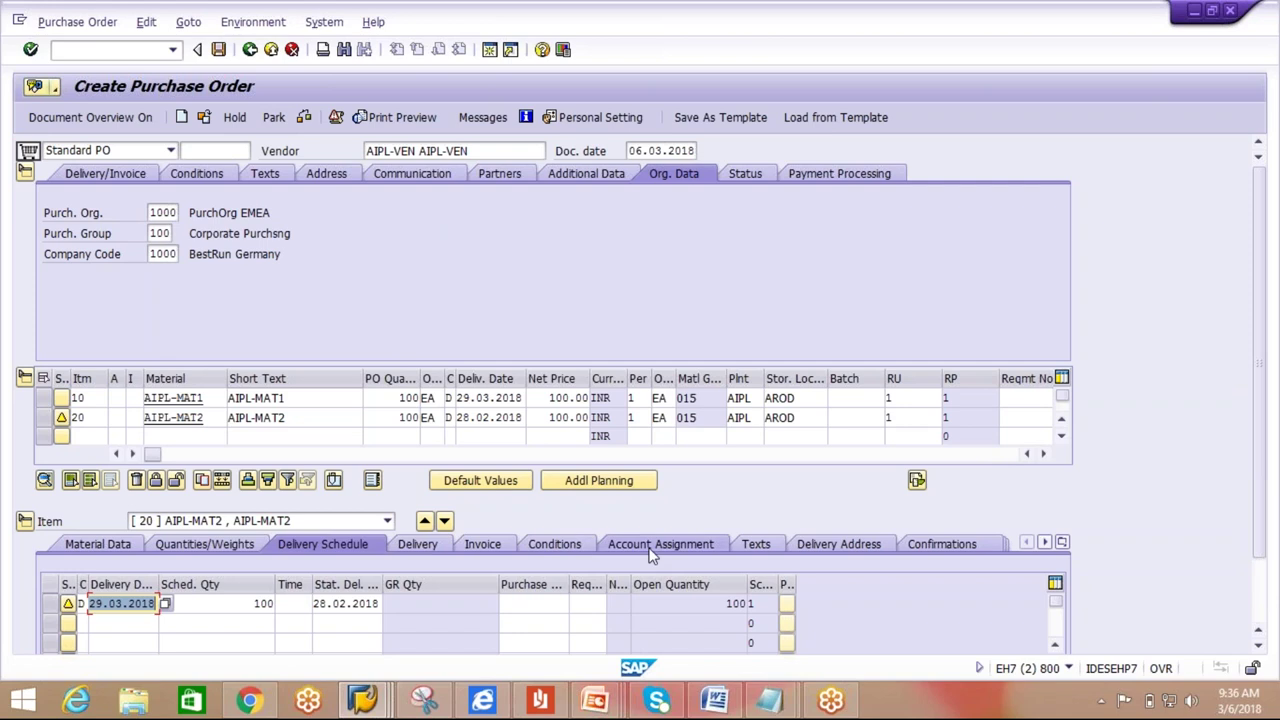
key(Return)
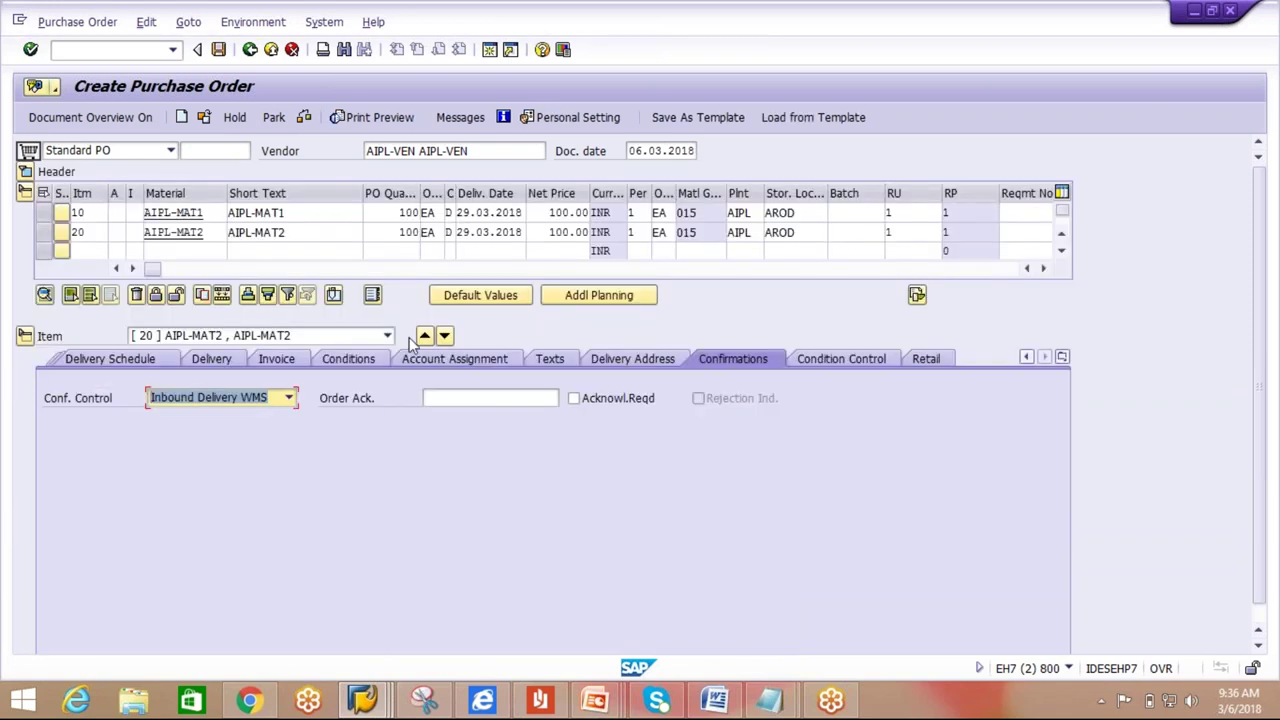
Show the confirmation control of item 10, then check the purchase order for messages and save it.
click(388, 336)
click(369, 352)
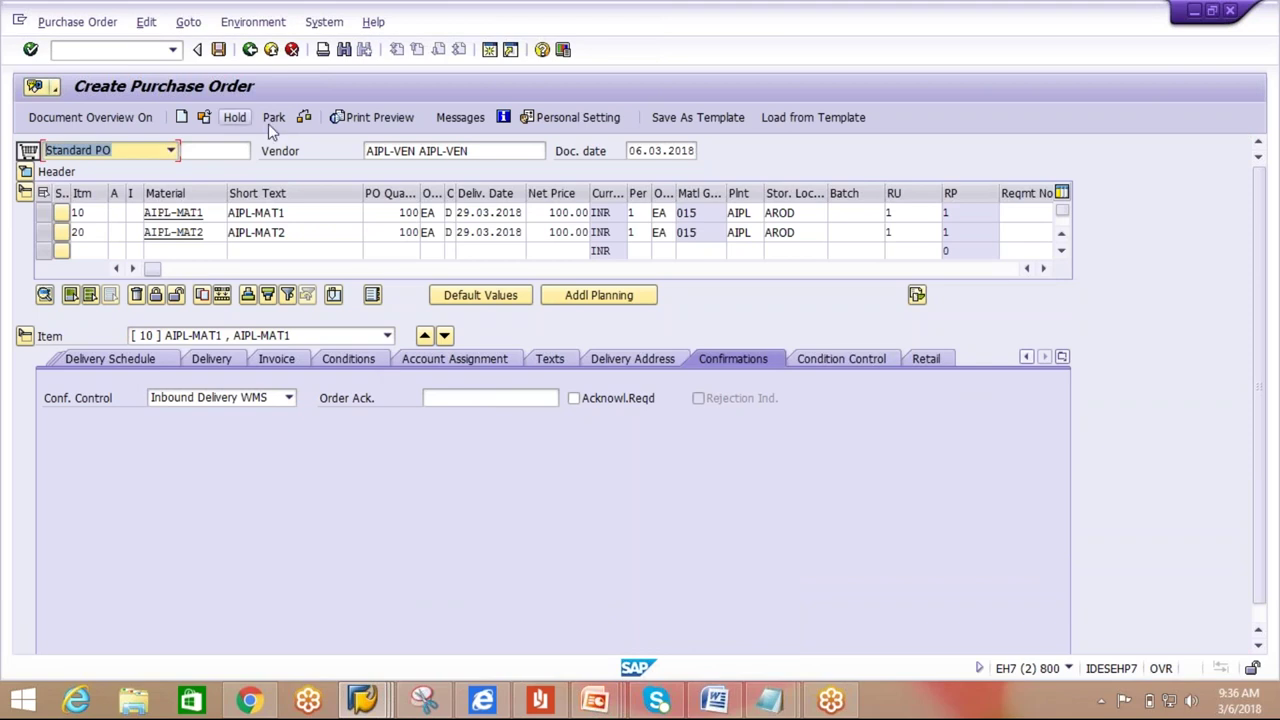
click(303, 117)
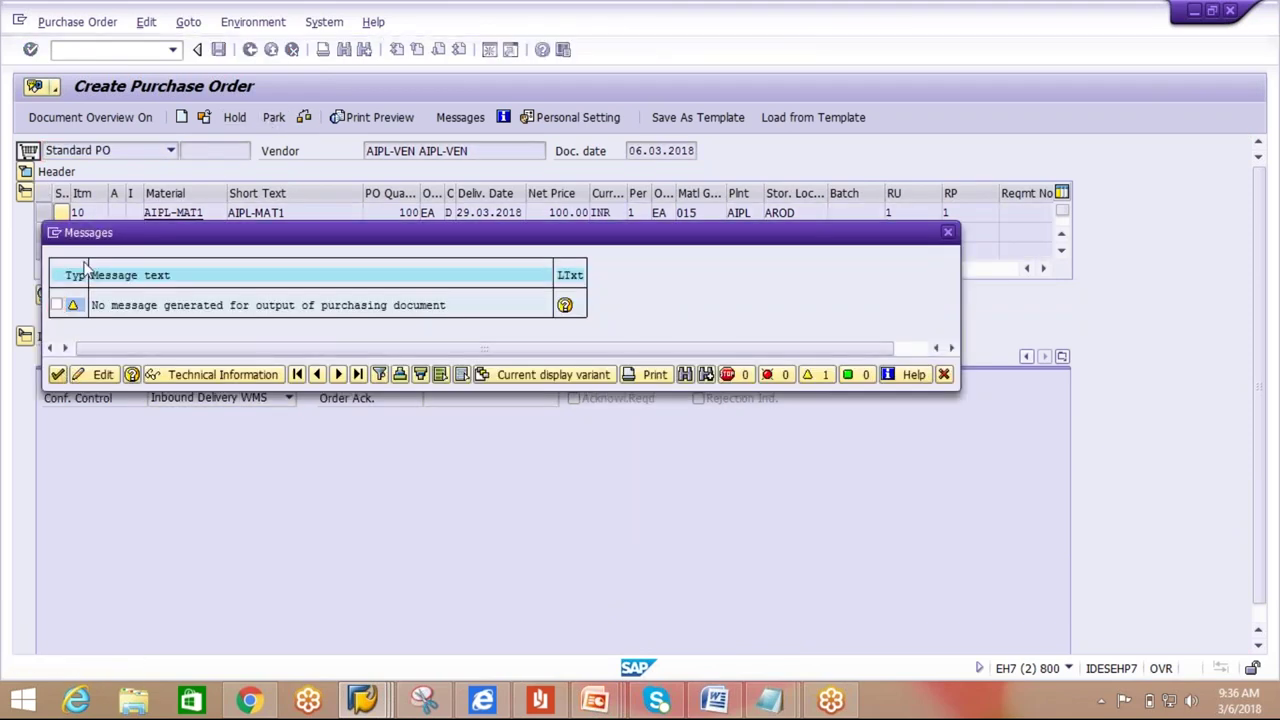
key(Return)
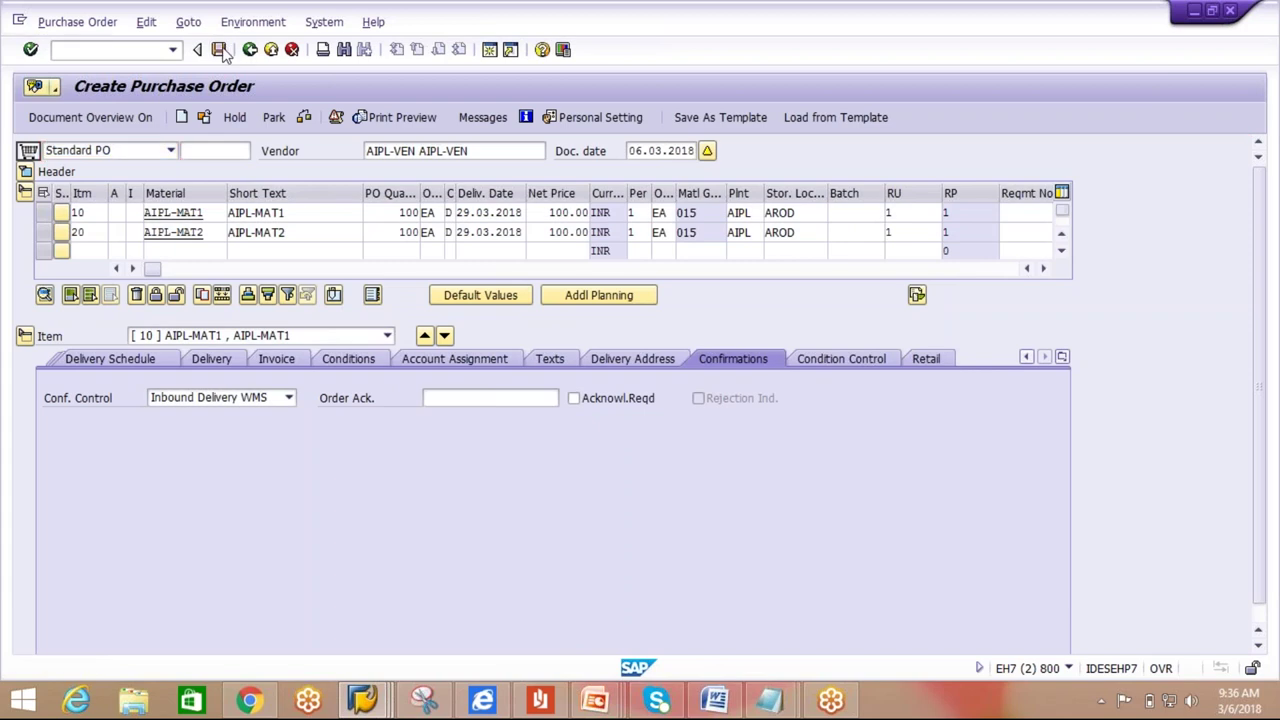
click(219, 50)
click(271, 366)
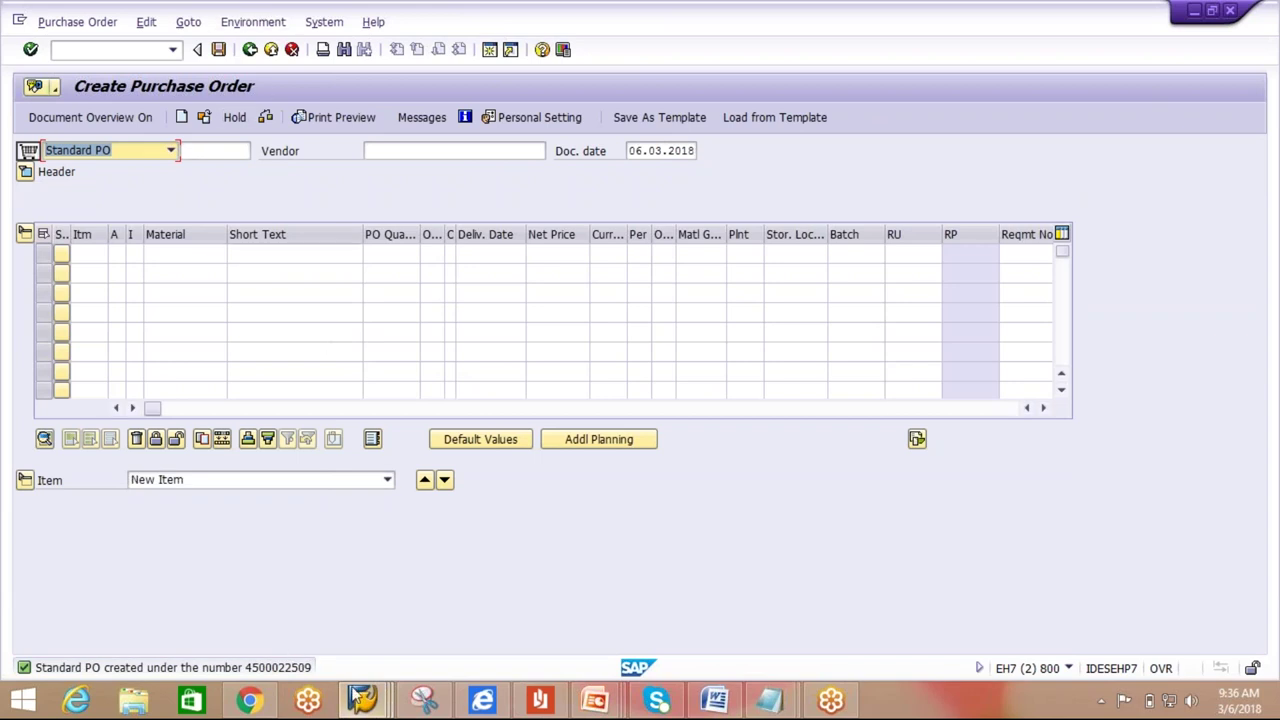
Switch to the inbound delivery session and restart transaction VL31N so the new purchase order is proposed.
mouse_move(362, 700)
click(530, 600)
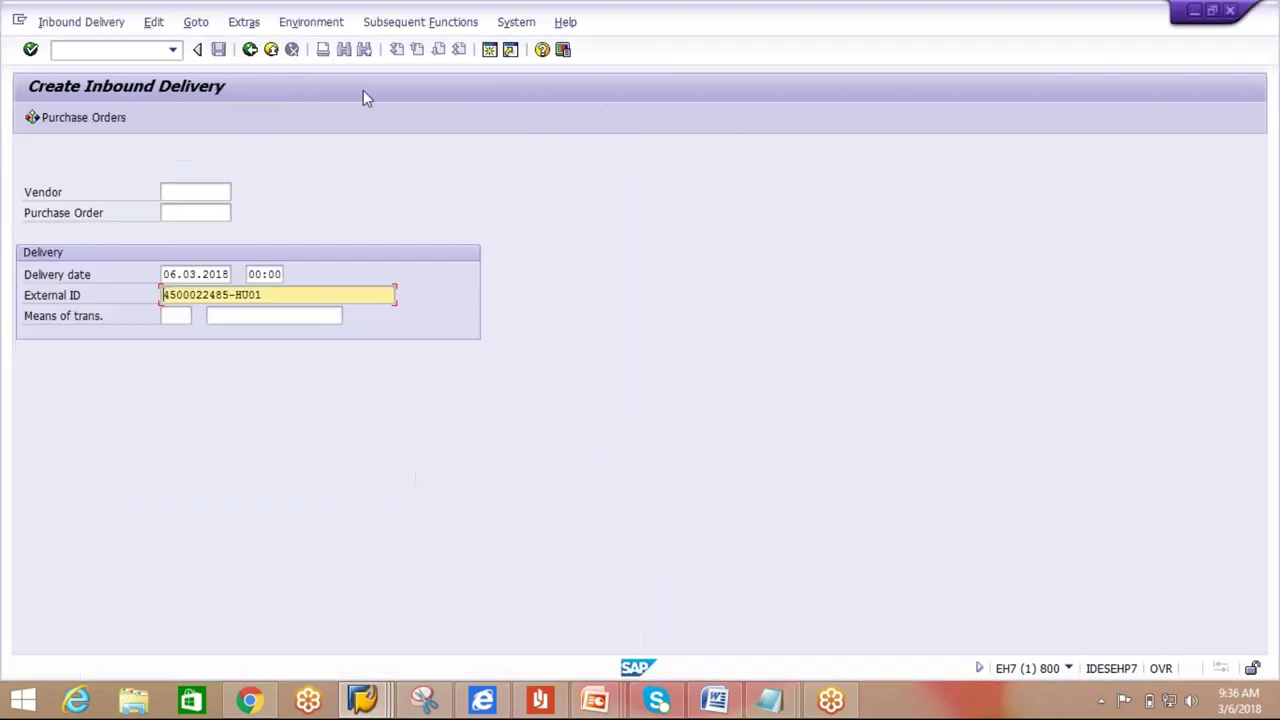
click(249, 50)
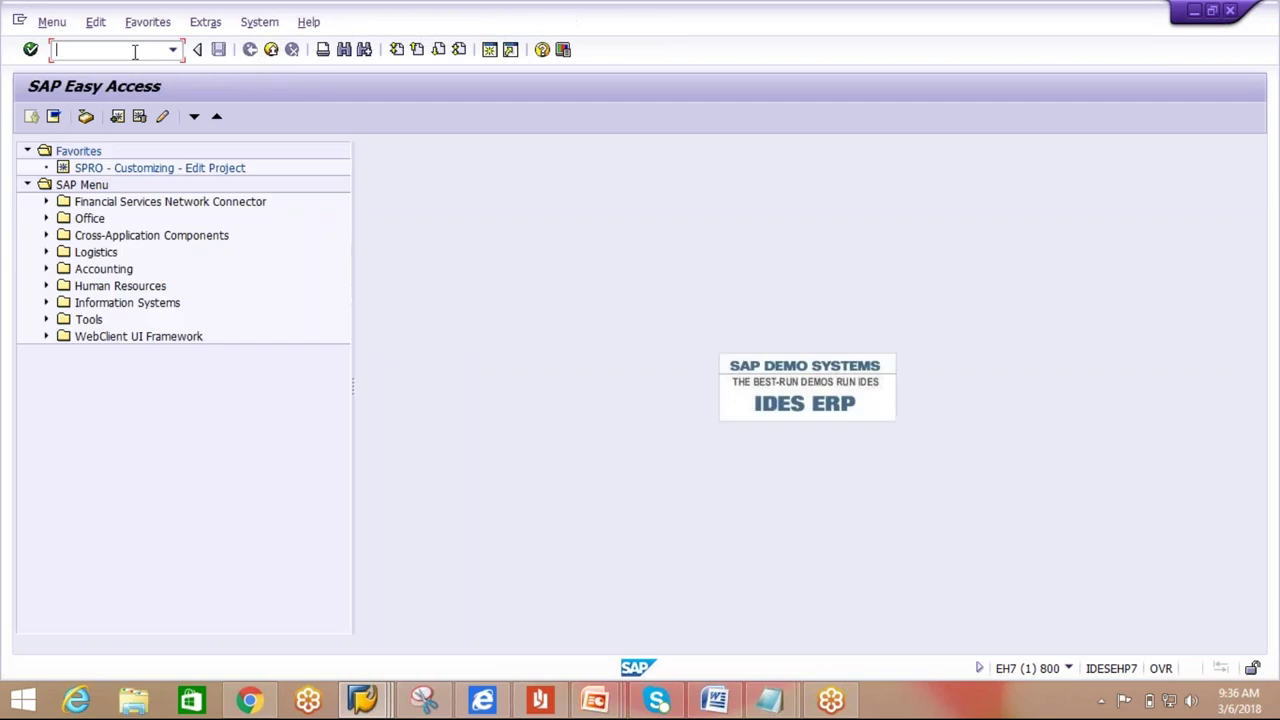
text(vl31n)
key(Return)
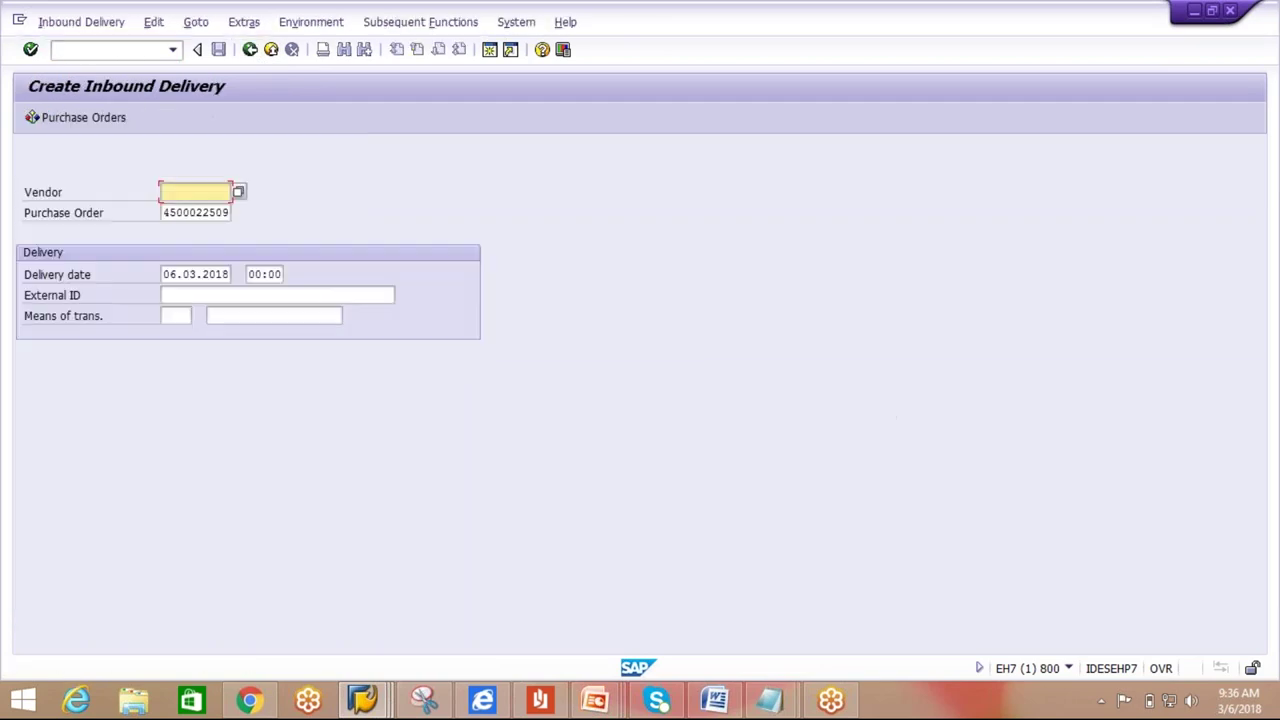
Enter the purchase order number with the suffix -01 as the external ID and continue to the delivery overview.
drag(167, 212, 237, 212)
key(ctrl+c)
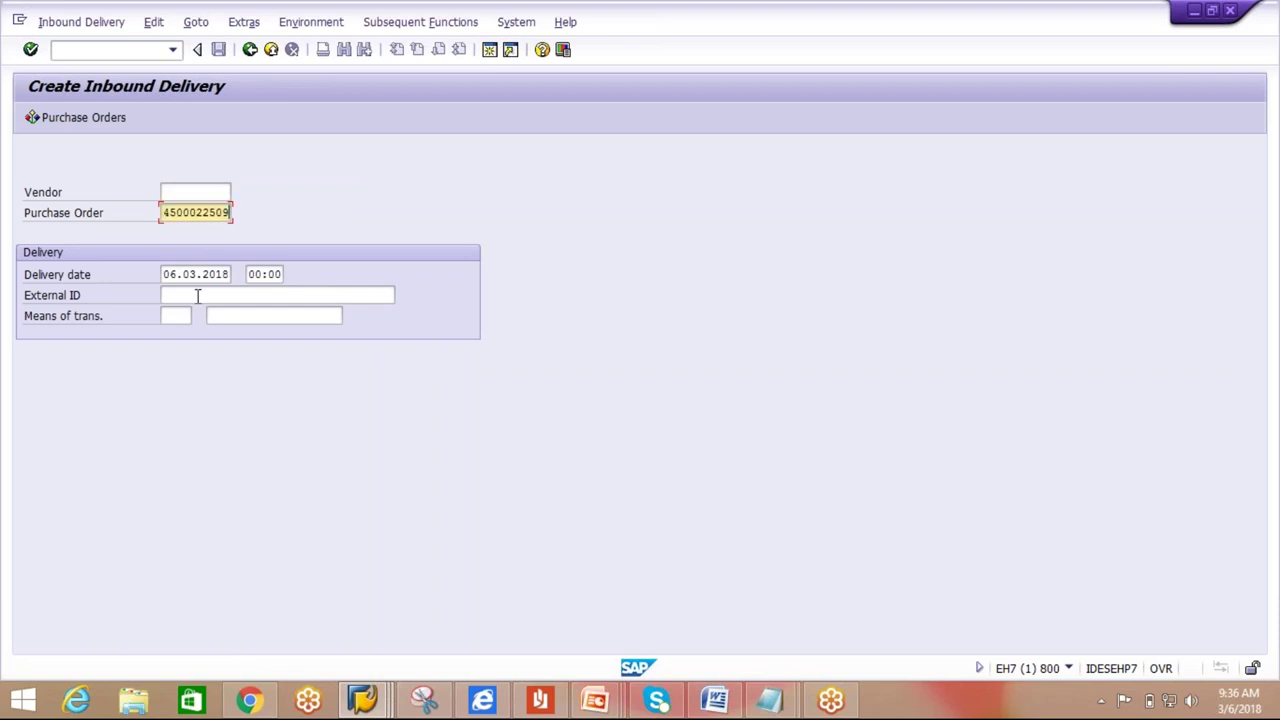
click(197, 300)
key(ctrl+v)
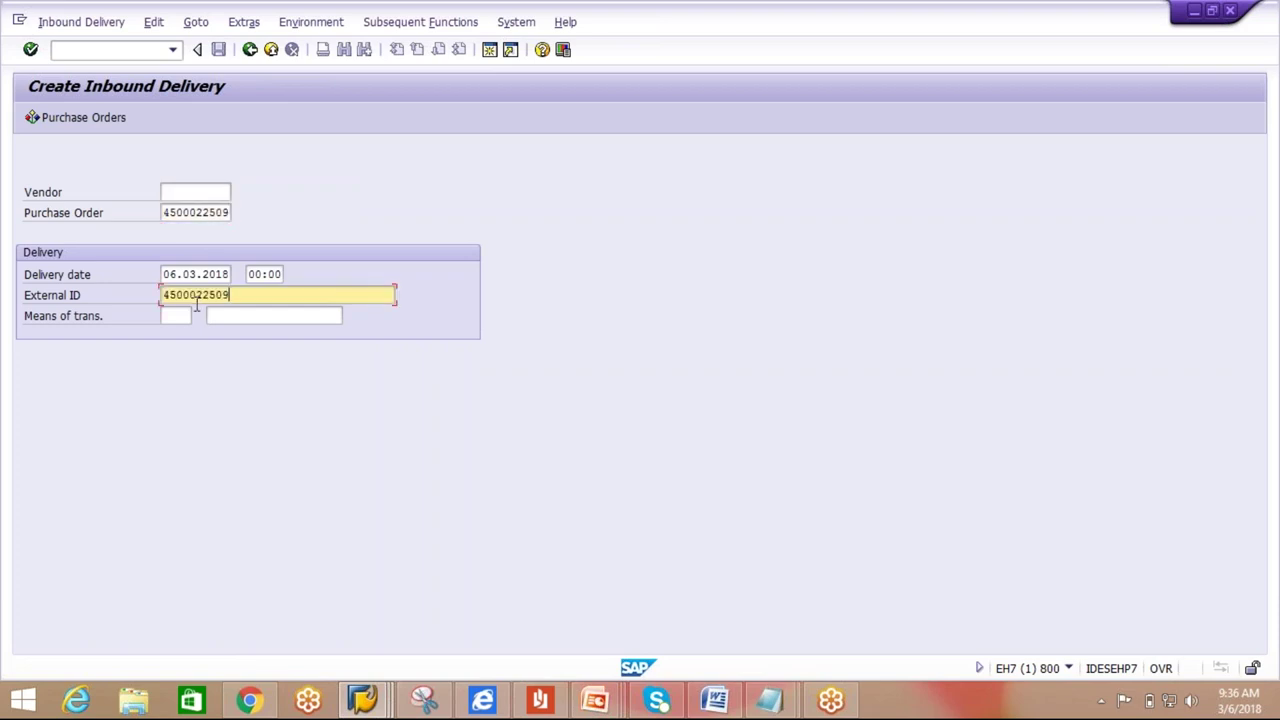
text(-01)
key(Return)
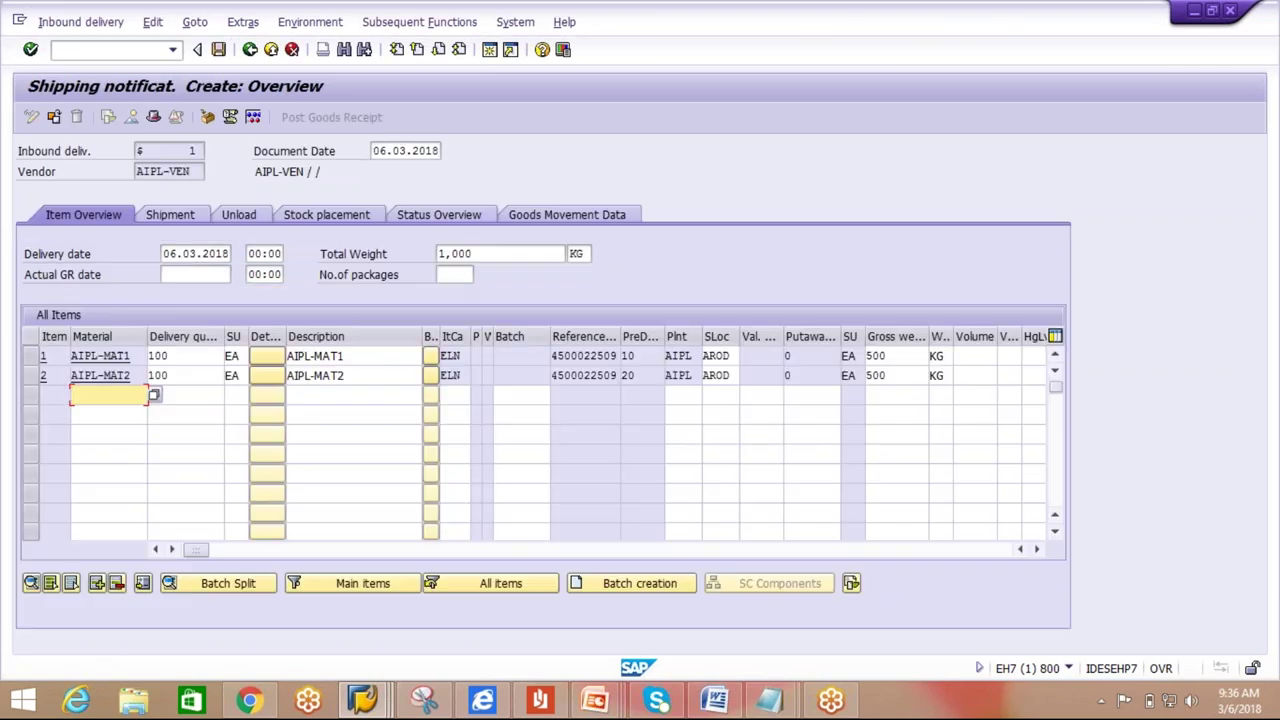
Set the delivery quantity to 2 for both AIPL-MAT1 and AIPL-MAT2.
click(182, 360)
key(BackSpace)
key(BackSpace)
key(BackSpace)
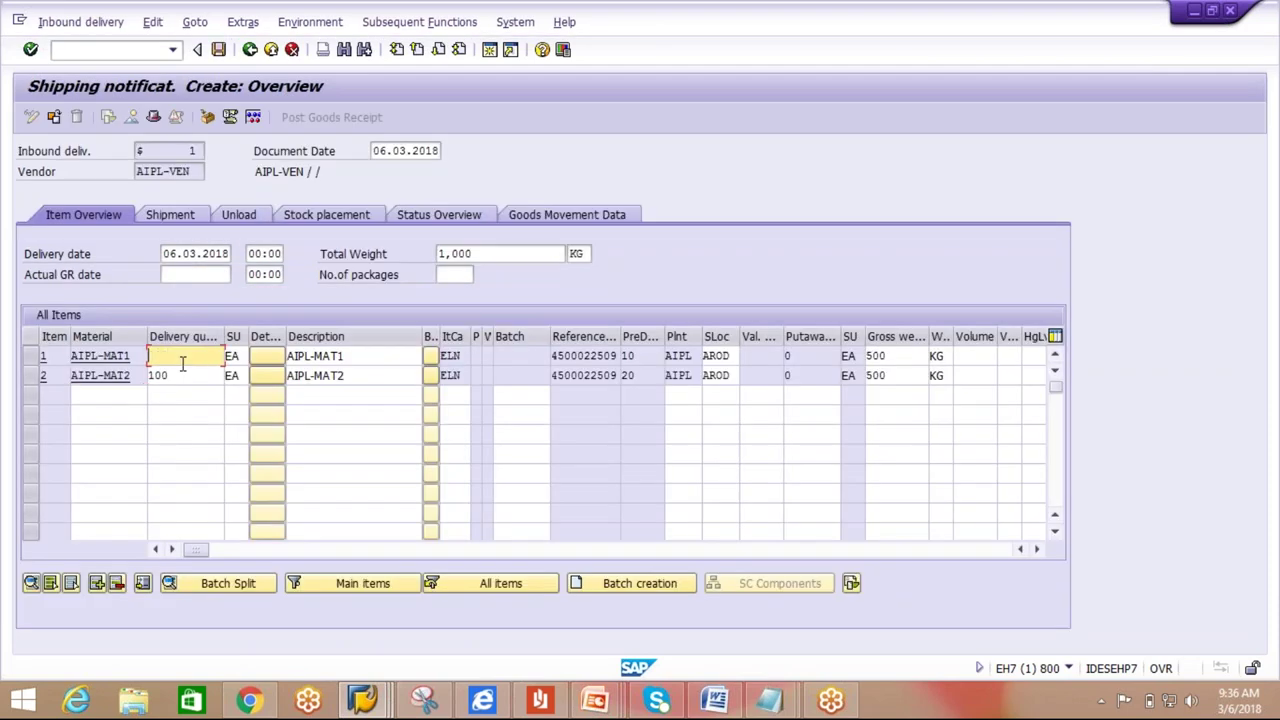
text(2)
key(Down)
key(BackSpace)
key(BackSpace)
key(BackSpace)
text(2)
Open packing for the delivery, create an AIPL-CARTON handling unit and pack AIPL-MAT1 into it.
click(209, 116)
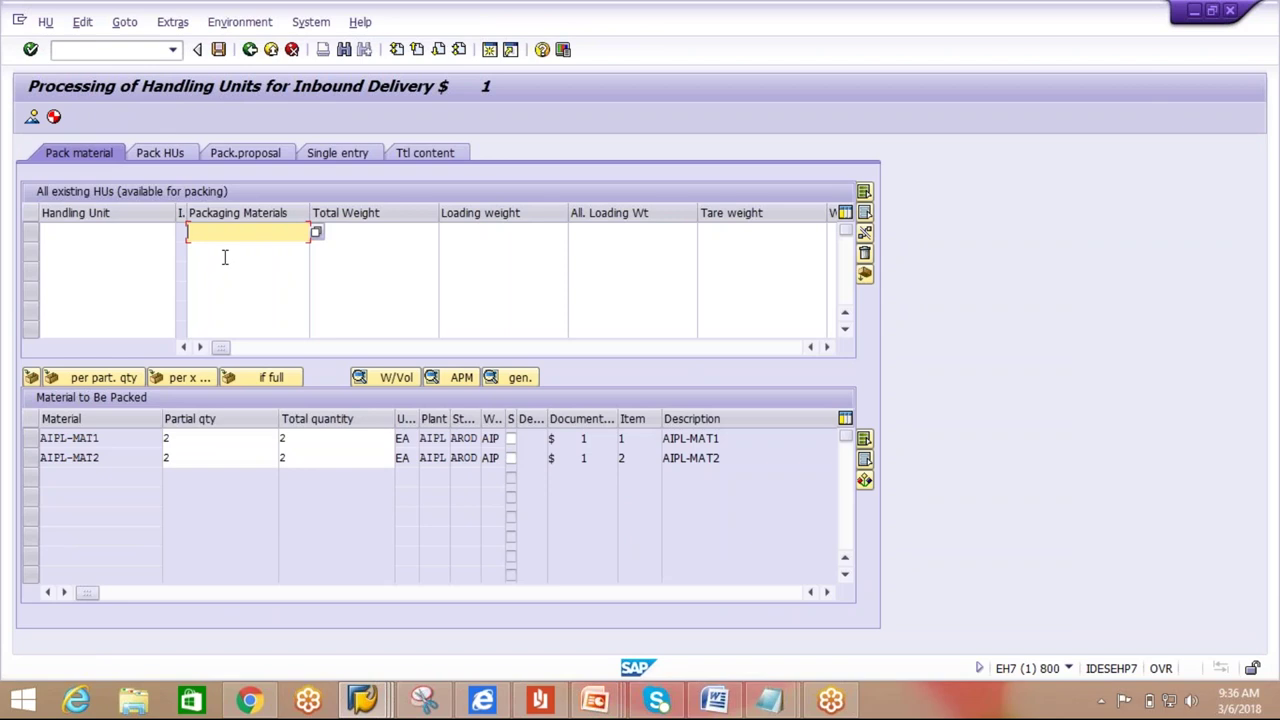
click(225, 236)
click(232, 255)
key(Return)
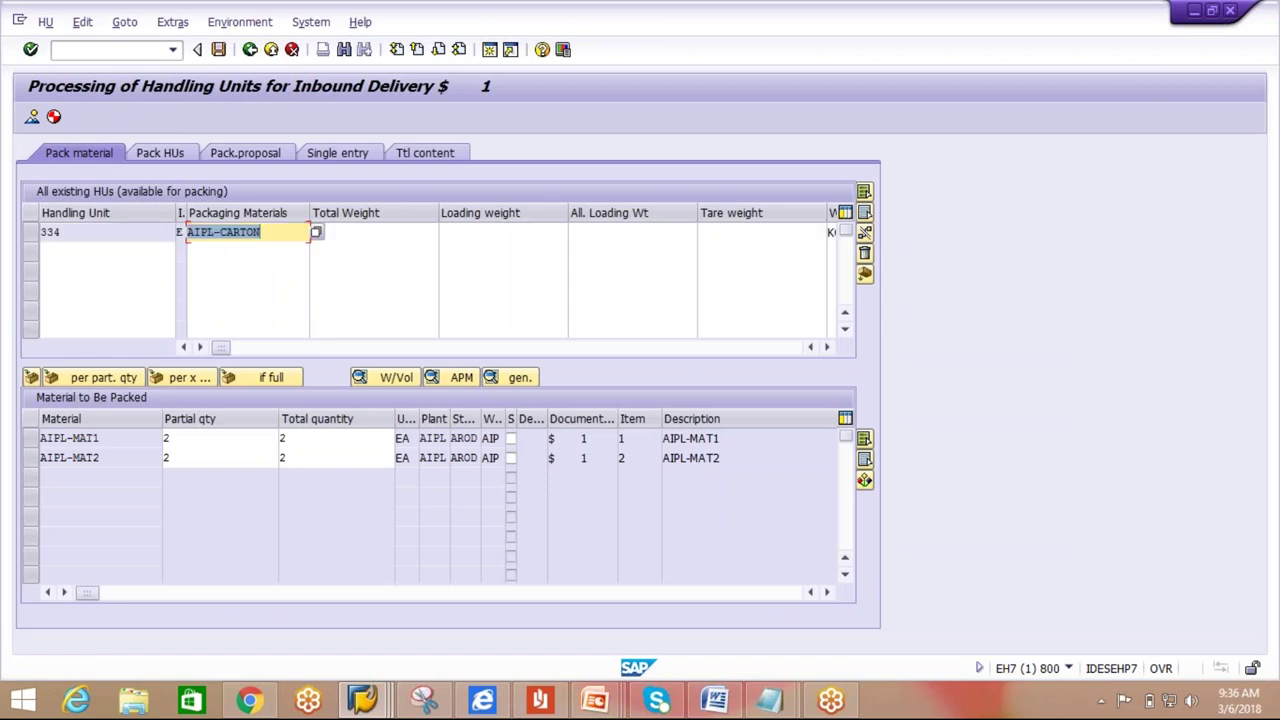
click(30, 438)
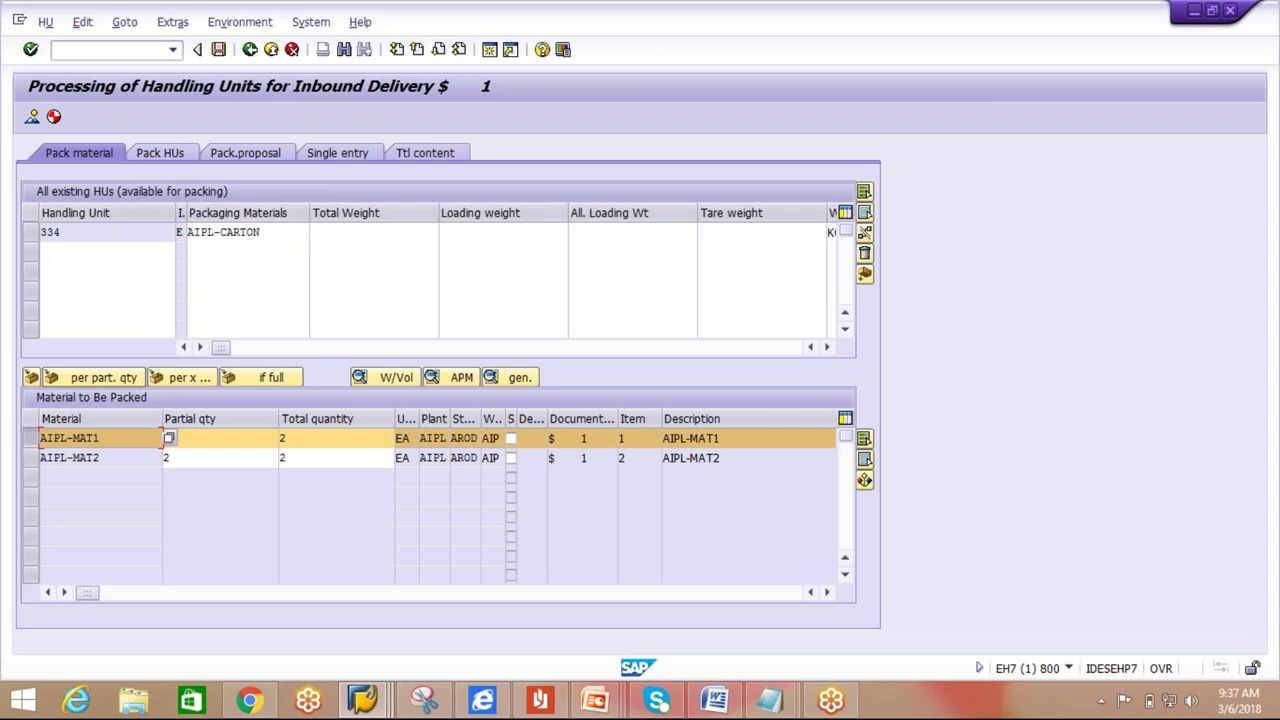
click(31, 233)
click(31, 378)
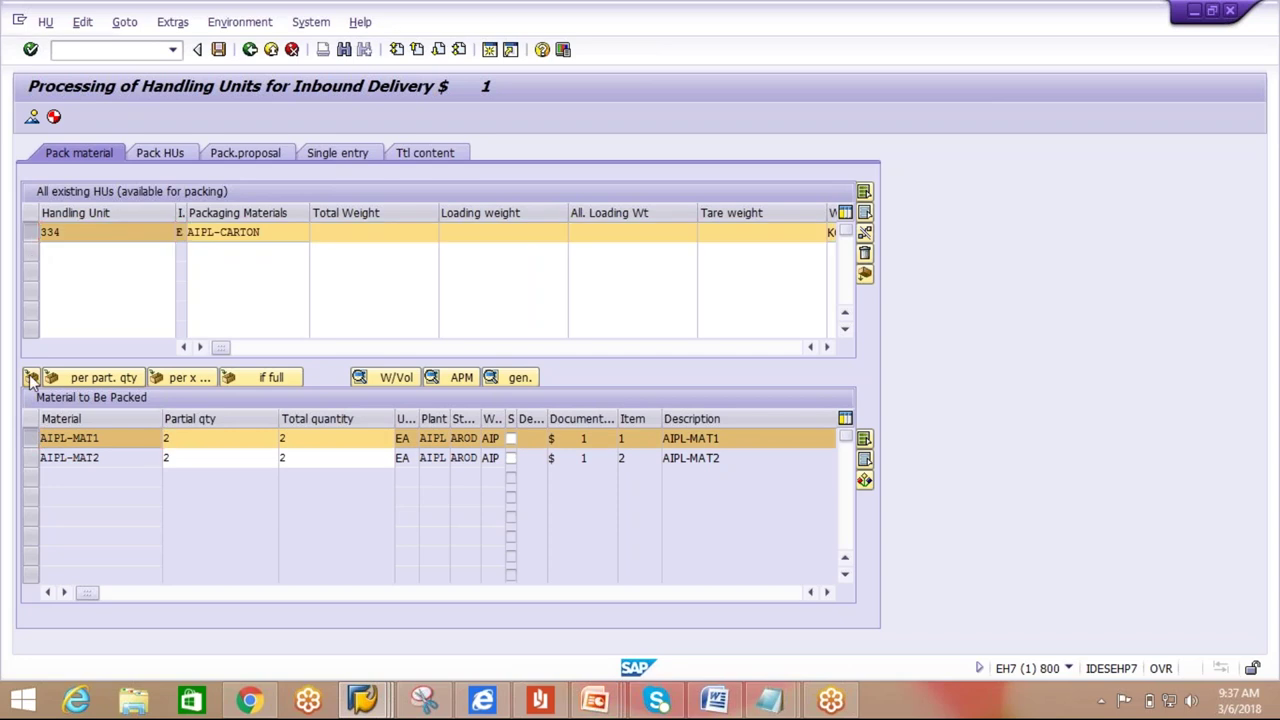
Pack AIPL-MAT2 into a second AIPL-CARTON handling unit and save the inbound delivery.
click(239, 254)
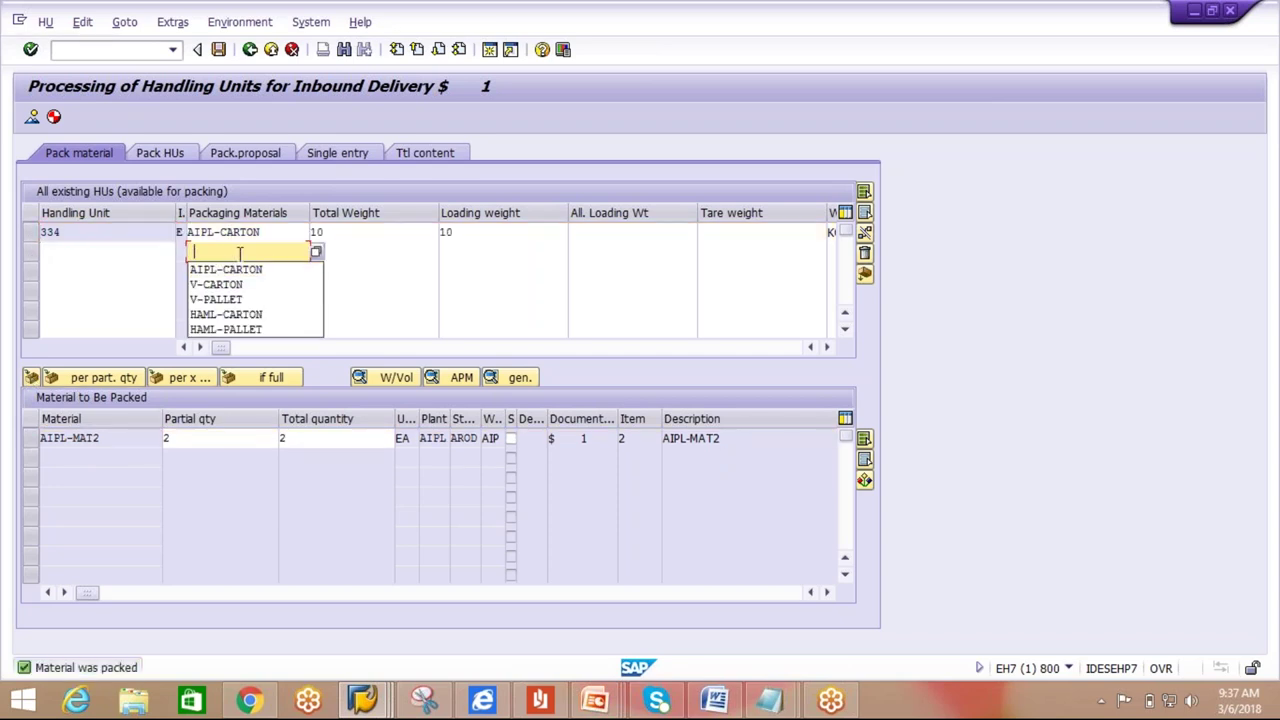
click(240, 270)
key(Return)
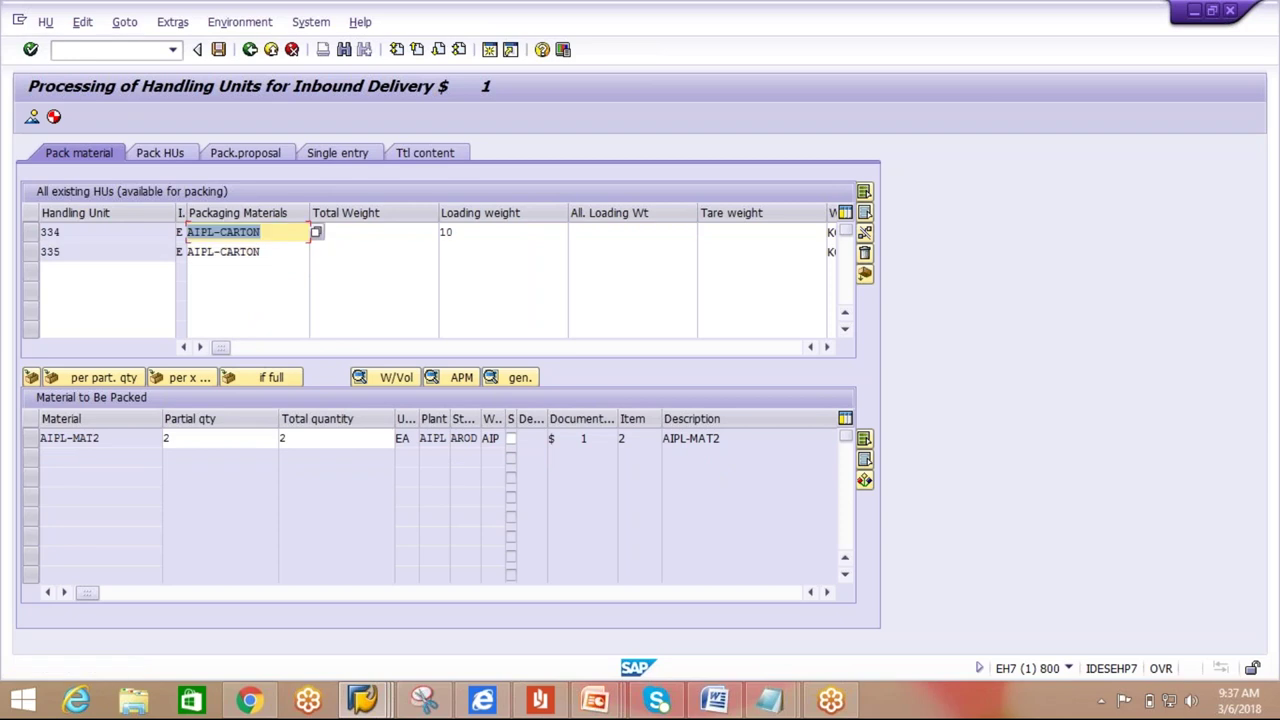
click(336, 255)
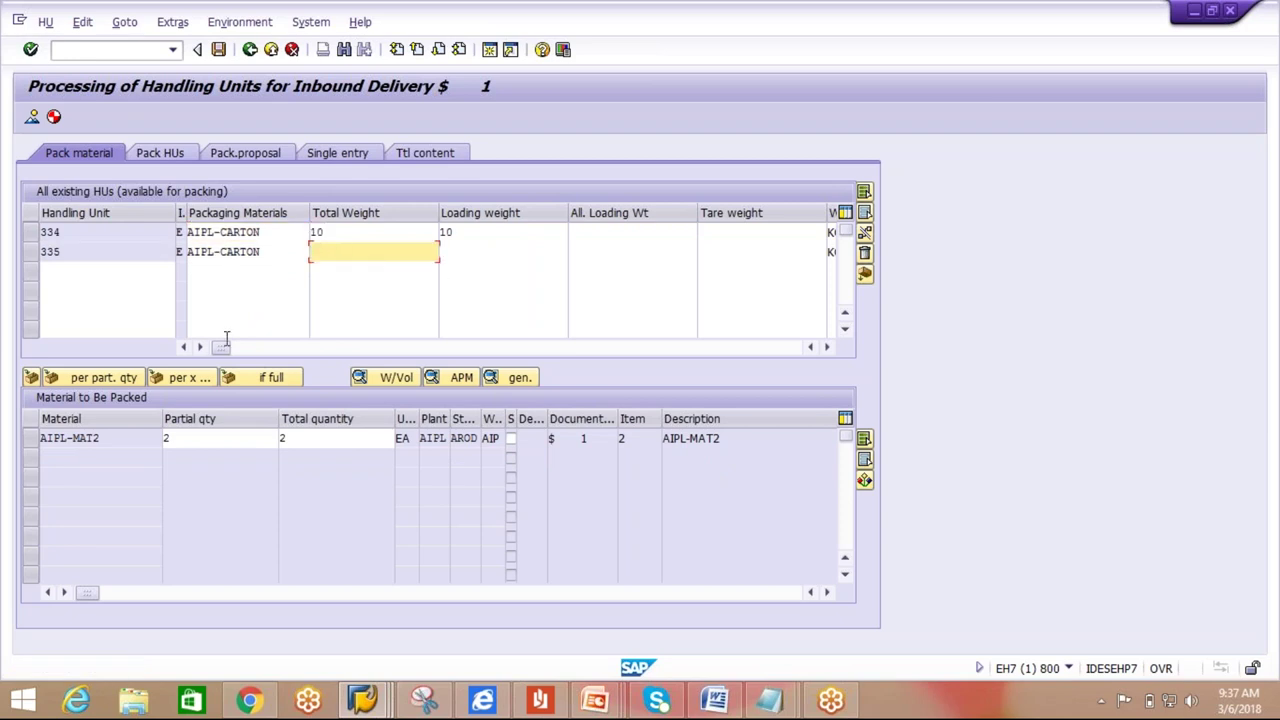
click(31, 438)
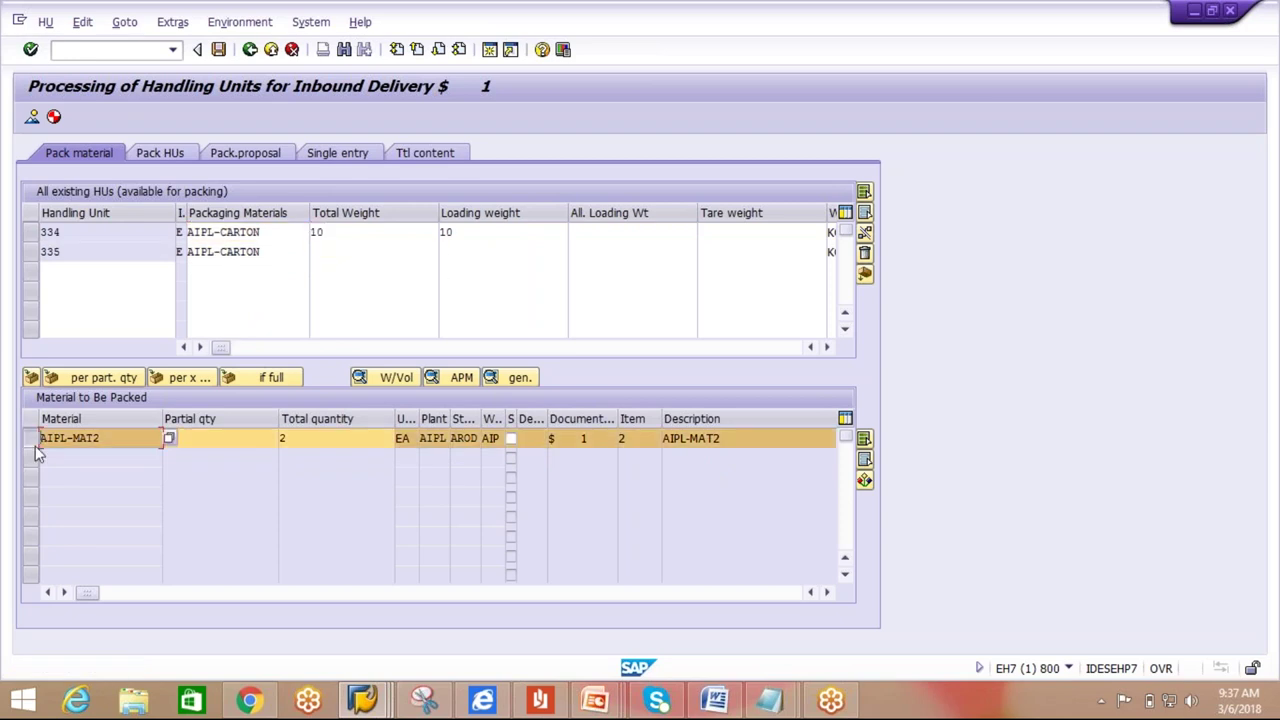
click(31, 252)
click(32, 377)
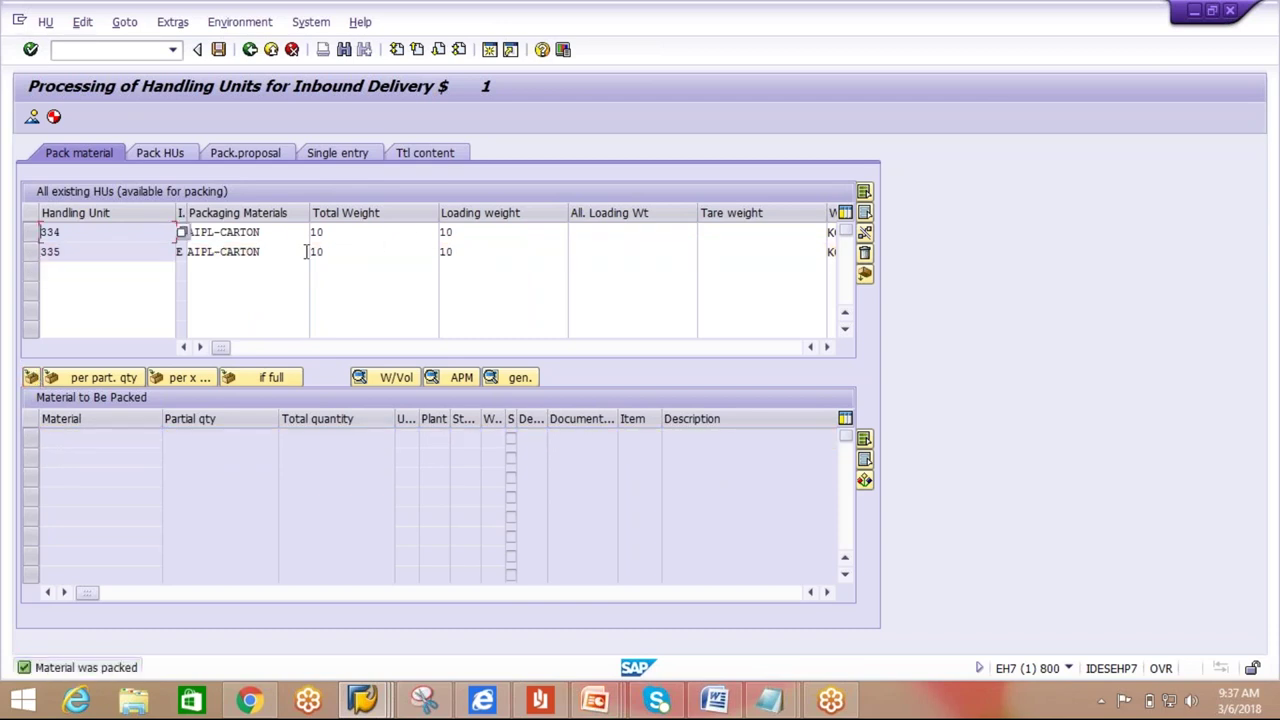
click(219, 50)
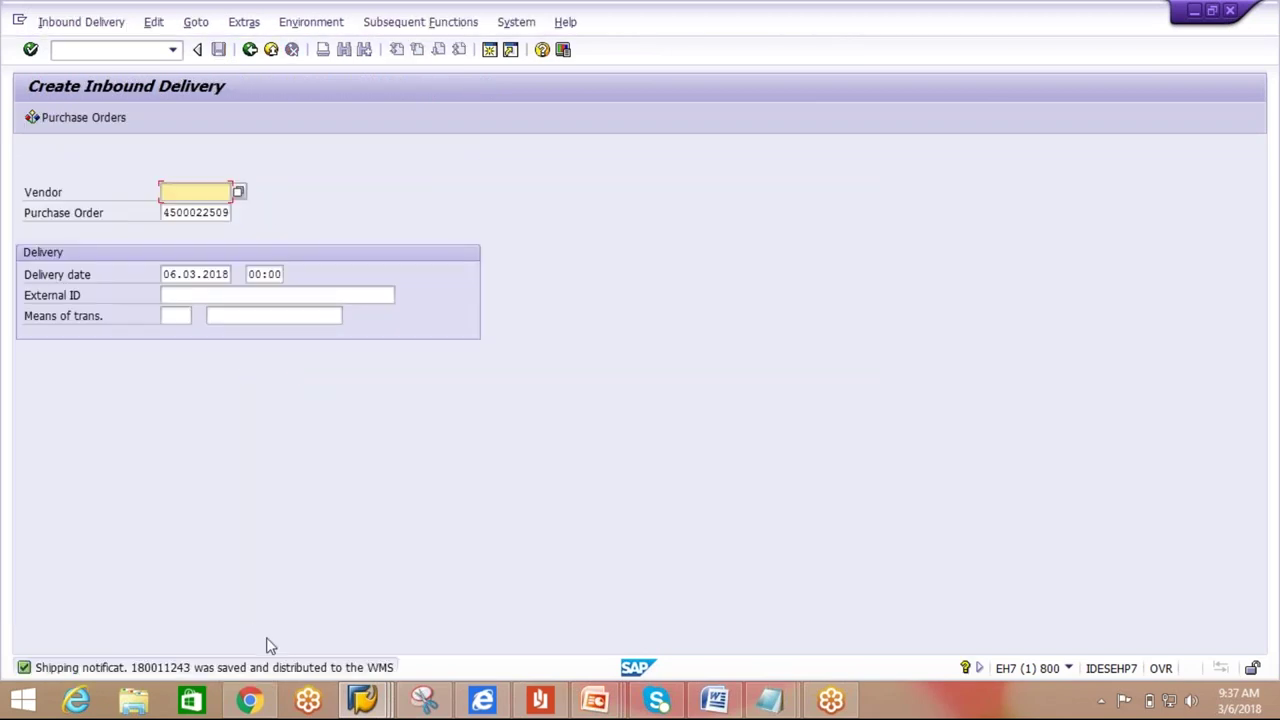
Switch to the warehouse inbound delivery session and search all active inbound delivery notifications without specific criteria.
click(366, 703)
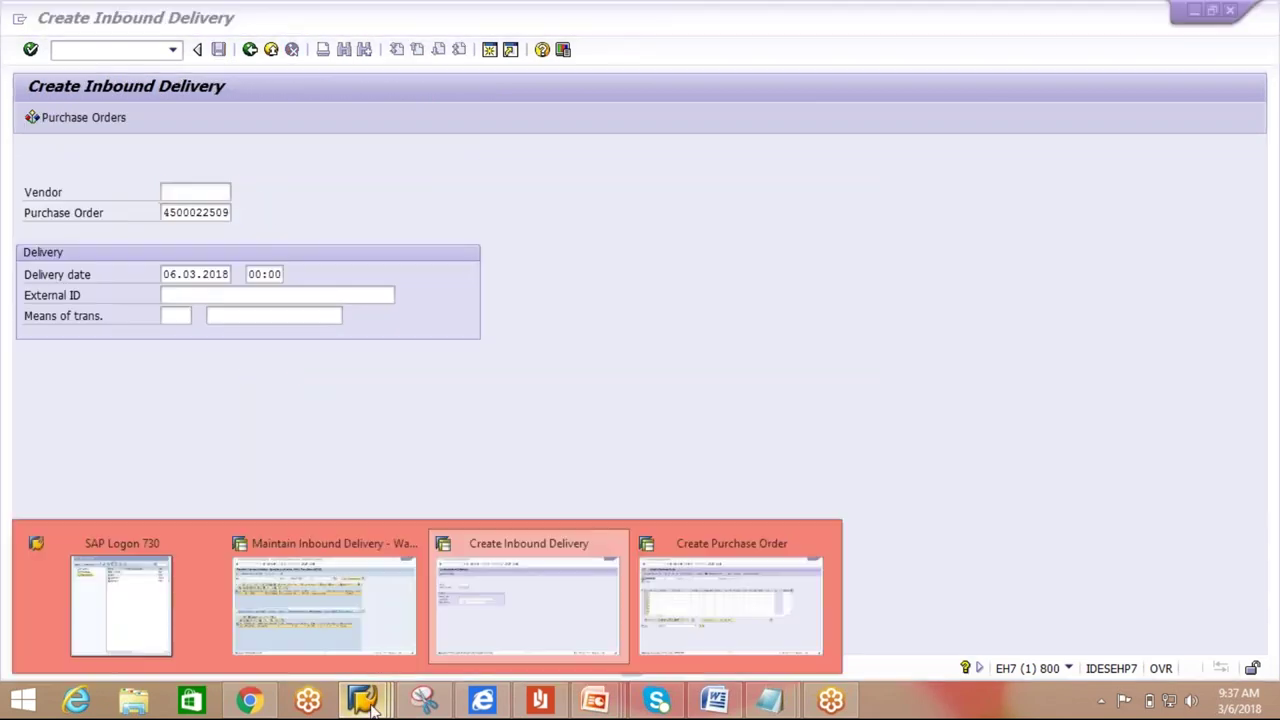
click(364, 639)
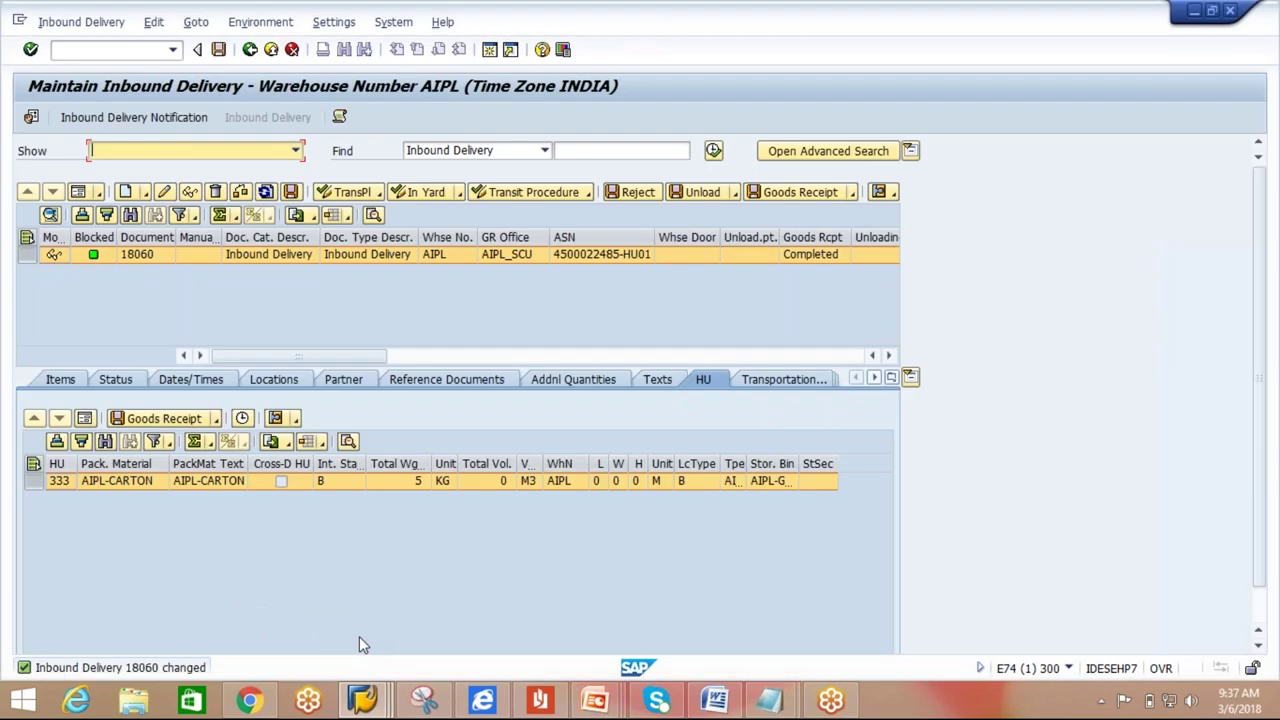
click(180, 118)
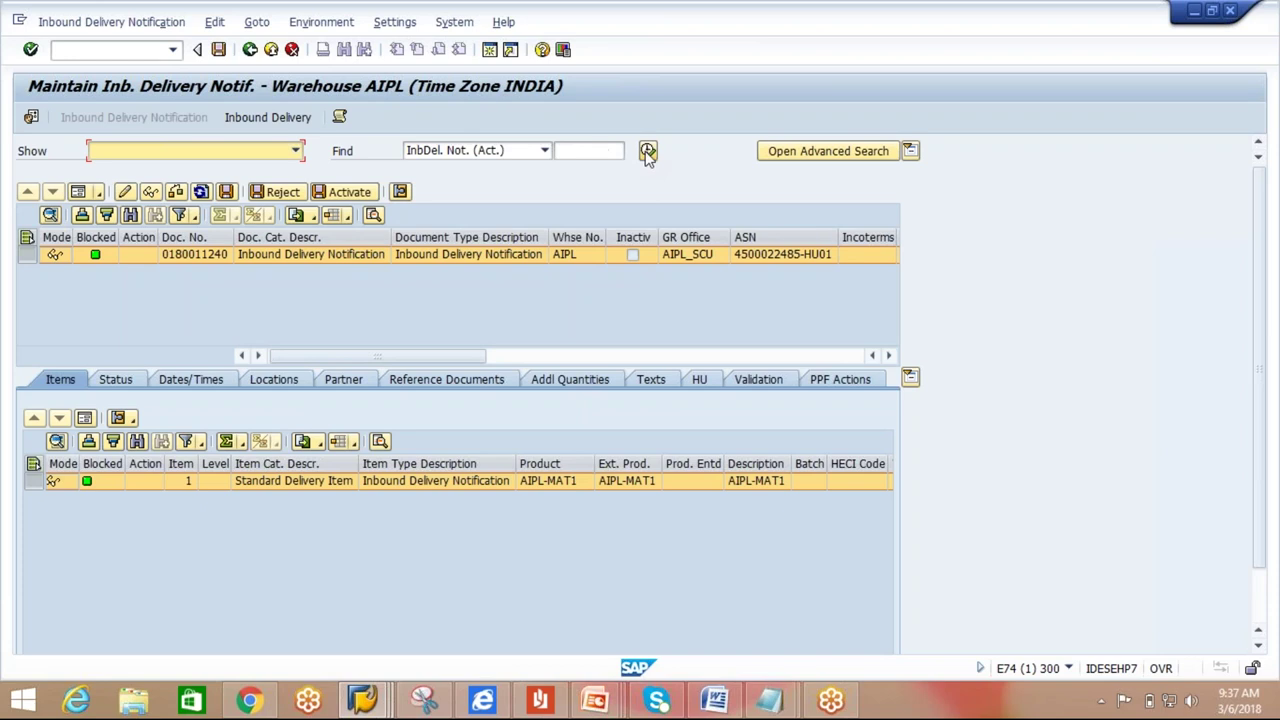
click(648, 151)
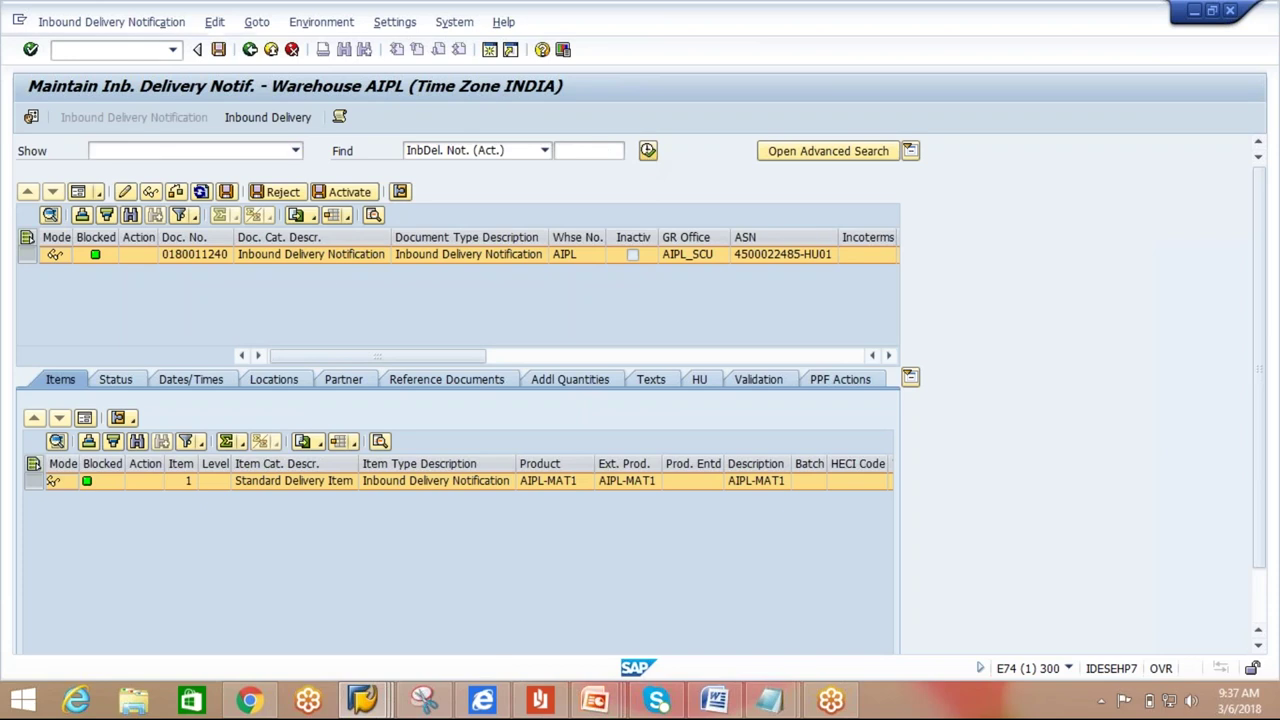
click(243, 366)
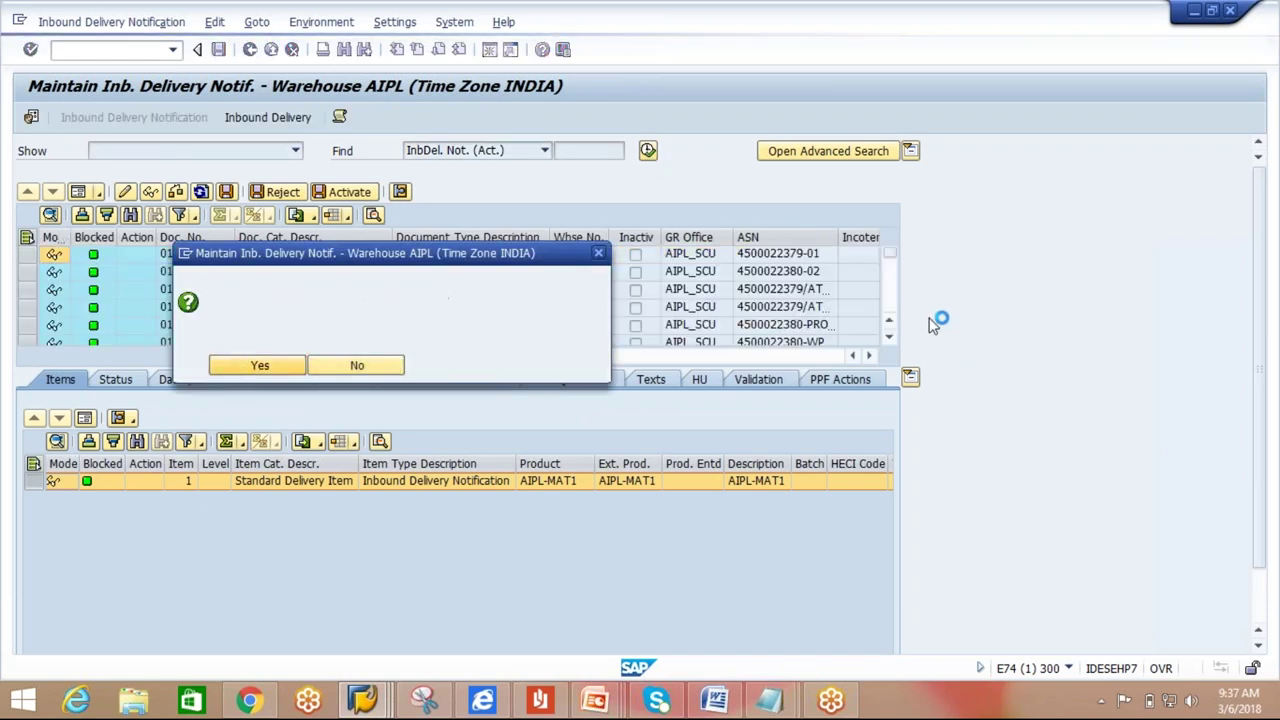
scroll(893, 333, down, 6)
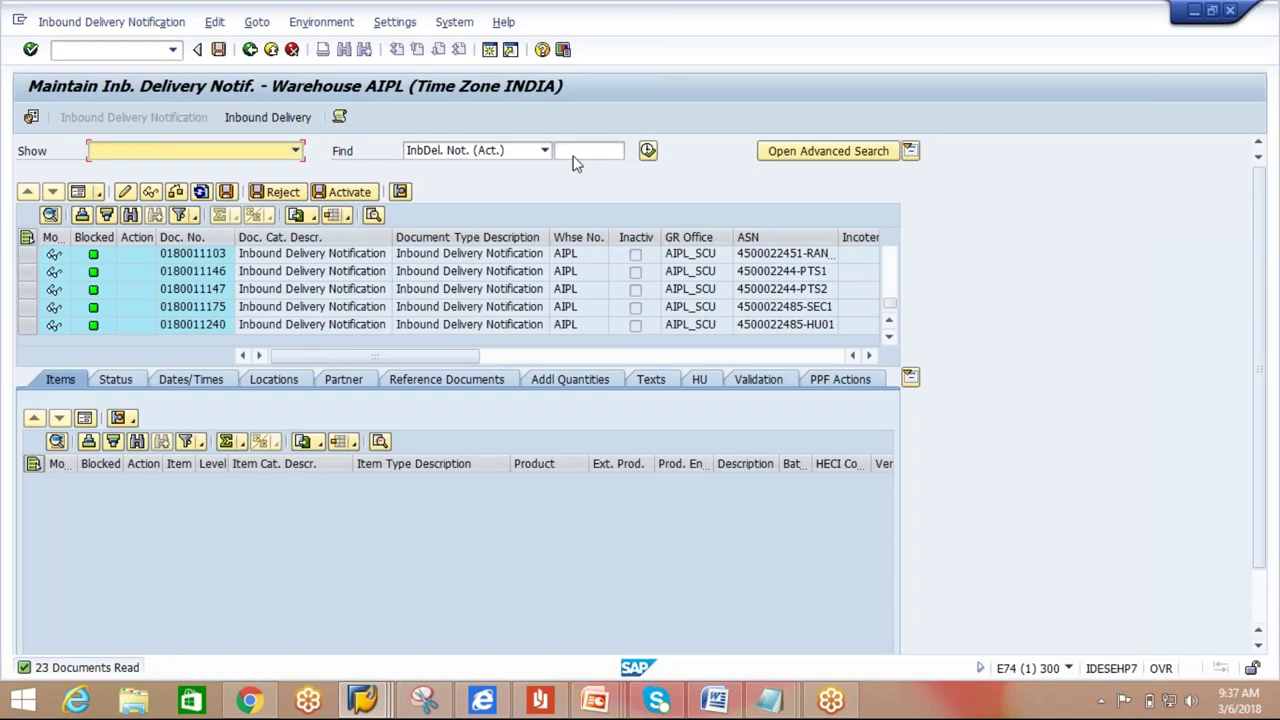
Repeat the unrestricted notification search and show the items of the newest notification, whose ASN ends in -01.
click(648, 151)
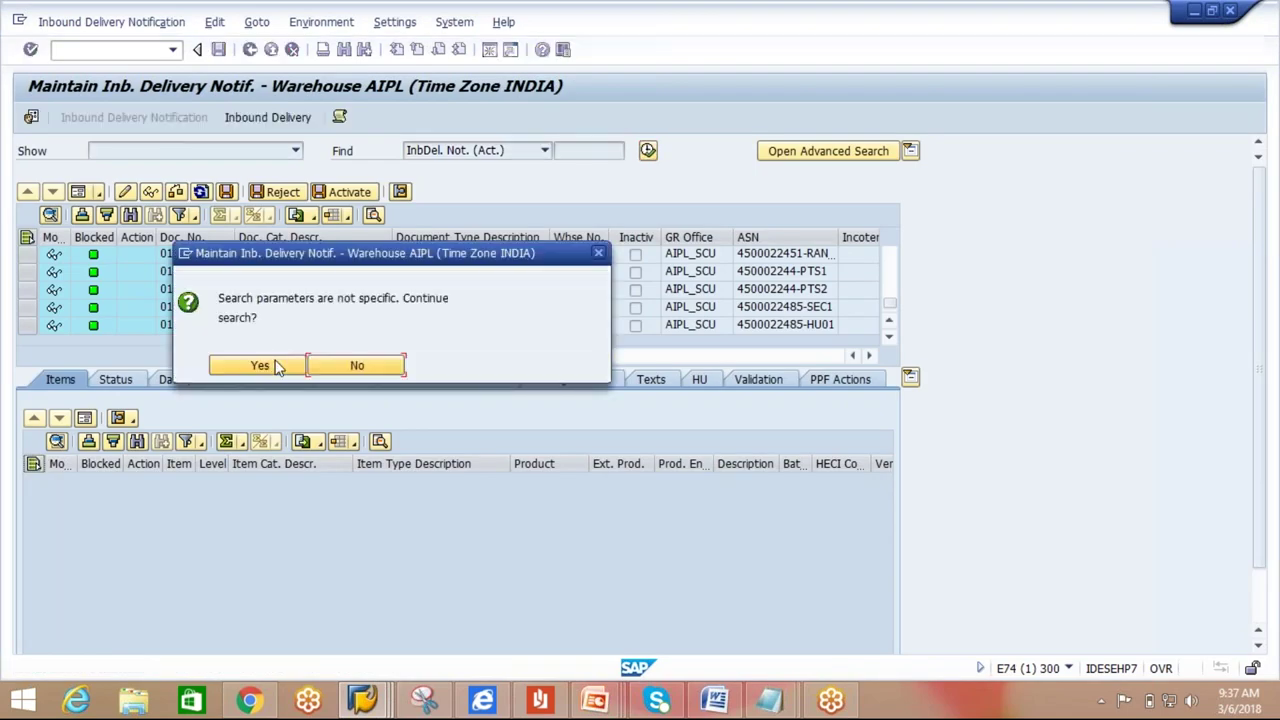
key(Return)
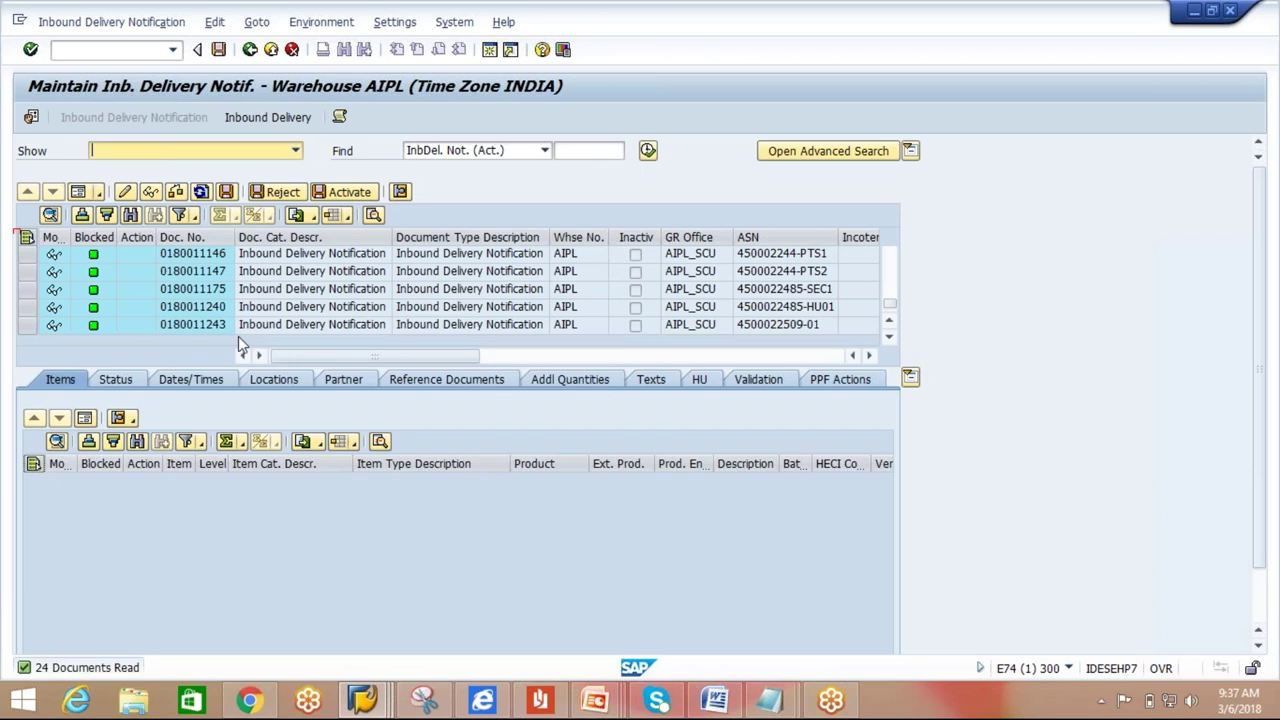
click(218, 324)
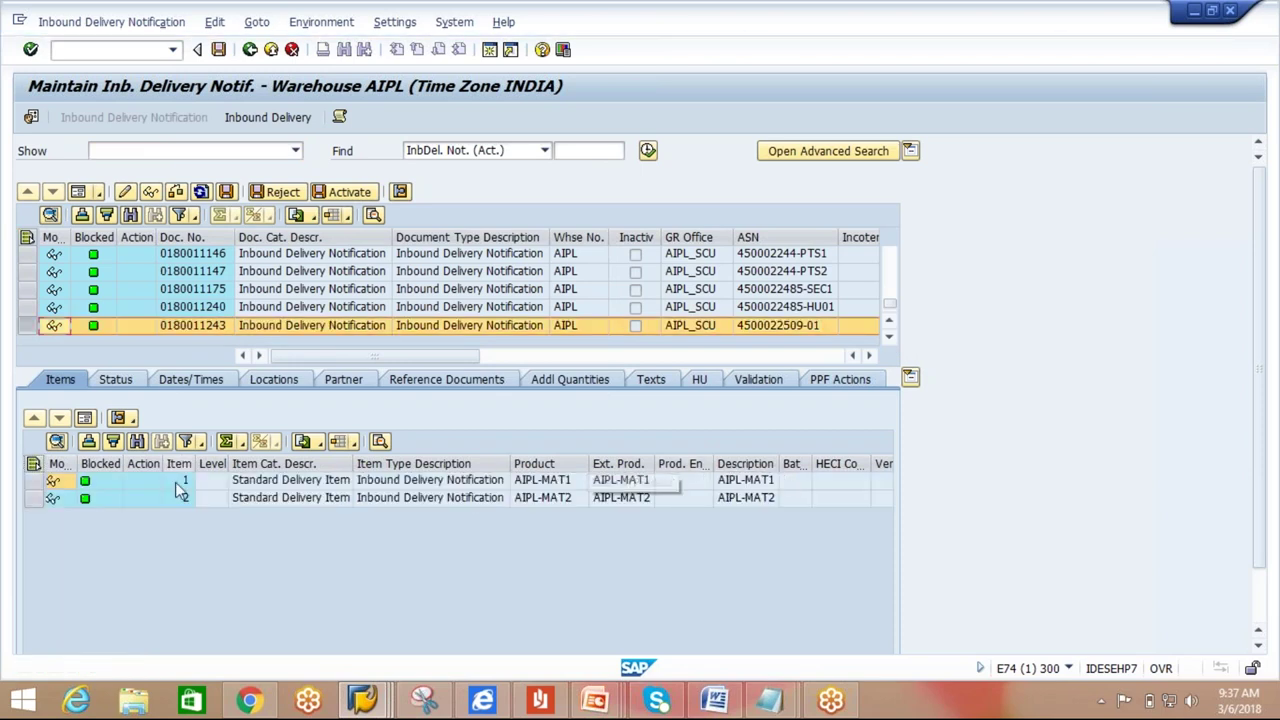
Show the notification's handling units and examine the items packed in the first and second AIPL-CARTON.
click(701, 382)
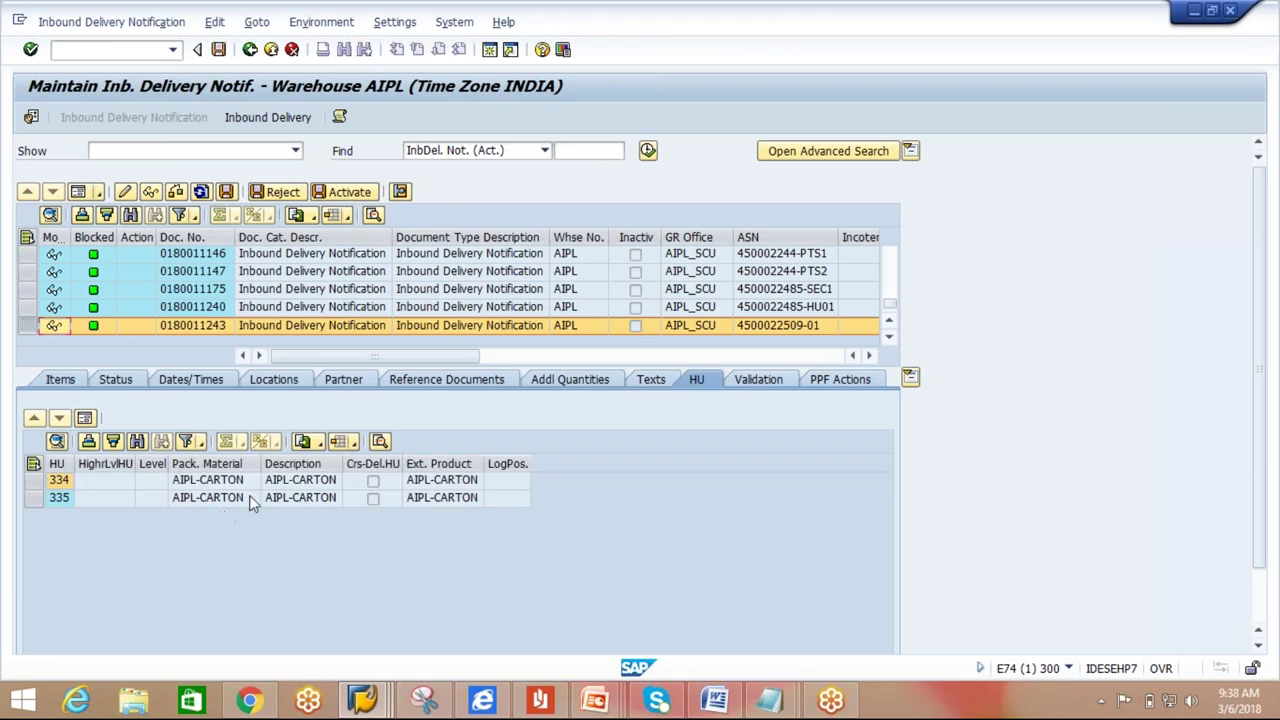
drag(1260, 368, 1258, 527)
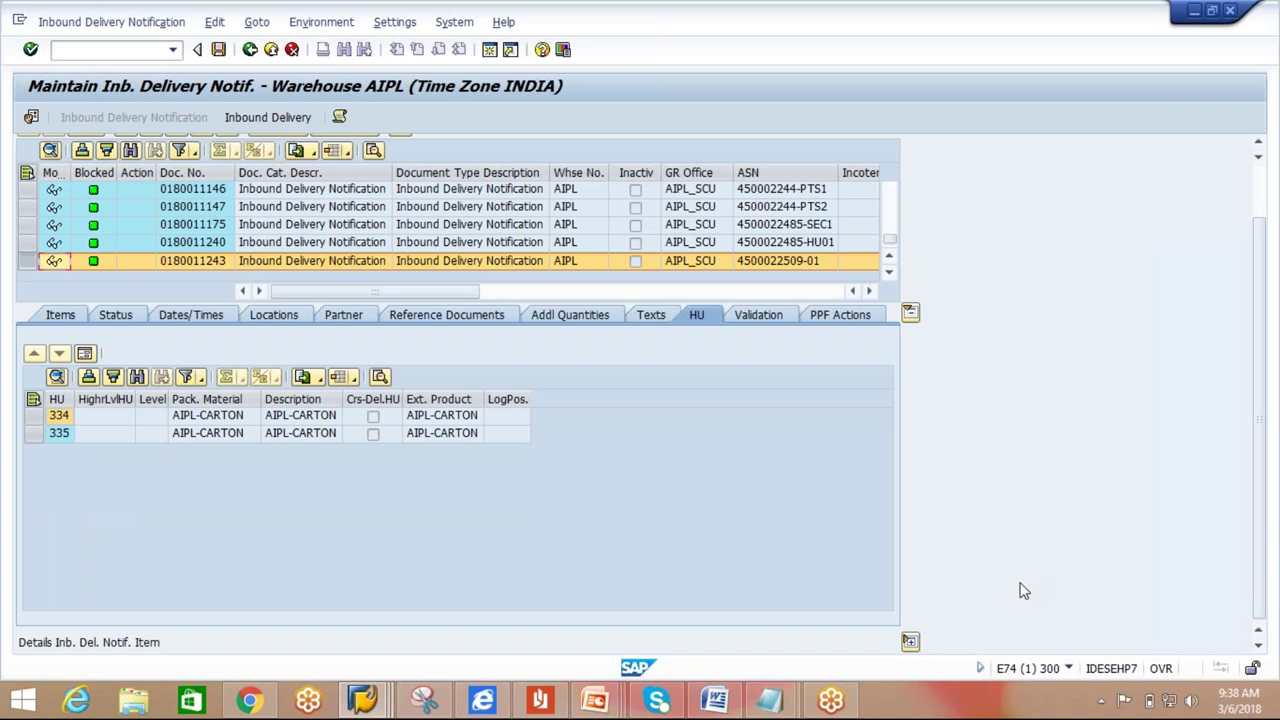
click(910, 641)
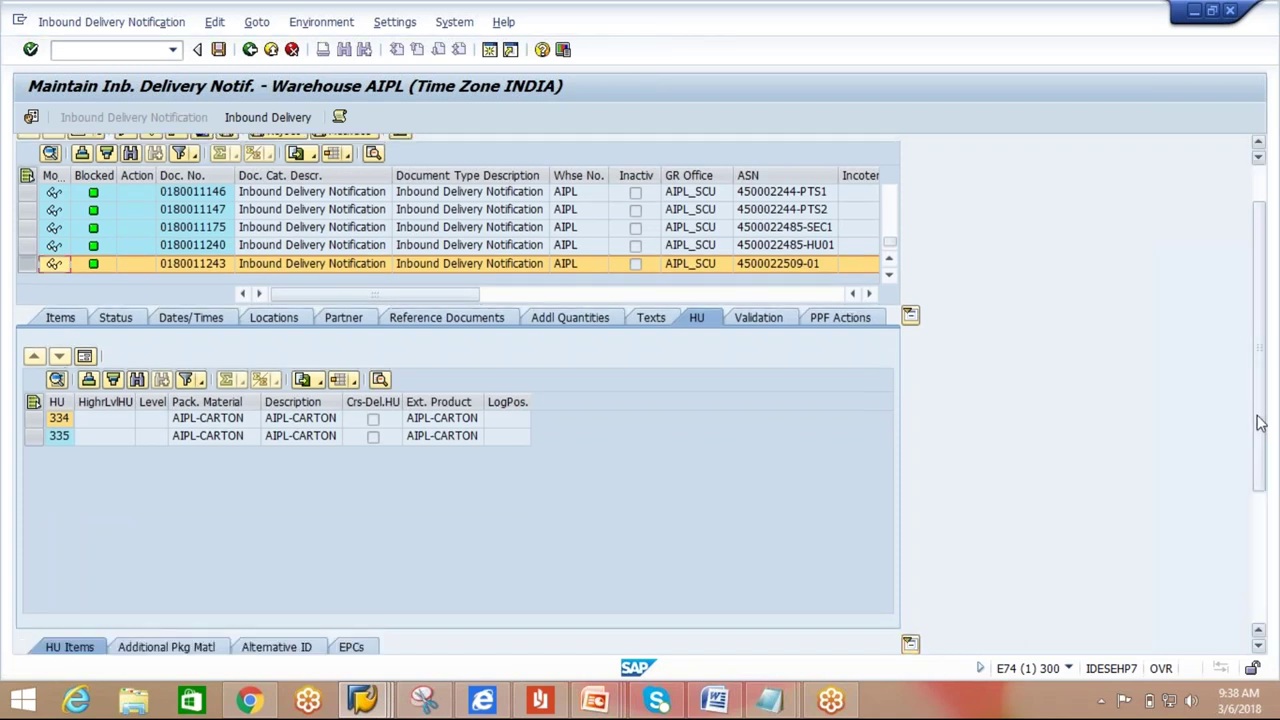
drag(1257, 471, 1254, 409)
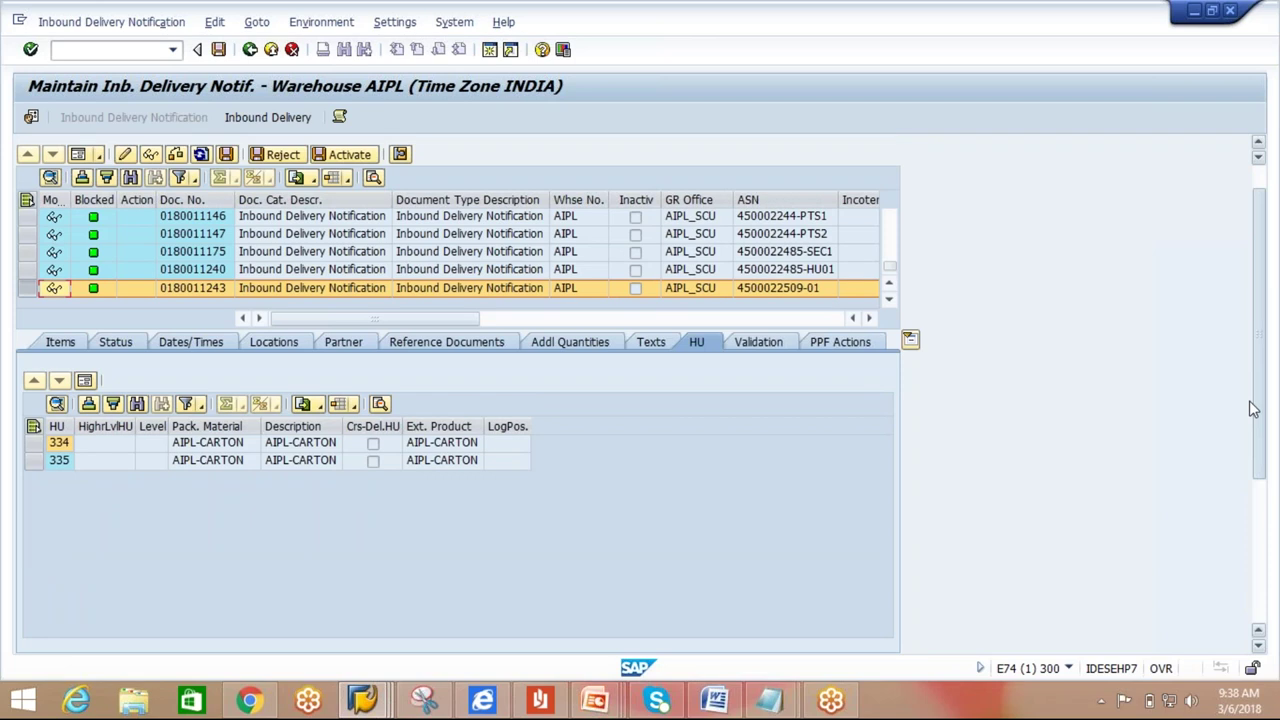
drag(1254, 409, 1260, 534)
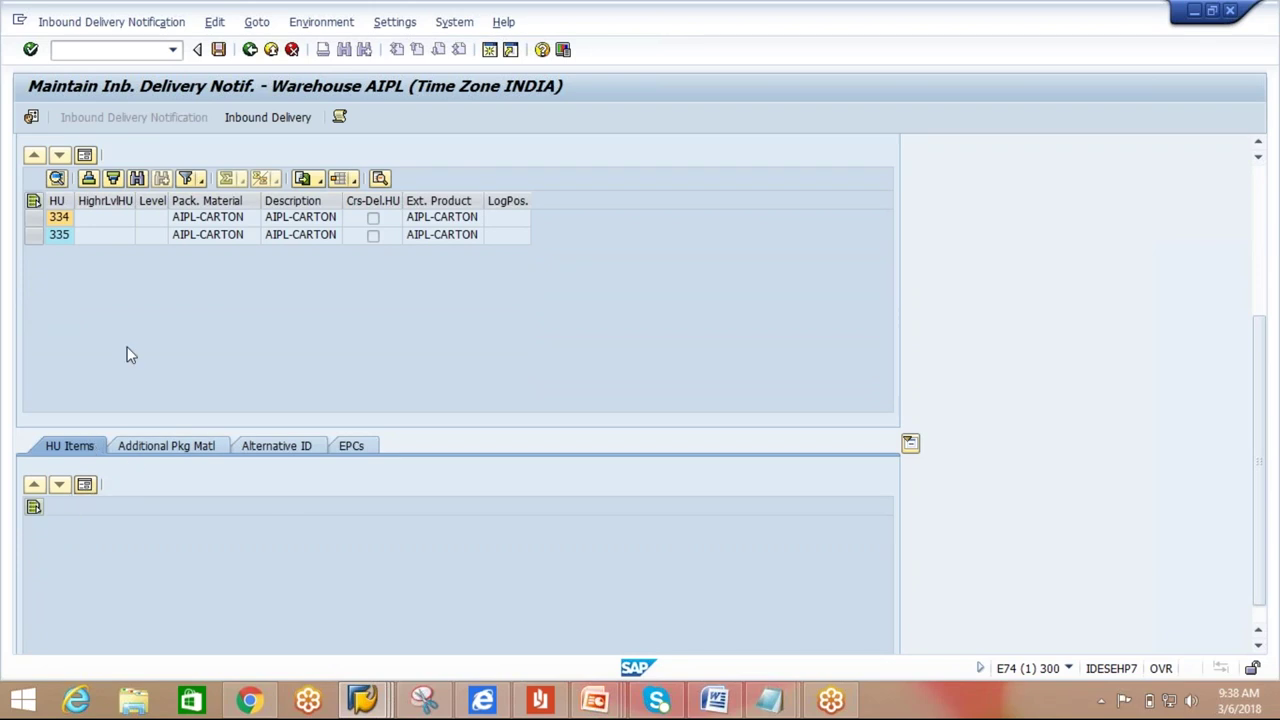
double_click(59, 216)
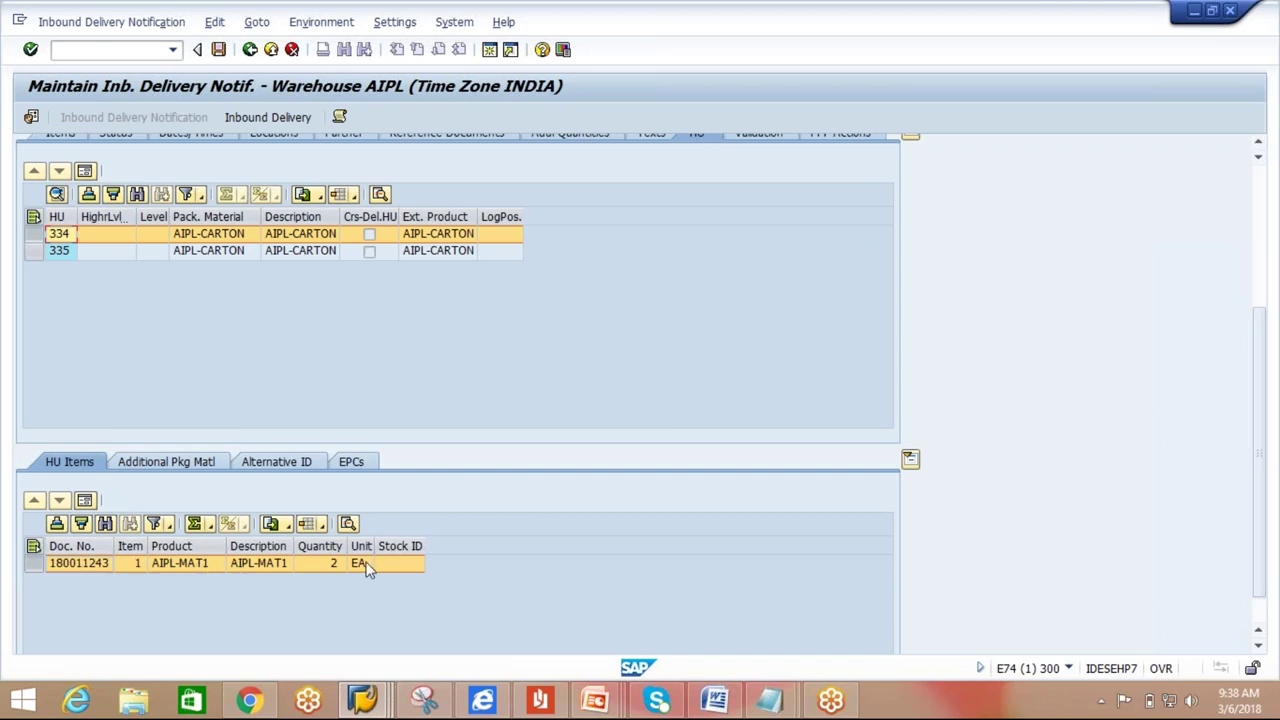
click(60, 250)
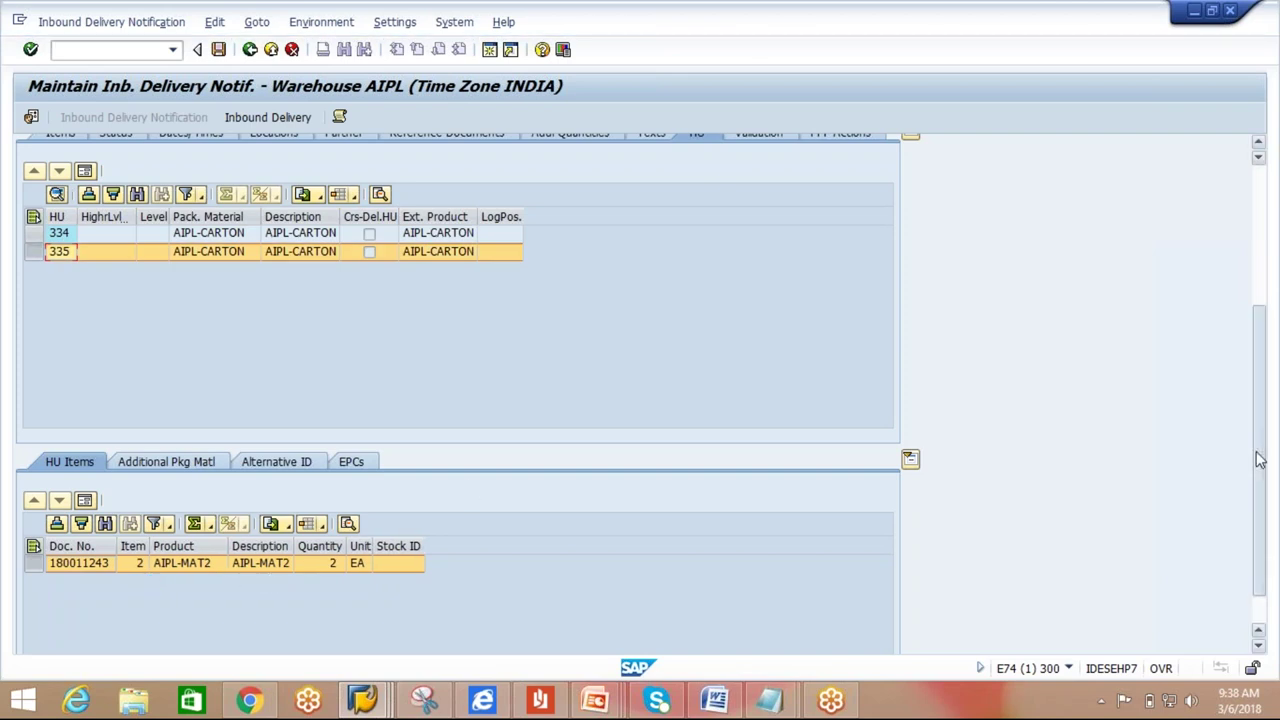
Open the inbound delivery belonging to the selected notification and show its handling units.
scroll(1266, 428, up, 1)
scroll(1266, 428, up, 3)
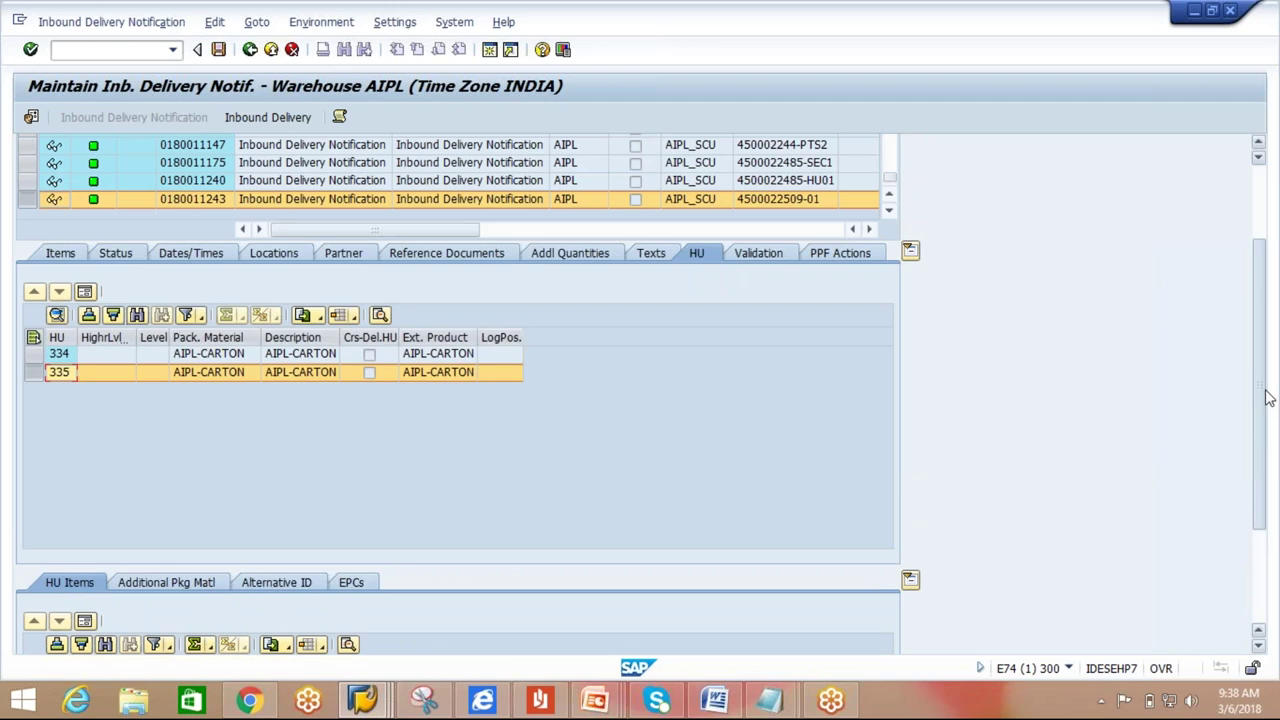
scroll(1266, 378, up, 1)
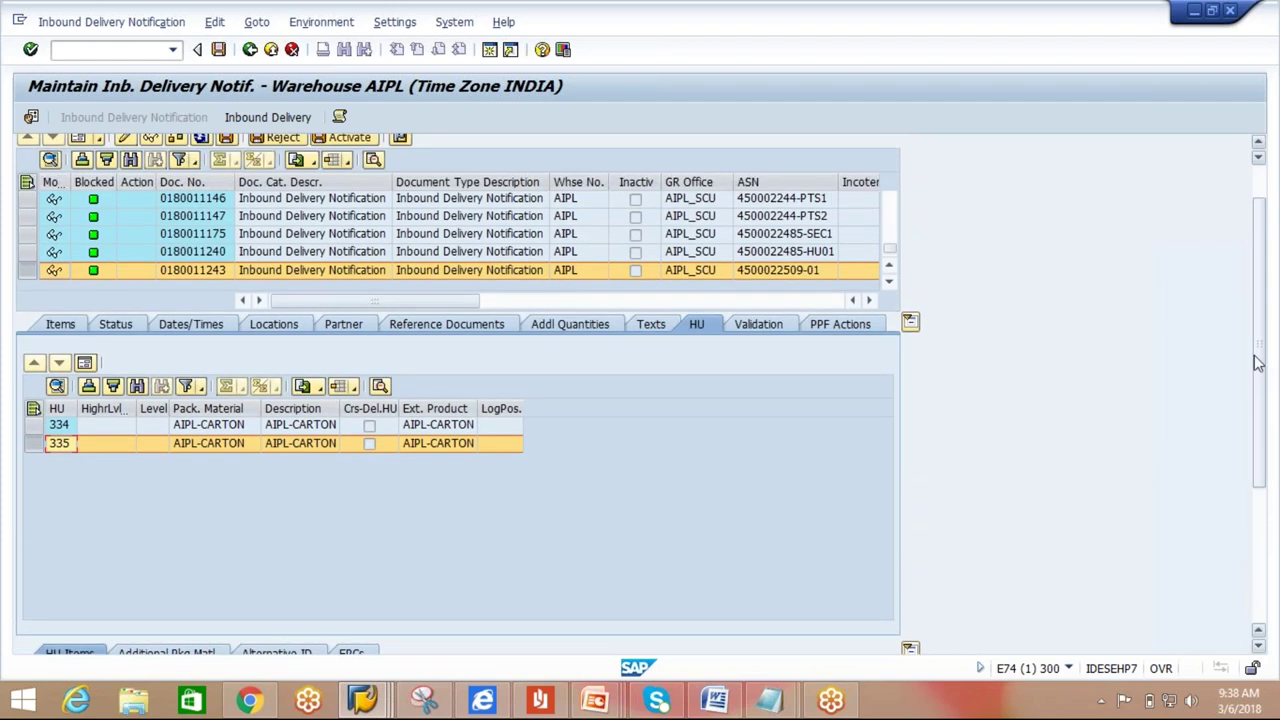
scroll(1258, 363, up, 2)
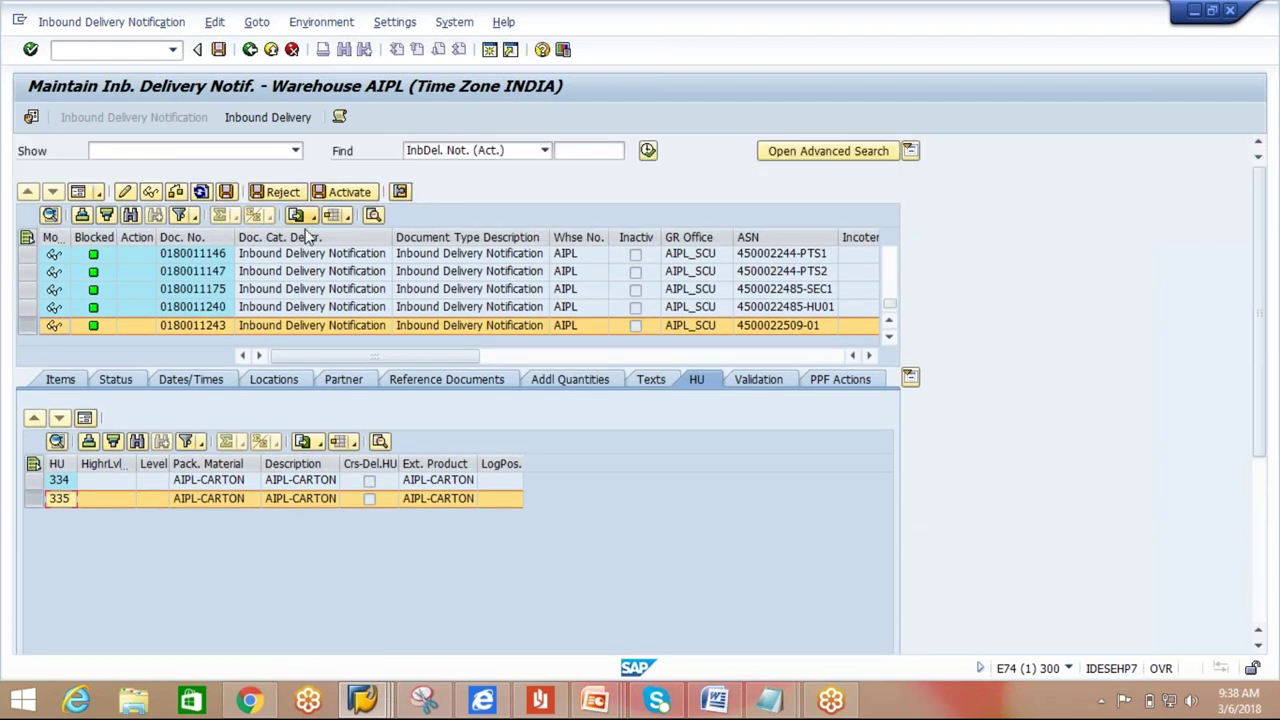
click(271, 121)
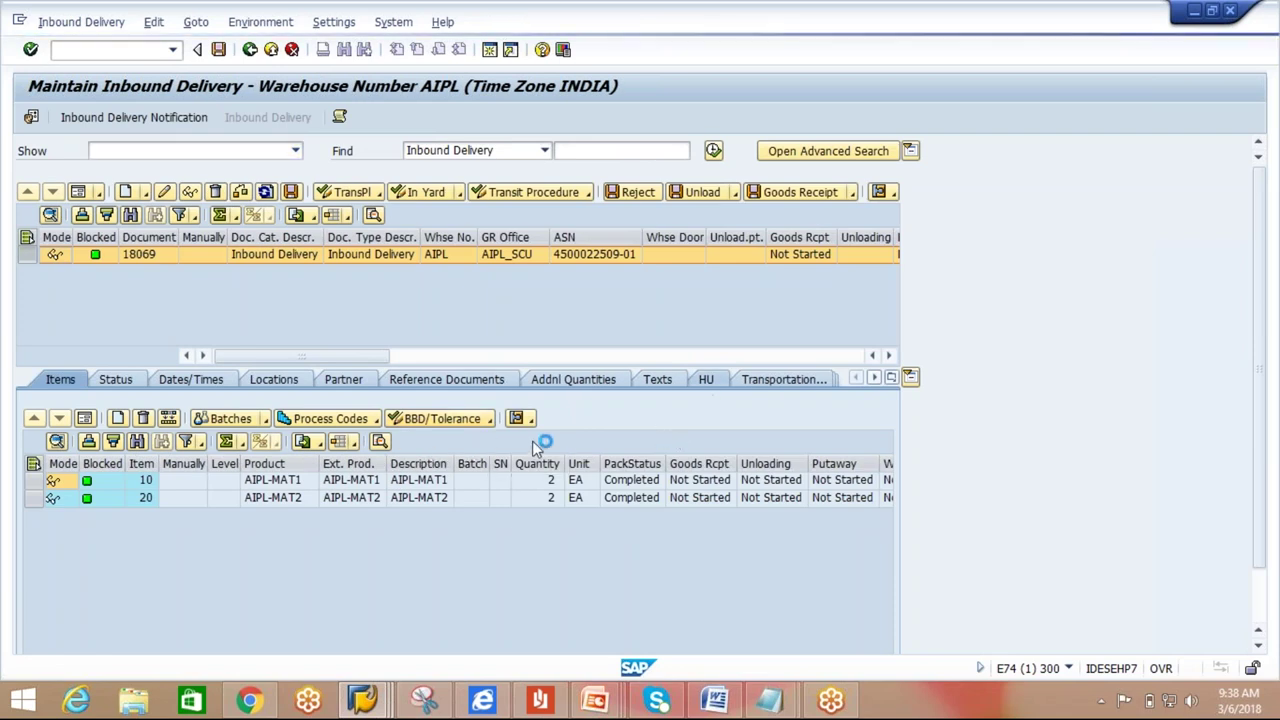
click(706, 379)
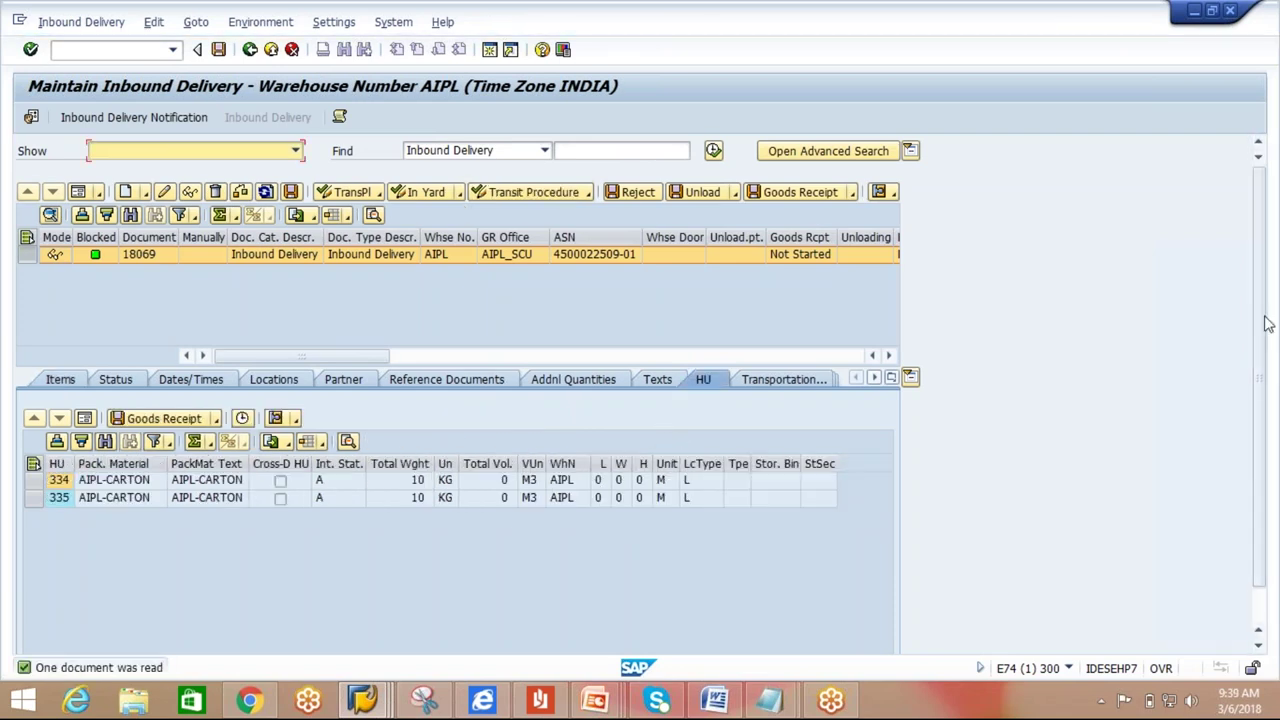
scroll(1257, 470, down, 1)
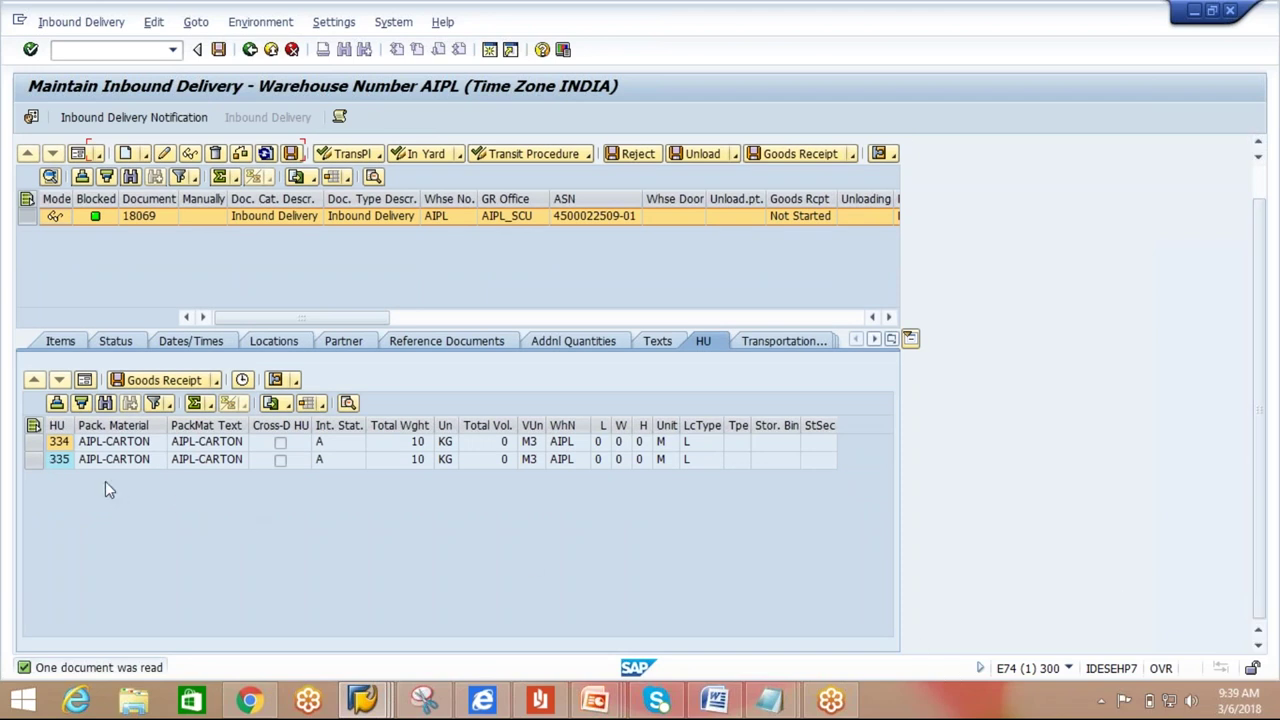
Try to display the contents of the first AIPL-CARTON handling unit, and decline the detailed error description.
click(34, 442)
click(112, 446)
click(57, 443)
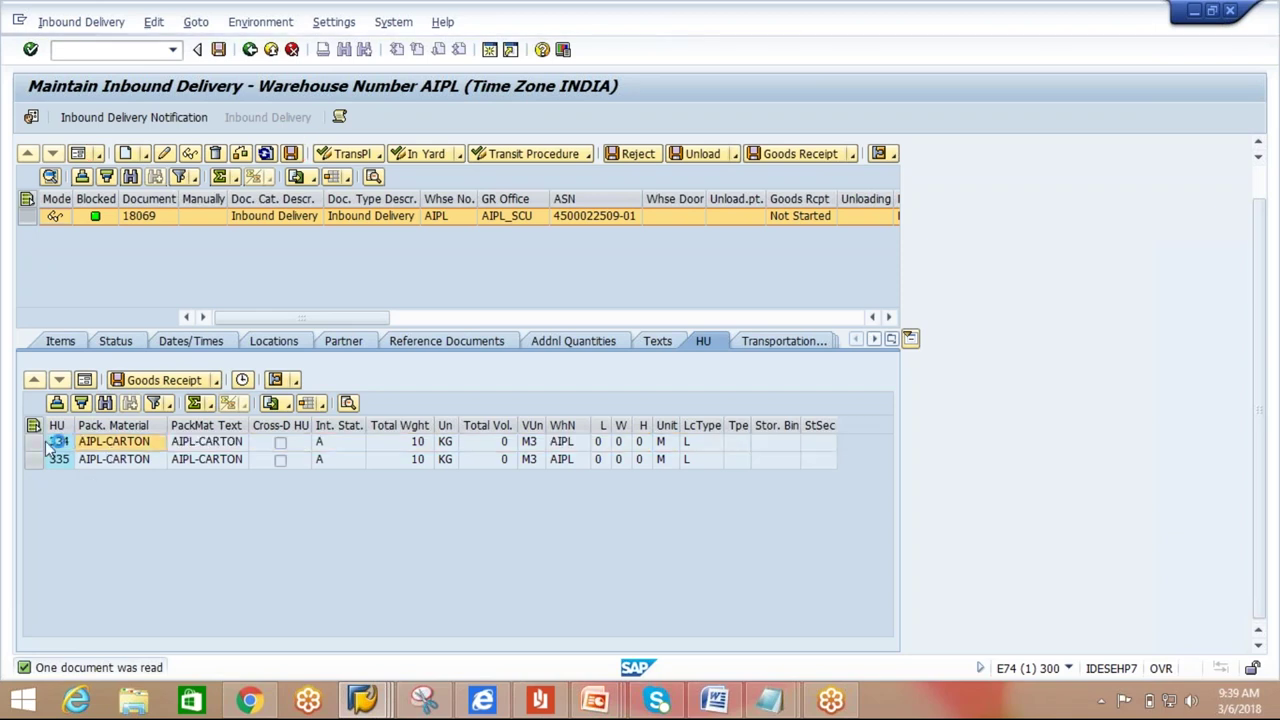
click(44, 446)
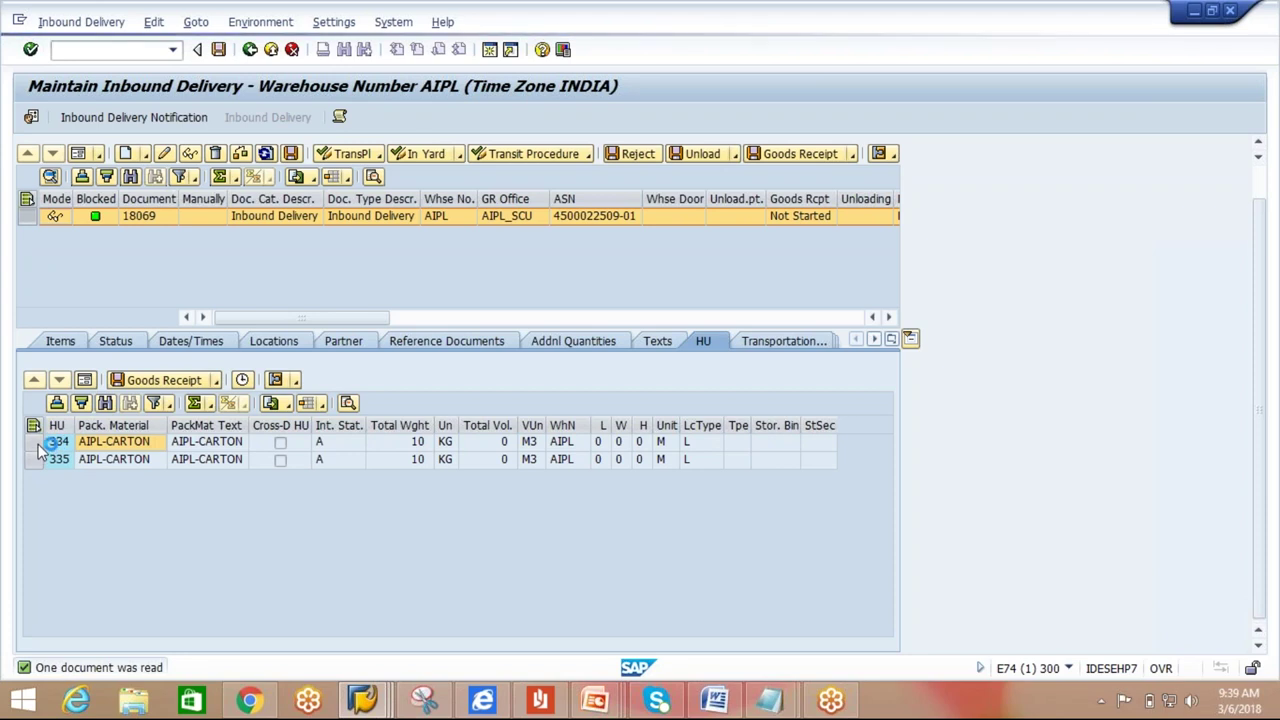
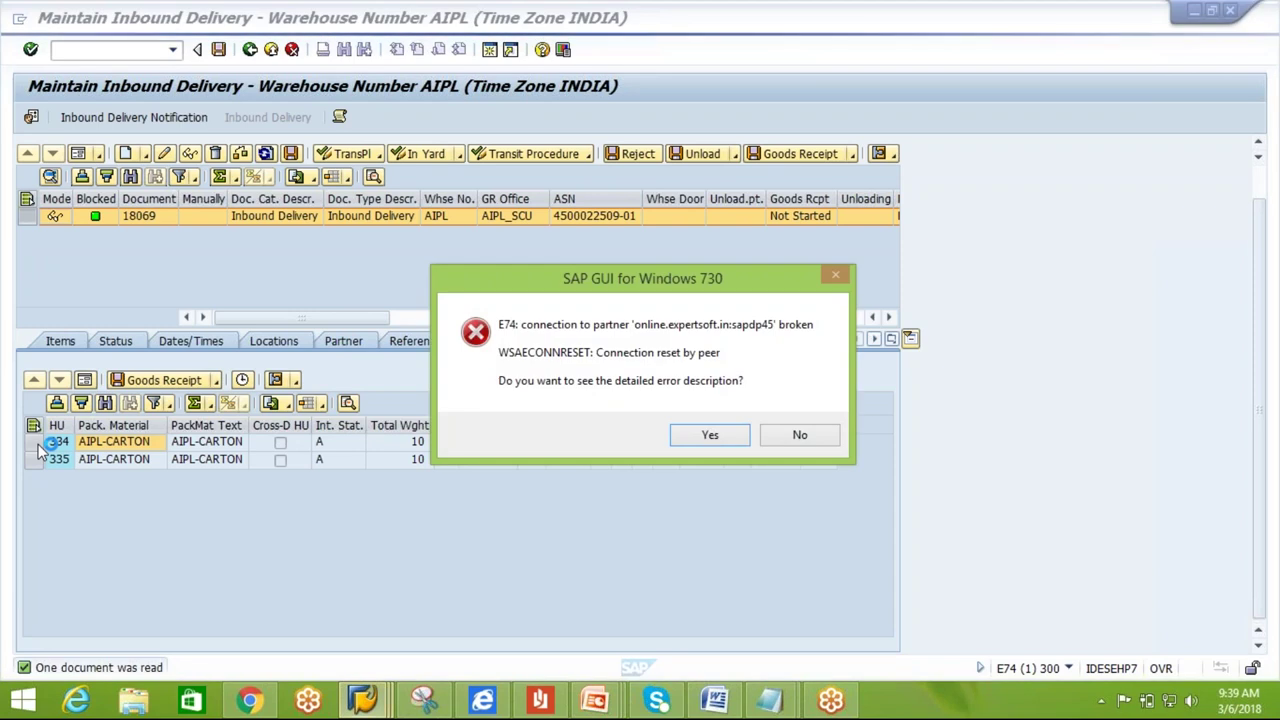
click(800, 434)
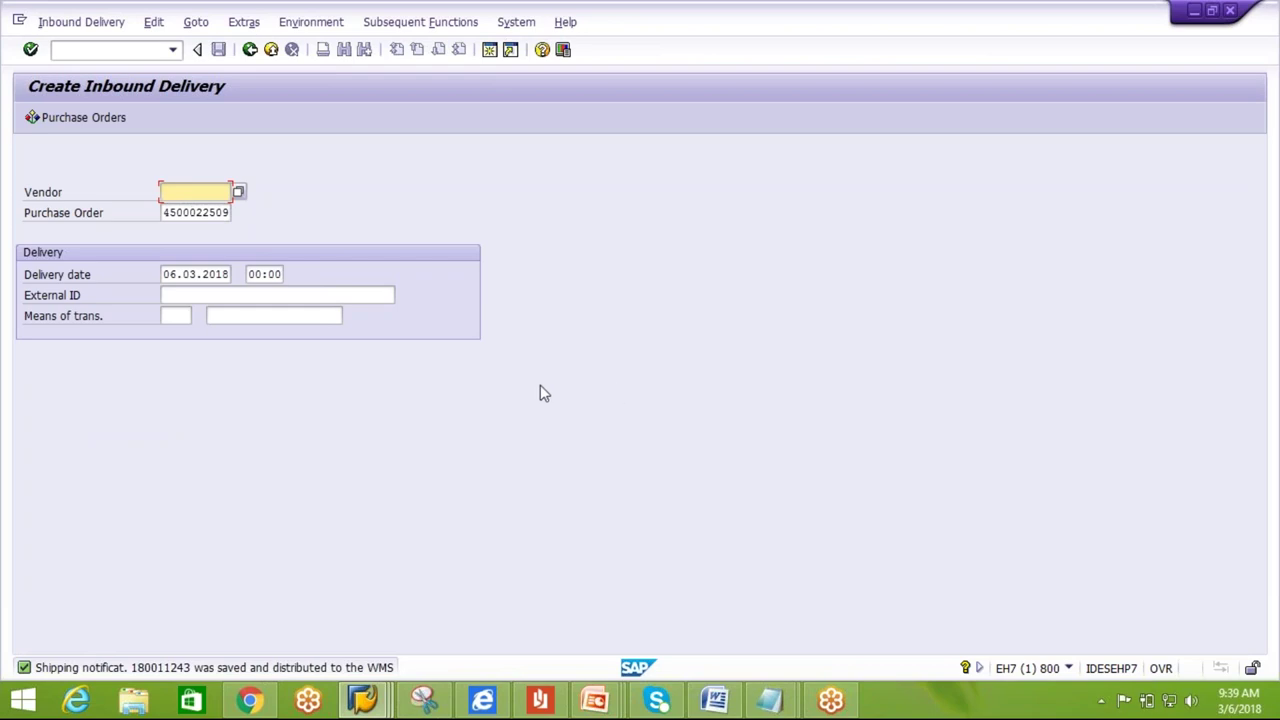
Switch to SAP Logon and open the EWM-EXT connection.
click(1078, 33)
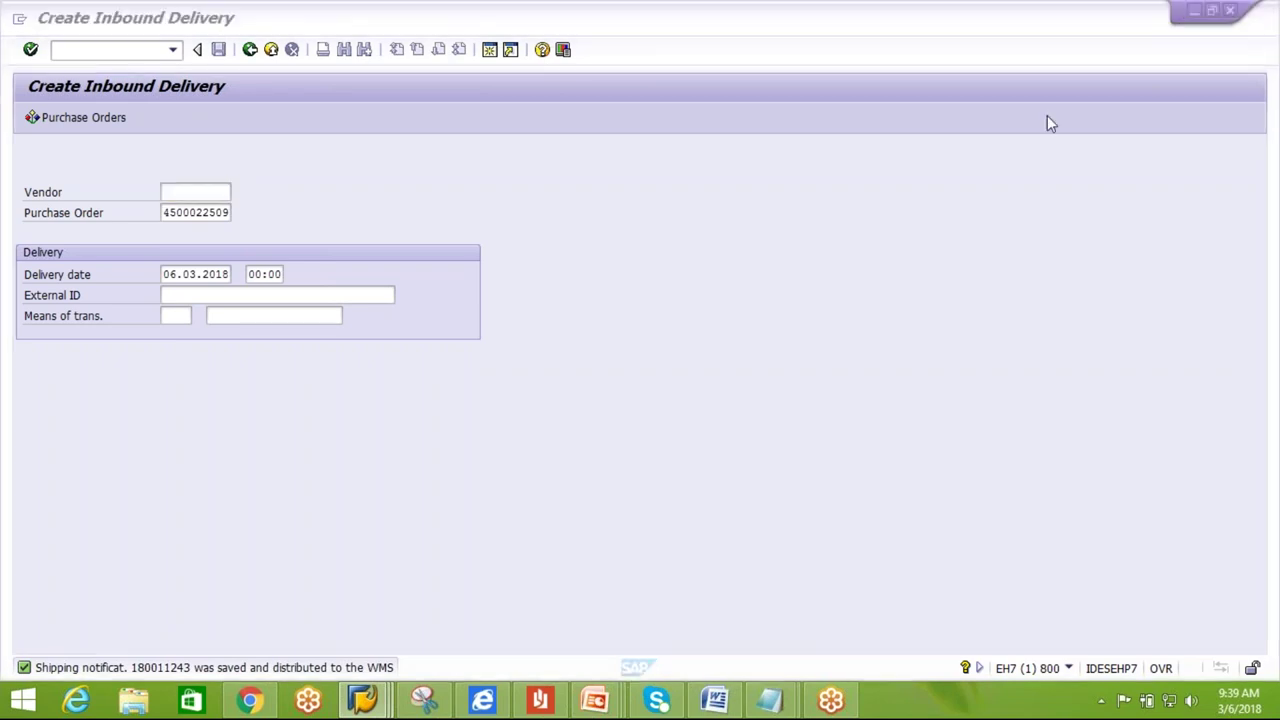
mouse_move(362, 700)
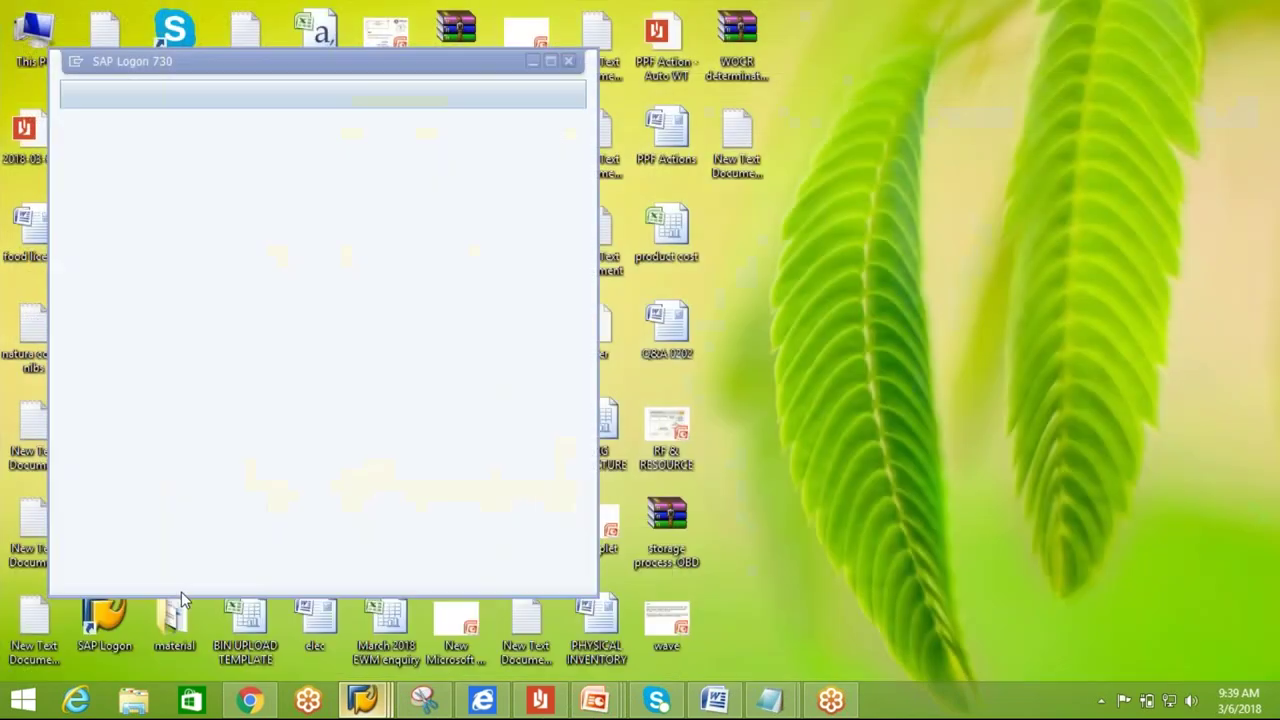
click(176, 592)
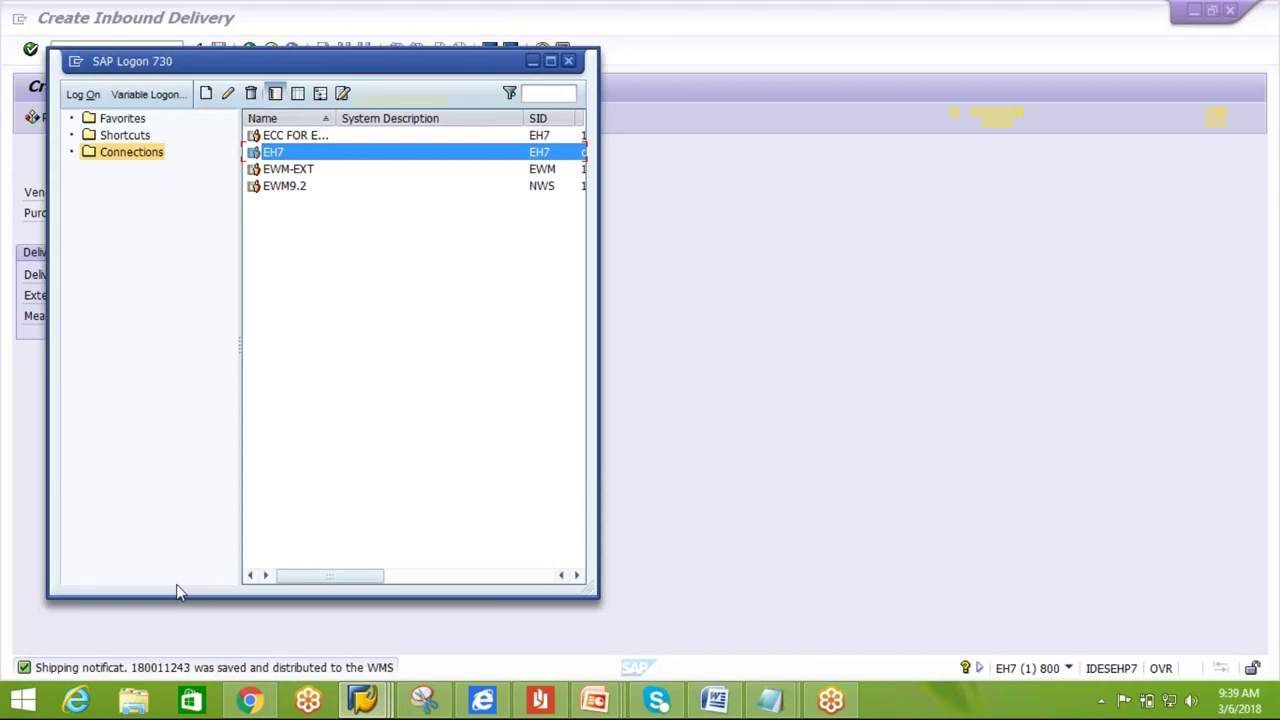
click(303, 170)
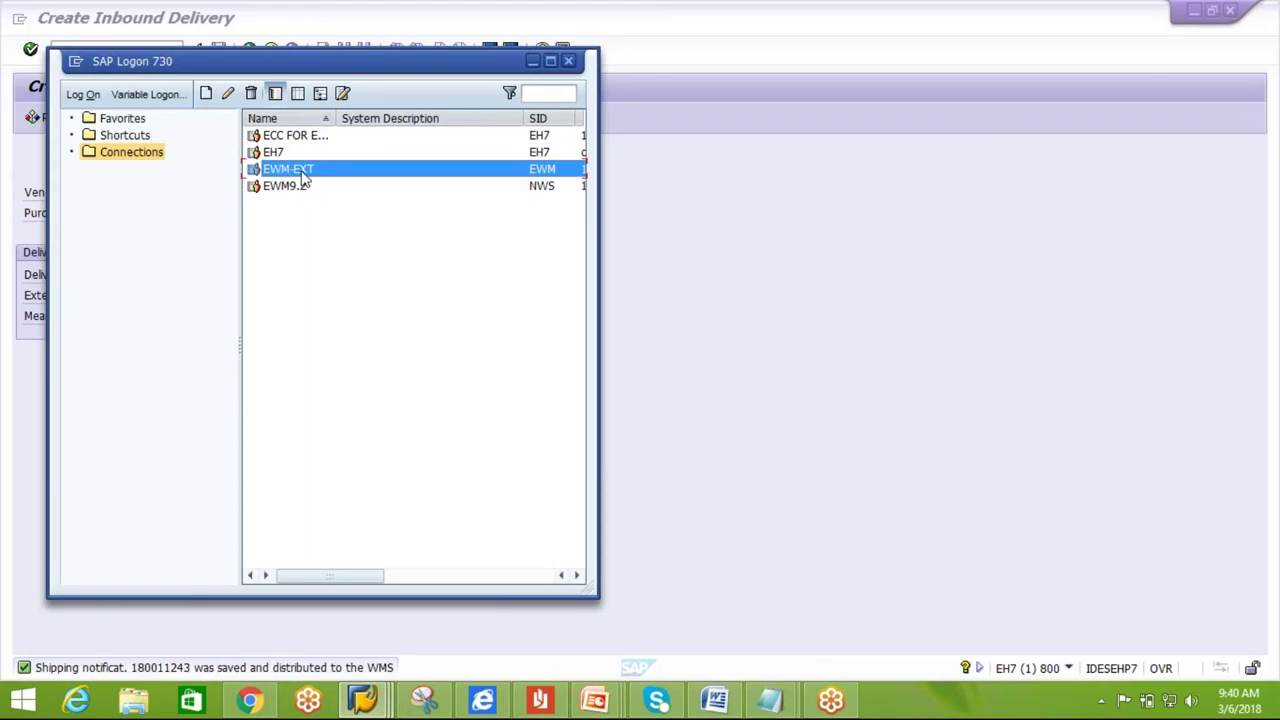
double_click(303, 170)
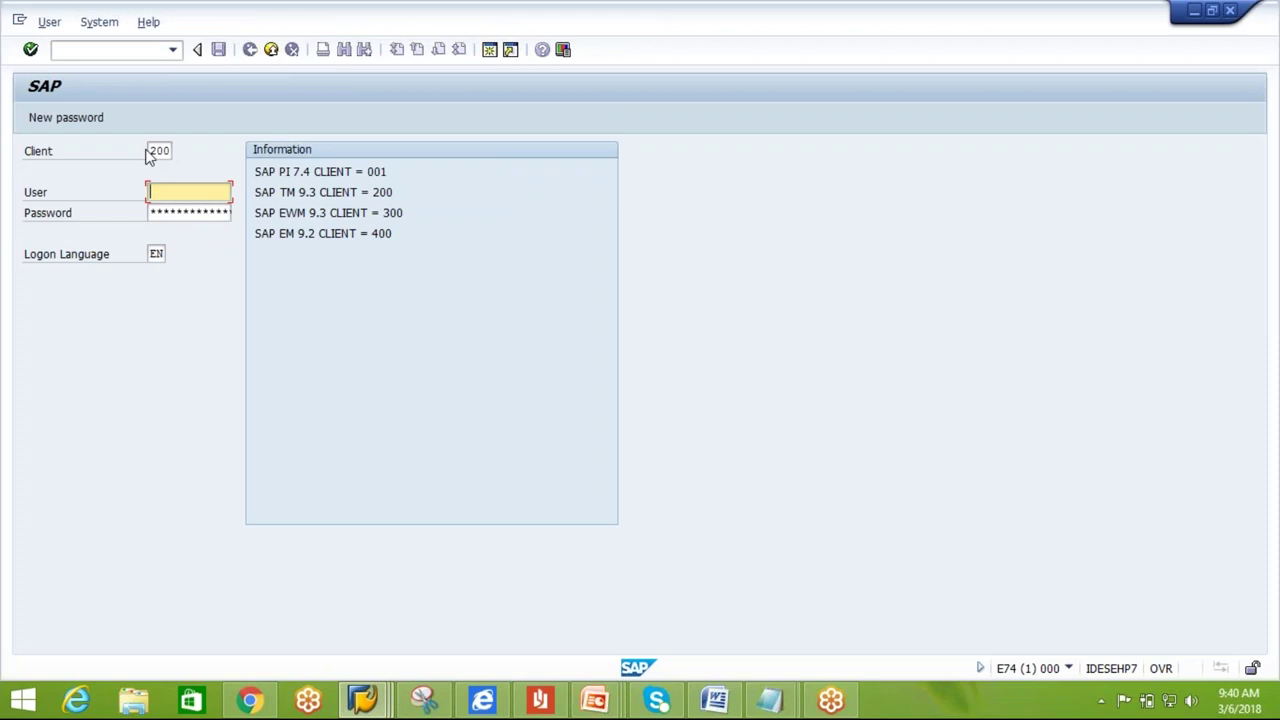
Log on to client 300 with the account's user name and password.
key(BackSpace)
key(Down)
key(Return)
click(182, 193)
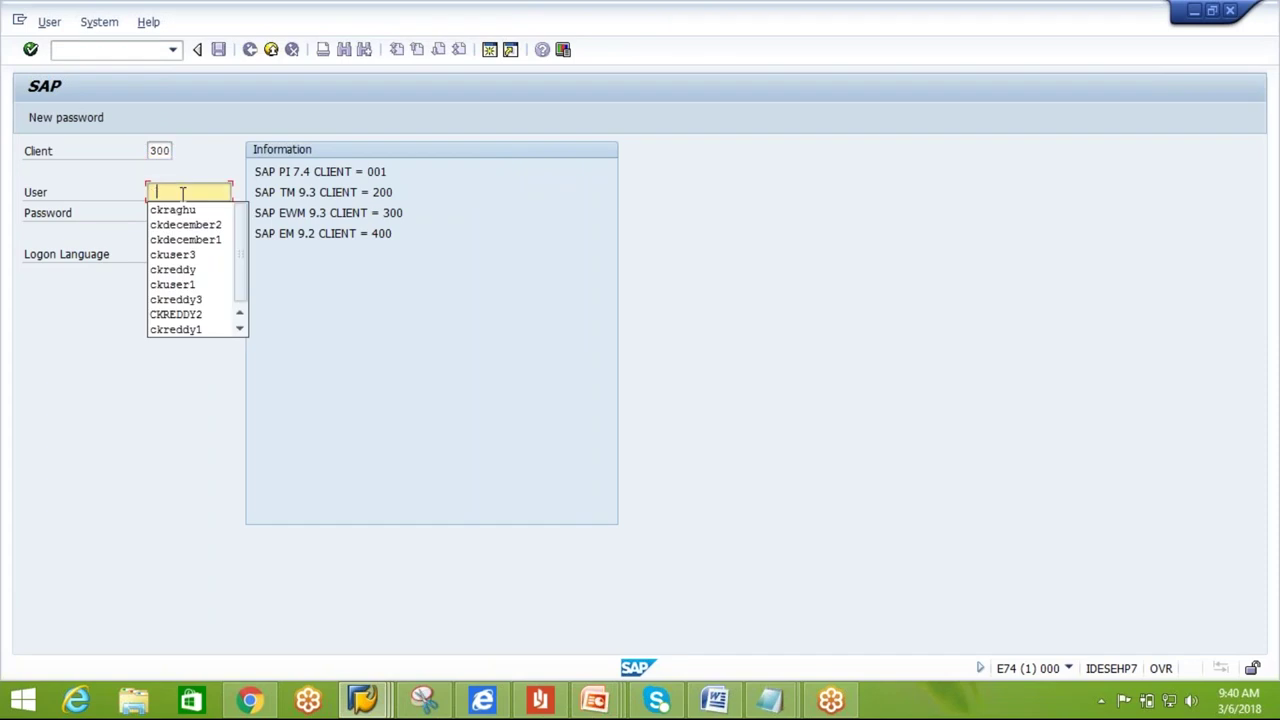
click(173, 210)
key(Tab)
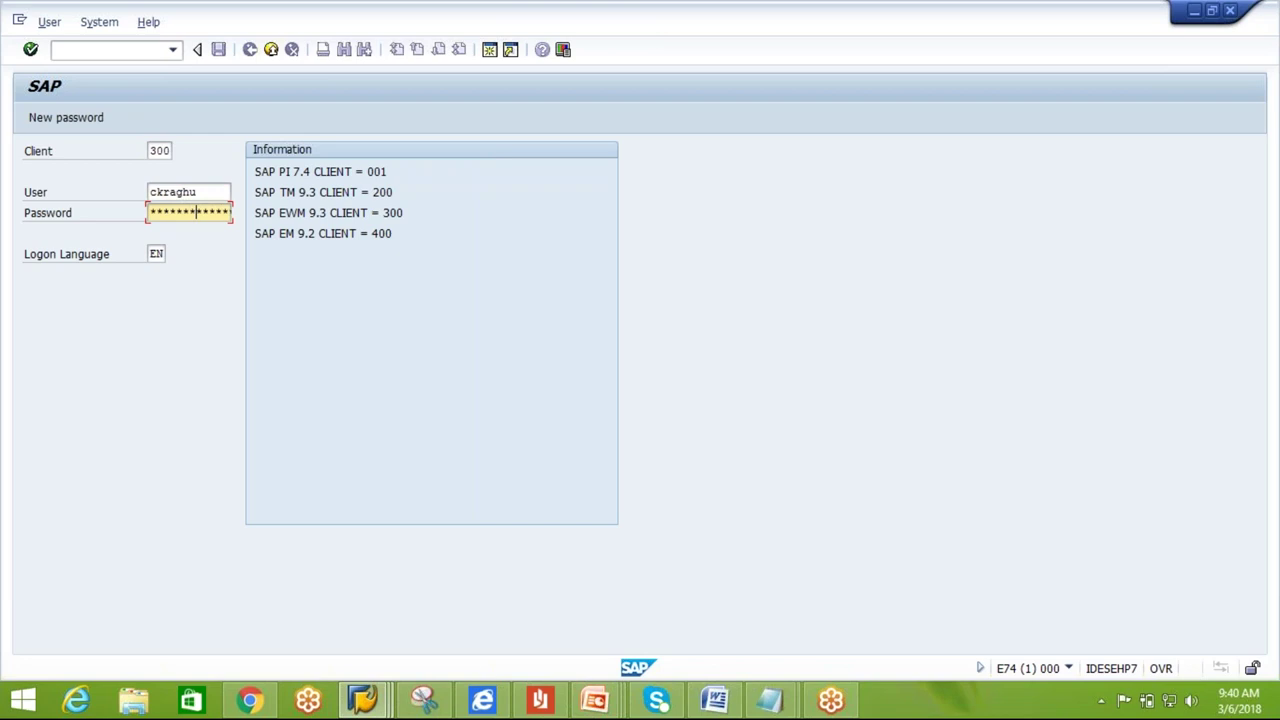
key(Return)
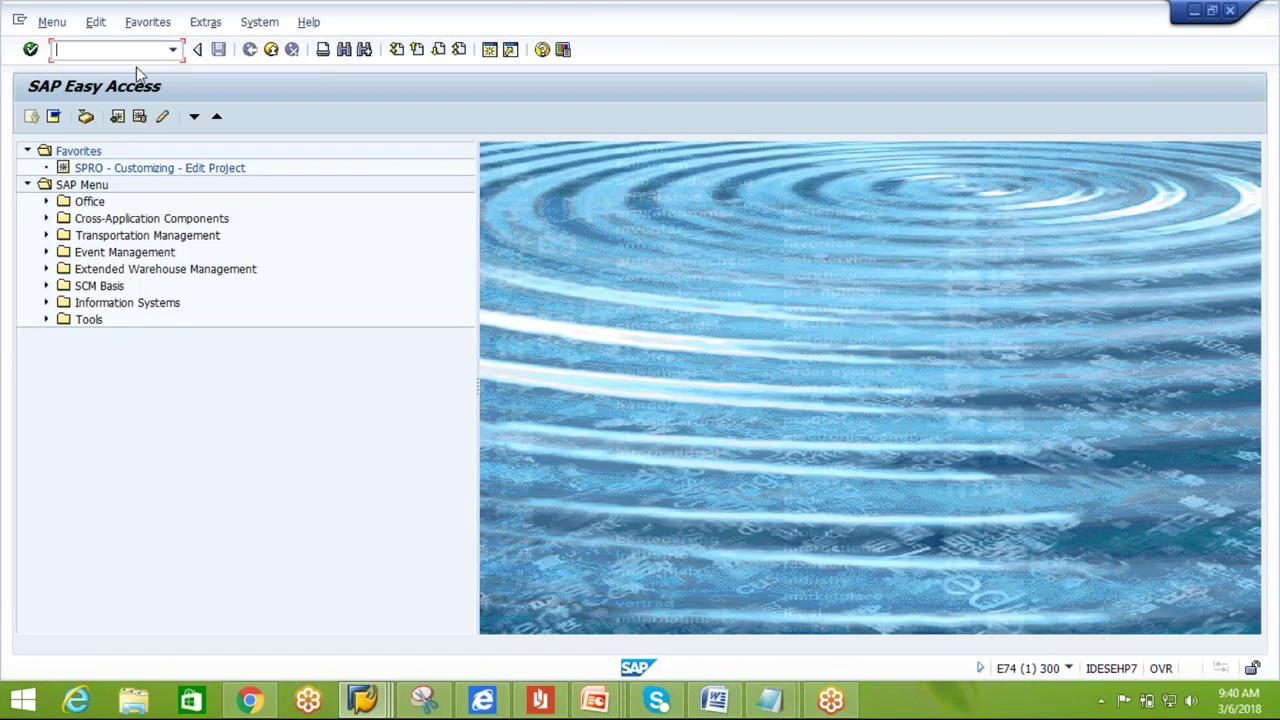
Open /SCWM/IDN - Maintain Inbound Delivery Notification from Extended Warehouse Management's inbound delivery processing.
click(46, 270)
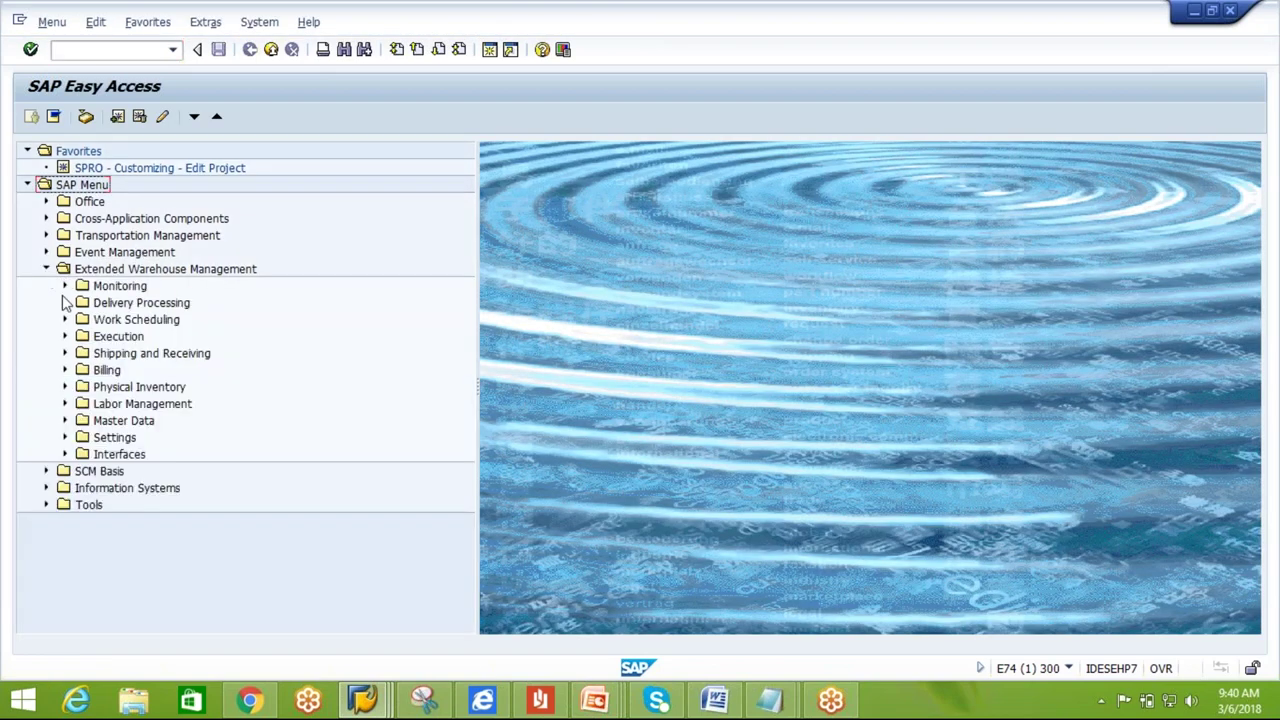
click(65, 302)
click(84, 319)
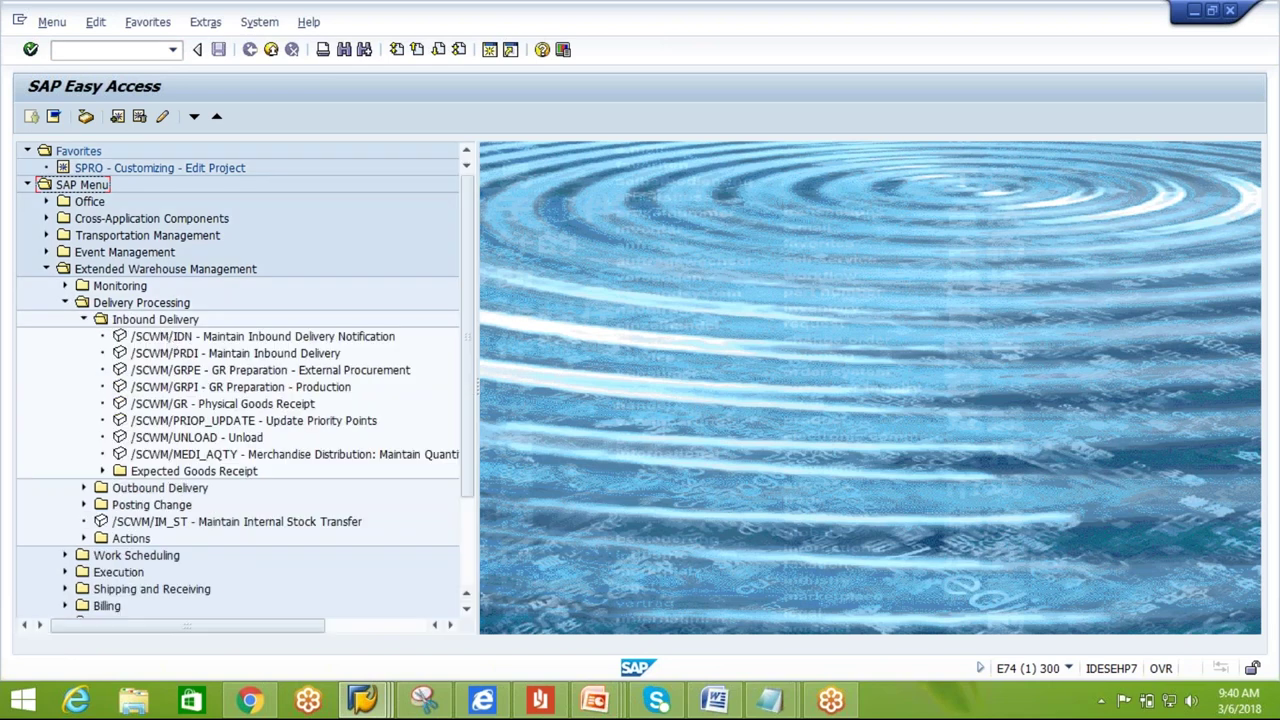
double_click(168, 337)
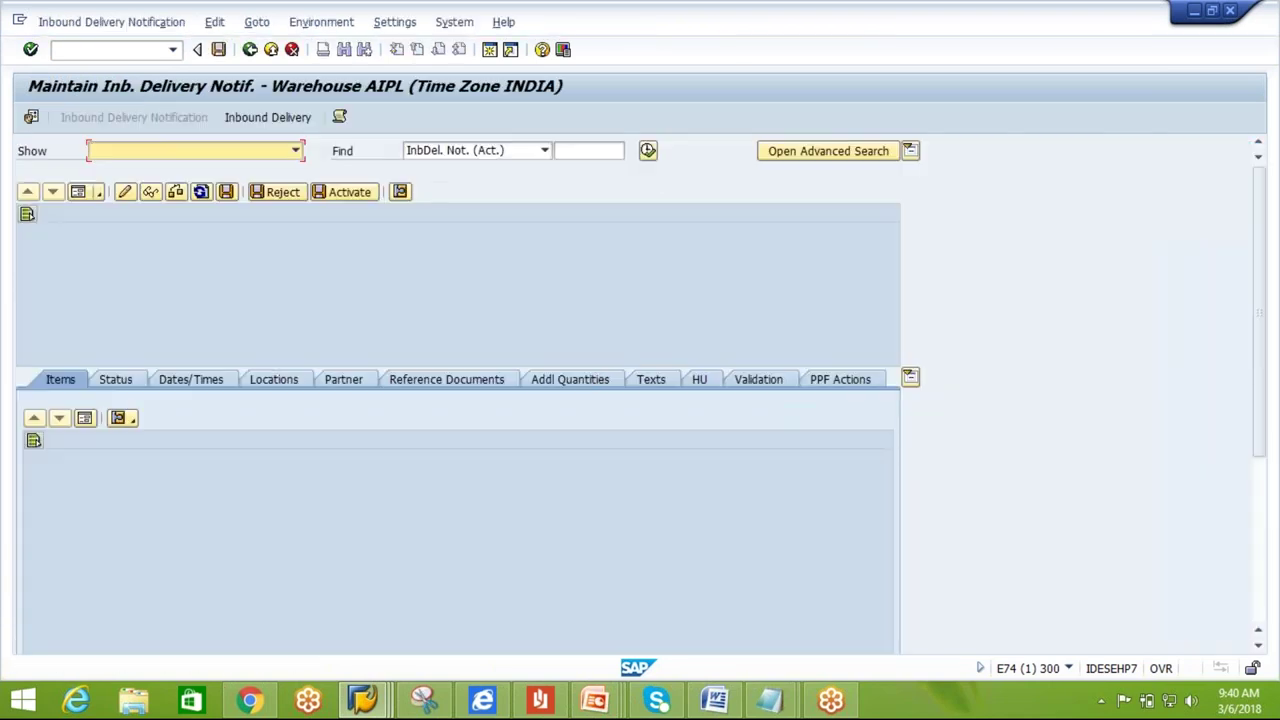
Search all active inbound delivery notifications without criteria and show the items of the newest one, whose ASN ends in -01.
click(648, 150)
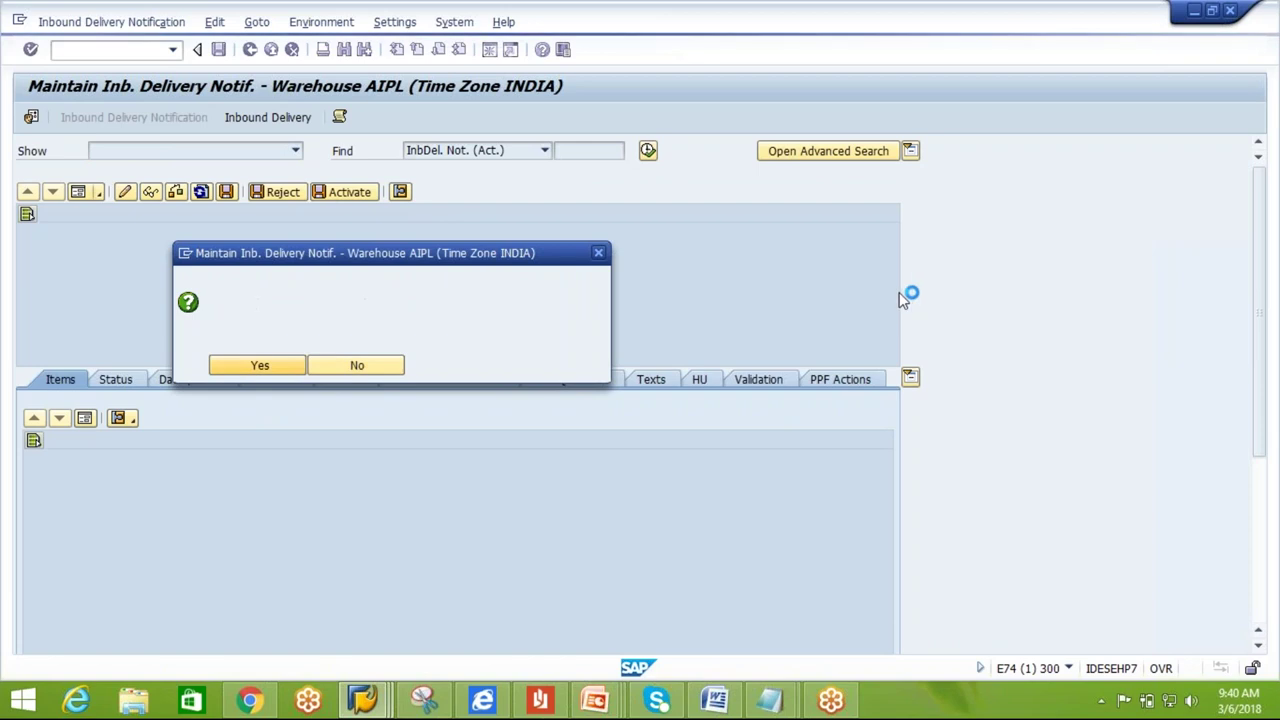
scroll(387, 340, down, 6)
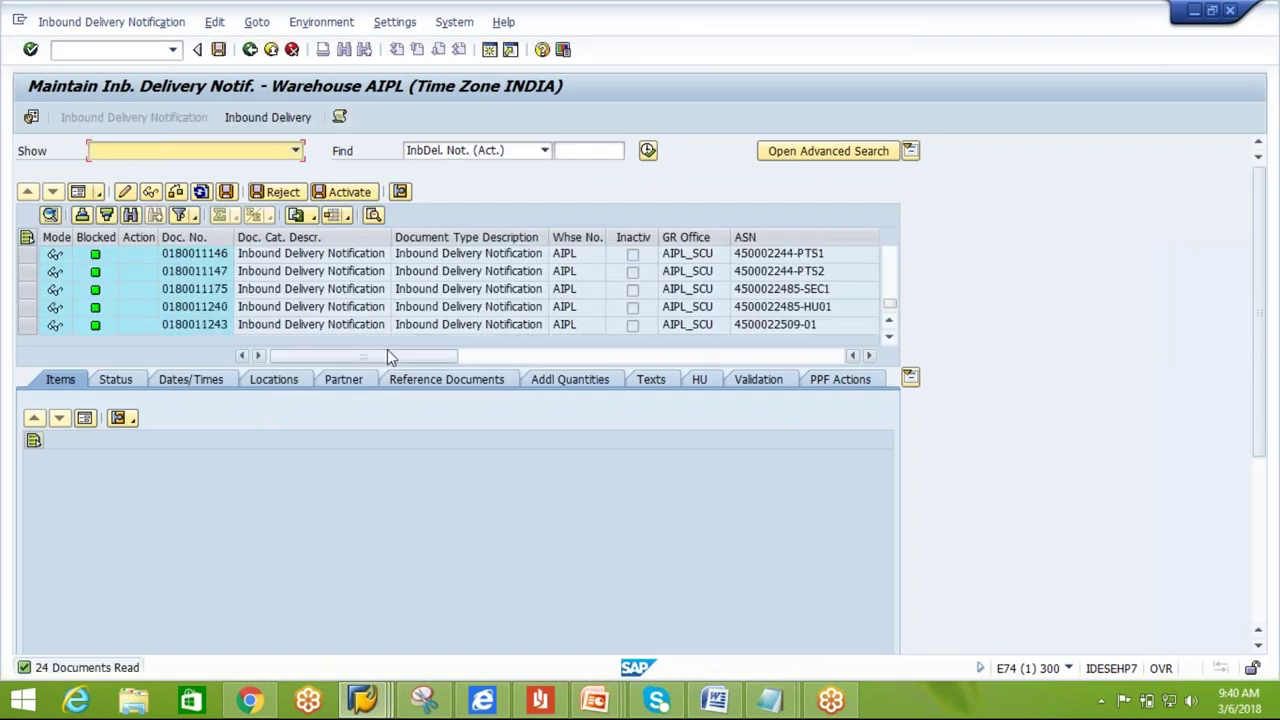
click(204, 333)
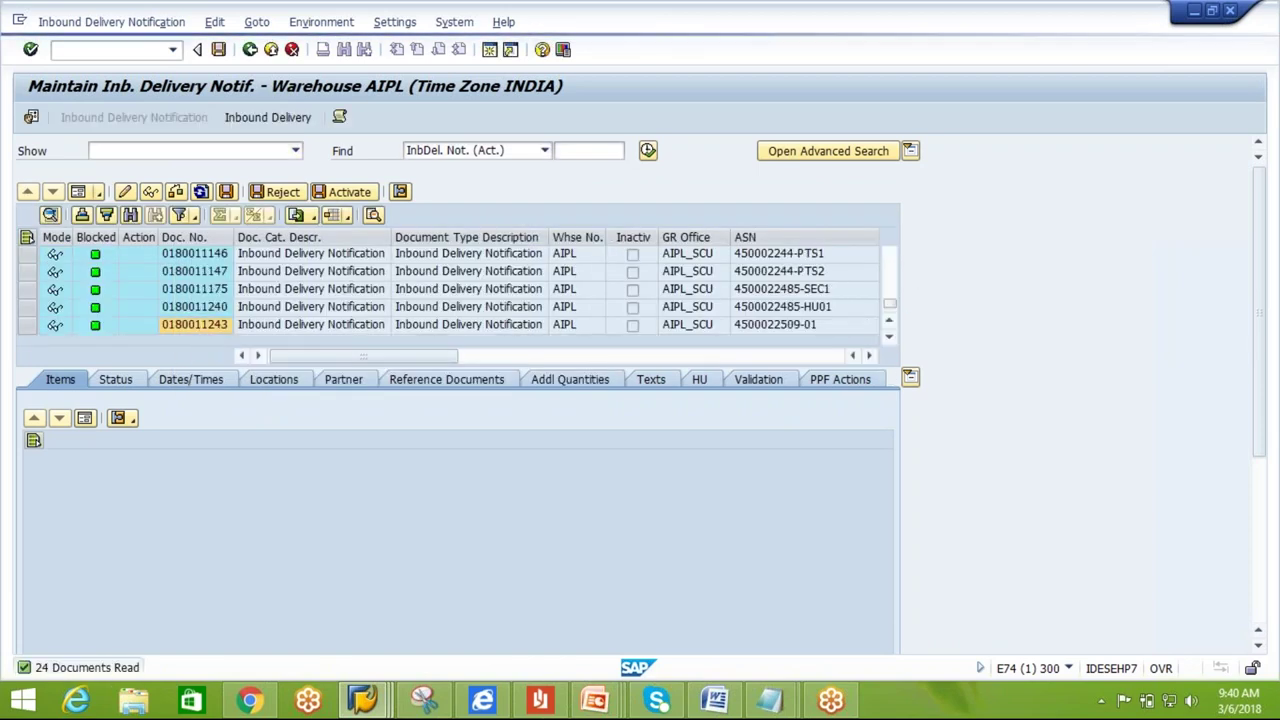
click(54, 325)
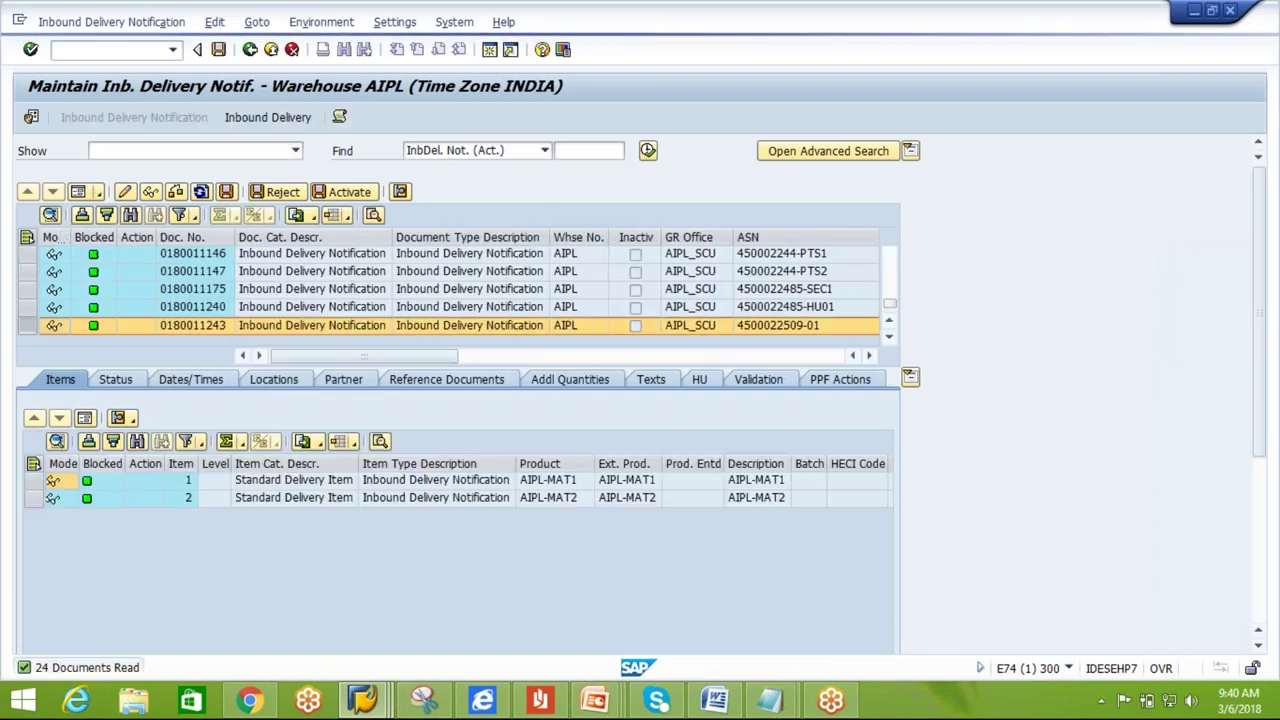
Open the warehouse inbound delivery for this notification, show its handling units and select the first AIPL-CARTON.
click(288, 119)
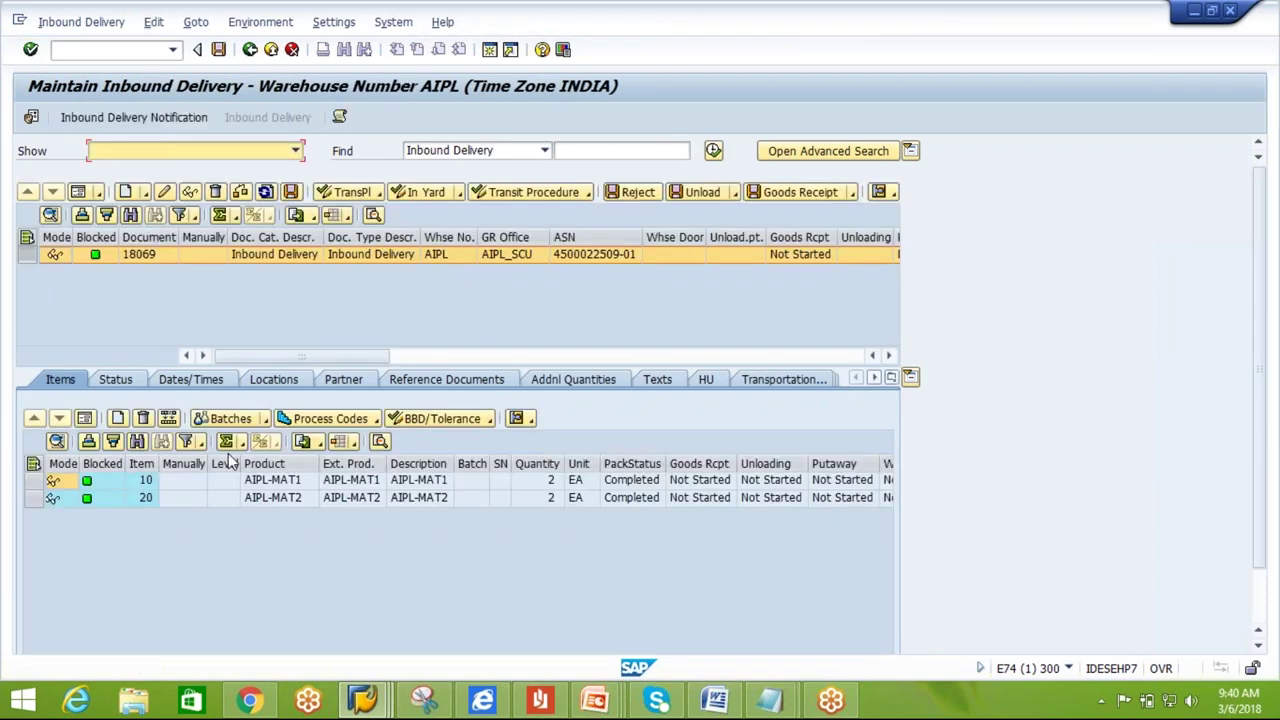
click(708, 380)
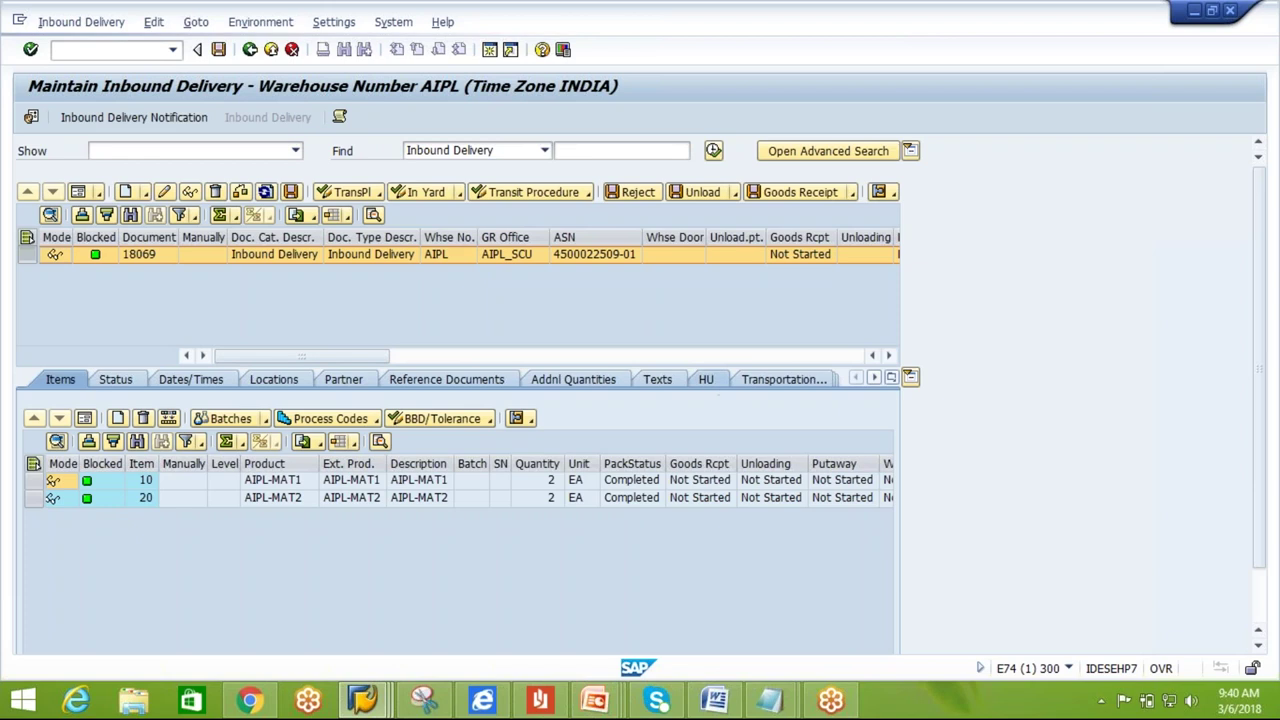
click(56, 482)
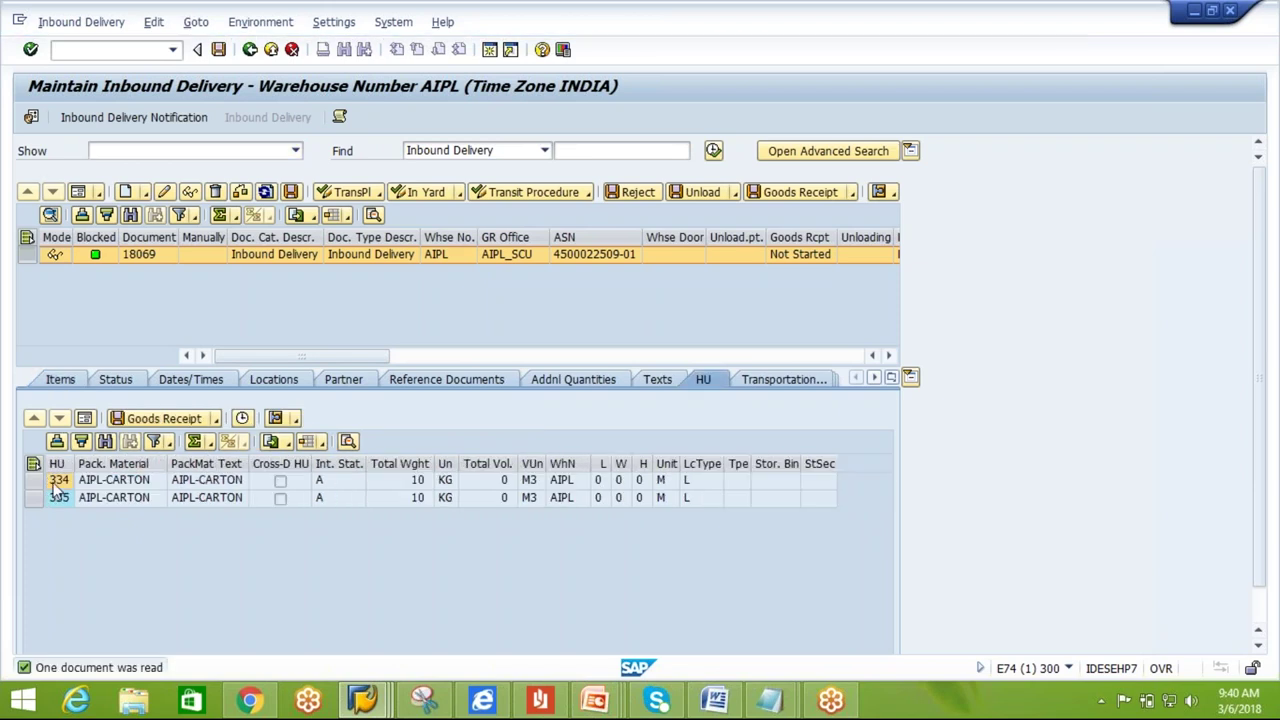
Select the first and then the second AIPL-CARTON handling unit of the warehouse inbound delivery to examine them.
click(67, 482)
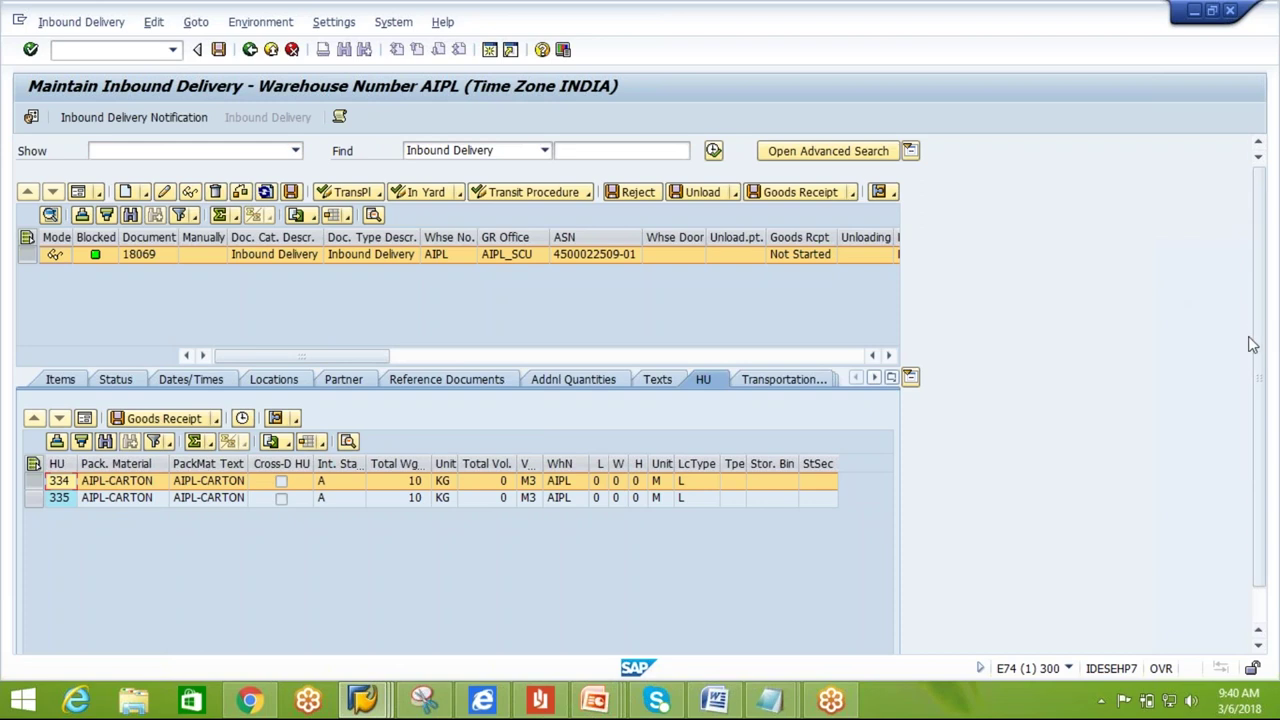
drag(1256, 335, 1272, 494)
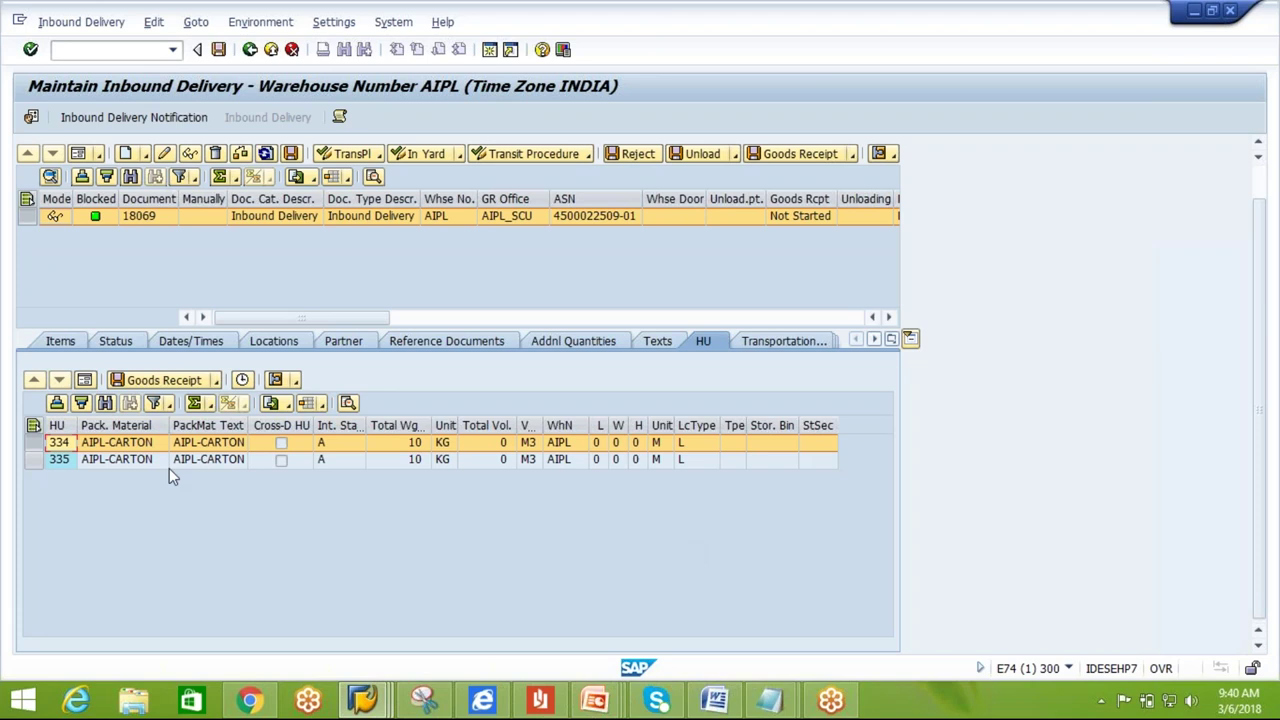
click(33, 460)
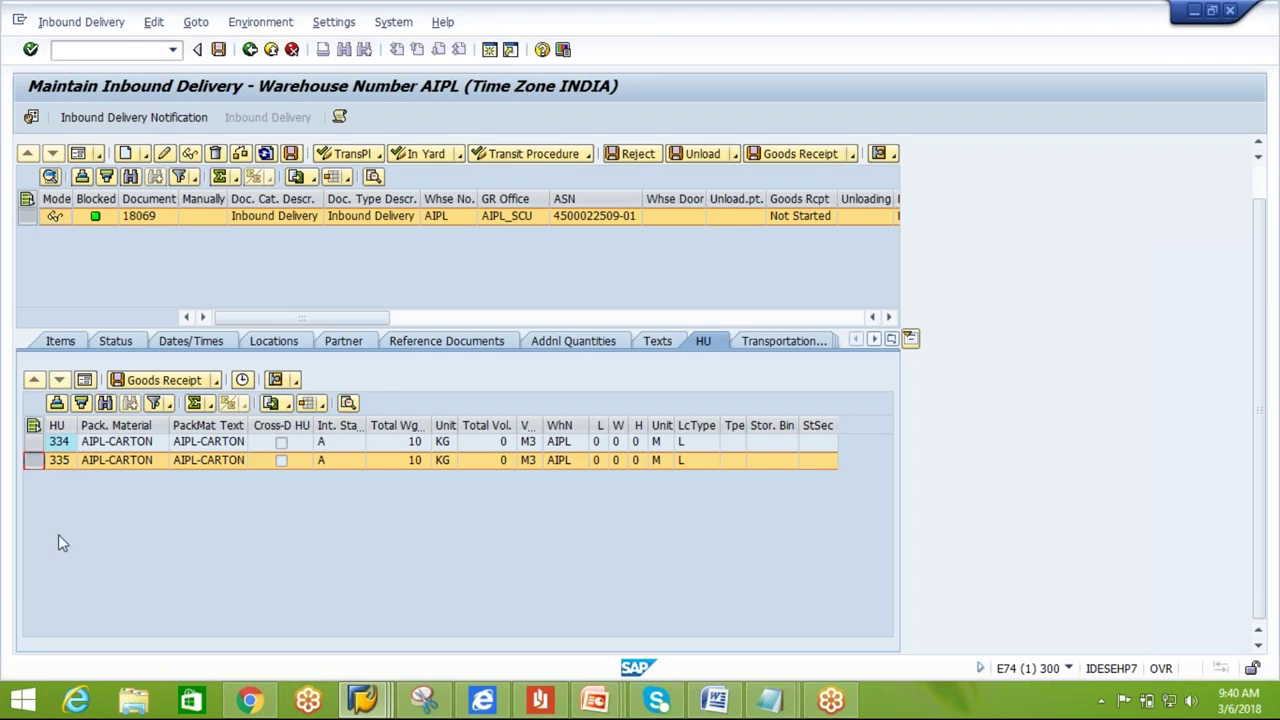
Switch to the Create Inbound Delivery session and start another delivery for the same purchase order with the external ID ending in -02.
click(362, 700)
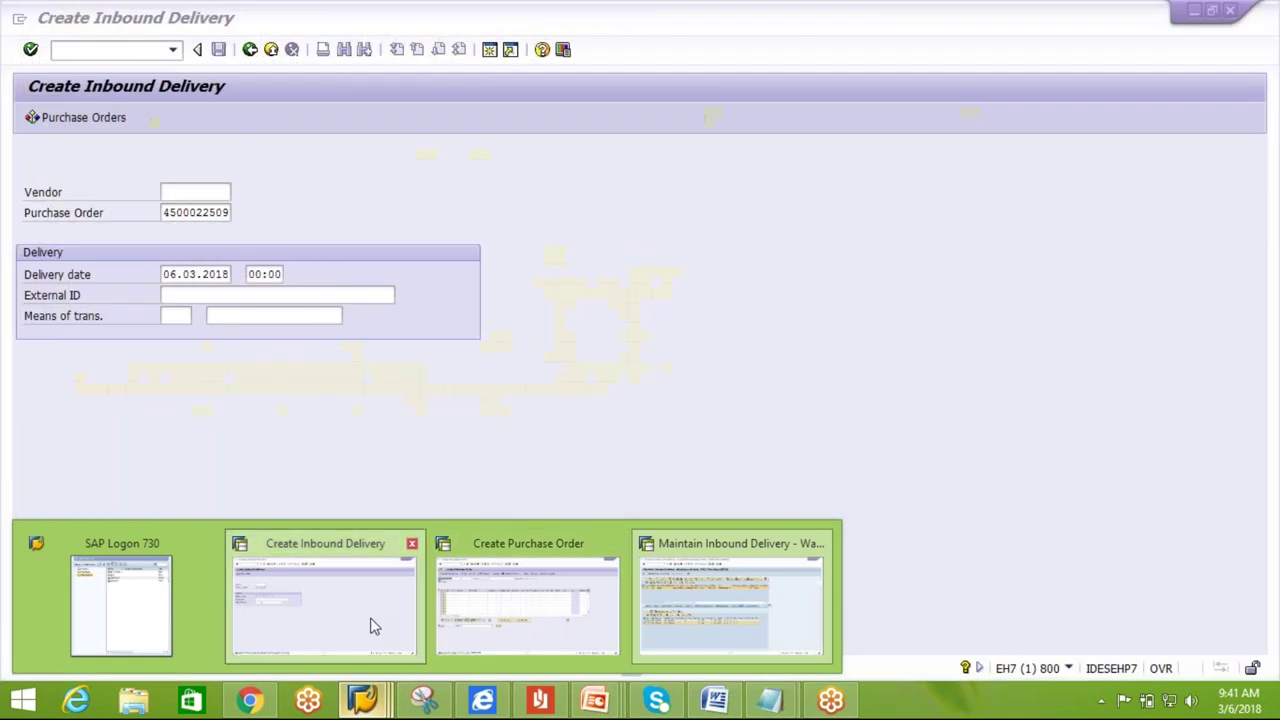
click(369, 623)
click(212, 292)
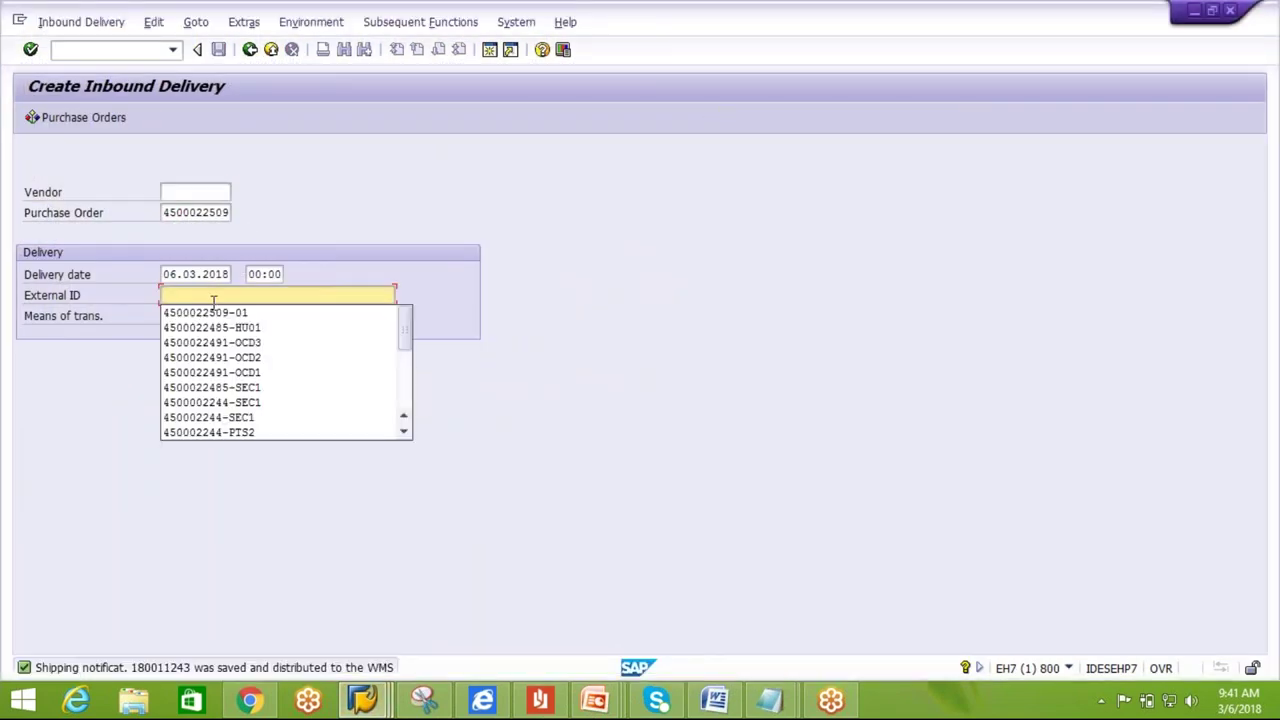
click(205, 312)
key(BackSpace)
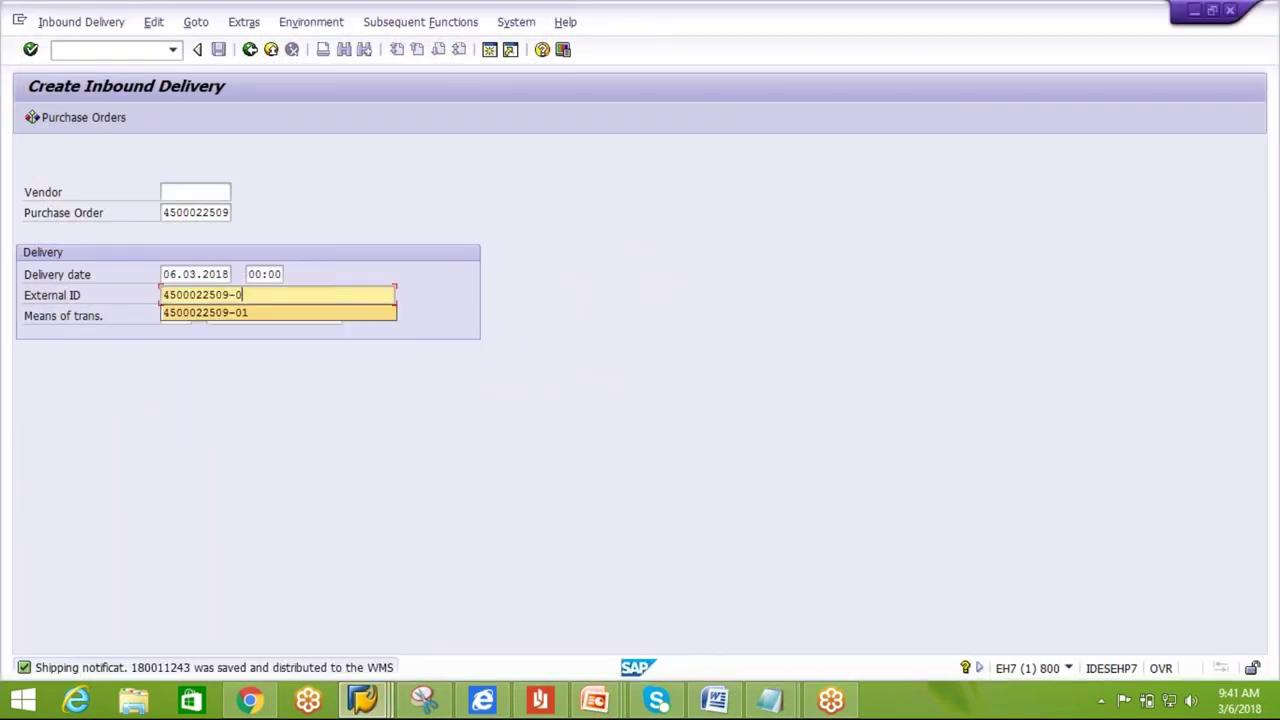
text(2)
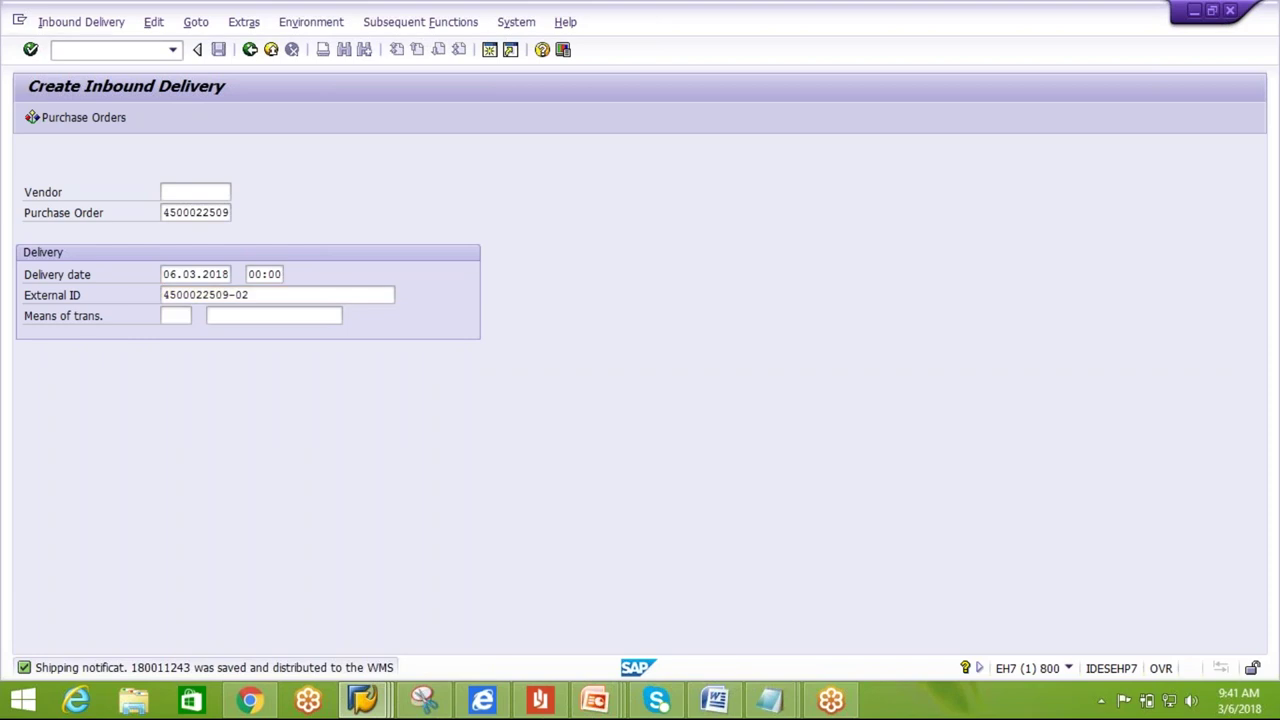
key(Return)
Set the delivery quantities of AIPL-MAT1 and AIPL-MAT2 to 2 EA each.
click(208, 356)
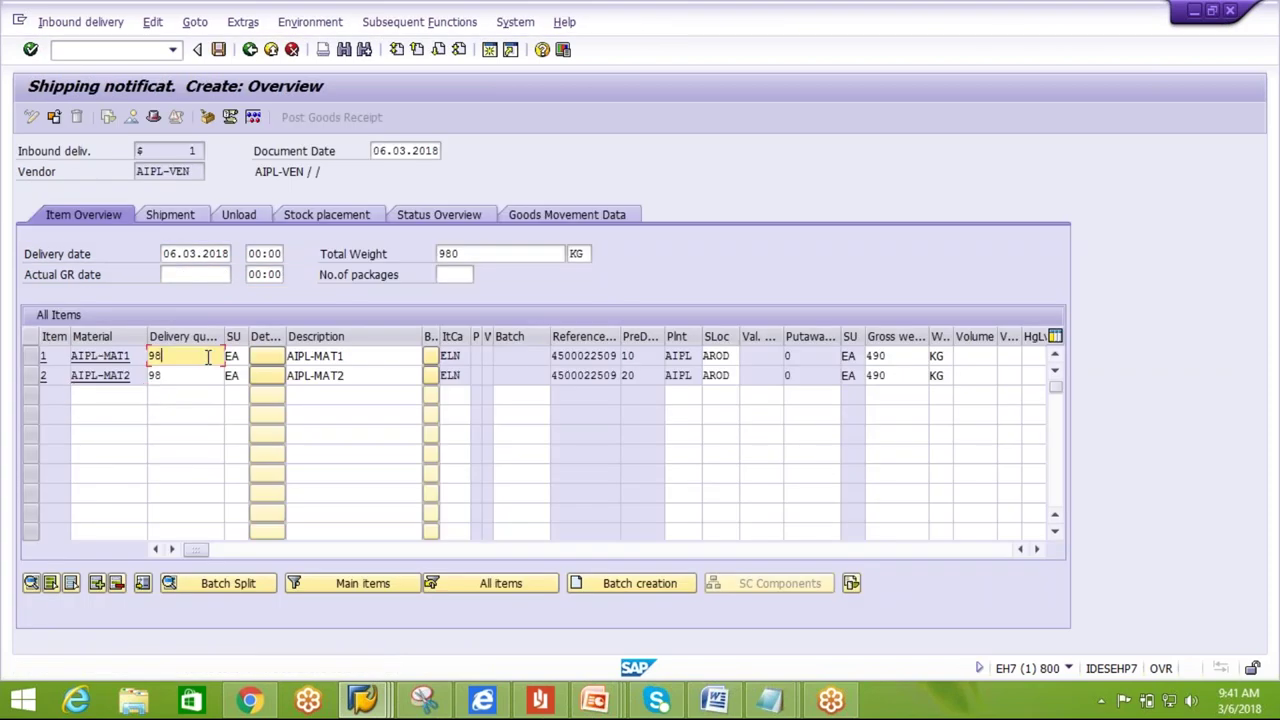
key(BackSpace)
key(BackSpace)
text(2)
click(185, 376)
key(BackSpace)
key(BackSpace)
text(2)
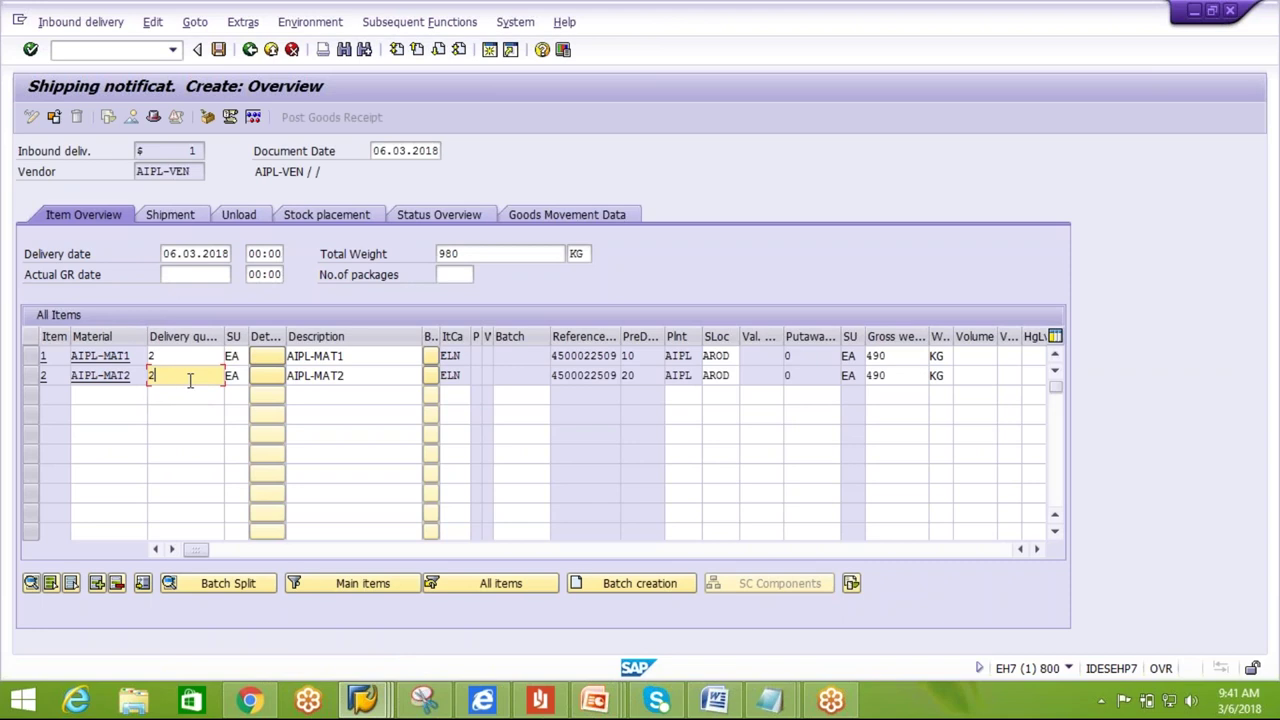
Open packing for the inbound delivery and create a handling unit with packaging material AIPL-CARTON.
click(207, 117)
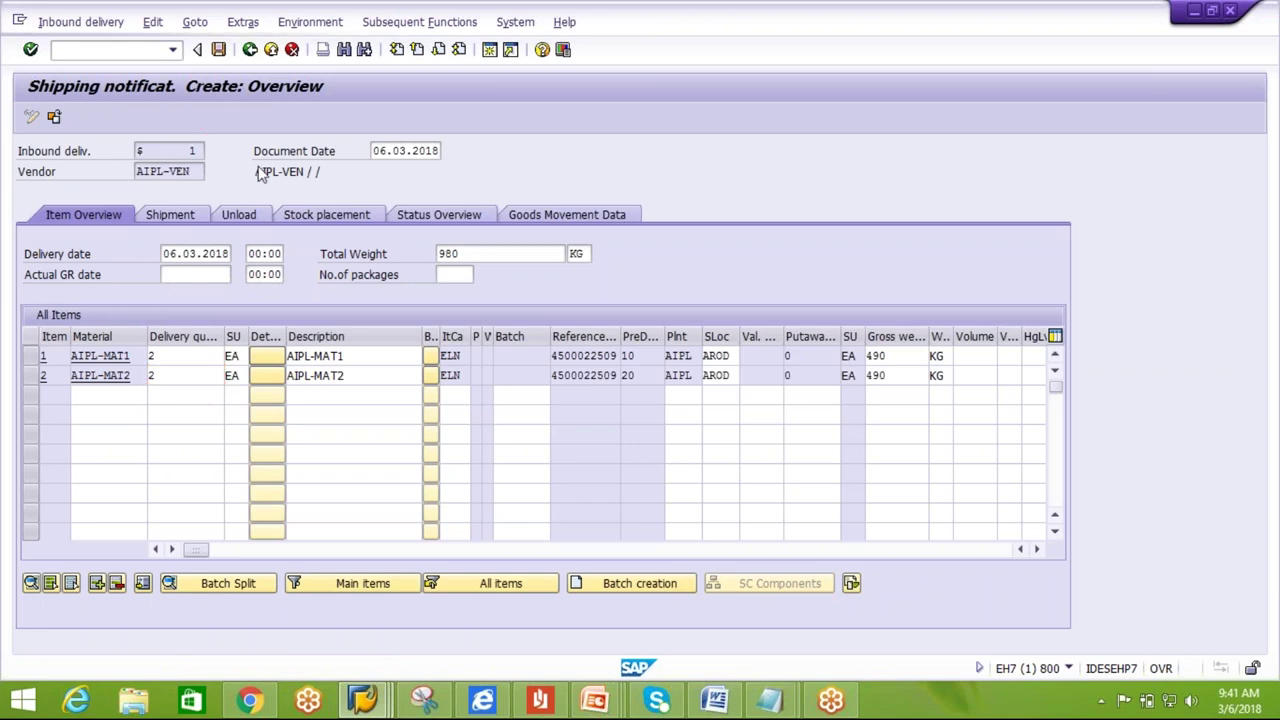
text(A)
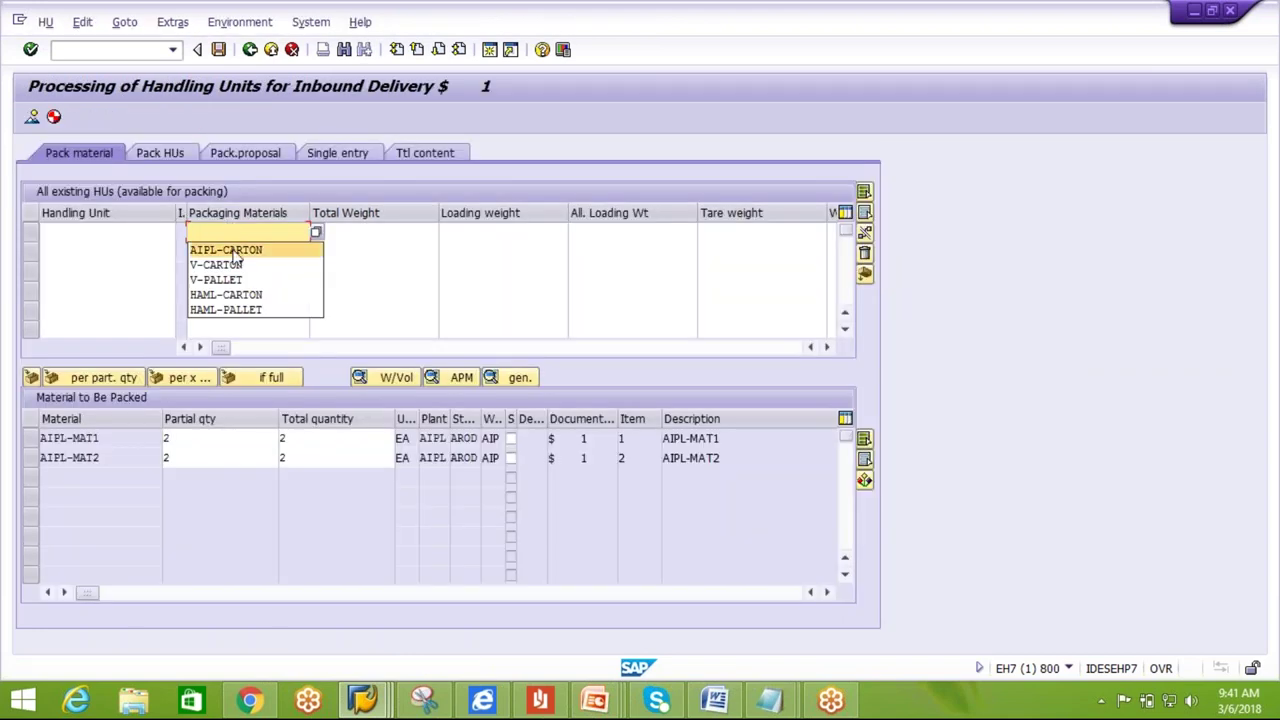
click(230, 248)
key(Return)
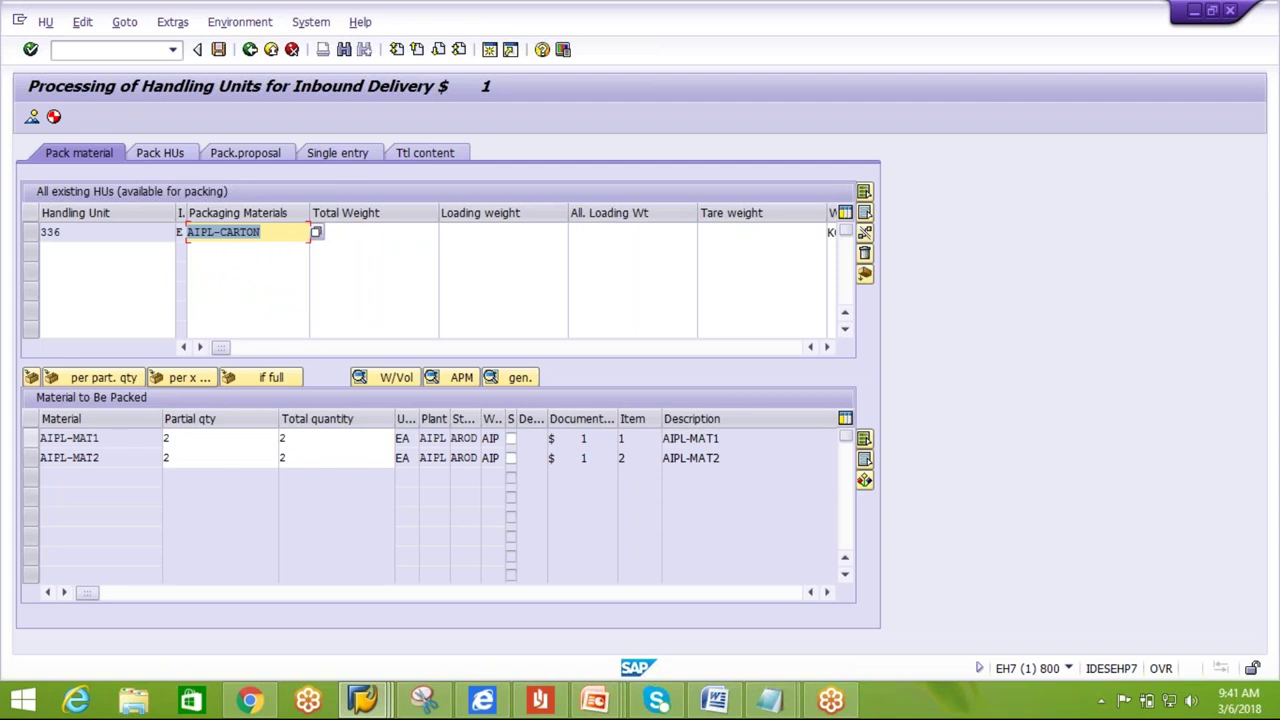
Pack both materials, AIPL-MAT1 and AIPL-MAT2, into the single carton and save the inbound delivery.
click(31, 440)
ctrl+click(31, 458)
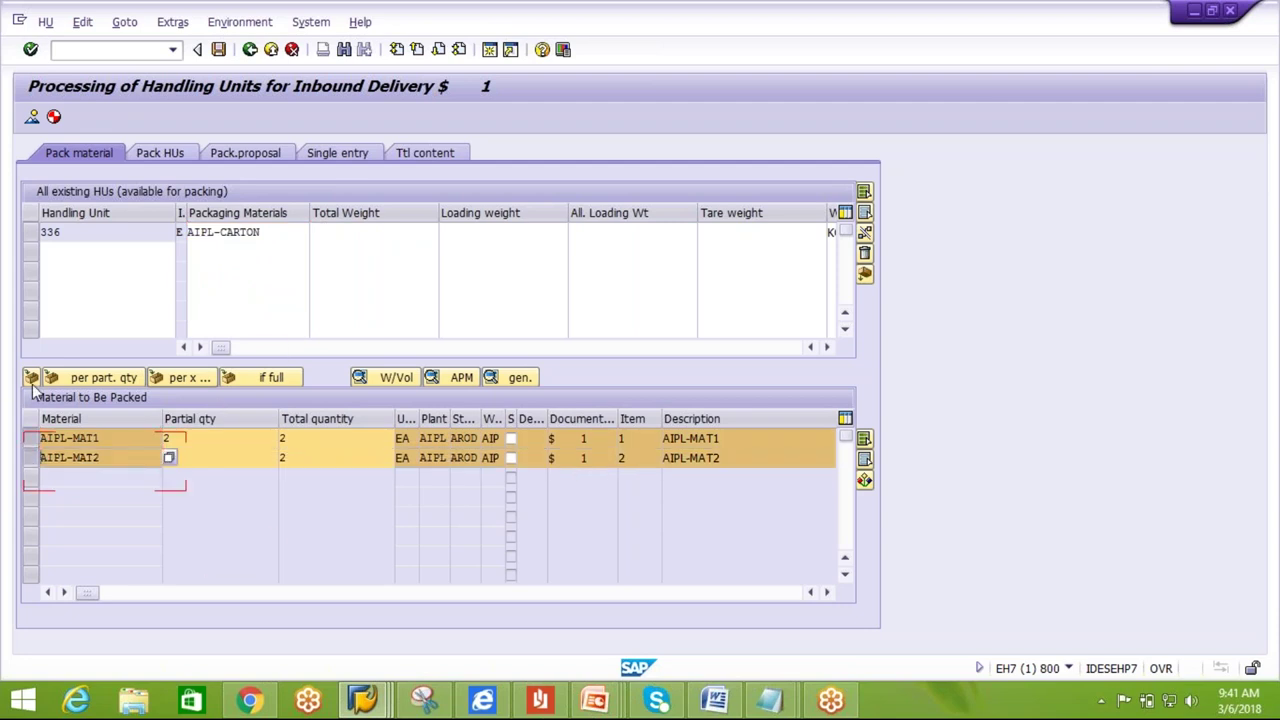
click(31, 232)
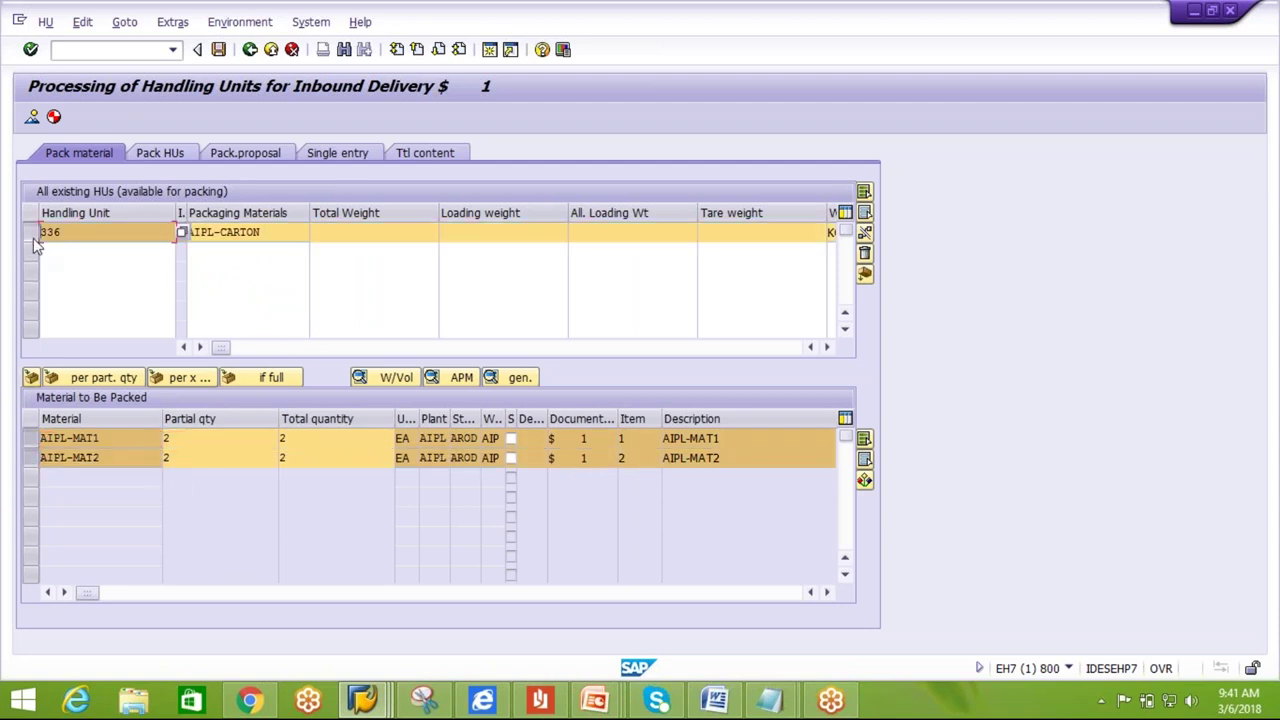
click(33, 378)
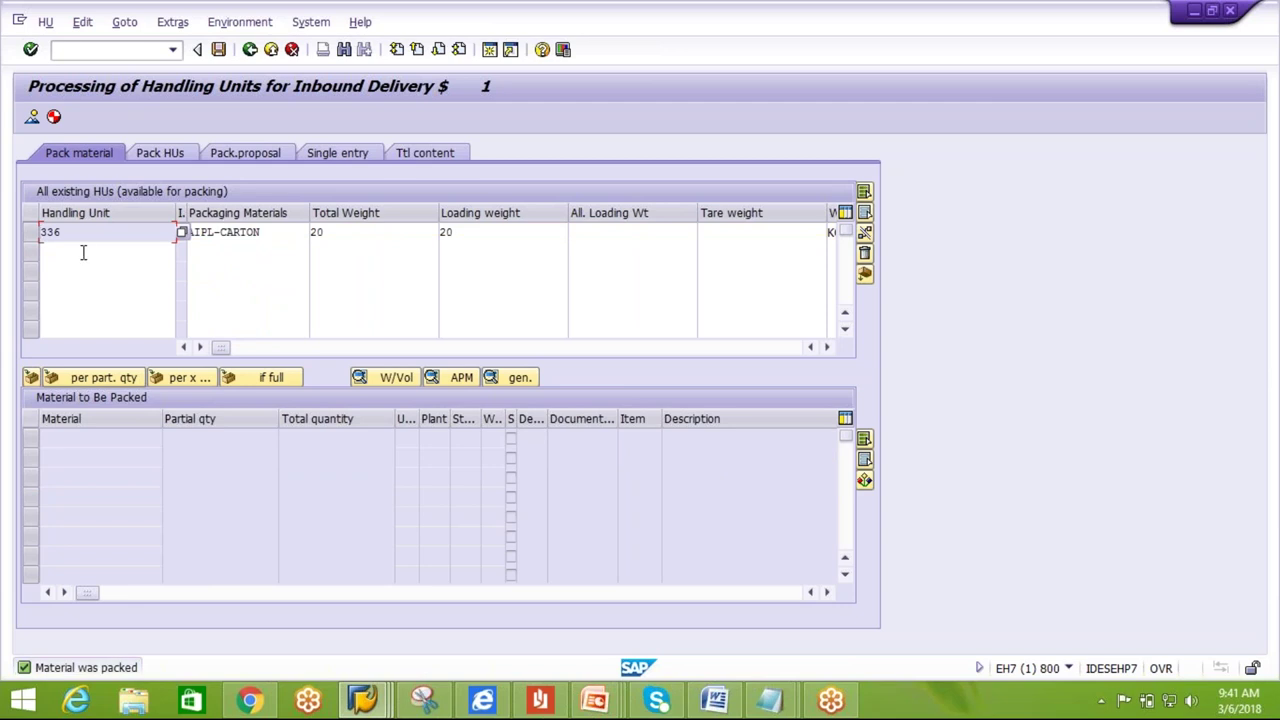
click(218, 49)
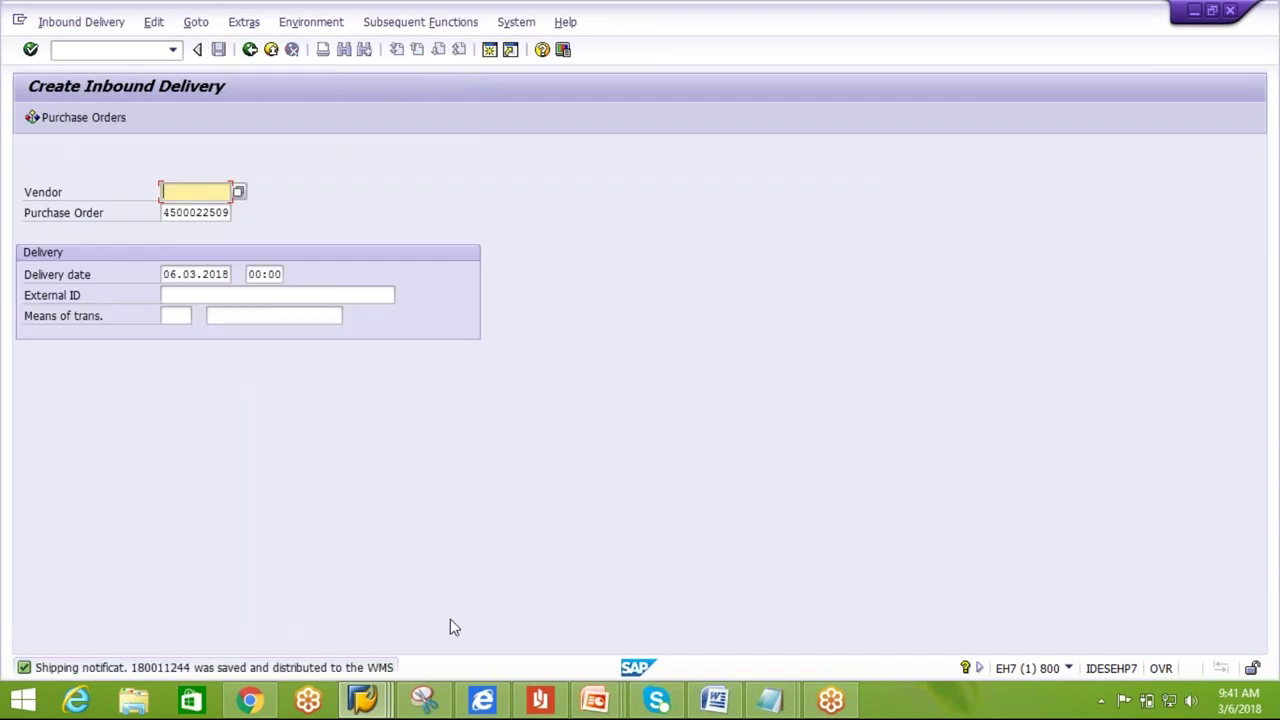
Switch to the warehouse session, search all active inbound delivery notifications without criteria and show the items of the one whose ASN ends in -02.
click(362, 700)
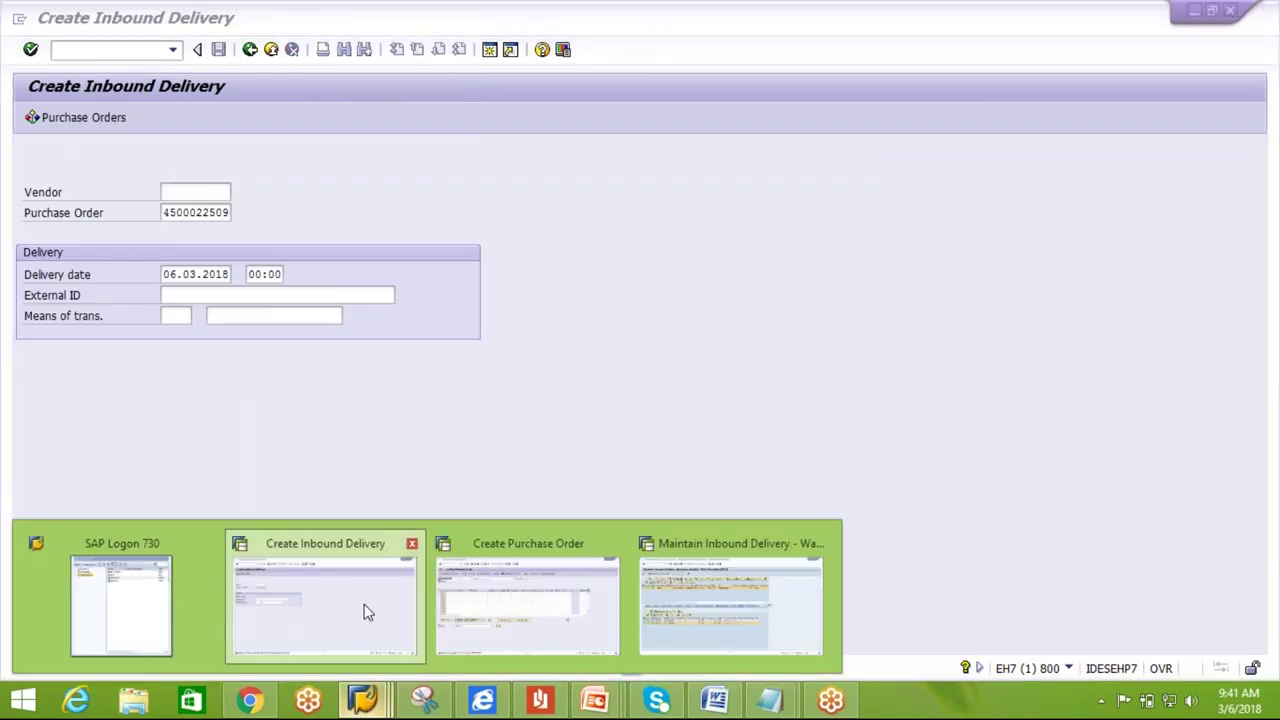
click(714, 594)
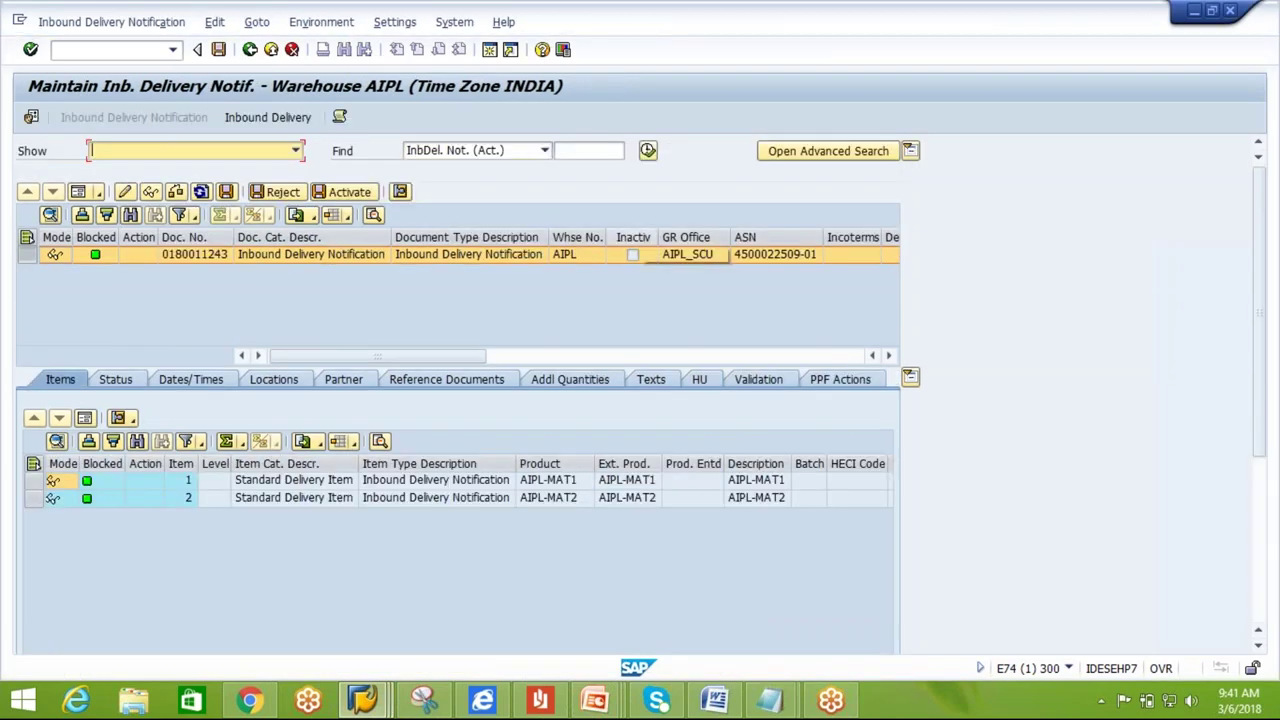
click(647, 151)
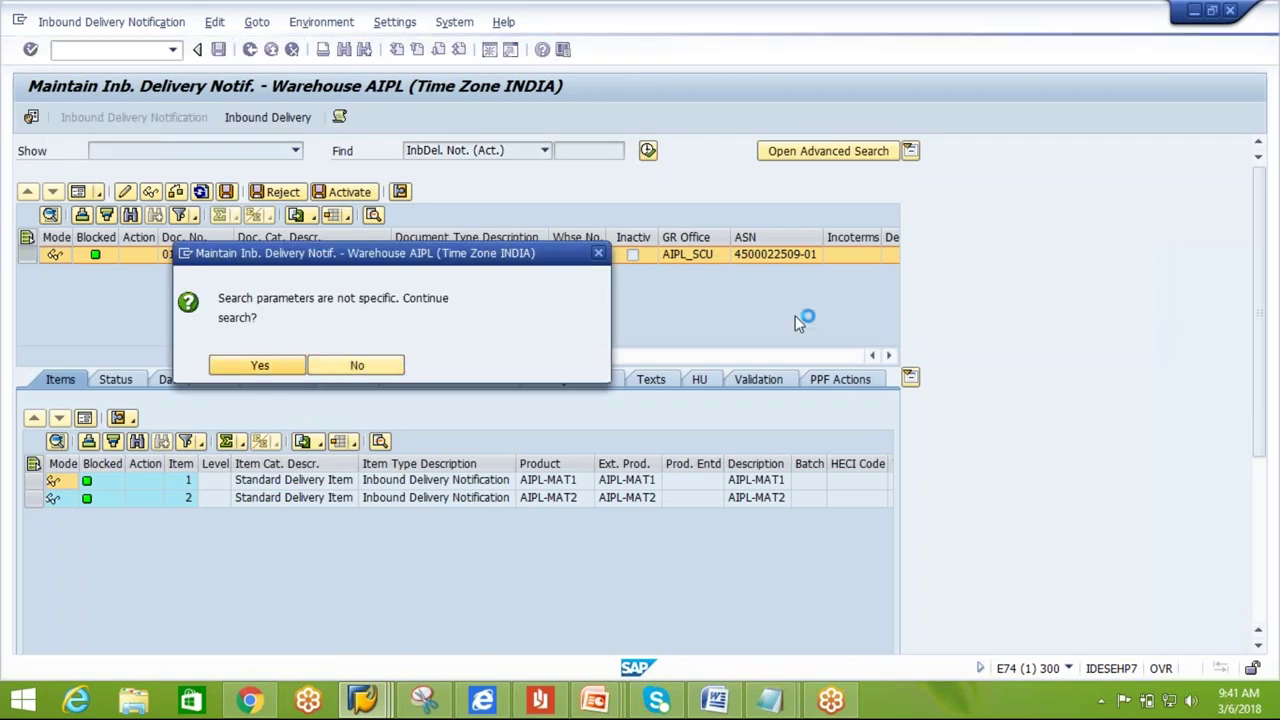
key(Return)
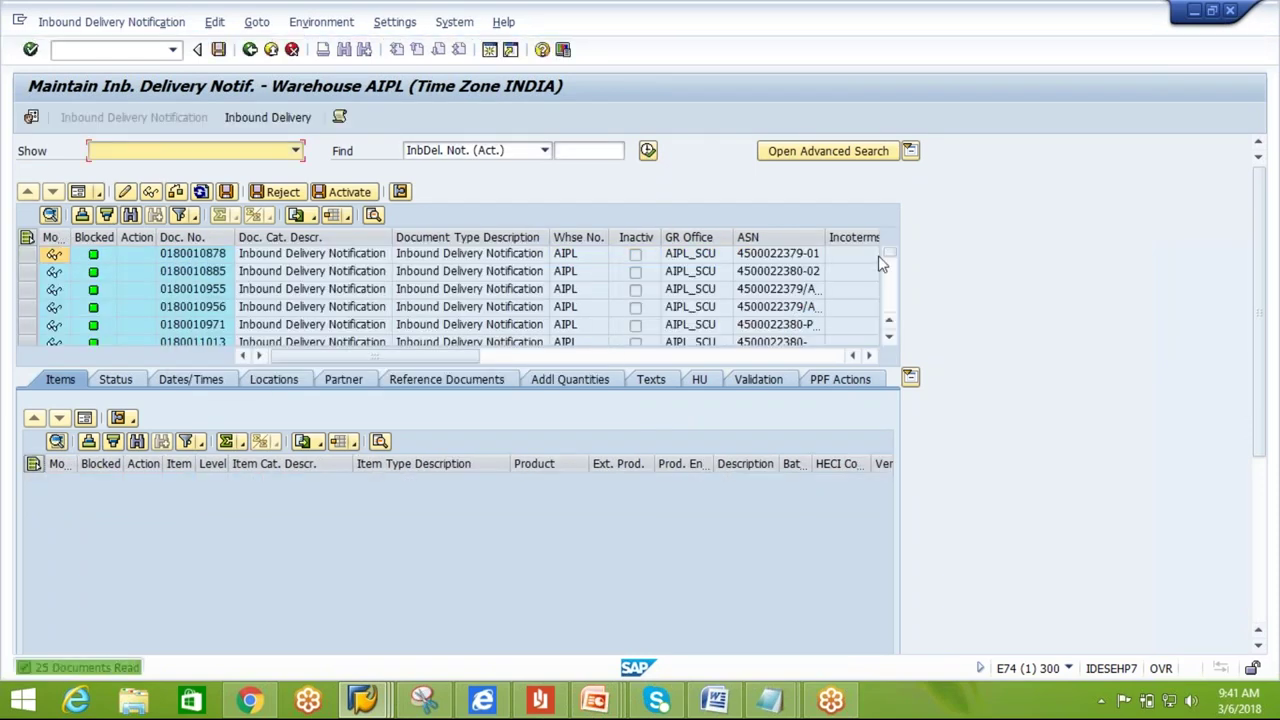
scroll(885, 340, down, 5)
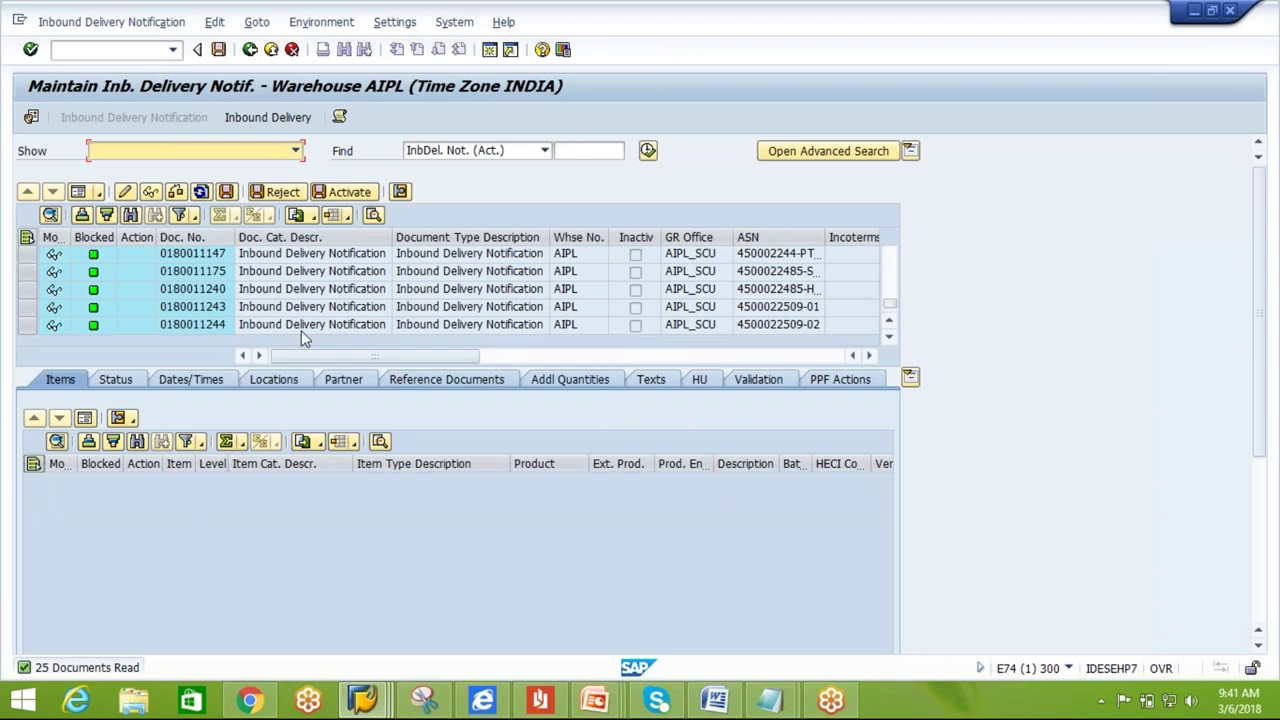
click(301, 330)
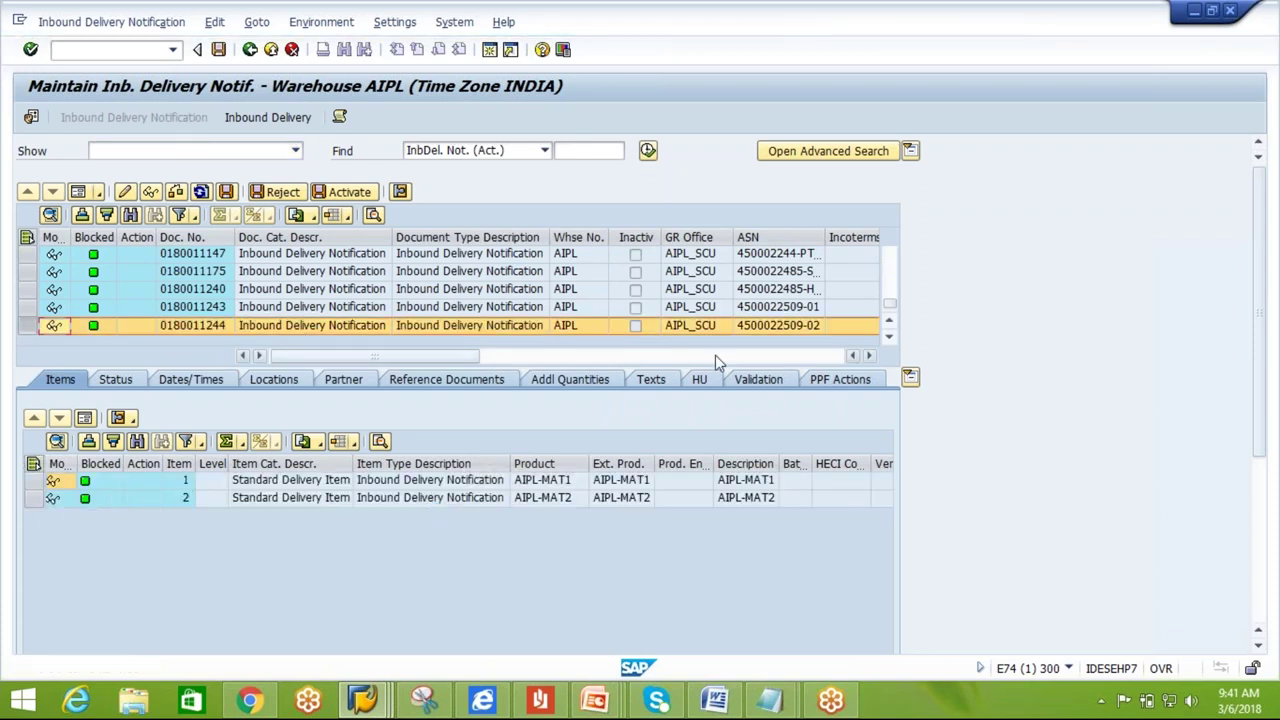
Examine the notification's handling unit and its packed items, and show the handling units of the corresponding warehouse inbound delivery.
click(705, 383)
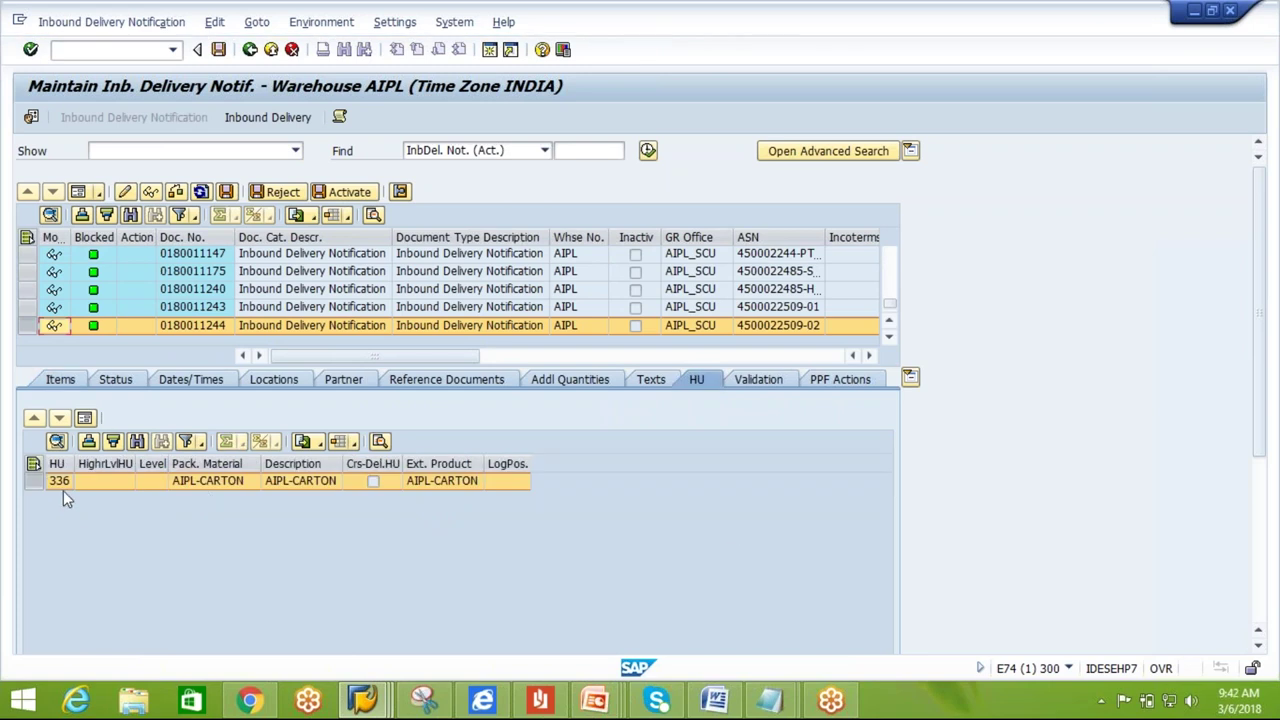
drag(1263, 409, 1265, 625)
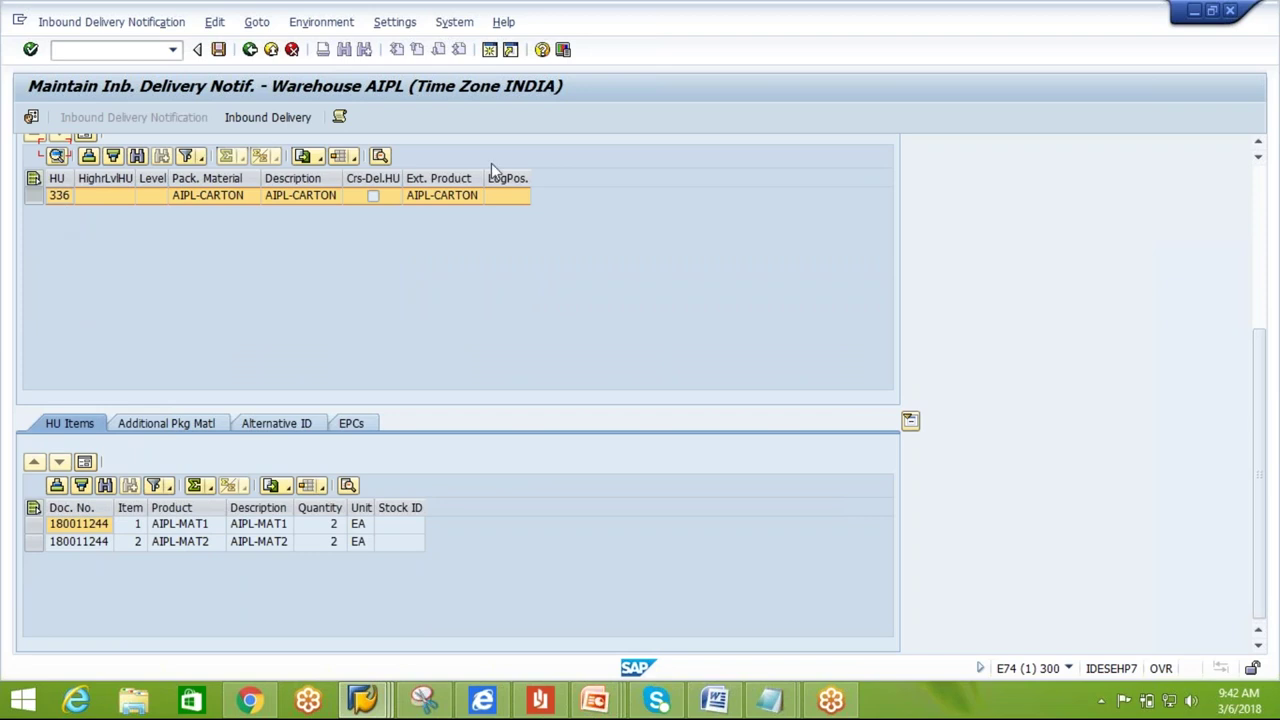
drag(1263, 452, 1266, 251)
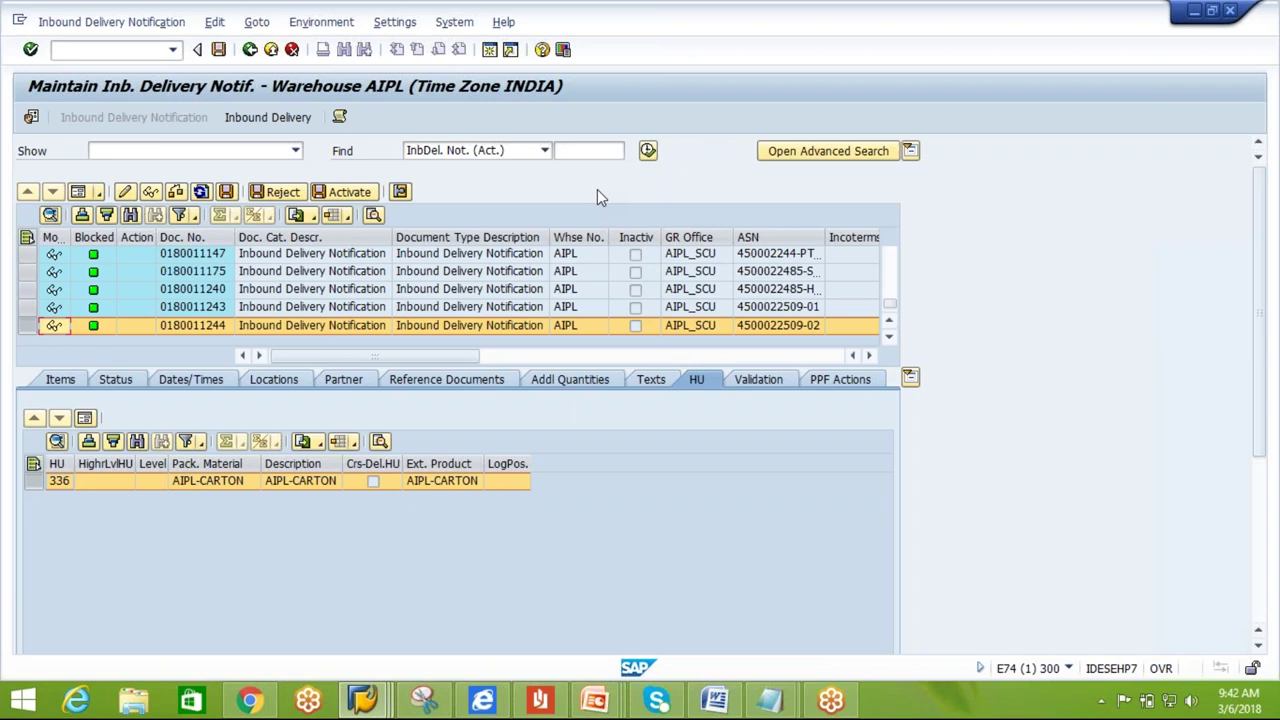
click(268, 117)
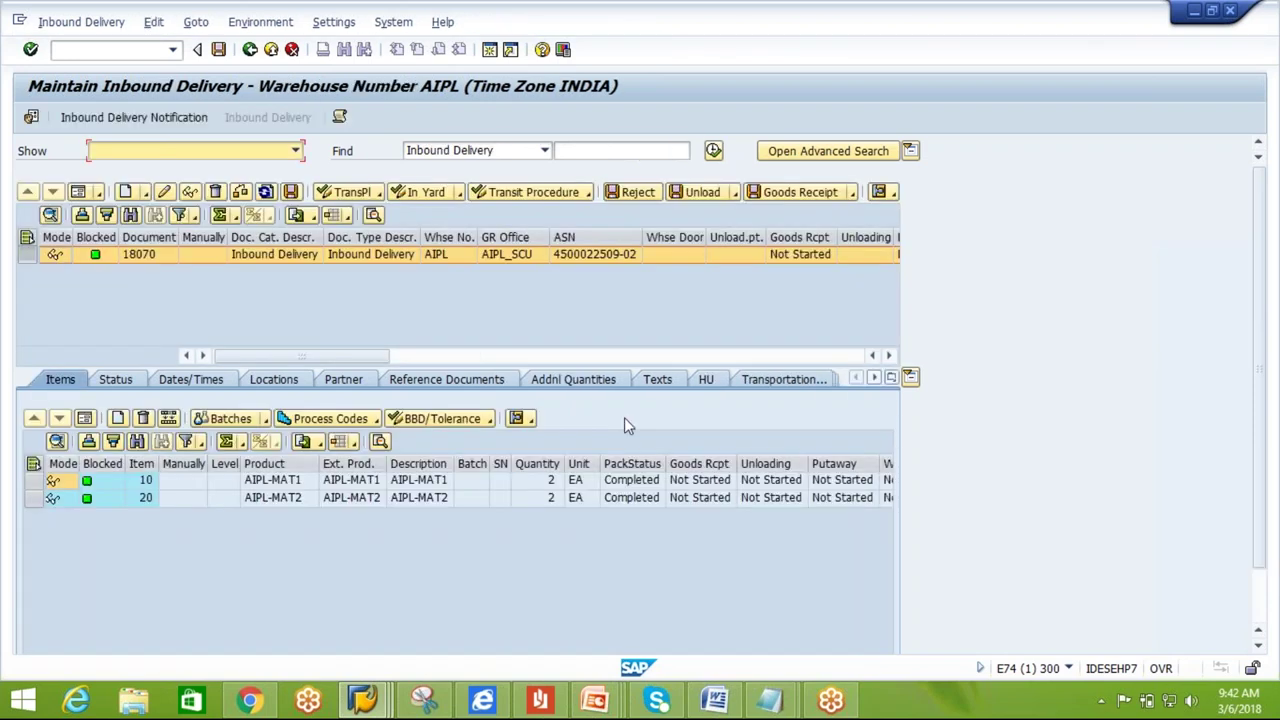
click(705, 379)
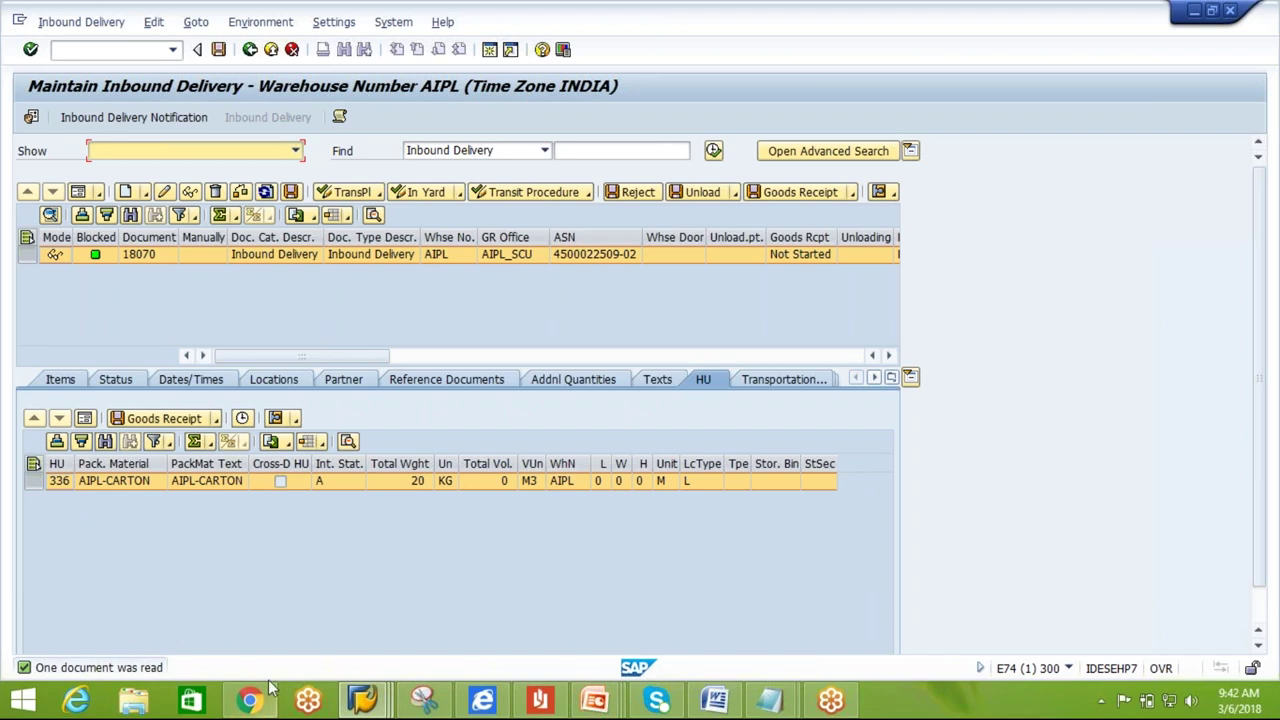
Return to the Create Inbound Delivery session and start a further delivery for the purchase order with the external ID ending in -03.
click(362, 700)
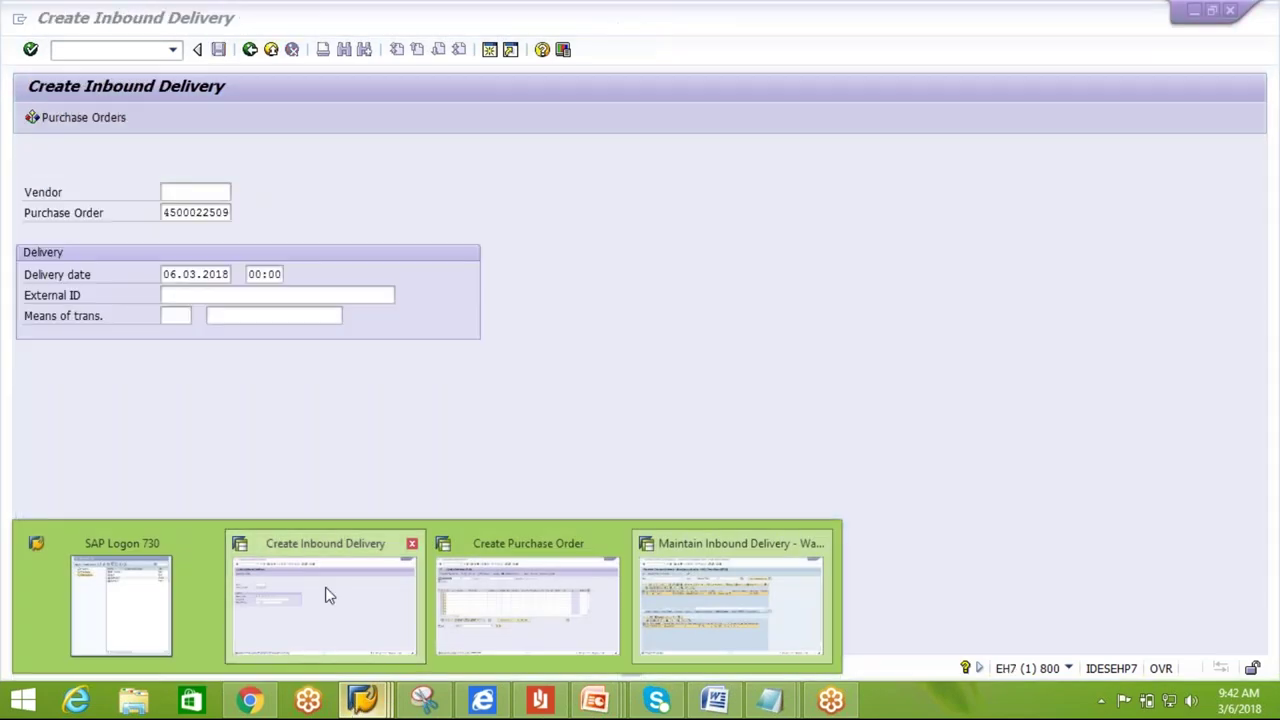
click(330, 596)
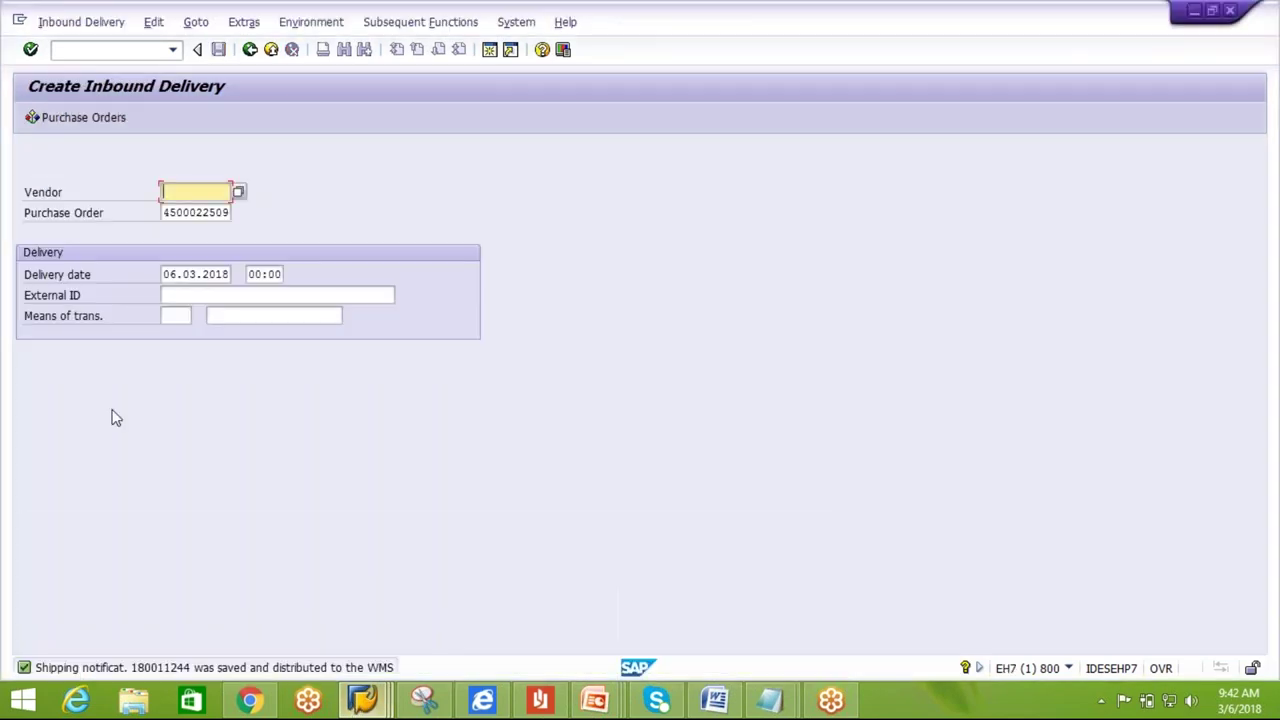
click(190, 294)
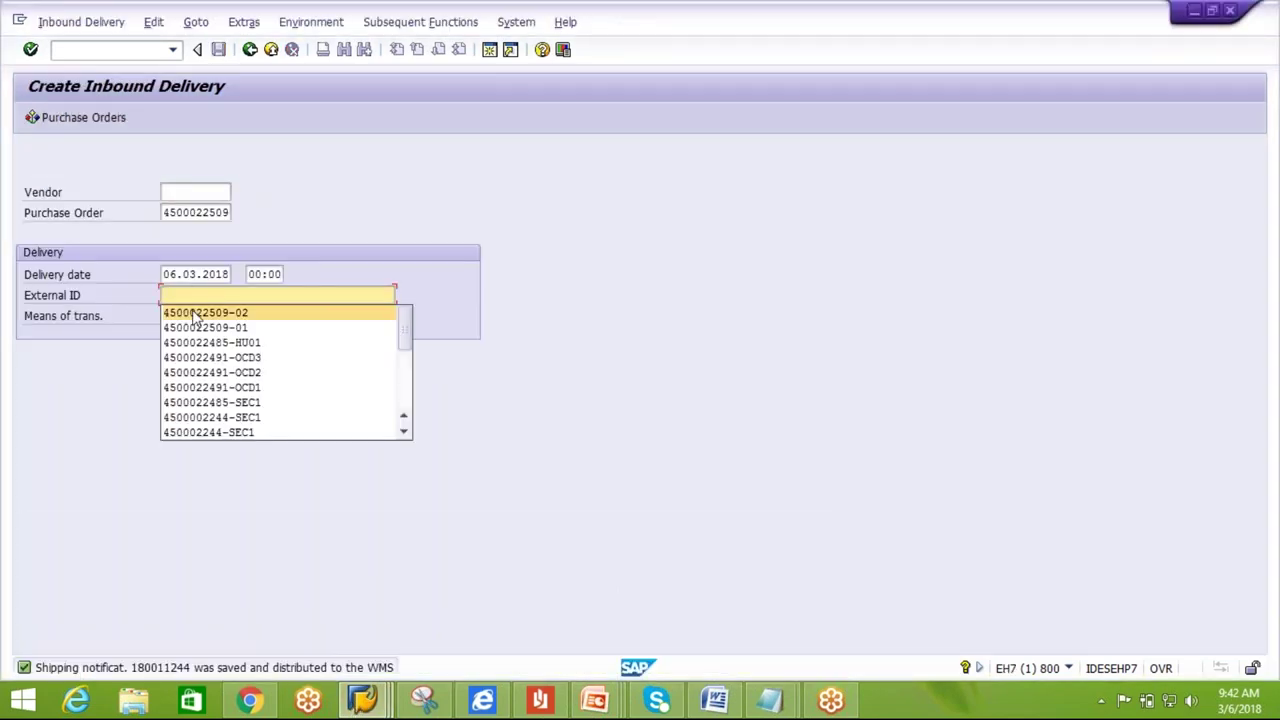
click(192, 312)
key(BackSpace)
text(3)
key(Return)
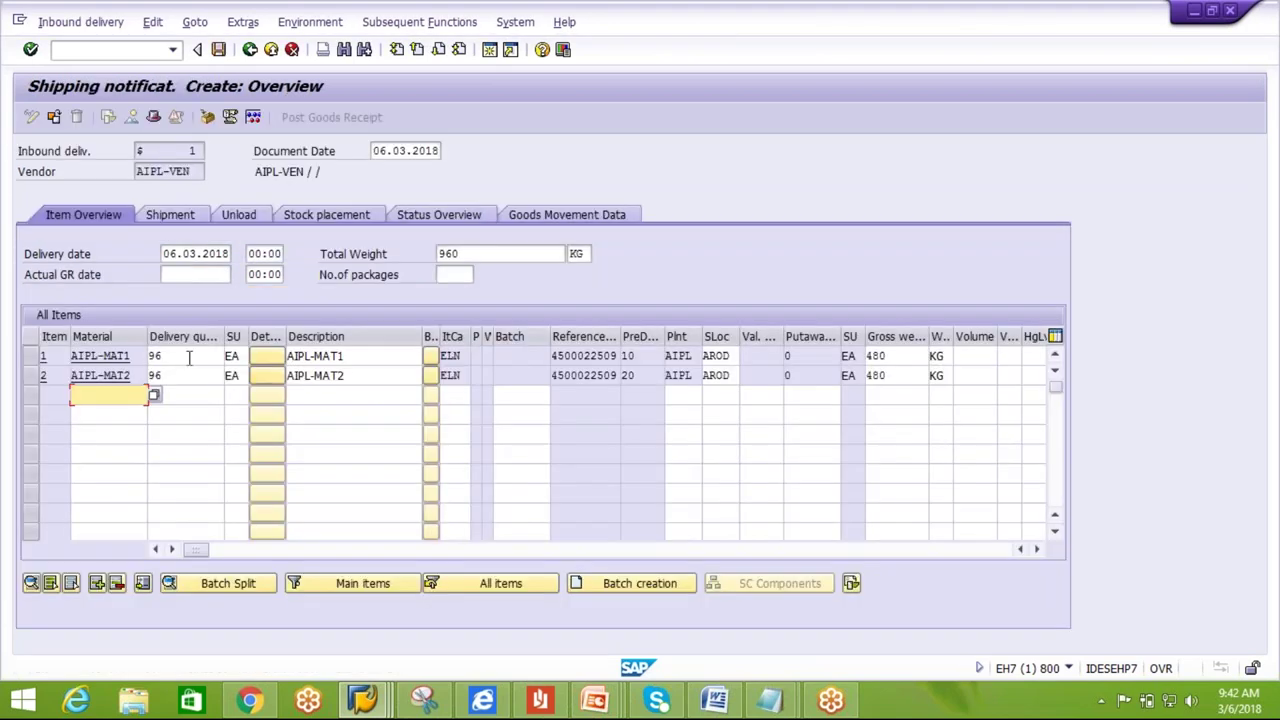
Set the delivery quantities of AIPL-MAT1 and AIPL-MAT2 to 3 EA each.
click(187, 356)
key(BackSpace)
key(BackSpace)
text(3)
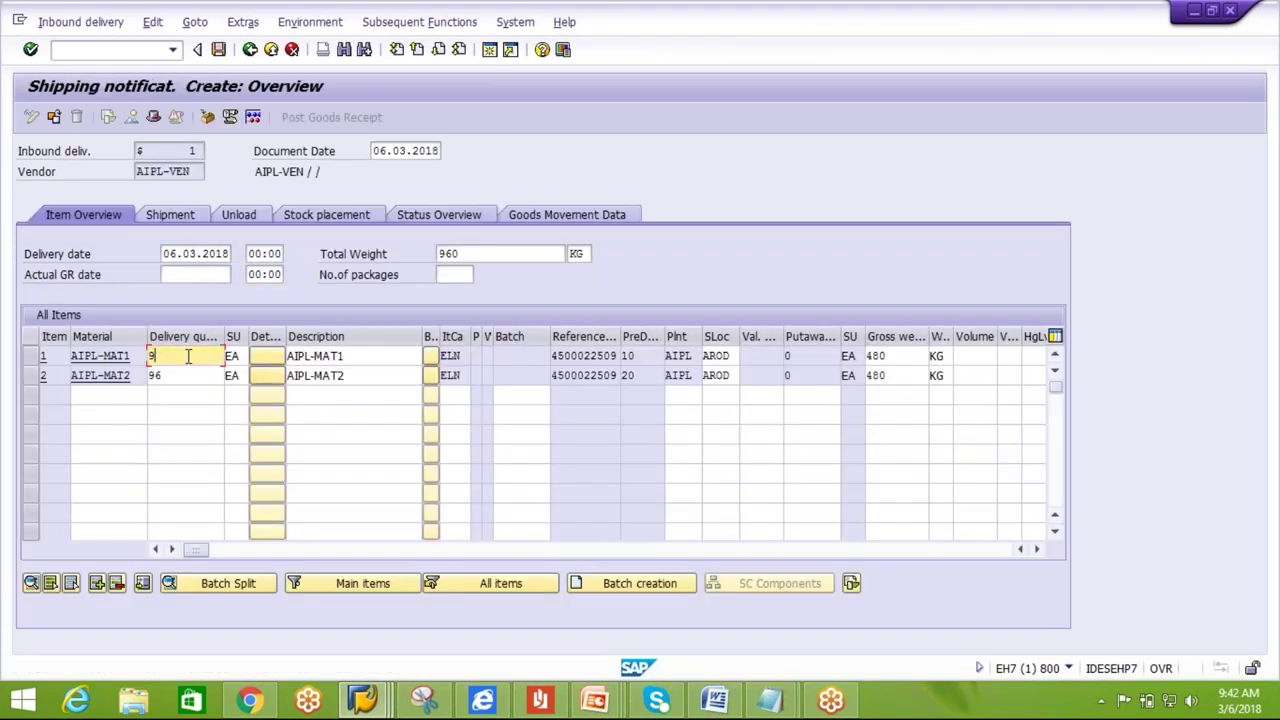
click(180, 380)
click(178, 378)
key(BackSpace)
key(BackSpace)
text(3)
key(Escape)
Open packing for this third delivery and create an AIPL-CARTON handling unit for its materials.
click(207, 117)
click(261, 234)
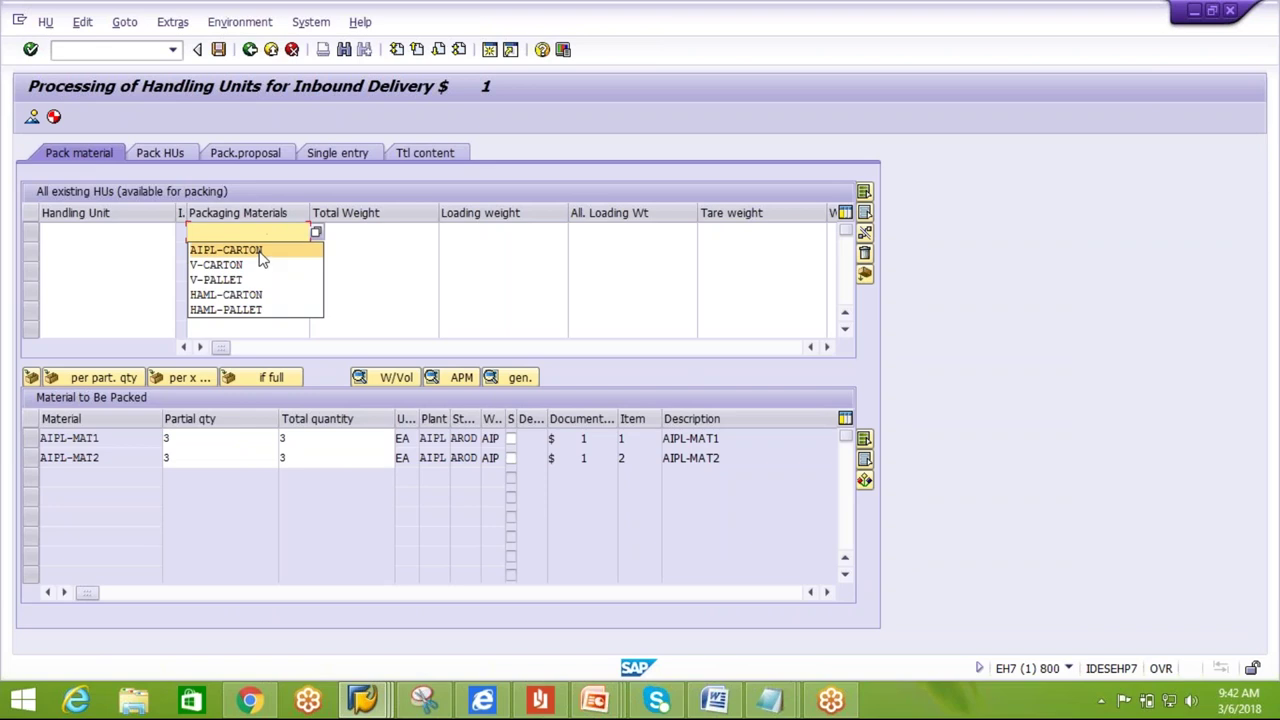
click(259, 251)
key(Return)
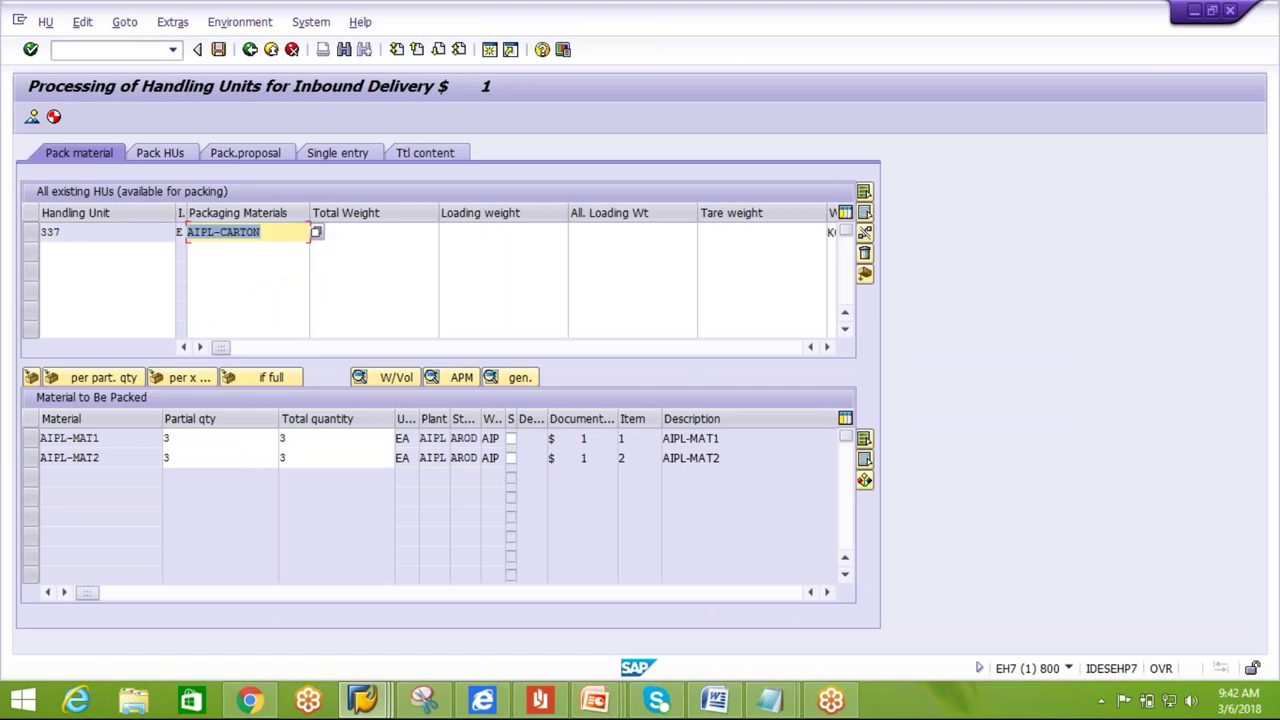
Pack AIPL-MAT1 into the existing carton and add a second AIPL-CARTON handling unit.
click(30, 438)
click(30, 232)
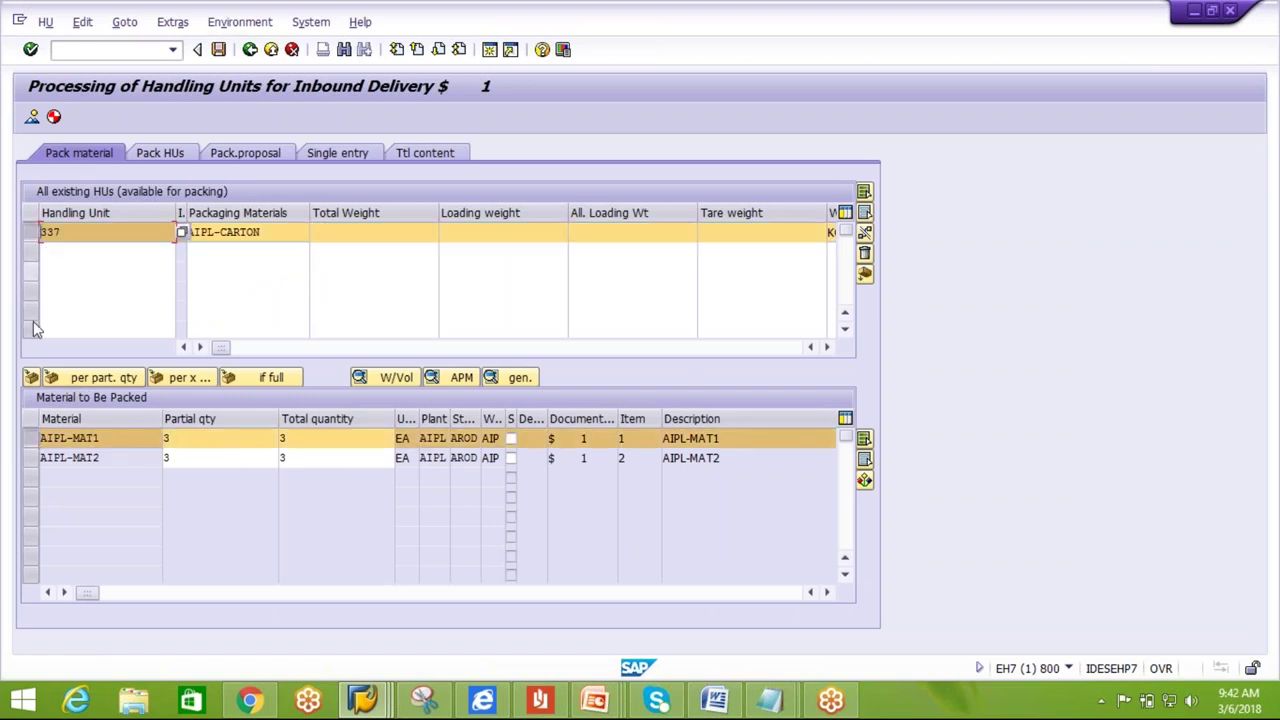
click(262, 252)
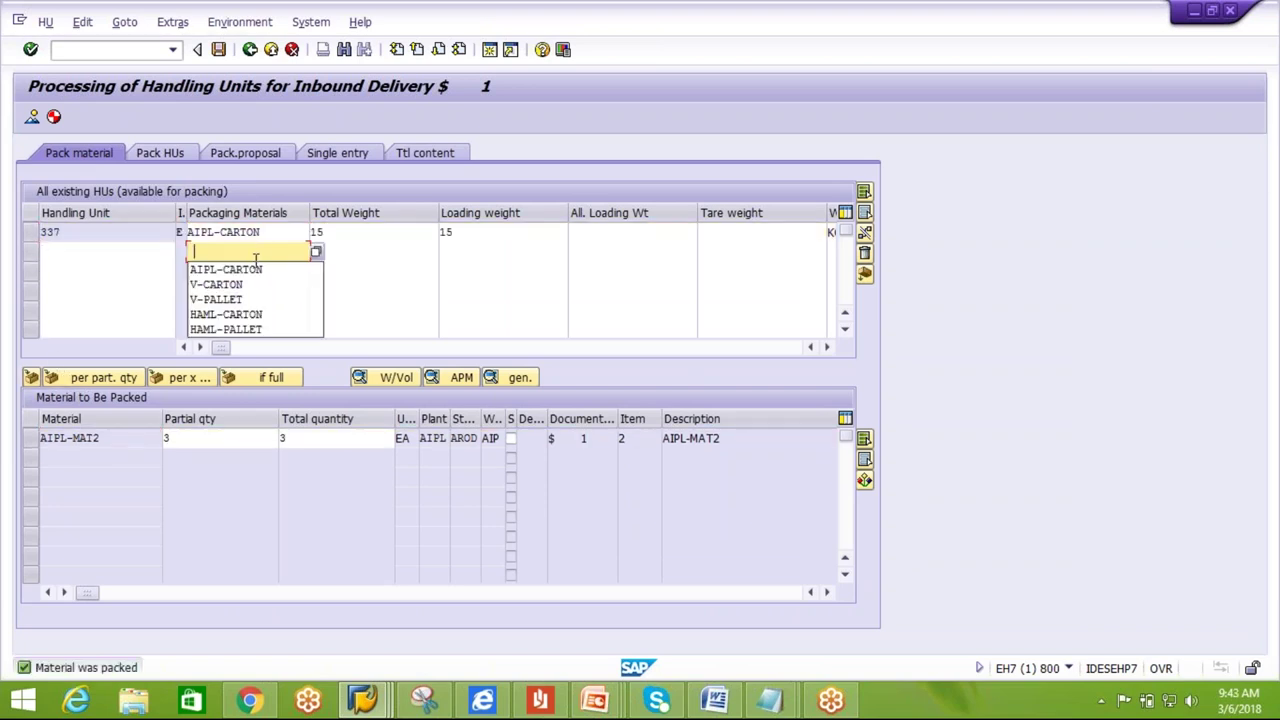
click(253, 270)
key(Return)
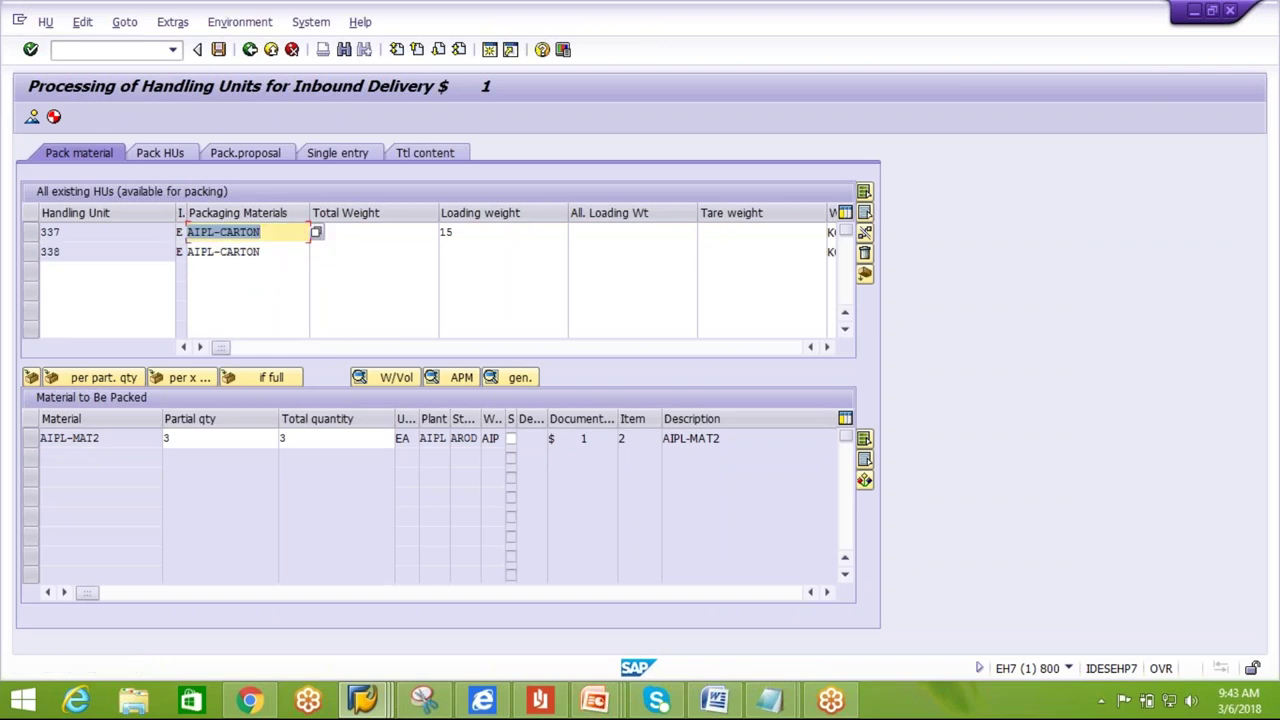
Pack the remaining material AIPL-MAT2 into the second AIPL-CARTON handling unit.
click(31, 440)
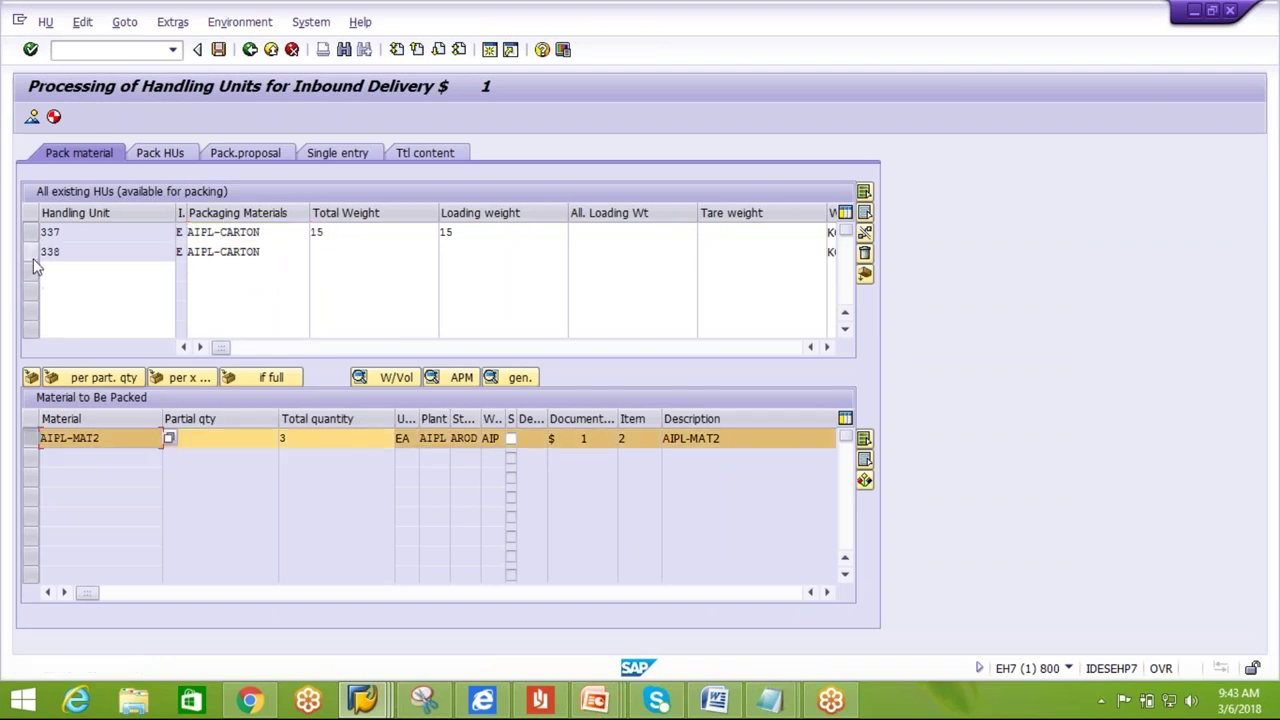
click(30, 252)
click(32, 377)
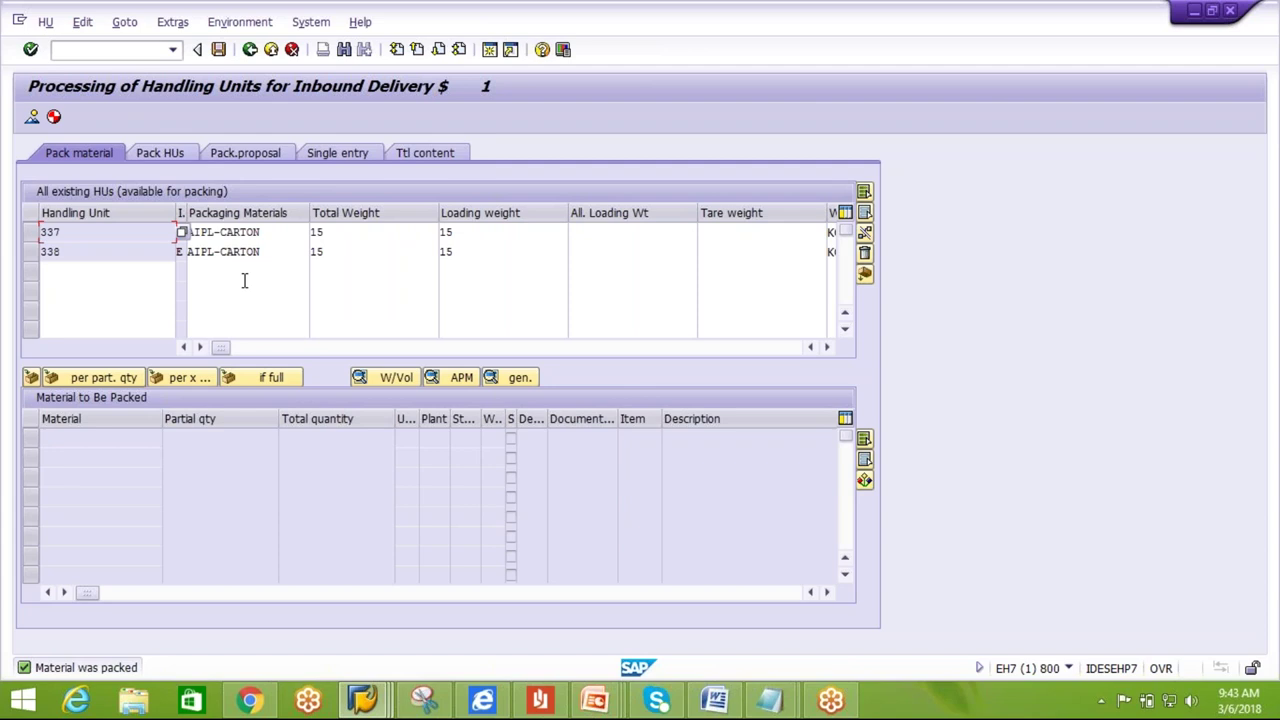
Switch to packing handling units and create an AIPL-PALLET handling unit to hold the cartons.
click(172, 156)
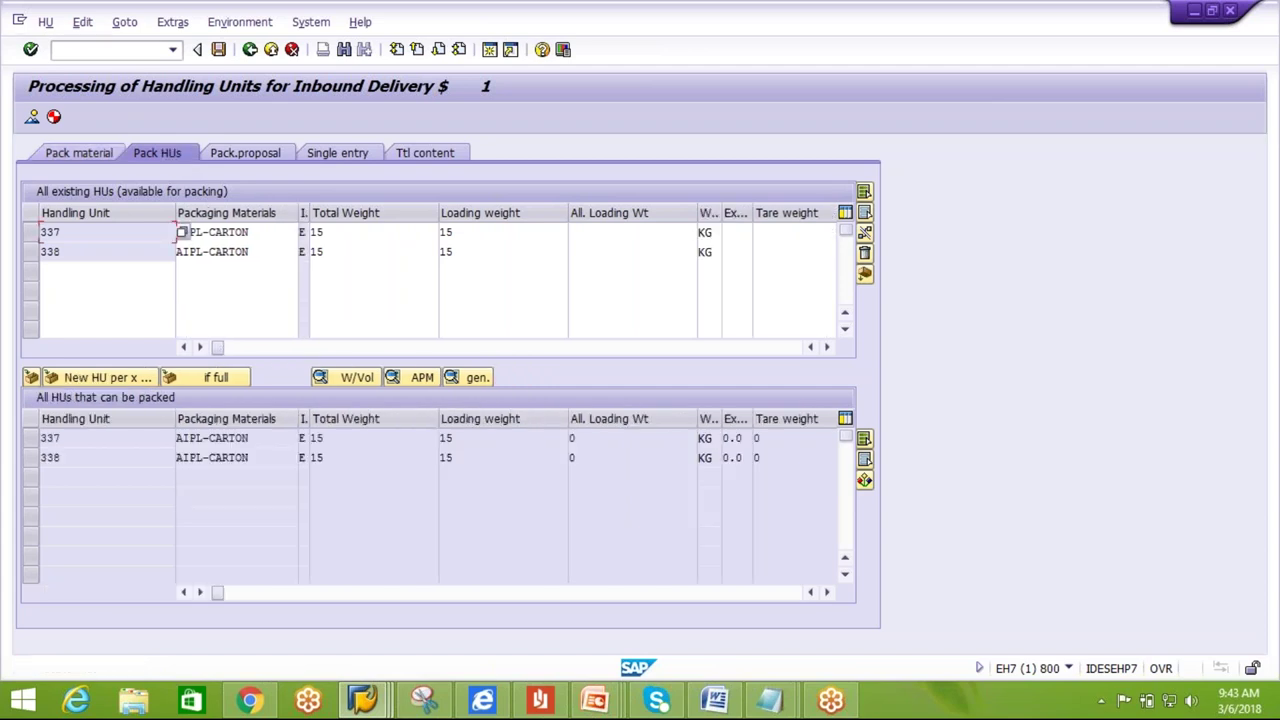
click(232, 270)
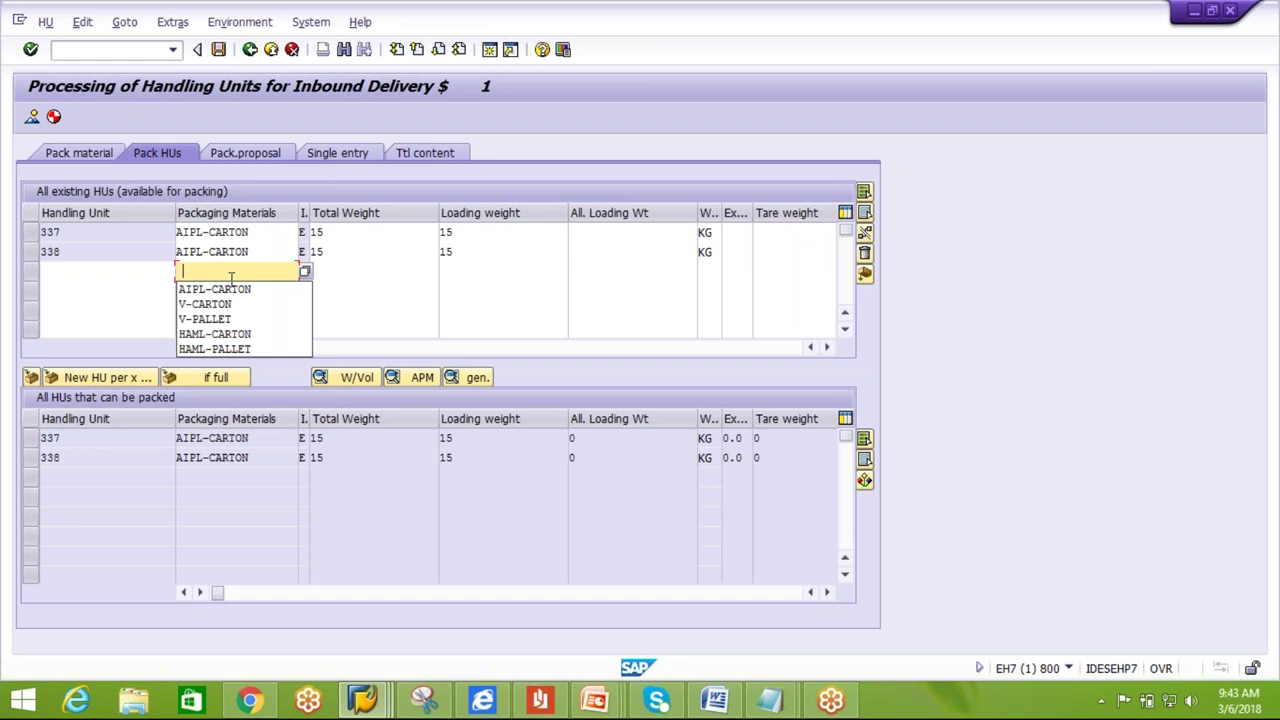
click(234, 289)
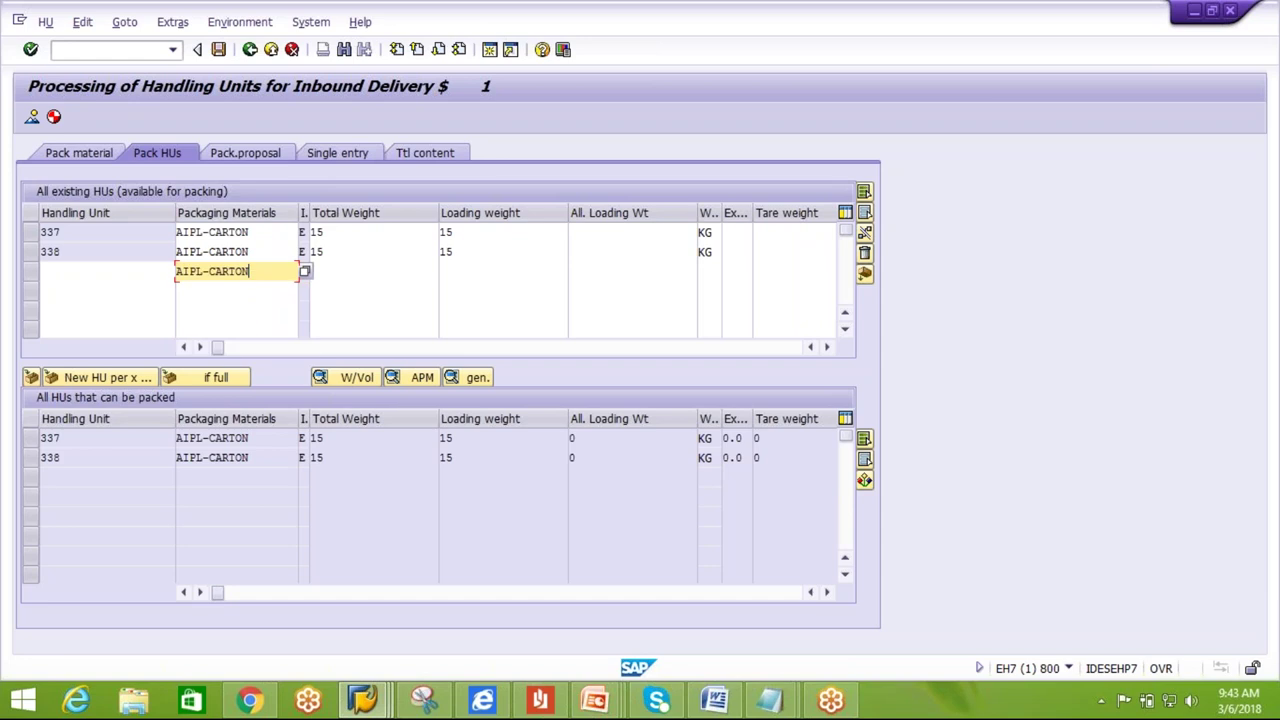
key(BackSpace)
key(BackSpace)
key(BackSpace)
key(BackSpace)
key(BackSpace)
key(BackSpace)
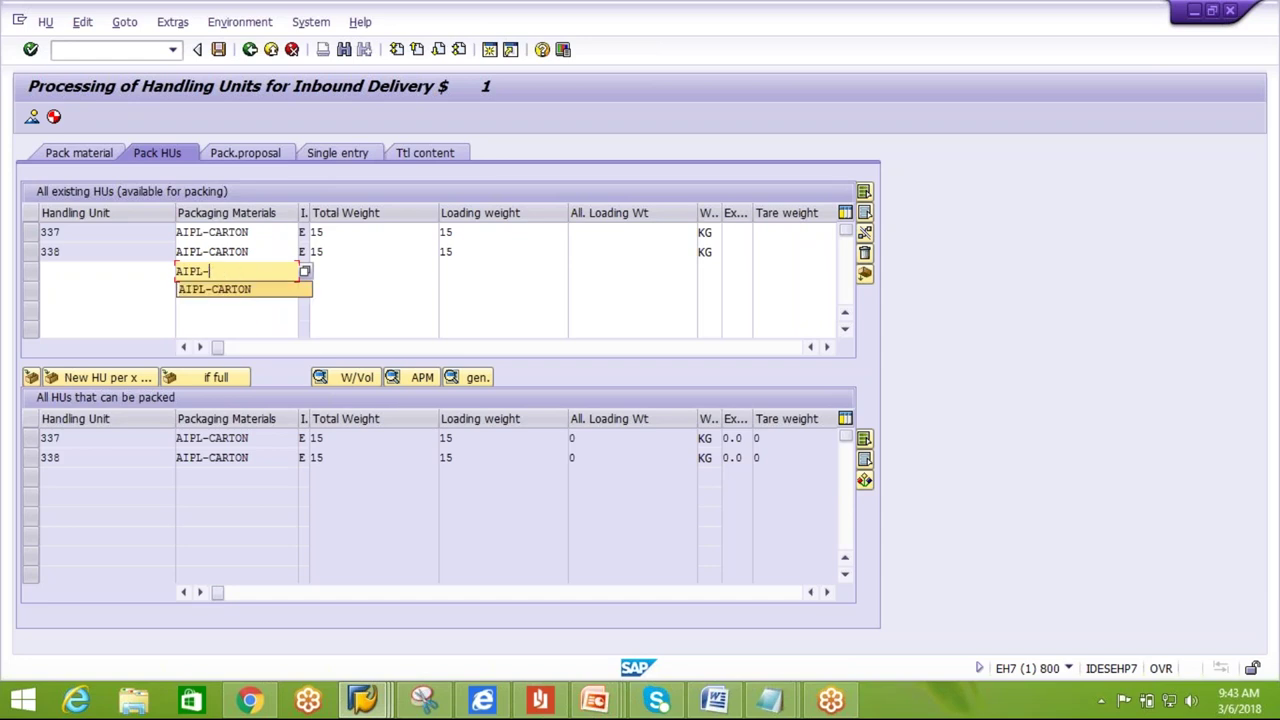
text(Pa)
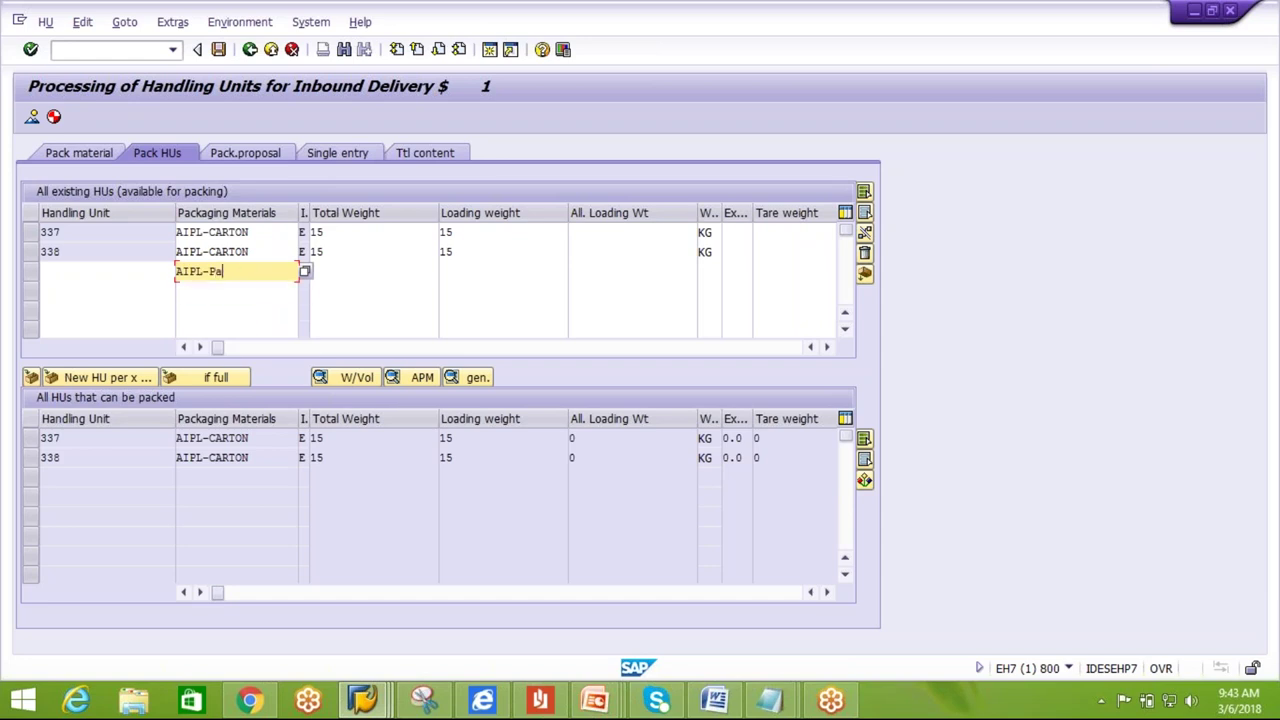
key(BackSpace)
text(ALLET)
key(Return)
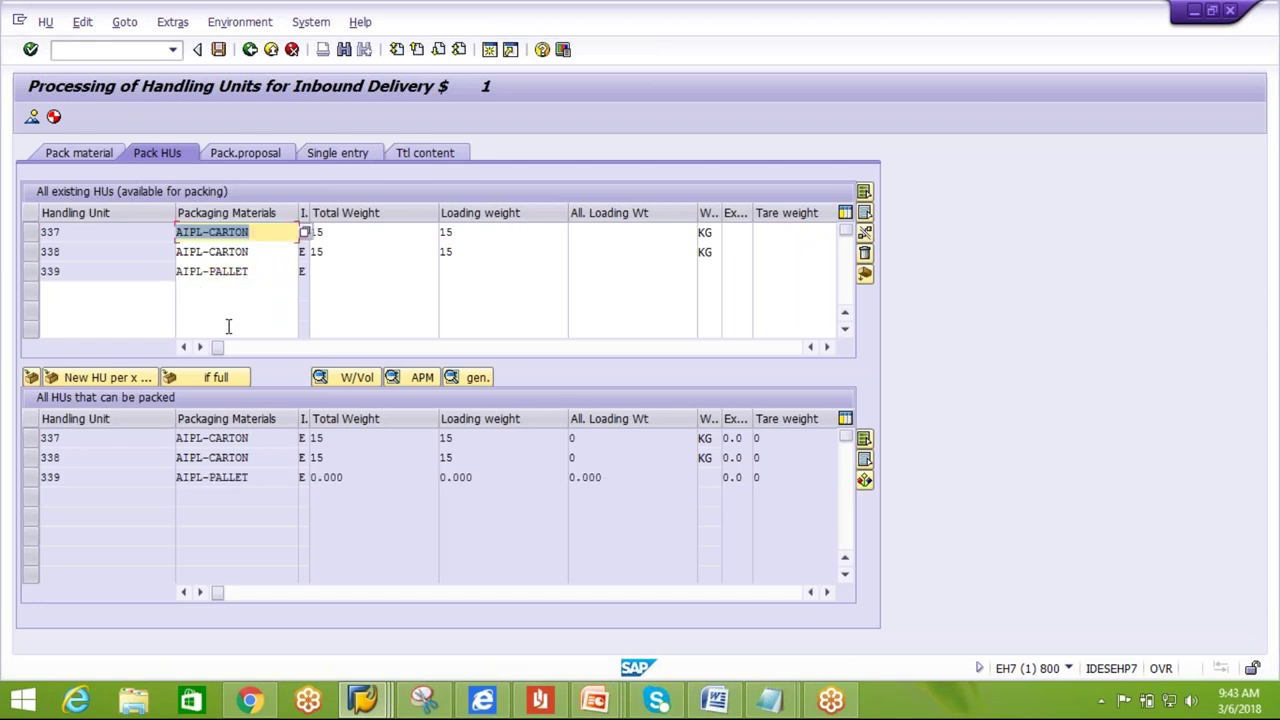
Pack both AIPL-CARTON handling units onto the AIPL-PALLET handling unit and save the inbound delivery.
click(34, 274)
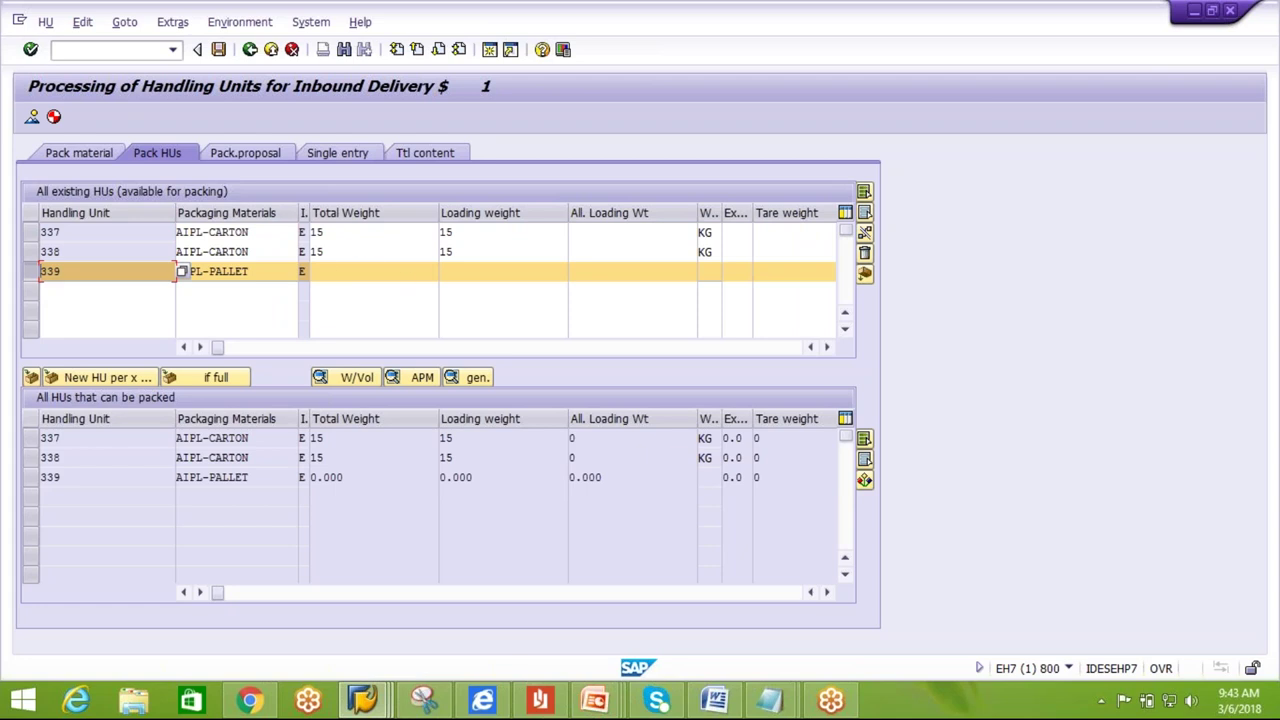
click(32, 456)
ctrl+click(33, 437)
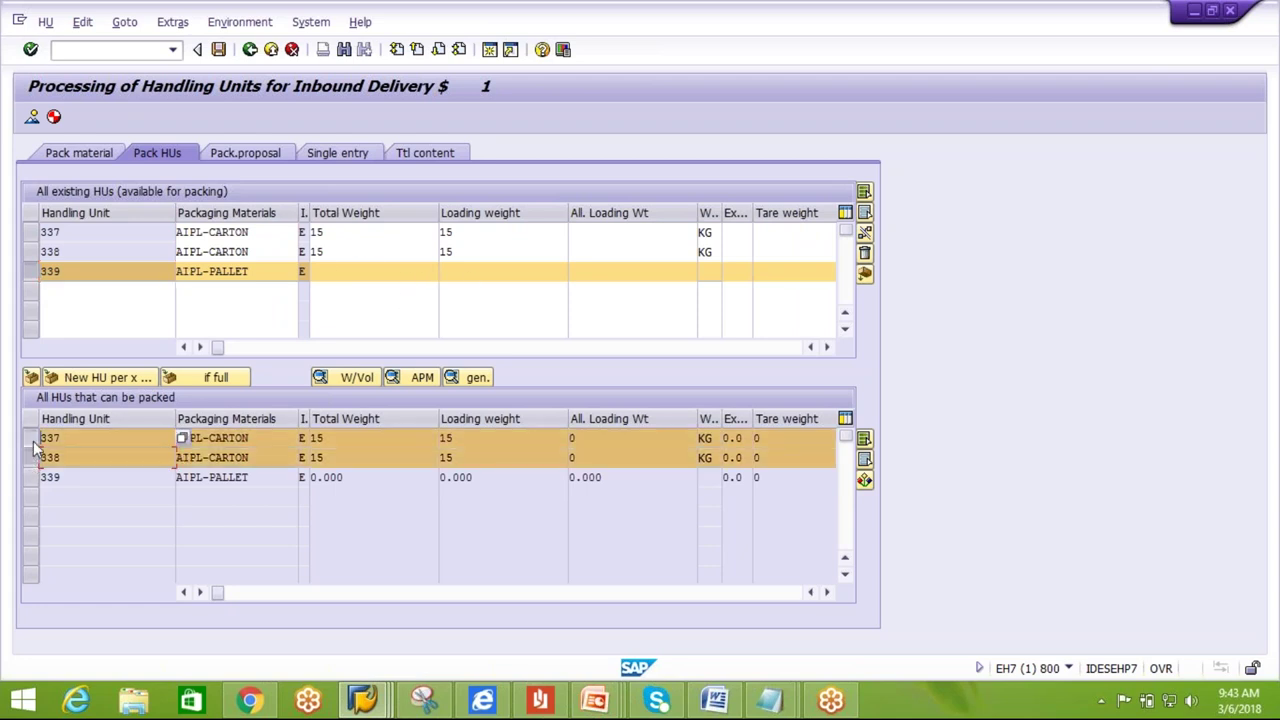
click(31, 377)
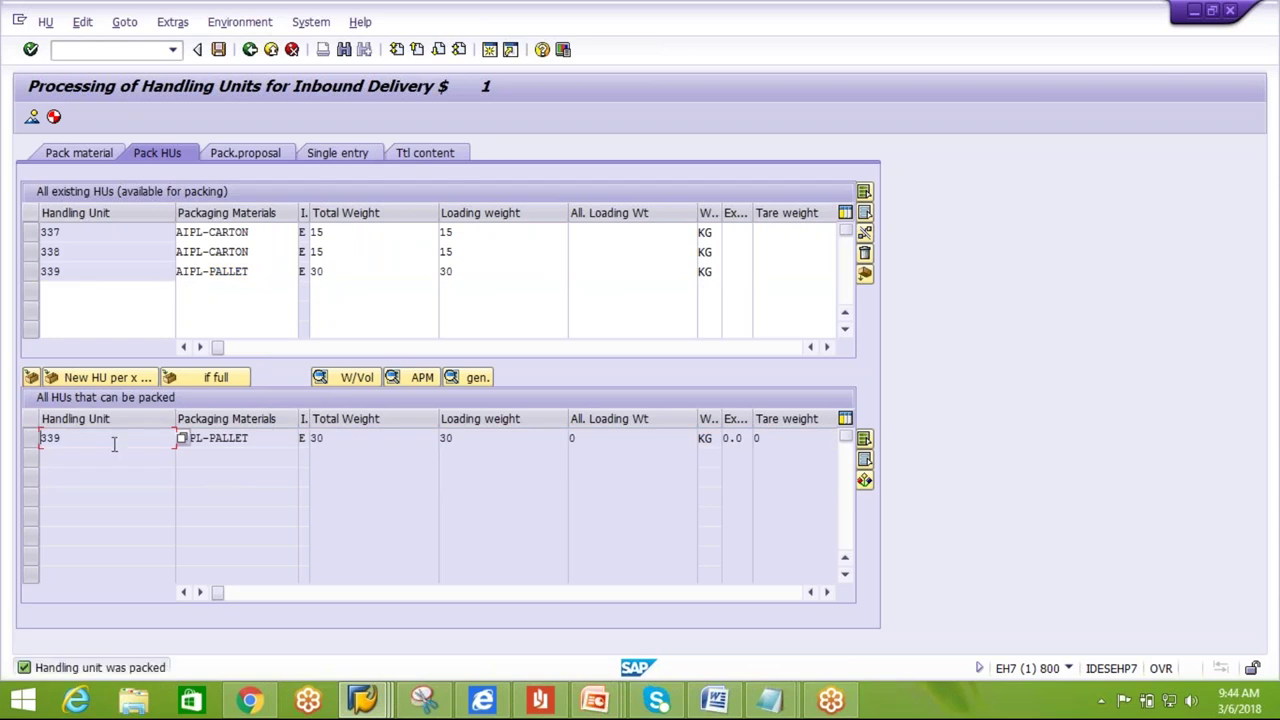
click(218, 50)
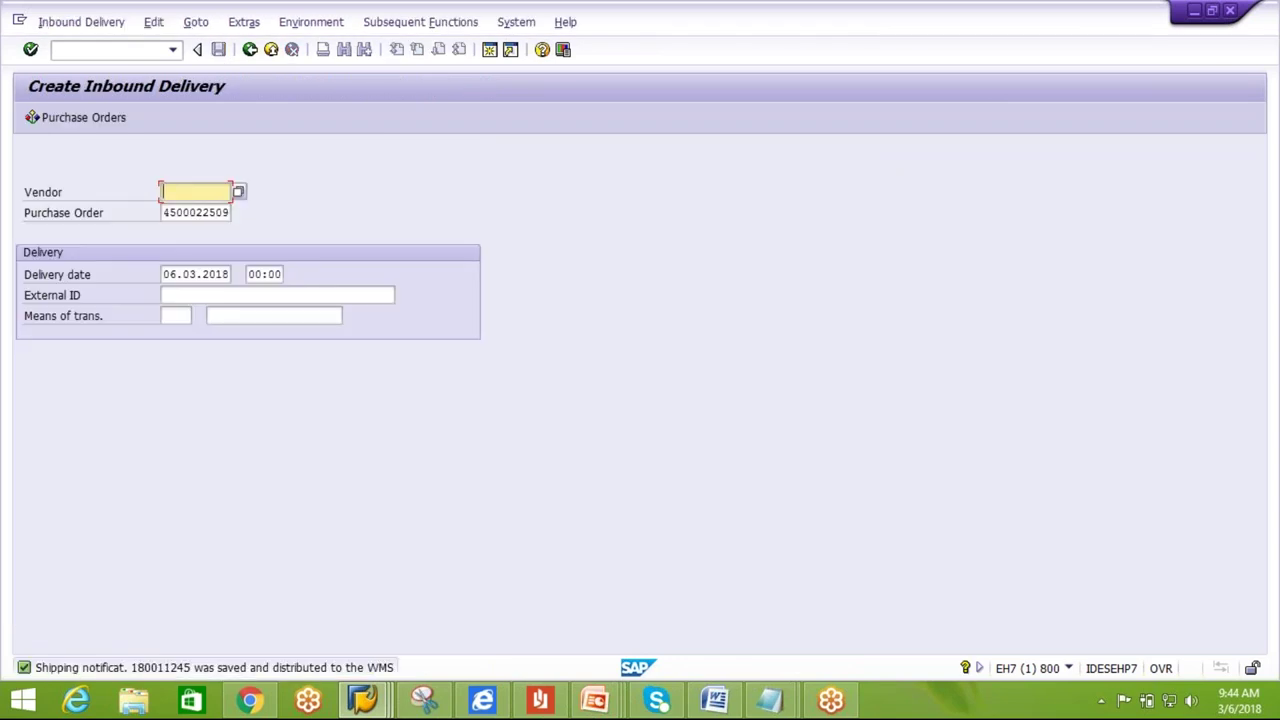
In the warehouse session, search all inbound delivery notifications and show the handling units of the one whose ASN ends in -03.
click(368, 700)
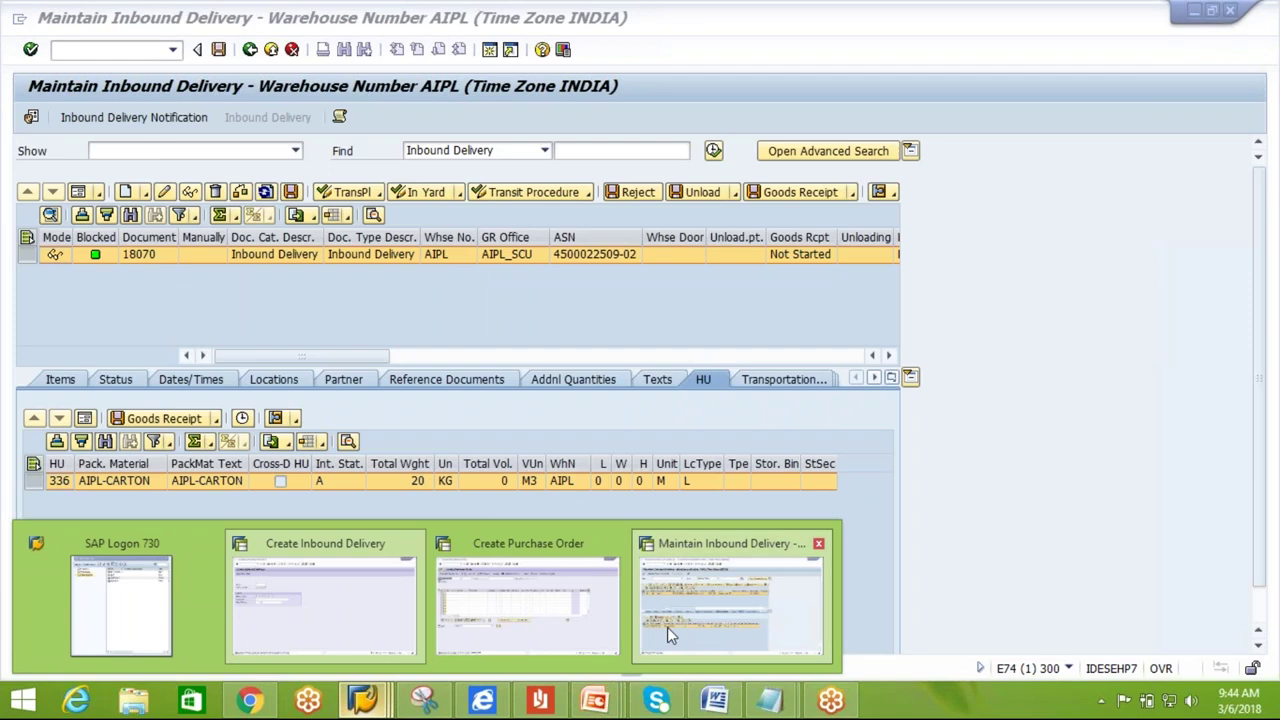
click(667, 627)
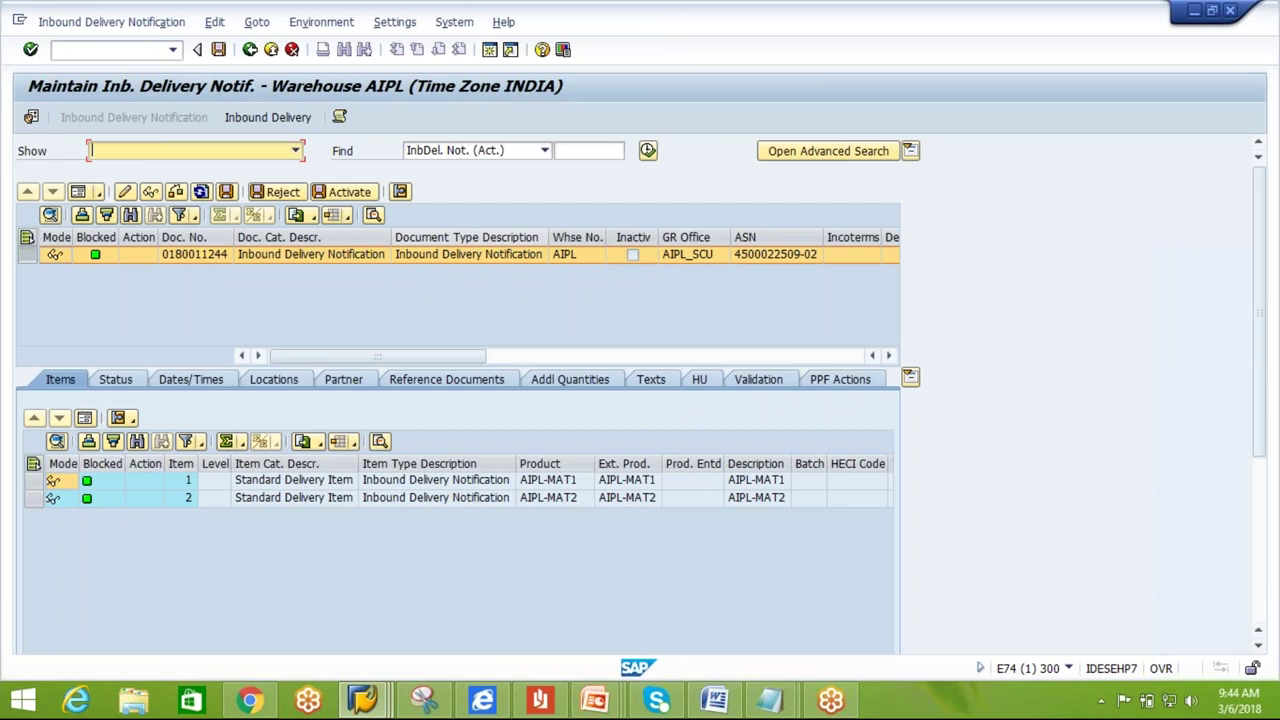
click(648, 152)
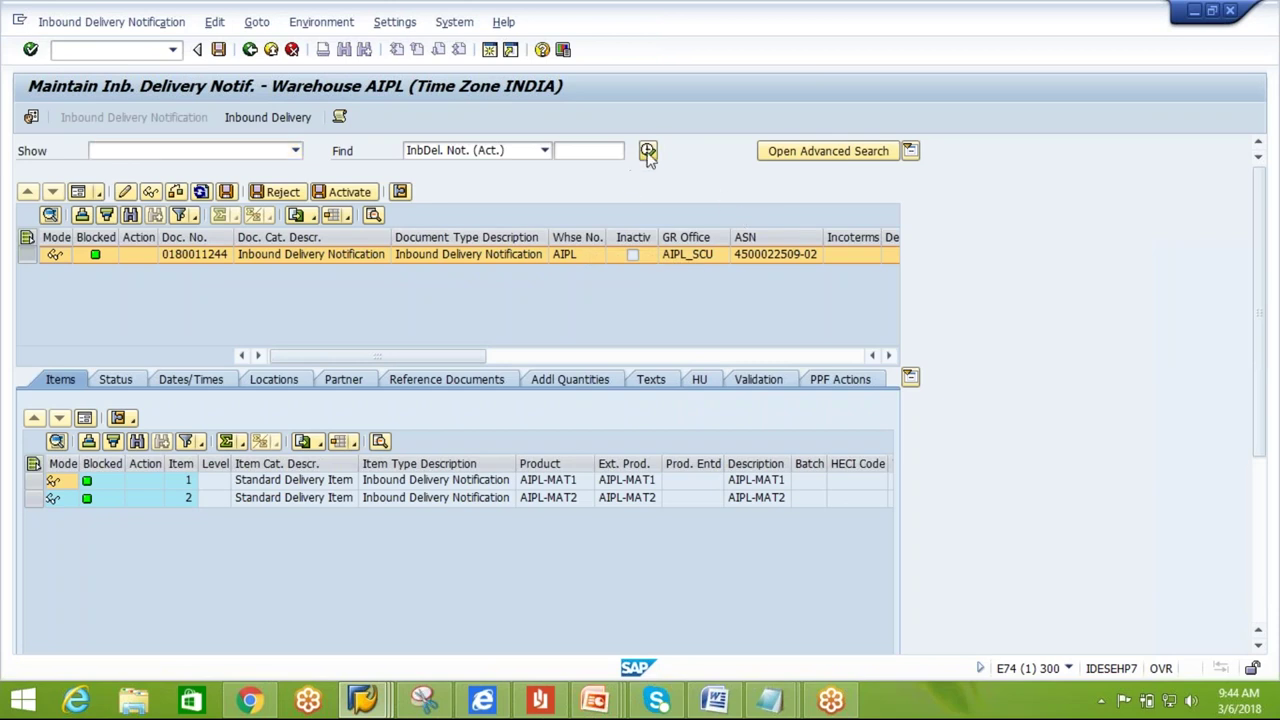
click(260, 366)
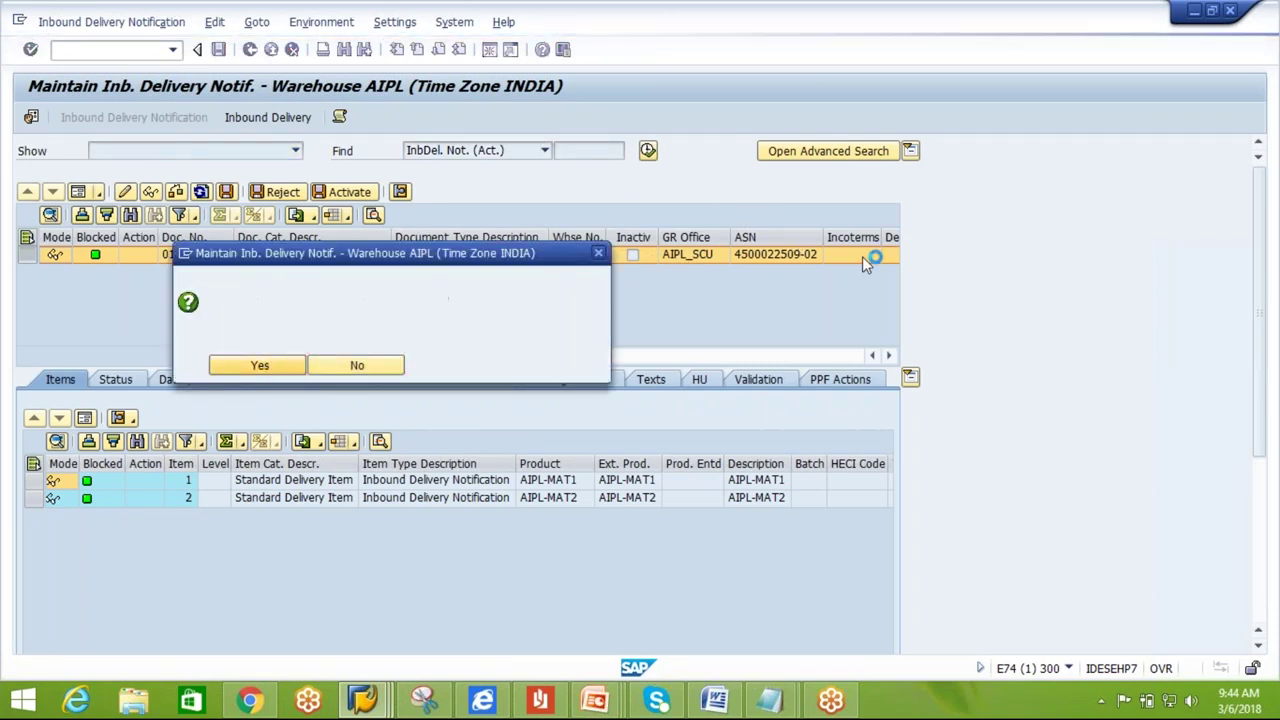
scroll(500, 300, down, 7)
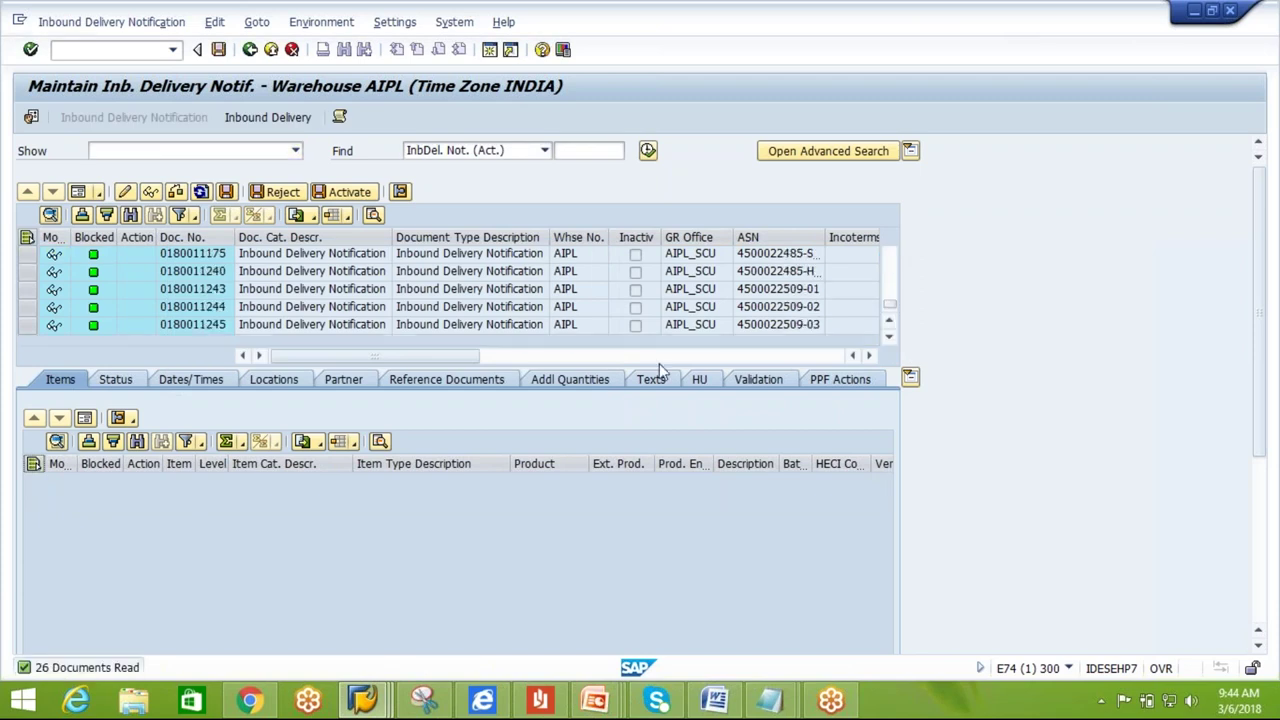
double_click(218, 325)
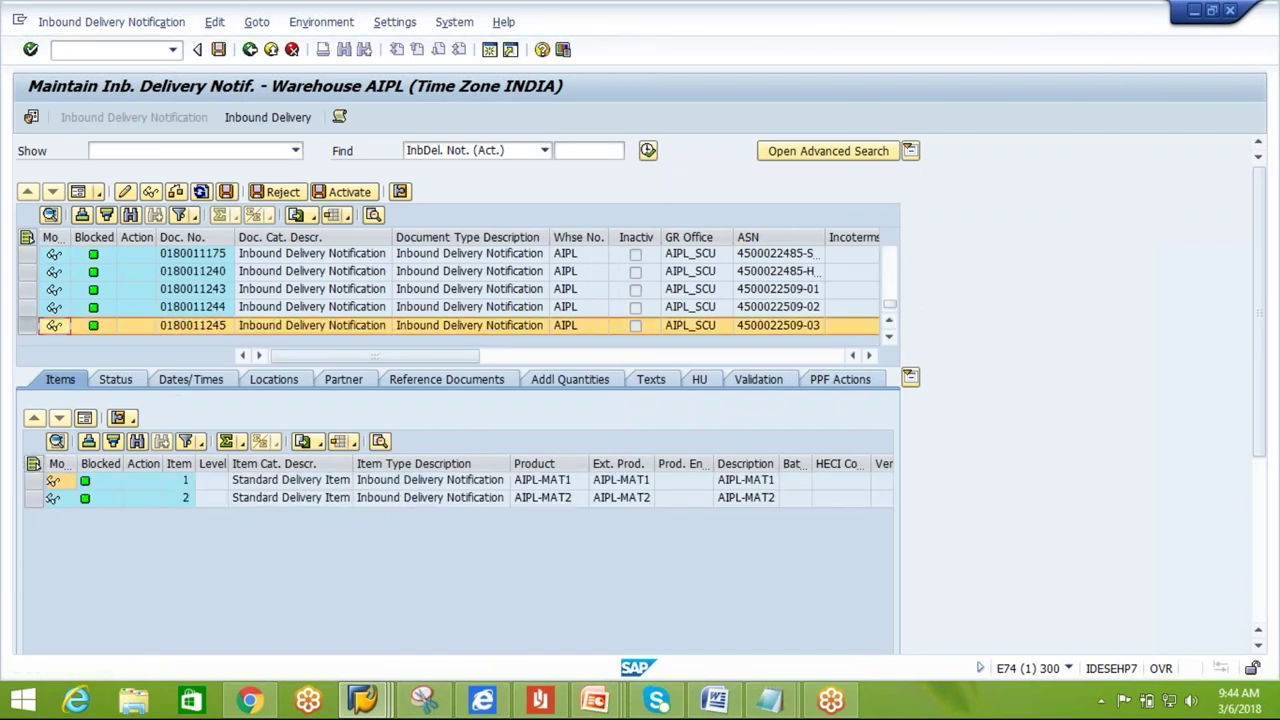
click(700, 384)
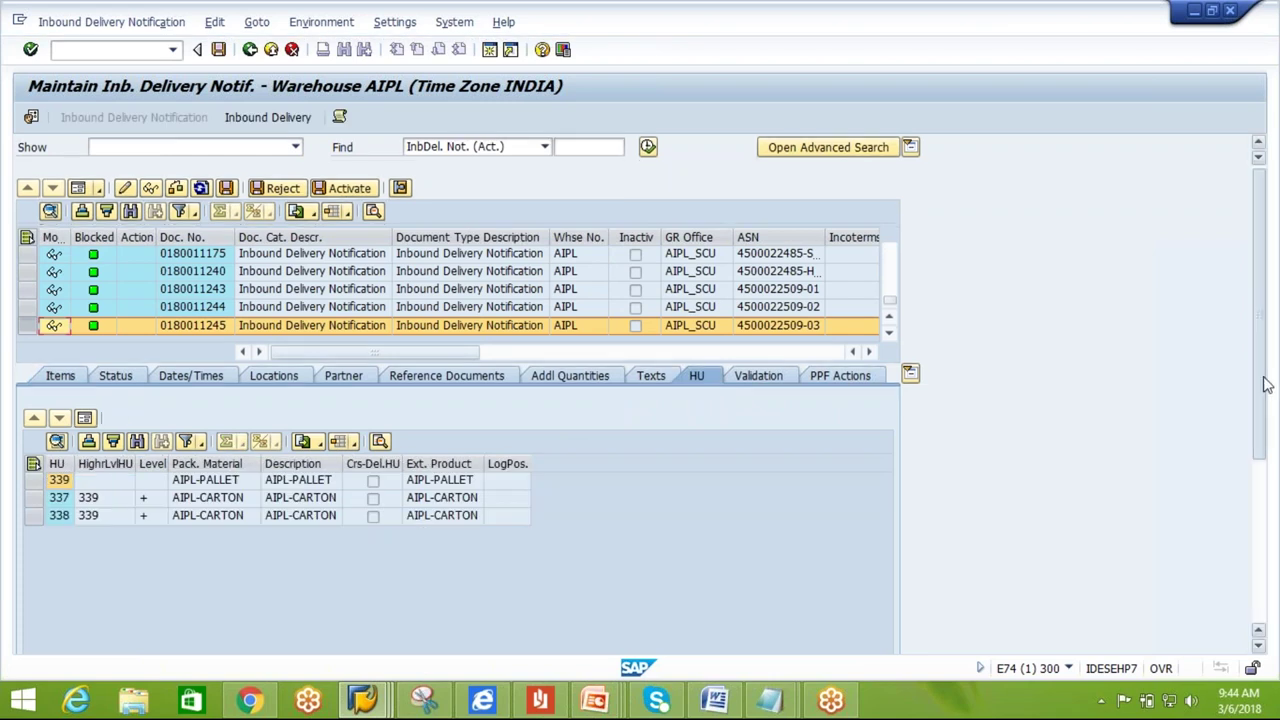
Examine the nesting of the notification's handling units, comparing the pallet with the two cartons and their higher-level HU.
scroll(1265, 390, down, 3)
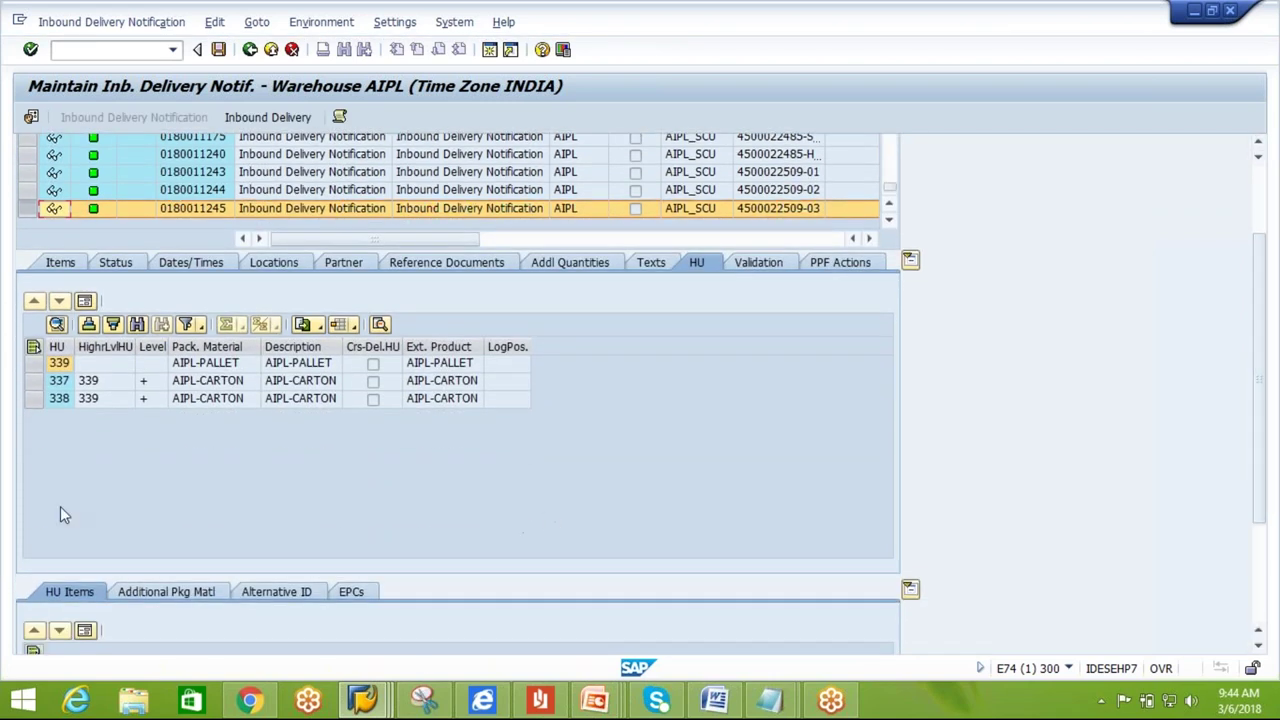
click(53, 366)
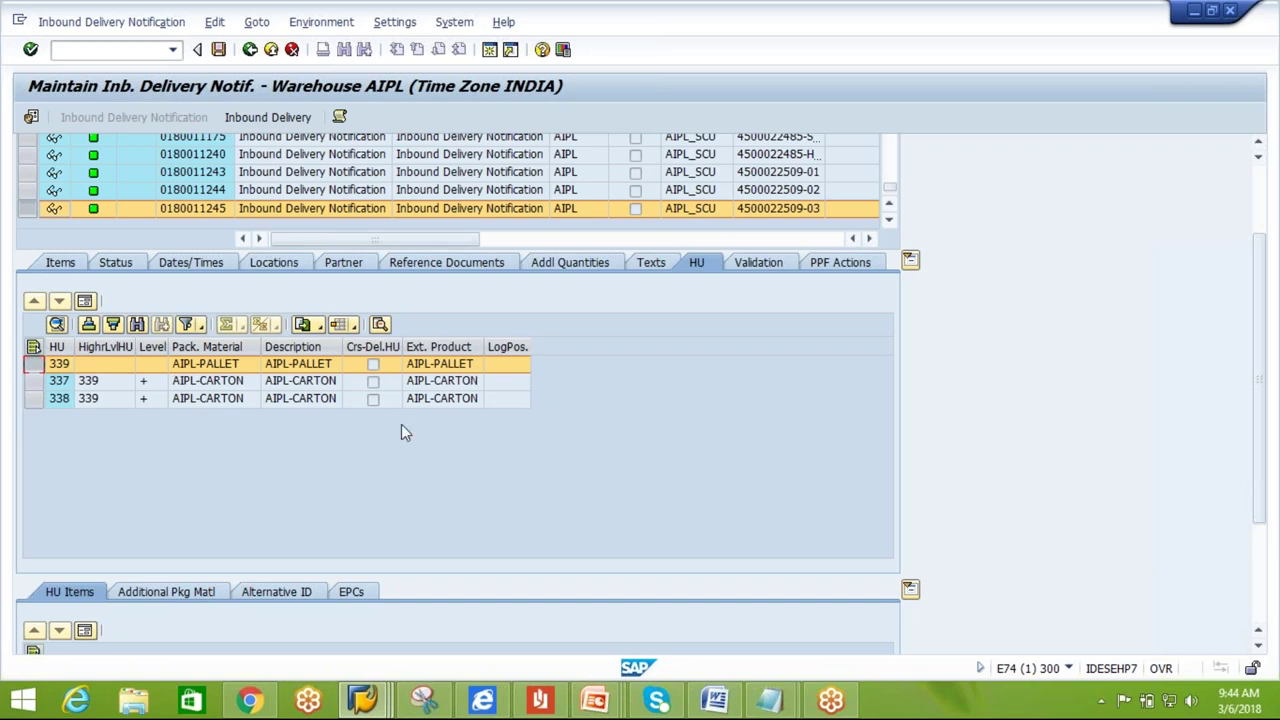
click(33, 381)
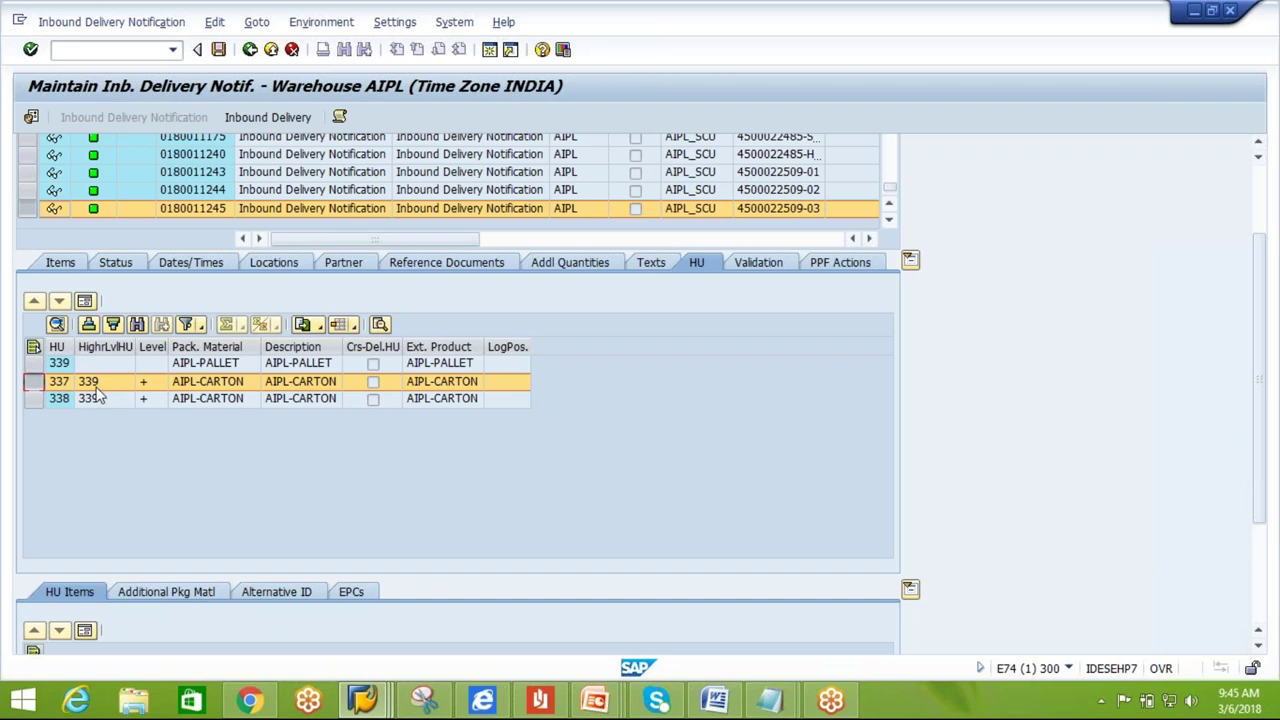
click(33, 399)
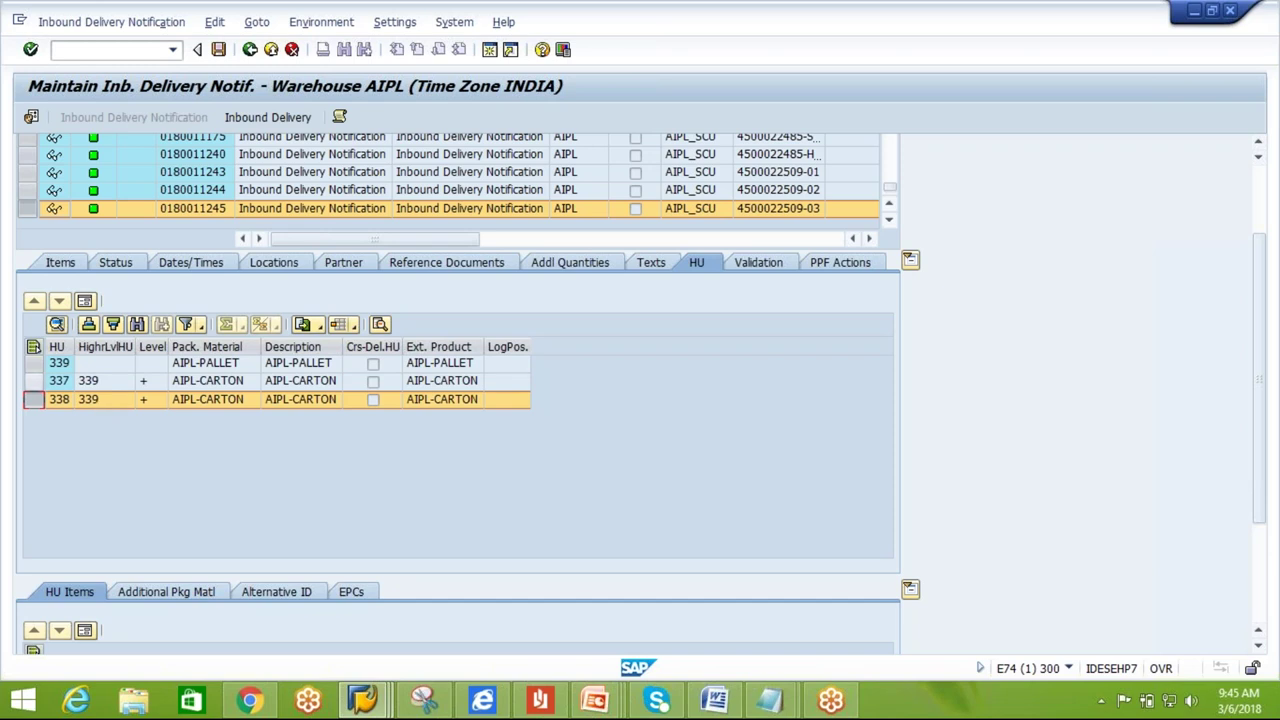
click(102, 371)
click(34, 381)
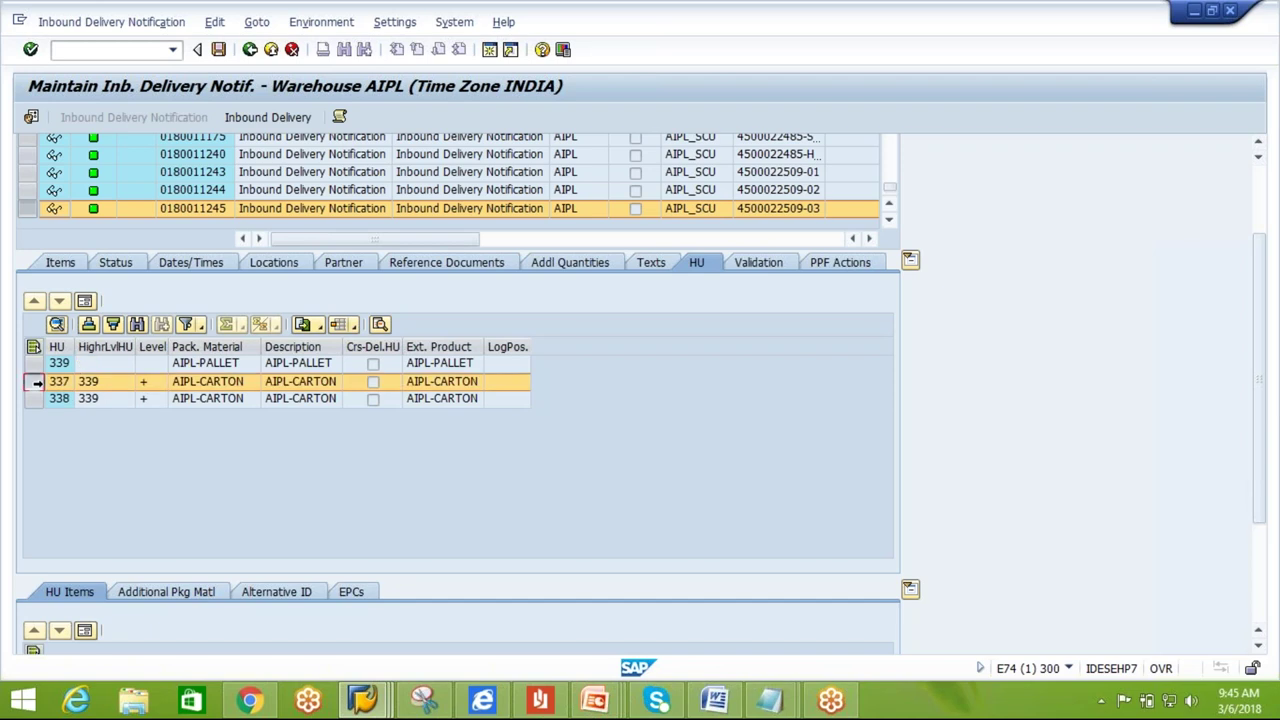
click(34, 399)
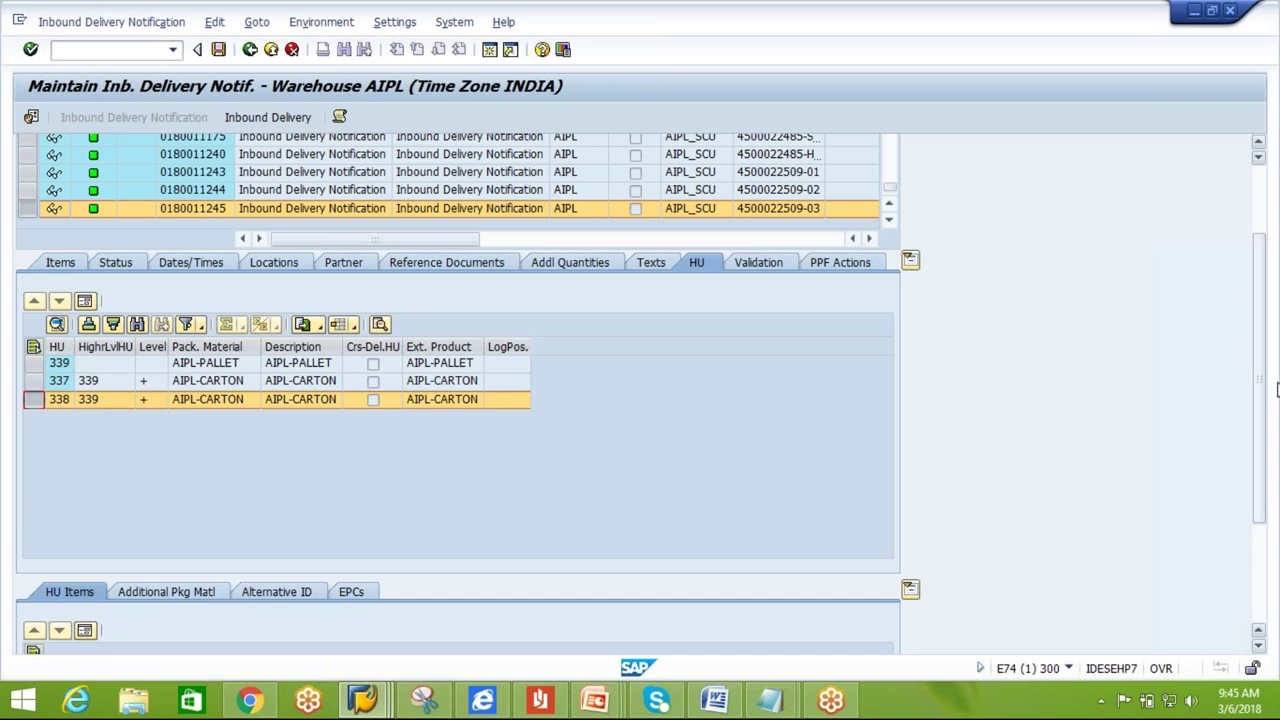
Display the HU items of the pallet and of each carton in turn to check which material each contains.
scroll(1272, 405, down, 3)
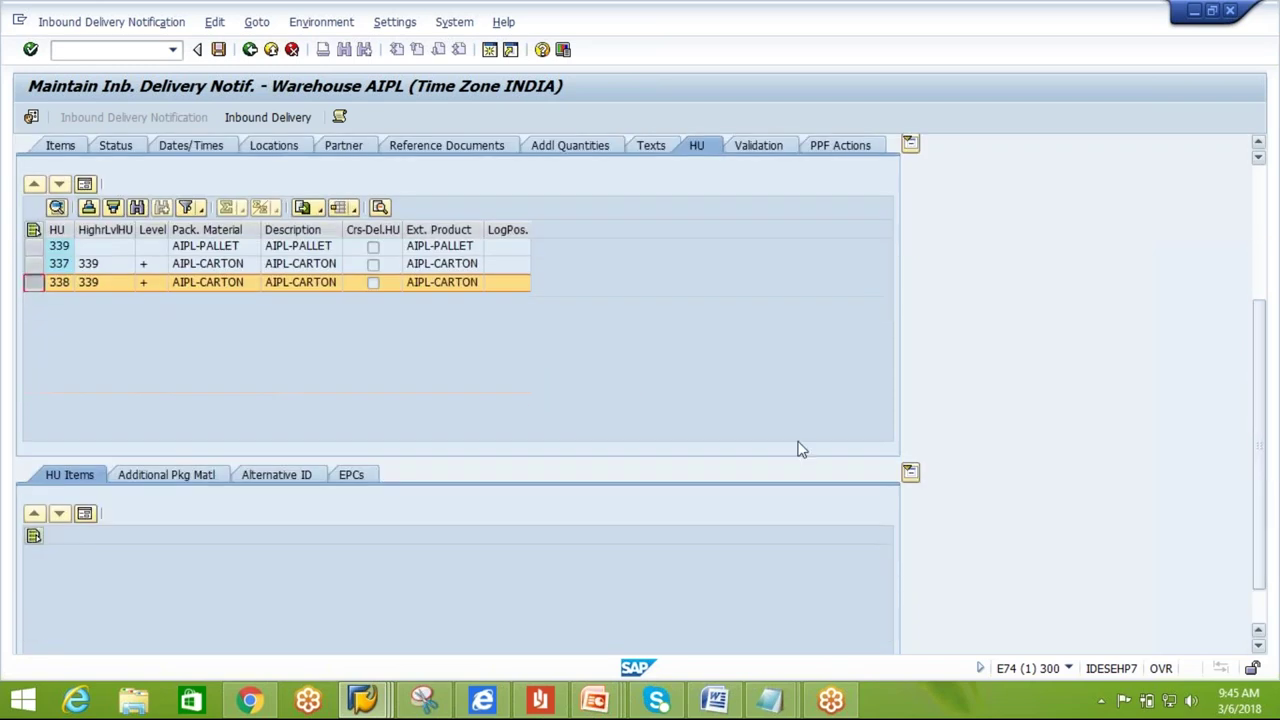
click(59, 247)
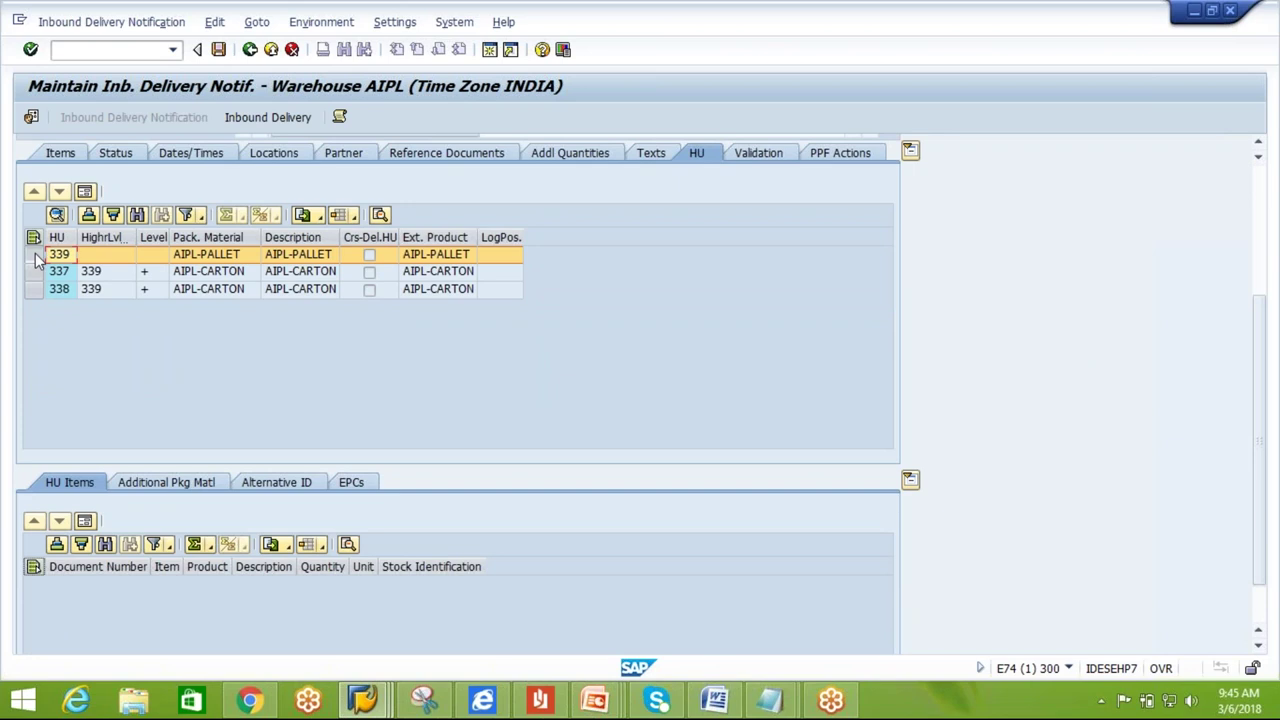
click(42, 256)
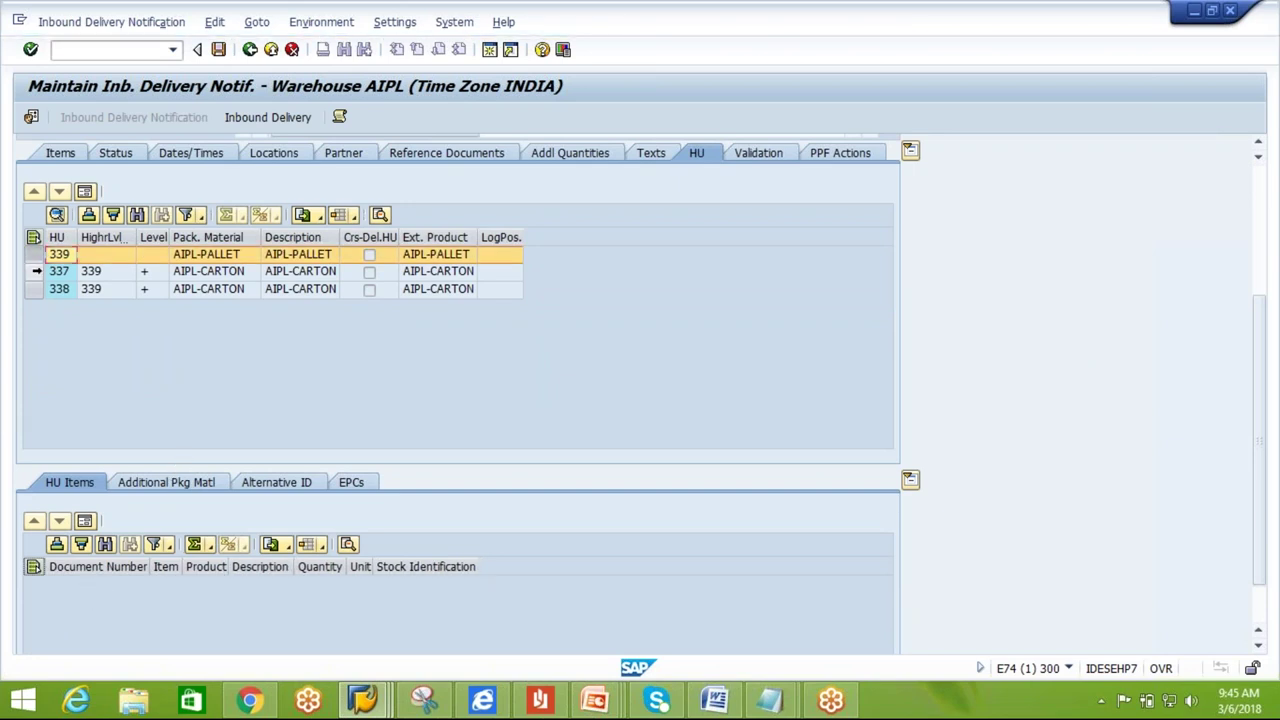
click(34, 271)
click(59, 271)
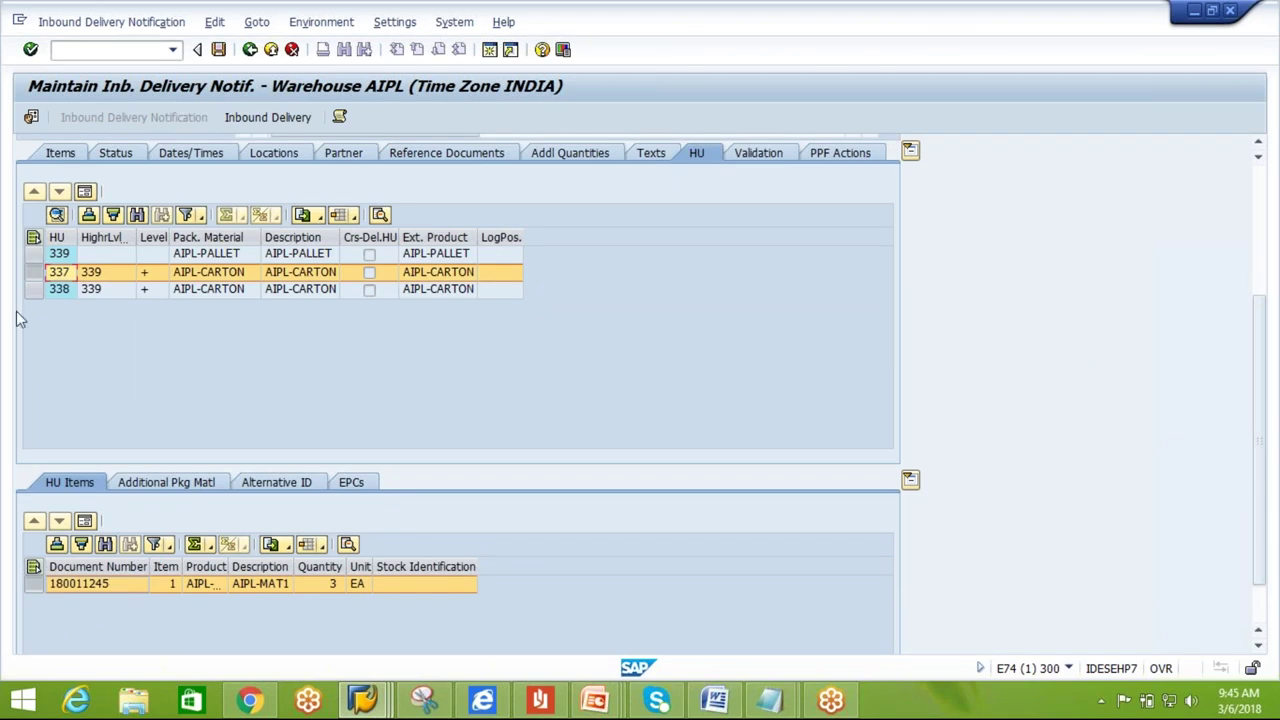
click(33, 289)
click(59, 289)
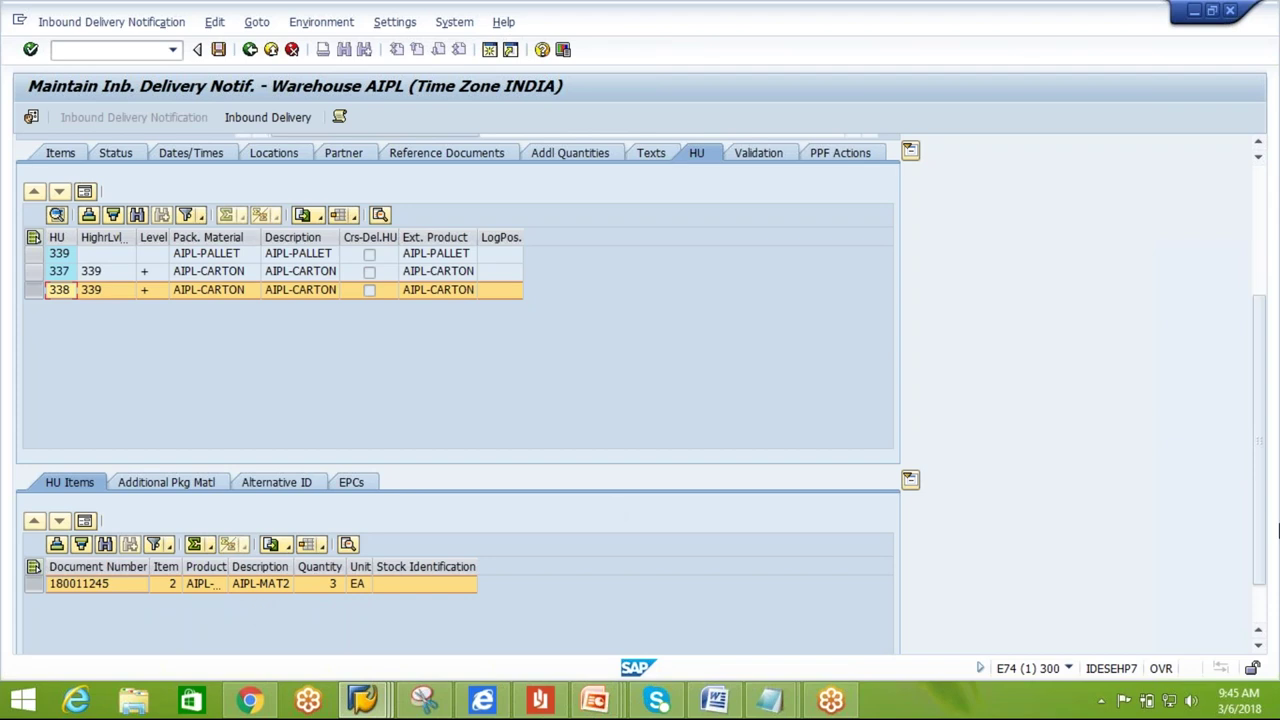
Recheck the notification's pallet and carton handling units and which higher-level HU the cartons belong to.
drag(1260, 486, 1257, 440)
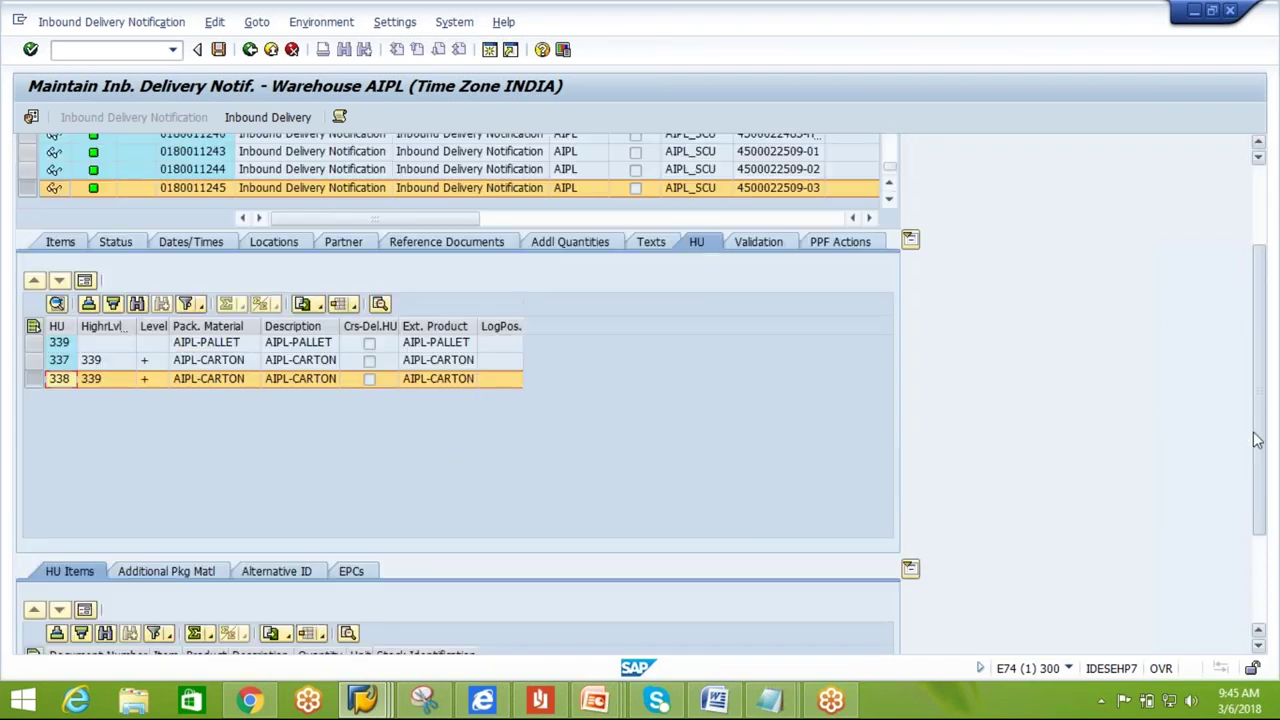
click(33, 328)
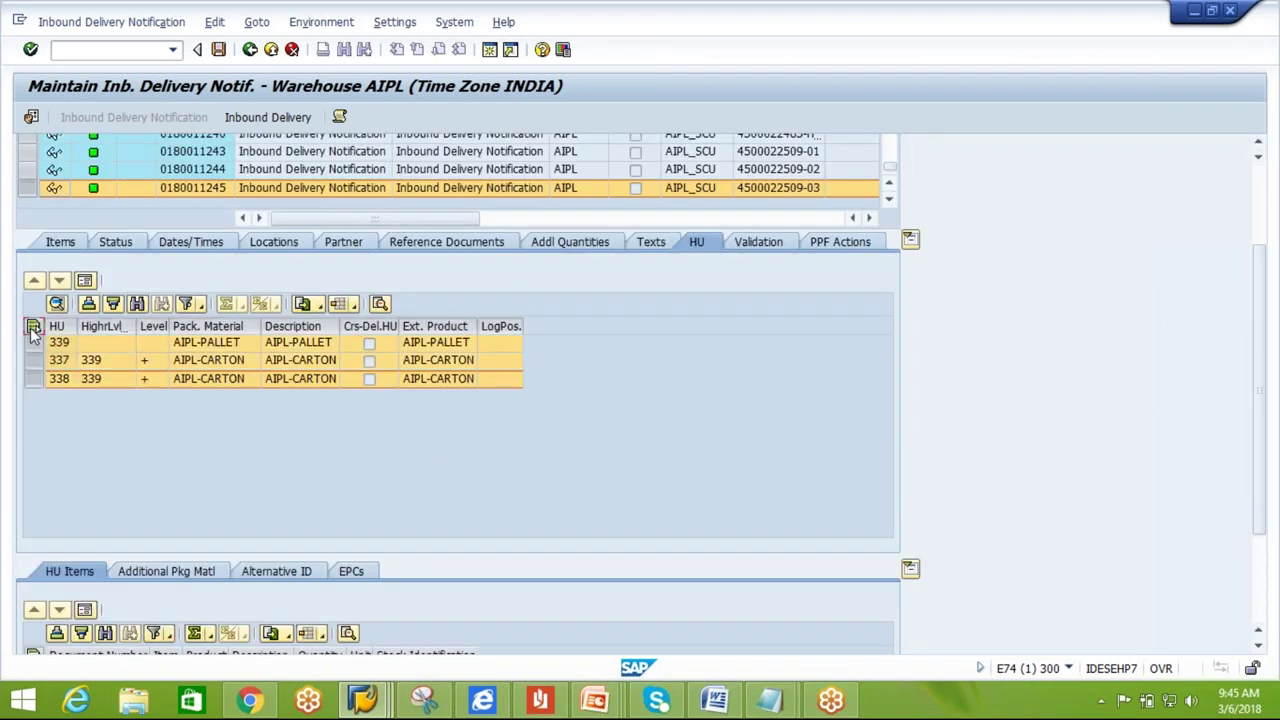
click(89, 341)
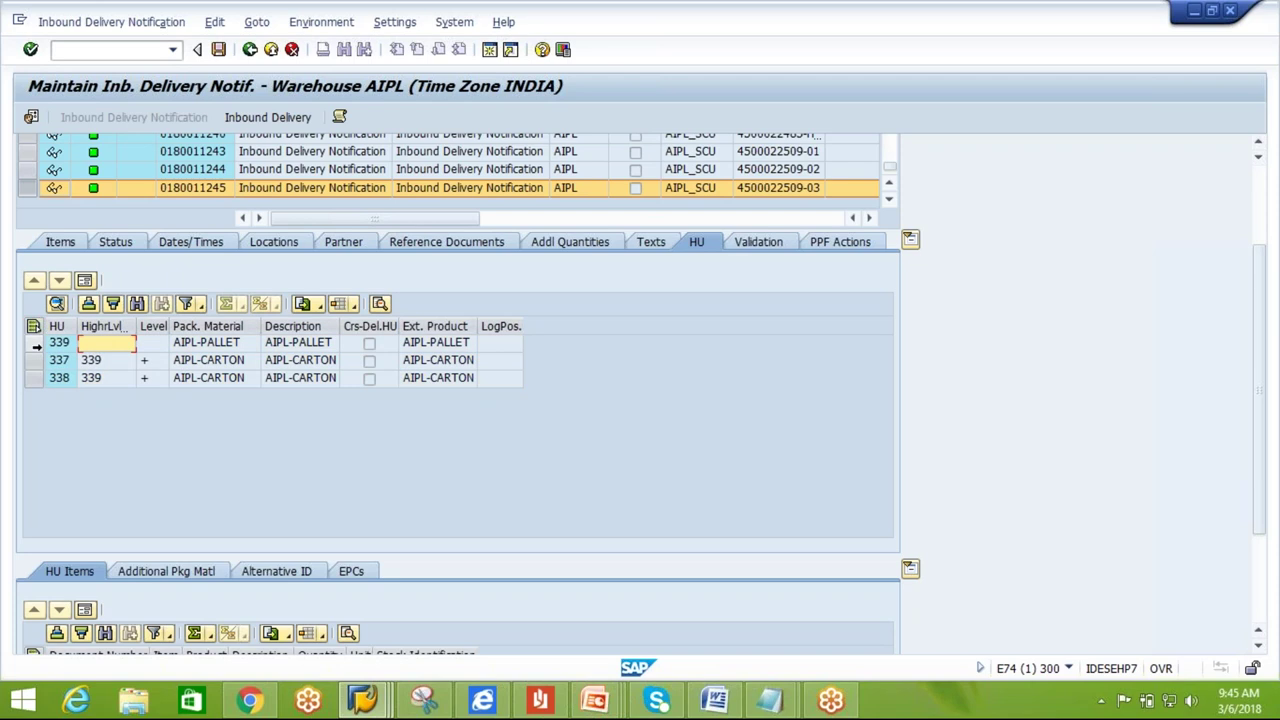
click(33, 360)
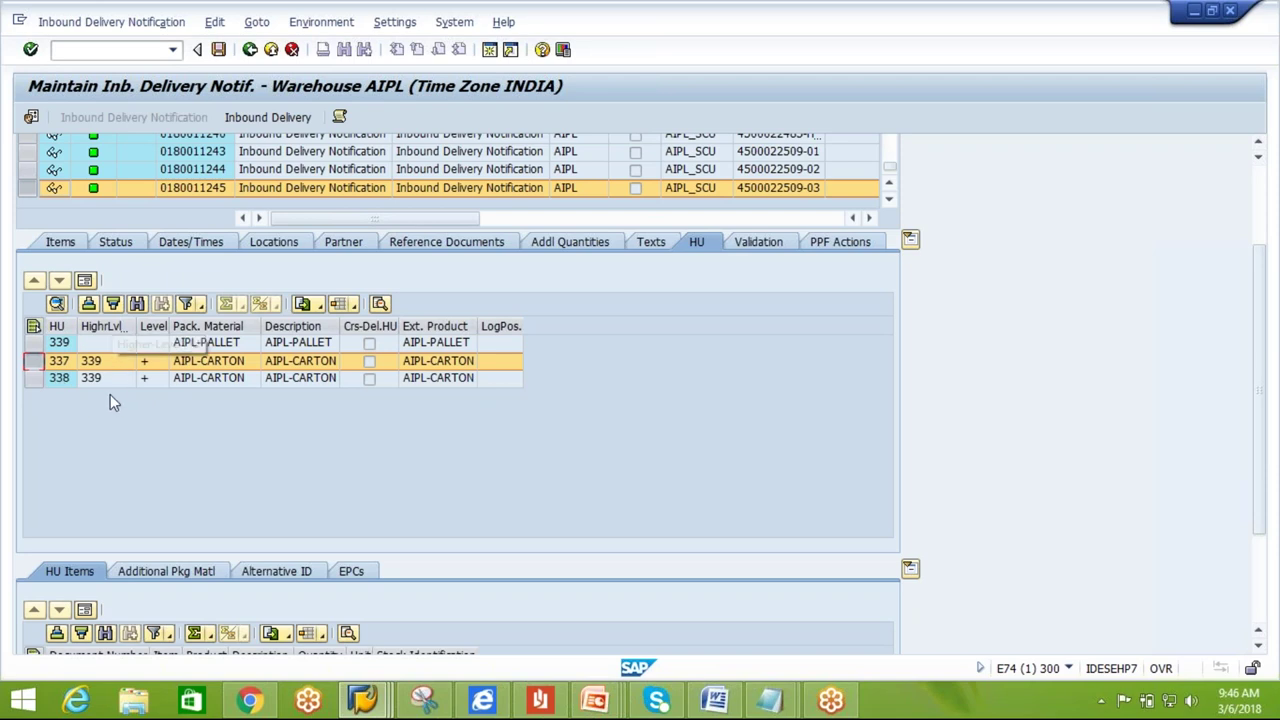
Open the inbound delivery that follows from the notification and check its handling units and items.
drag(1263, 360, 1263, 253)
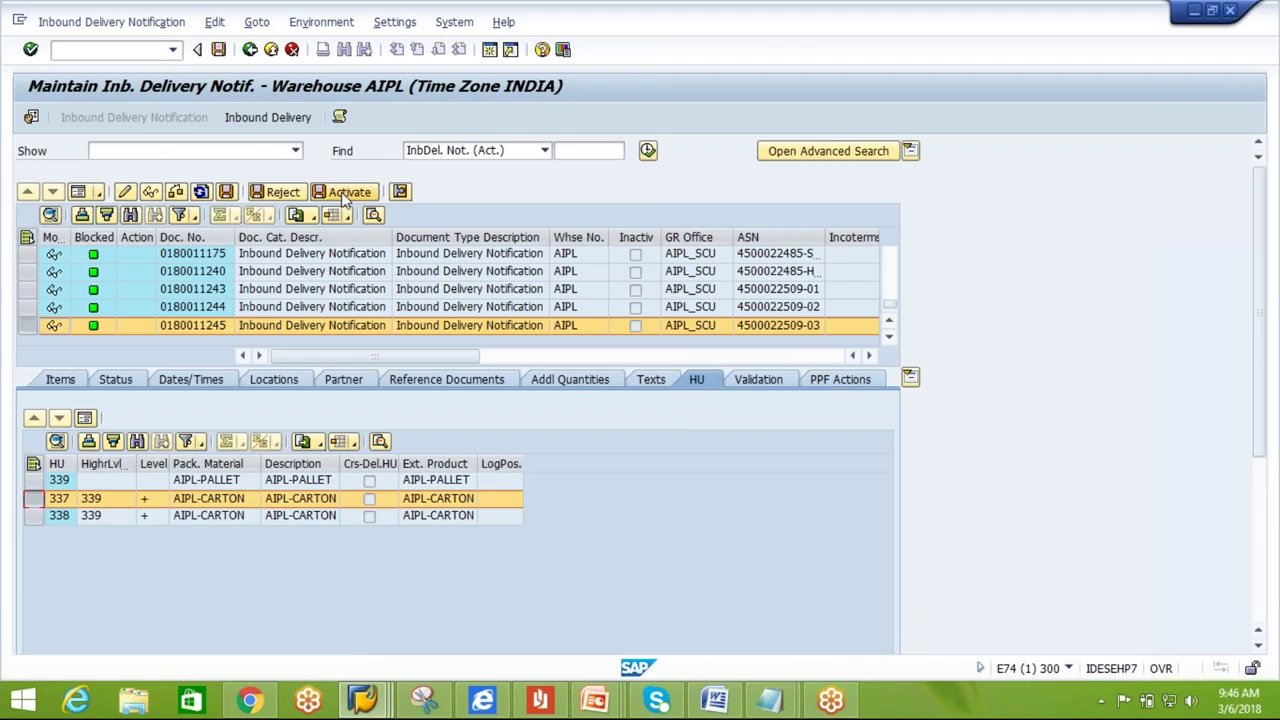
click(270, 117)
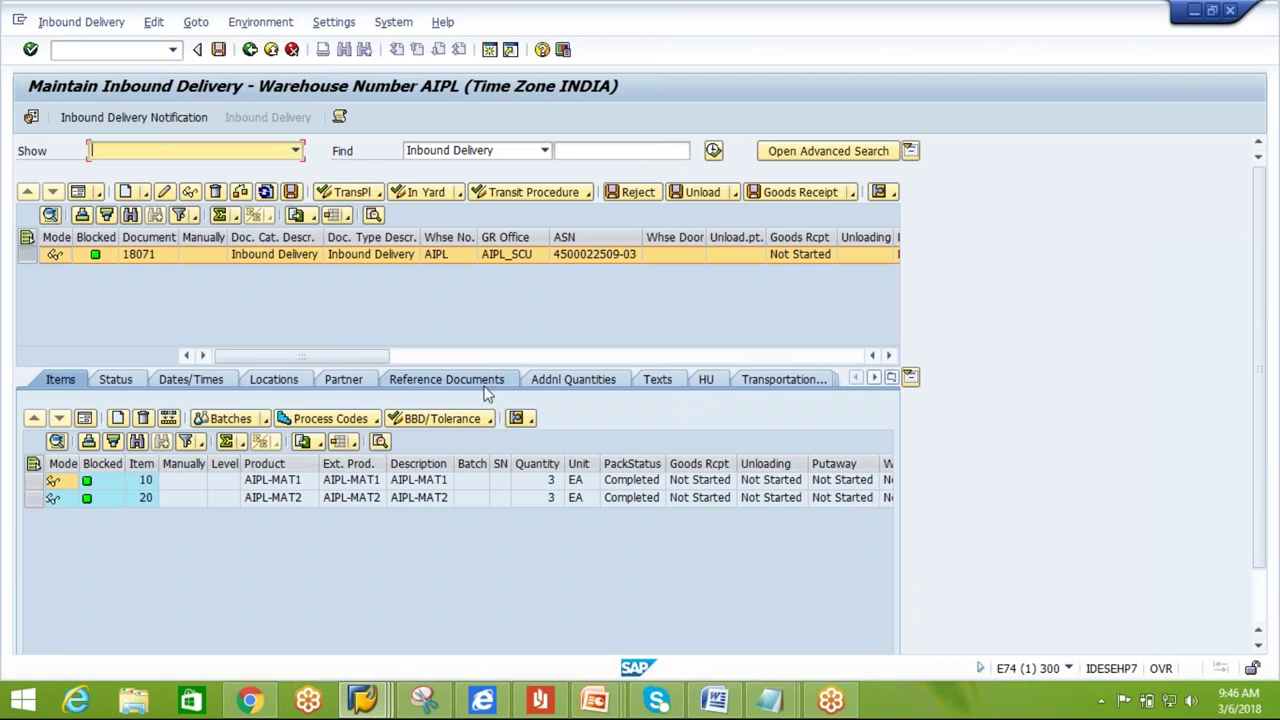
click(706, 380)
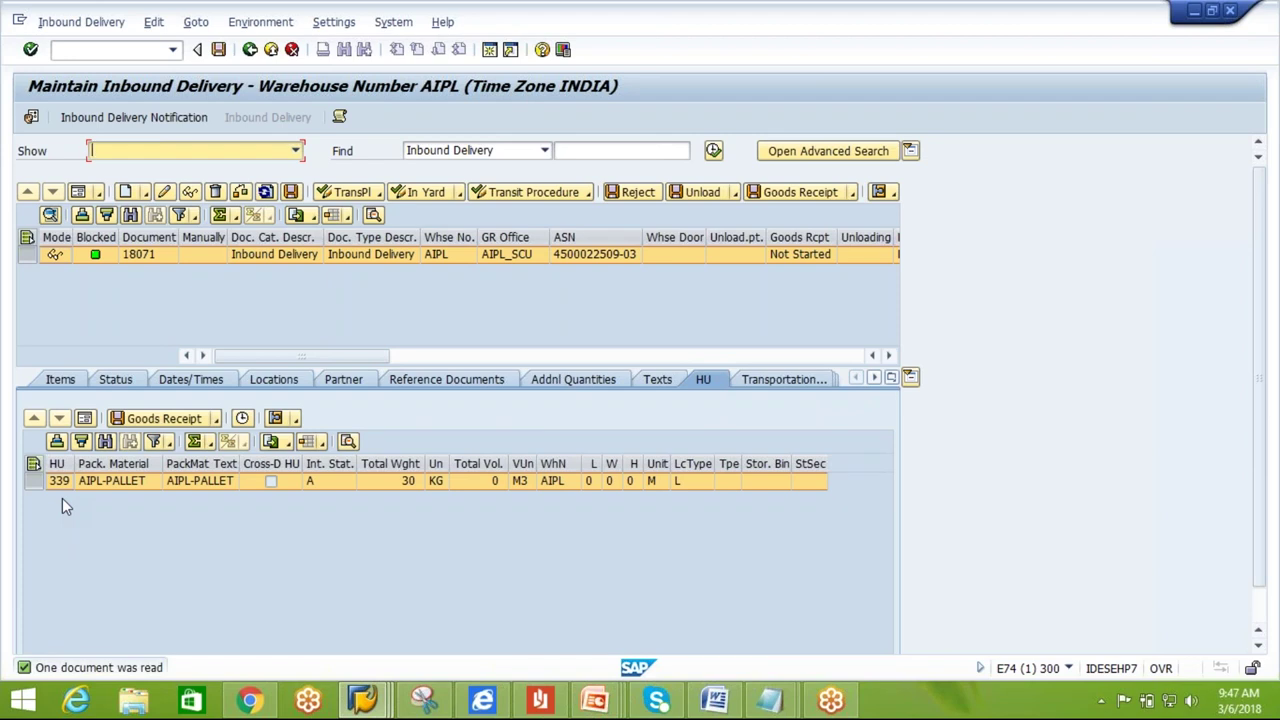
click(58, 383)
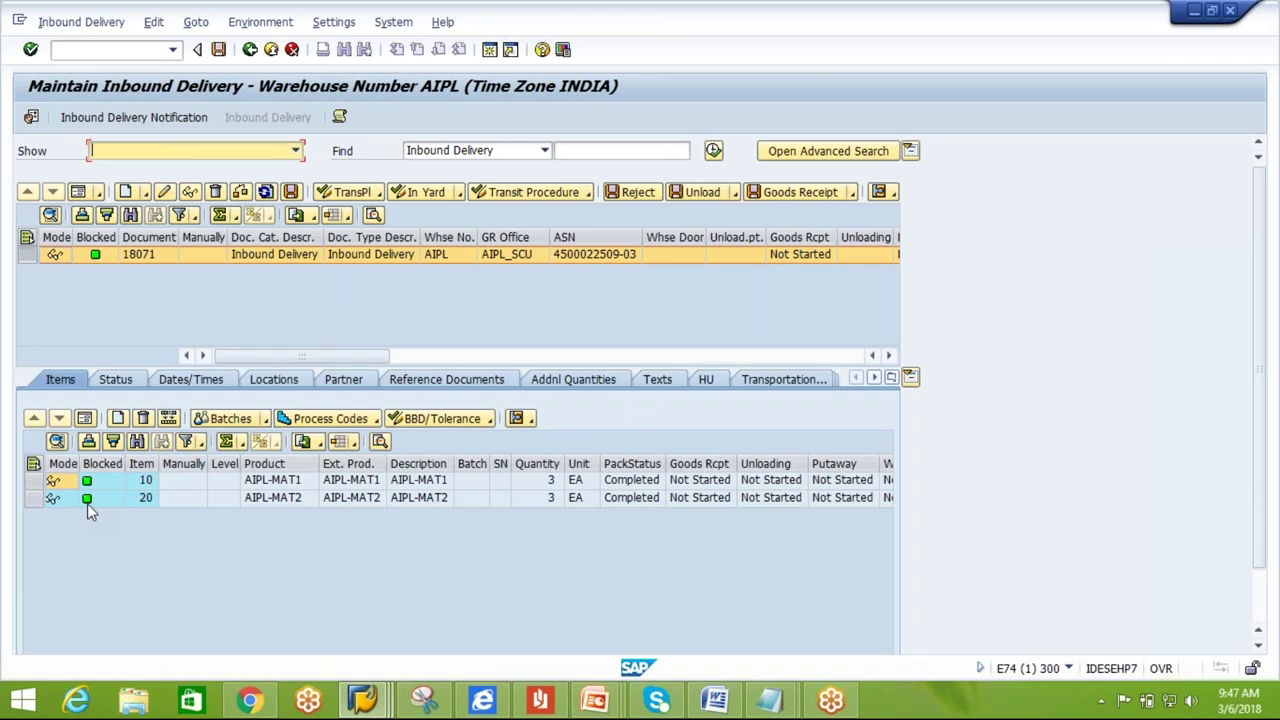
Reopen inbound delivery notification maintenance, search all notifications, and display the inbound delivery HUs for the ASN ending in -03.
click(150, 118)
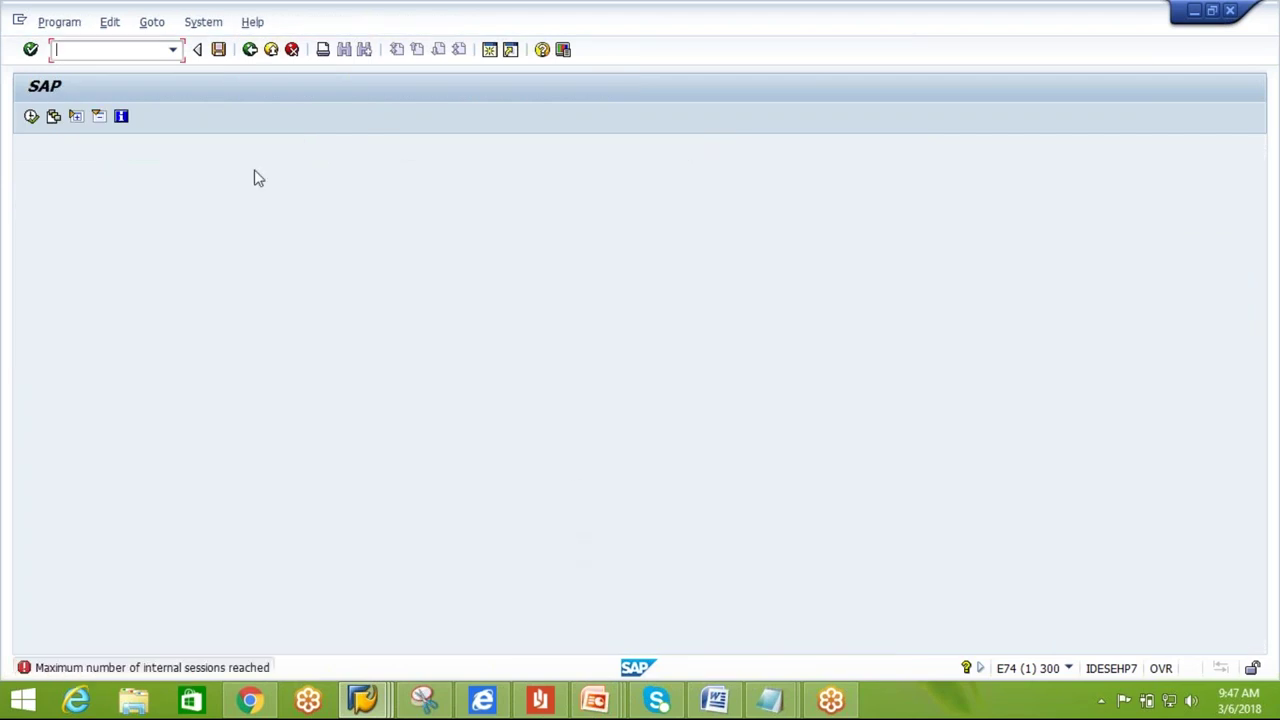
click(272, 52)
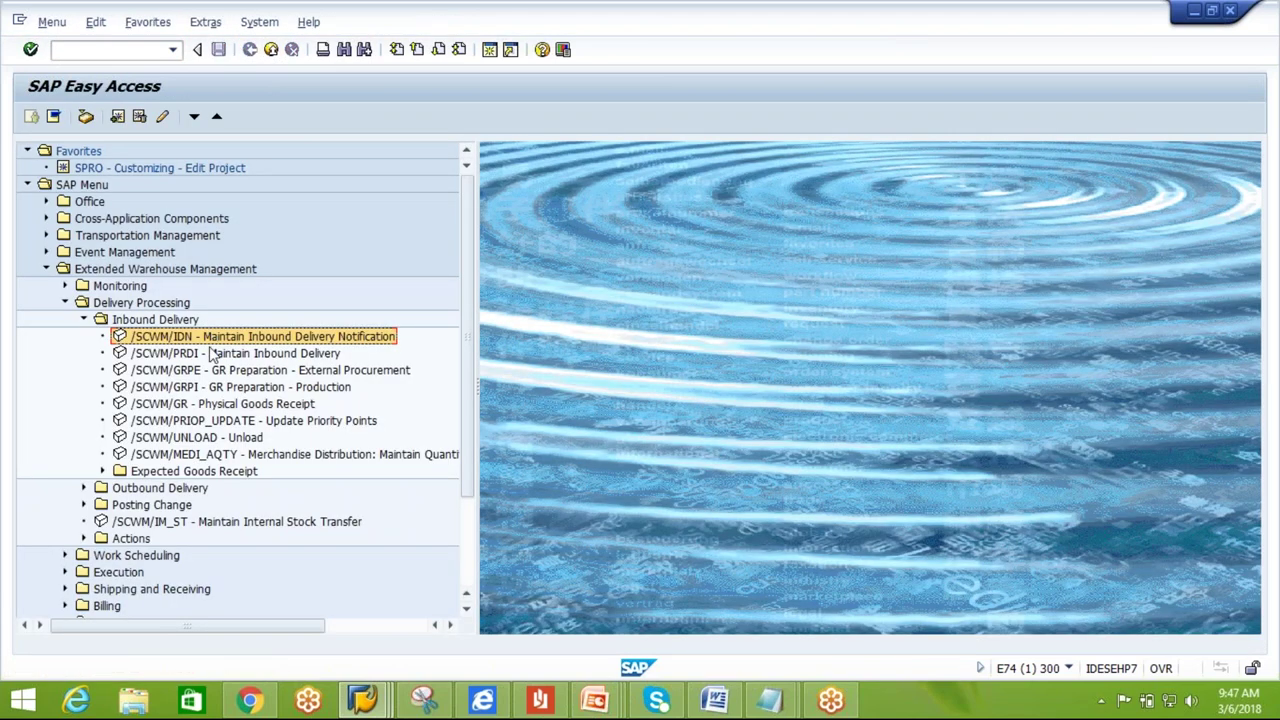
double_click(213, 338)
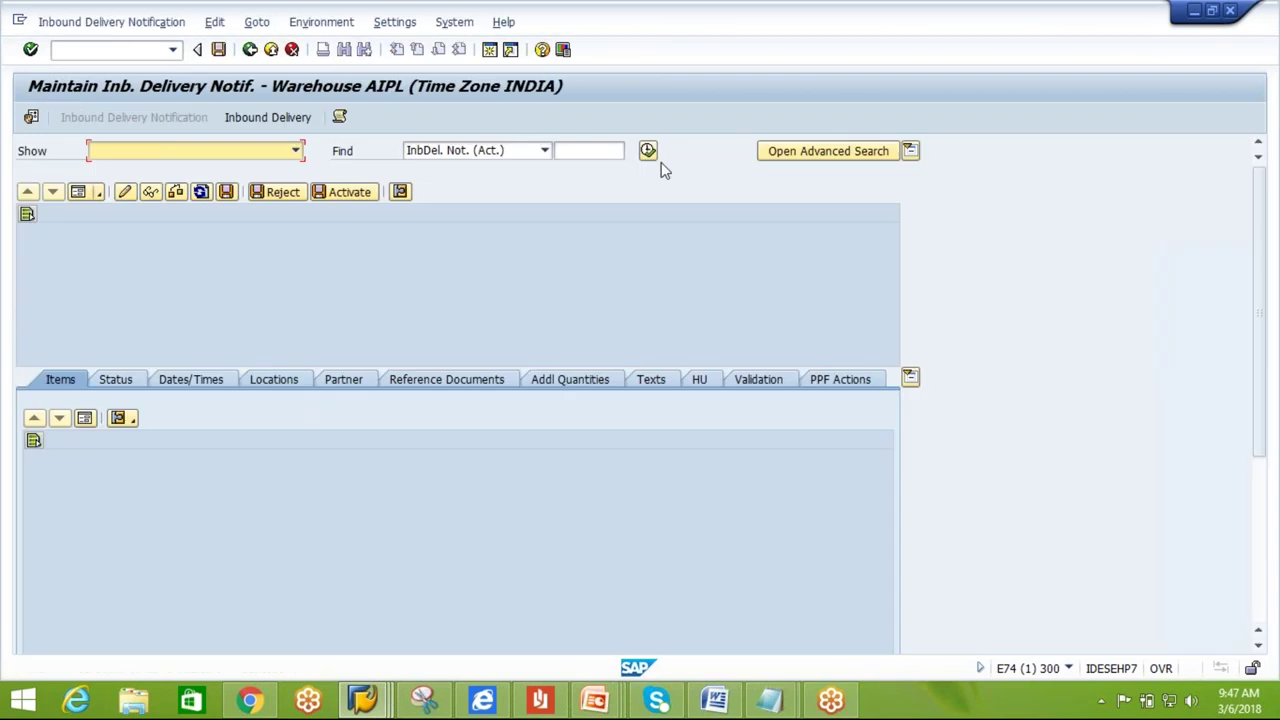
click(649, 151)
click(300, 366)
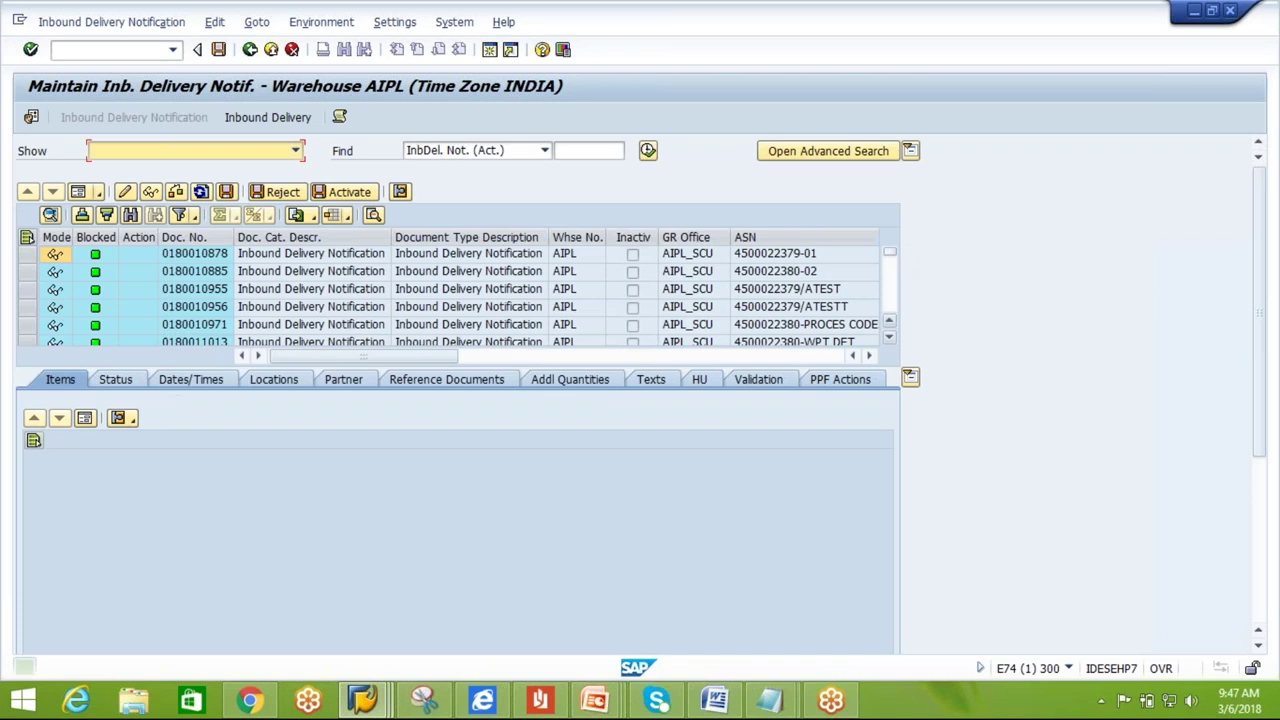
click(211, 323)
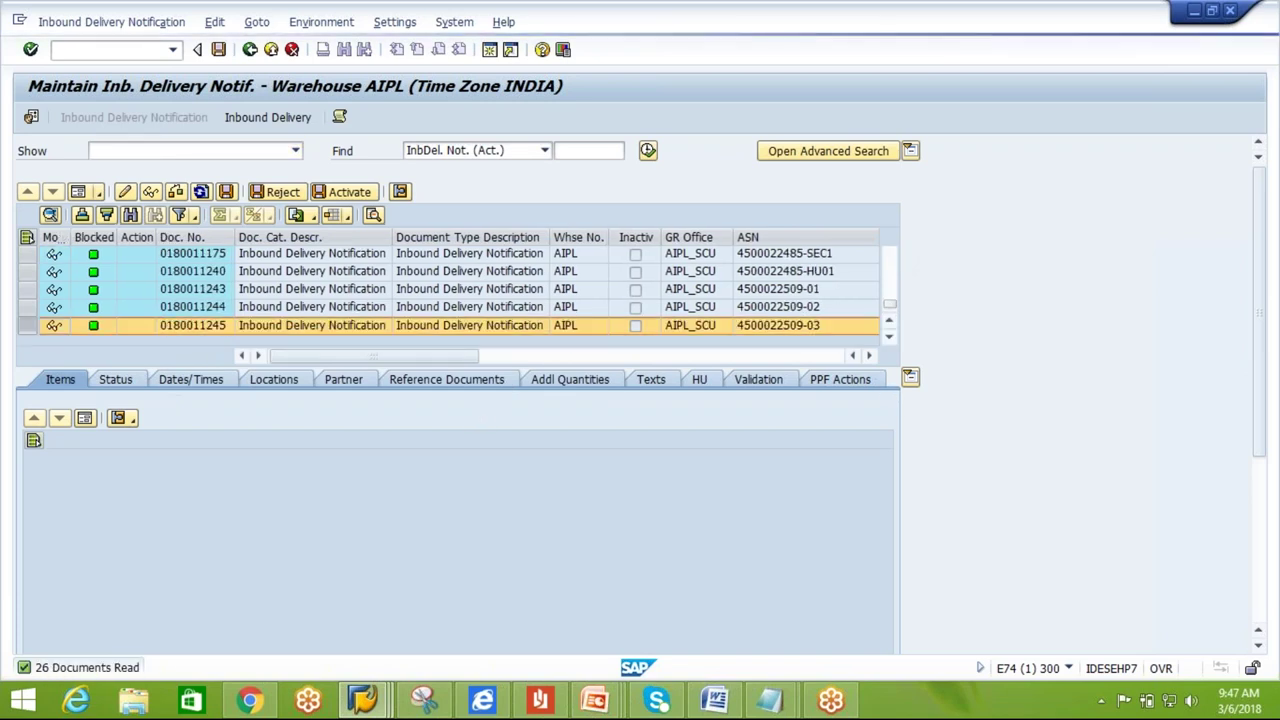
click(297, 122)
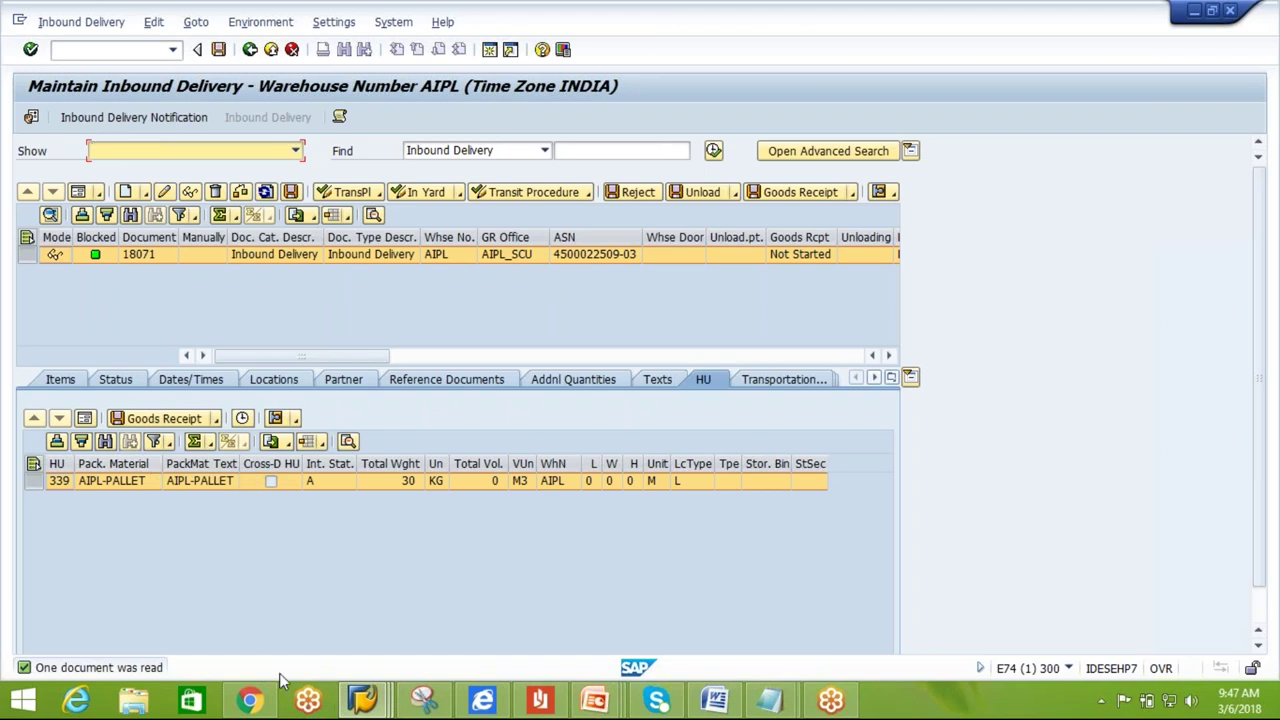
Switch to the Create Inbound Delivery session and start another delivery for the same purchase order with the external ID ending in -03.
click(367, 708)
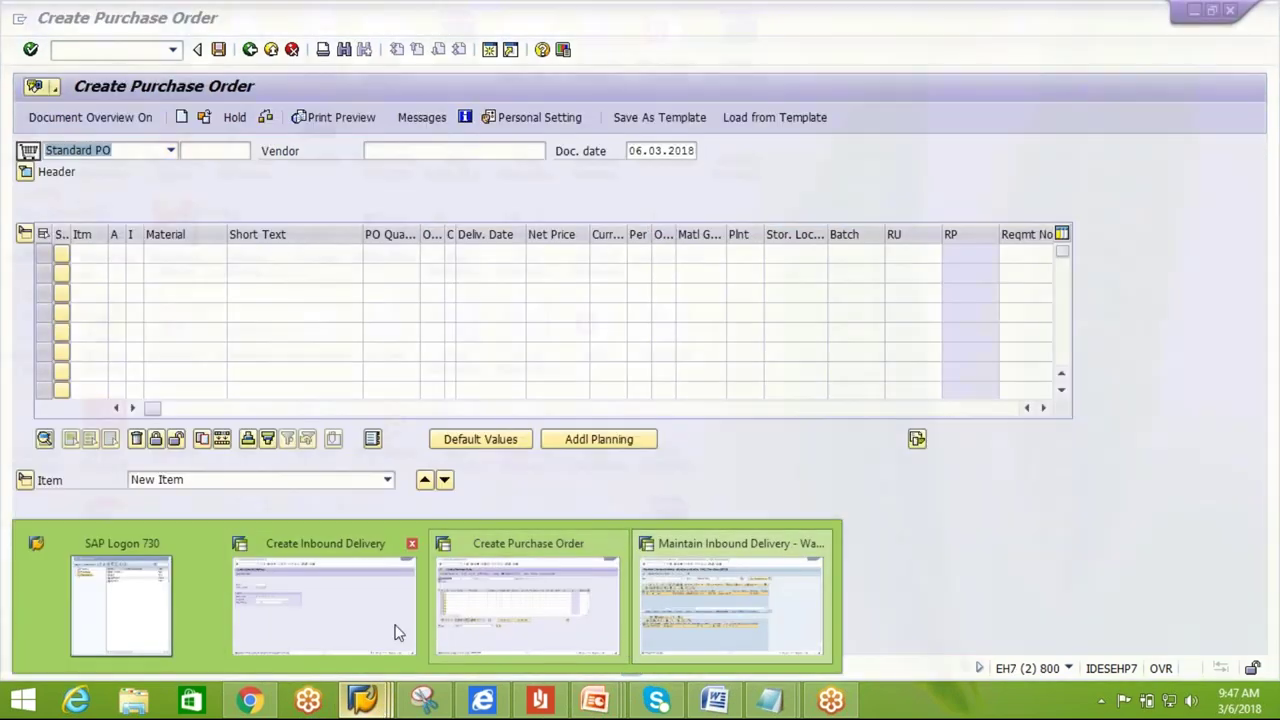
click(380, 625)
click(209, 297)
text(4500022509)
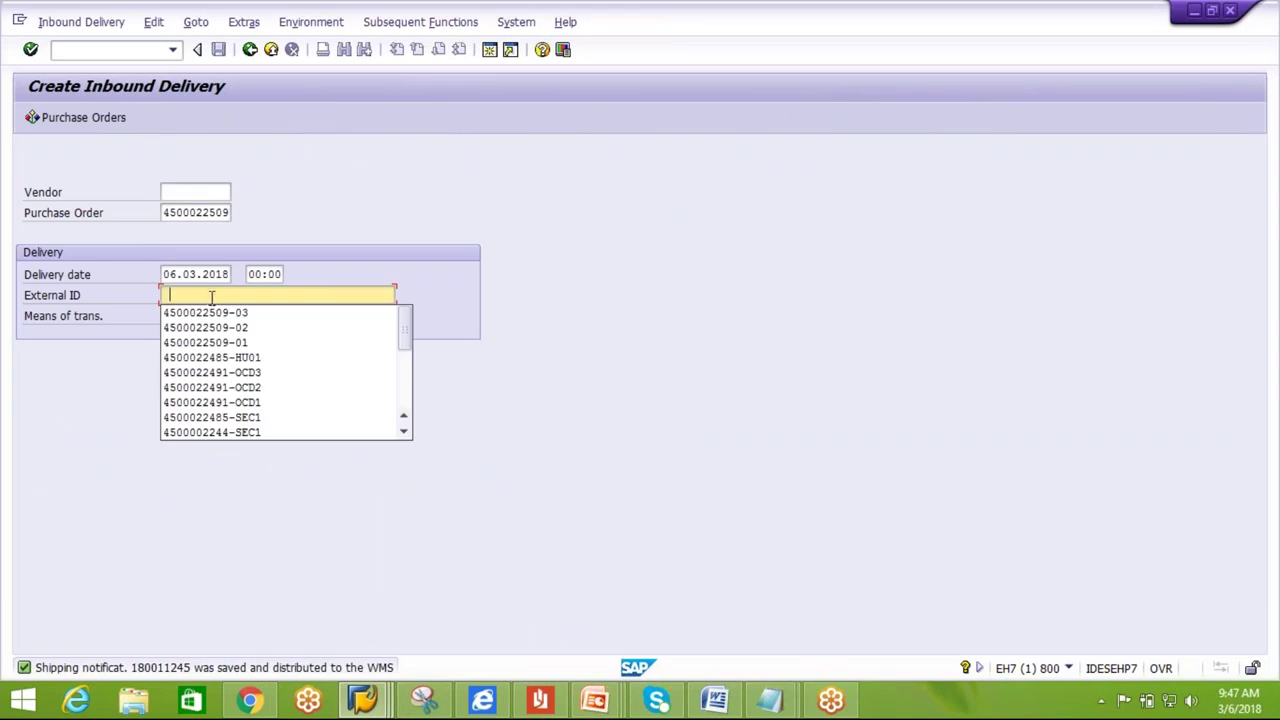
click(212, 314)
key(BackSpace)
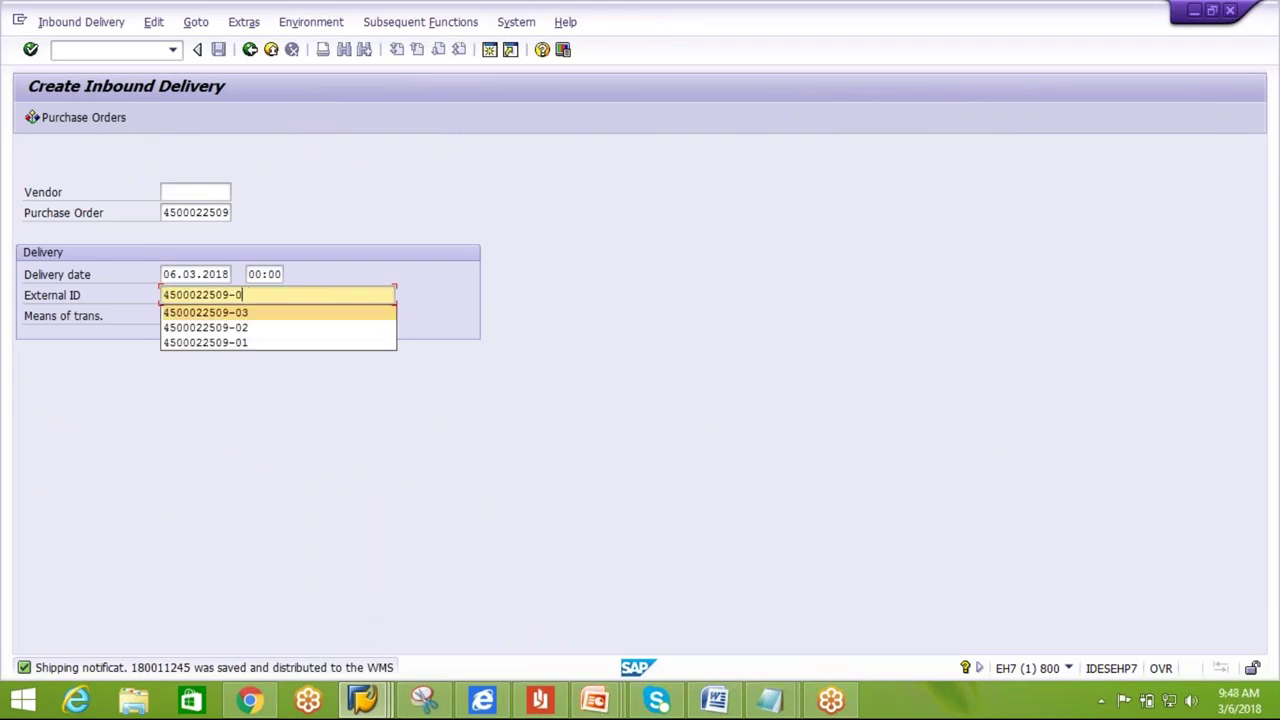
text(3)
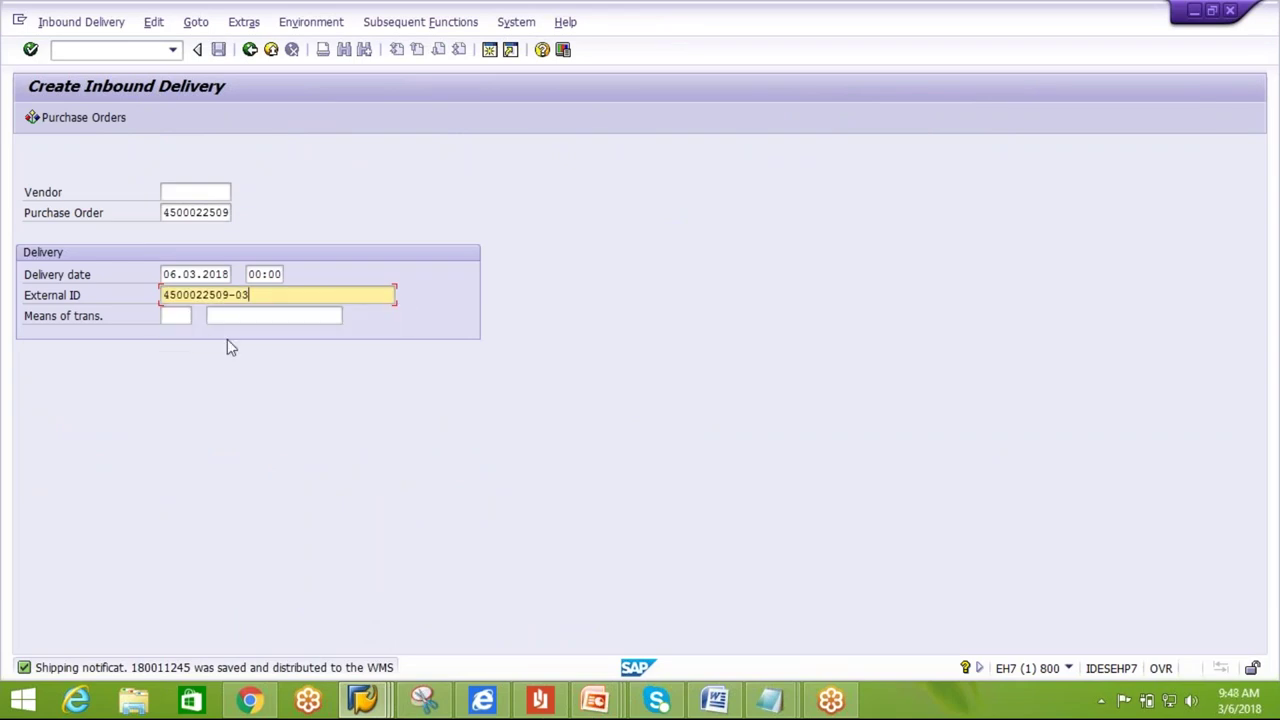
key(Return)
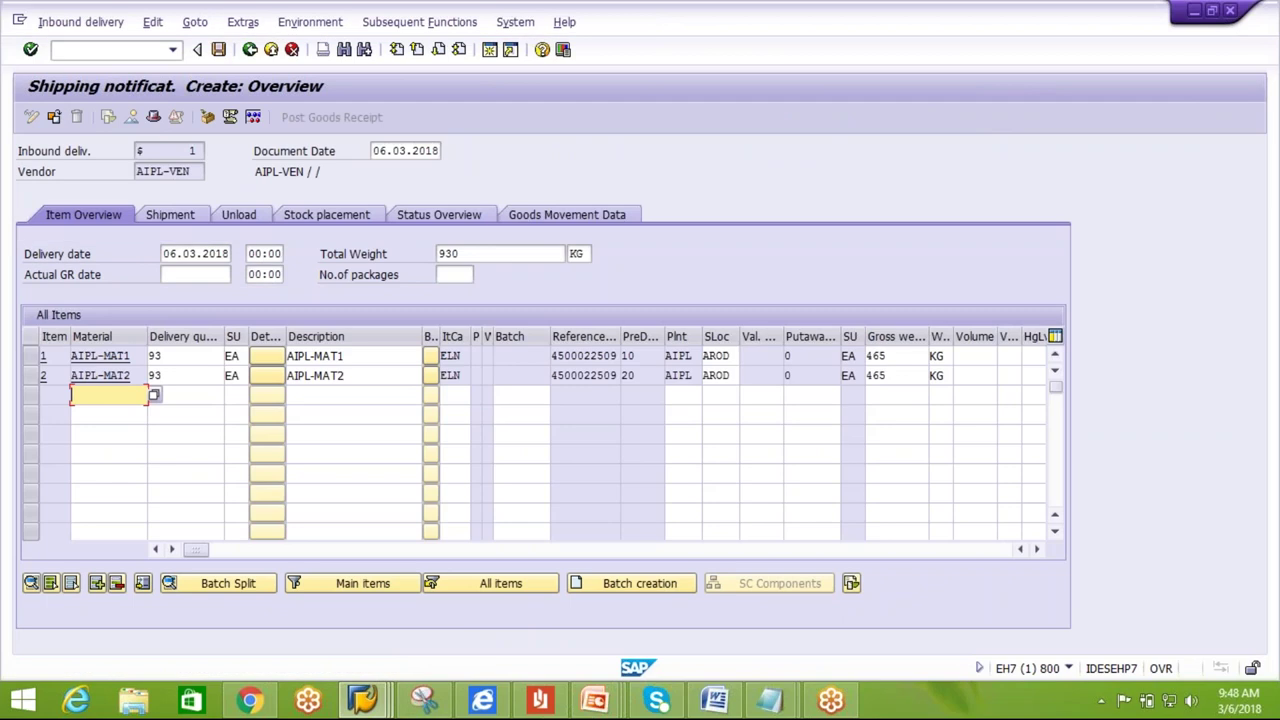
Set the delivery quantities of both AIPL-MAT1 and AIPL-MAT2 to 4.
click(195, 360)
key(BackSpace)
key(BackSpace)
text(4)
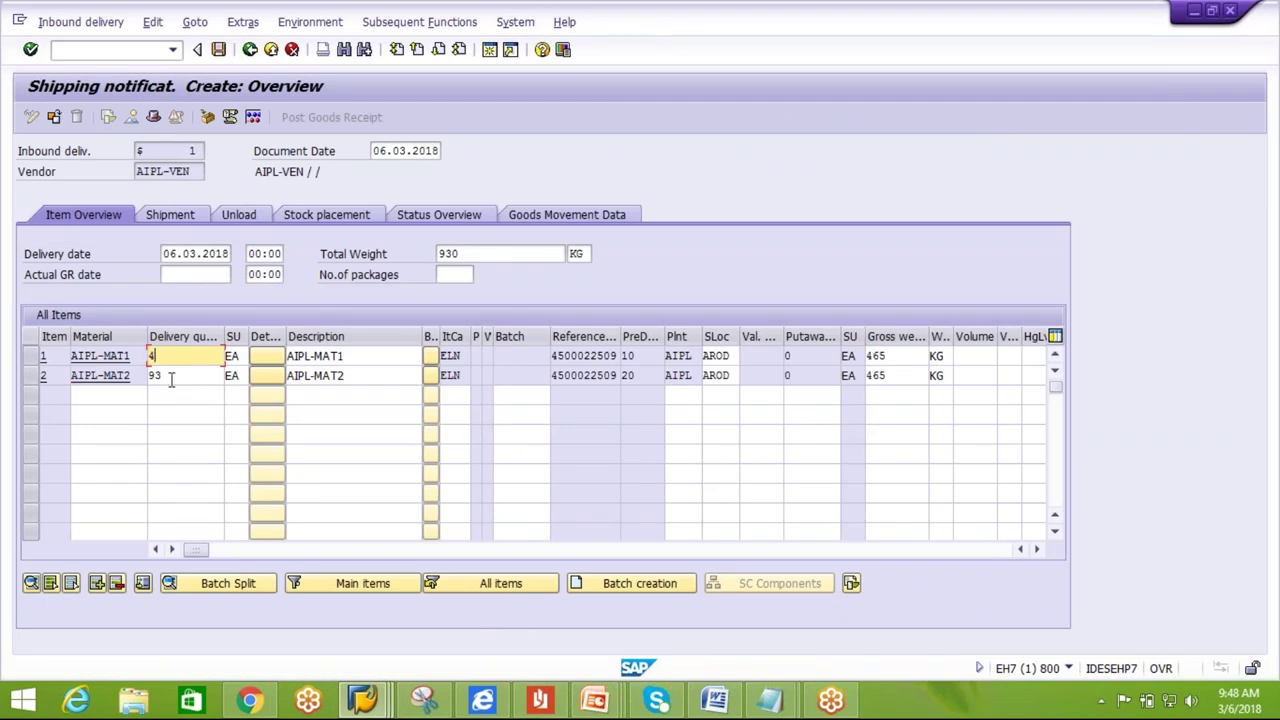
click(171, 377)
key(BackSpace)
key(BackSpace)
text(4)
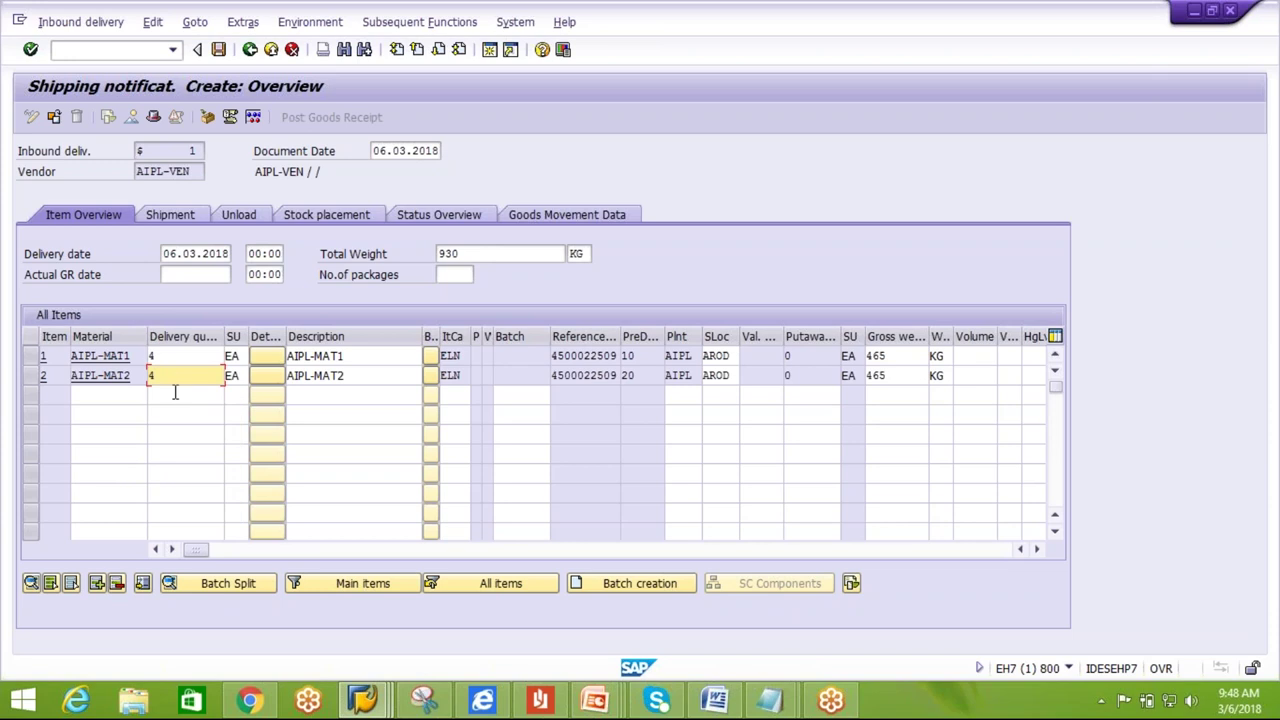
click(175, 396)
click(177, 376)
Open handling unit processing for the delivery, create an AIPL-PALLET handling unit and pack the AIPL-MAT1 item into it.
click(208, 117)
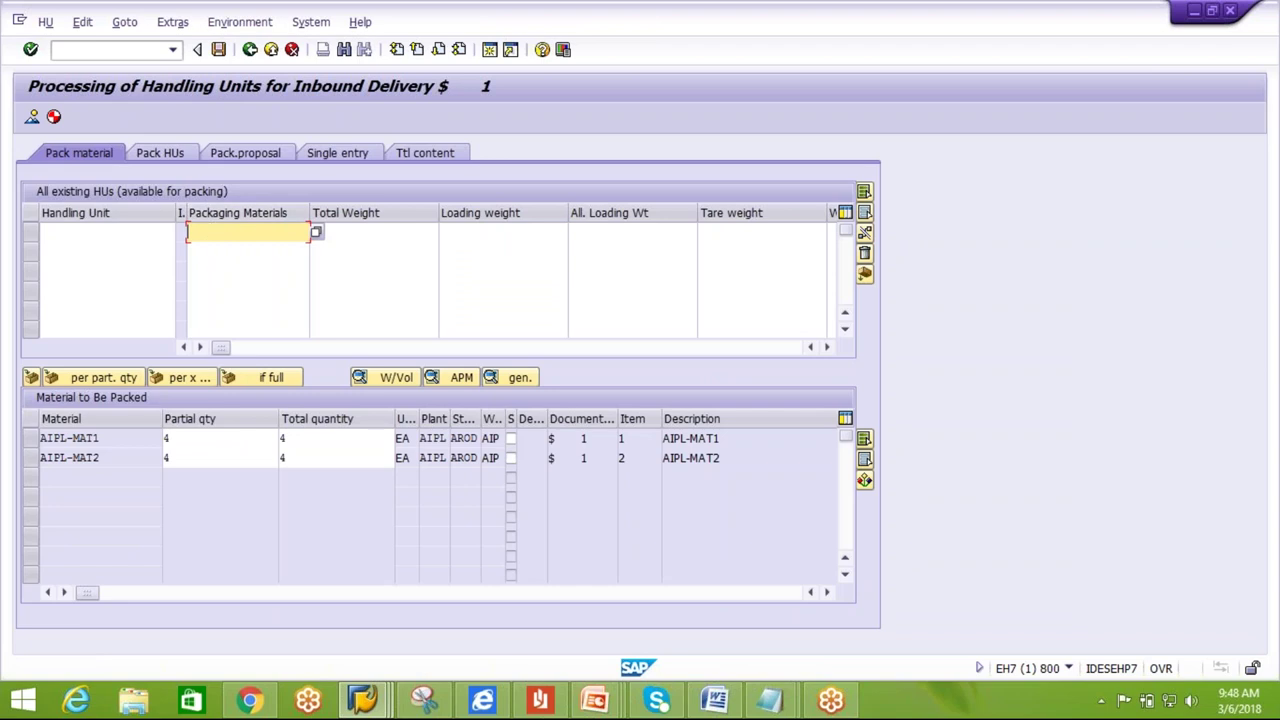
click(210, 231)
click(214, 246)
key(Return)
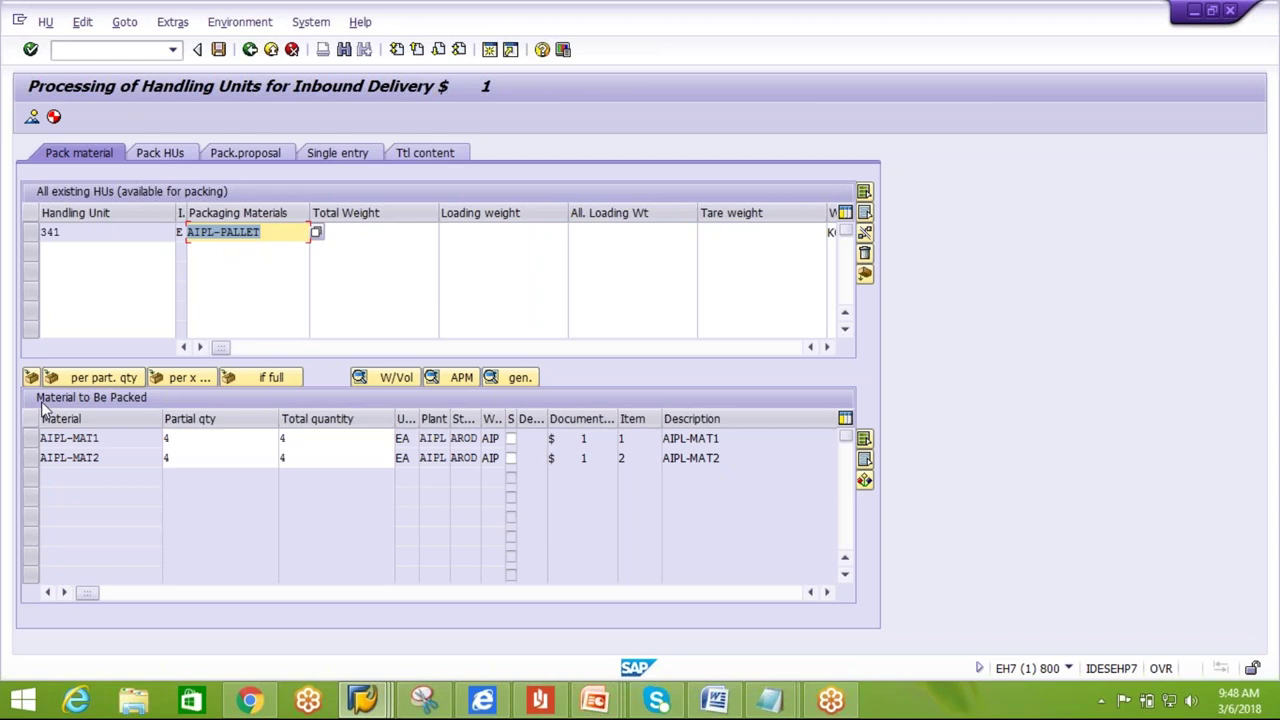
click(31, 438)
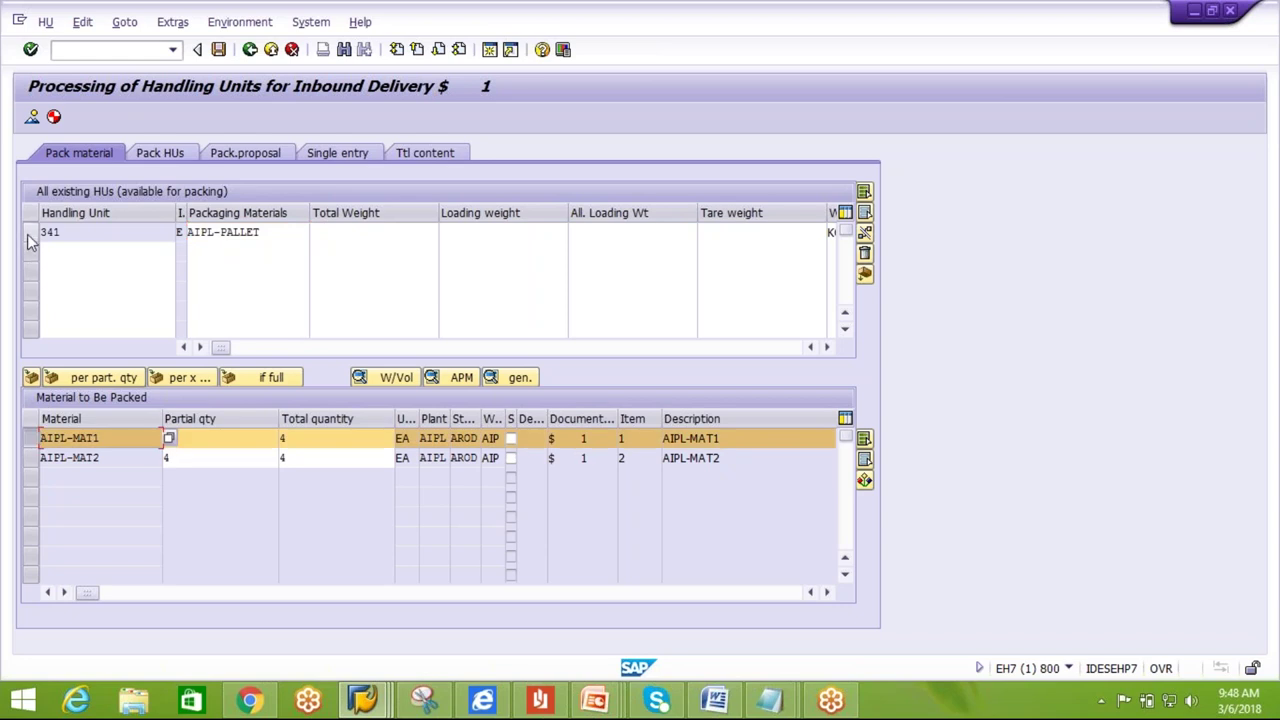
click(31, 231)
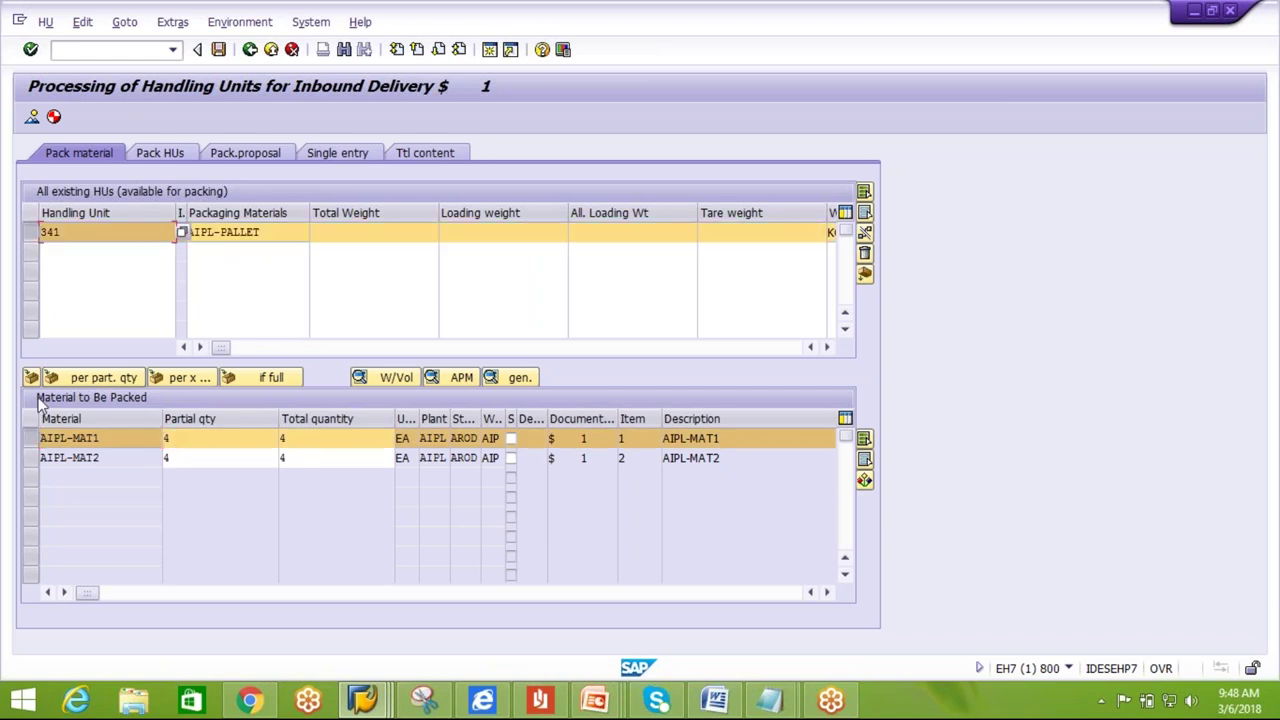
Create a second AIPL-PALLET handling unit and pack the AIPL-MAT2 item into it.
click(243, 250)
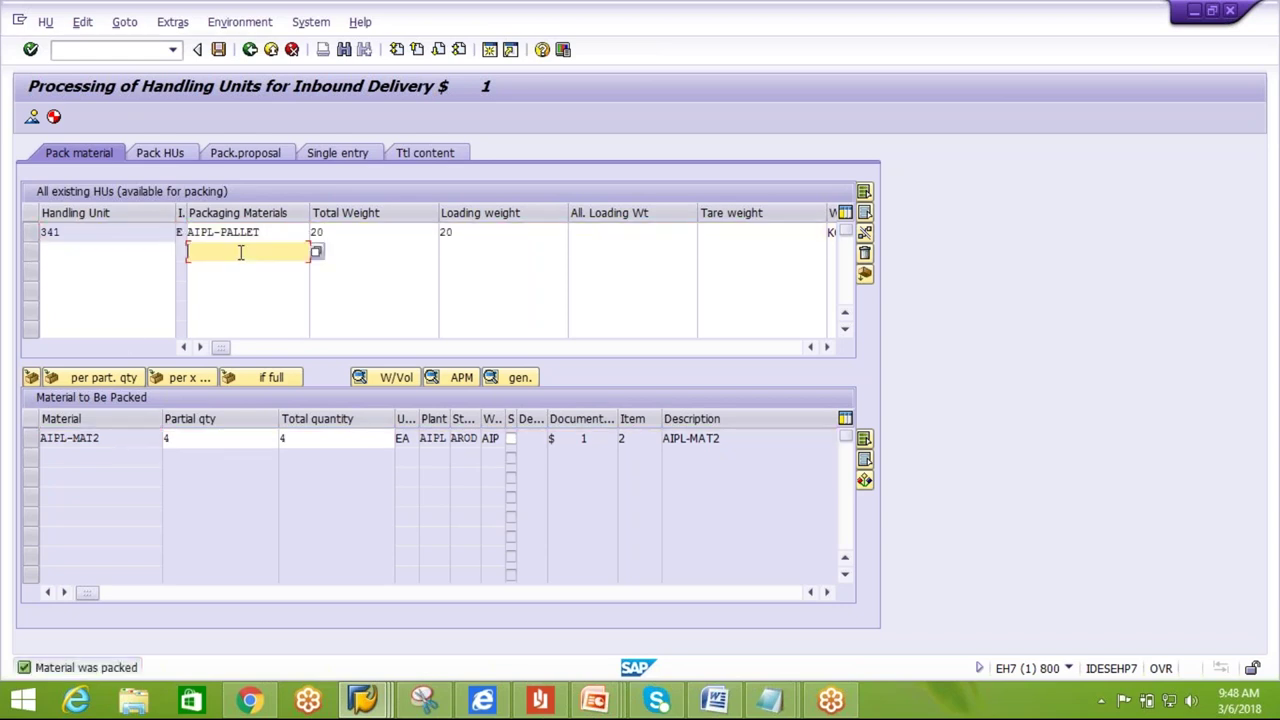
click(194, 251)
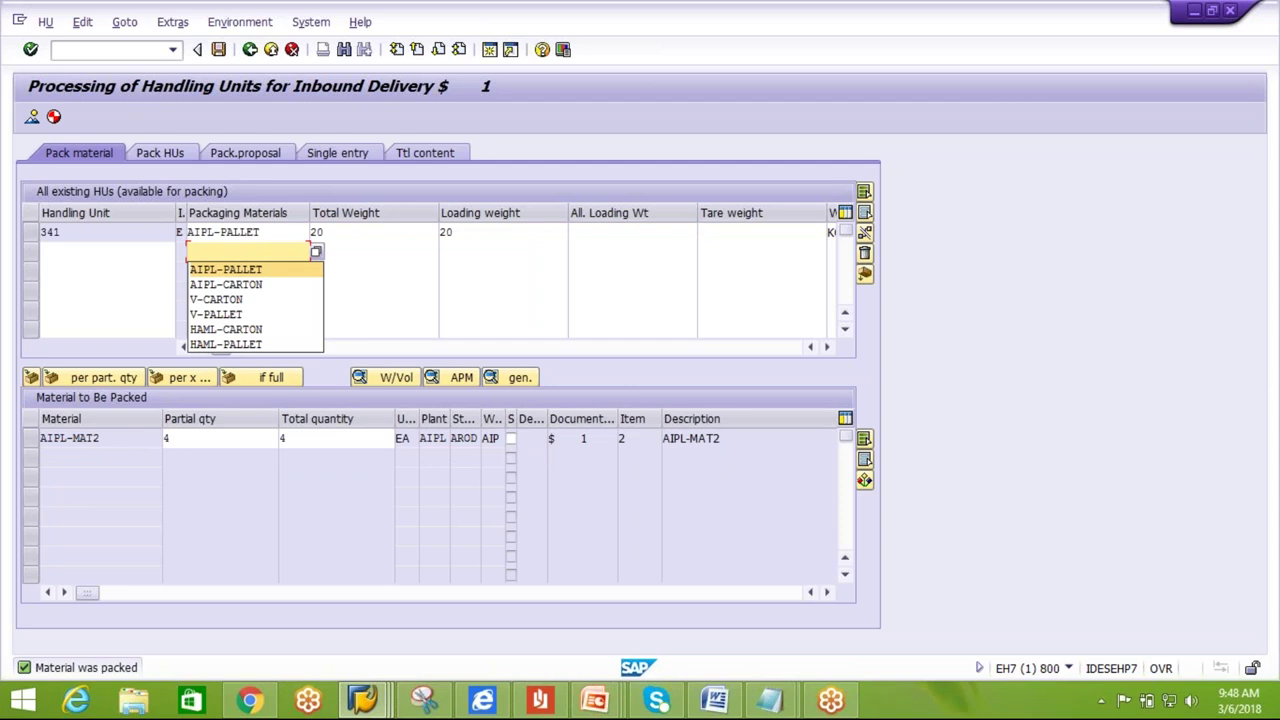
key(Return)
key(Return)
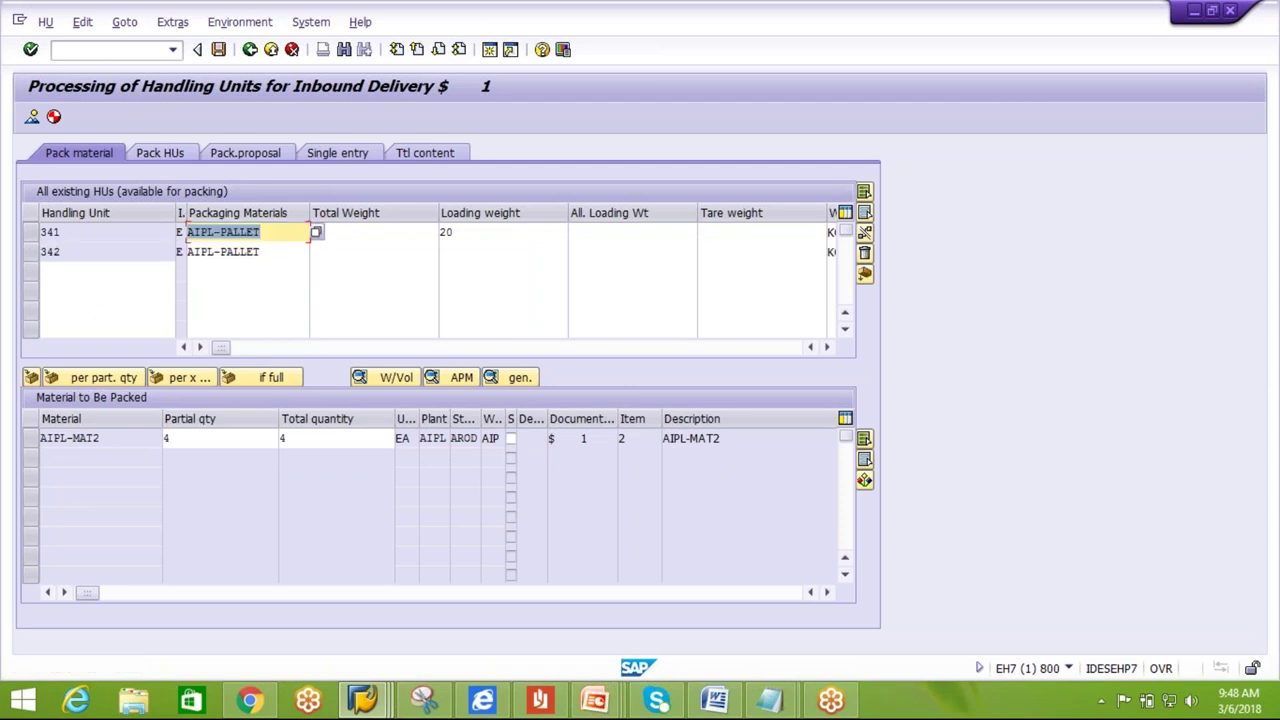
click(31, 438)
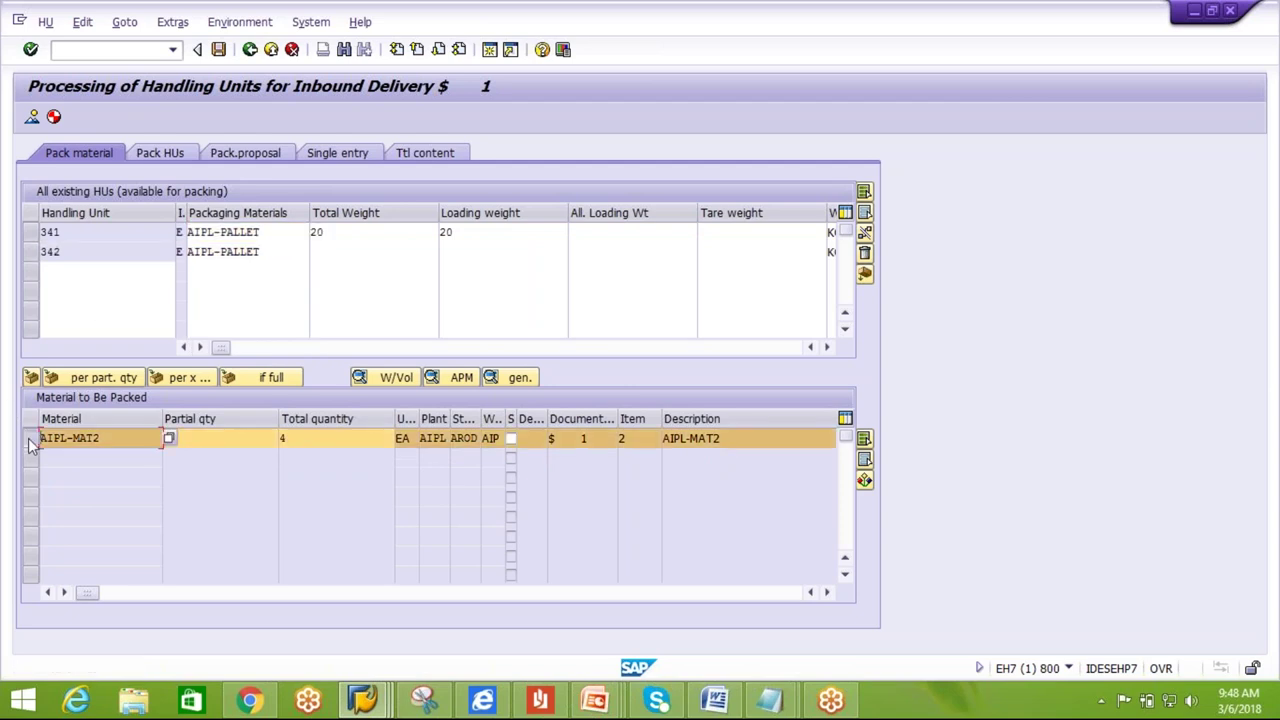
click(31, 252)
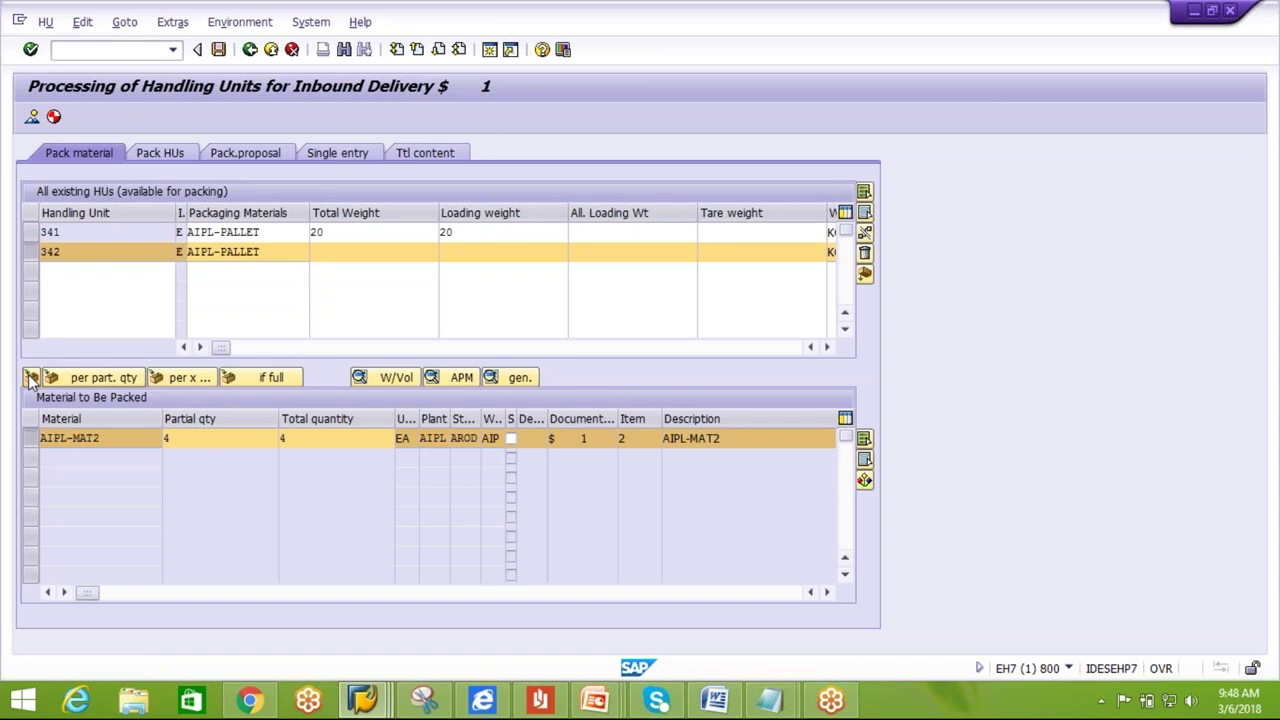
click(31, 377)
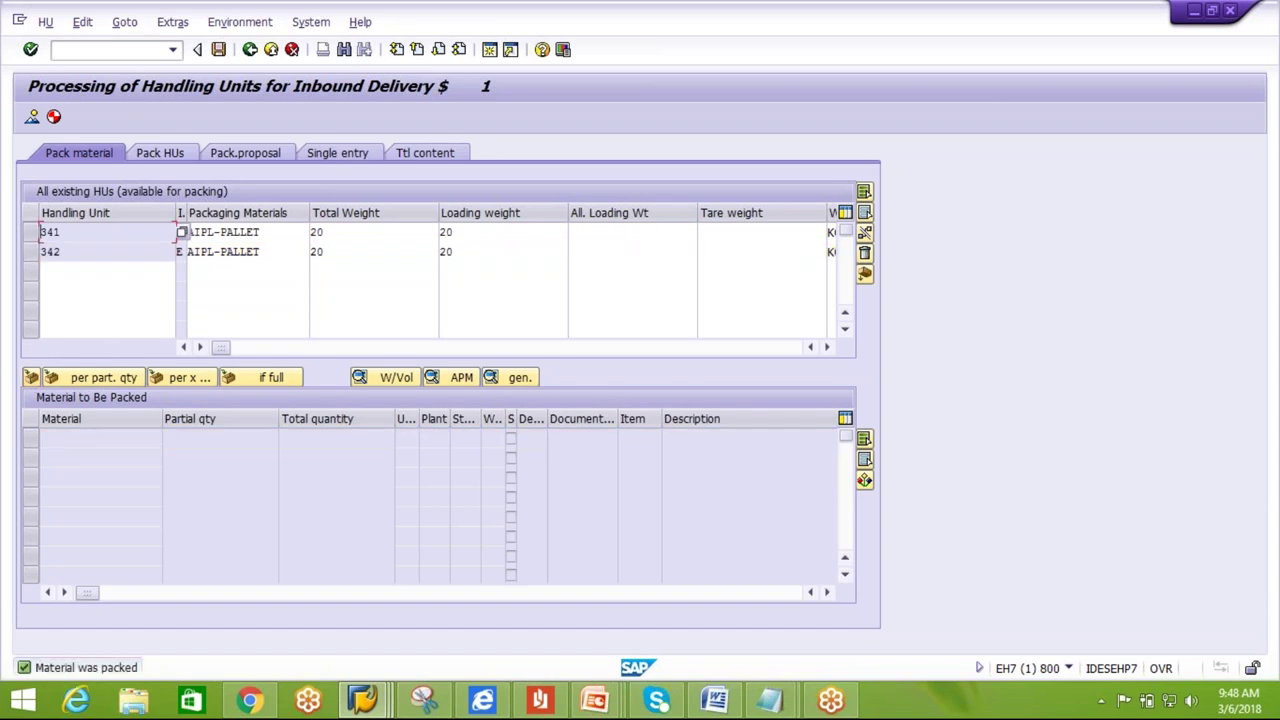
Add a third AIPL-PALLET handling unit for HU-level packing and select the first packed pallet as an HU to pack.
click(160, 152)
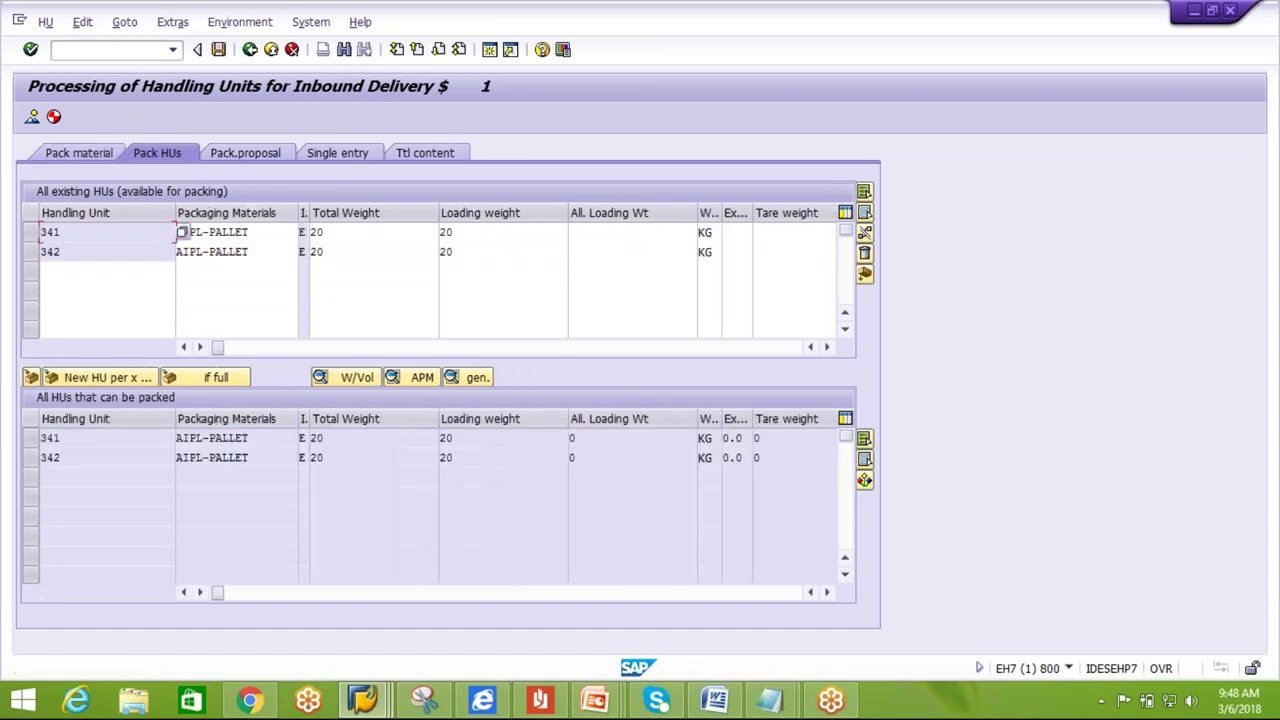
click(229, 271)
click(304, 271)
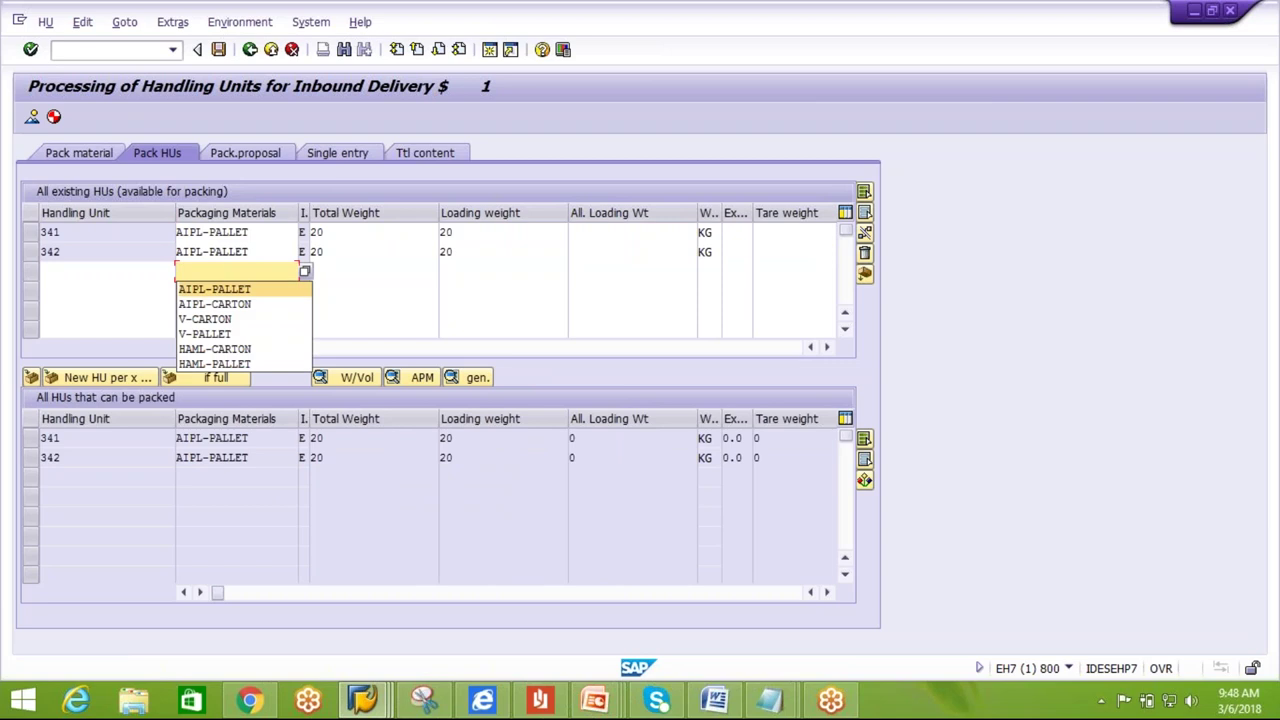
click(214, 288)
key(Return)
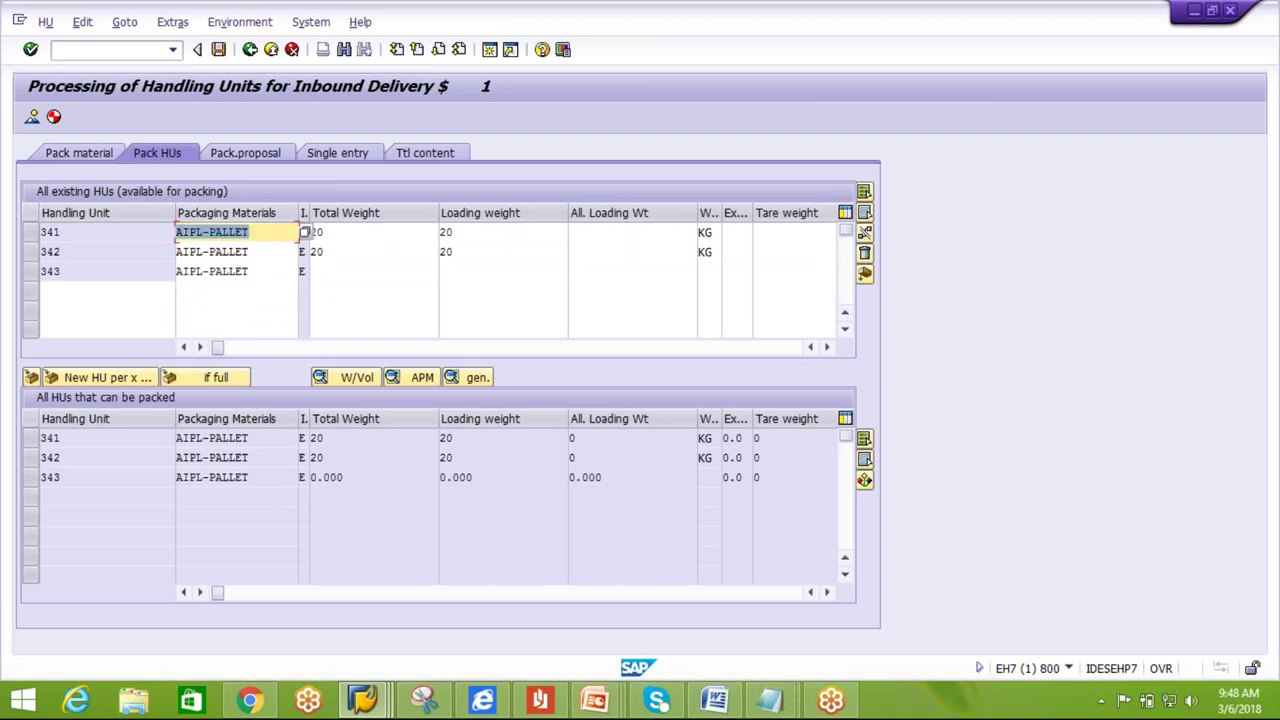
click(31, 438)
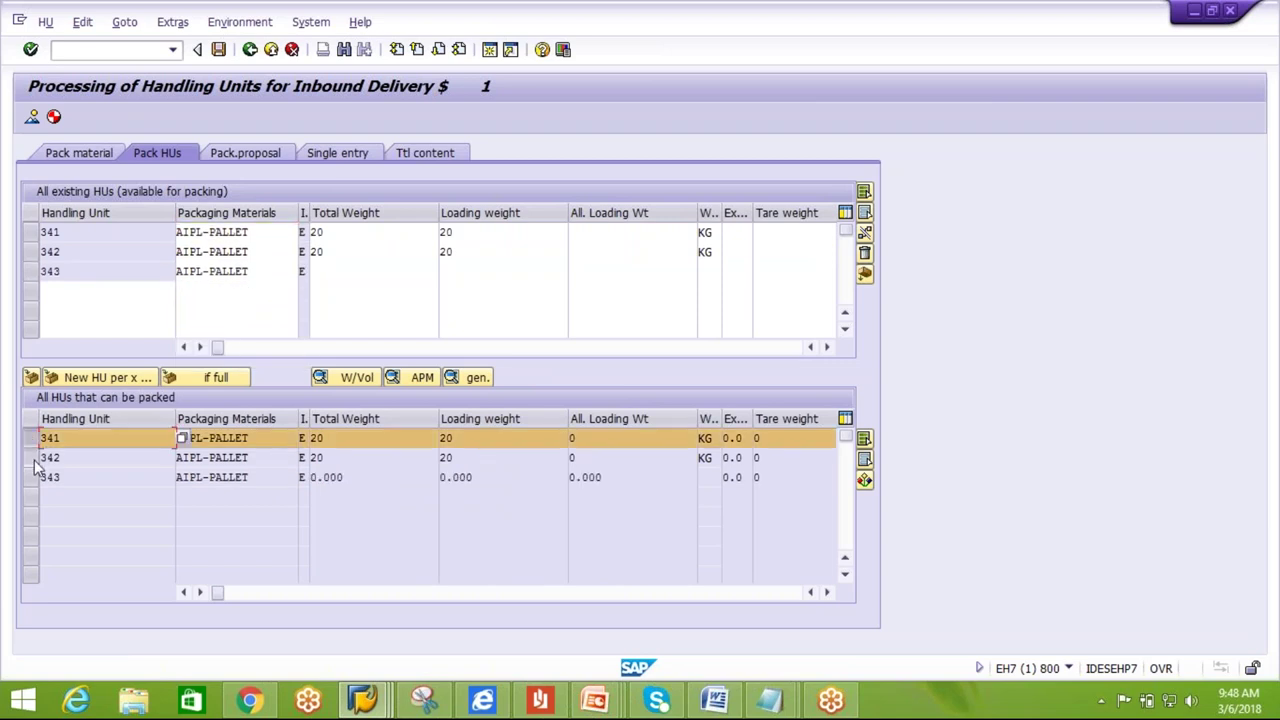
Pack handling units 341 and 342 into handling unit 343.
click(31, 457)
click(31, 271)
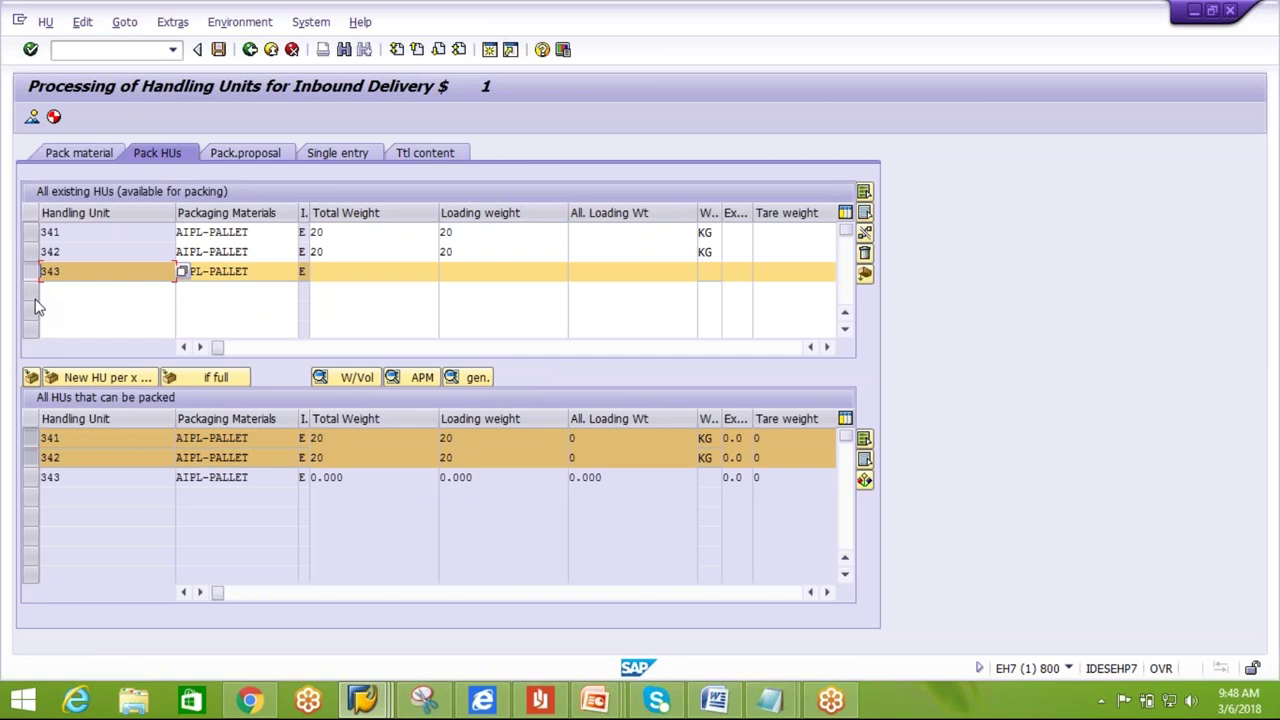
click(31, 377)
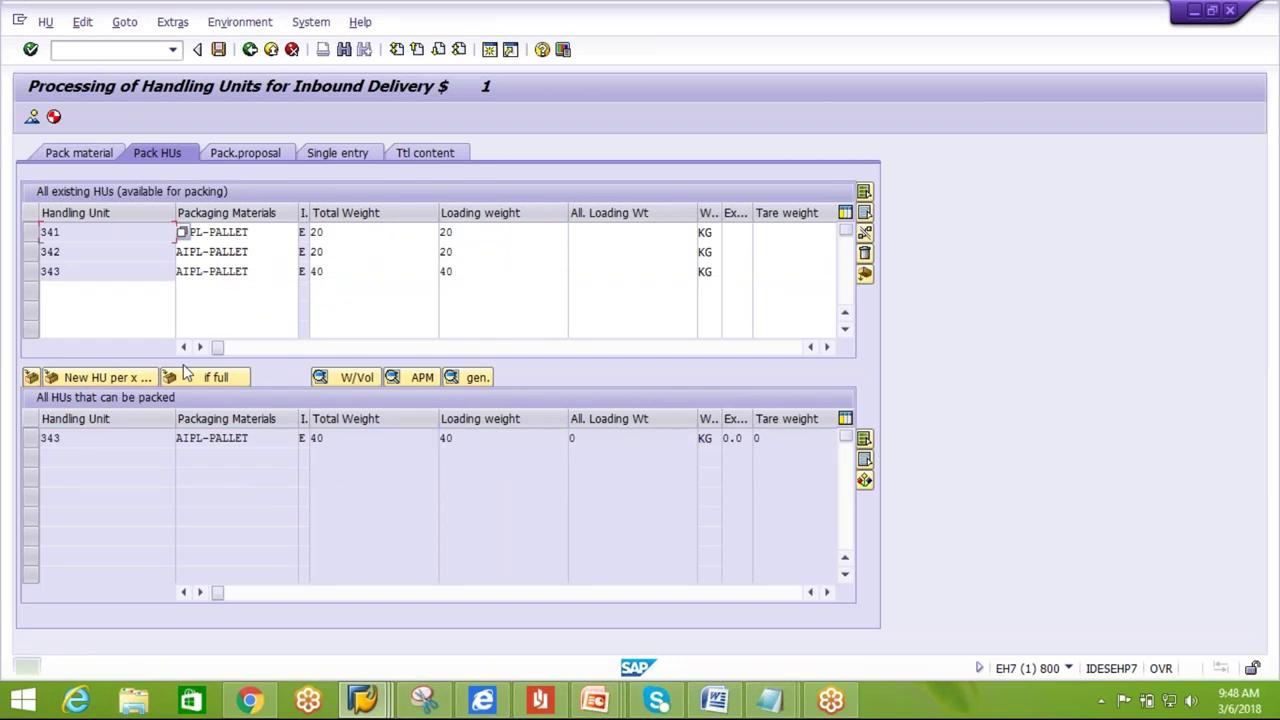
Create a new handling unit with packaging material AIPL-PALLET and pack handling unit 343 into it.
click(251, 287)
click(248, 306)
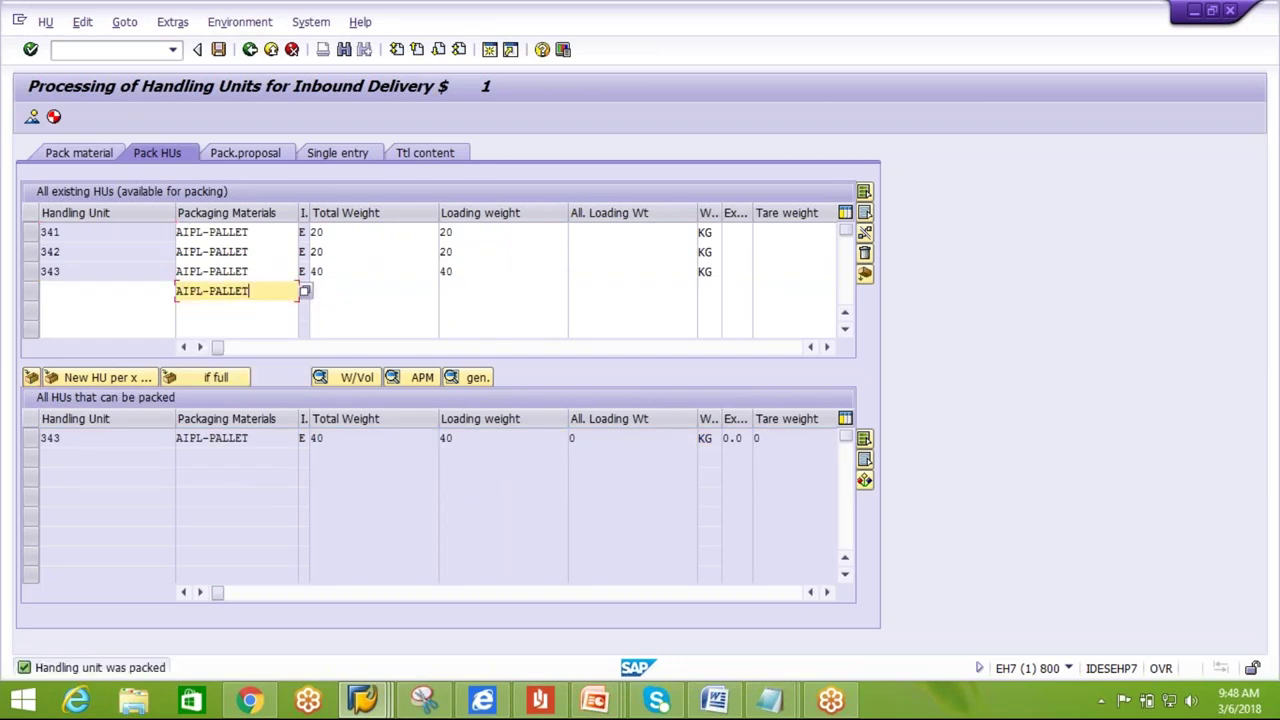
key(Return)
click(31, 291)
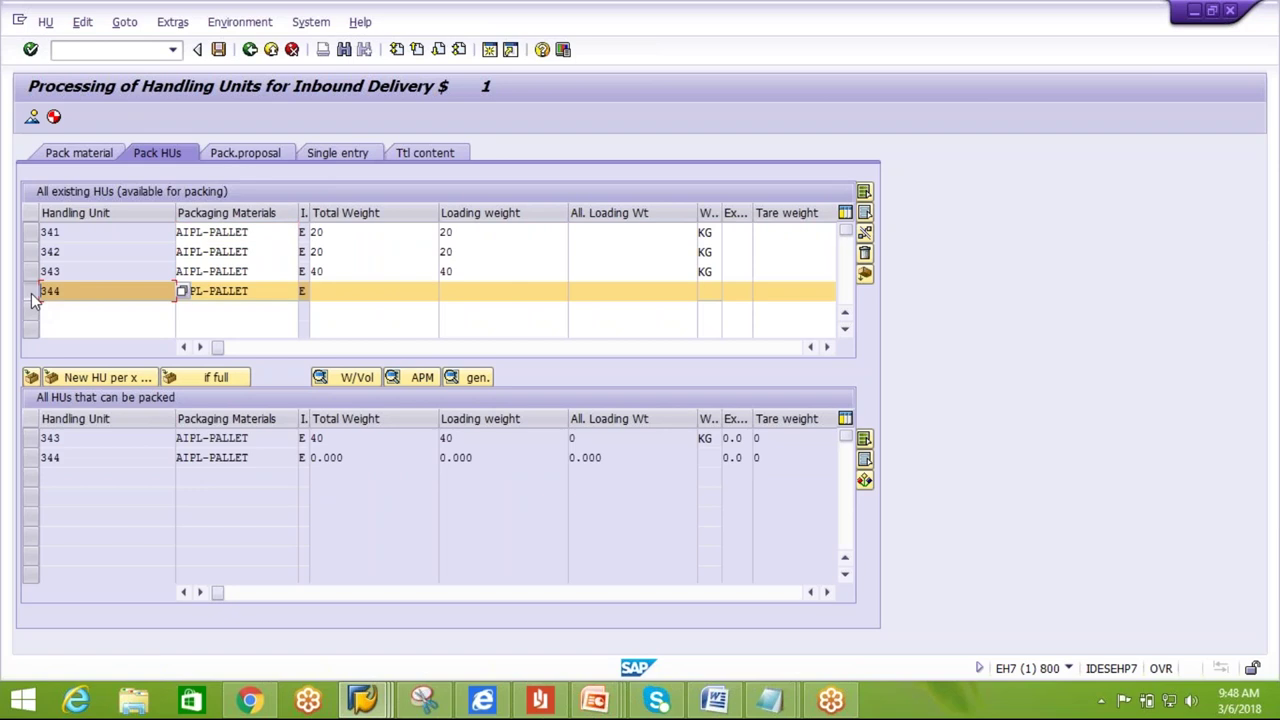
click(31, 438)
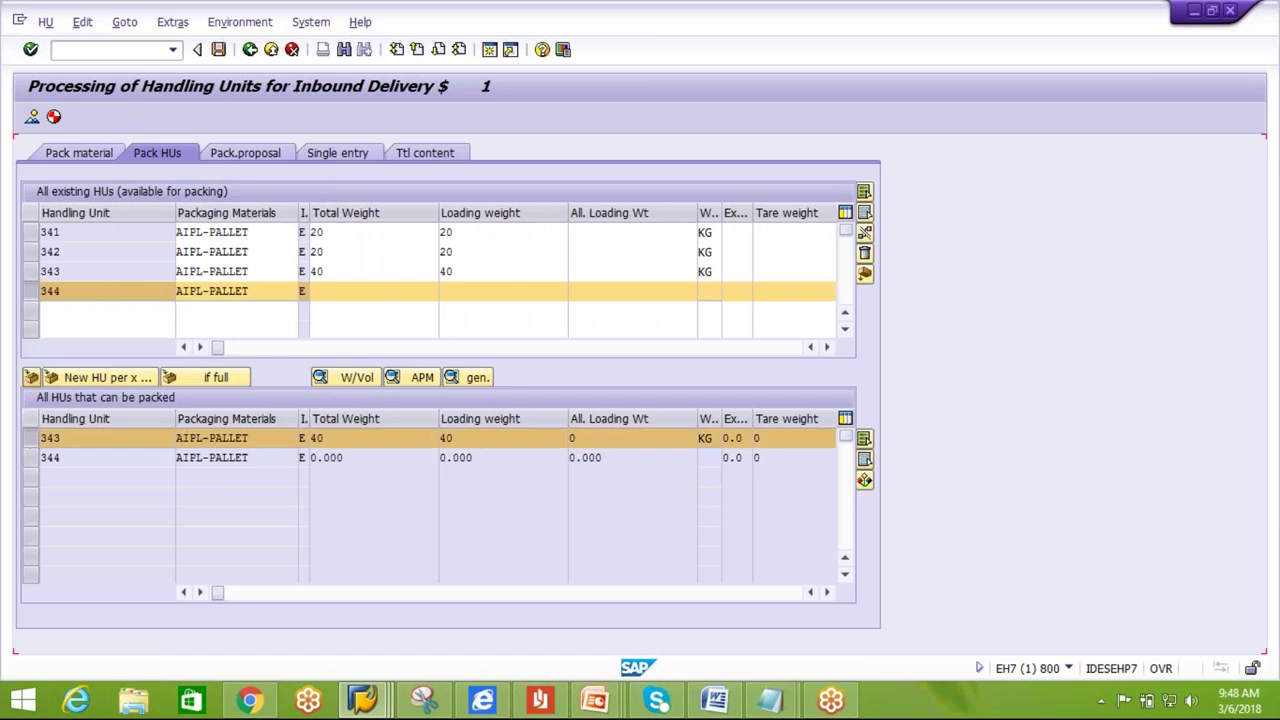
click(31, 377)
Pack handling unit 344 into another new AIPL-PALLET handling unit and save the inbound delivery.
click(240, 311)
click(240, 310)
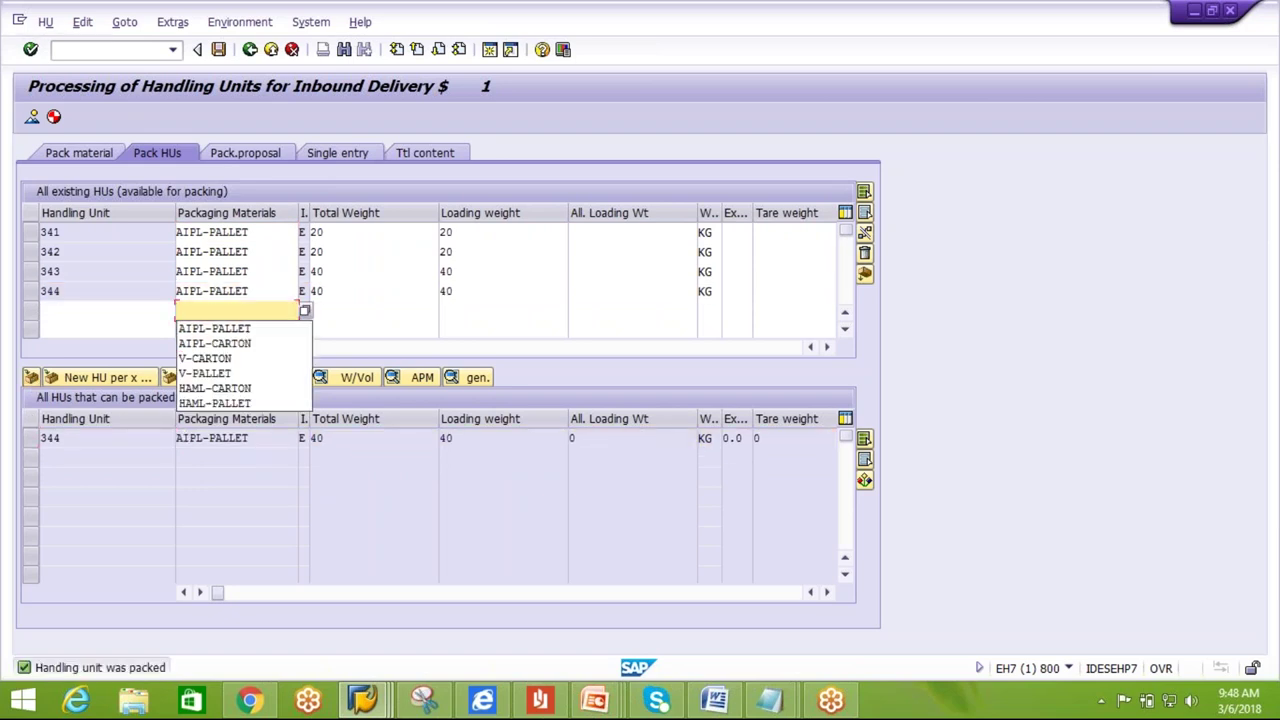
click(233, 334)
key(Return)
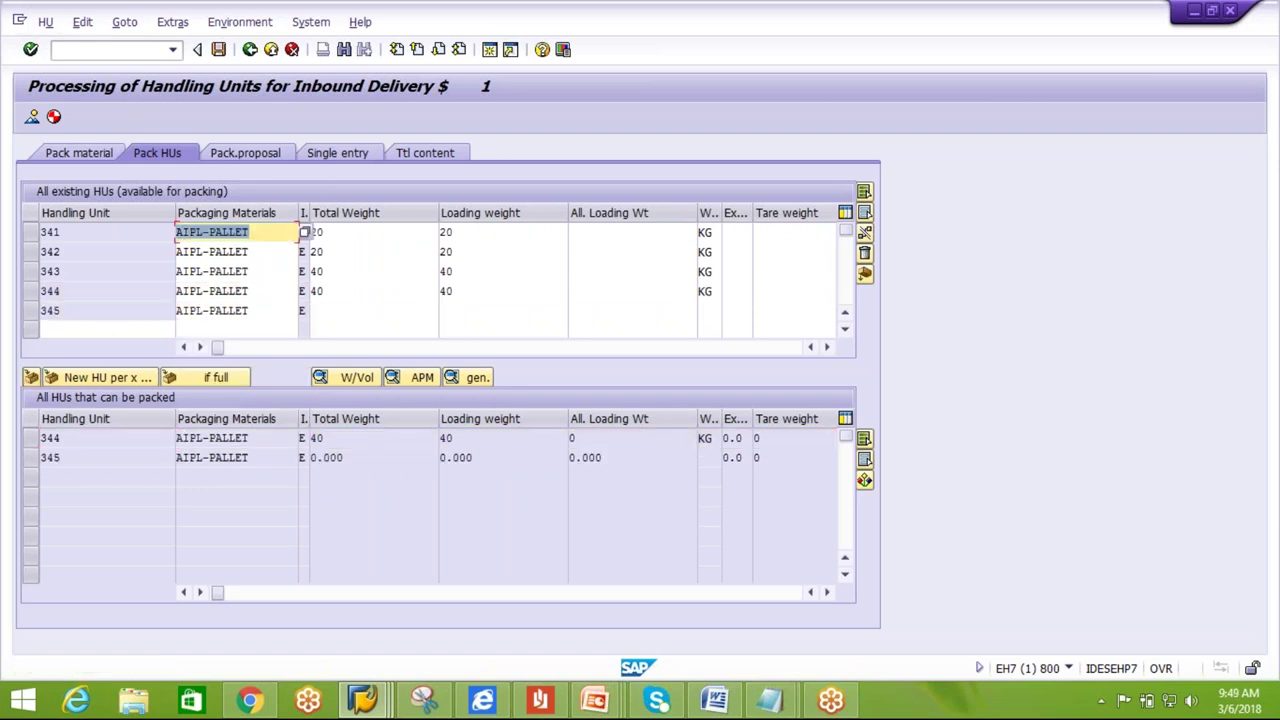
click(31, 312)
click(31, 438)
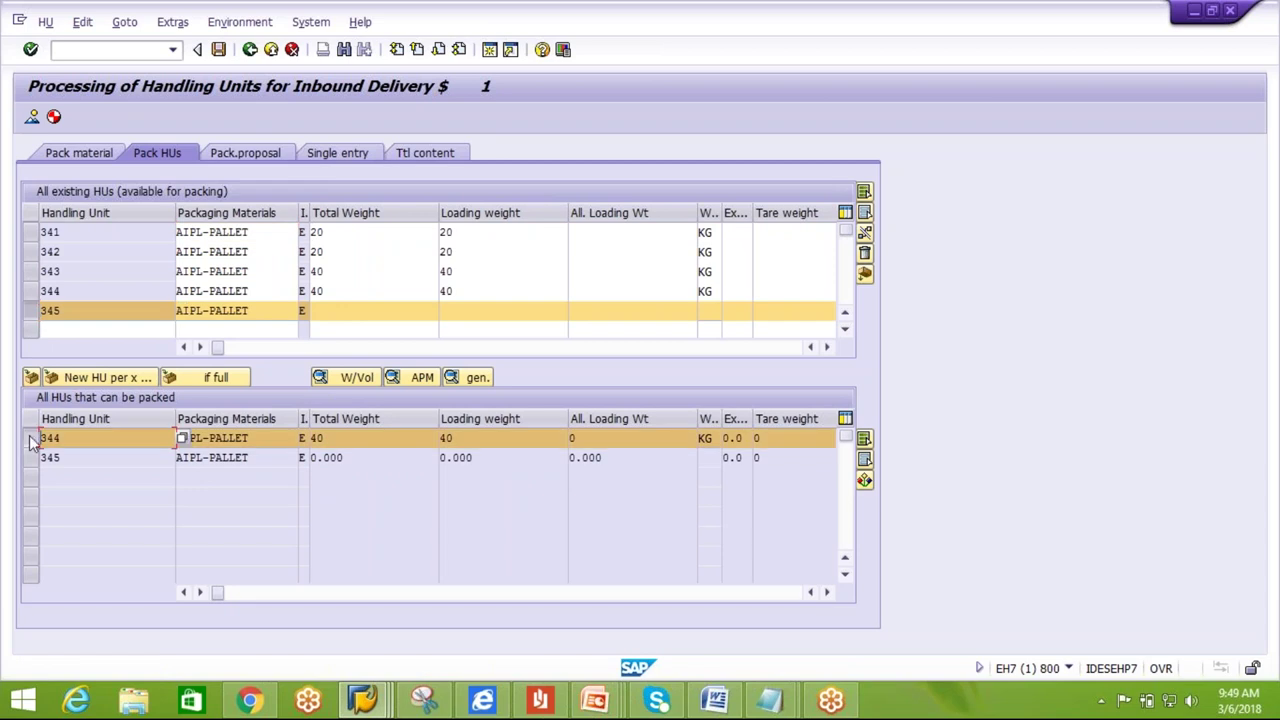
click(31, 377)
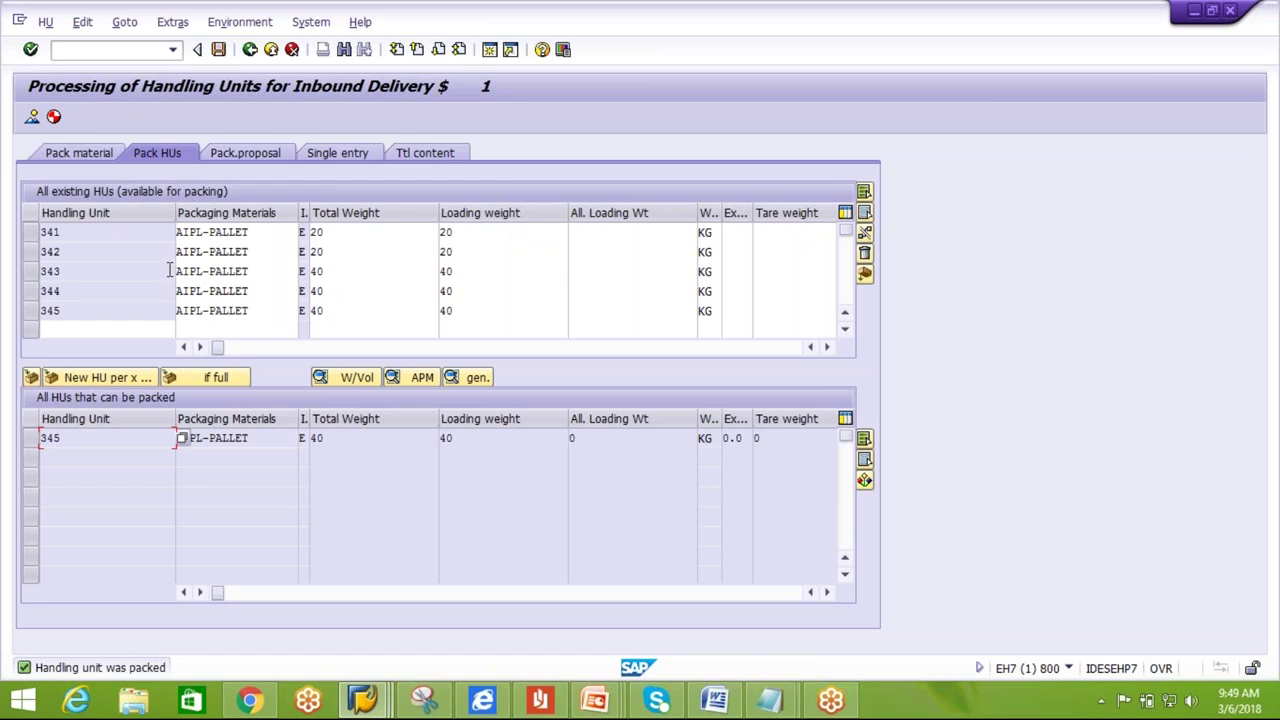
click(218, 49)
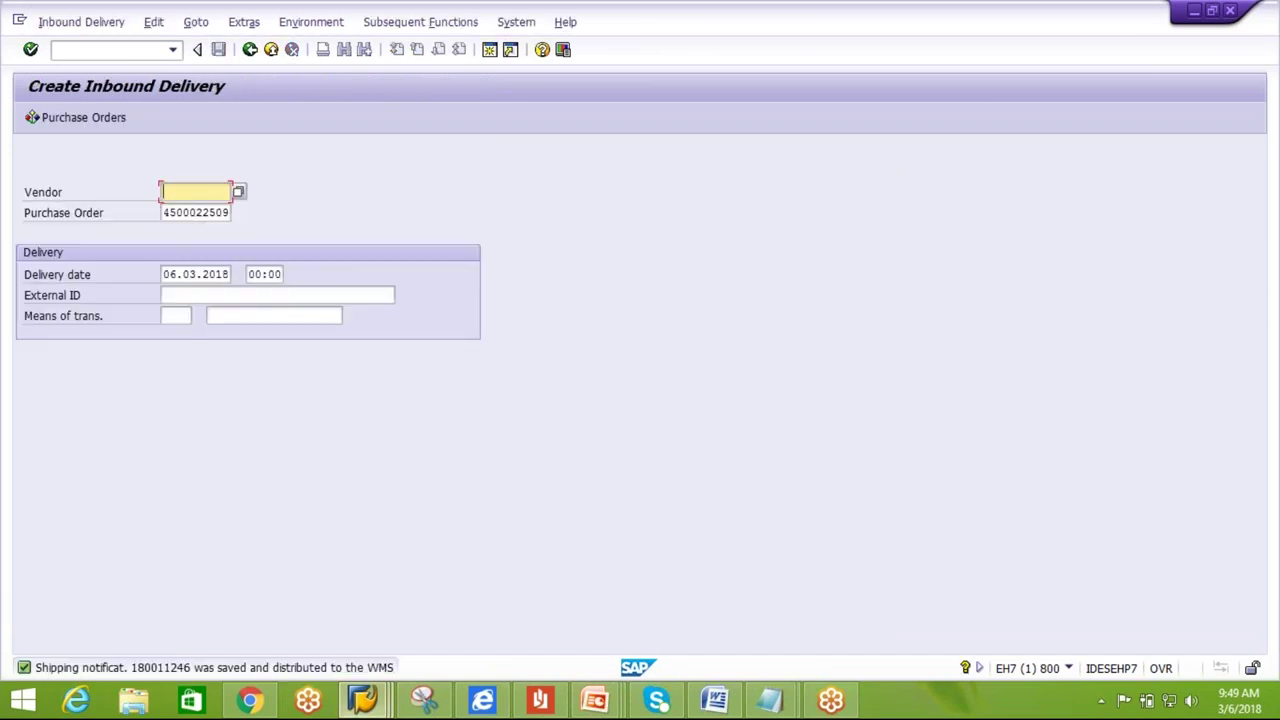
Switch to the warehouse AIPL delivery maintenance session, find the active inbound delivery notifications and select the most recent one.
click(362, 700)
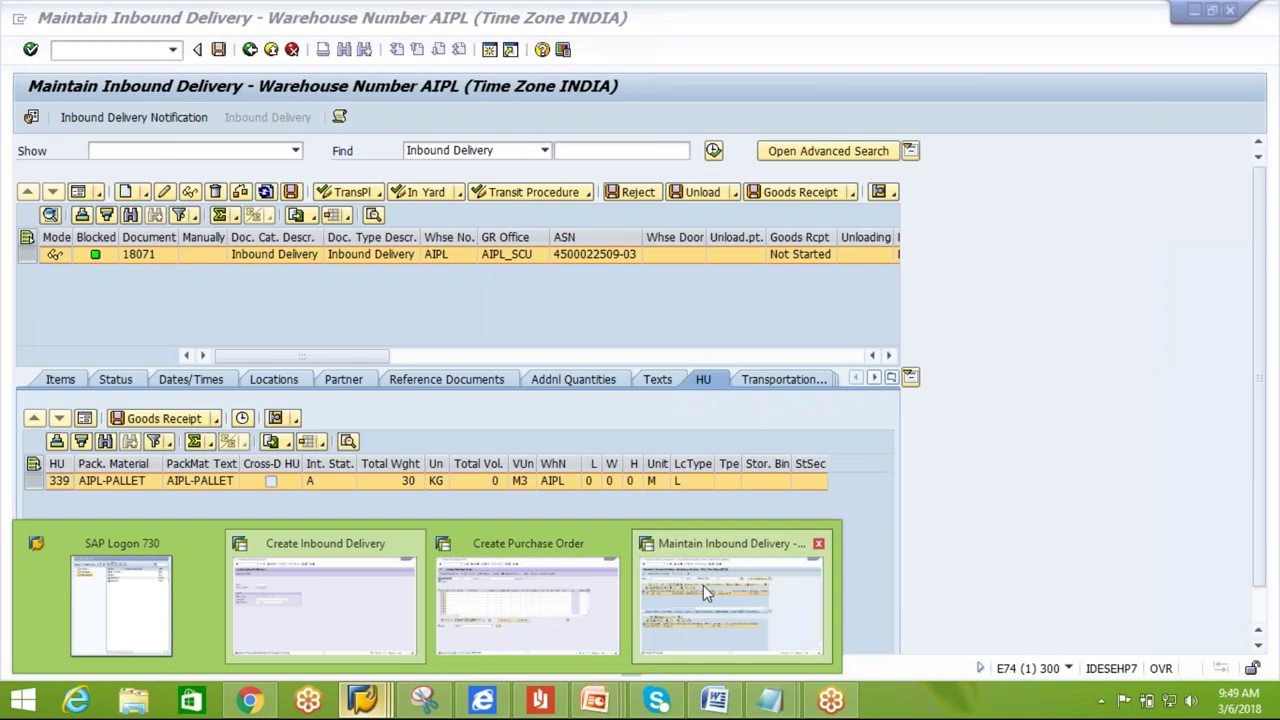
click(703, 585)
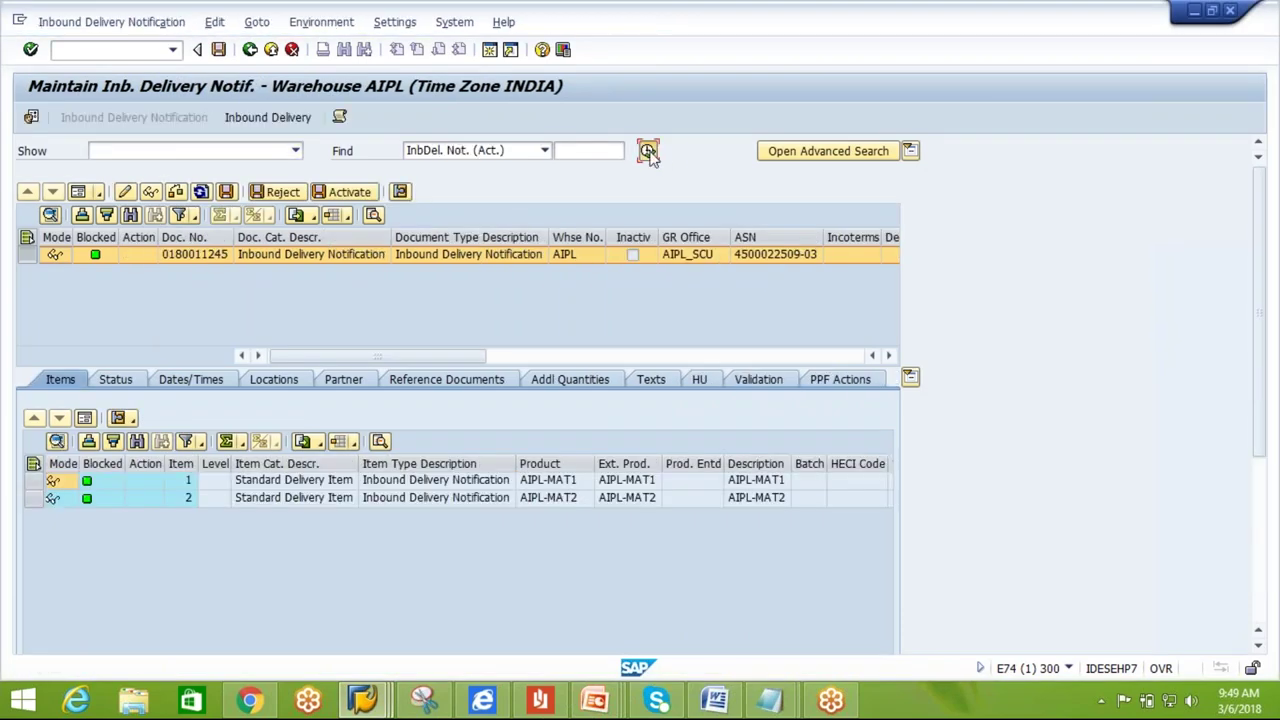
click(648, 151)
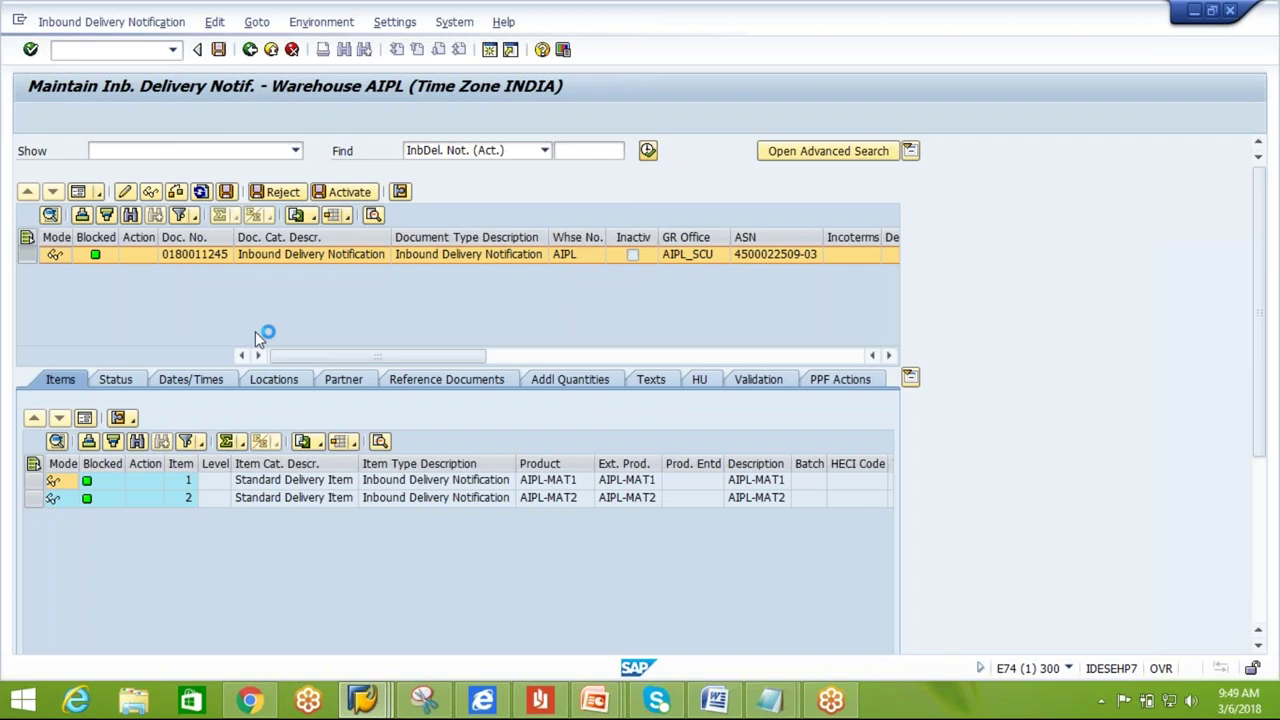
key(Return)
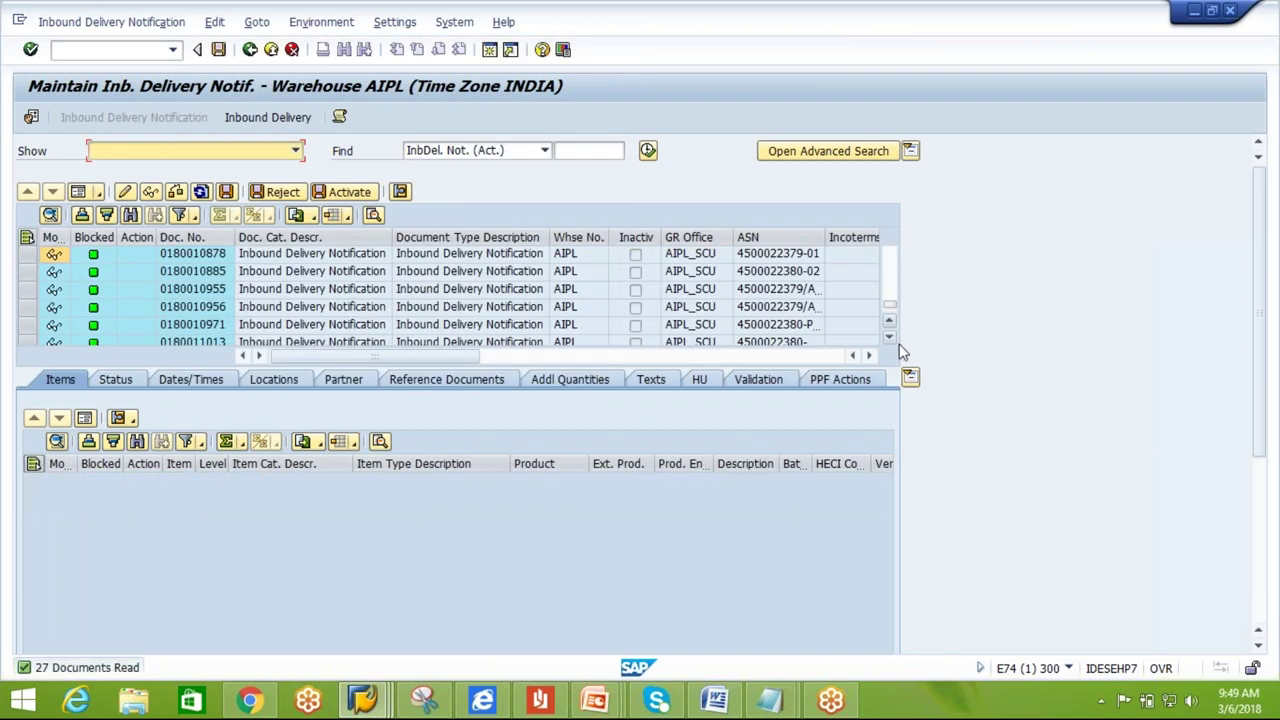
drag(893, 254, 890, 305)
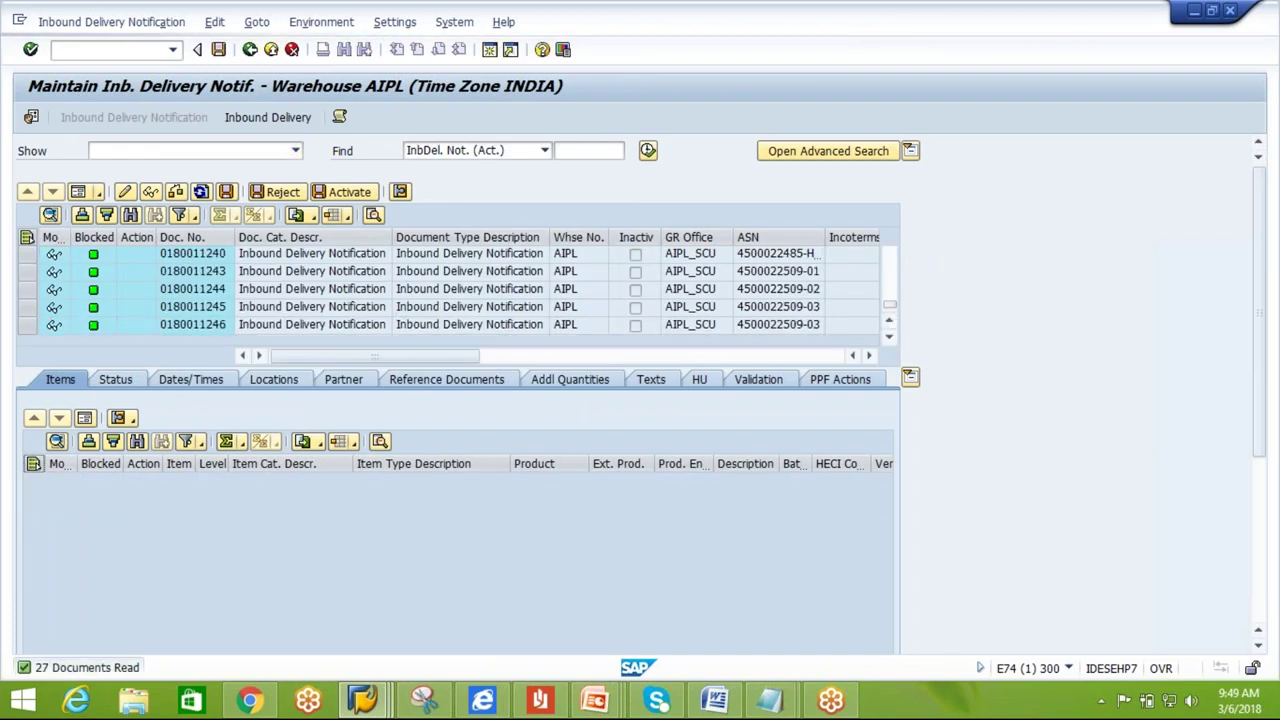
click(200, 332)
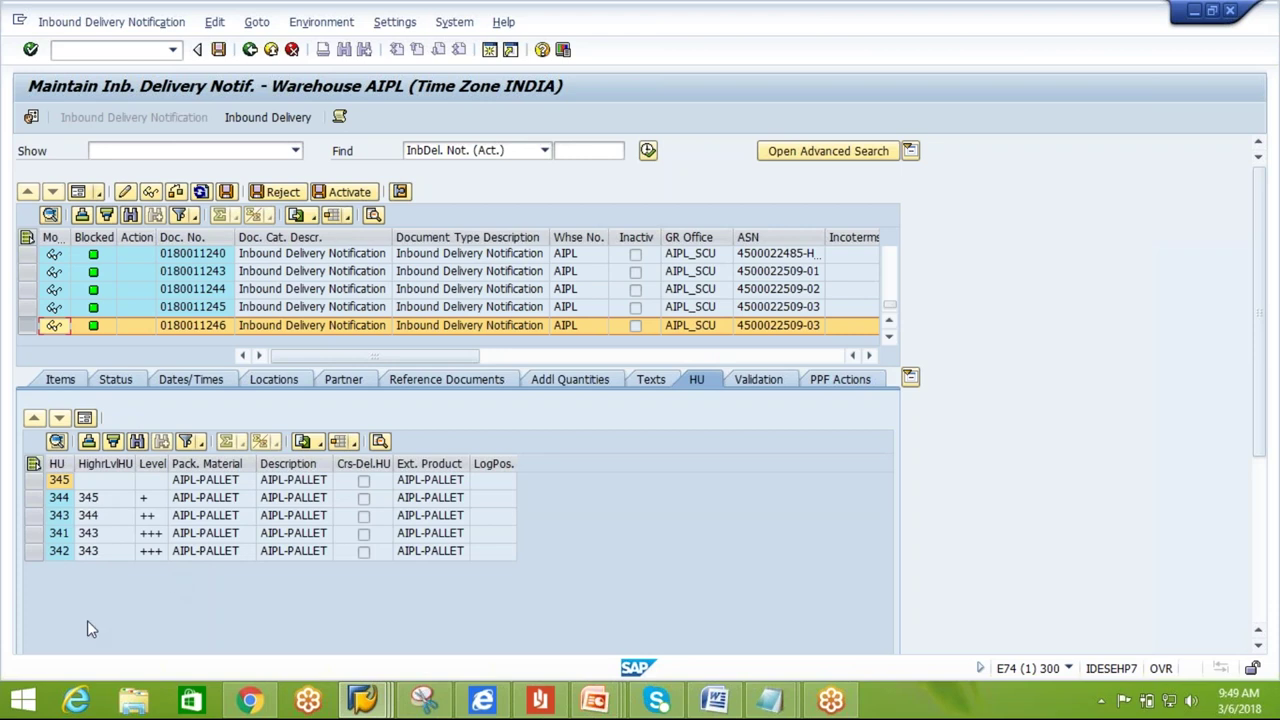
Examine the nested handling unit hierarchy of the selected notification, comparing each unit from 341 to 345 with its higher-level unit.
click(33, 480)
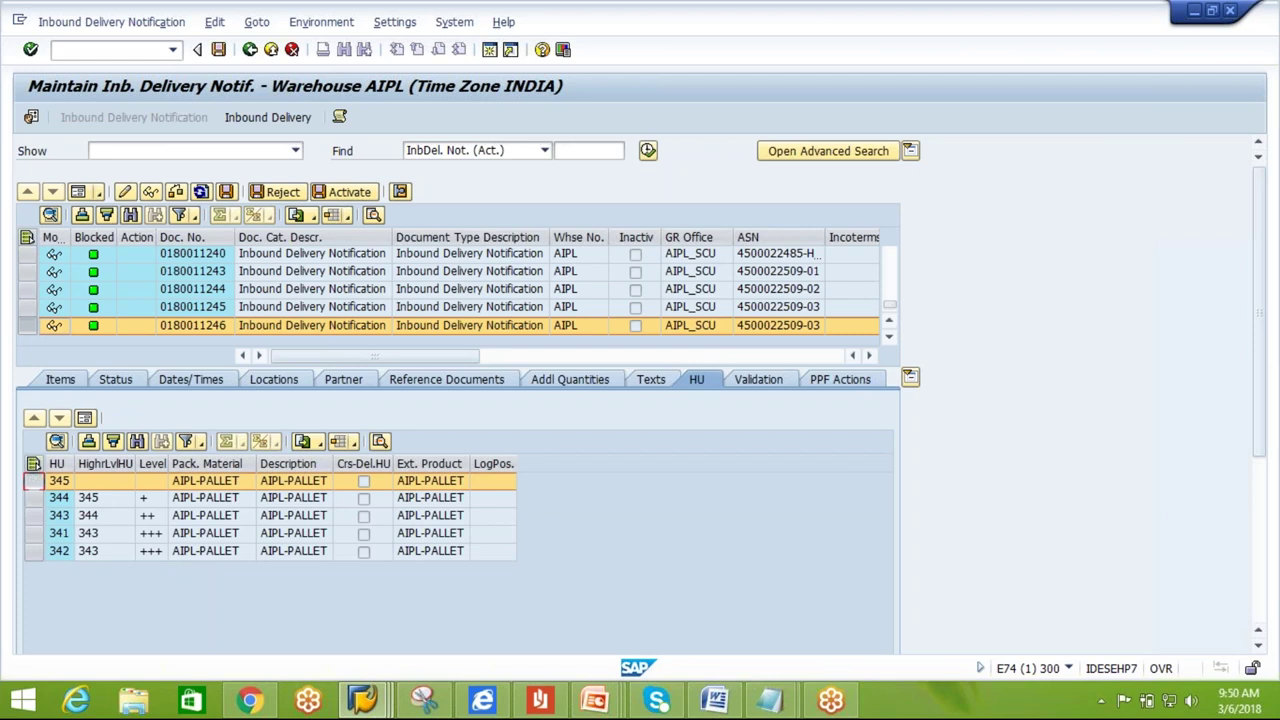
click(33, 551)
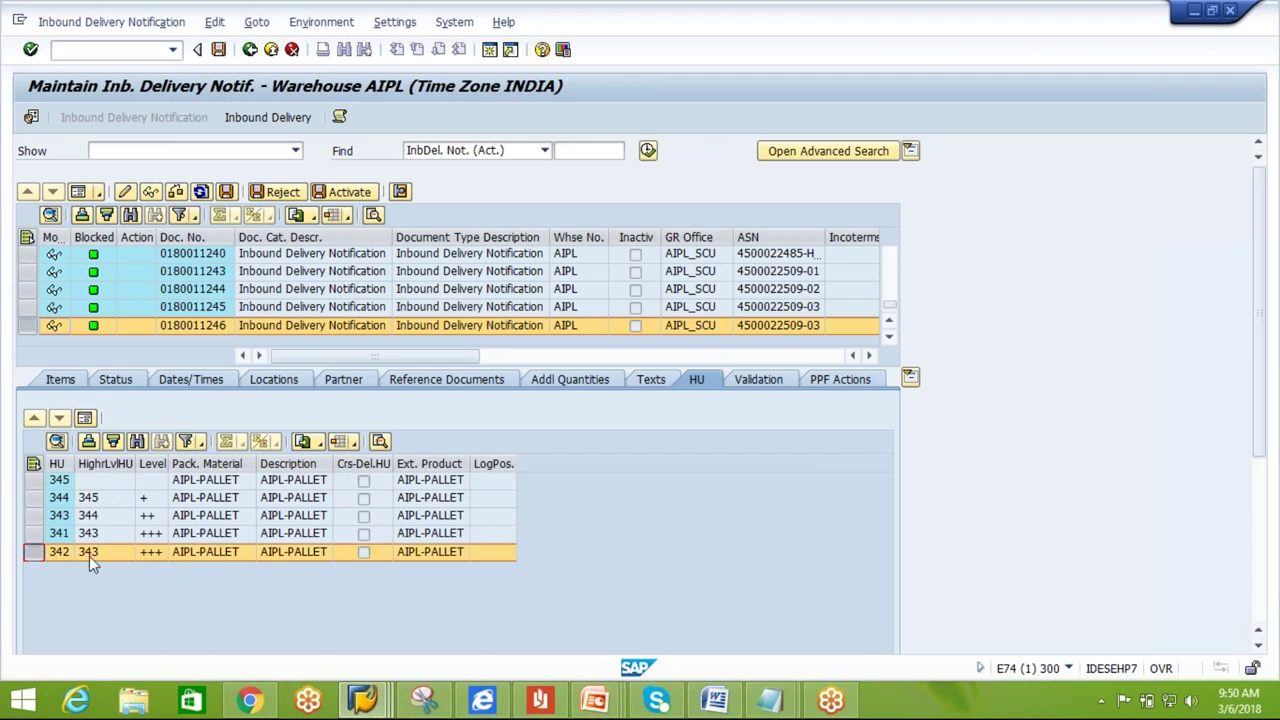
click(33, 534)
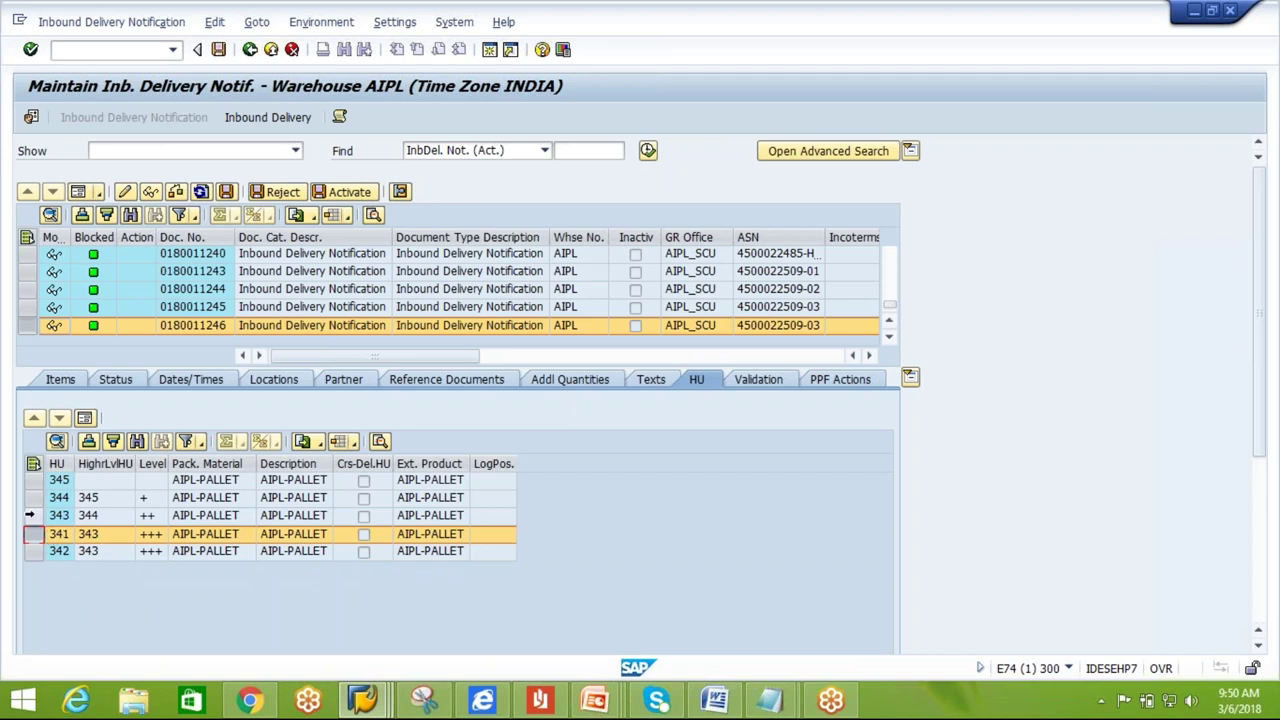
click(33, 516)
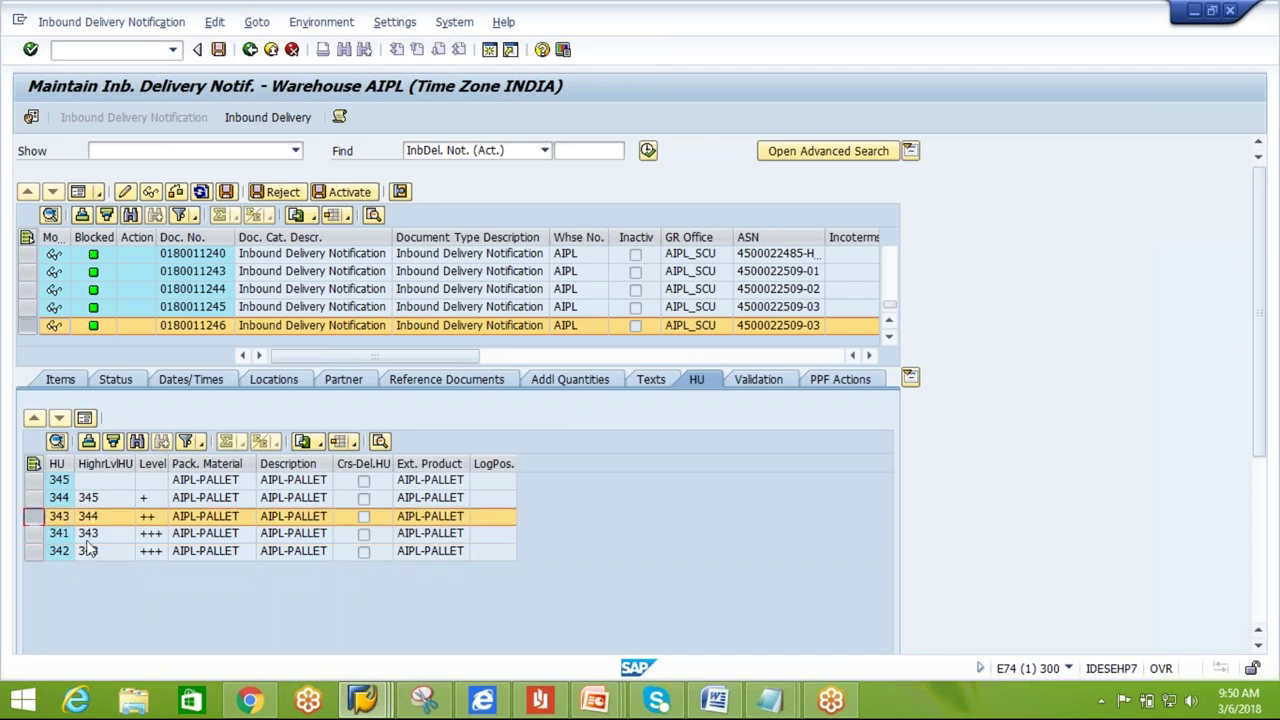
click(38, 498)
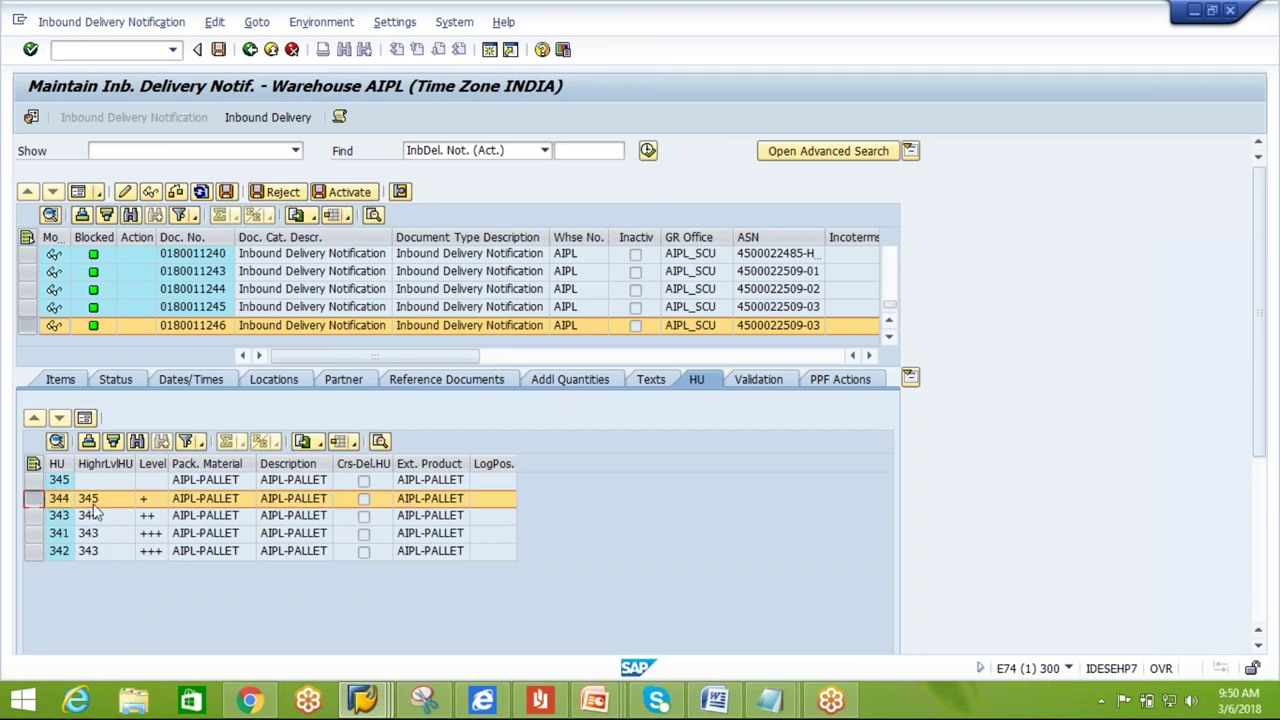
click(33, 480)
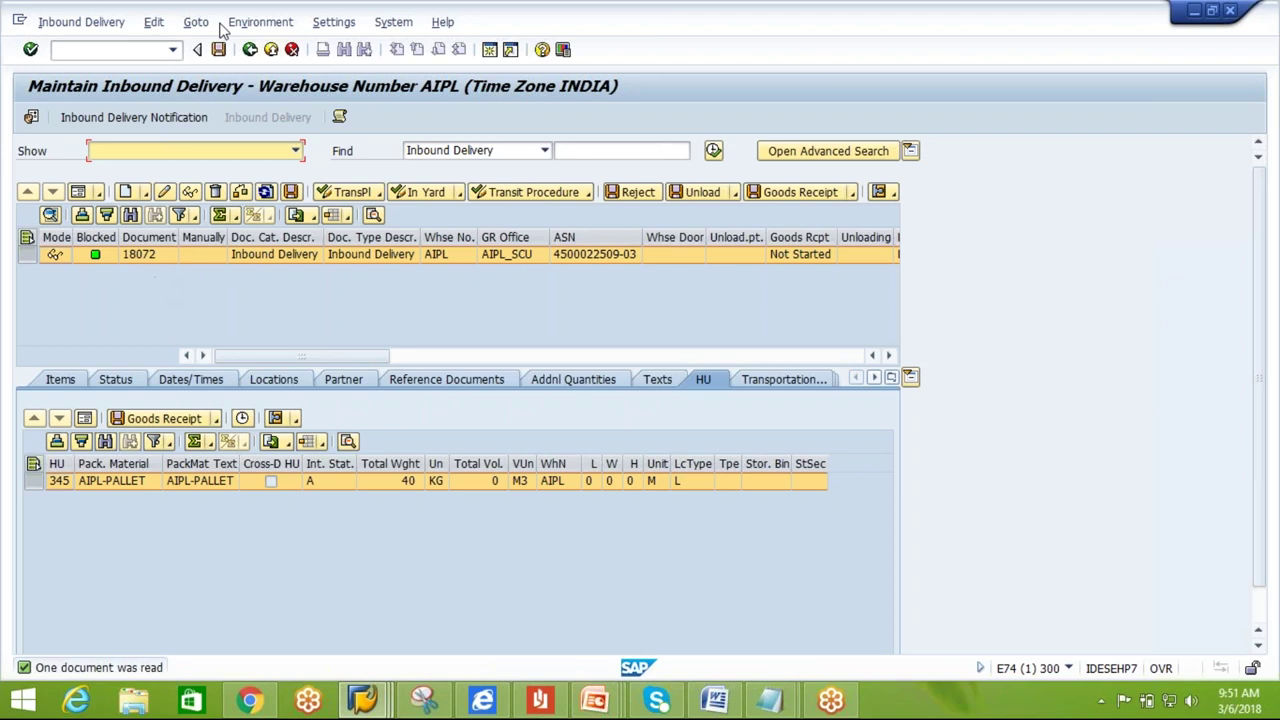
Leave the warehouse delivery view and start a new inbound delivery for the same purchase order, using its number plus "-04" as external ID.
click(250, 52)
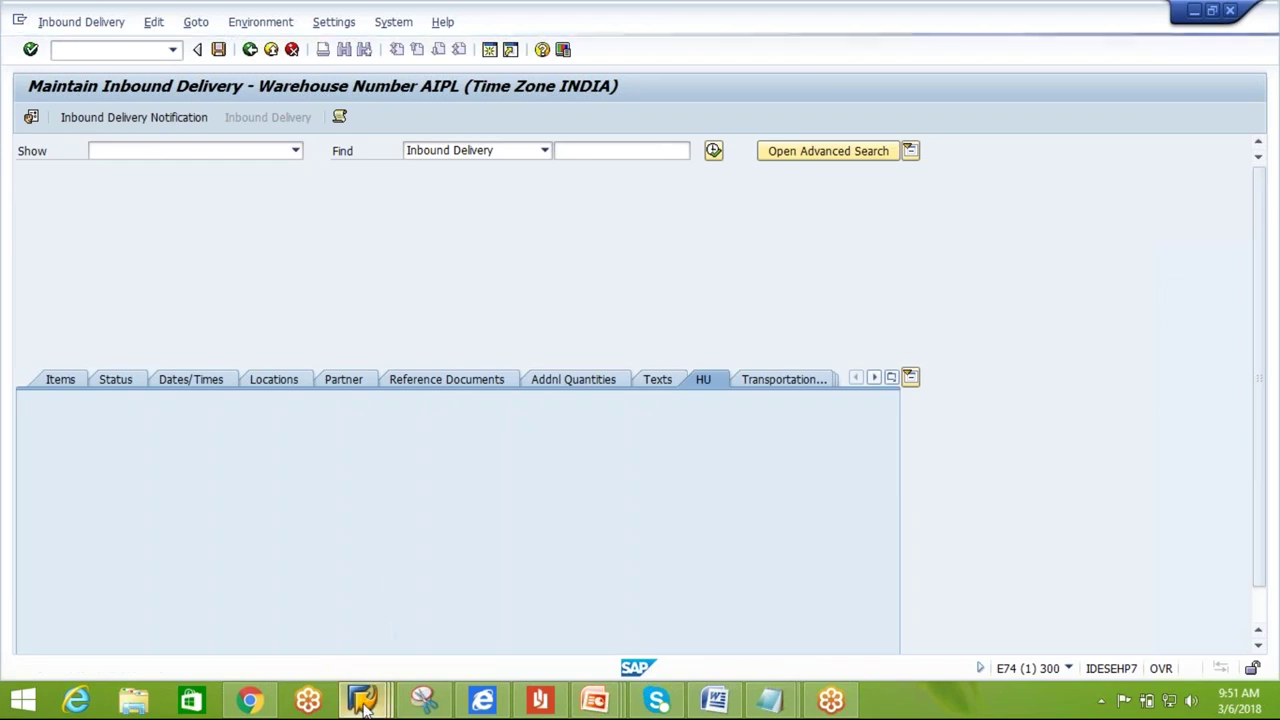
mouse_move(363, 703)
click(335, 600)
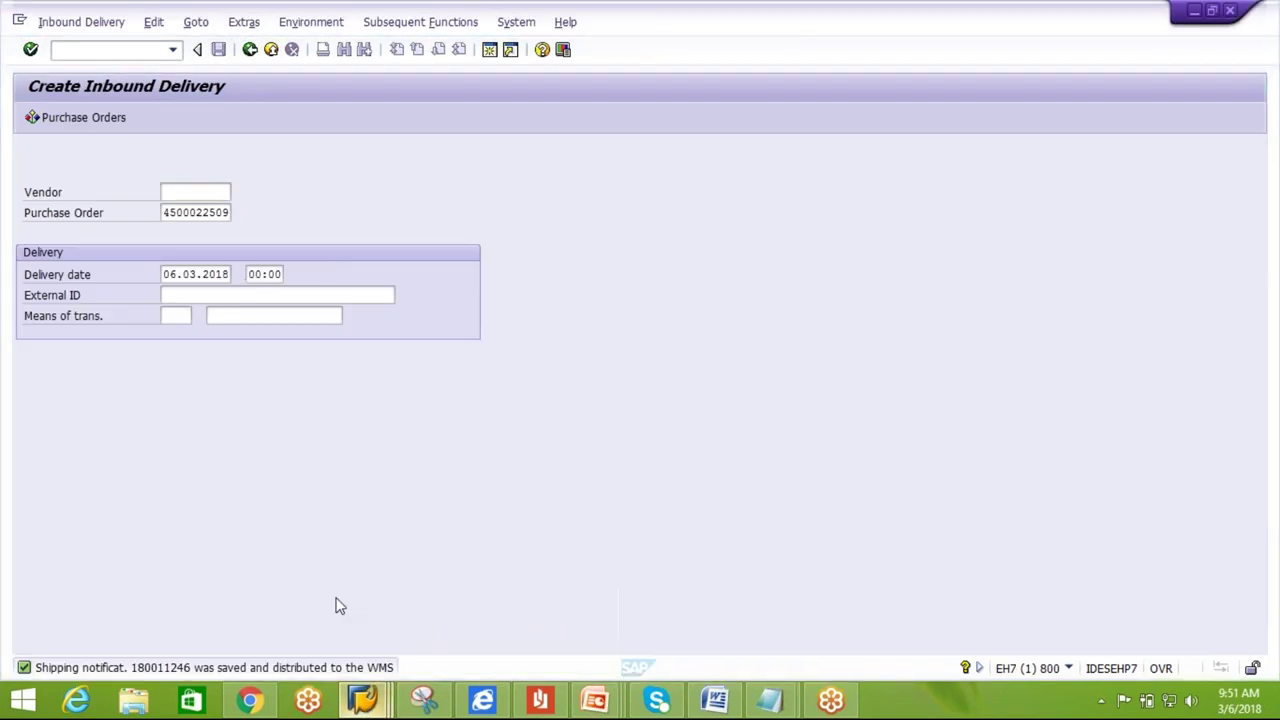
click(230, 294)
click(230, 294)
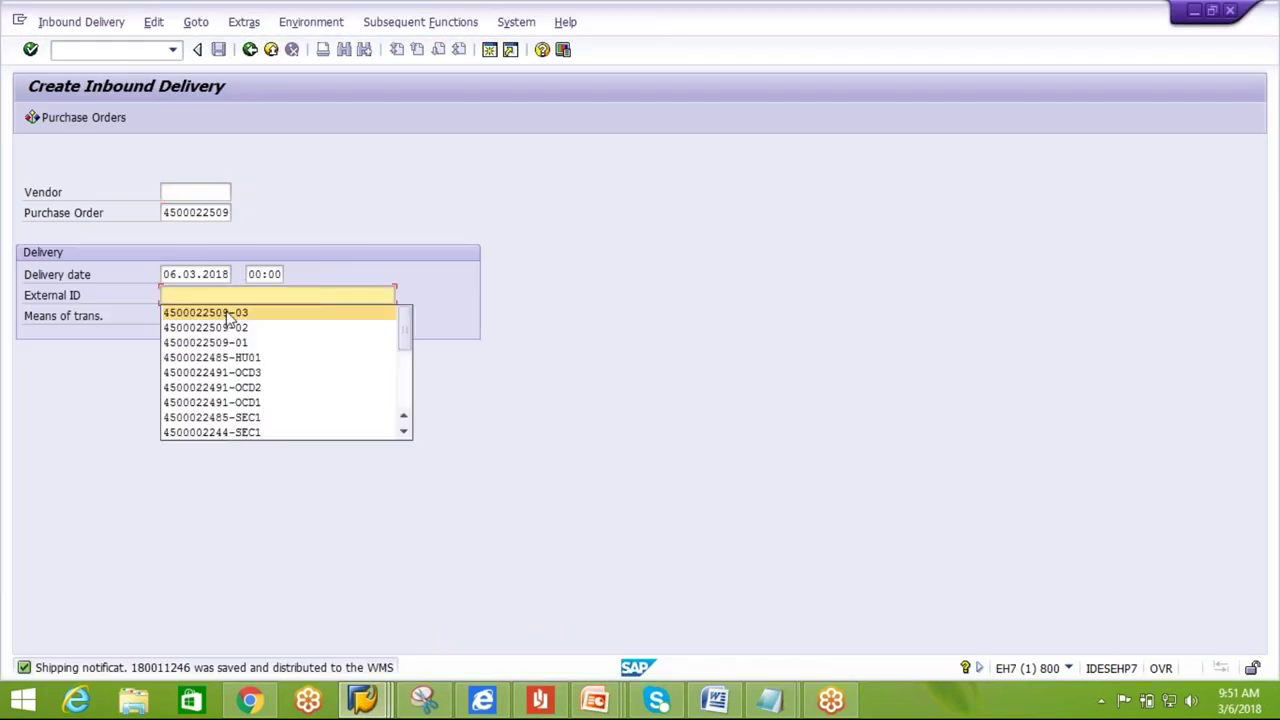
click(228, 314)
key(BackSpace)
text(4500022509-04)
key(Return)
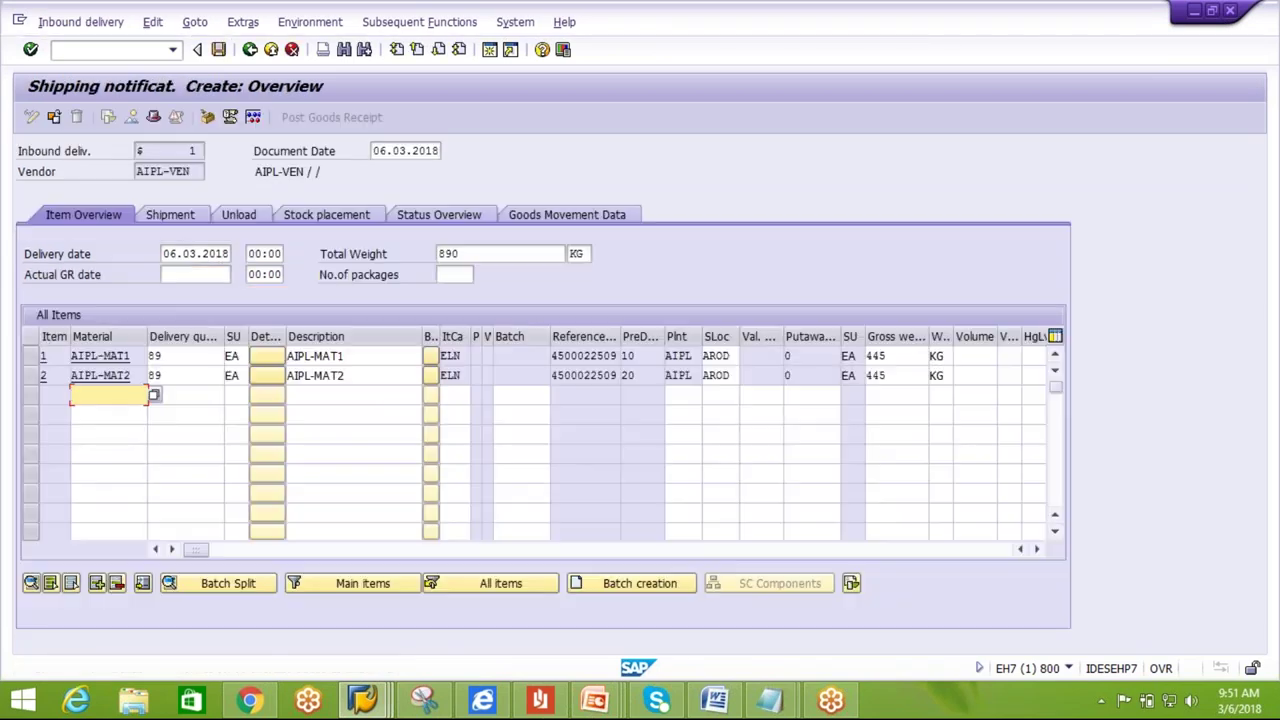
Set the delivery quantity of both AIPL-MAT1 and AIPL-MAT2 to 5 and save the inbound delivery.
click(190, 358)
key(BackSpace)
key(BackSpace)
text(5)
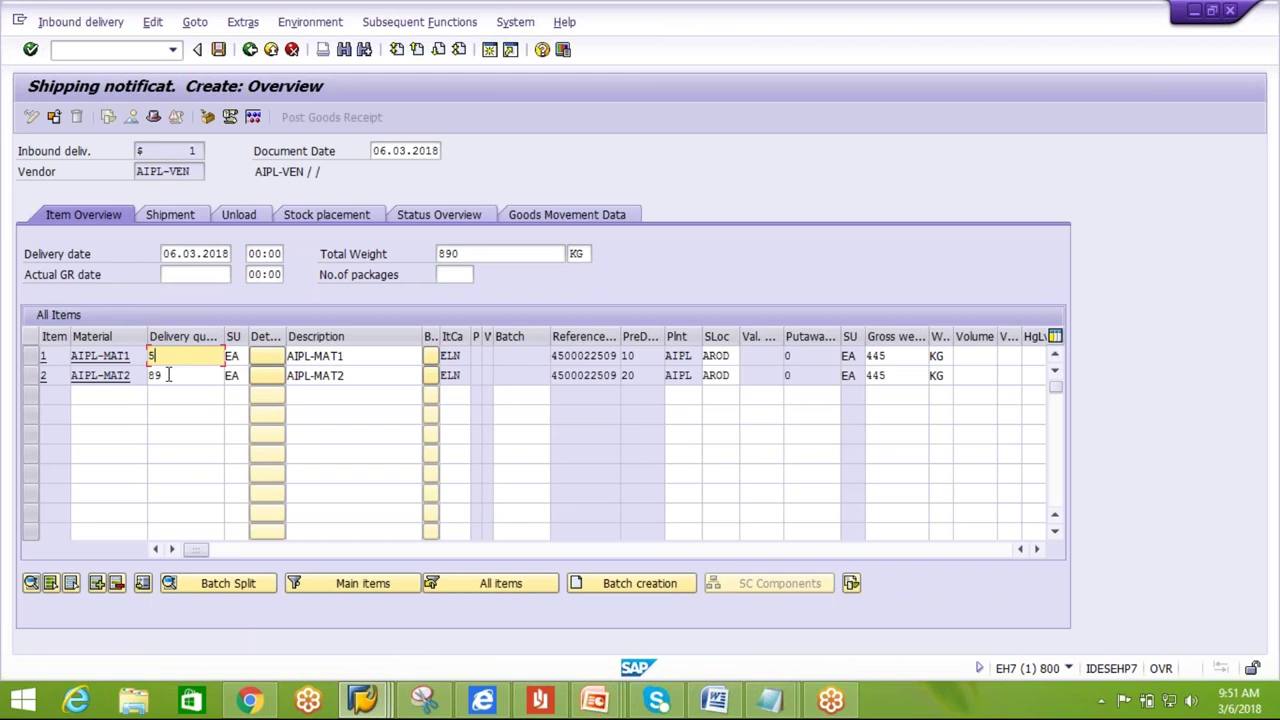
click(168, 375)
key(BackSpace)
key(BackSpace)
text(5)
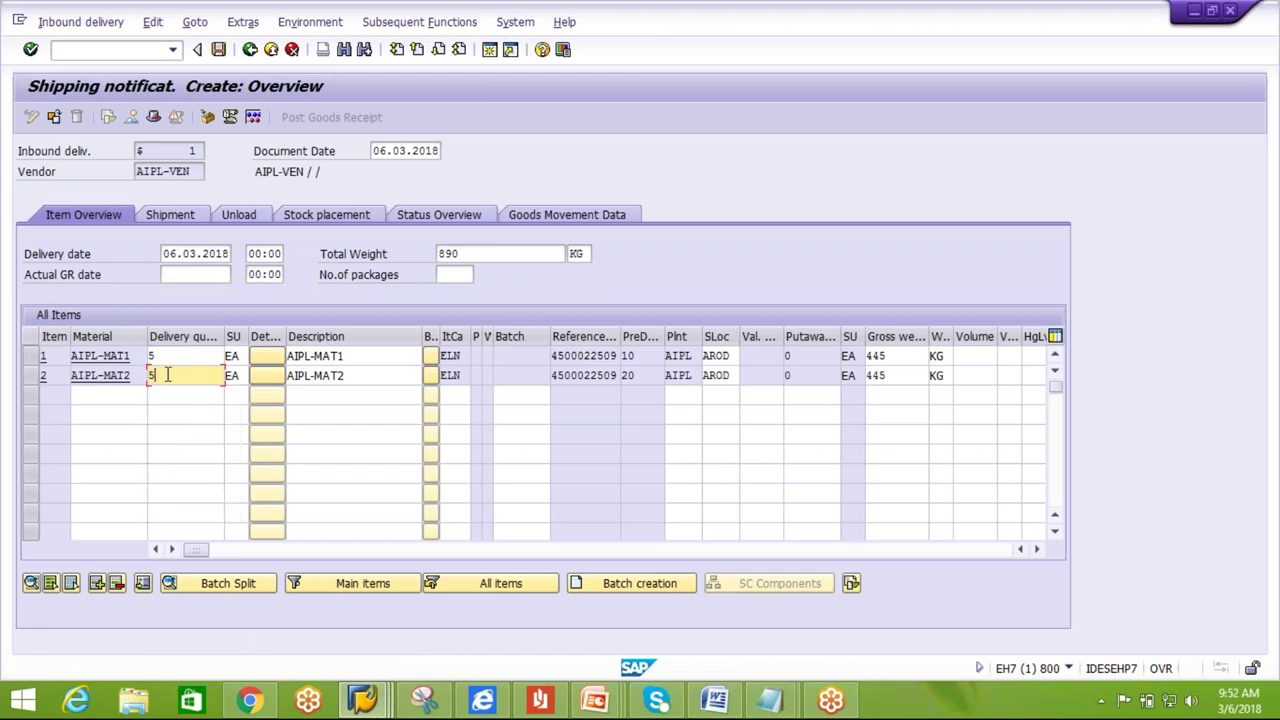
click(219, 50)
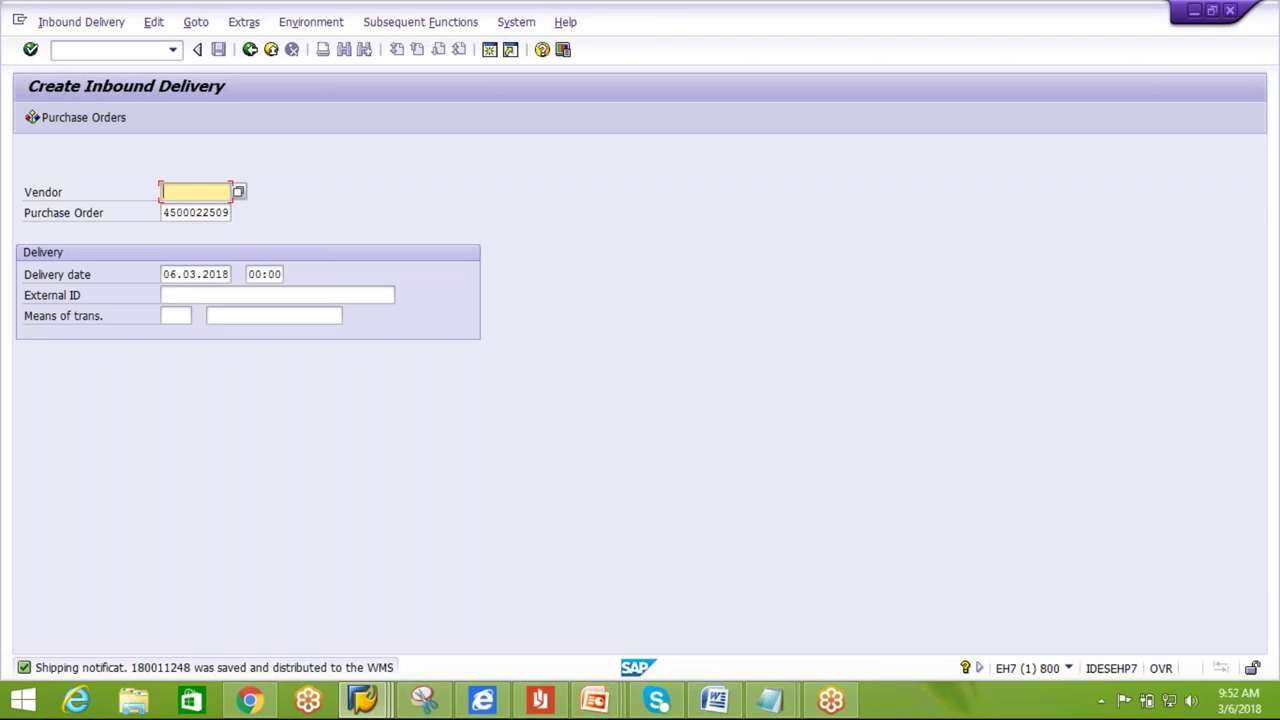
Switch to the New Text Document (11) note in Notepad and add the line "from ECC , i received two boxes of 5 items each".
click(768, 700)
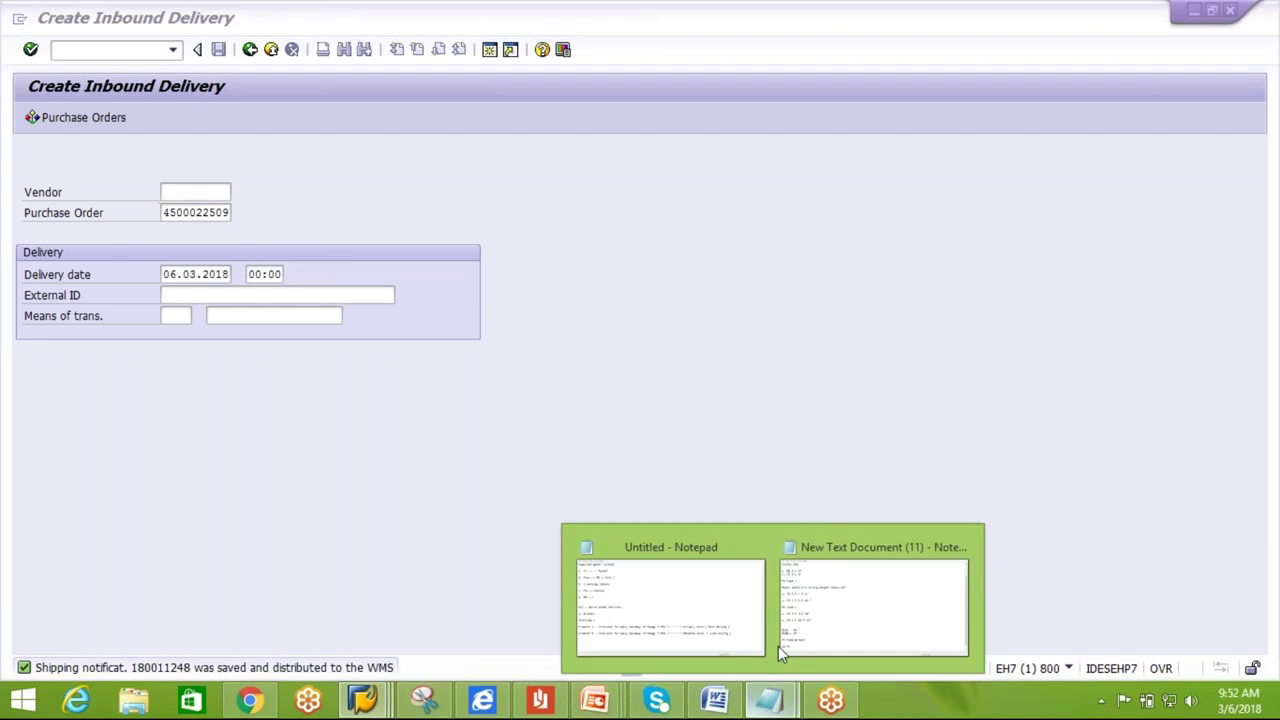
click(840, 622)
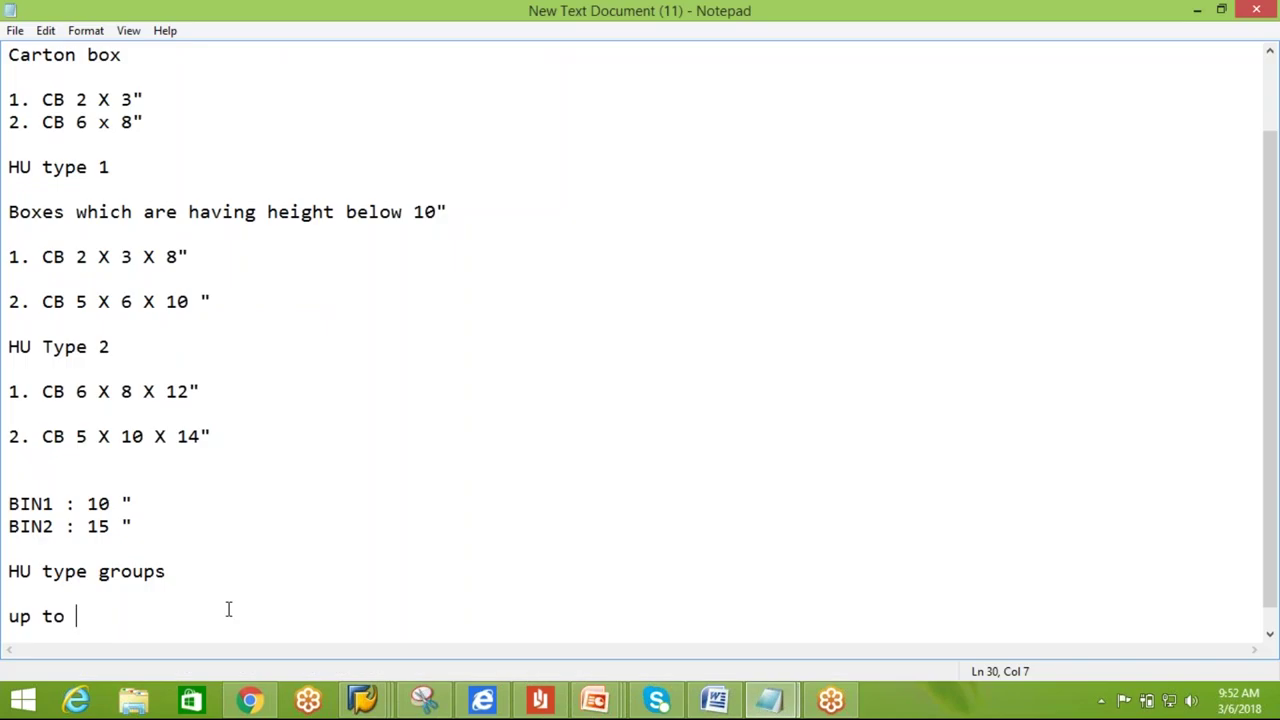
key(Return)
key(Return)
text(from ECC , i received two)
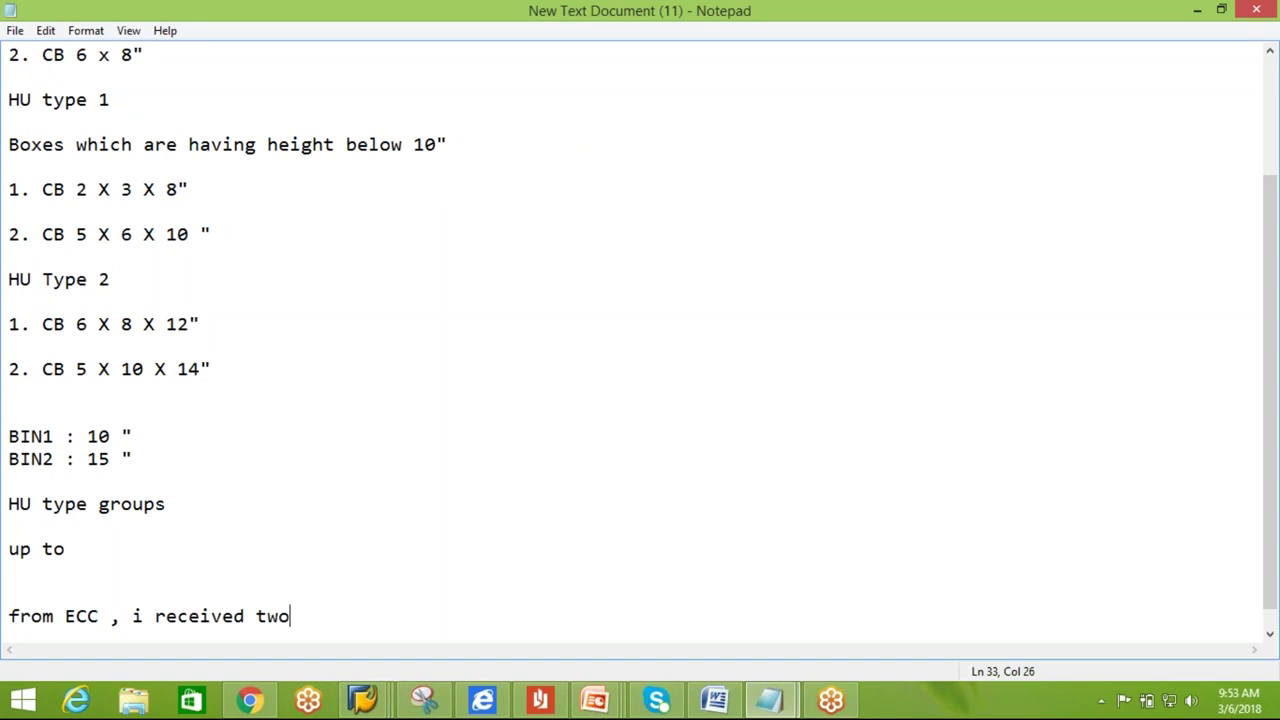
text( boxes of )
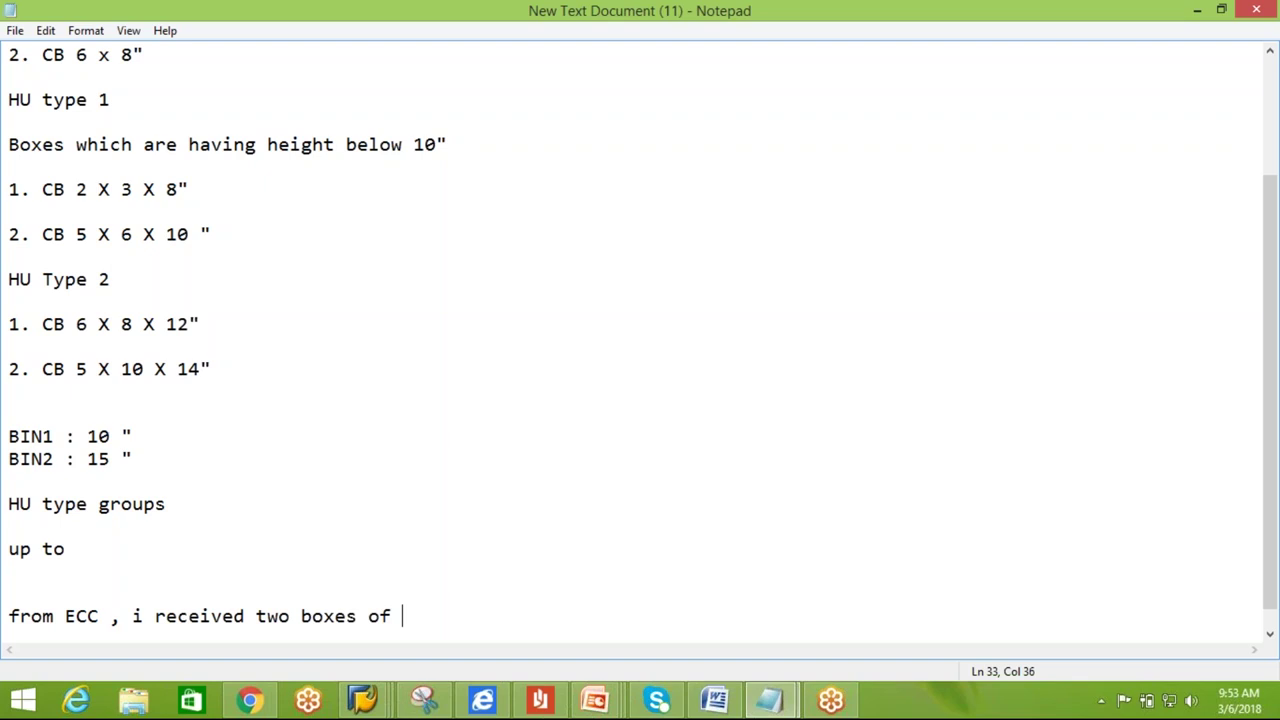
text(5 items each)
Add the line "i want to maintain HUs in EWM for those two boxes" below the last line of the note.
key(Return)
key(Return)
text(i want )
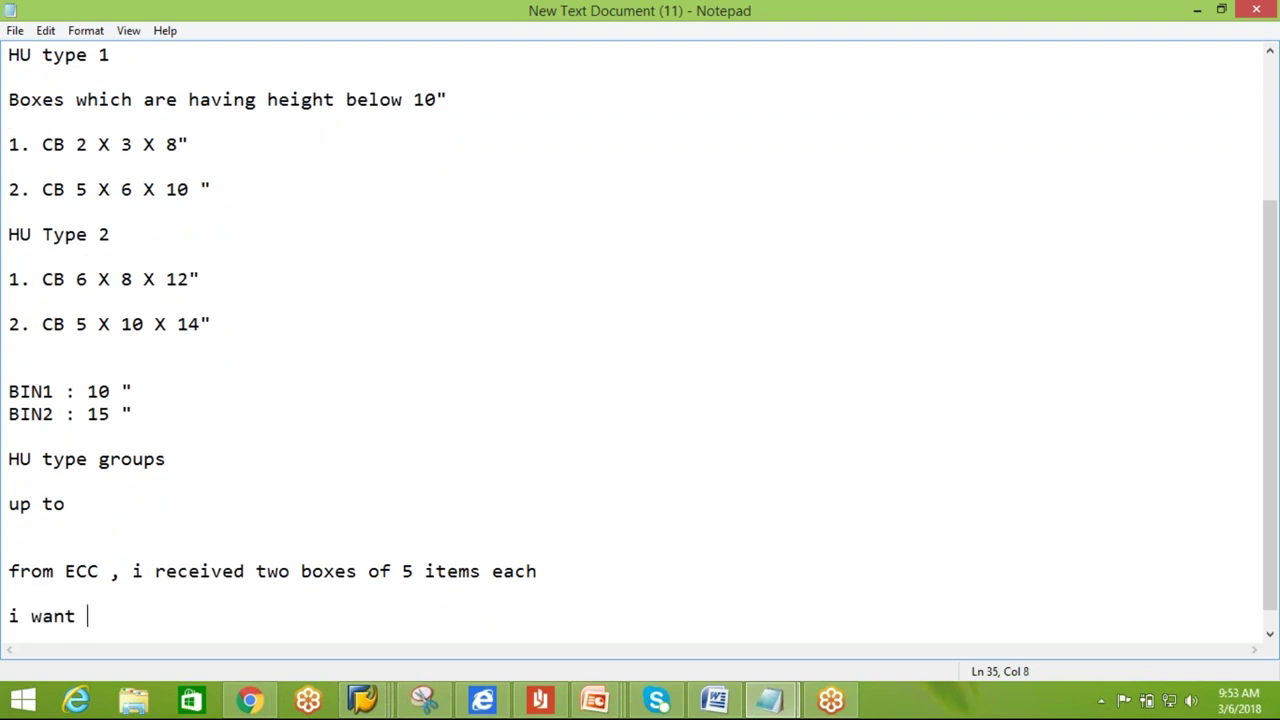
text(to maintain HU)
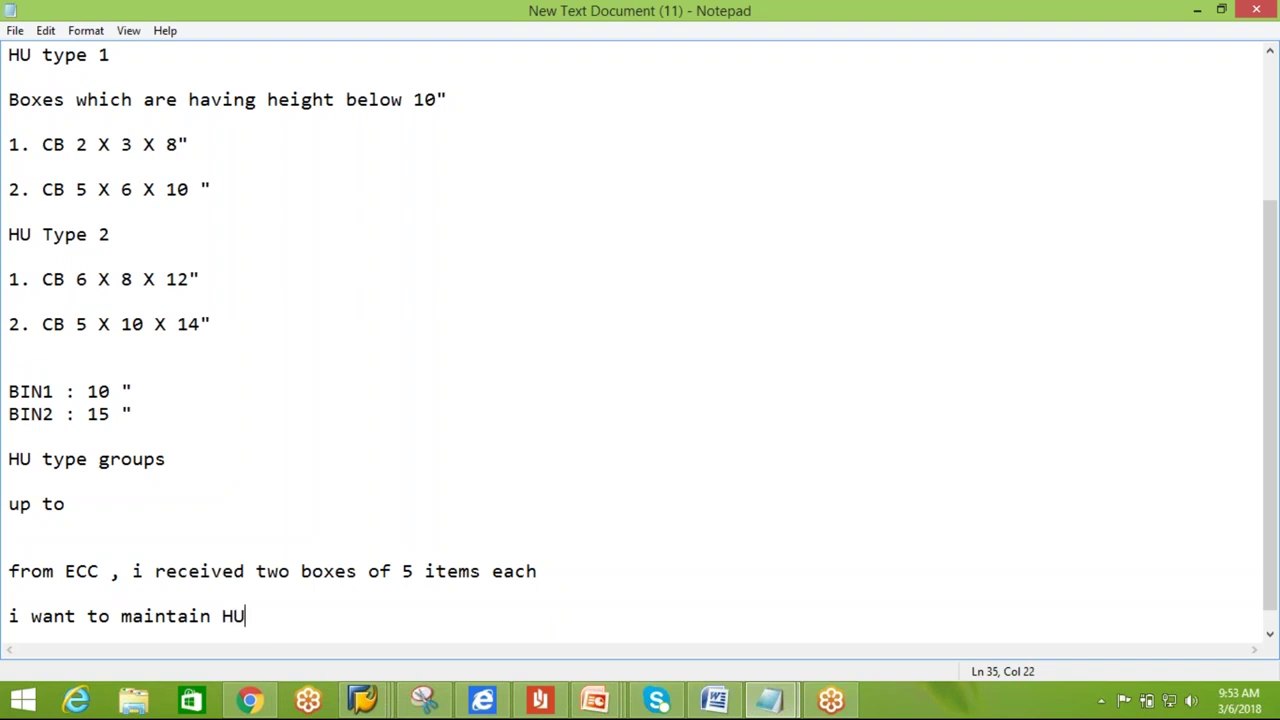
text(s in EWM for those two )
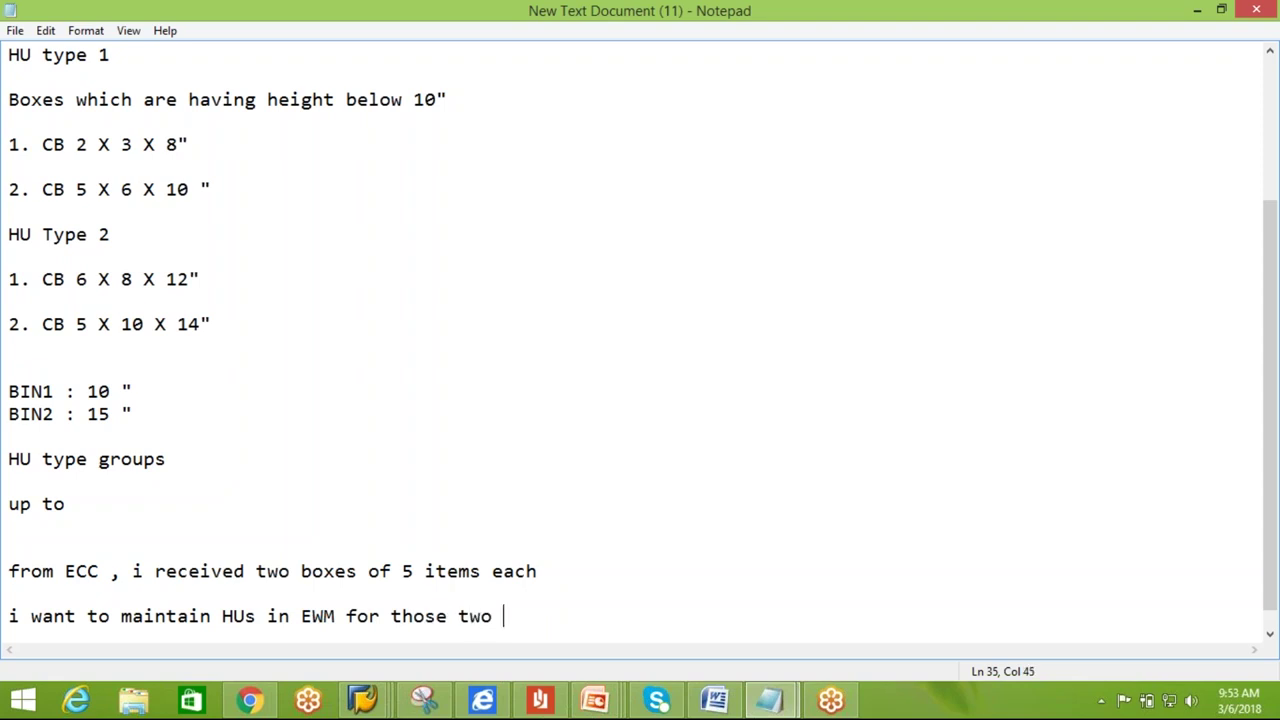
text(boxes)
key(Return)
key(Return)
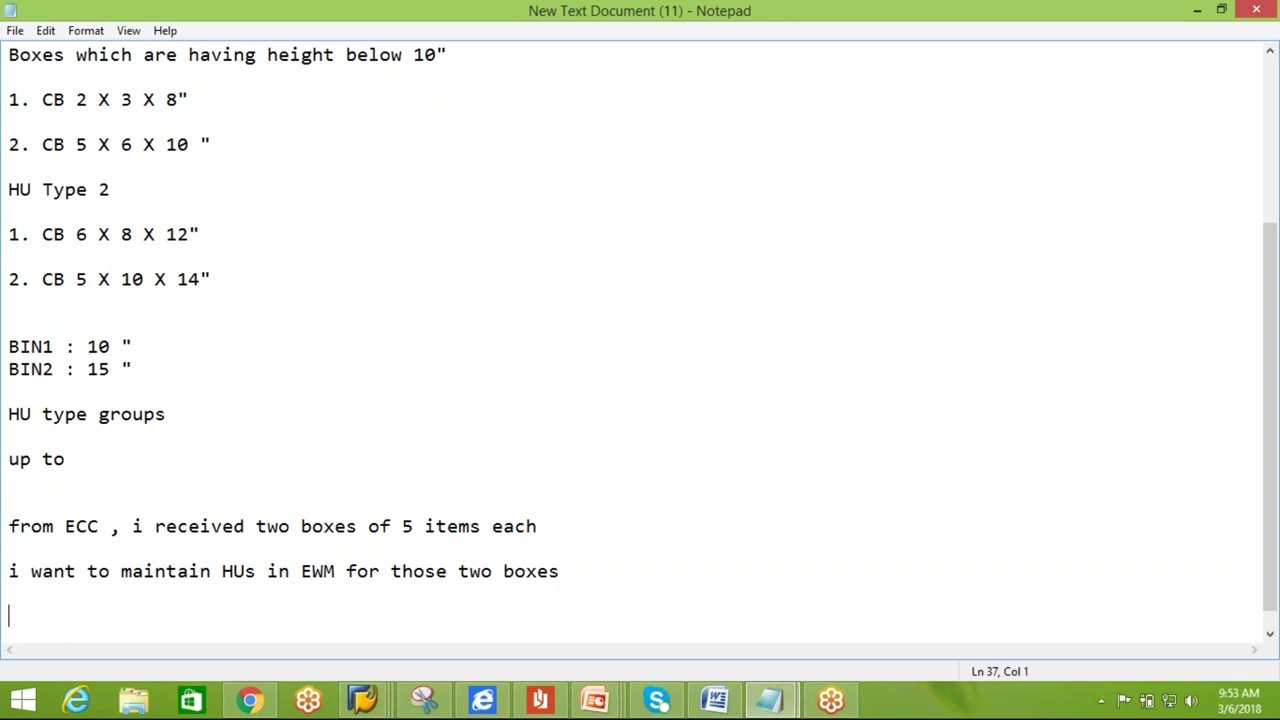
Switch to SAP's inbound delivery notifications, reload the list, select the one whose ASN ends in "-04", and check its items and handling units.
mouse_move(365, 705)
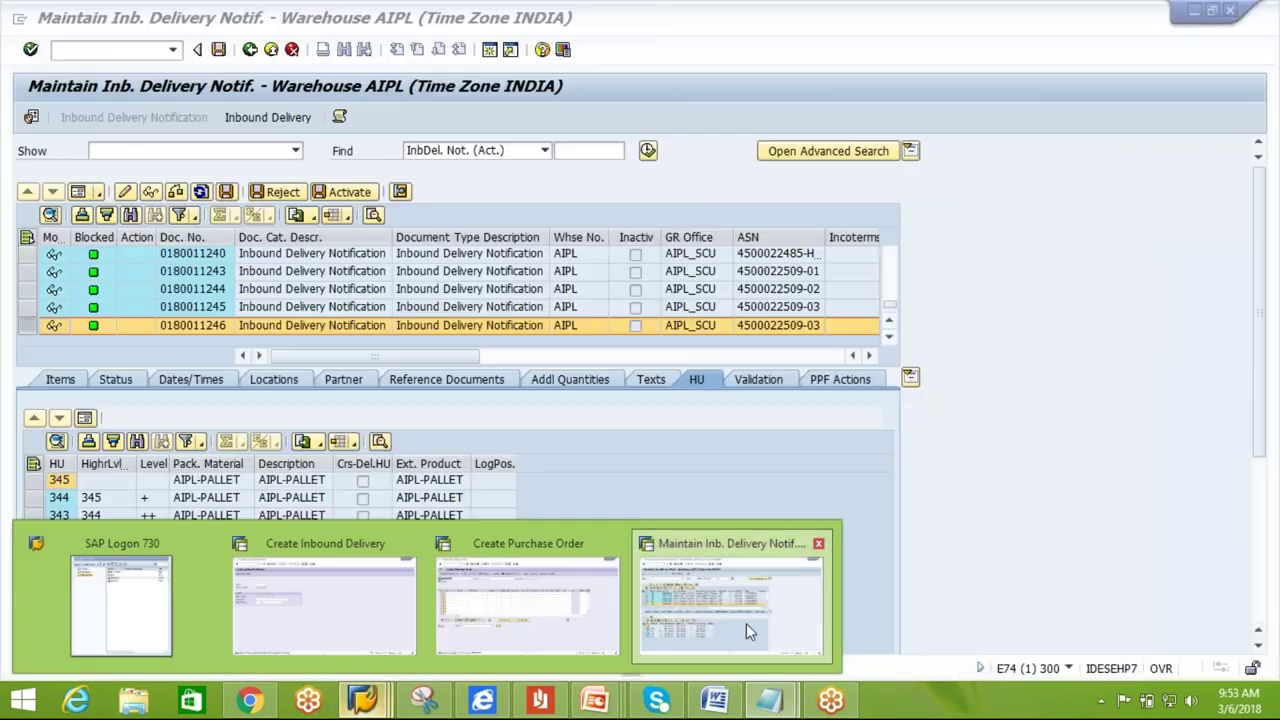
click(746, 623)
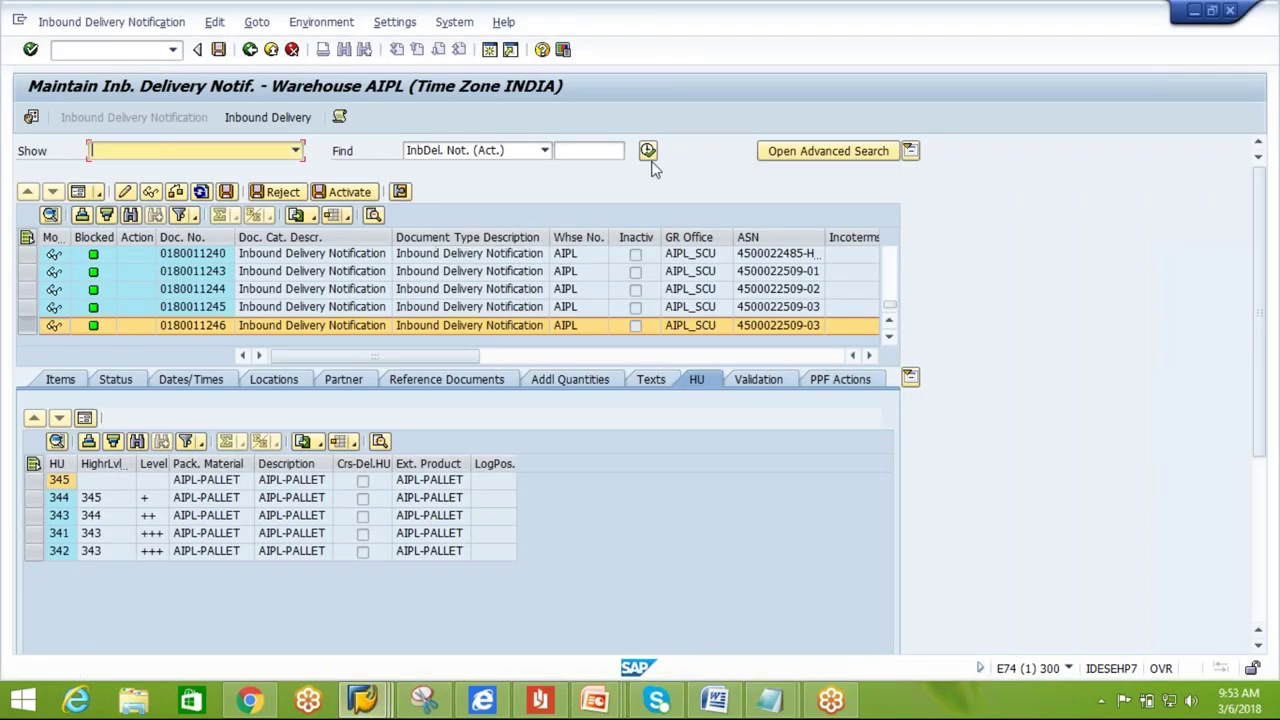
click(648, 151)
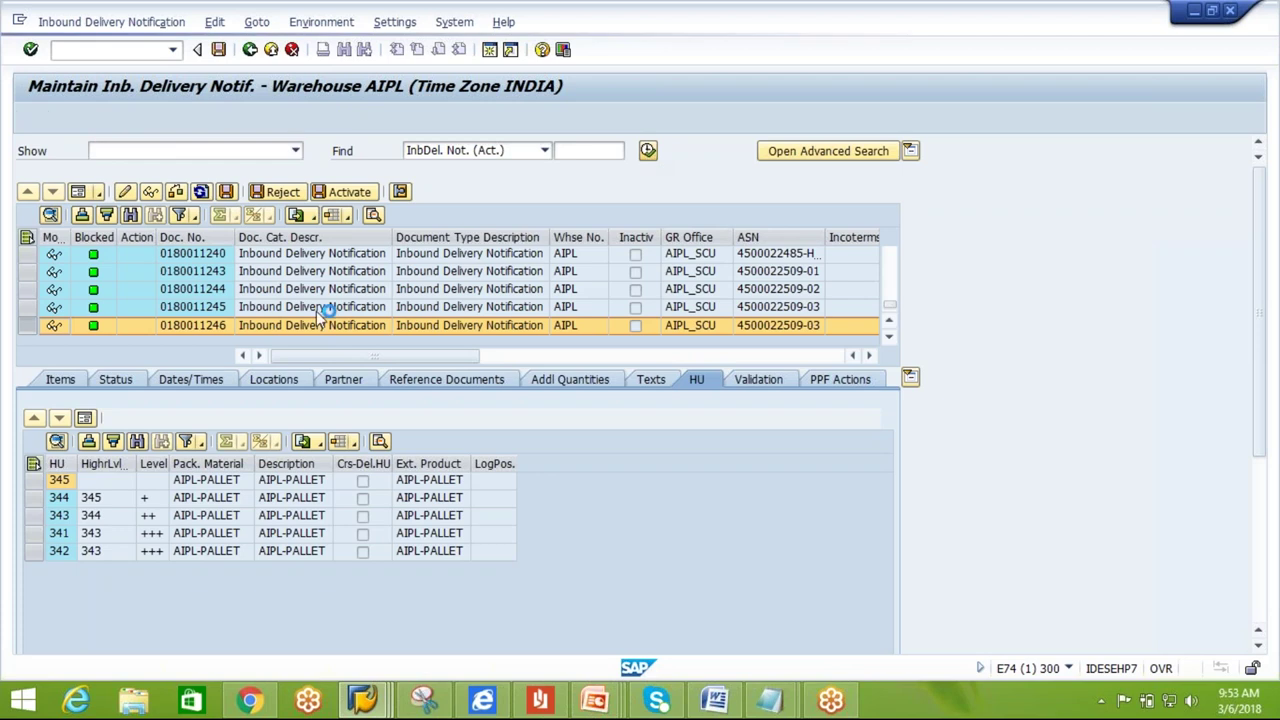
click(283, 362)
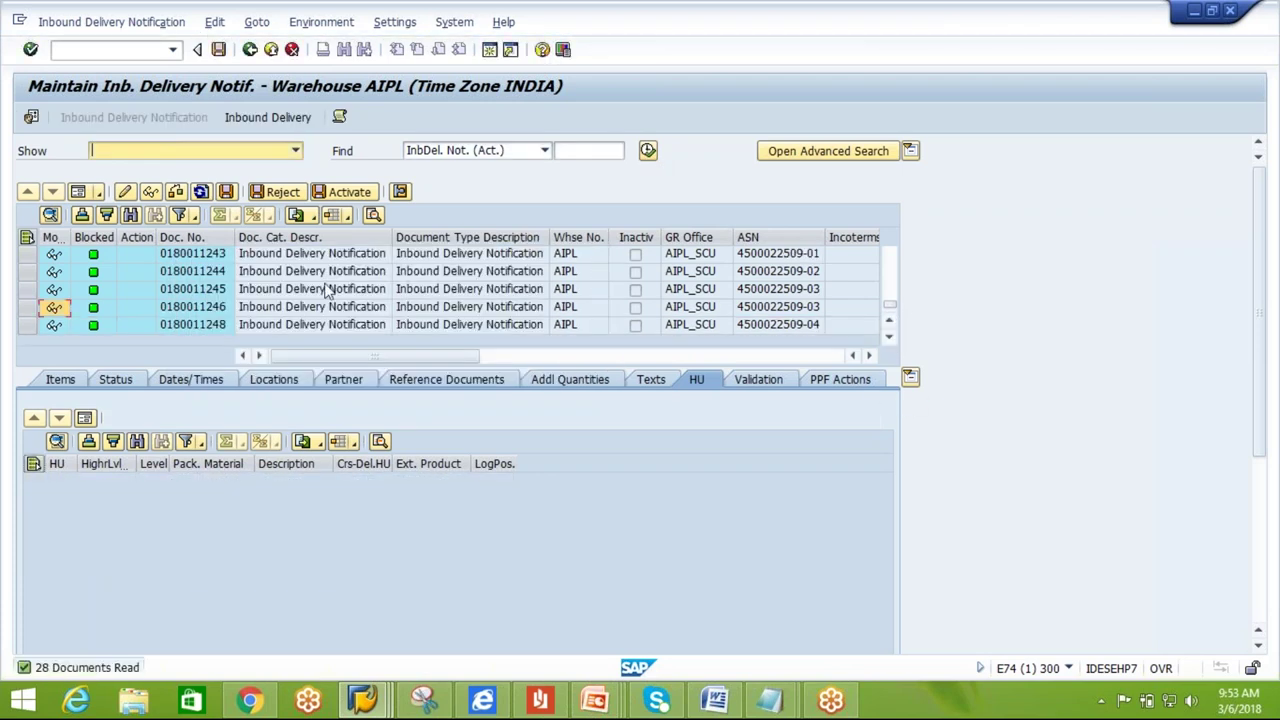
click(225, 330)
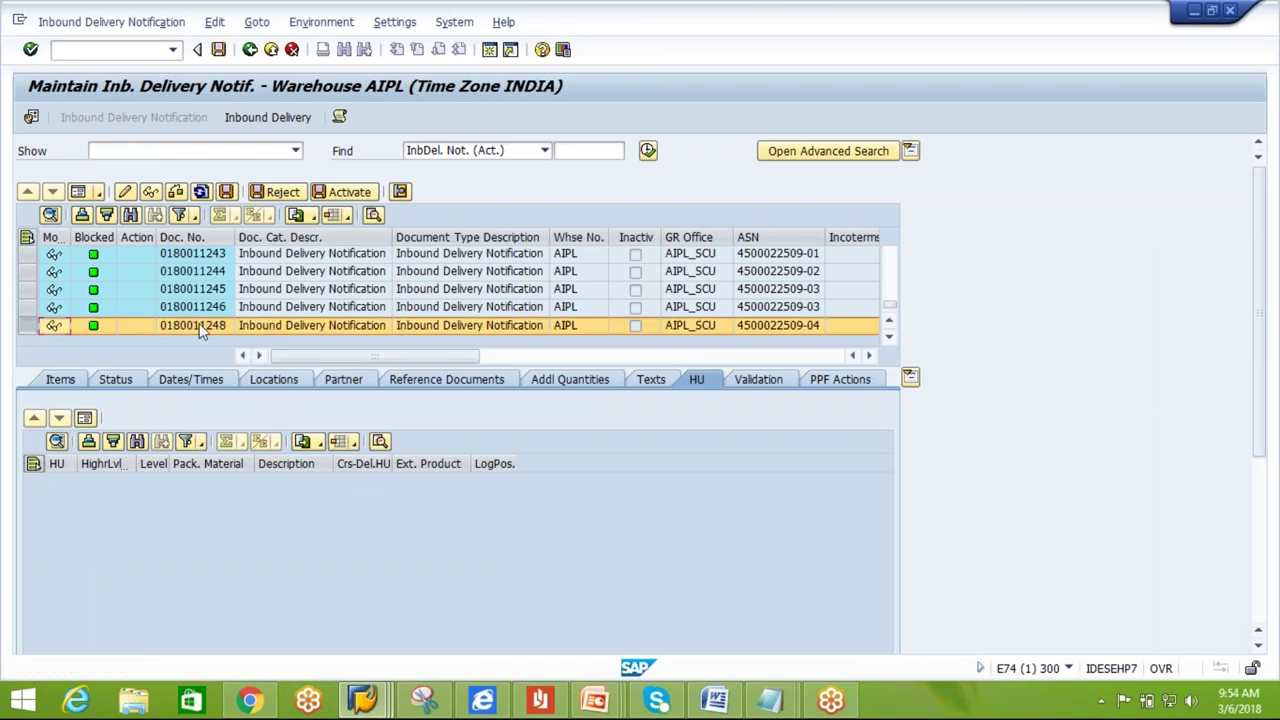
click(62, 381)
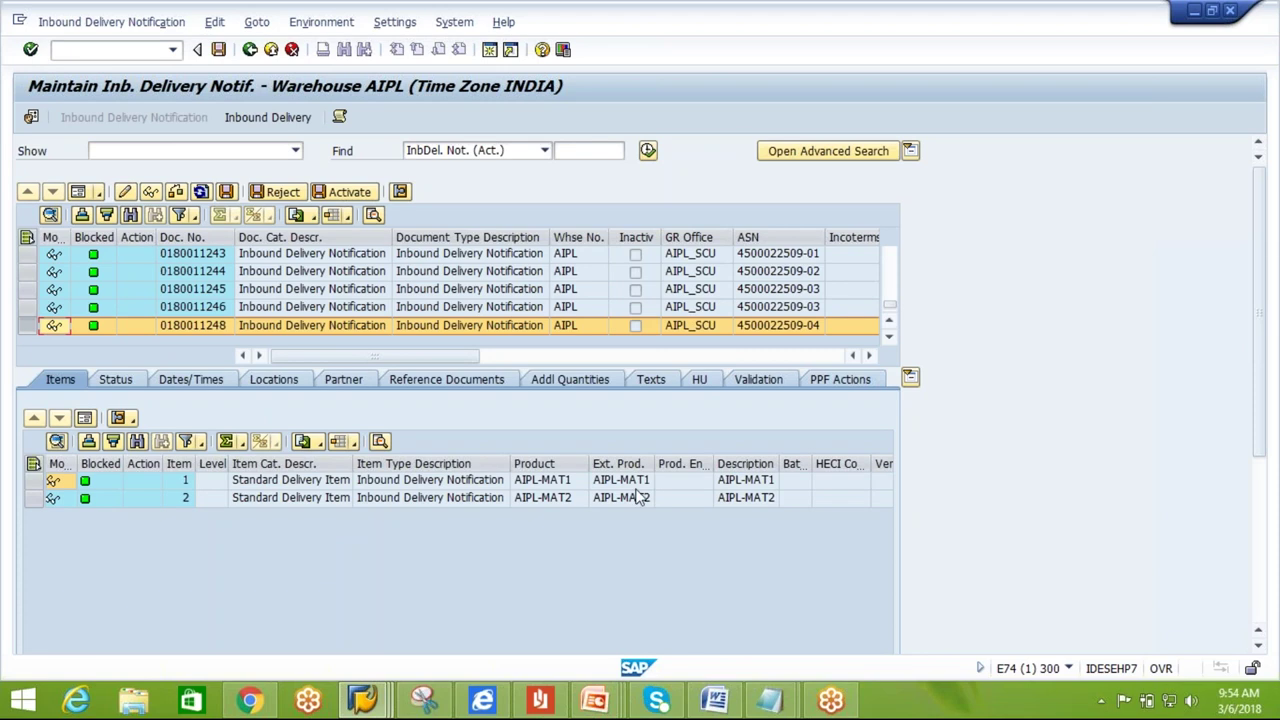
click(704, 386)
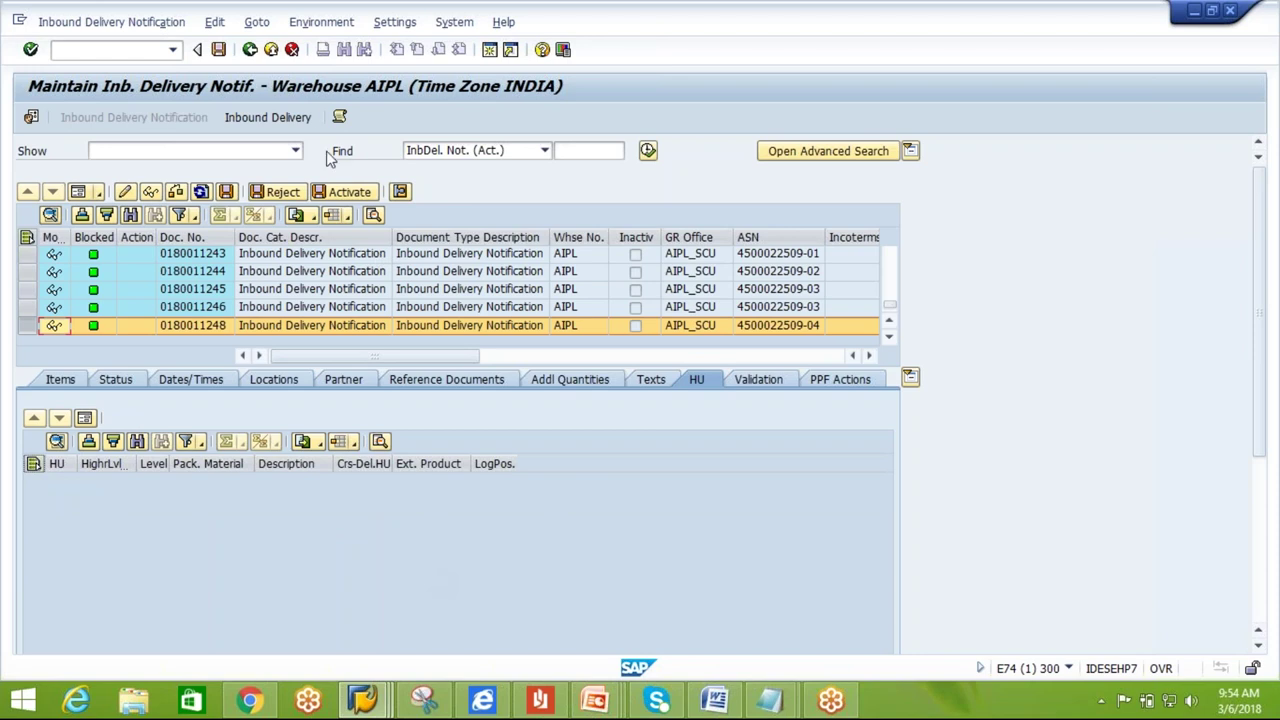
Open the warehouse inbound delivery belonging to the notification and check its handling units and items.
click(284, 115)
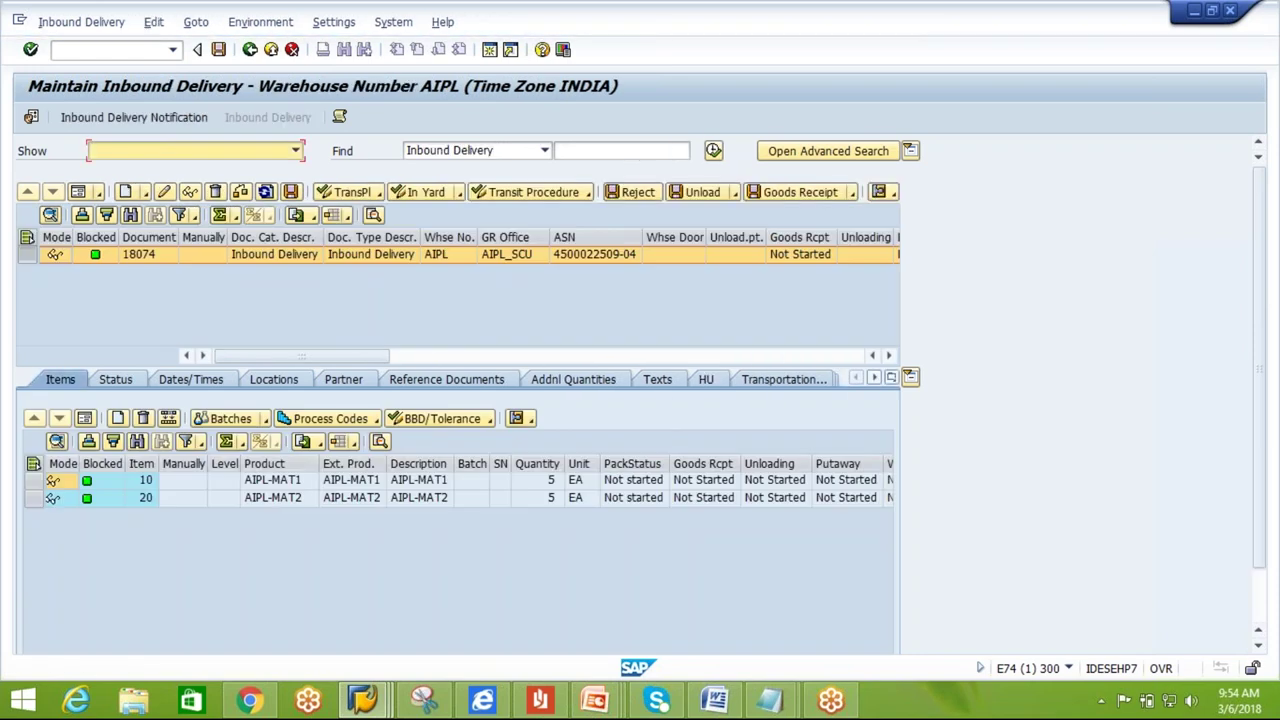
click(706, 380)
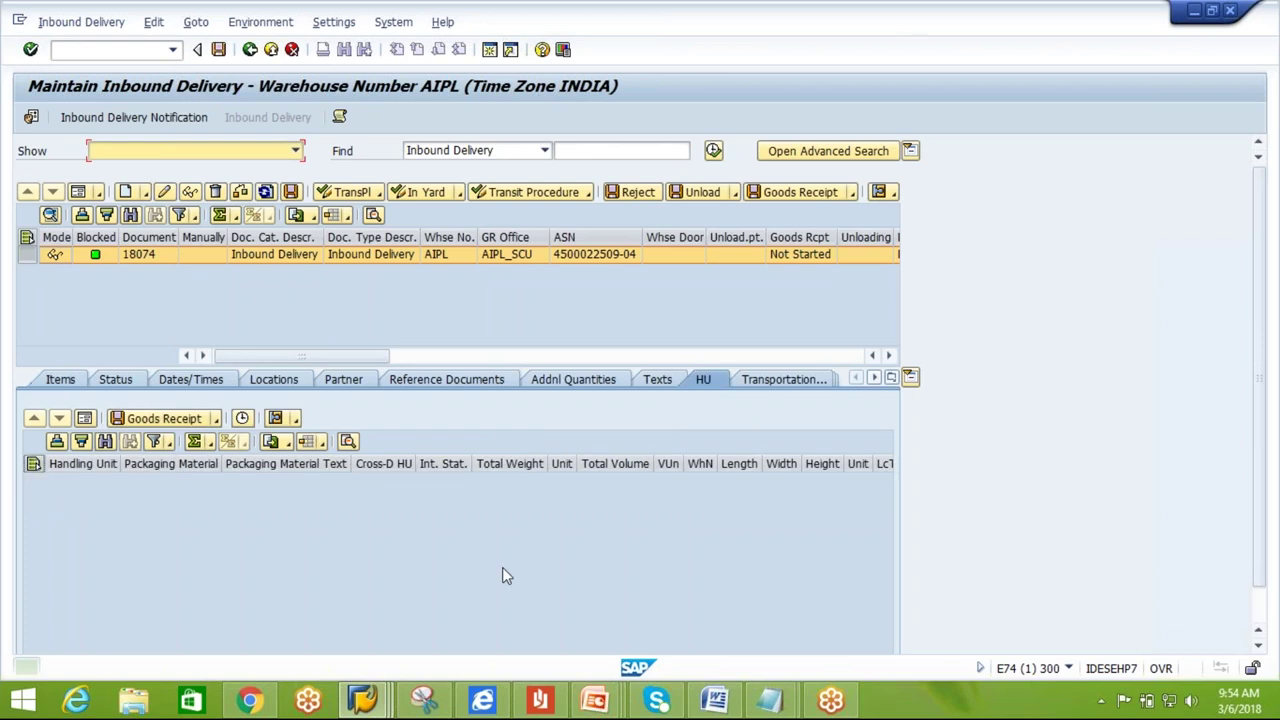
click(60, 380)
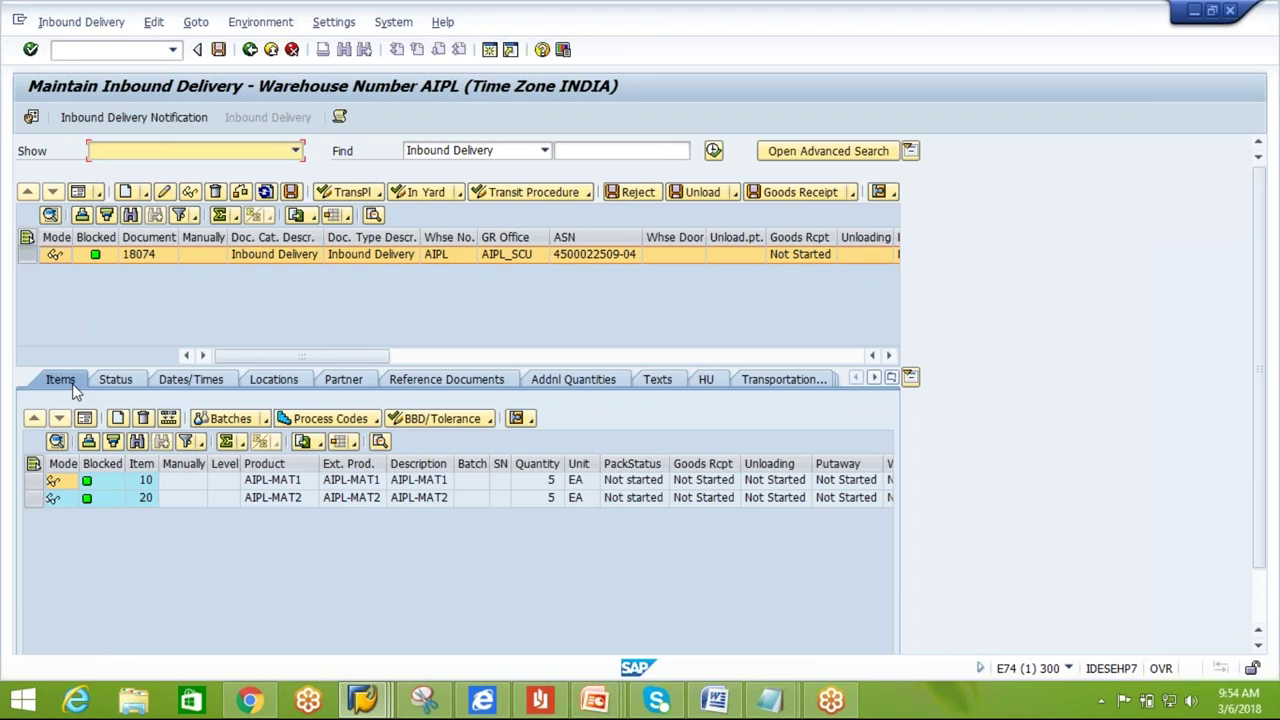
Try to start the Pack follow-on function from the inbound delivery screen.
click(89, 24)
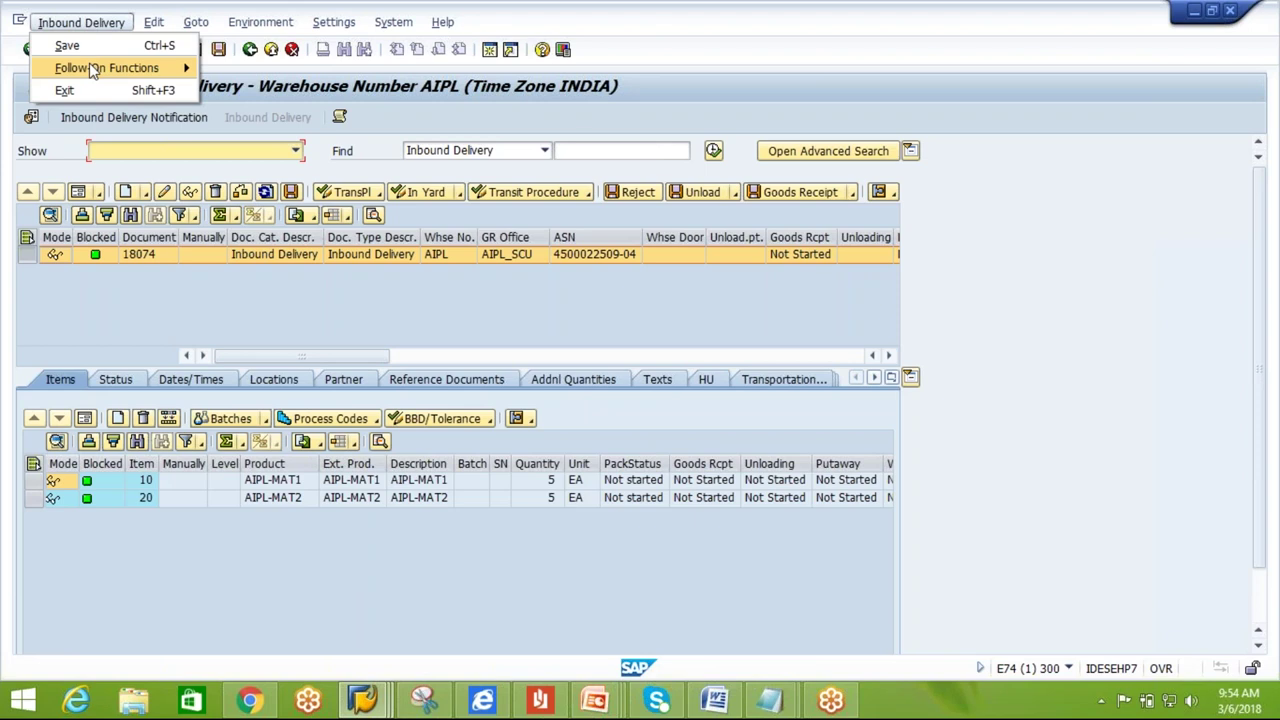
mouse_move(92, 68)
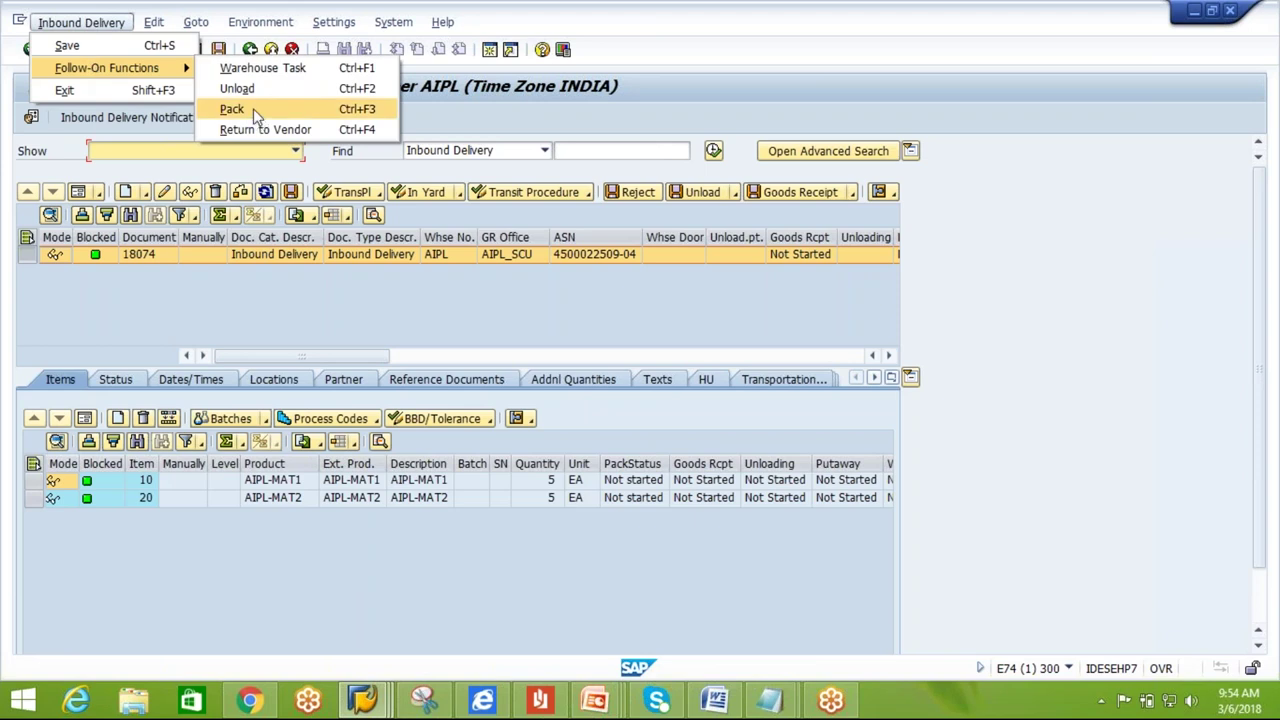
click(133, 322)
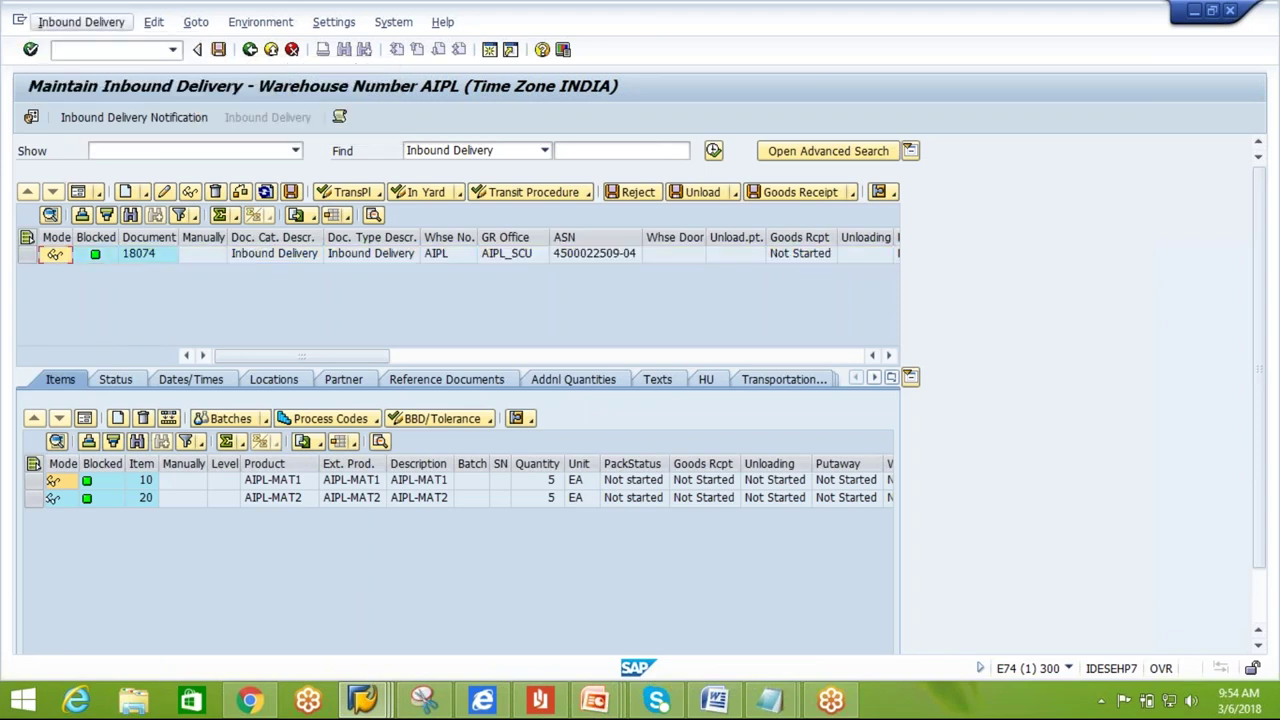
click(85, 22)
mouse_move(114, 68)
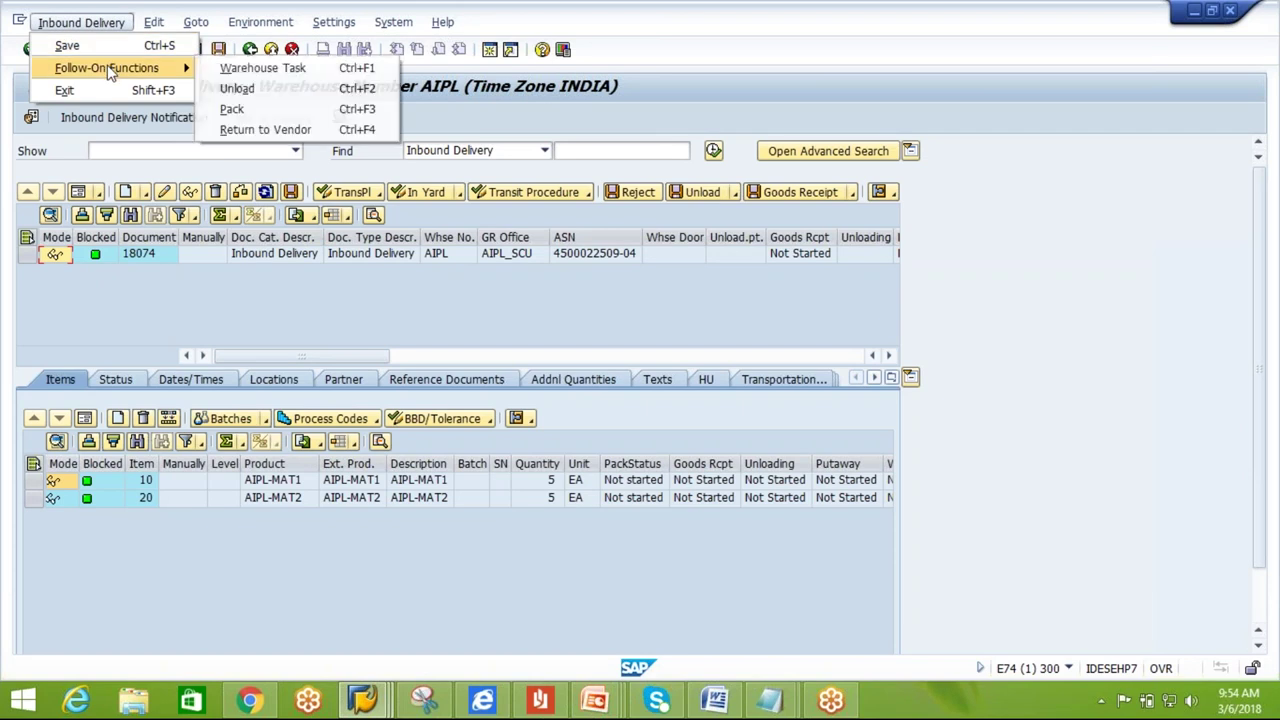
click(243, 110)
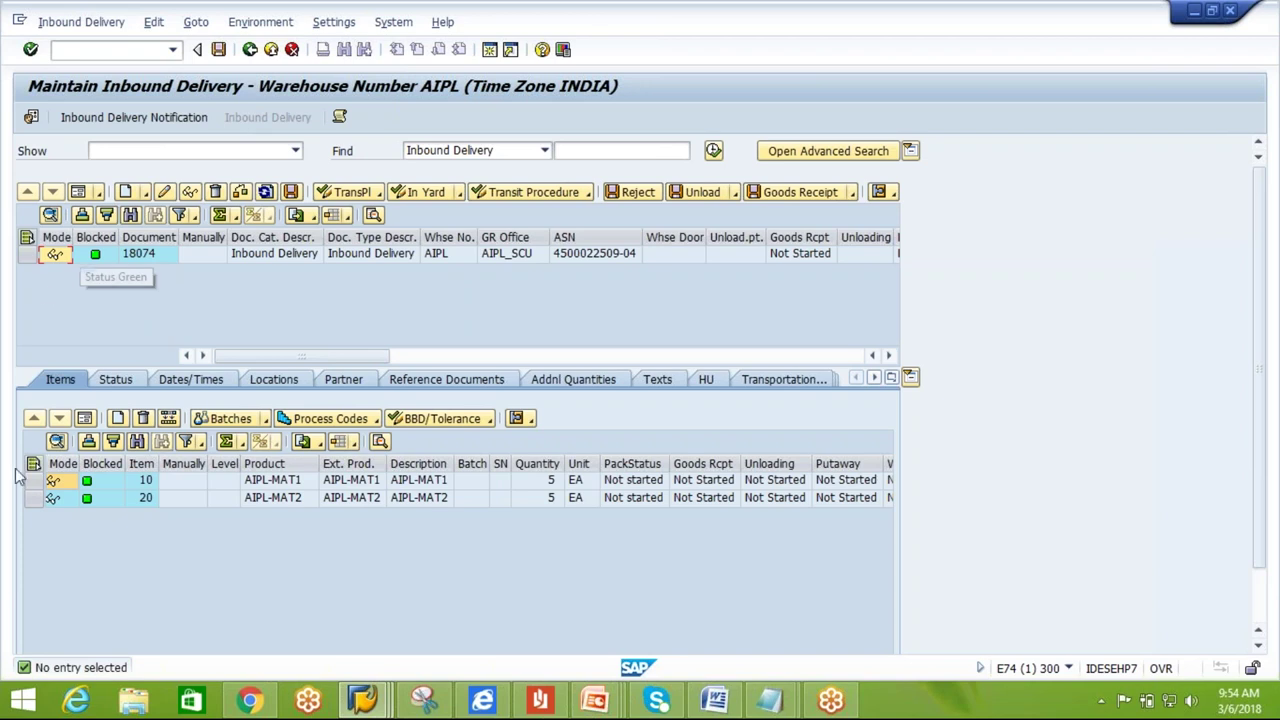
Select the inbound delivery row and start its Pack follow-on function to open the packing work center.
click(27, 254)
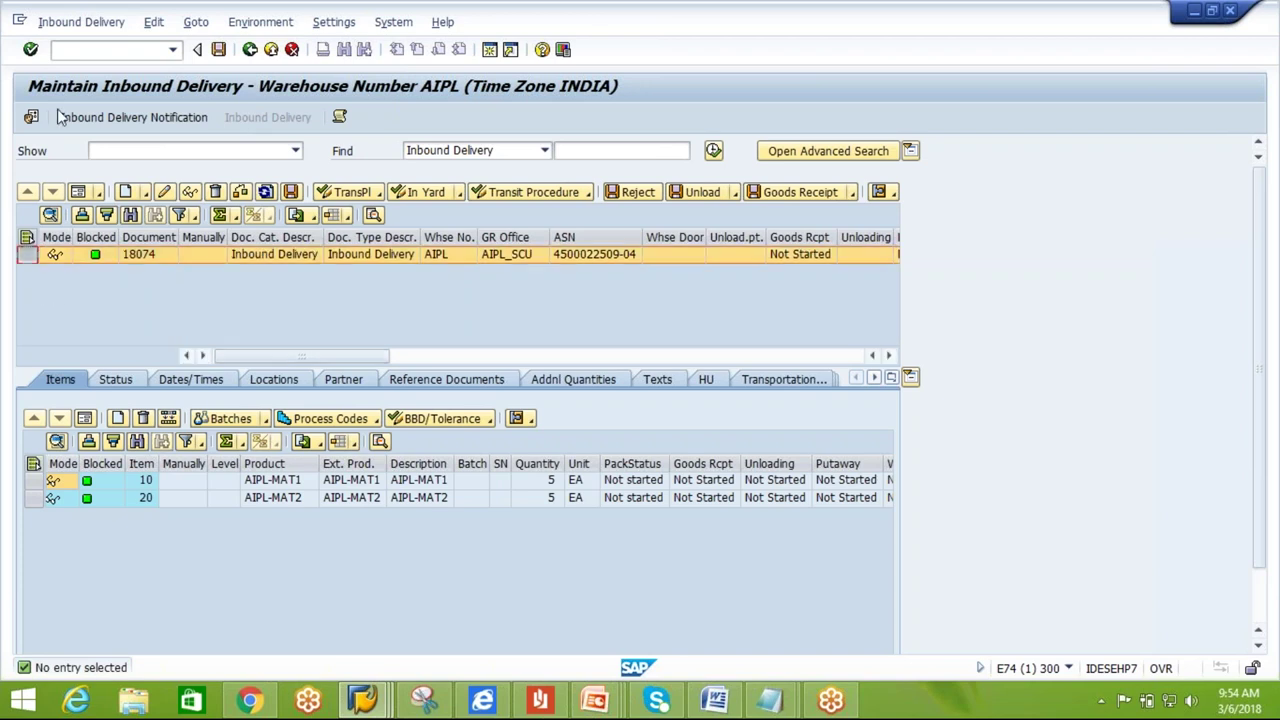
click(81, 22)
mouse_move(104, 70)
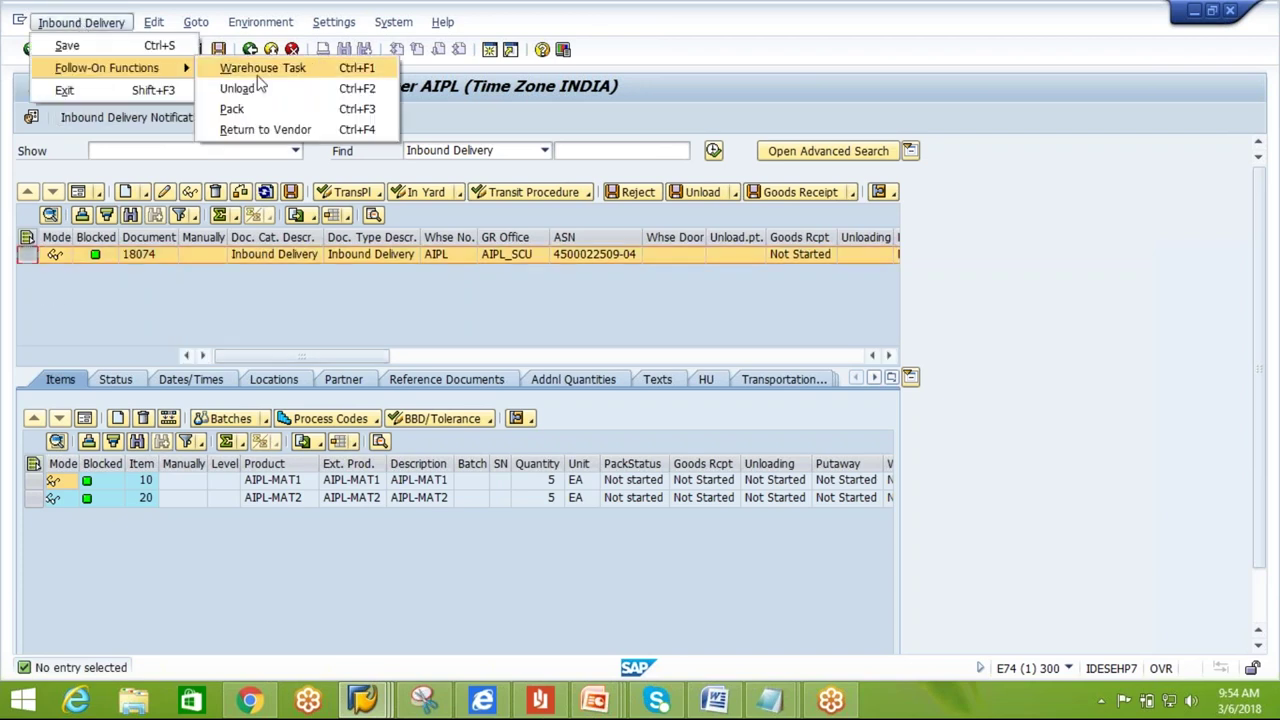
click(240, 108)
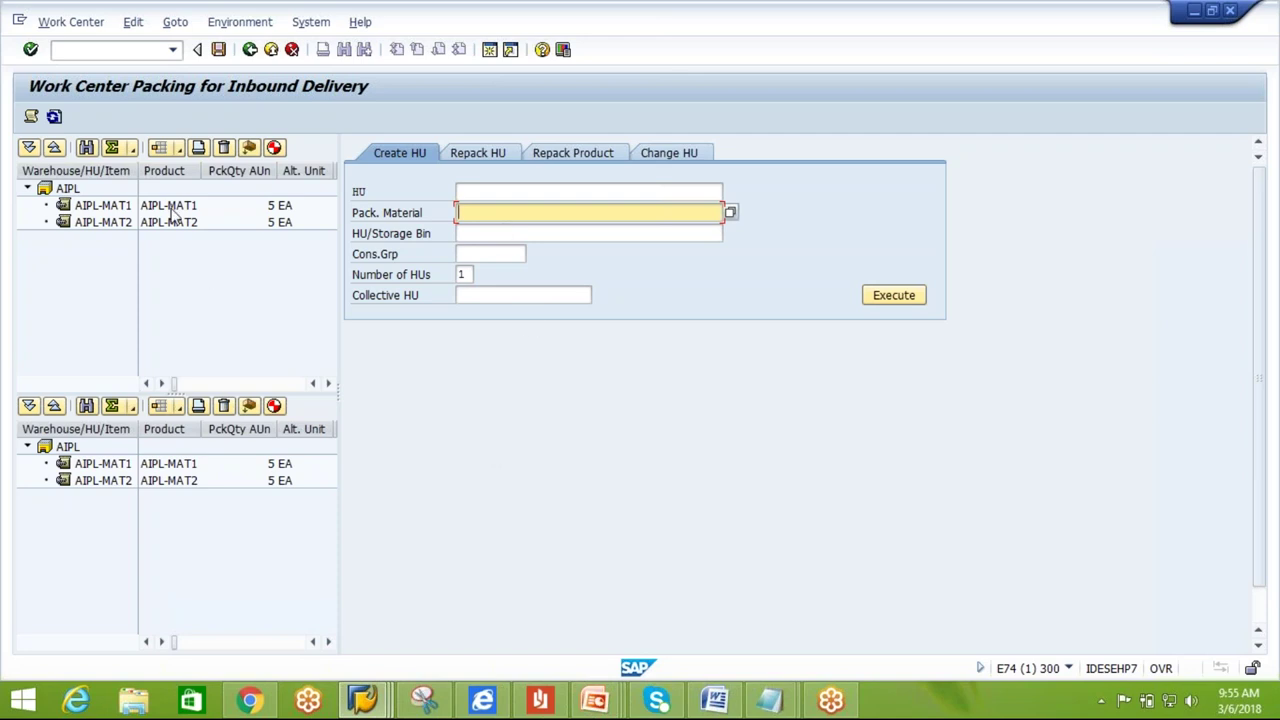
Create 2 handling units with packaging material AIPL-CARTON in the packing work center.
click(522, 212)
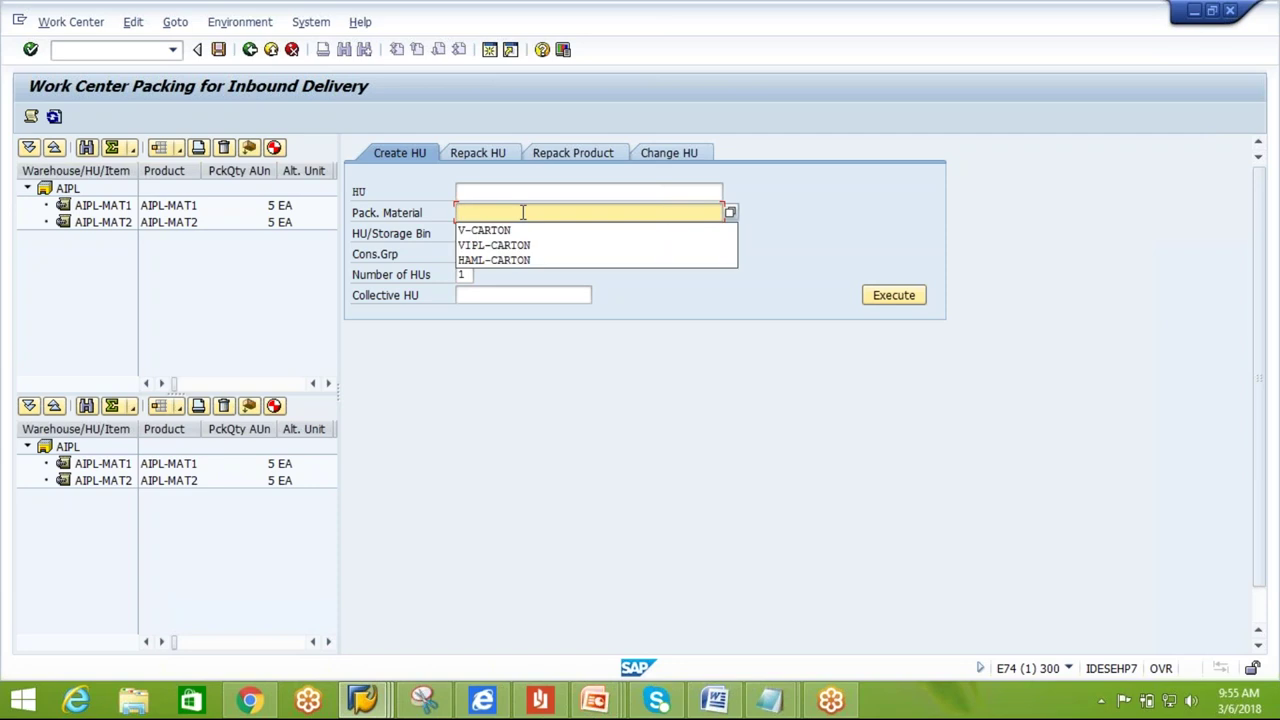
click(520, 212)
text(A)
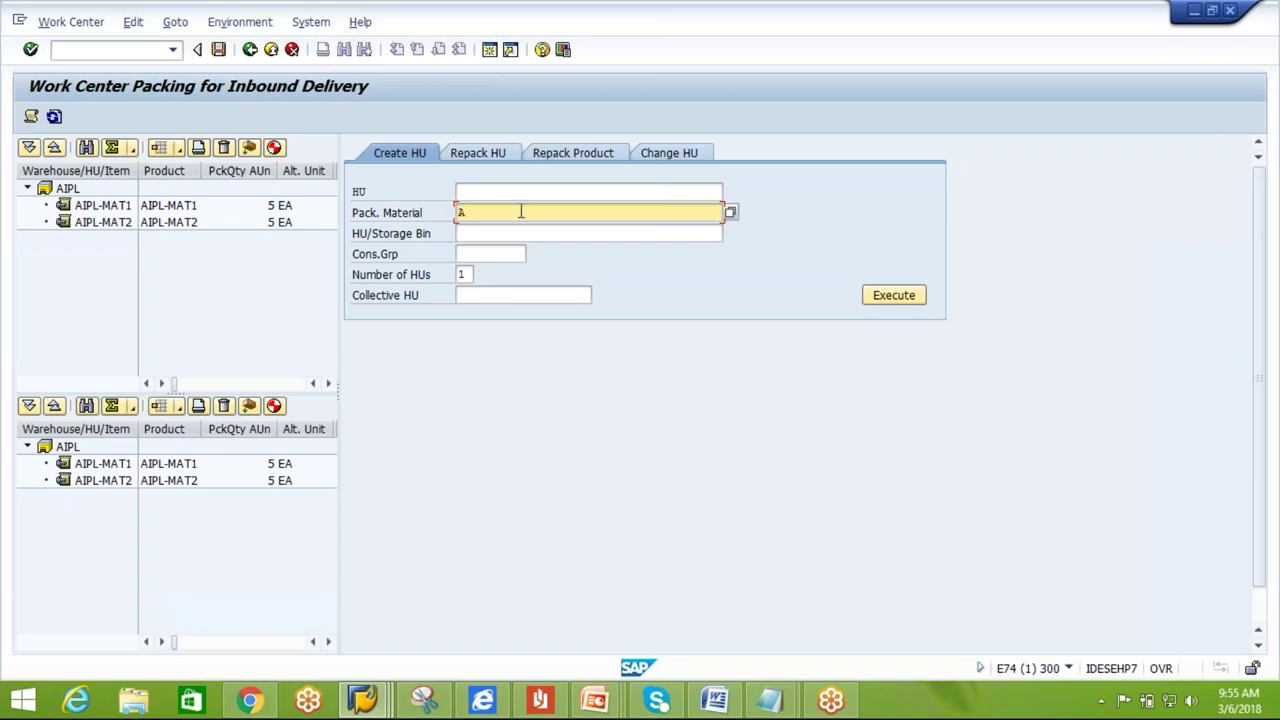
text(IPL-CARTON)
click(470, 274)
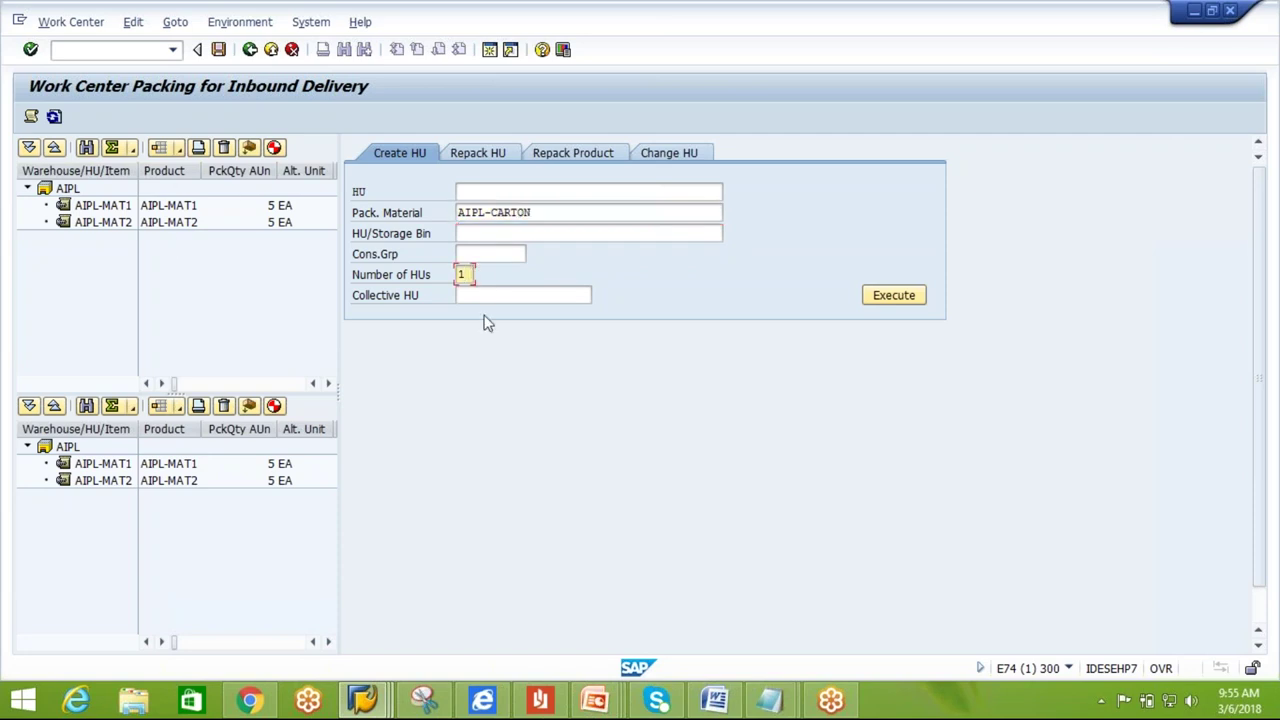
key(BackSpace)
text(2)
click(905, 303)
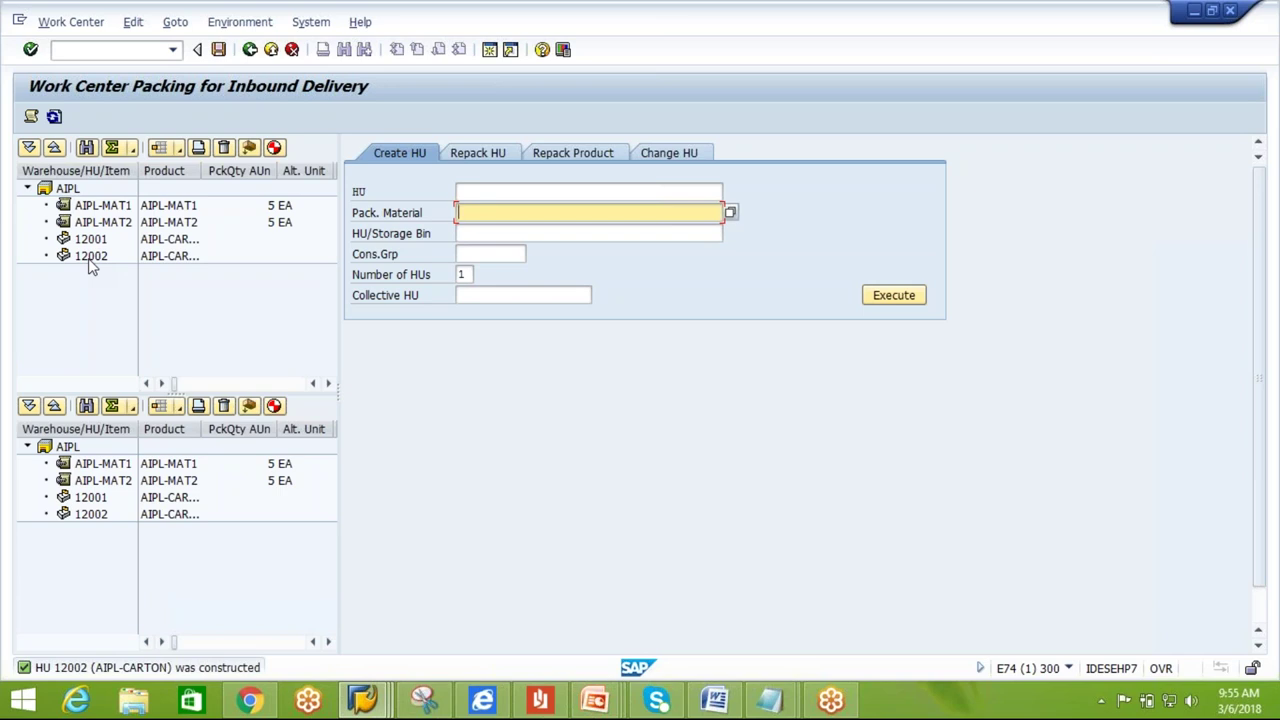
Pack AIPL-MAT1 into handling unit 12001 and AIPL-MAT2 into 12002, save, and expand both units to check their contents.
click(104, 212)
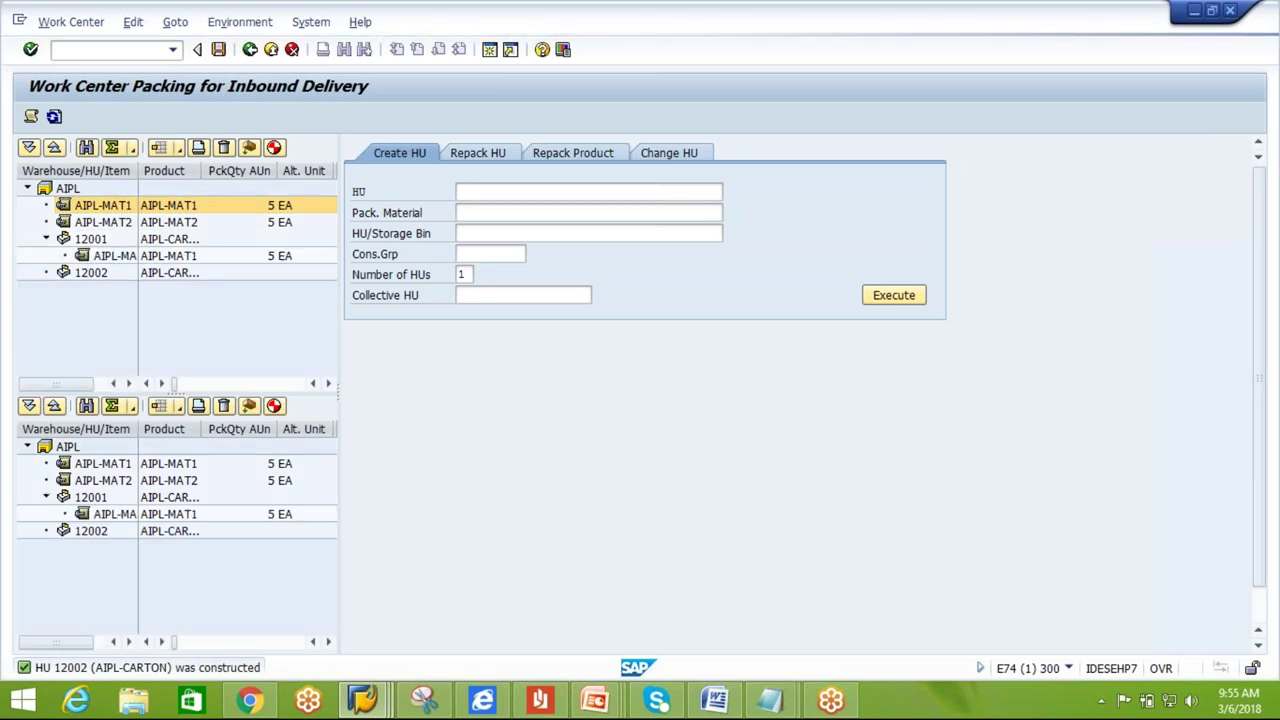
click(104, 222)
drag(110, 229, 100, 283)
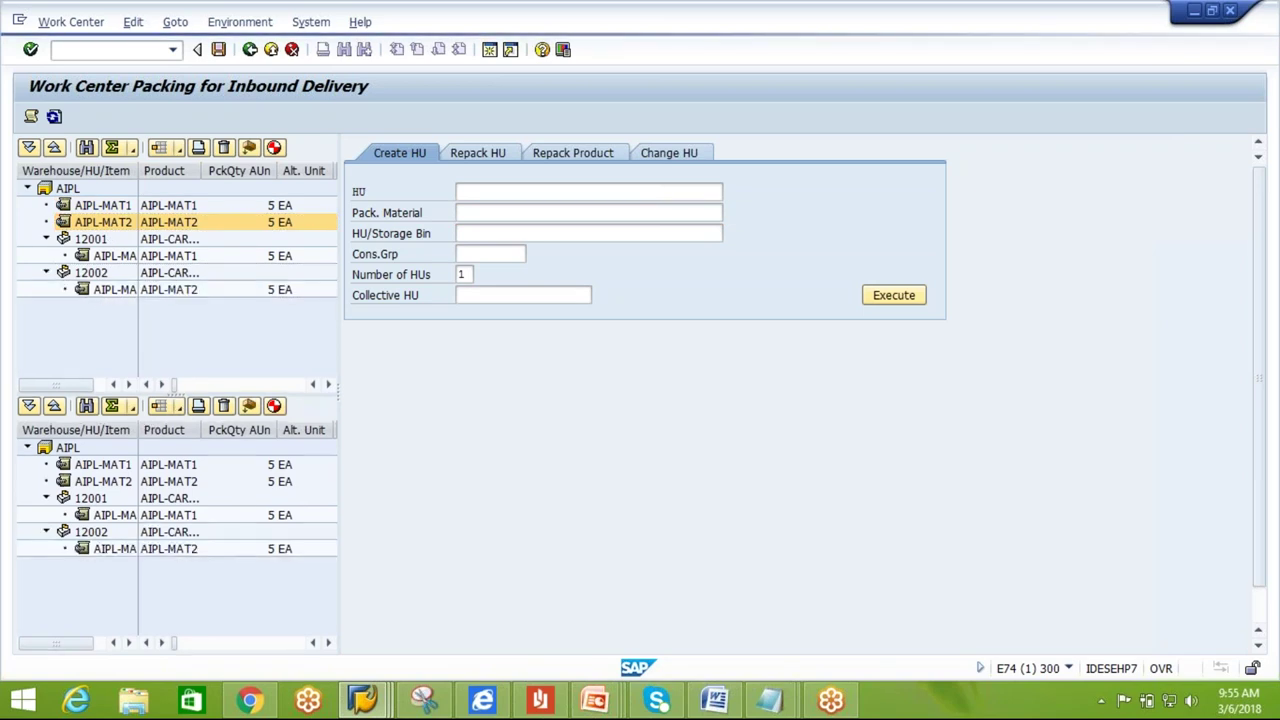
click(218, 50)
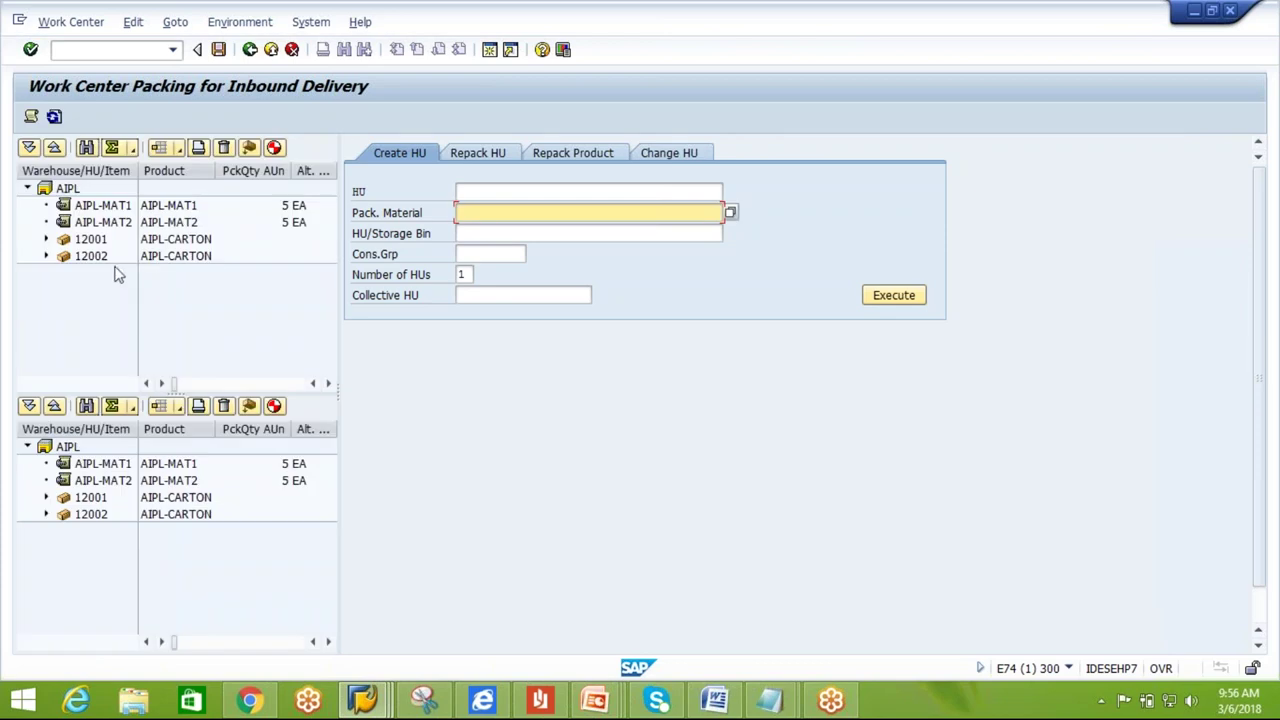
click(45, 240)
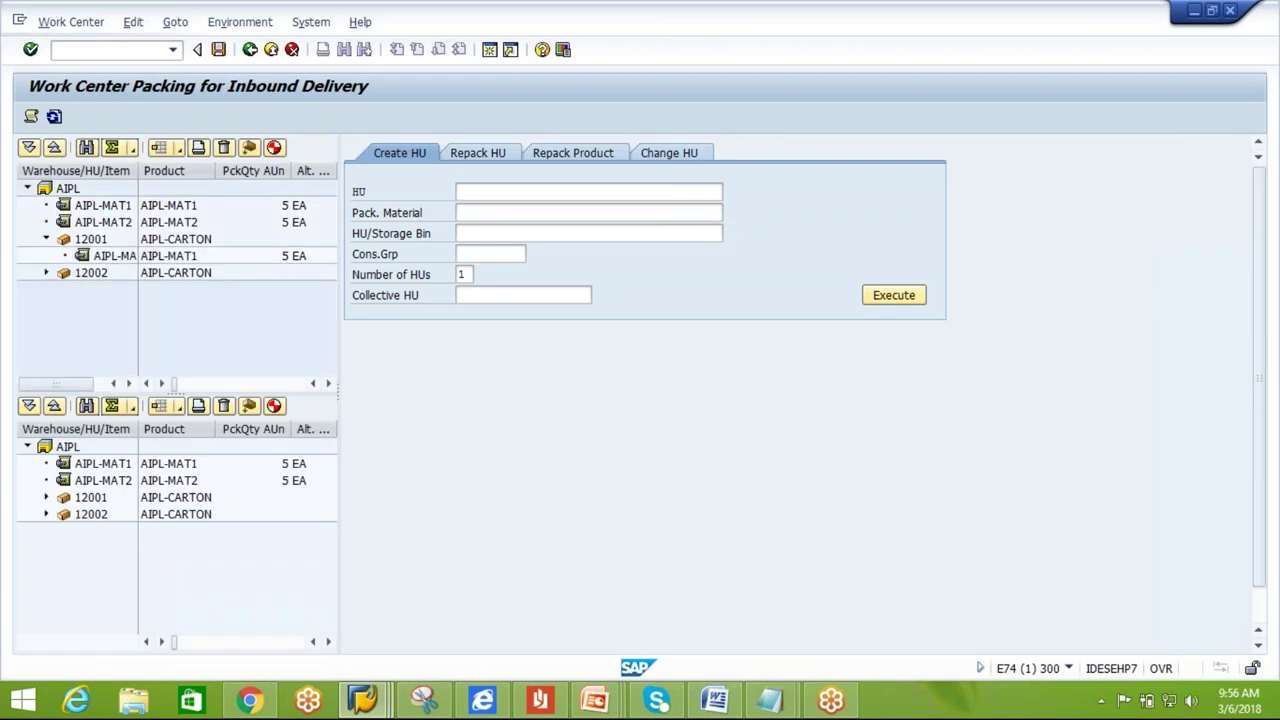
click(46, 273)
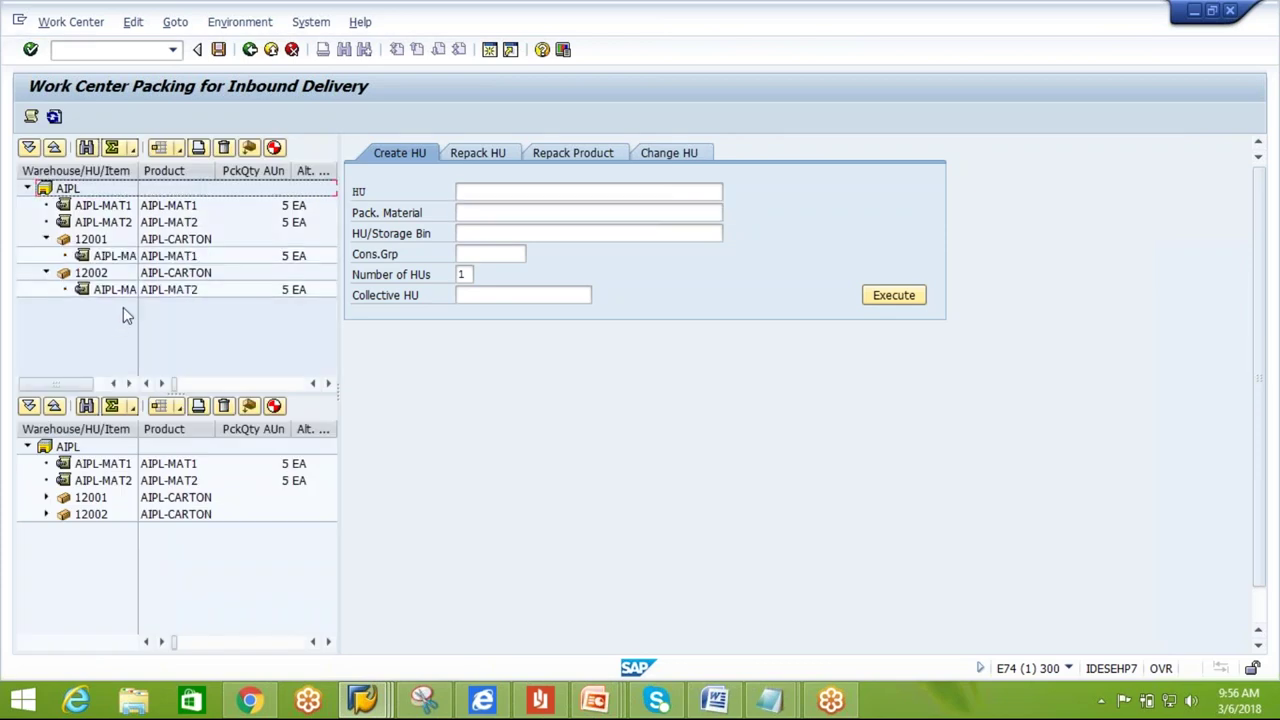
Return to the inbound delivery, check its handling units, and compare them with the handling units of its inbound delivery notification.
click(250, 50)
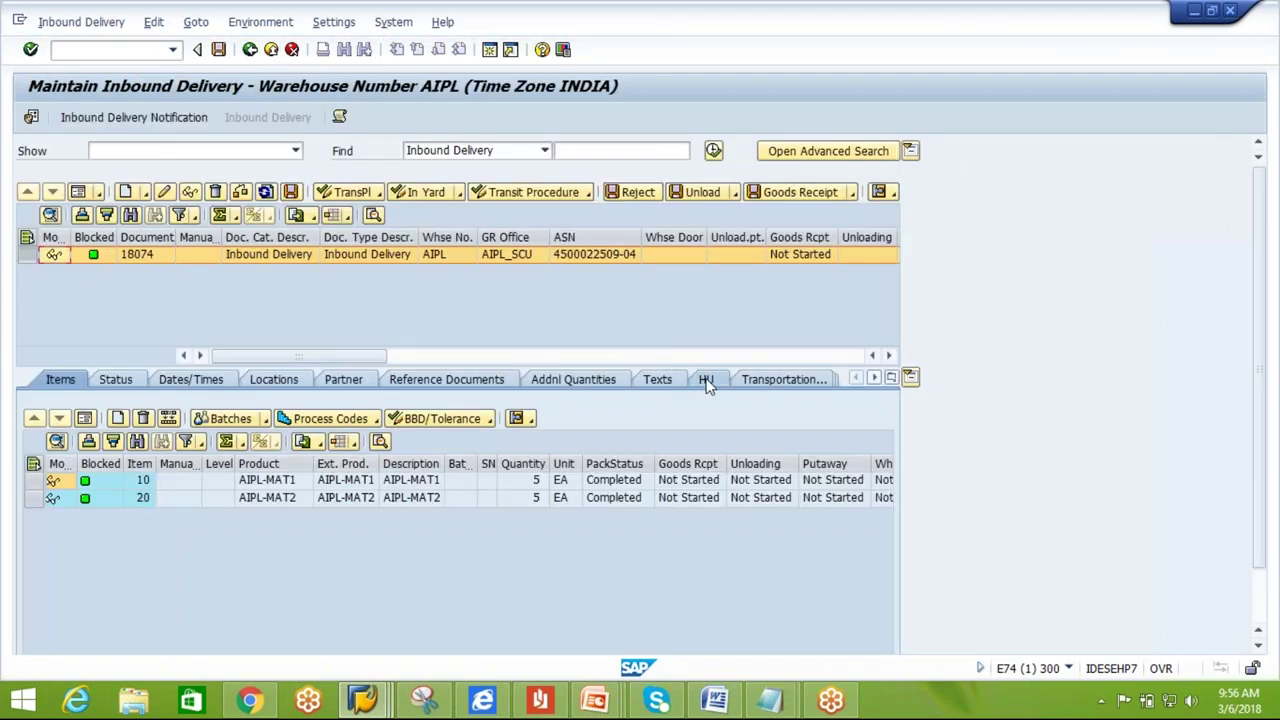
click(706, 381)
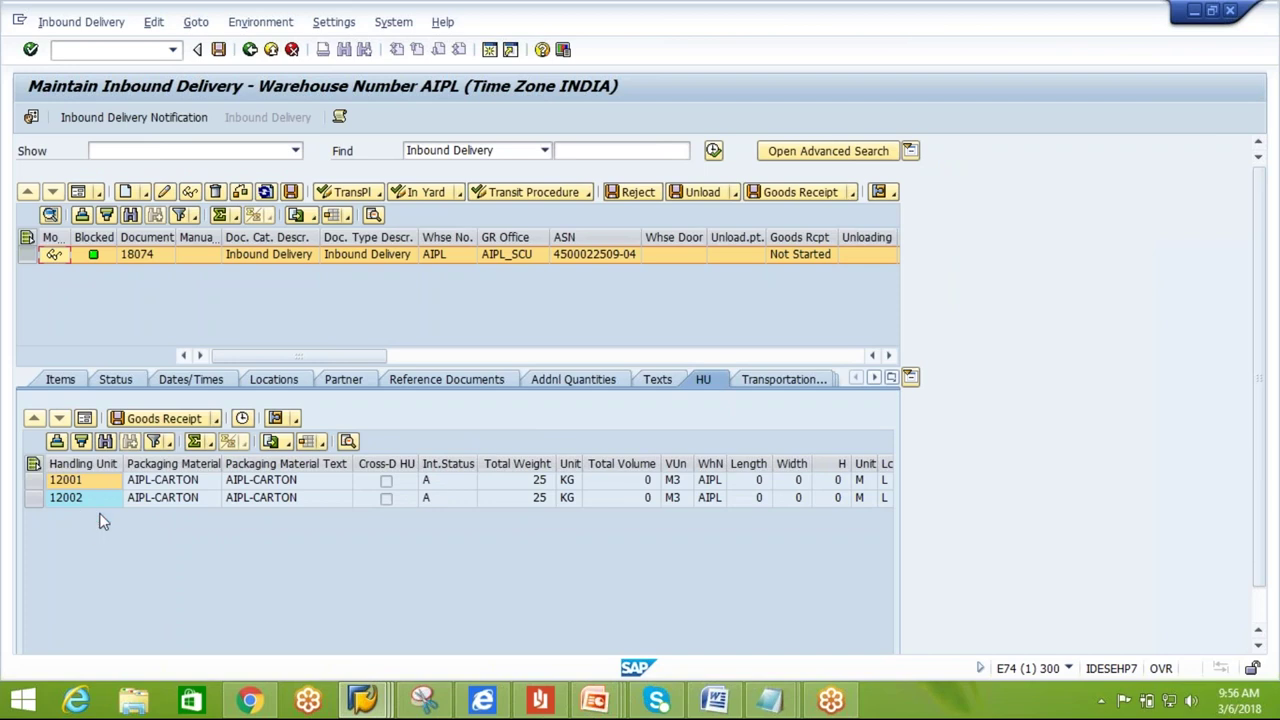
click(148, 118)
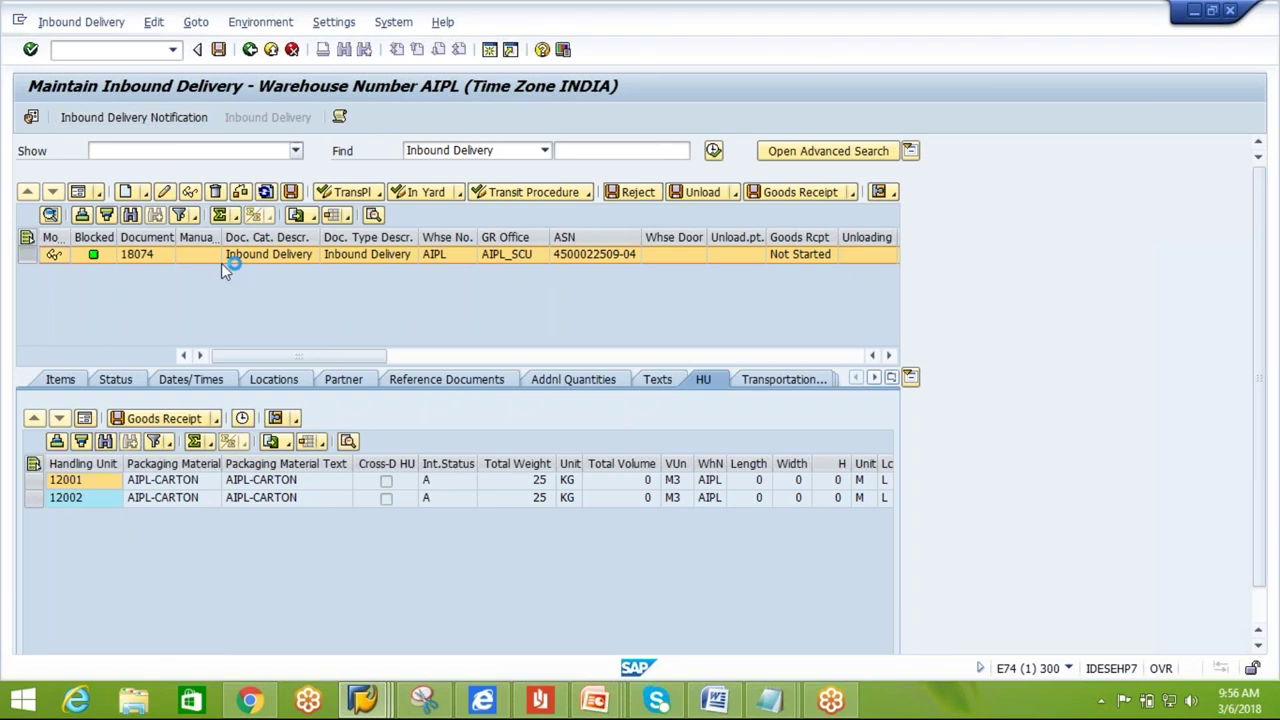
click(708, 381)
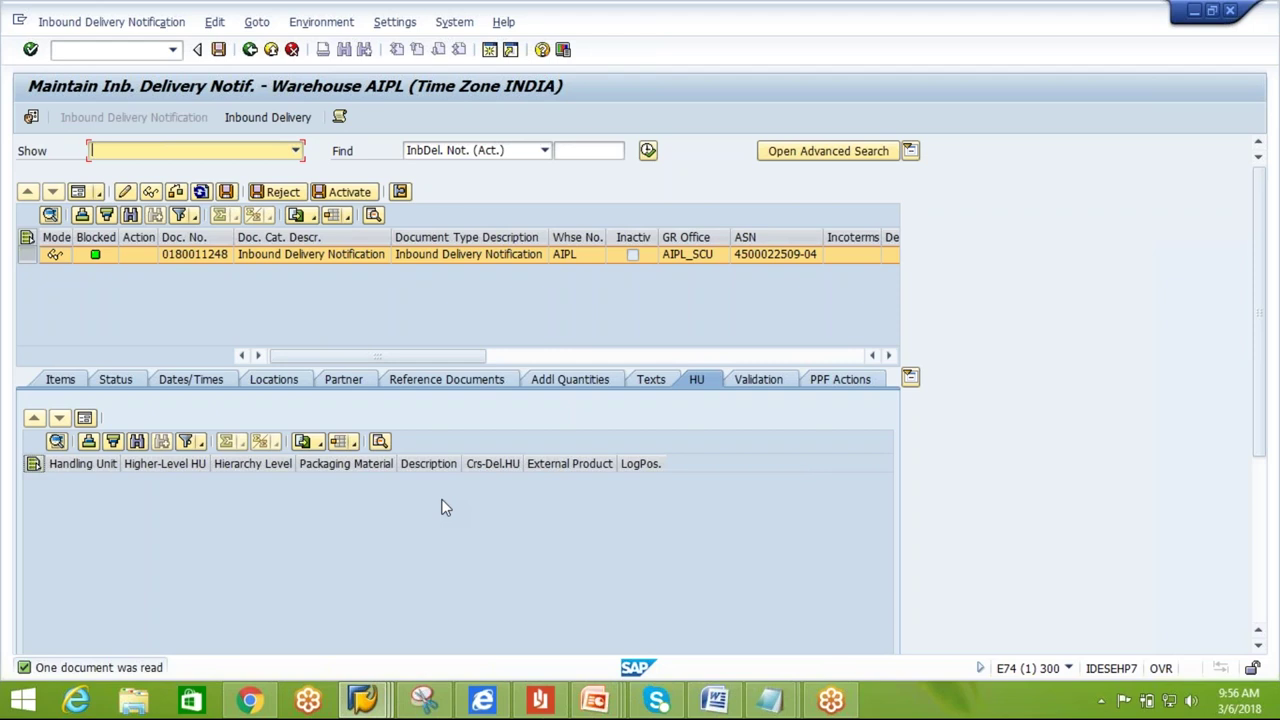
Open the warehouse inbound delivery from its notification and check its handling units.
click(284, 120)
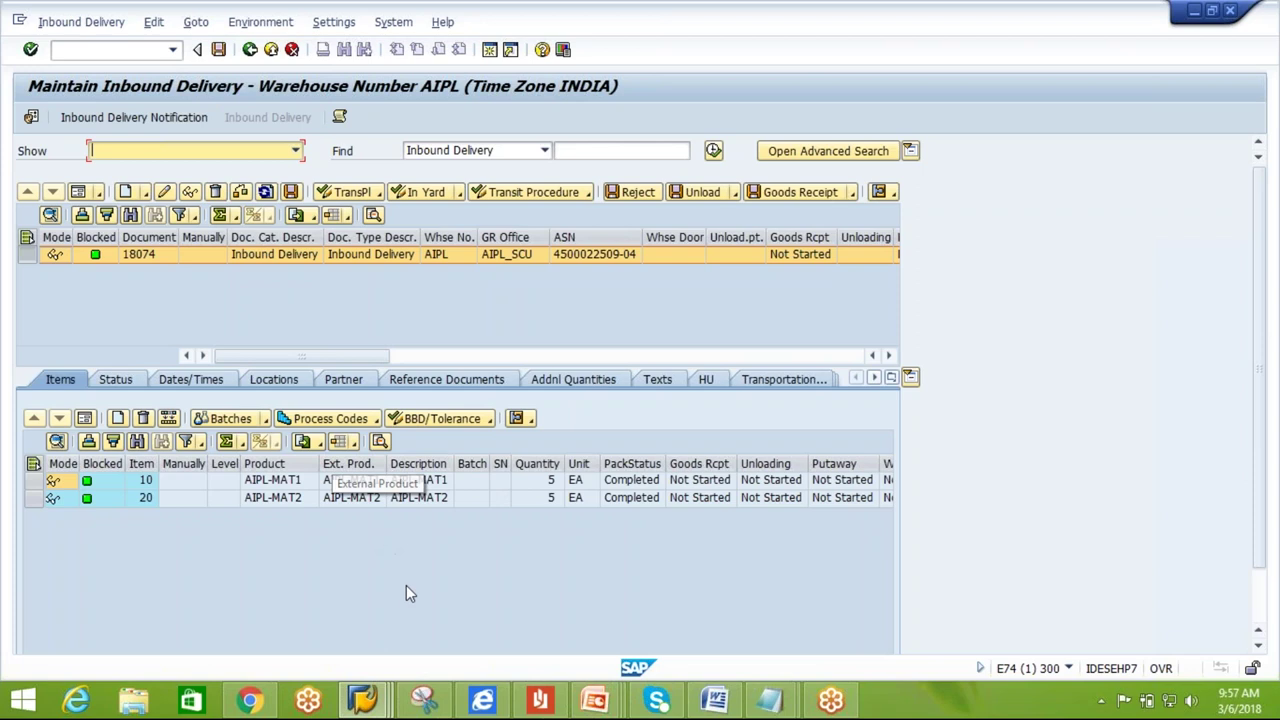
click(714, 384)
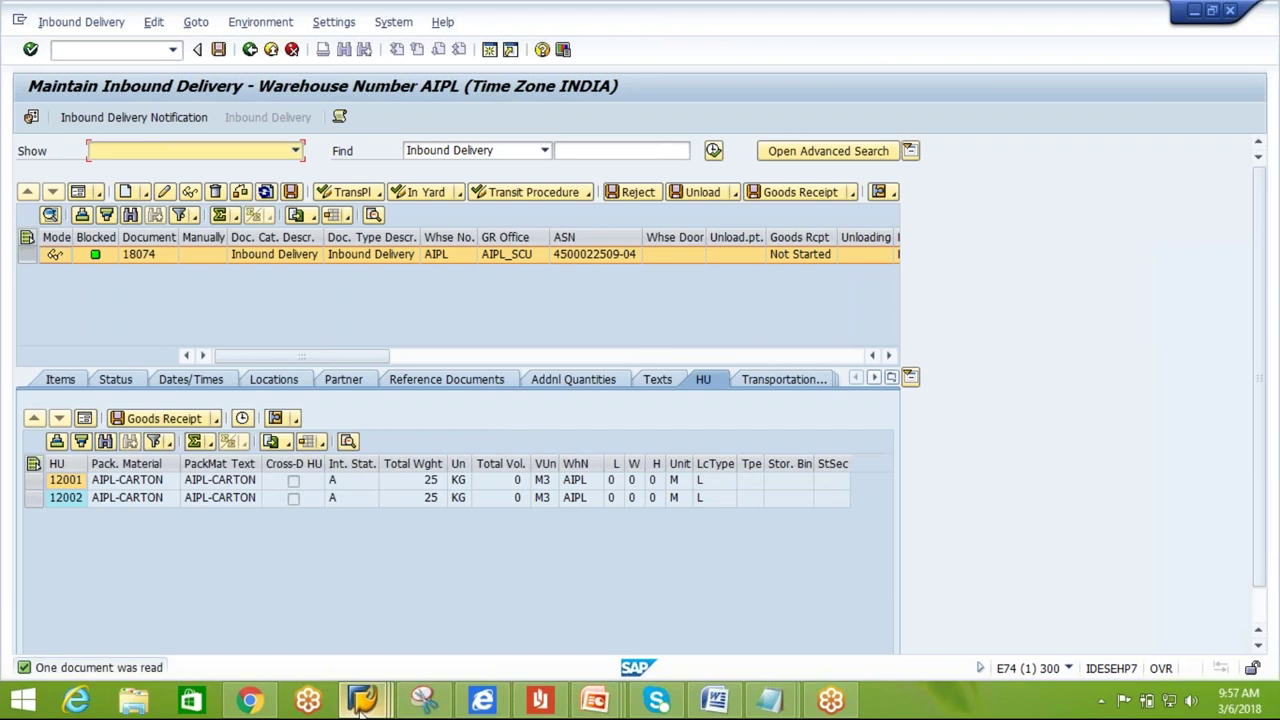
Switch to the ERP session, display the newly created inbound delivery, and open its document flow.
mouse_move(362, 699)
click(273, 617)
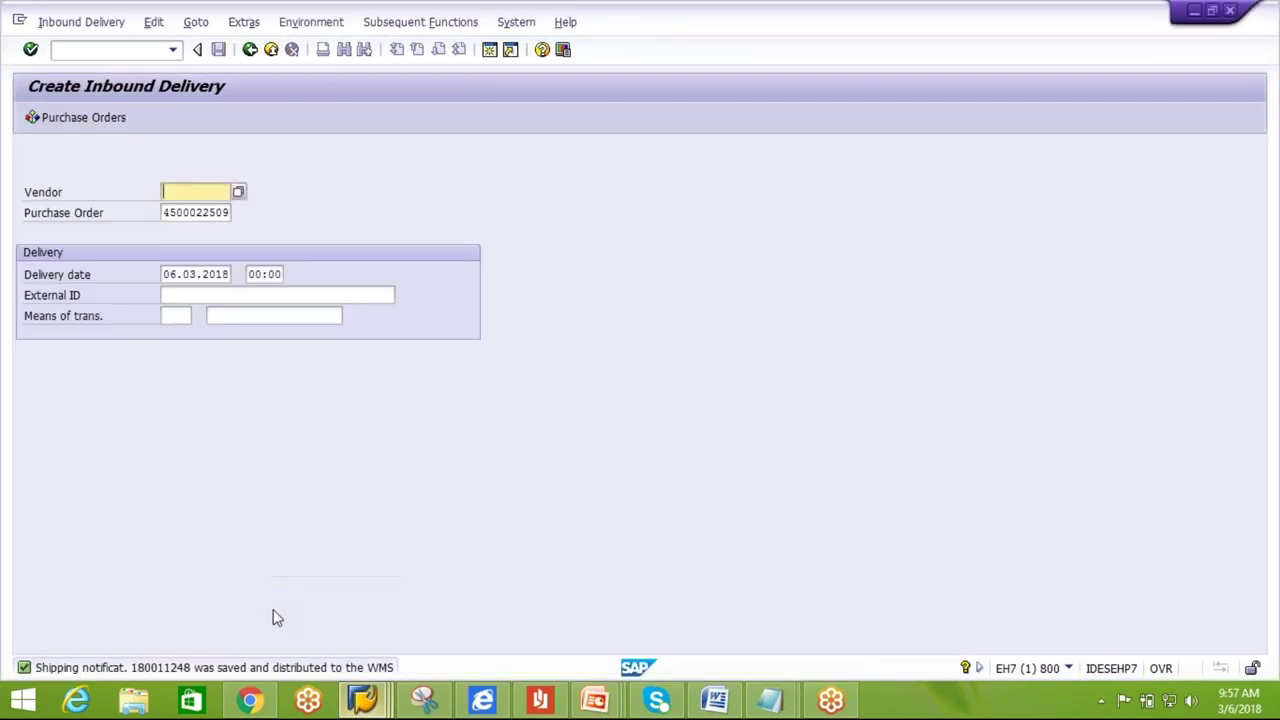
click(56, 30)
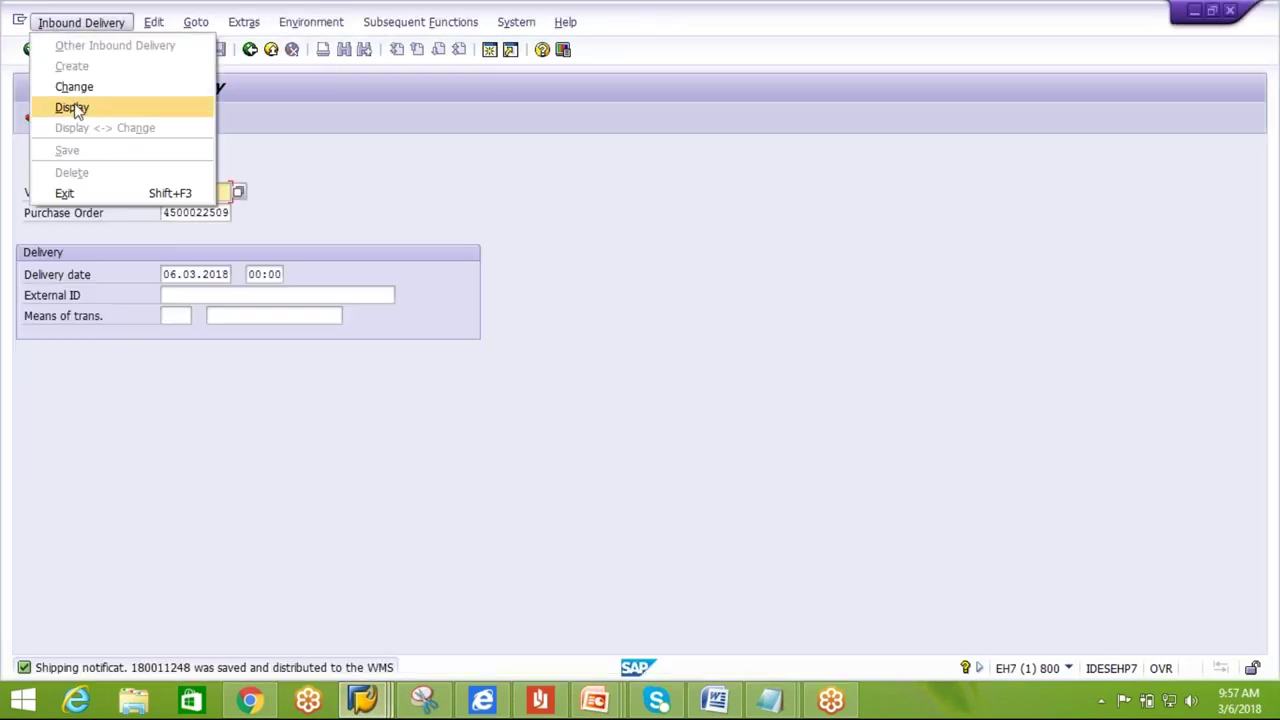
click(68, 106)
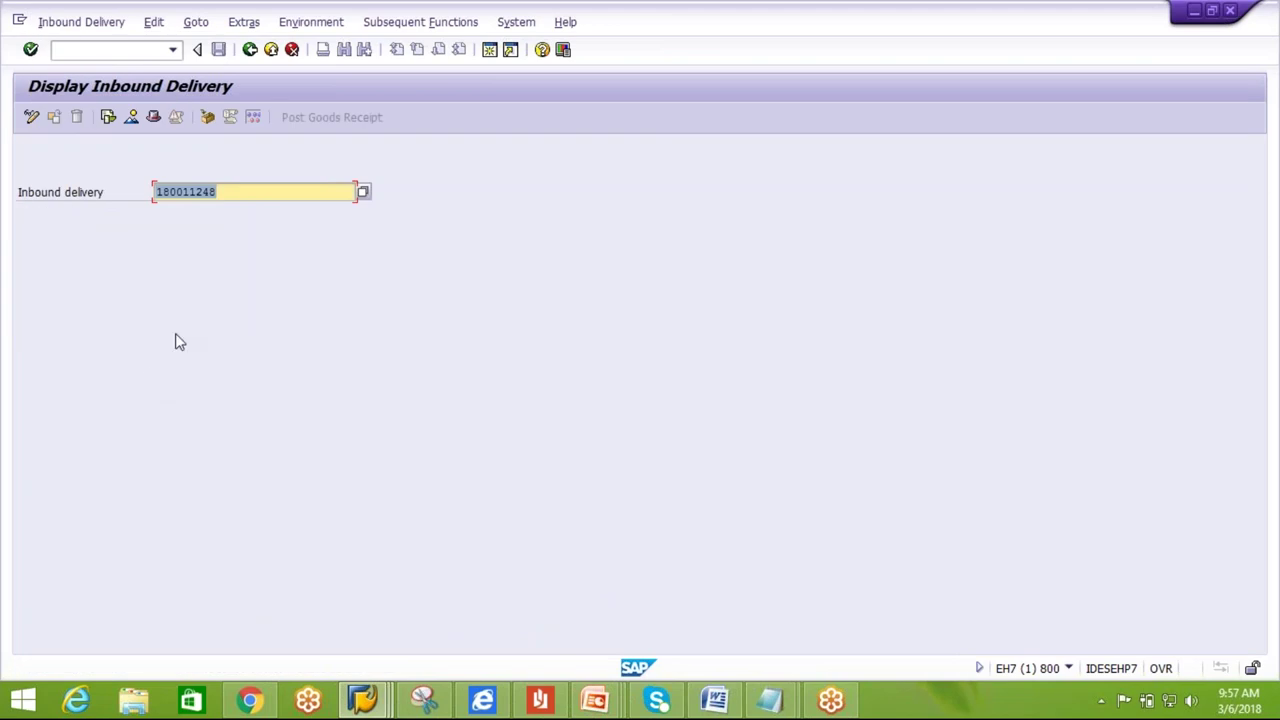
key(Return)
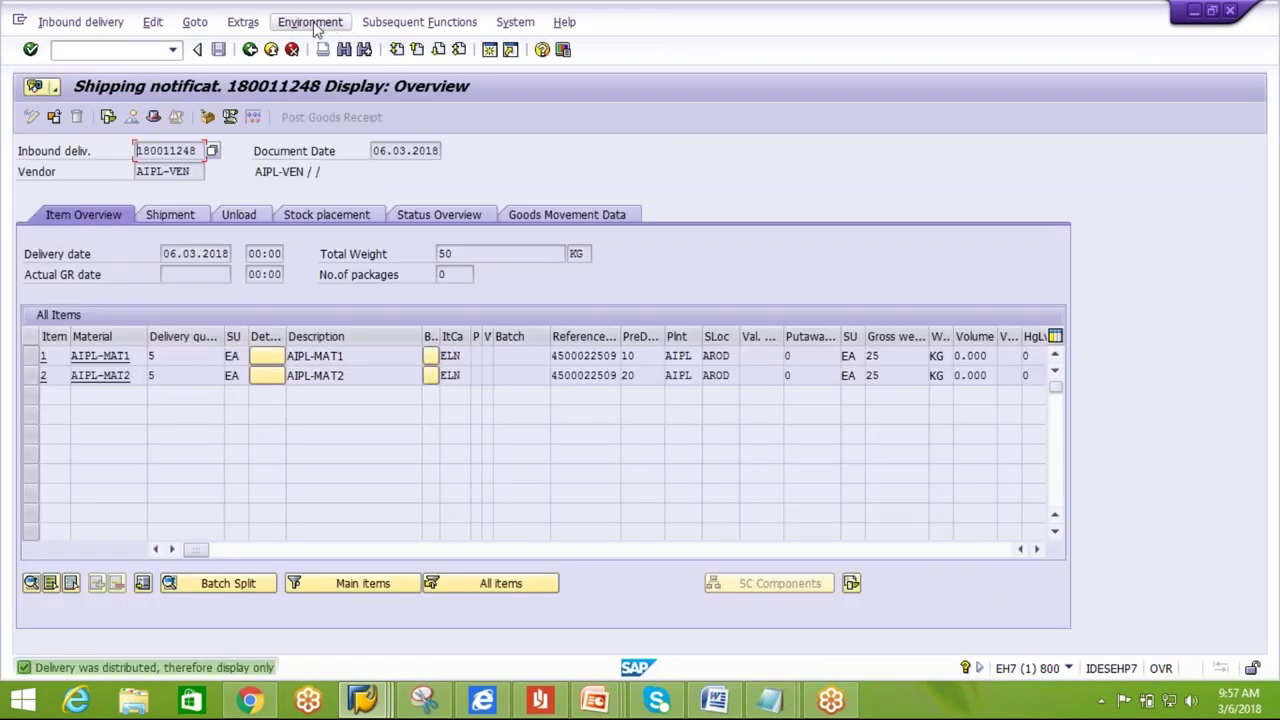
click(311, 23)
click(330, 92)
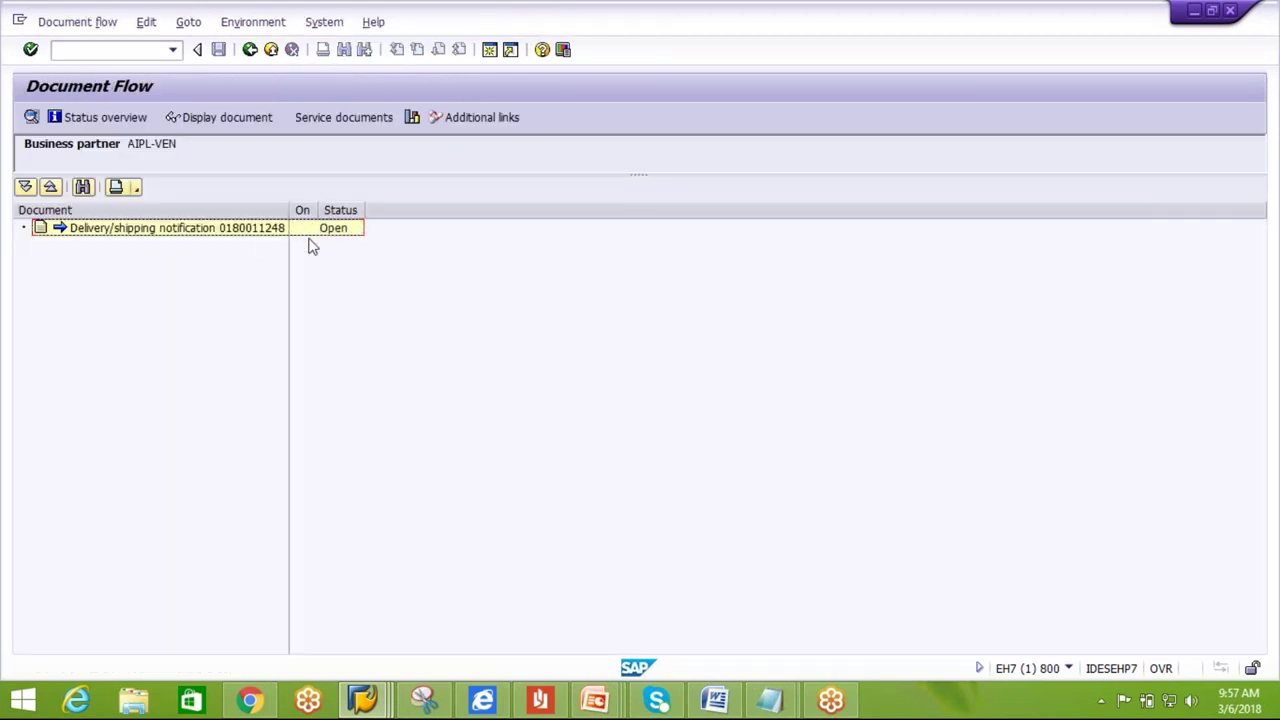
Return to the EWM inbound delivery and post its goods receipt.
key(alt+Tab)
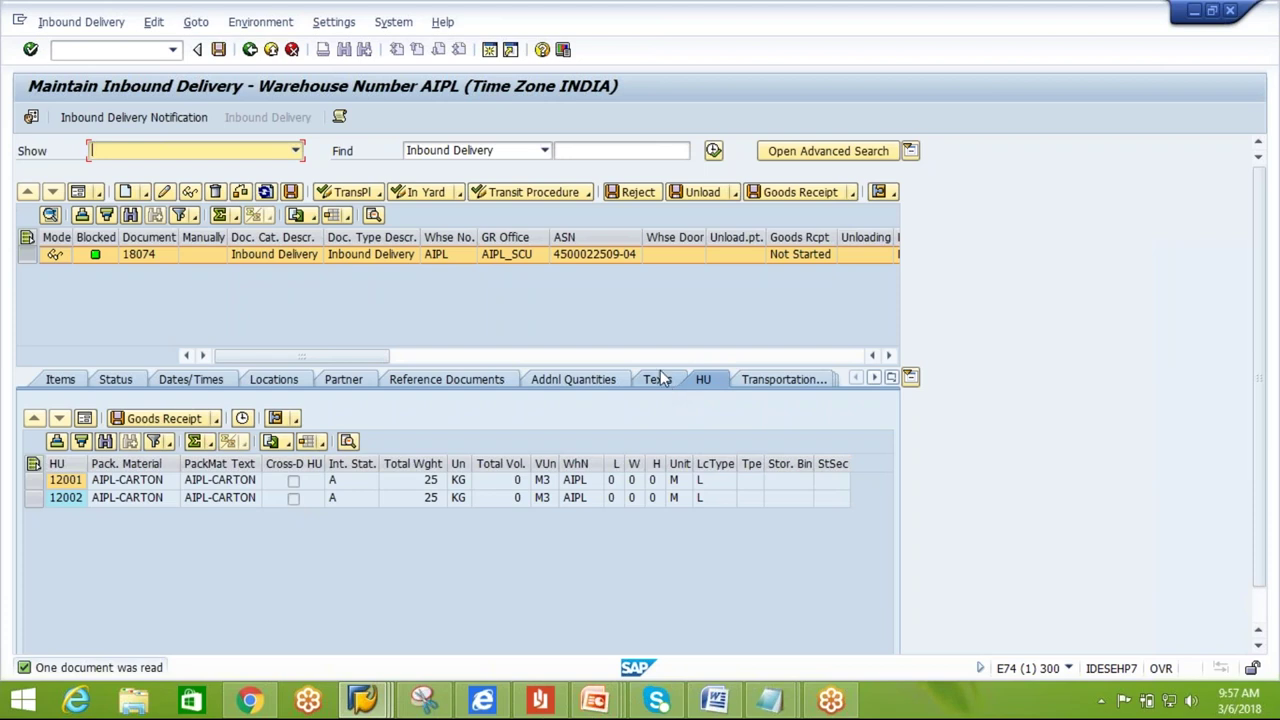
click(788, 194)
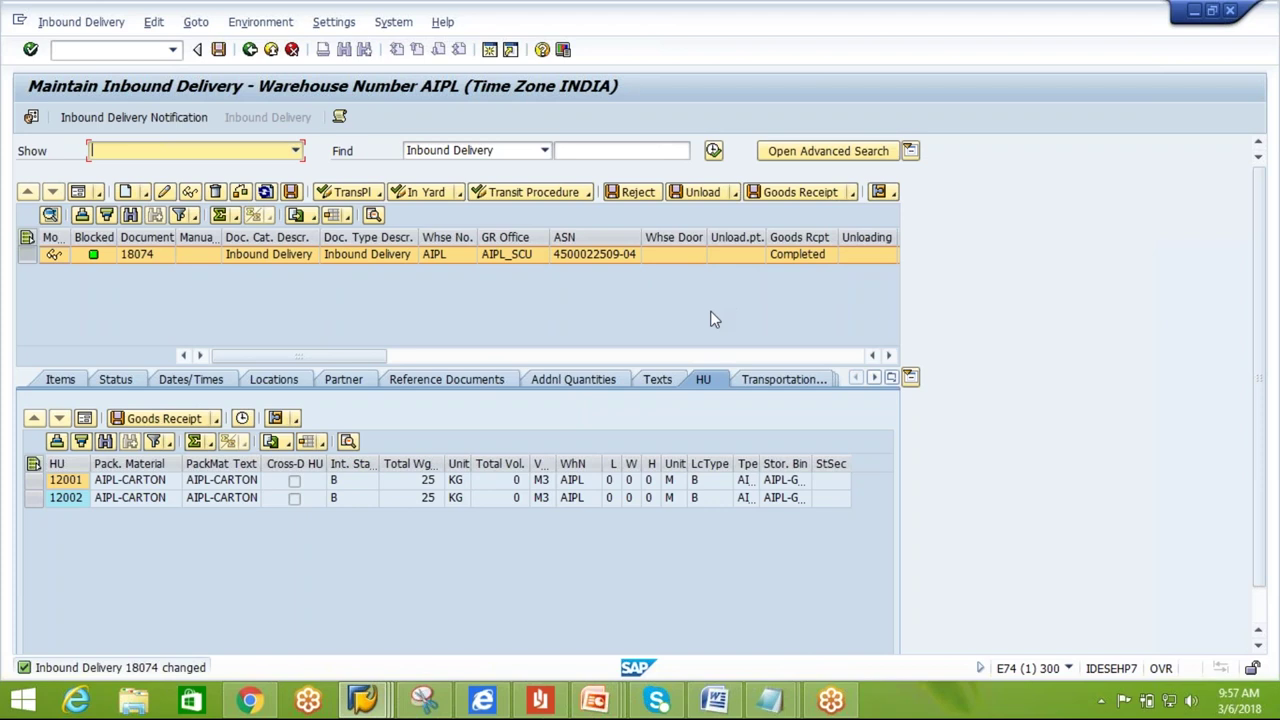
Reopen the document flow of the ERP inbound delivery to check its handling units and goods receipt, and return to the delivery overview.
key(alt+Tab)
click(250, 50)
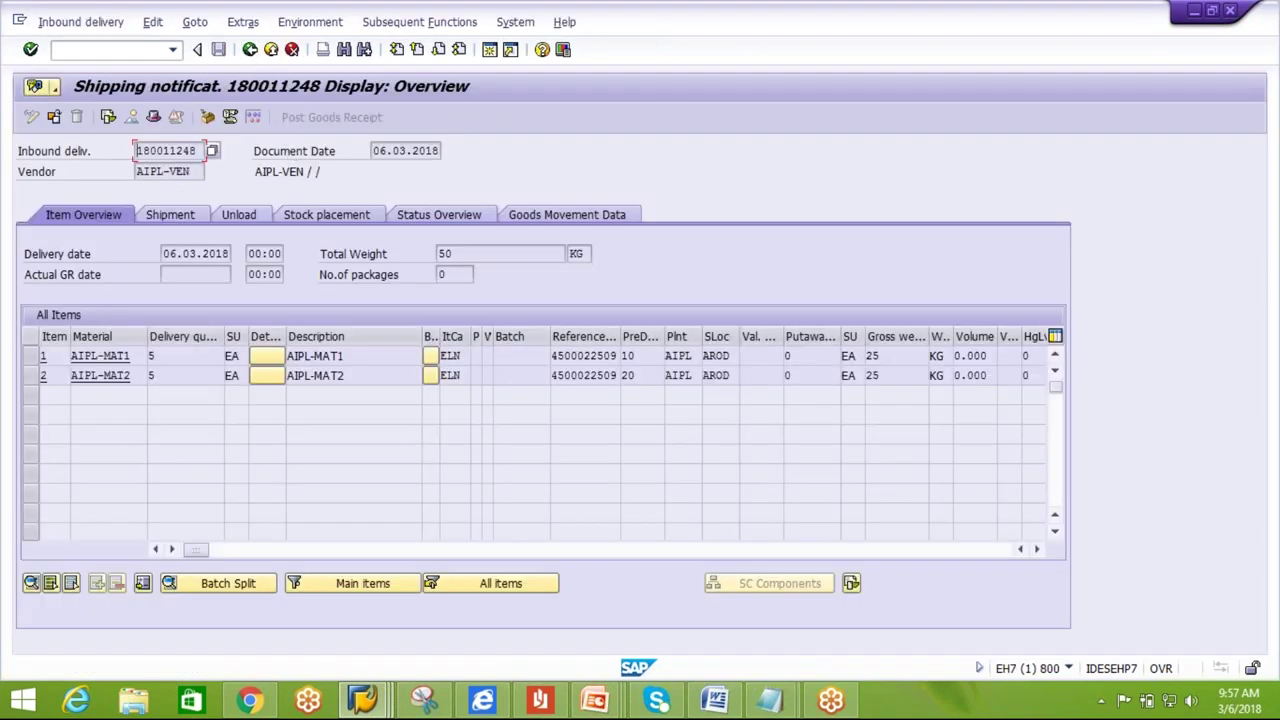
click(309, 23)
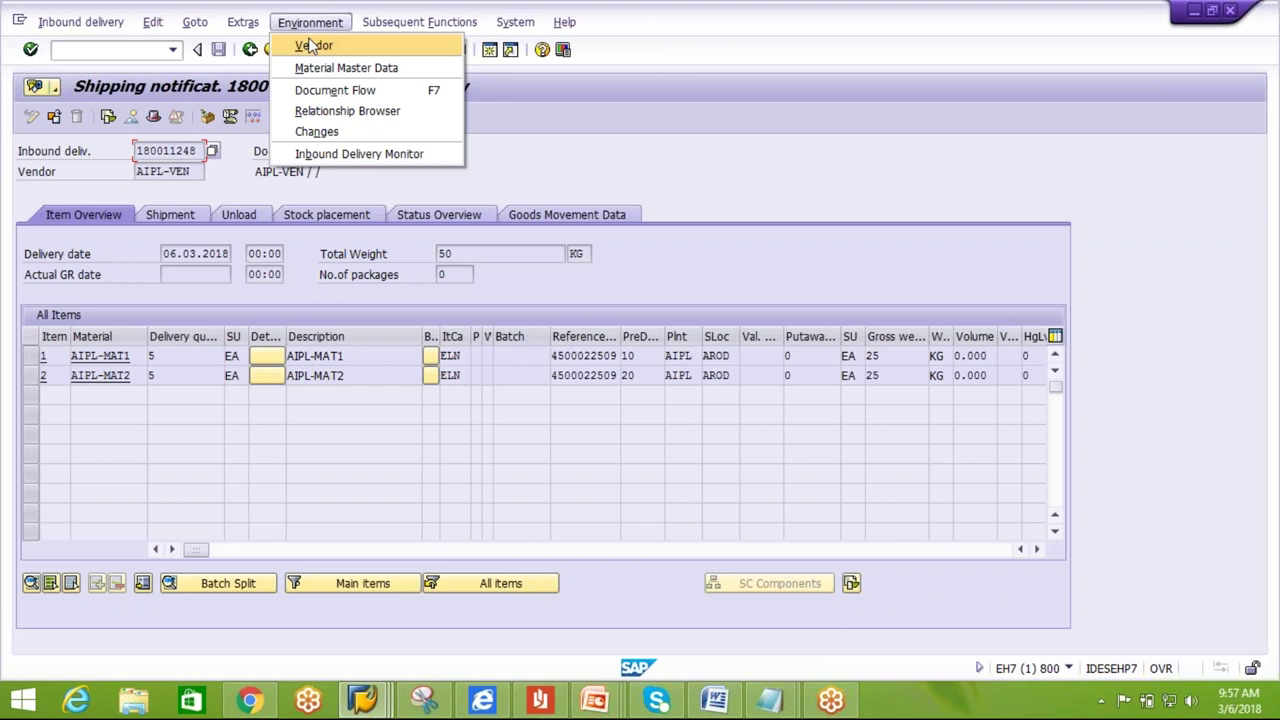
click(318, 91)
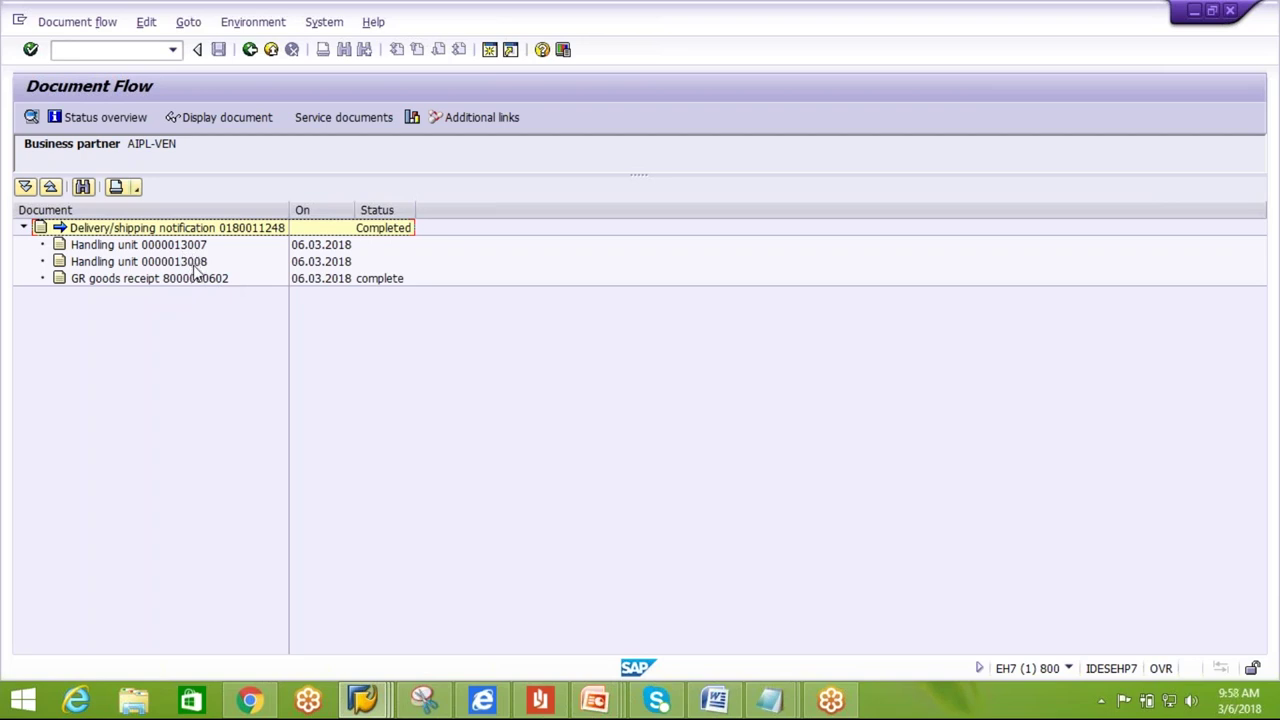
click(250, 49)
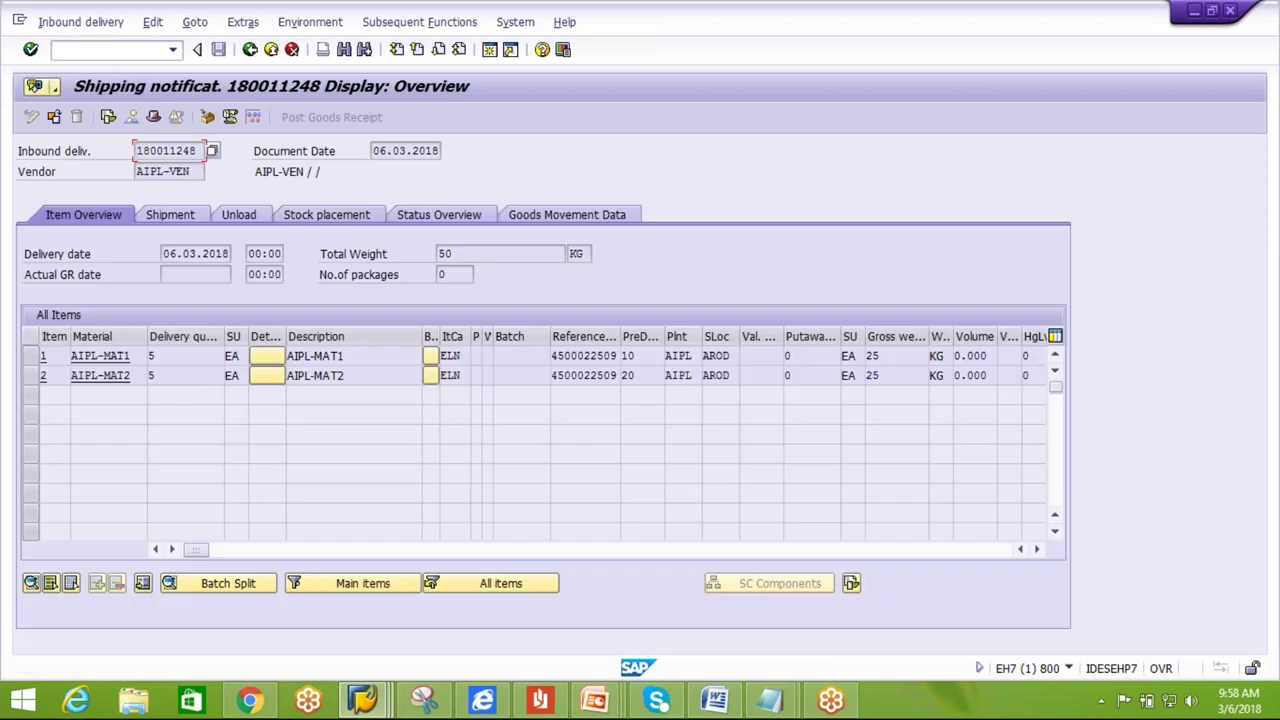
Check the packing display of the ERP inbound delivery, first for the whole delivery and again with item AIPL-MAT1 selected.
click(207, 117)
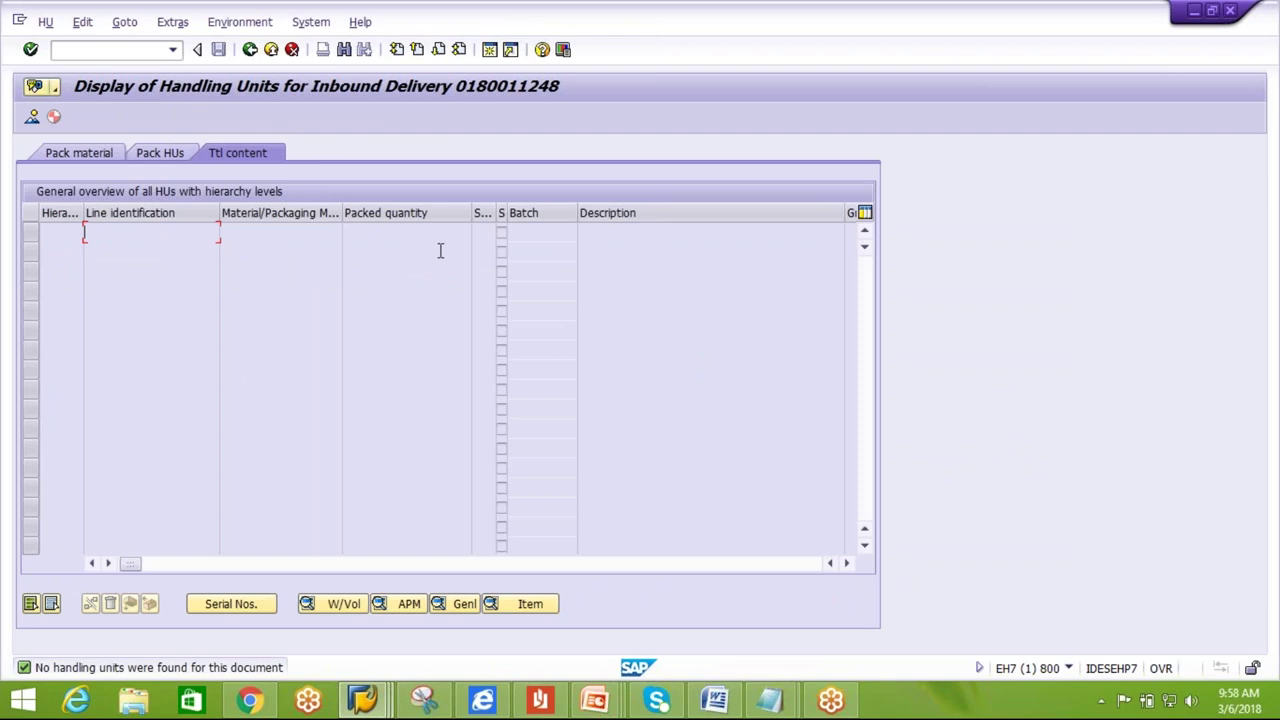
click(255, 56)
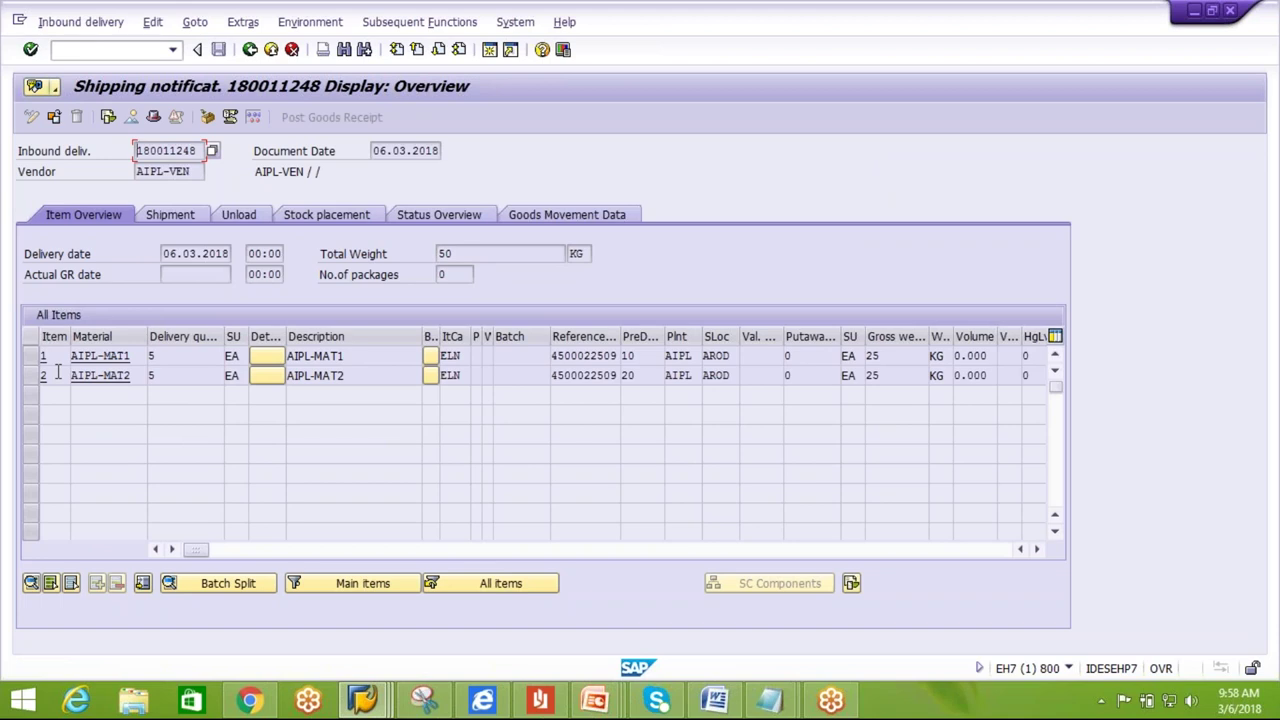
click(32, 356)
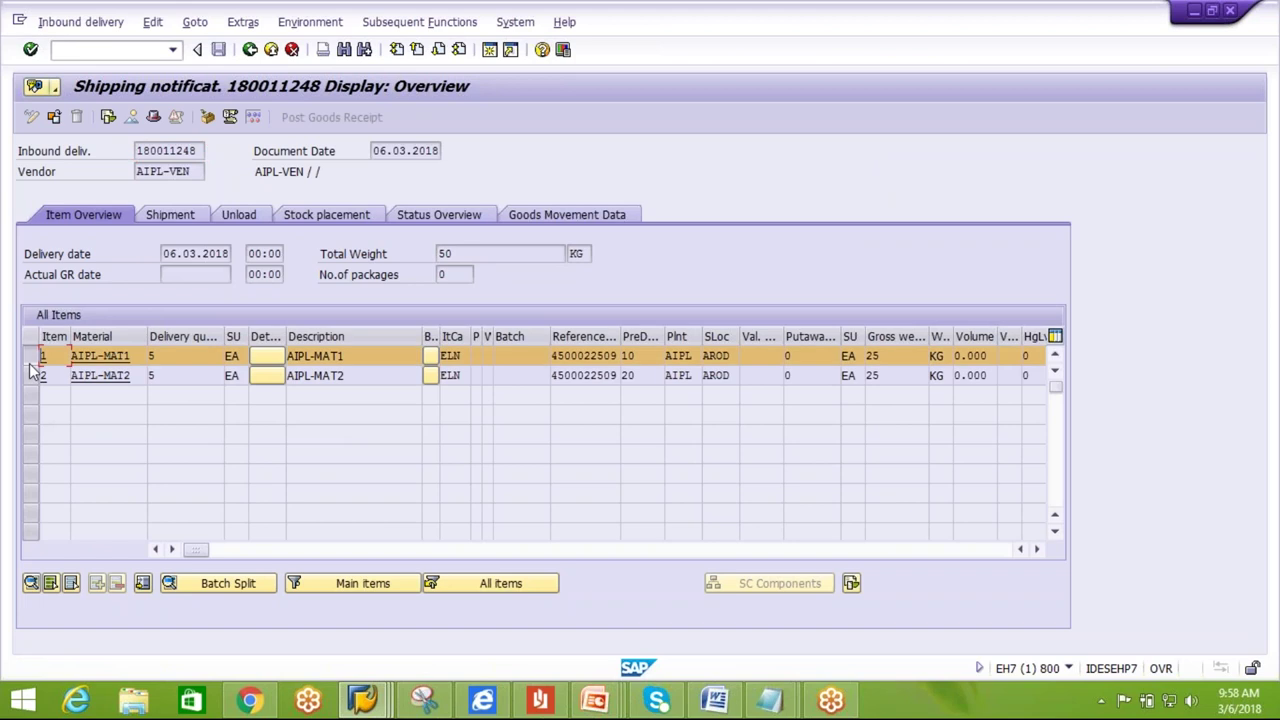
click(211, 122)
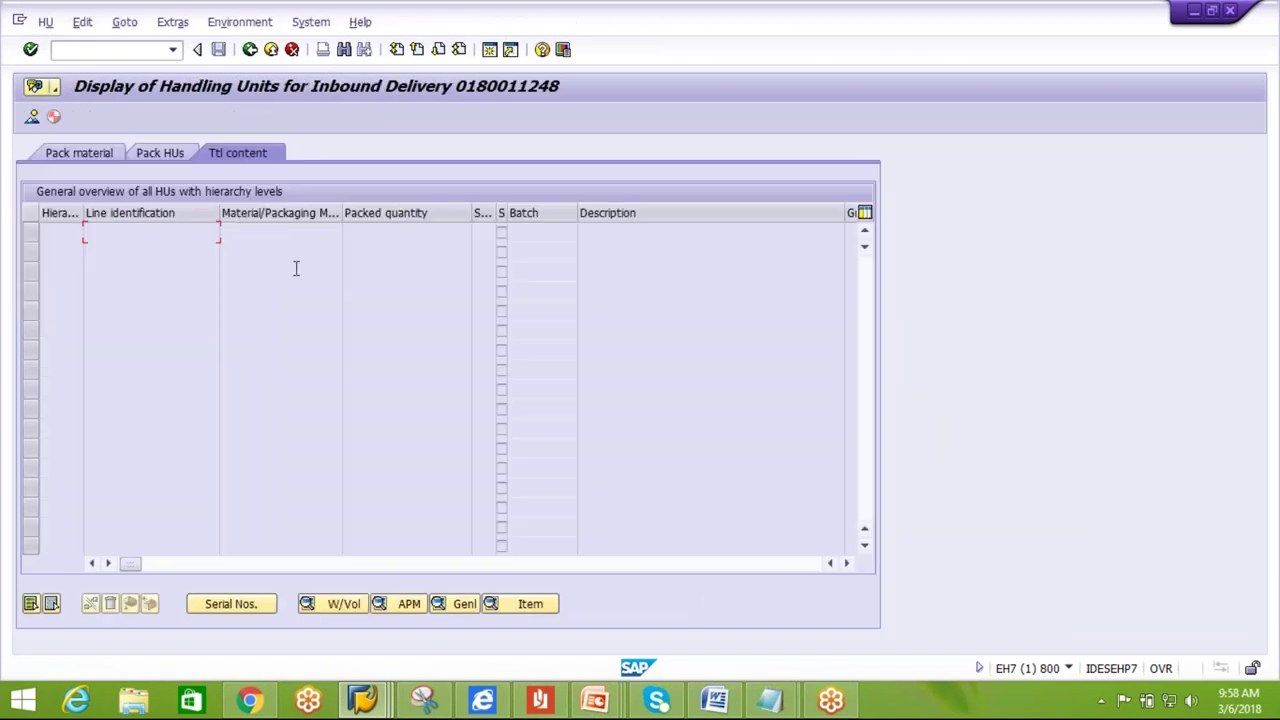
click(250, 49)
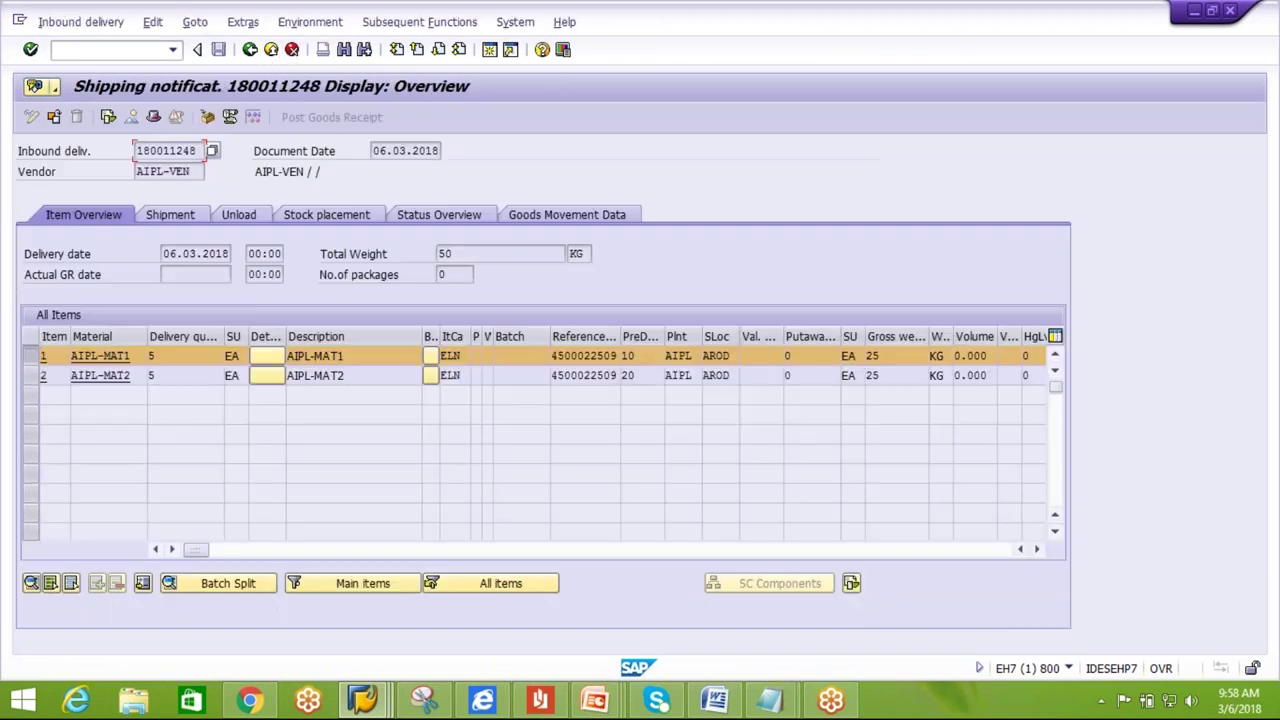
Check the document flow of item AIPL-MAT1, and reopen the document flow of the whole delivery.
click(245, 24)
mouse_move(310, 22)
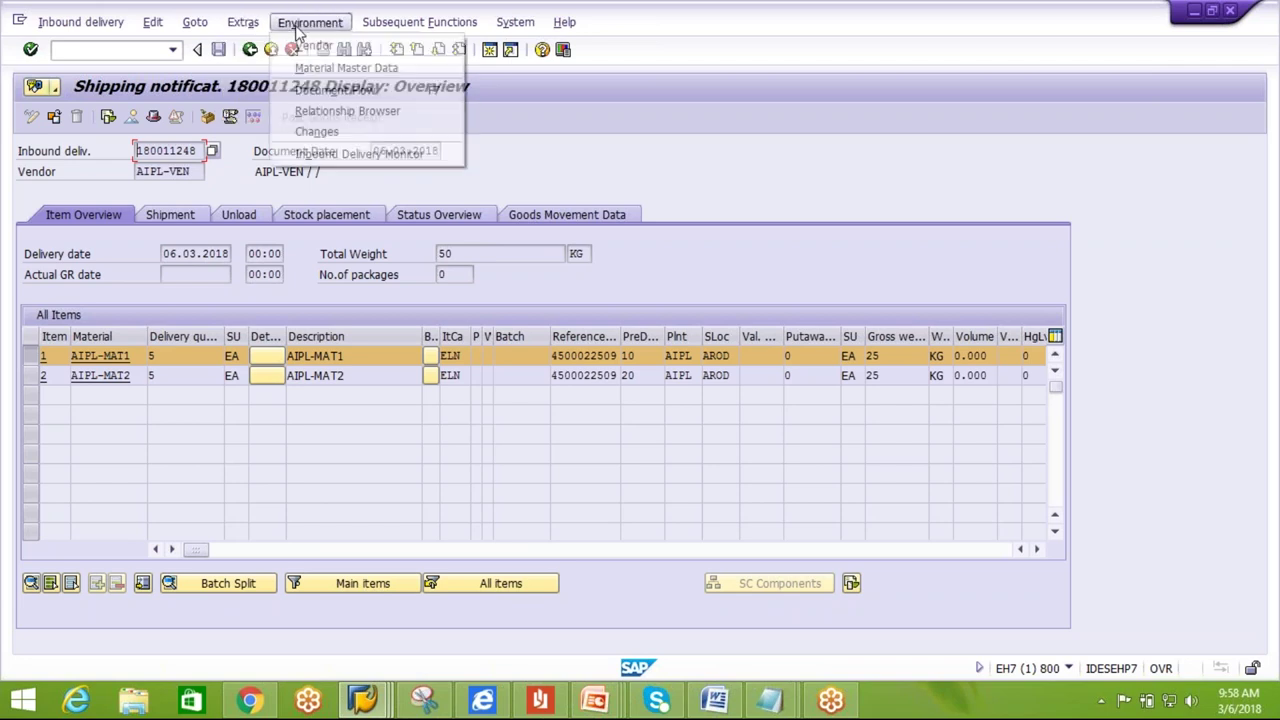
click(337, 89)
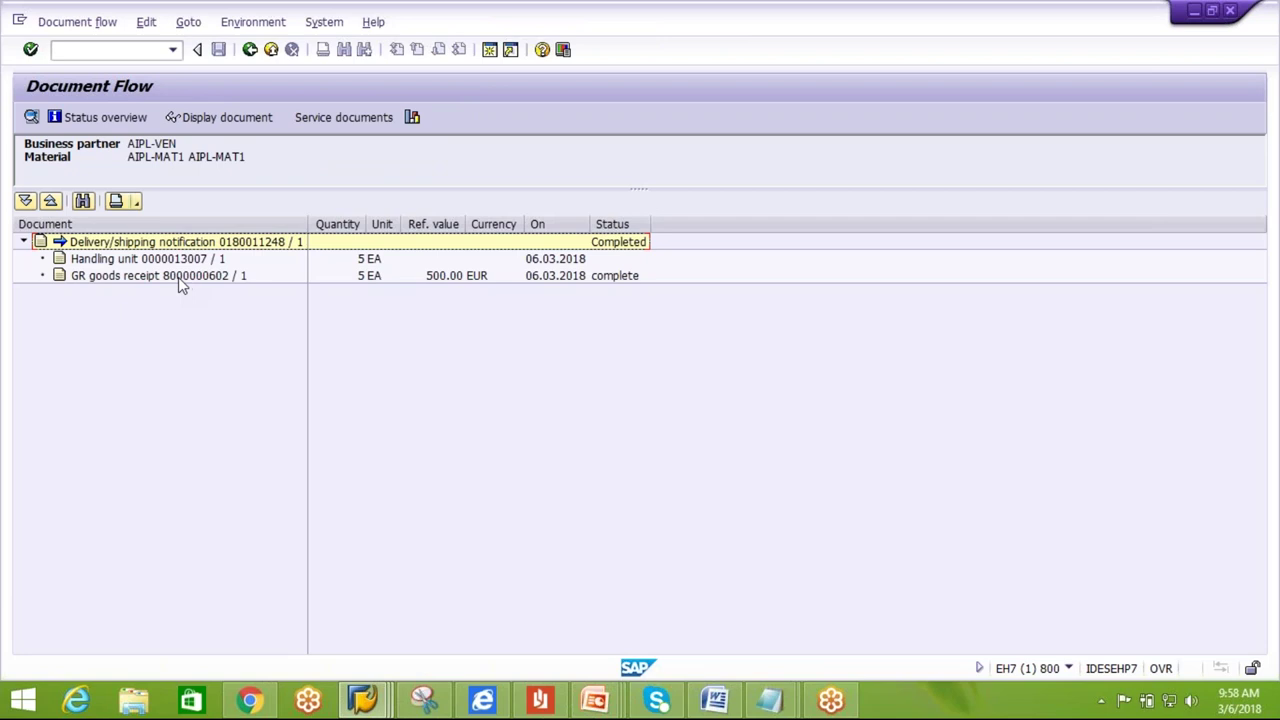
click(250, 50)
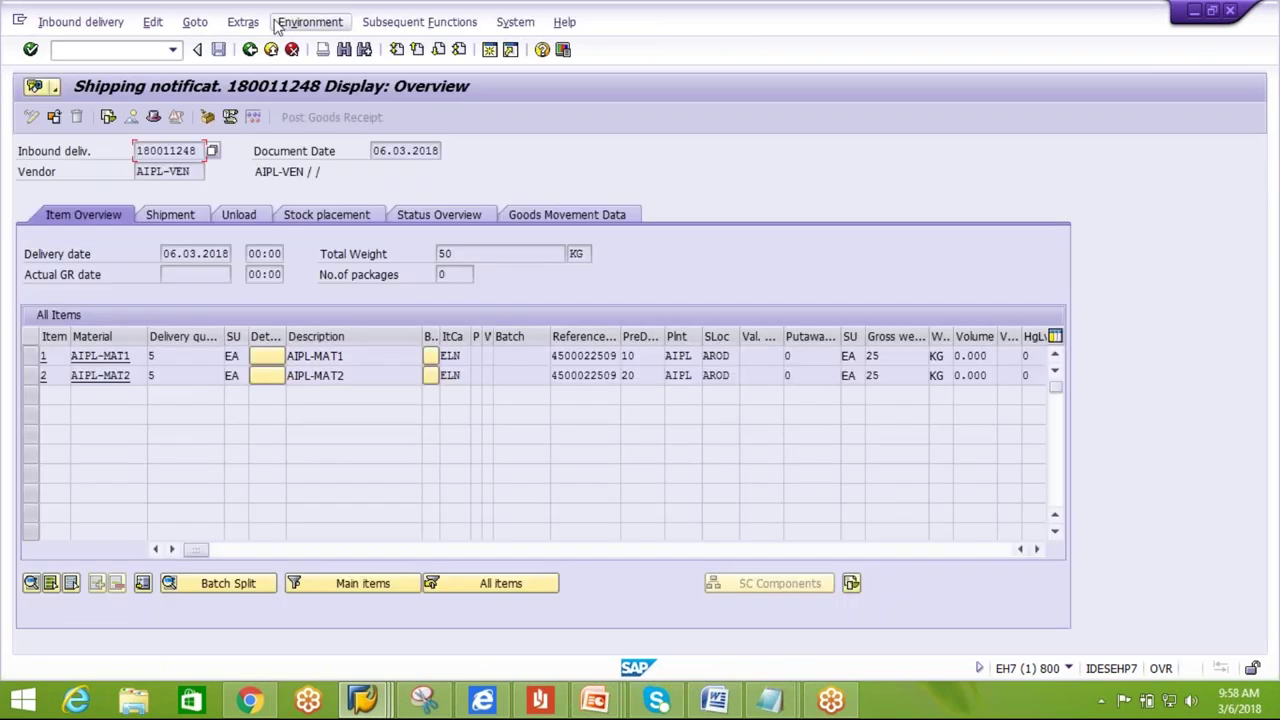
click(310, 21)
click(334, 89)
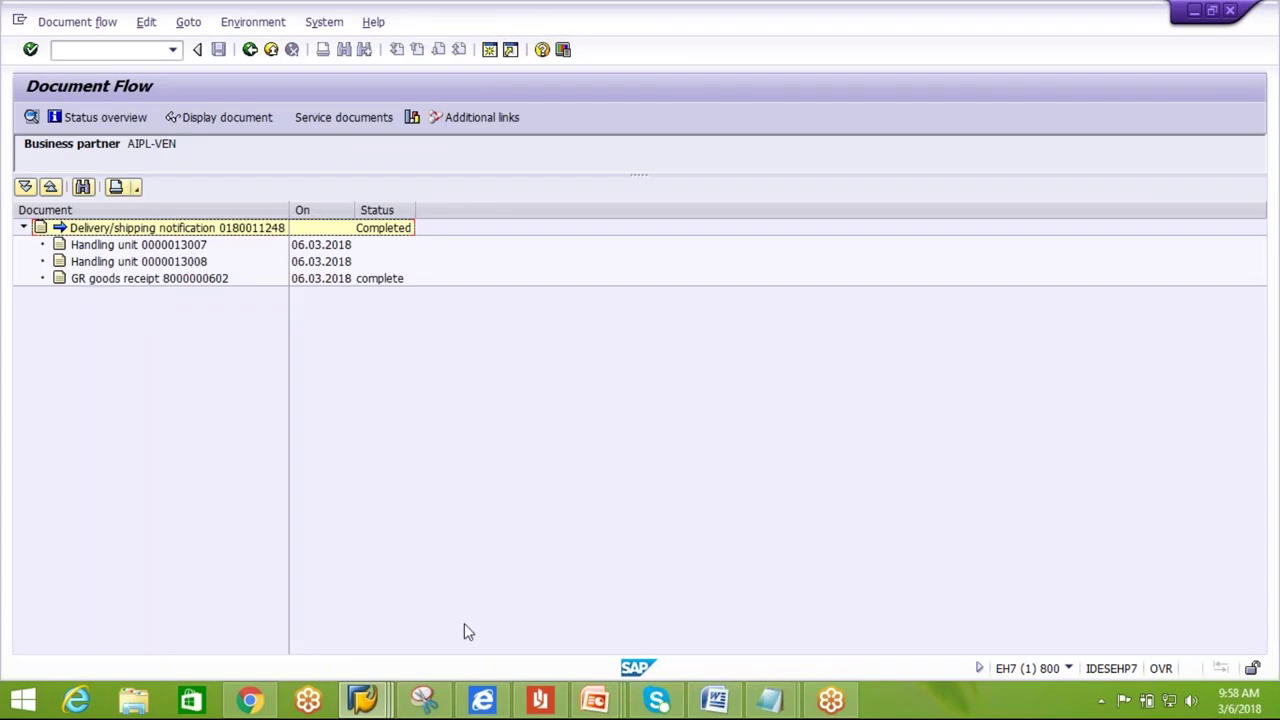
Compare the handling units of the EWM inbound delivery with those in the ERP document flow.
click(378, 701)
click(699, 624)
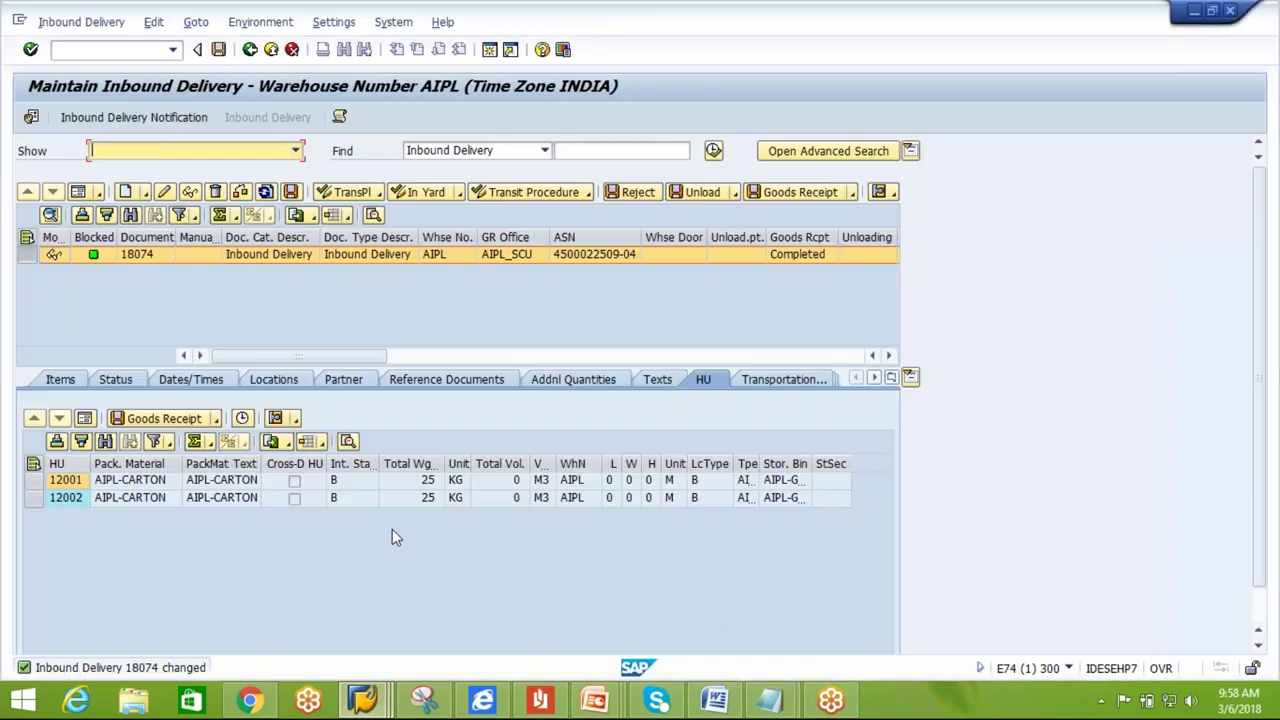
double_click(79, 497)
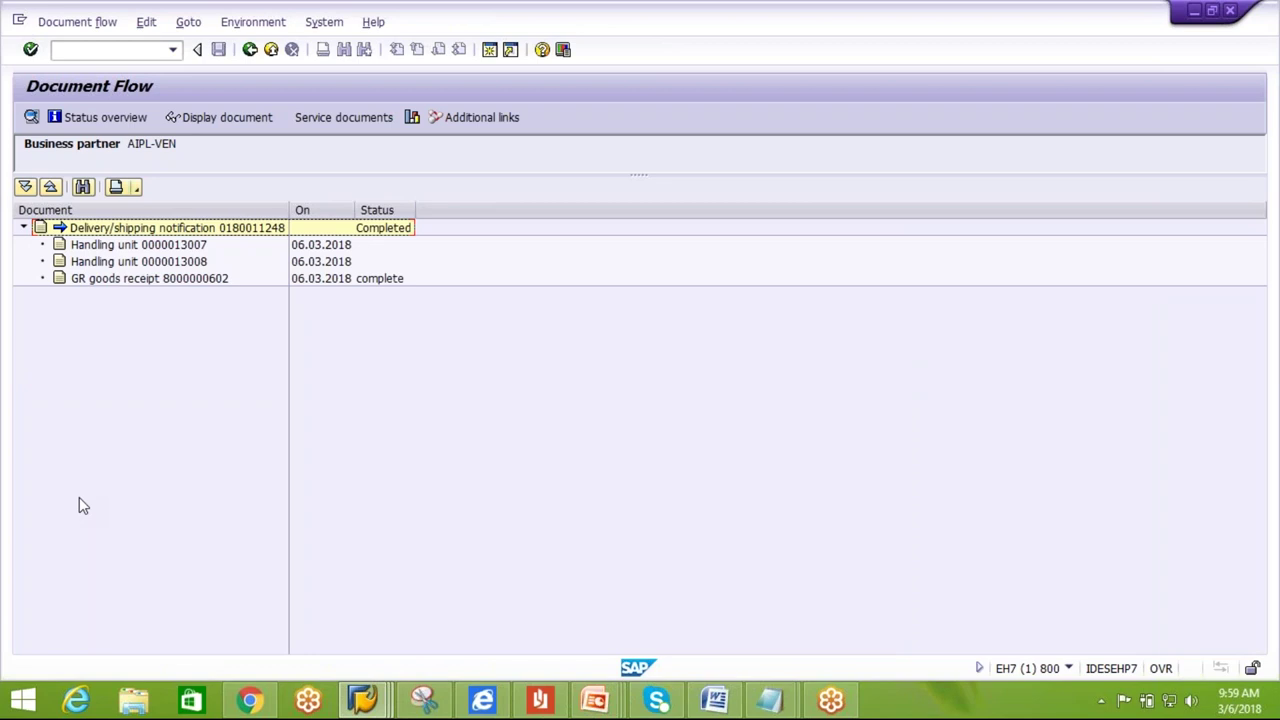
key(F3)
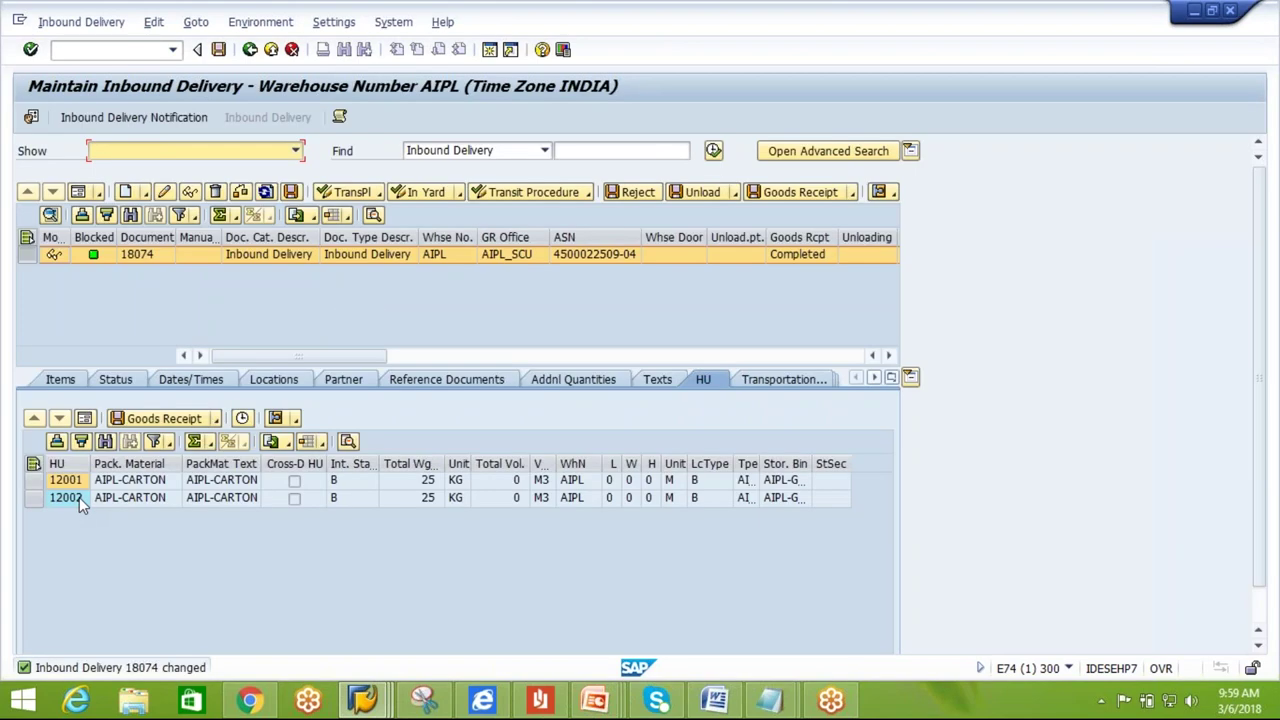
click(106, 120)
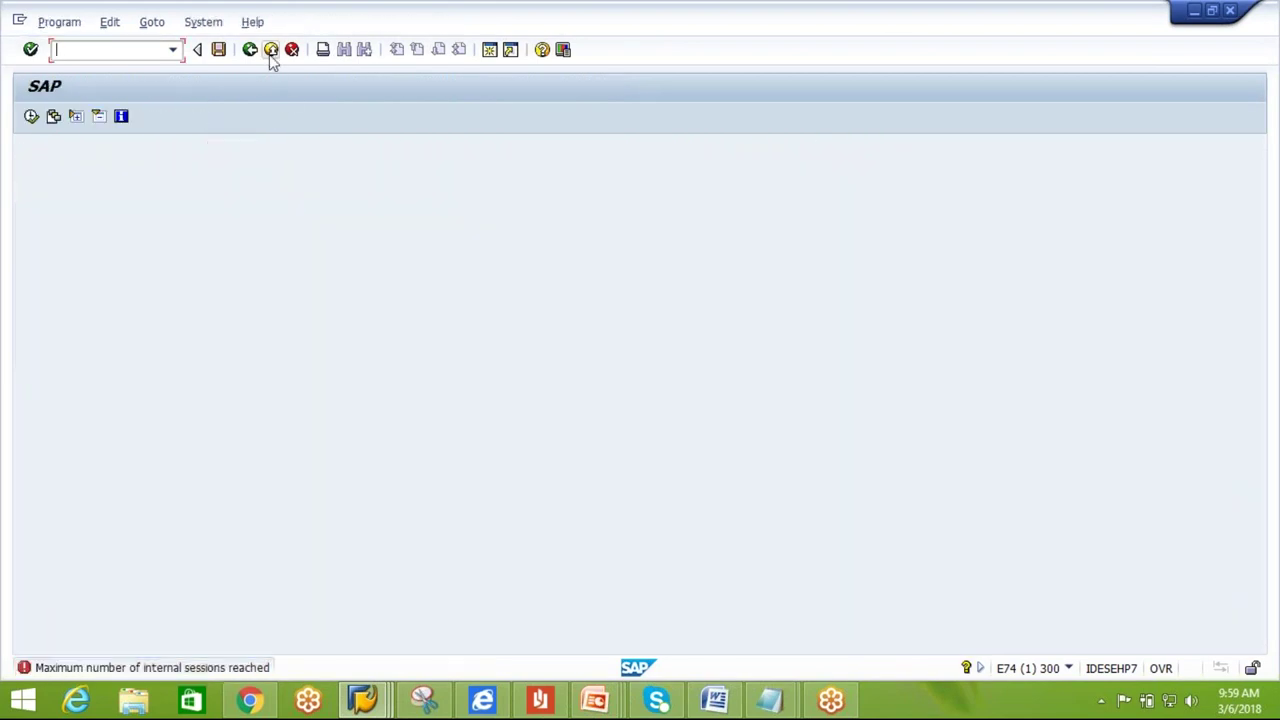
click(270, 51)
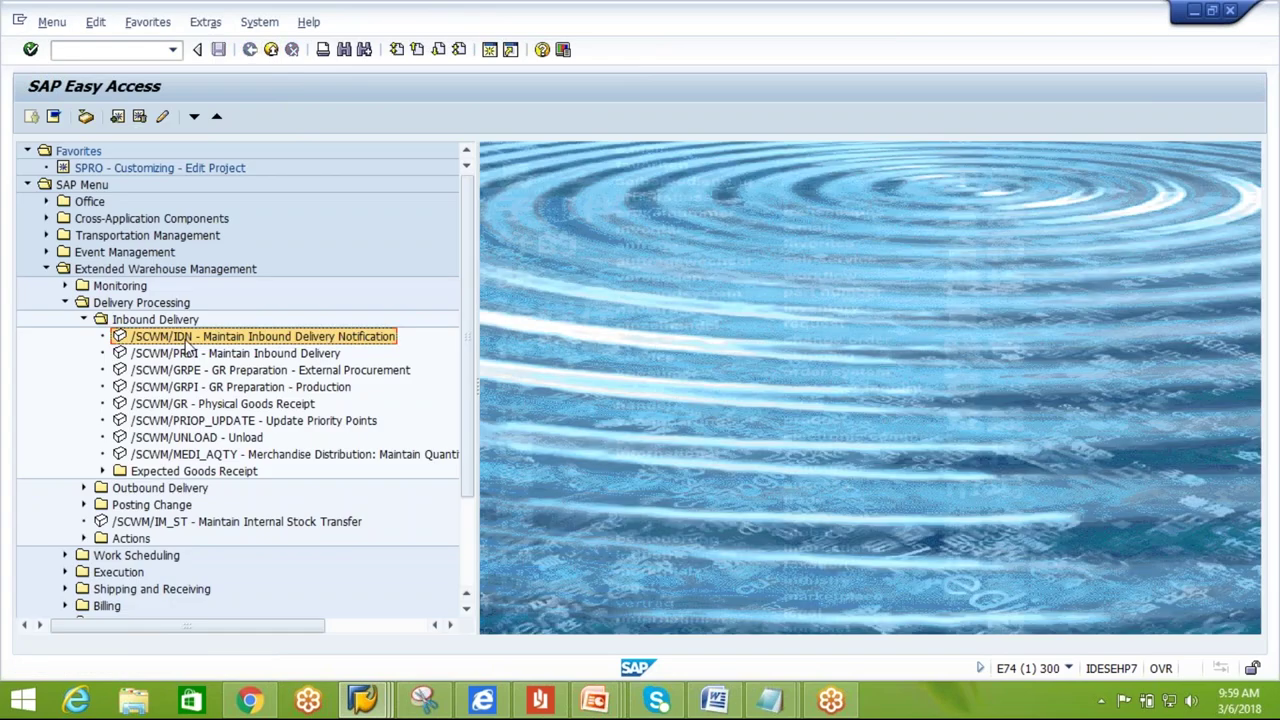
double_click(185, 340)
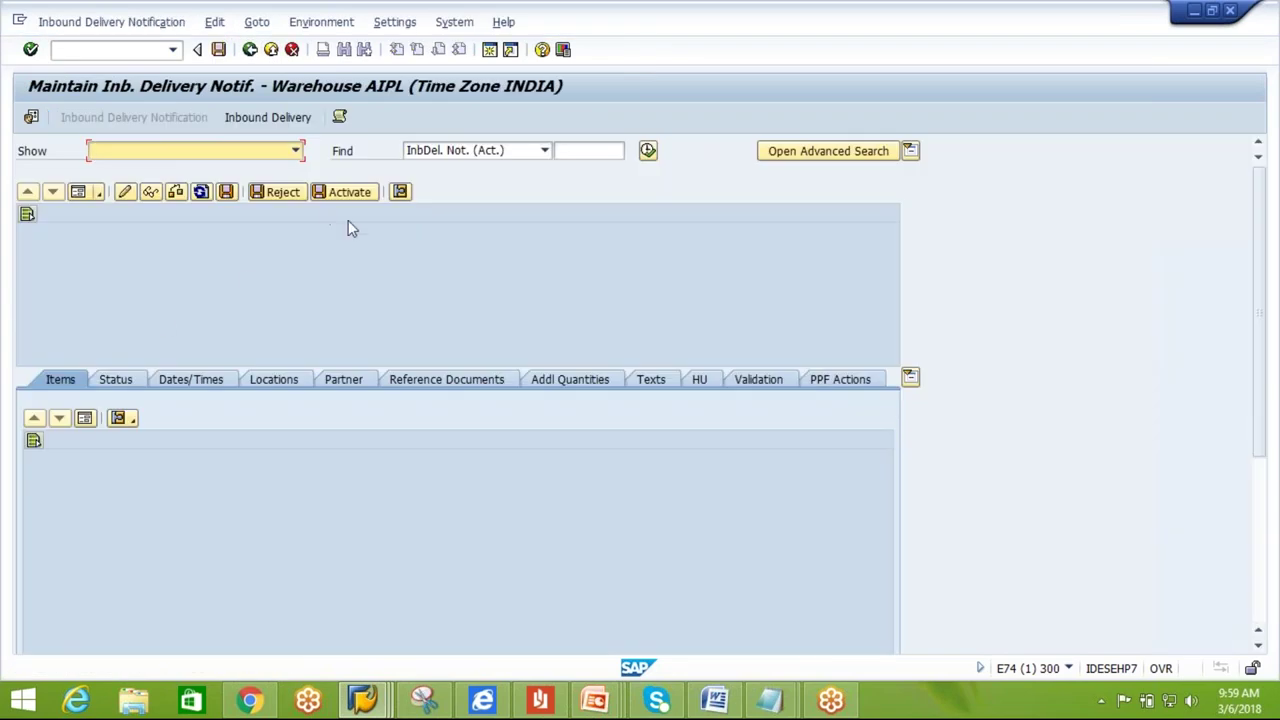
click(647, 151)
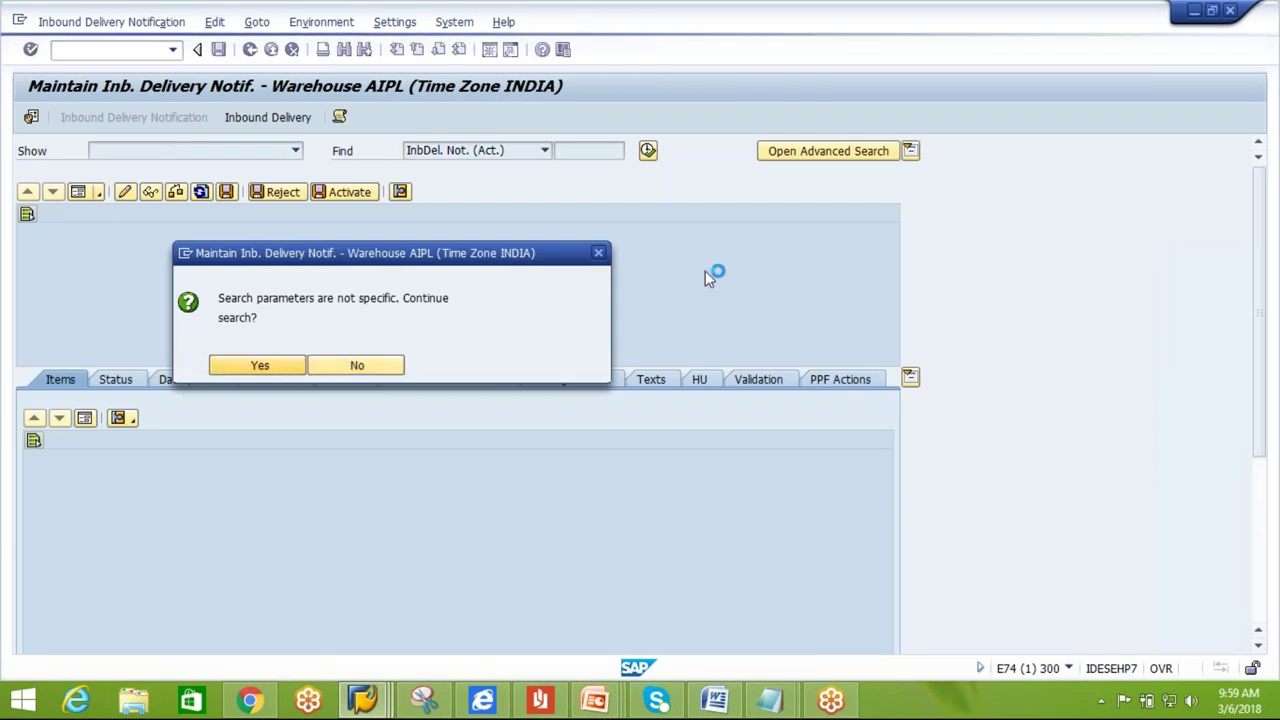
drag(890, 259, 890, 305)
click(216, 326)
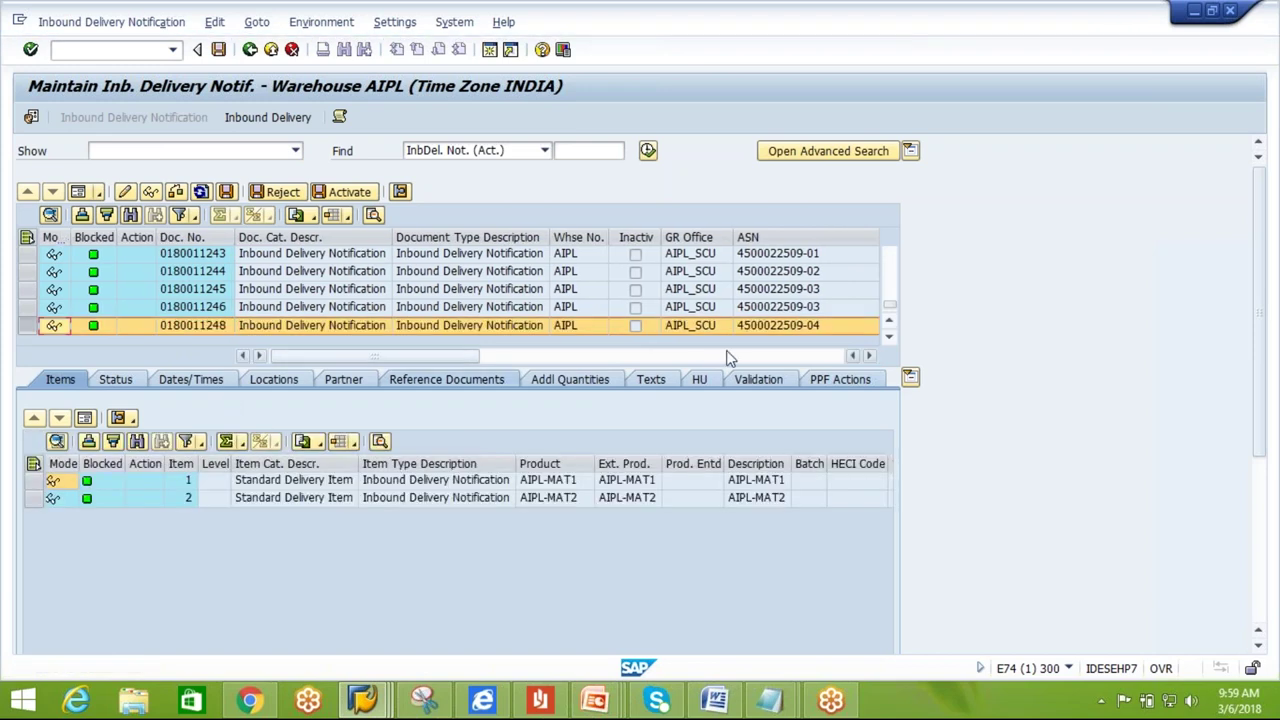
click(699, 379)
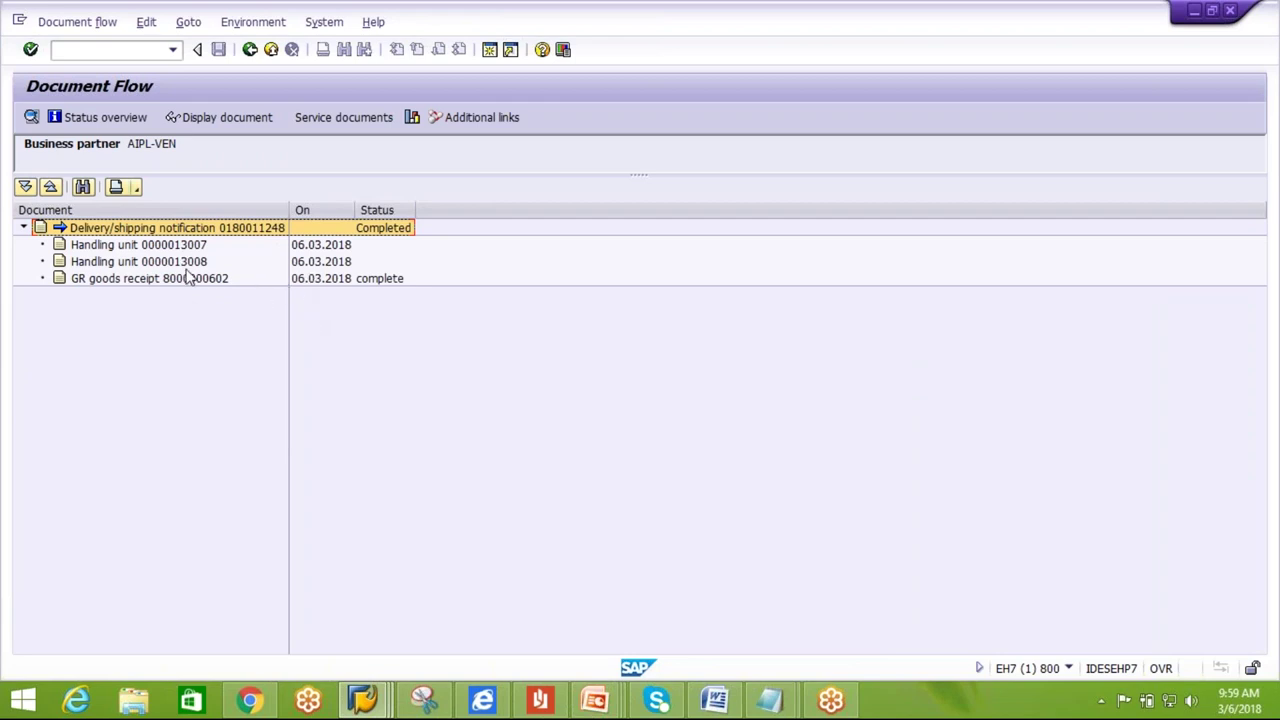
Open the related EWM inbound delivery, check its handling units, and compare them with the ERP document flow.
key(F3)
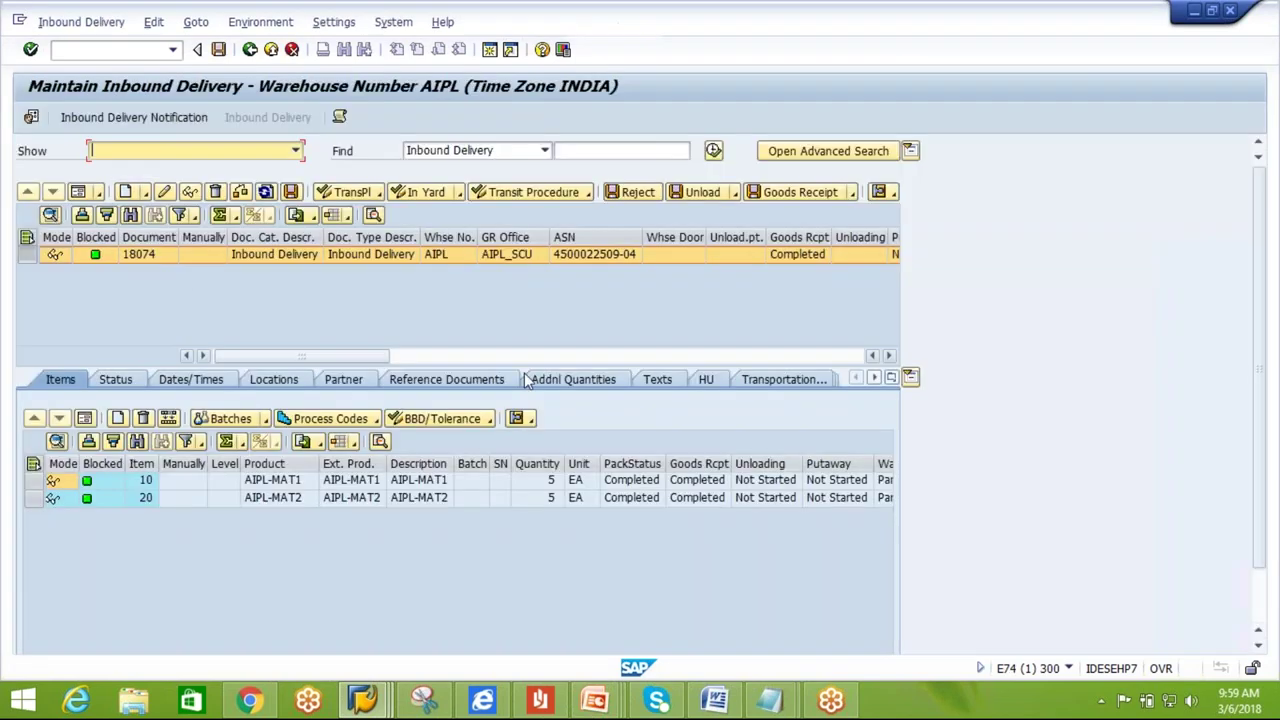
click(710, 379)
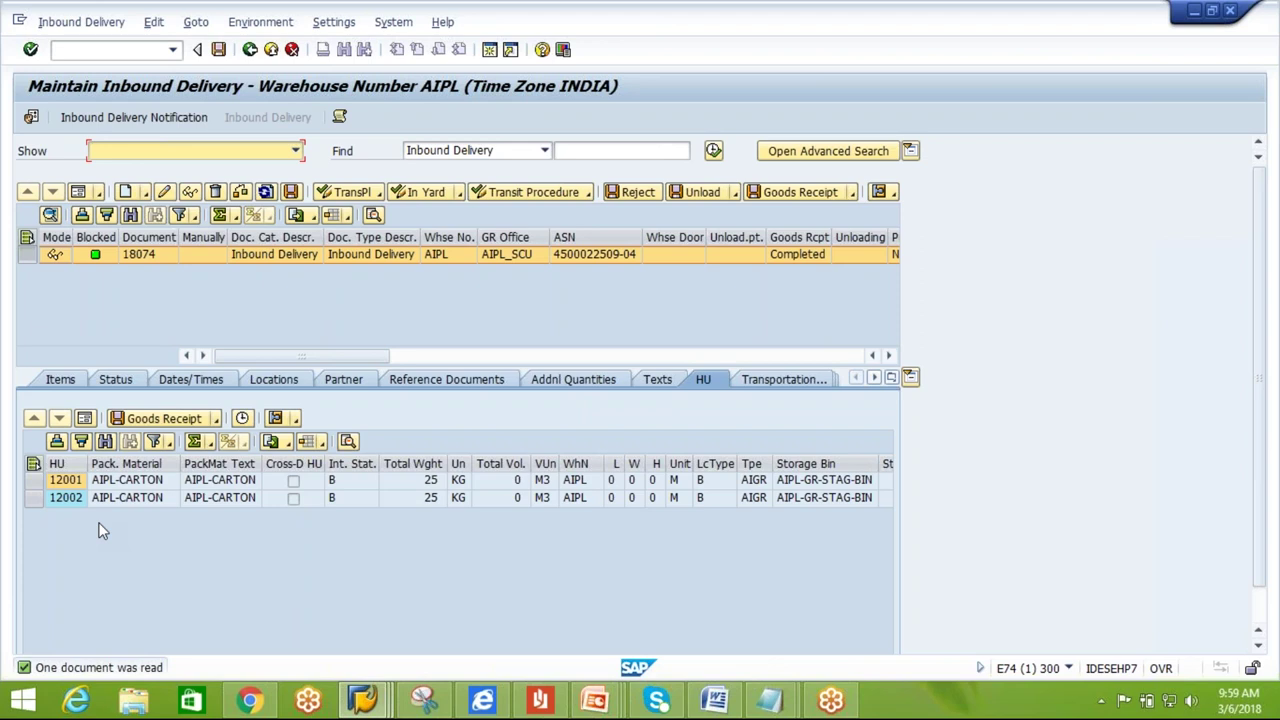
key(alt+Tab)
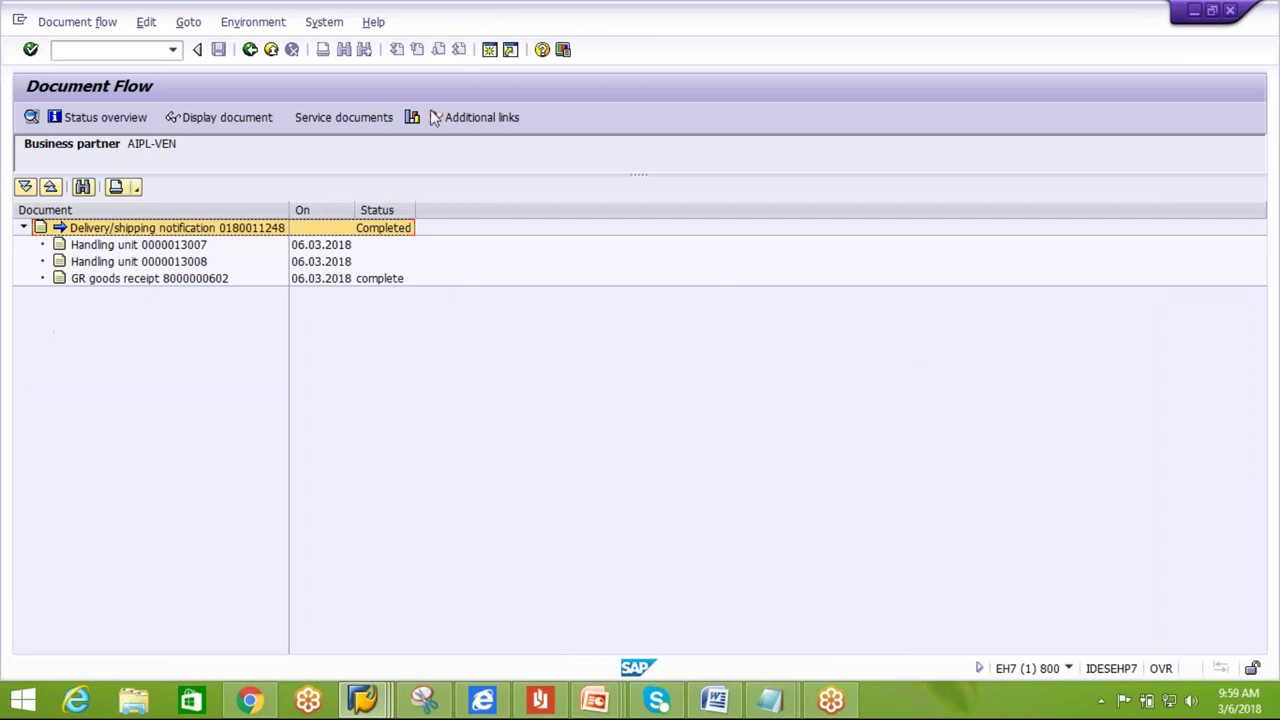
mouse_move(365, 703)
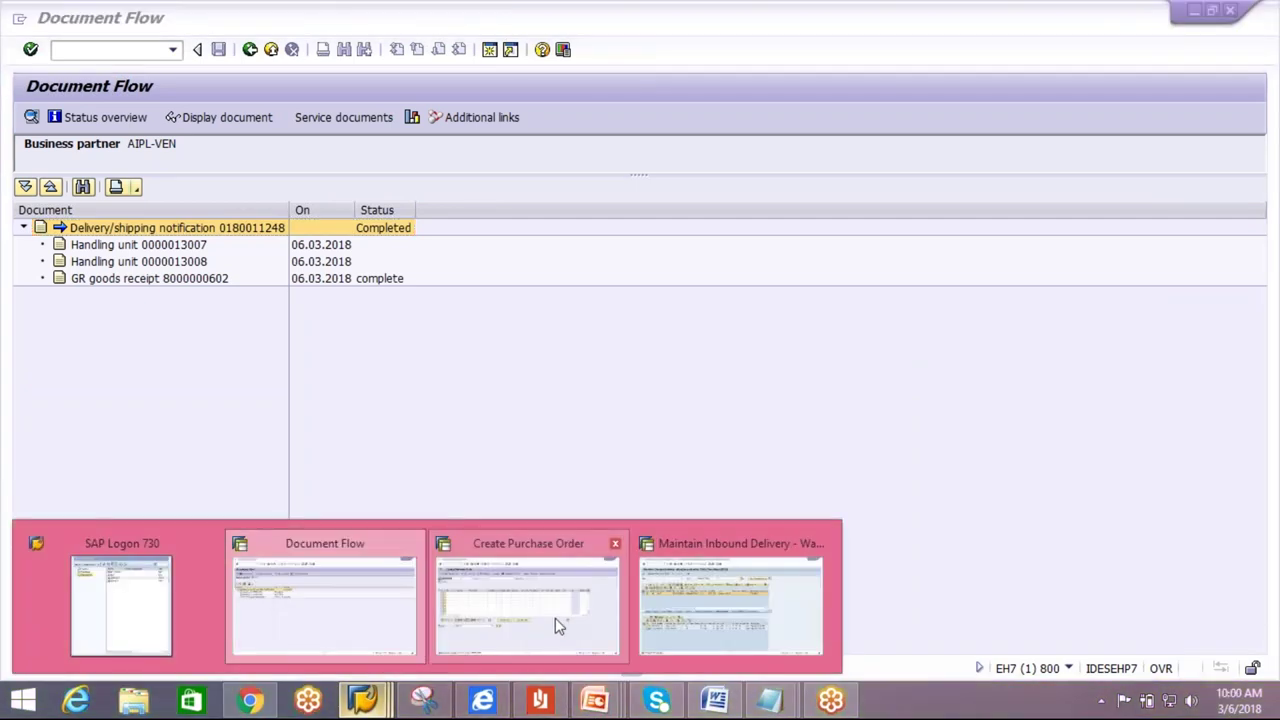
In the Create Purchase Order session, run SPRO and open Define Packaging Material Types under Logistics - General, Handling Unit Management, Basics.
click(555, 618)
click(271, 49)
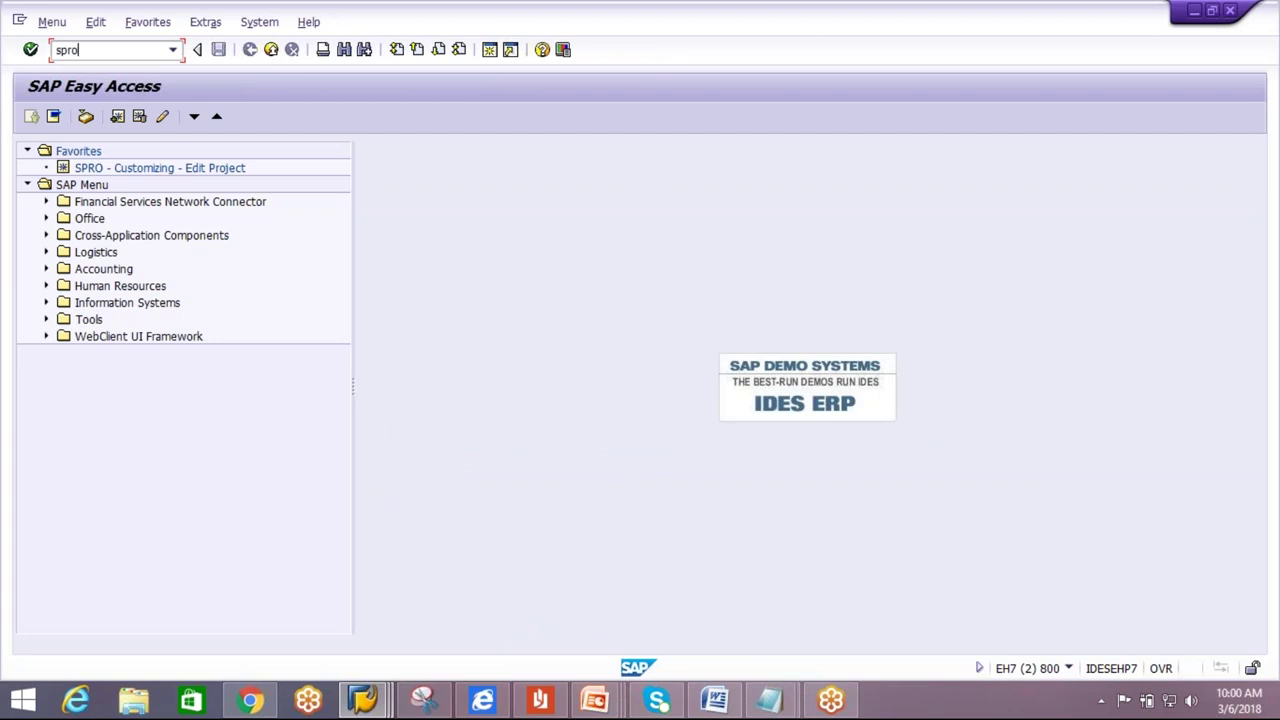
text(spro)
key(Return)
click(115, 122)
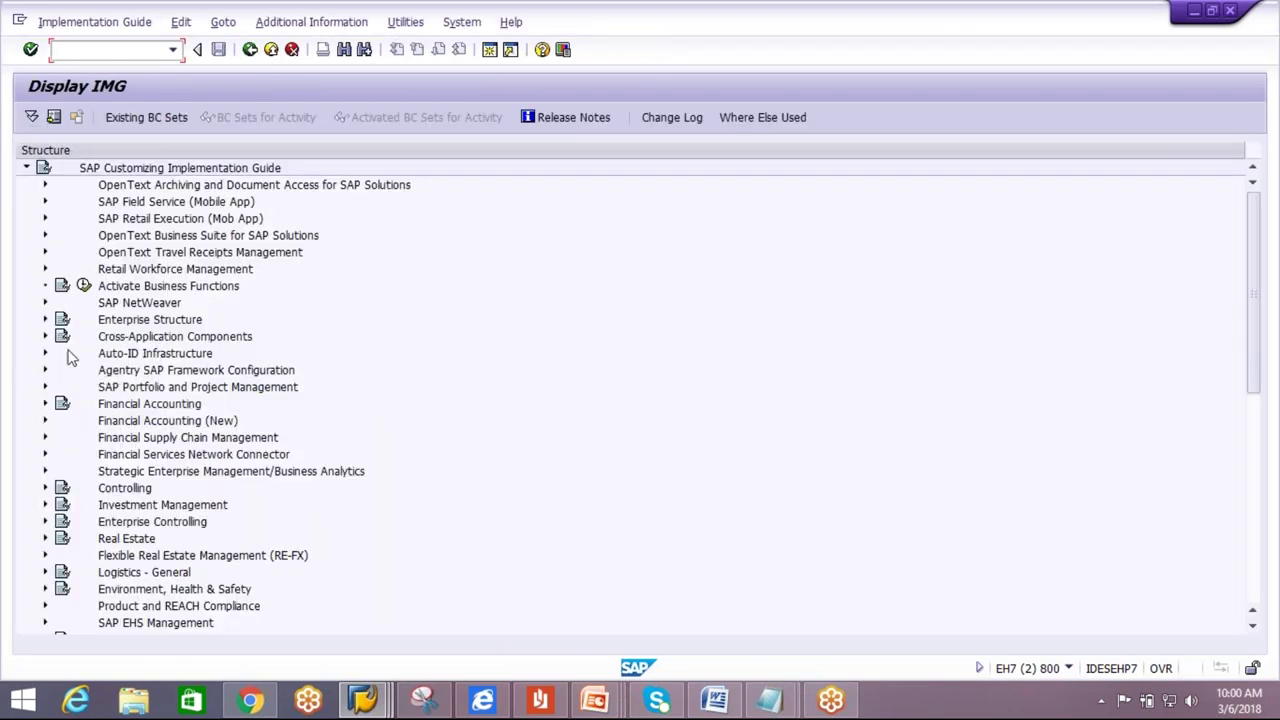
click(44, 573)
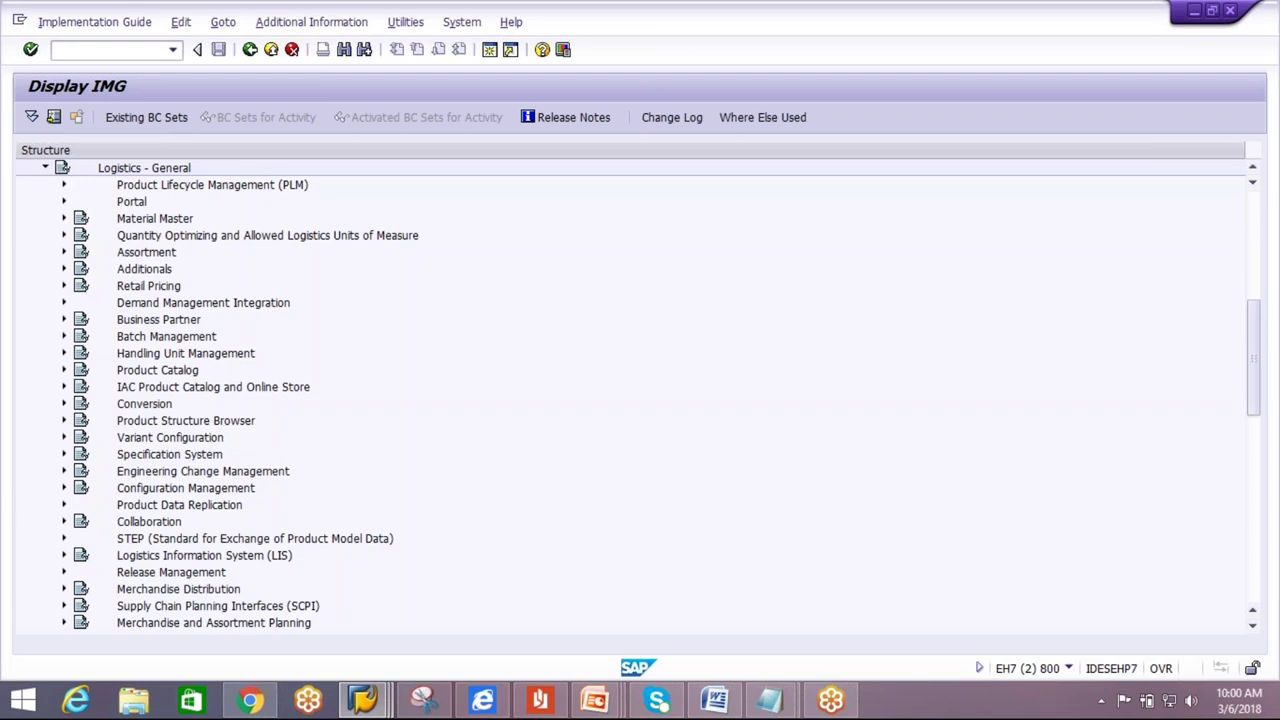
click(64, 353)
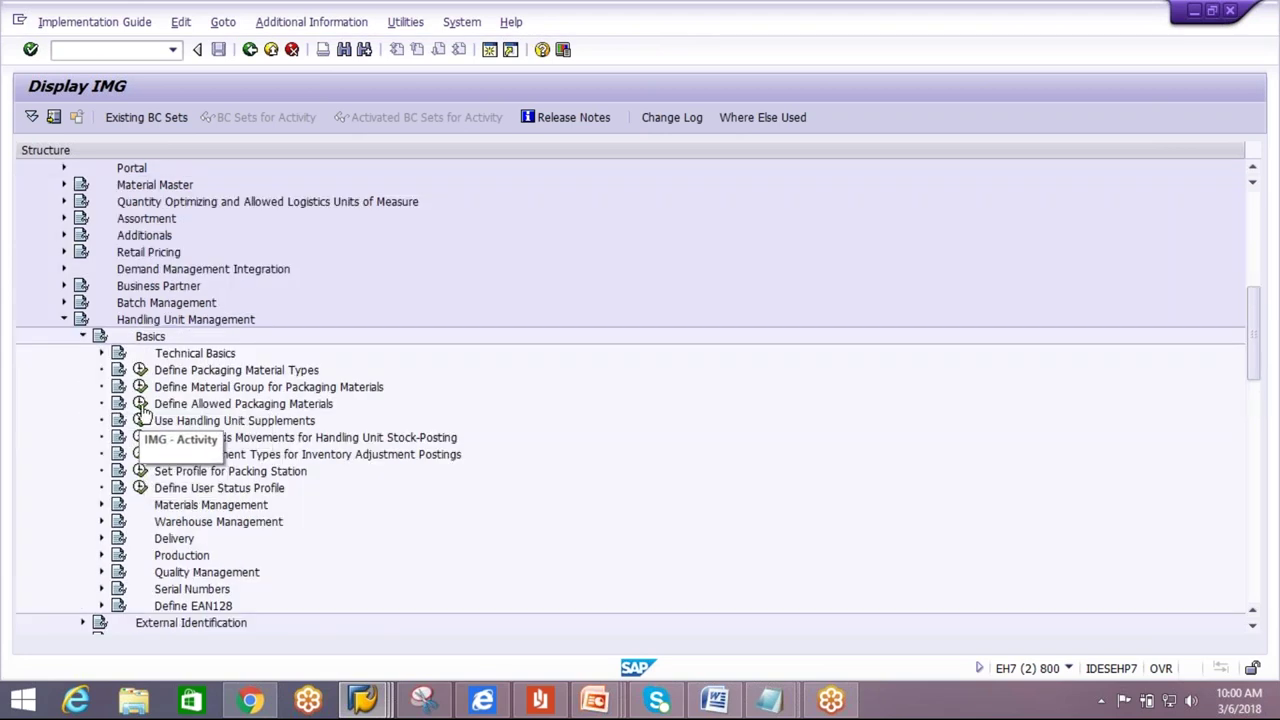
click(140, 370)
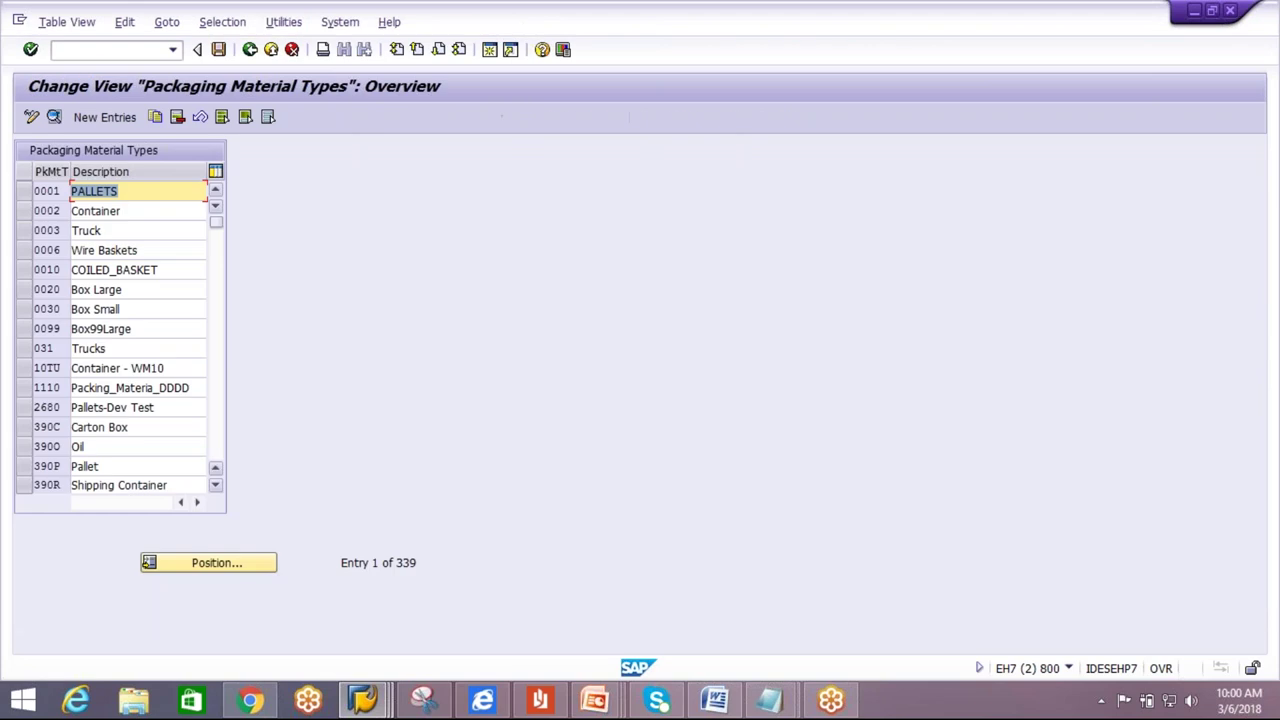
Find packaging material type ACAR, check its external number interval in the details, and return to the implementation guide.
click(185, 558)
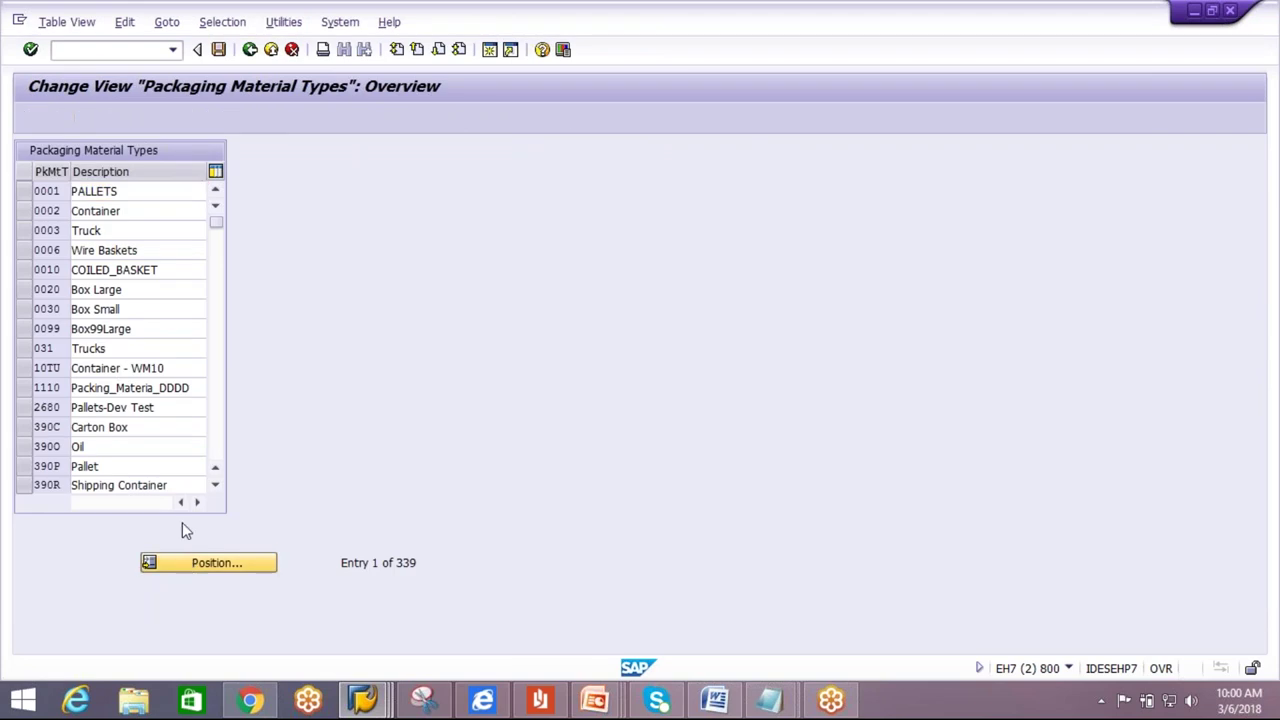
text(A)
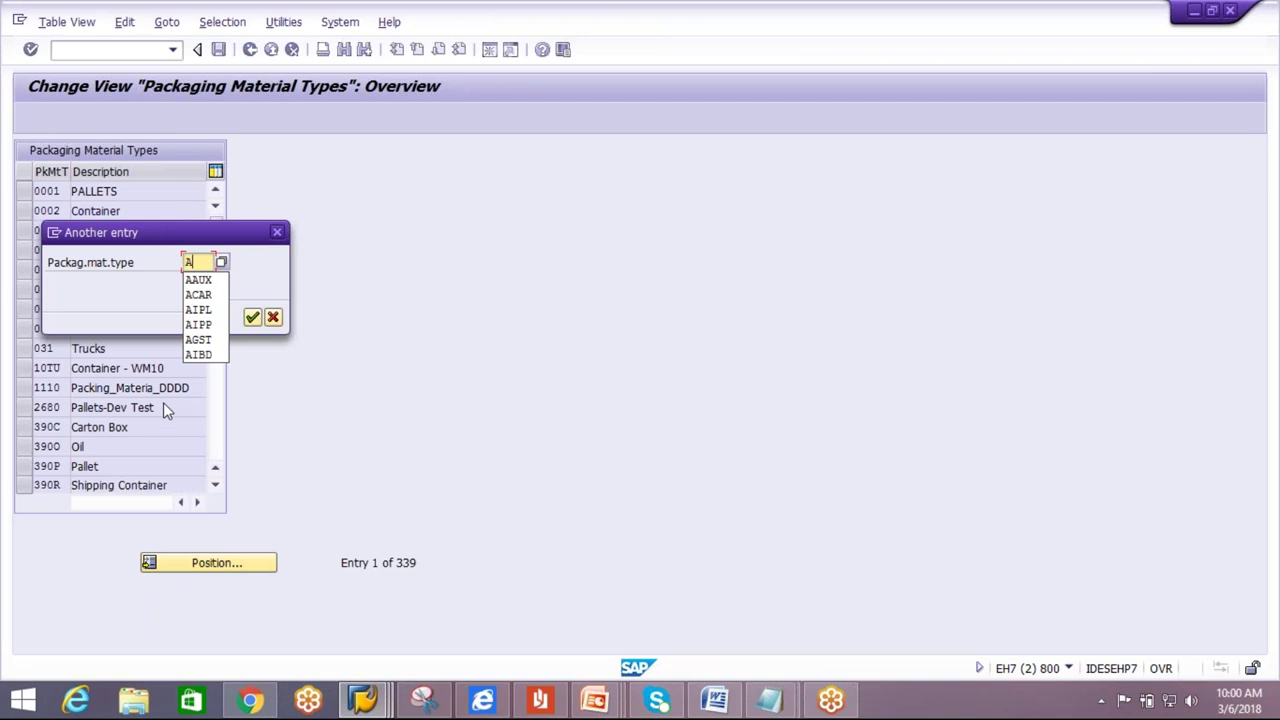
click(199, 295)
click(250, 317)
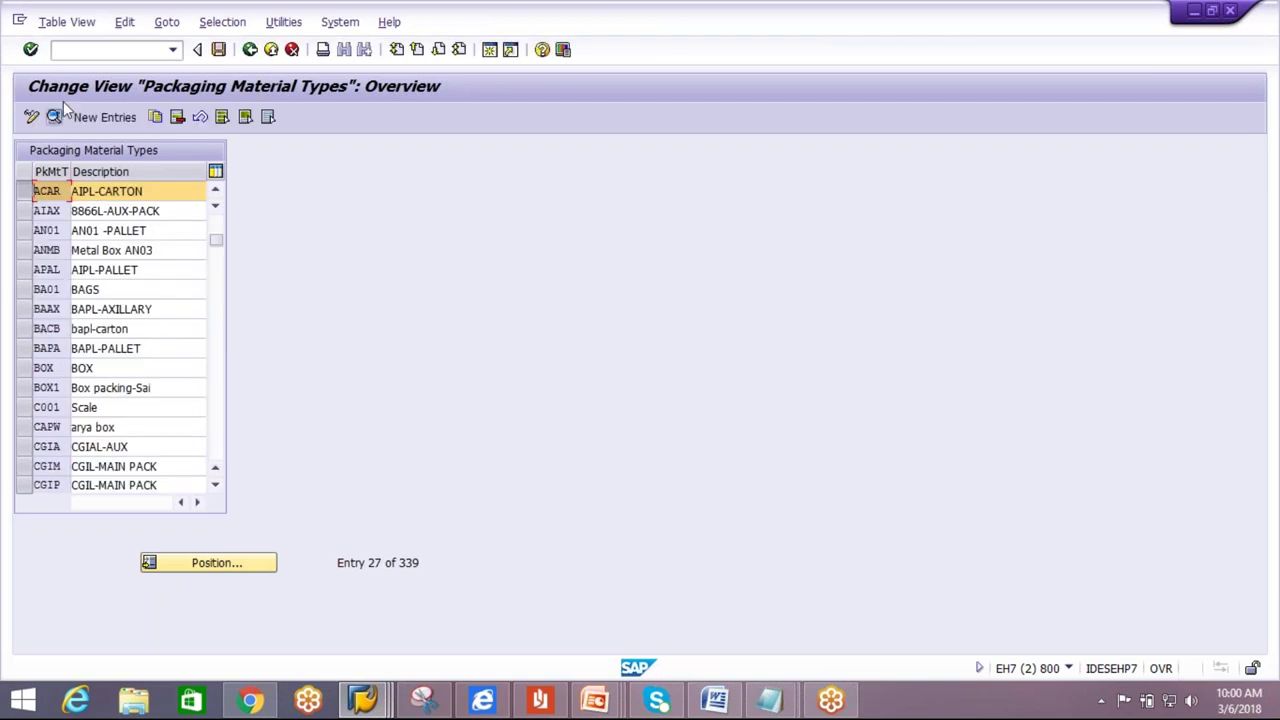
click(55, 117)
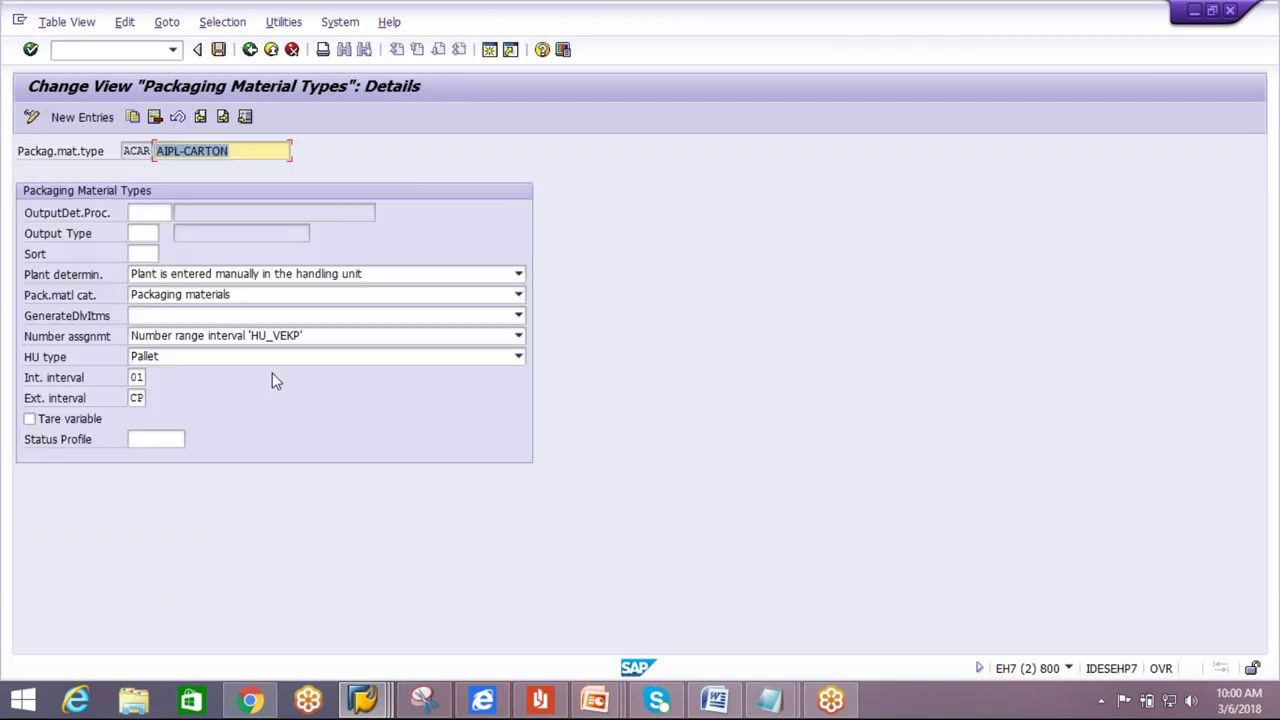
click(136, 398)
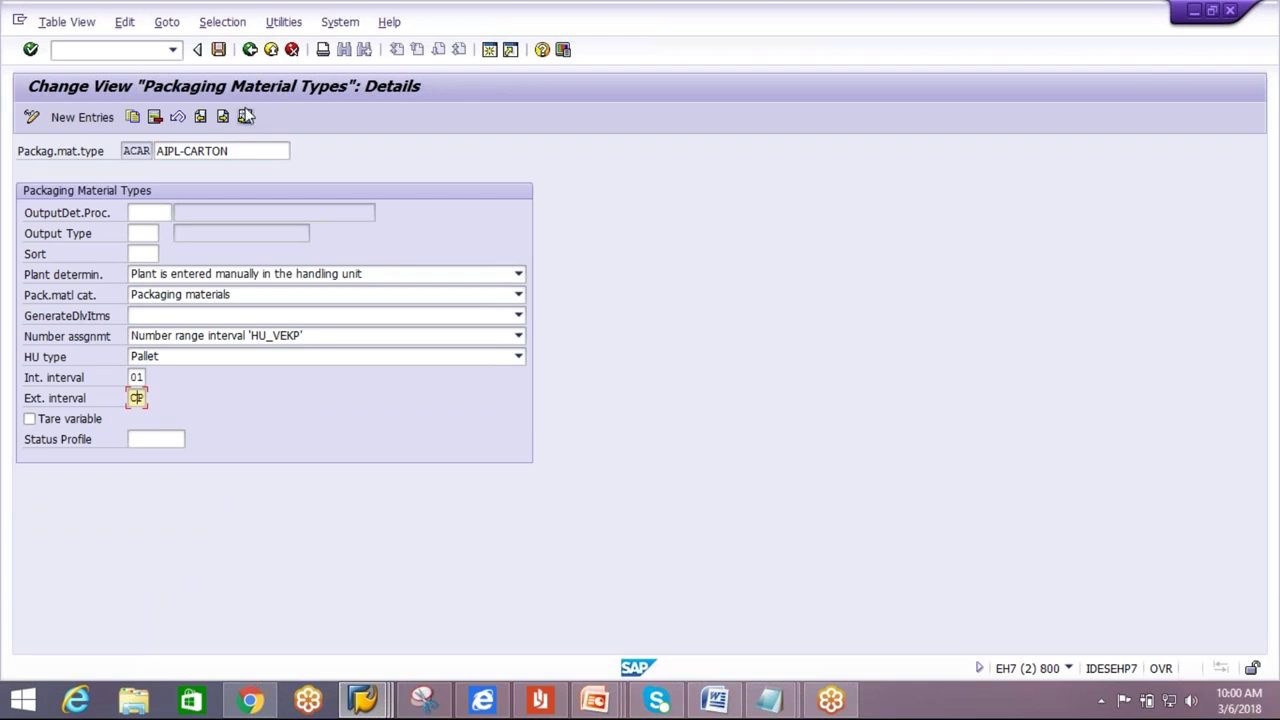
click(250, 50)
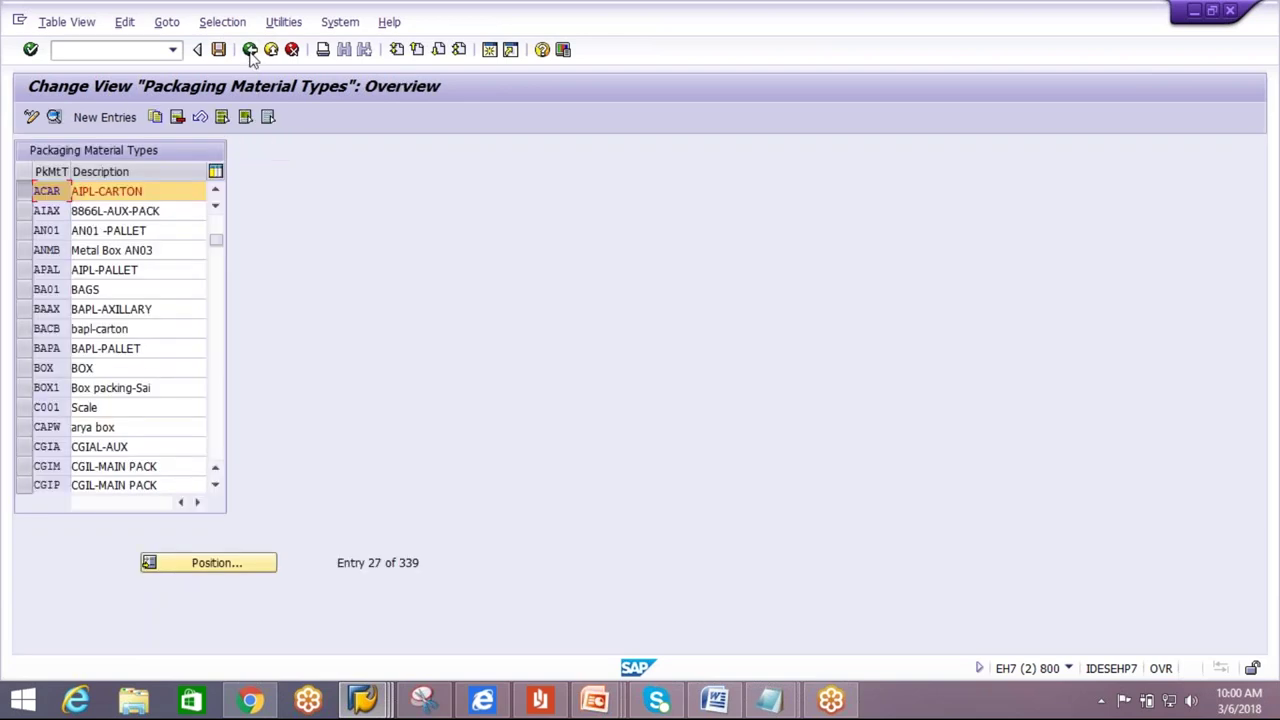
click(250, 50)
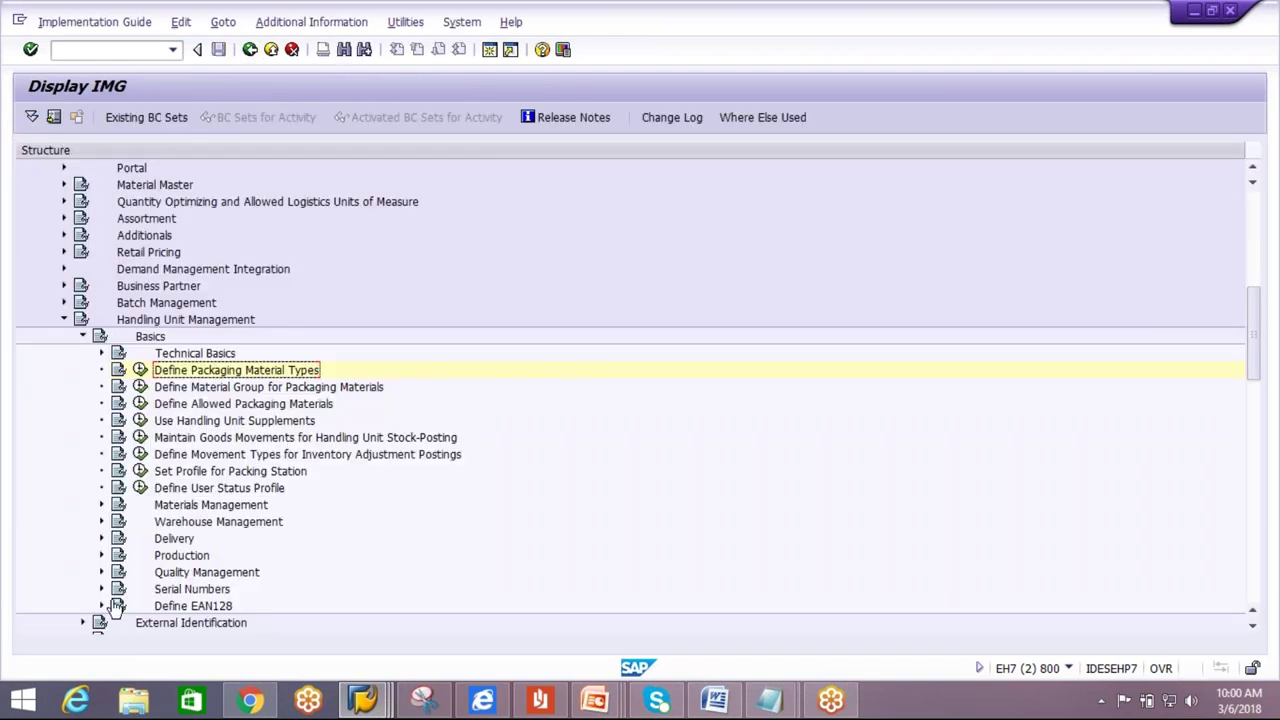
Open Number Range Maintenance for HU Identification under External Identification, and check interval CP in the display list.
click(83, 622)
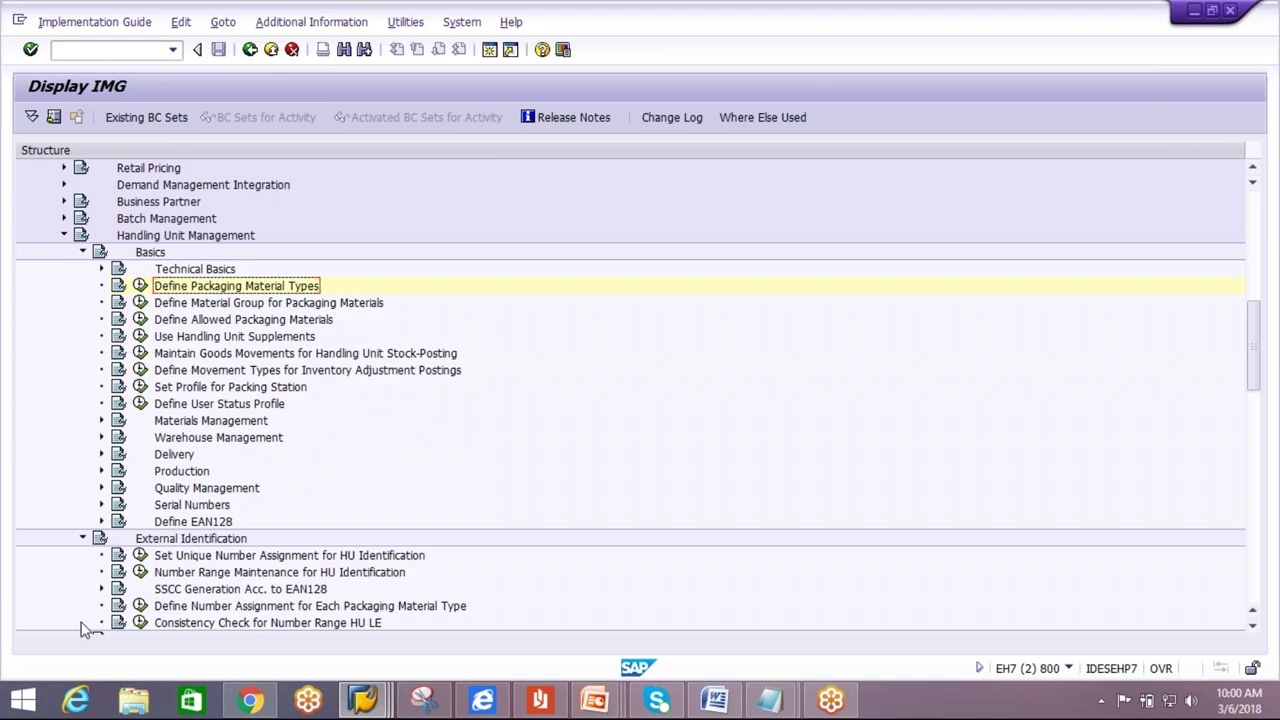
click(140, 572)
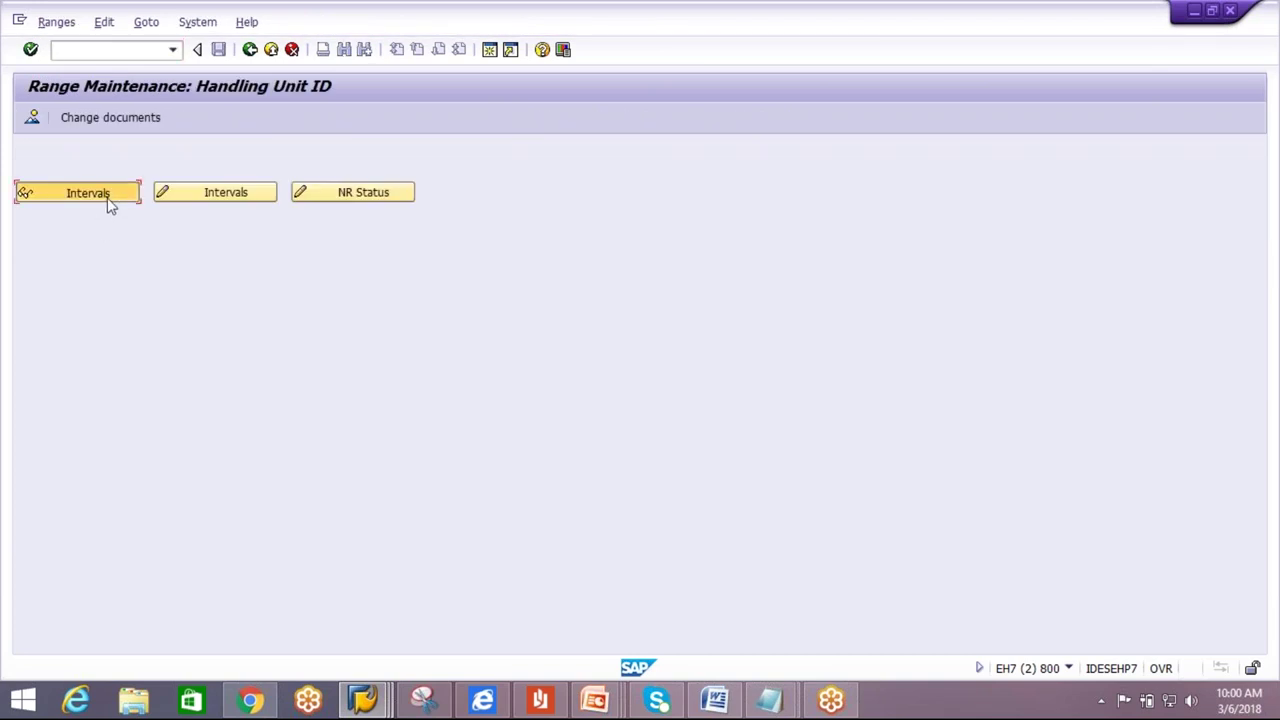
click(109, 199)
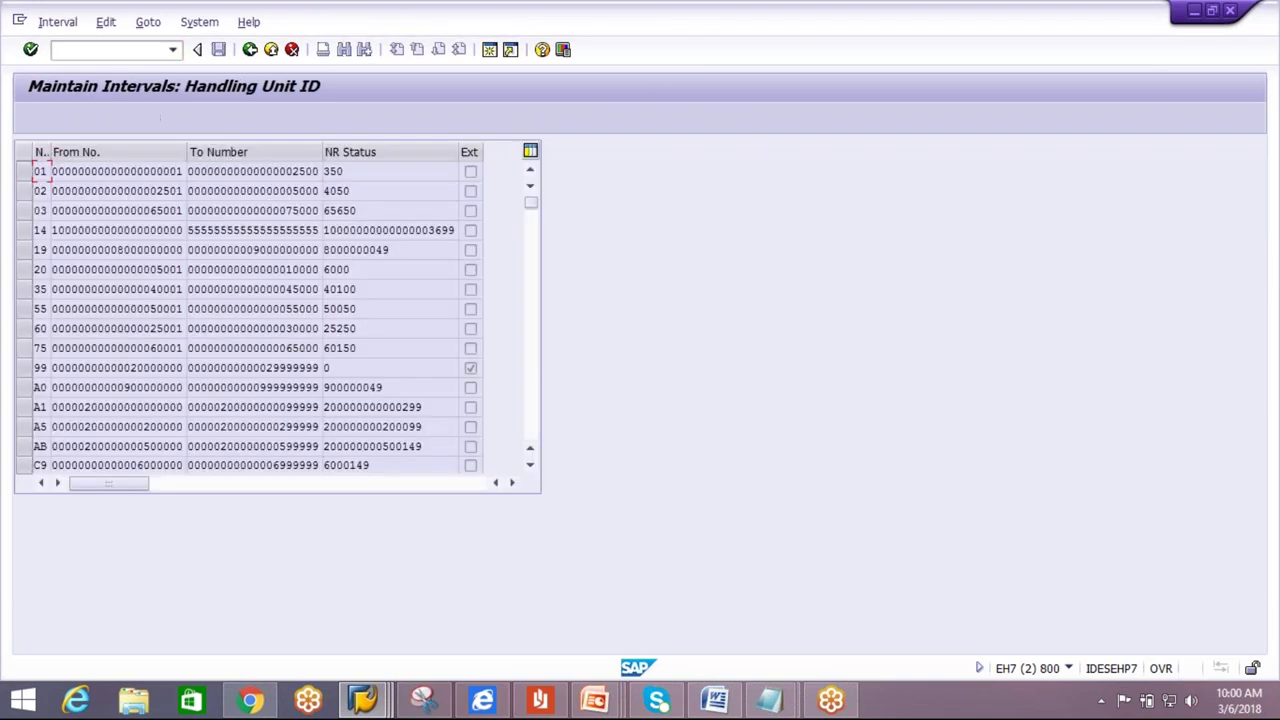
click(531, 466)
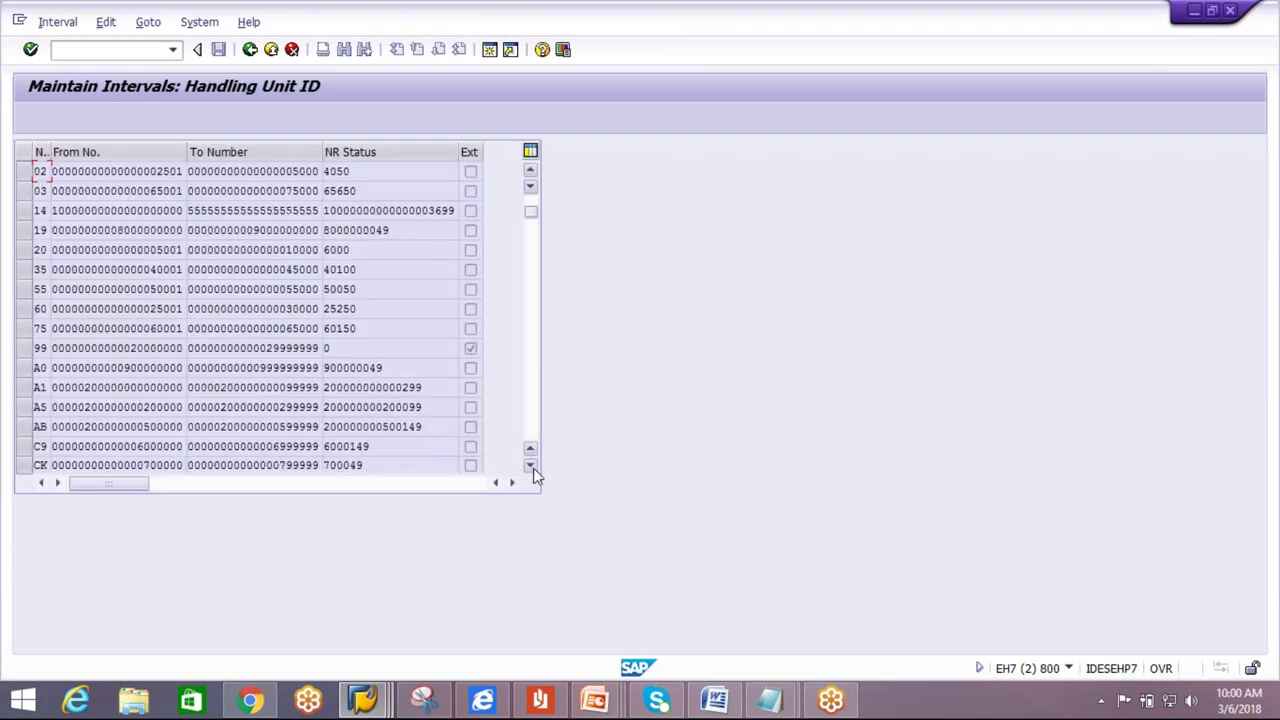
click(531, 466)
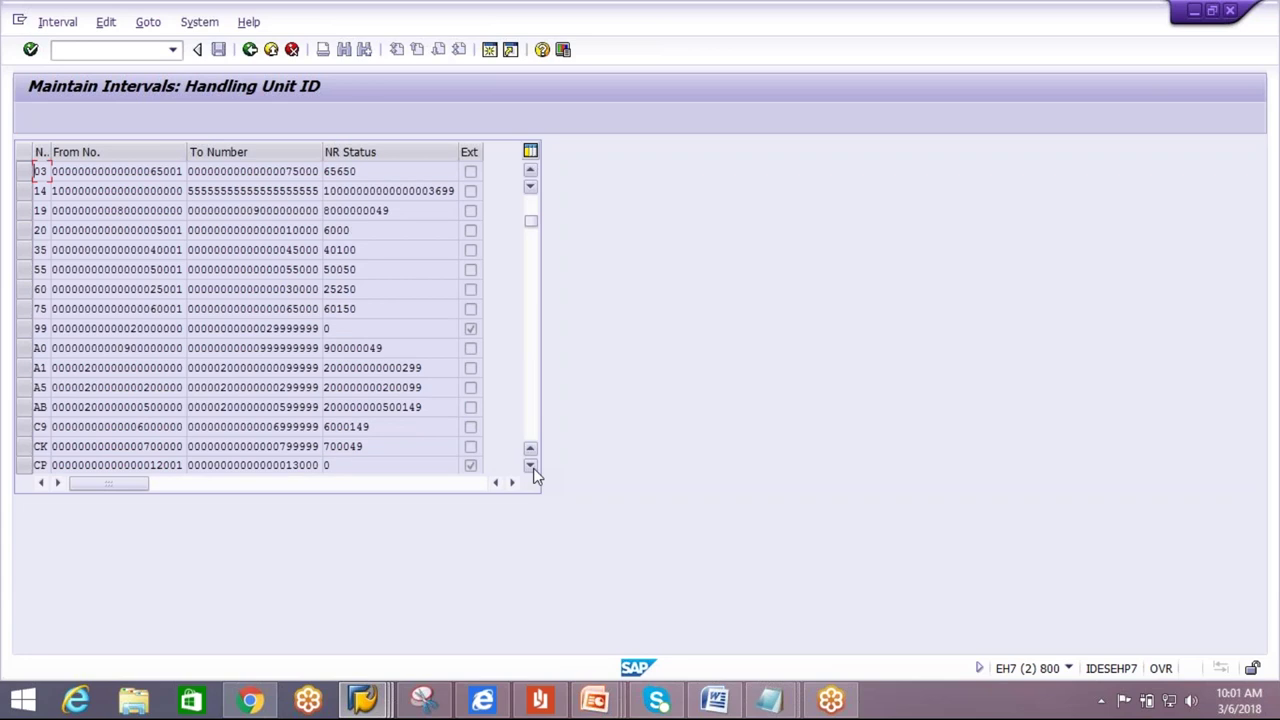
click(531, 466)
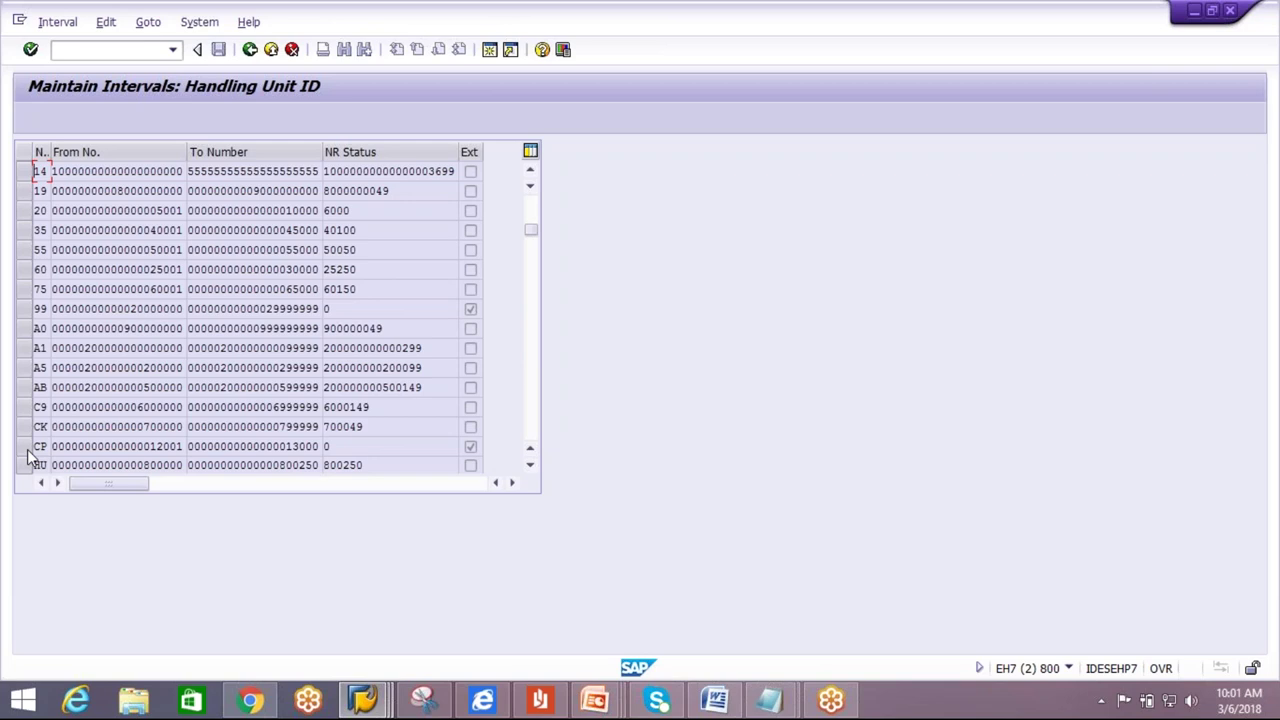
click(250, 49)
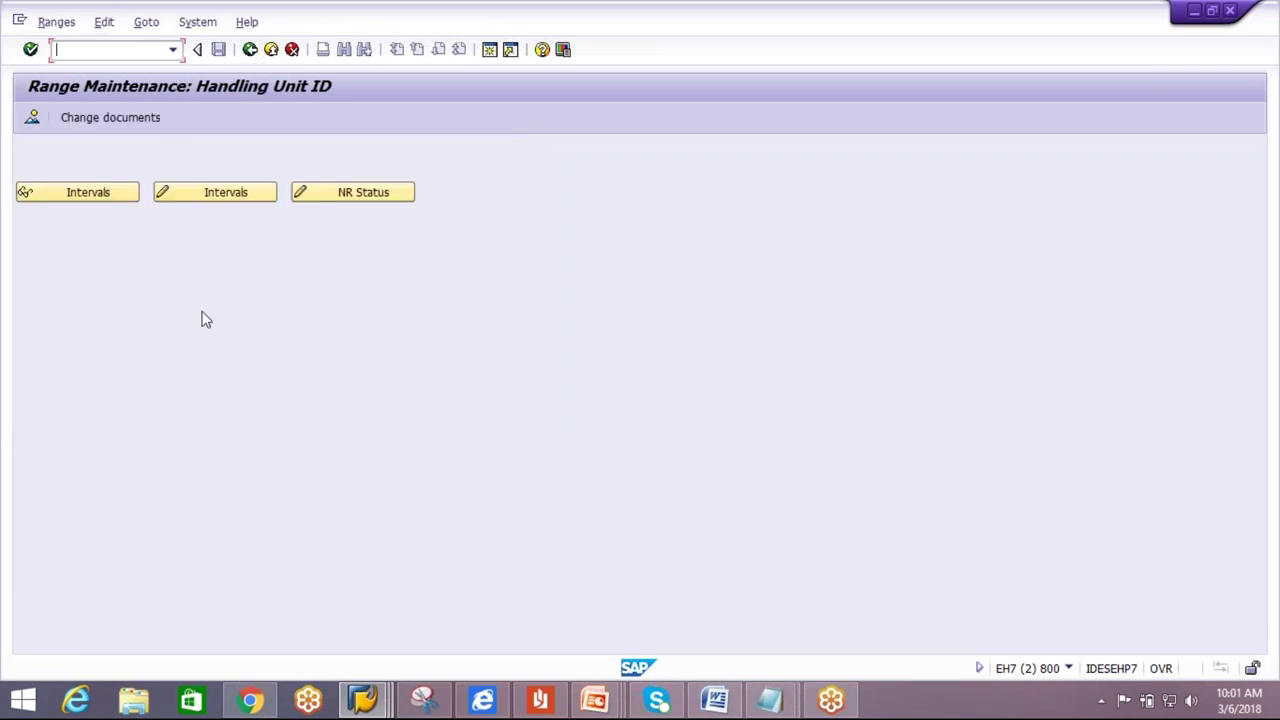
Open the handling unit ID intervals for editing and set the To Number of interval CP to 15000.
click(197, 199)
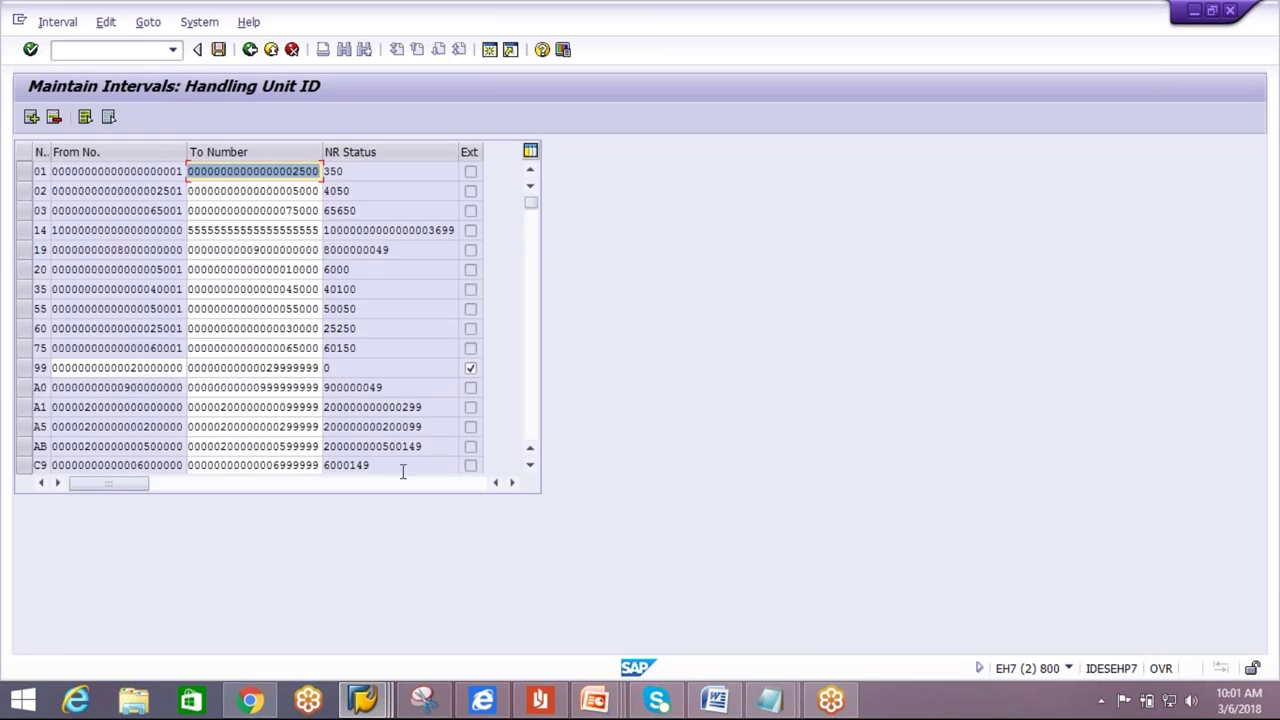
click(530, 466)
click(530, 466)
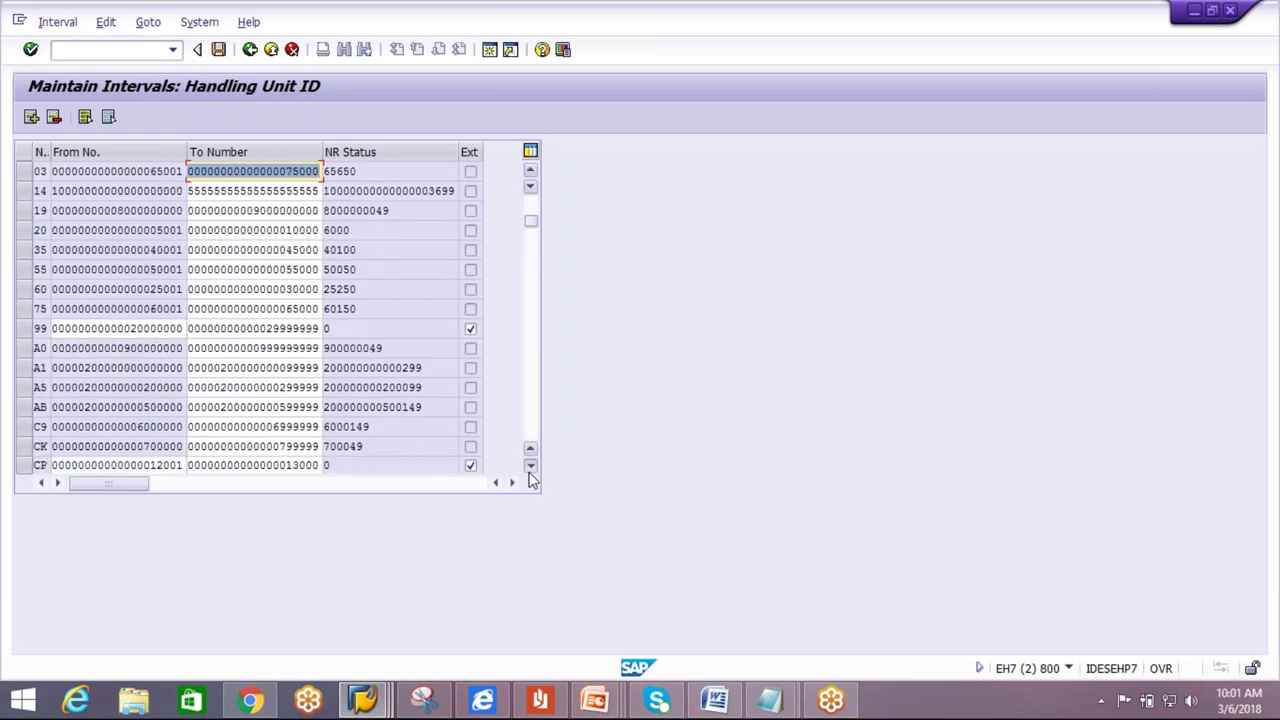
click(530, 466)
click(530, 466)
click(530, 466)
click(530, 466)
click(530, 466)
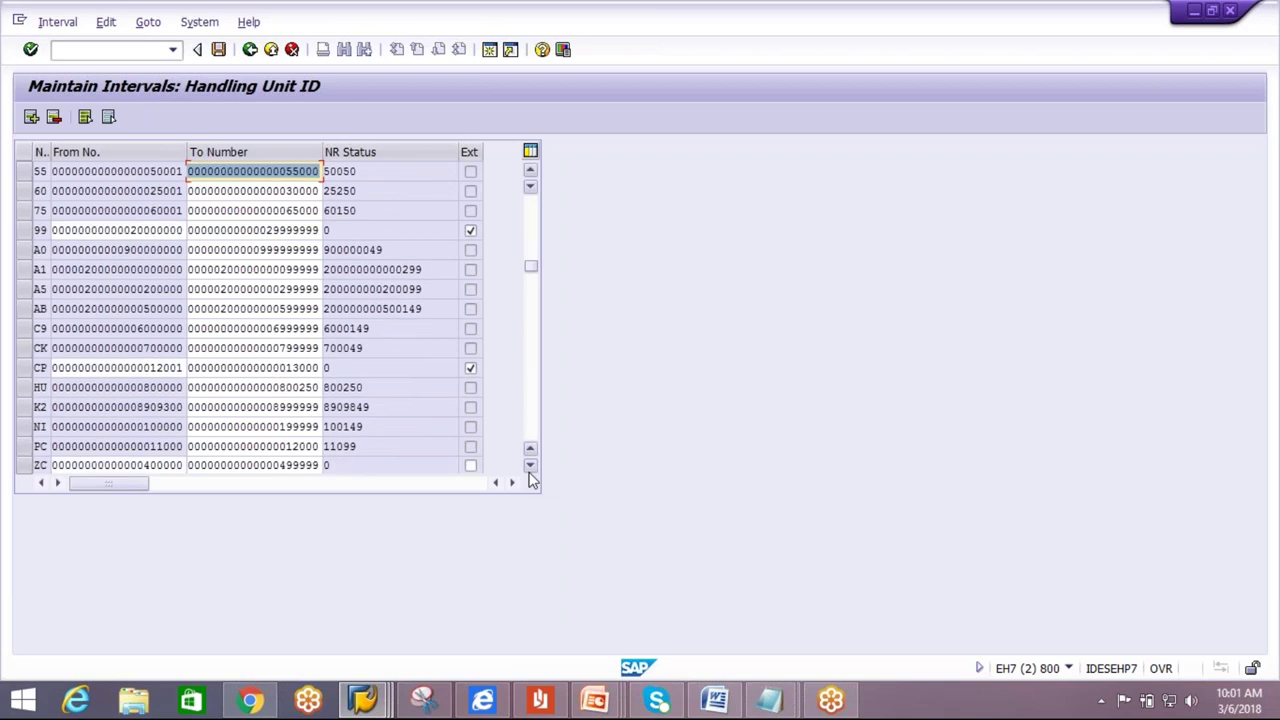
drag(287, 368, 325, 370)
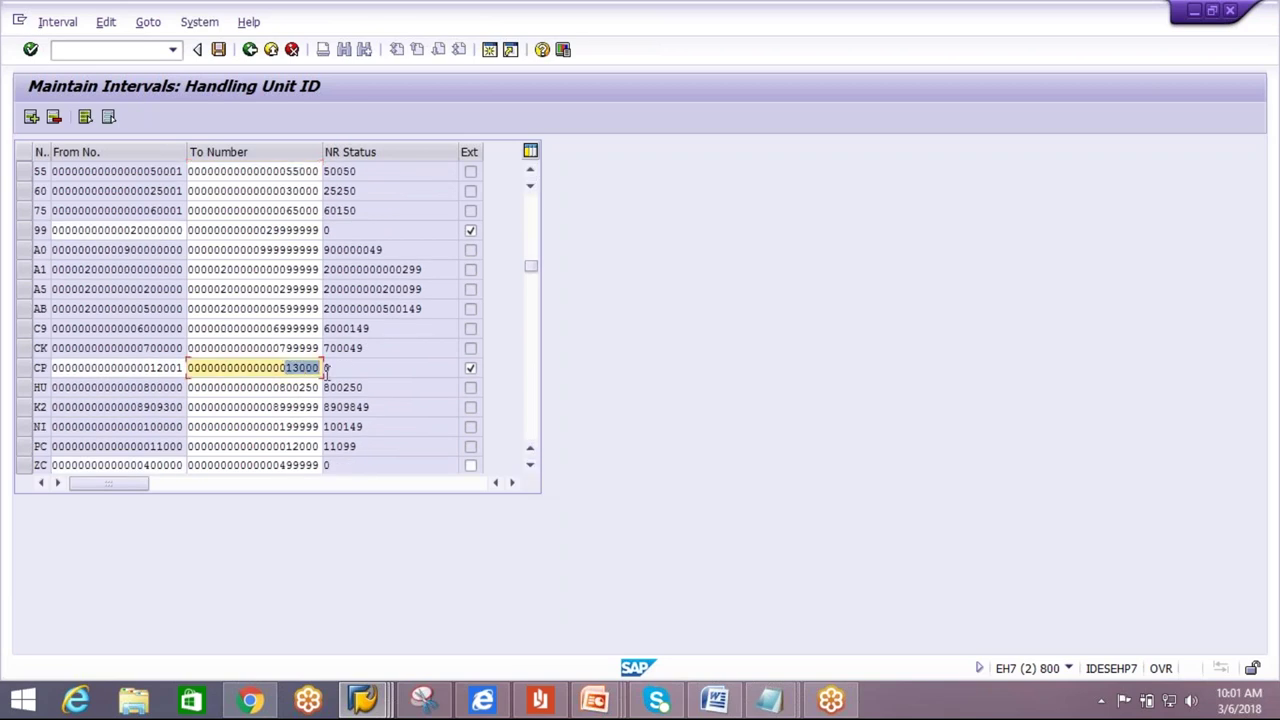
key(BackSpace)
text(15000)
Set the From No. of interval CP to 14000, save the intervals, and return to the range maintenance screen.
click(155, 368)
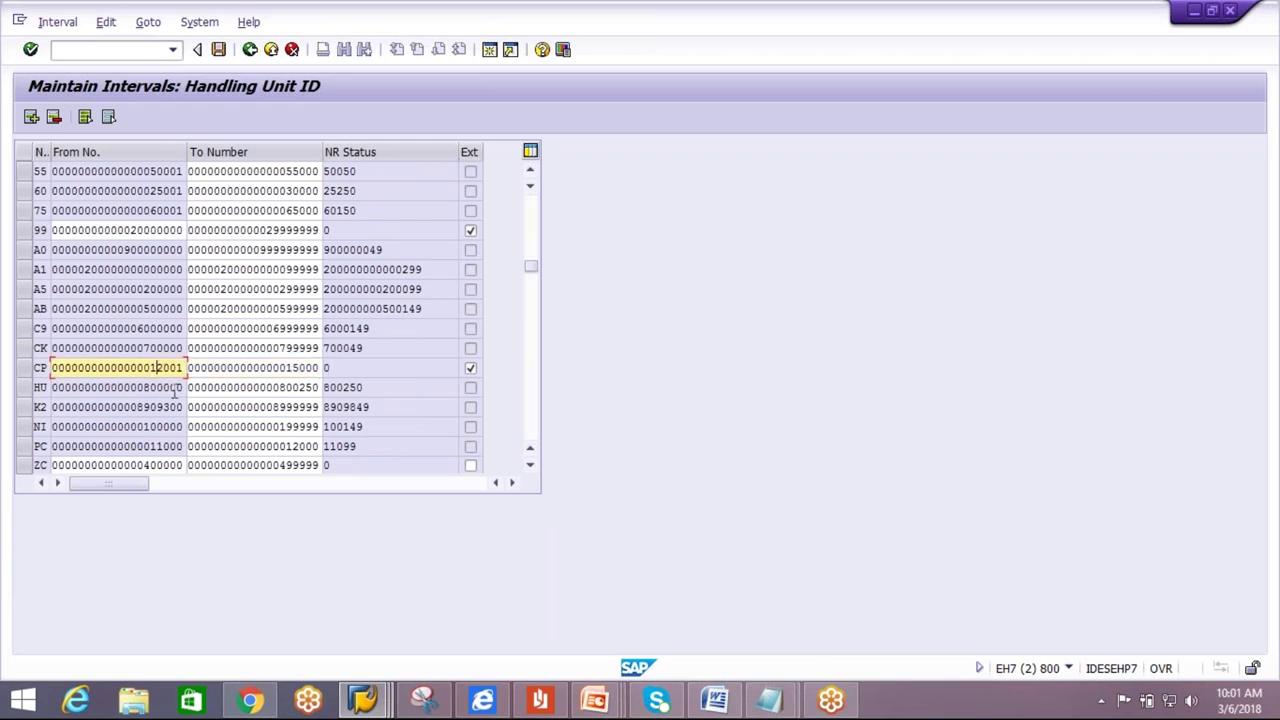
key(Delete)
key(Delete)
key(Delete)
key(Delete)
text(4000)
key(shift+Home)
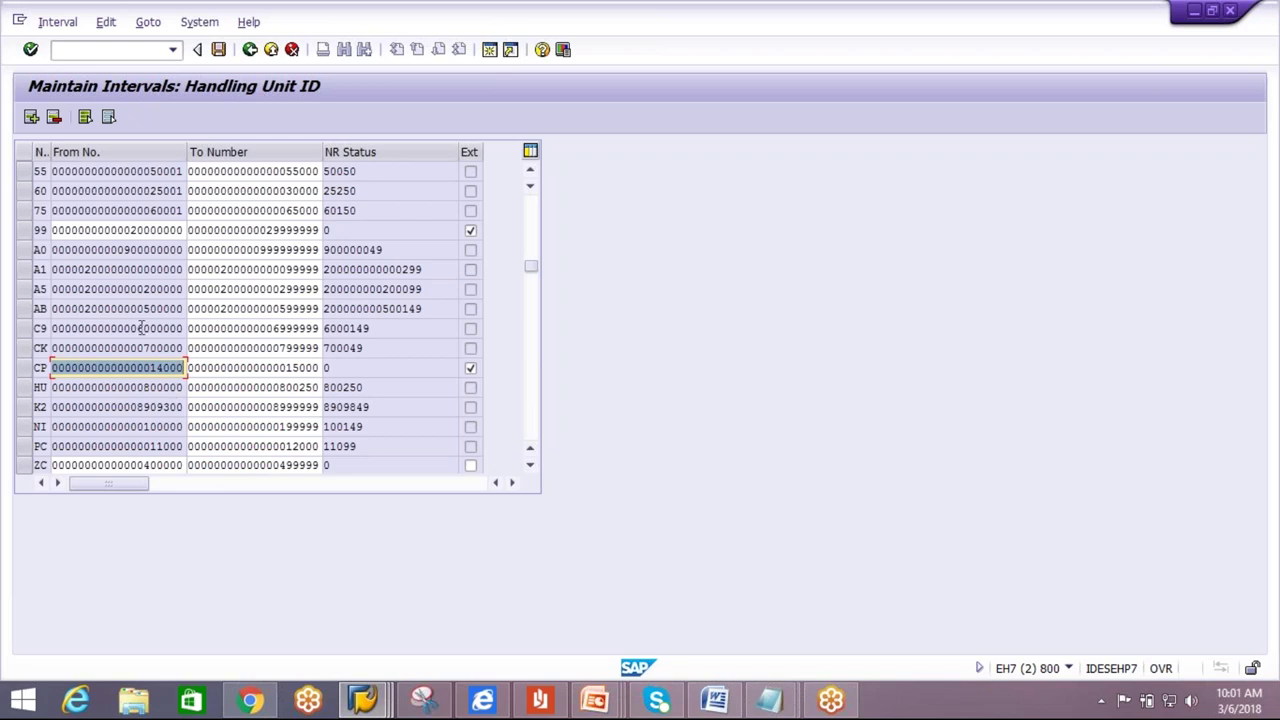
click(218, 49)
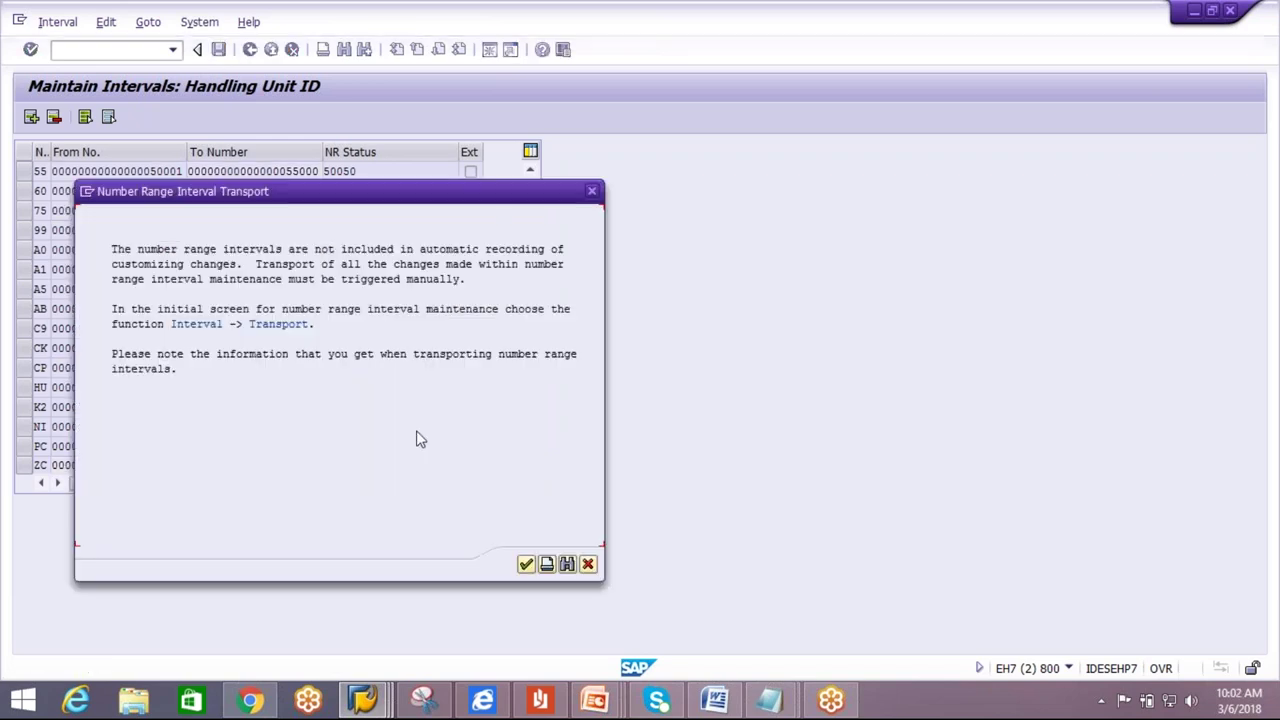
click(526, 564)
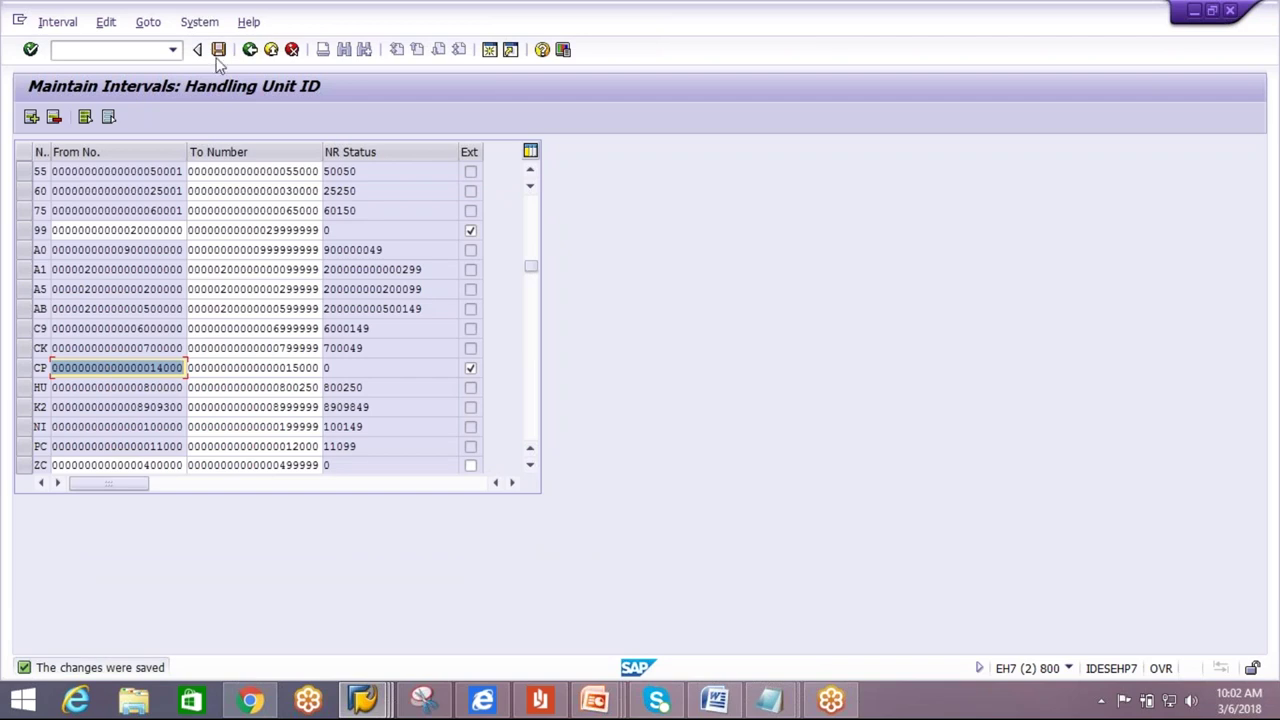
click(249, 54)
click(250, 55)
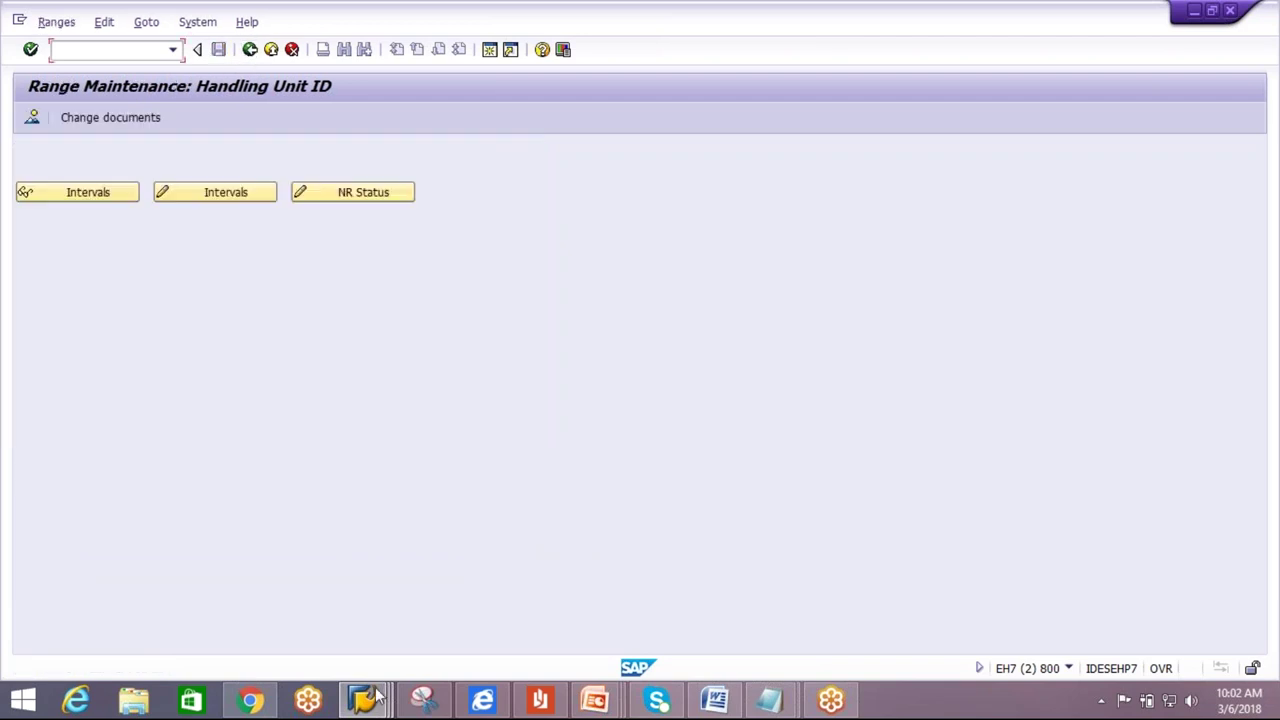
Switch to the EWM system, run SPRO in a SAP Easy Access session, and open the SAP Reference IMG.
mouse_move(362, 700)
click(737, 603)
click(493, 59)
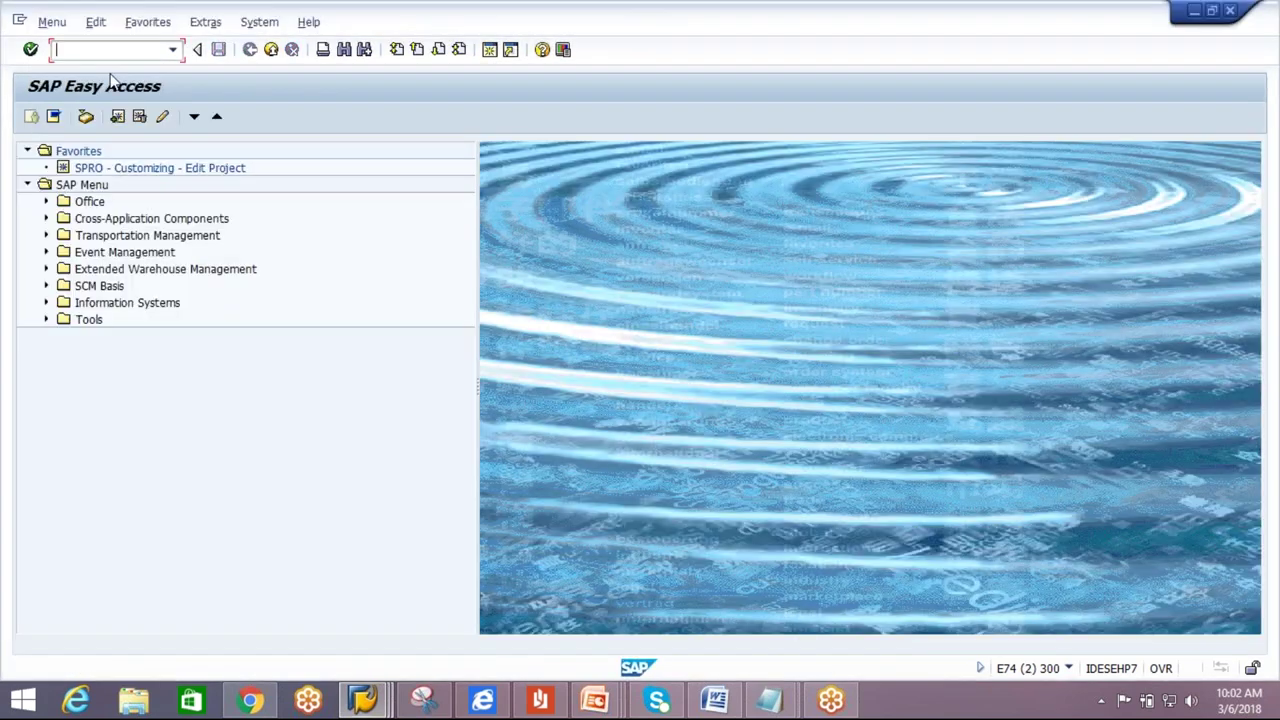
text(spro)
key(Return)
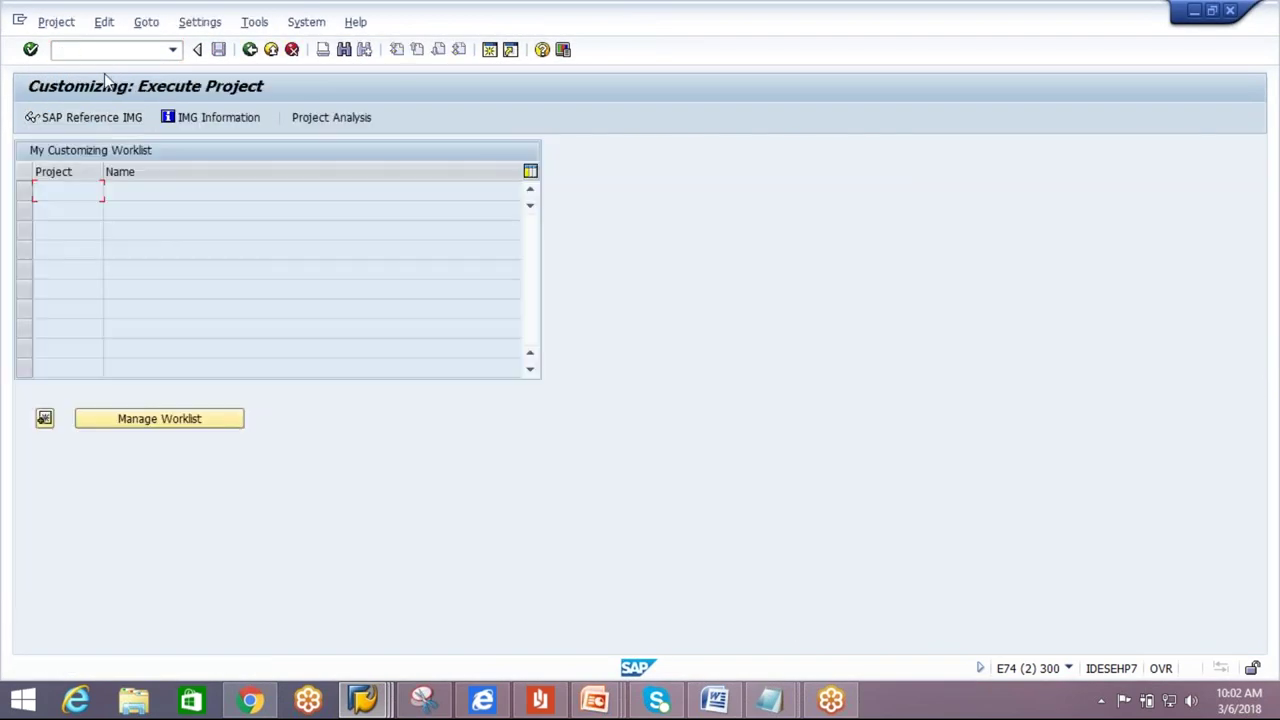
click(94, 119)
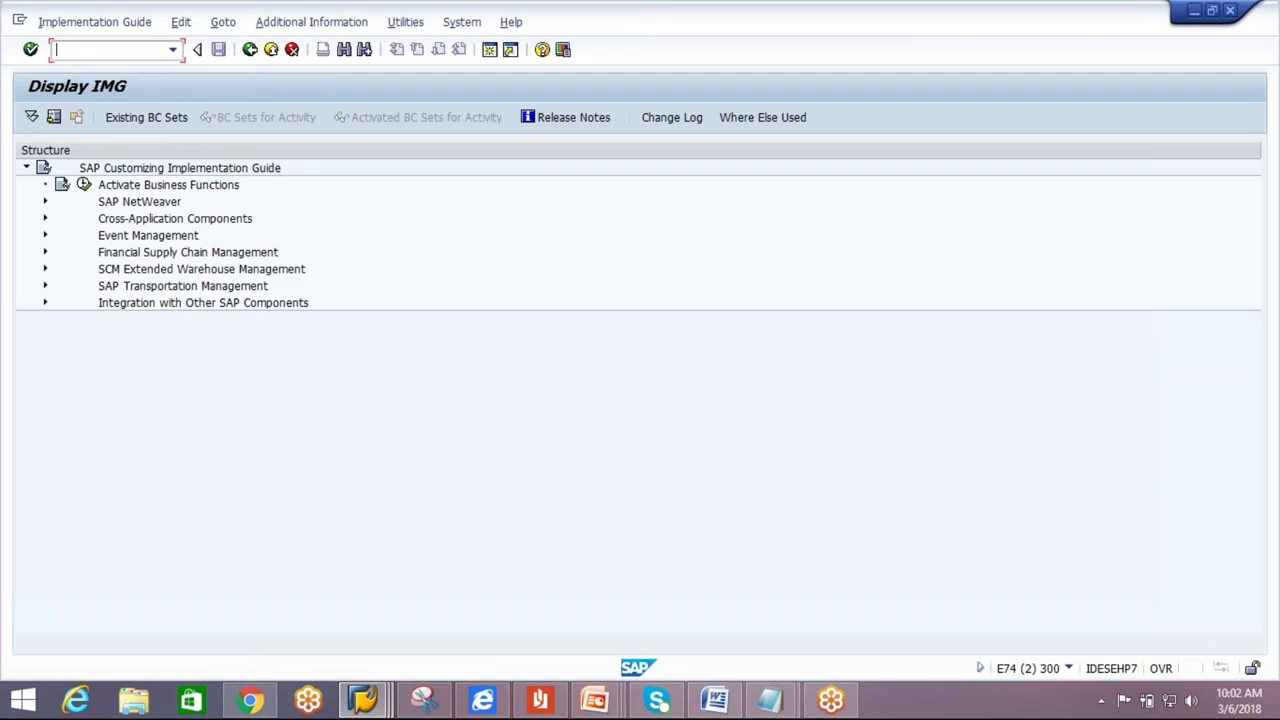
Open Define Number Range for HU Identification under EWM Cross-Process Settings, Handling Units, External Identification, and choose warehouse AIPL.
click(44, 270)
click(63, 286)
click(83, 370)
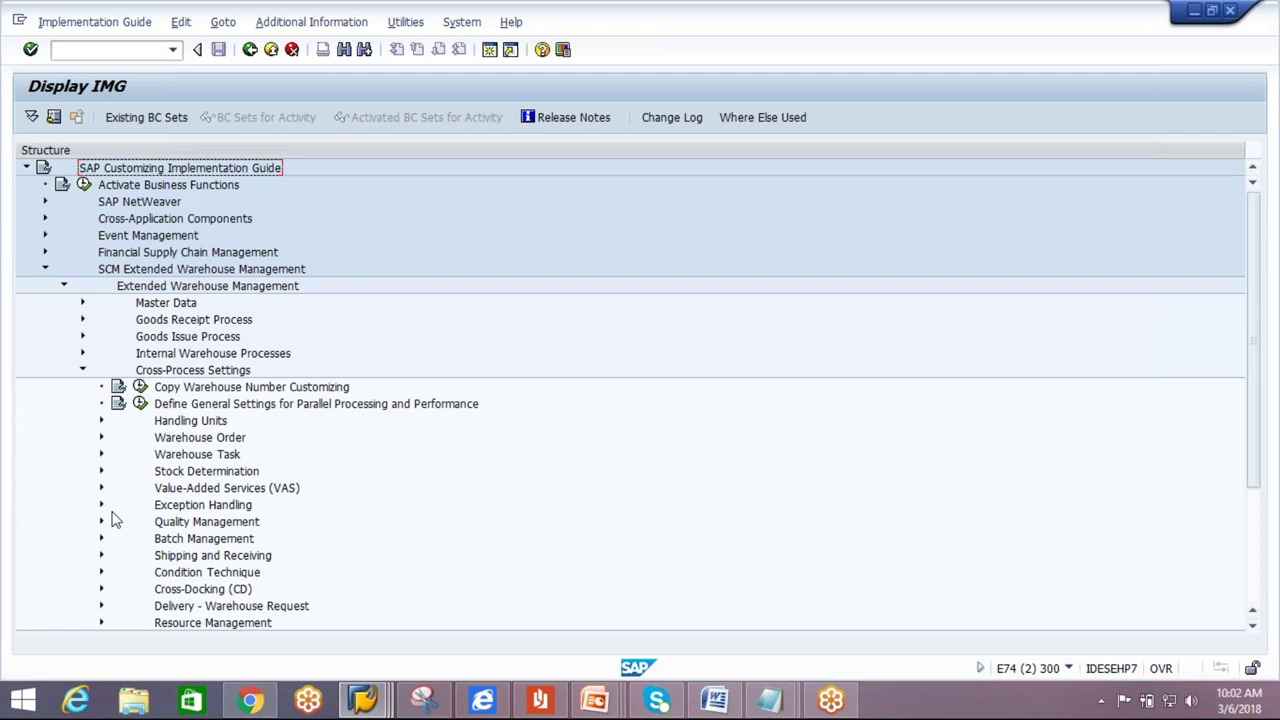
click(101, 420)
click(120, 454)
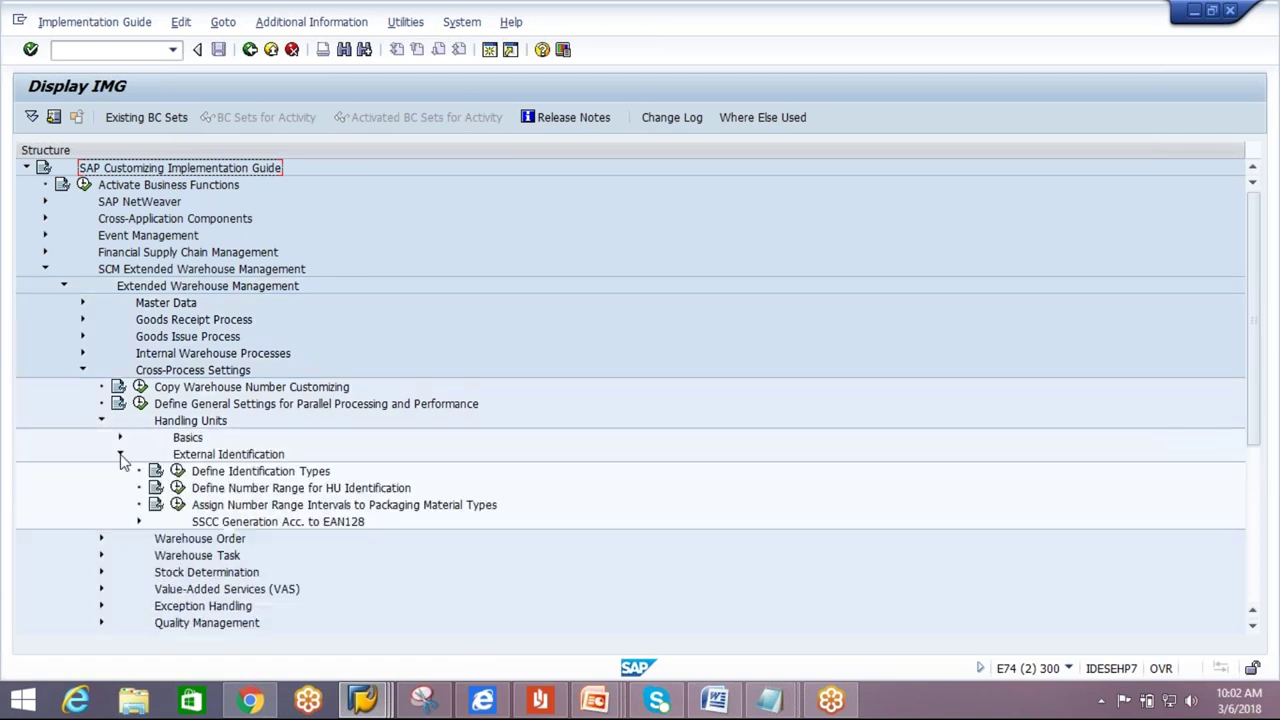
click(177, 490)
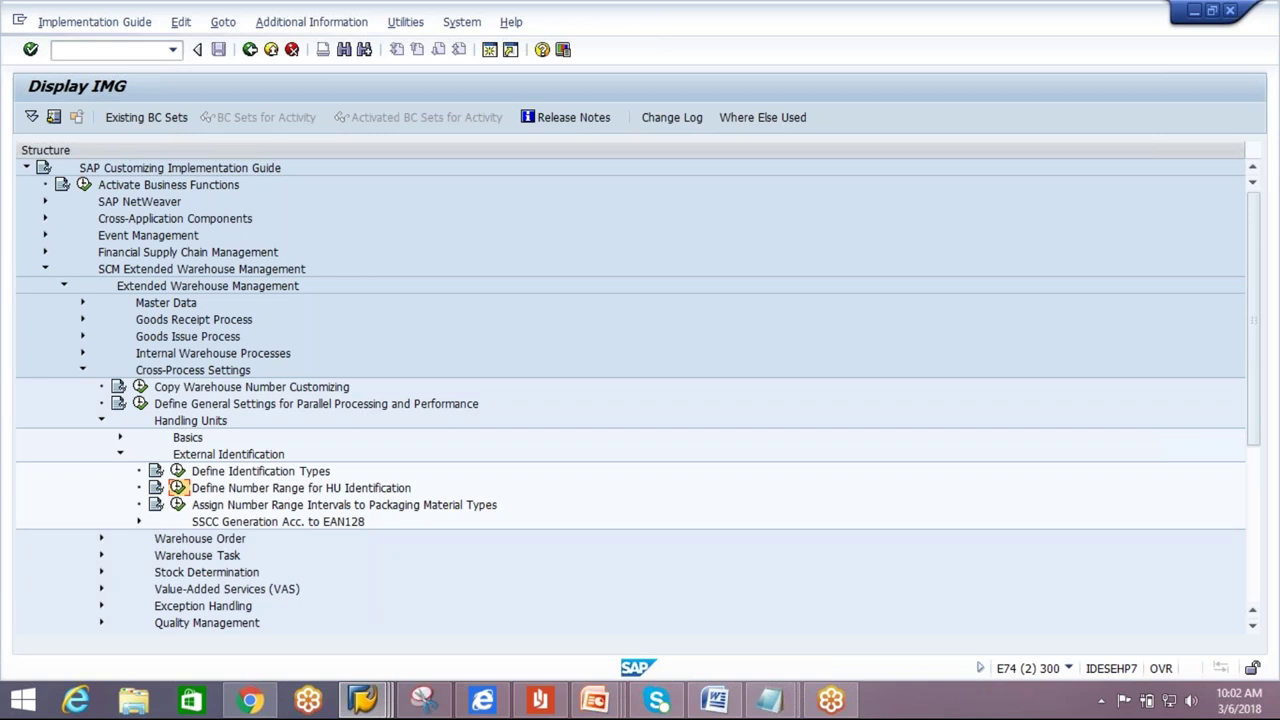
key(BackSpace)
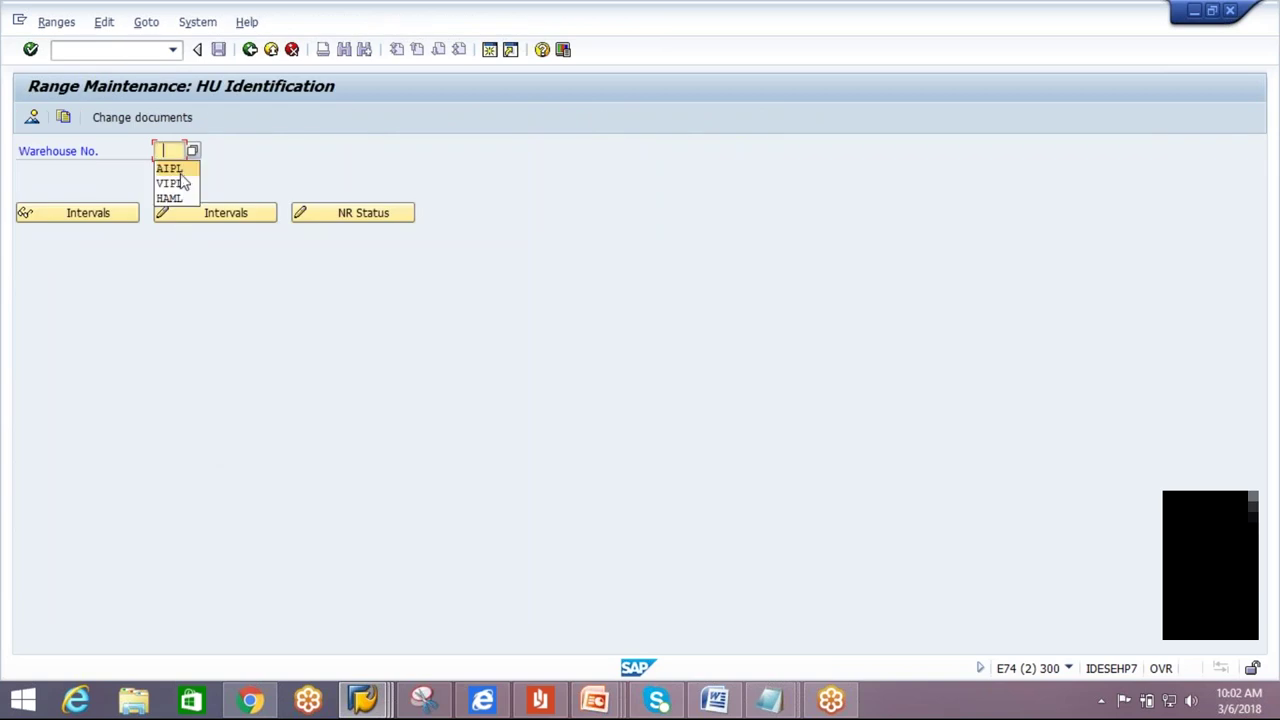
Open the HU identification intervals of warehouse AIPL for editing, try to delete interval CP, and return to range maintenance.
click(191, 214)
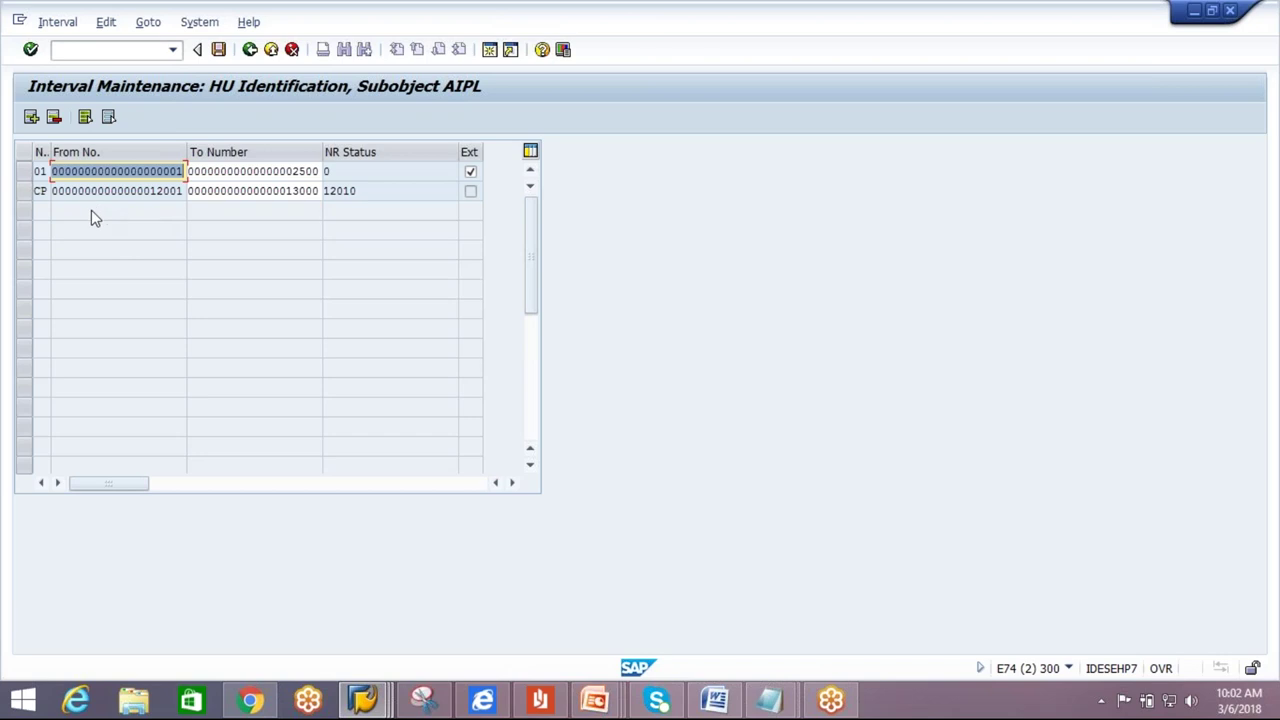
click(28, 196)
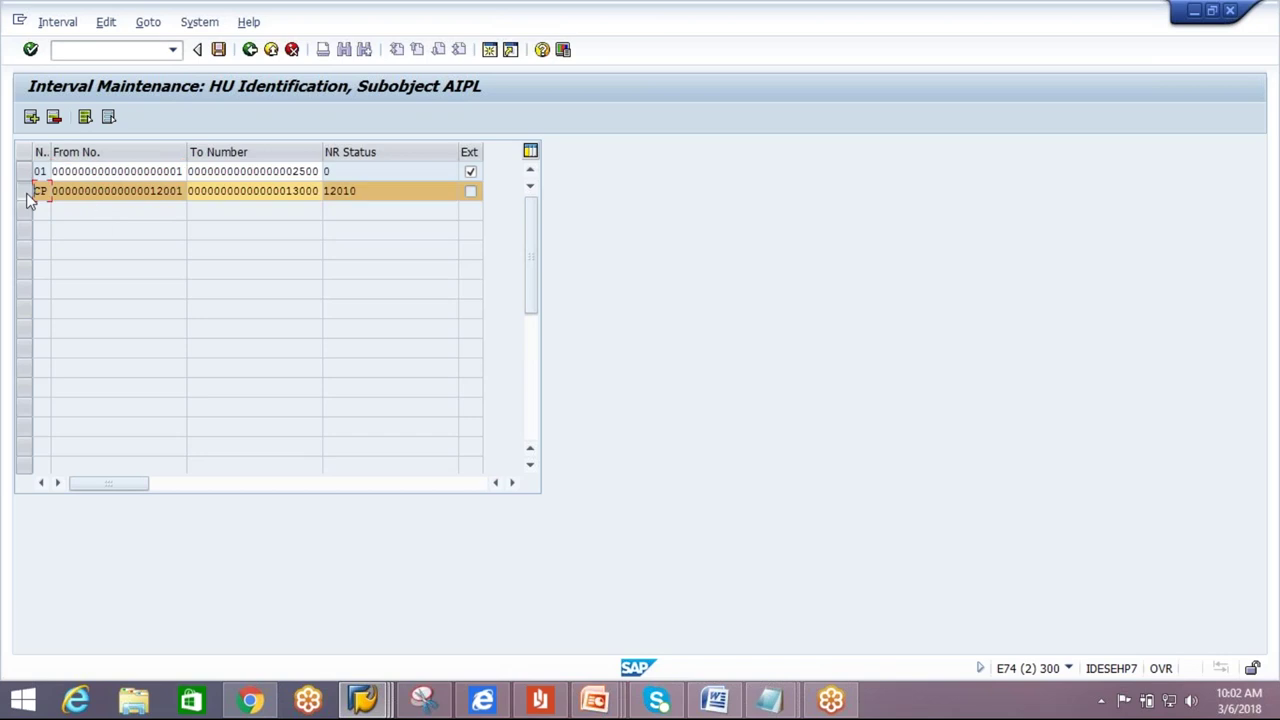
click(55, 118)
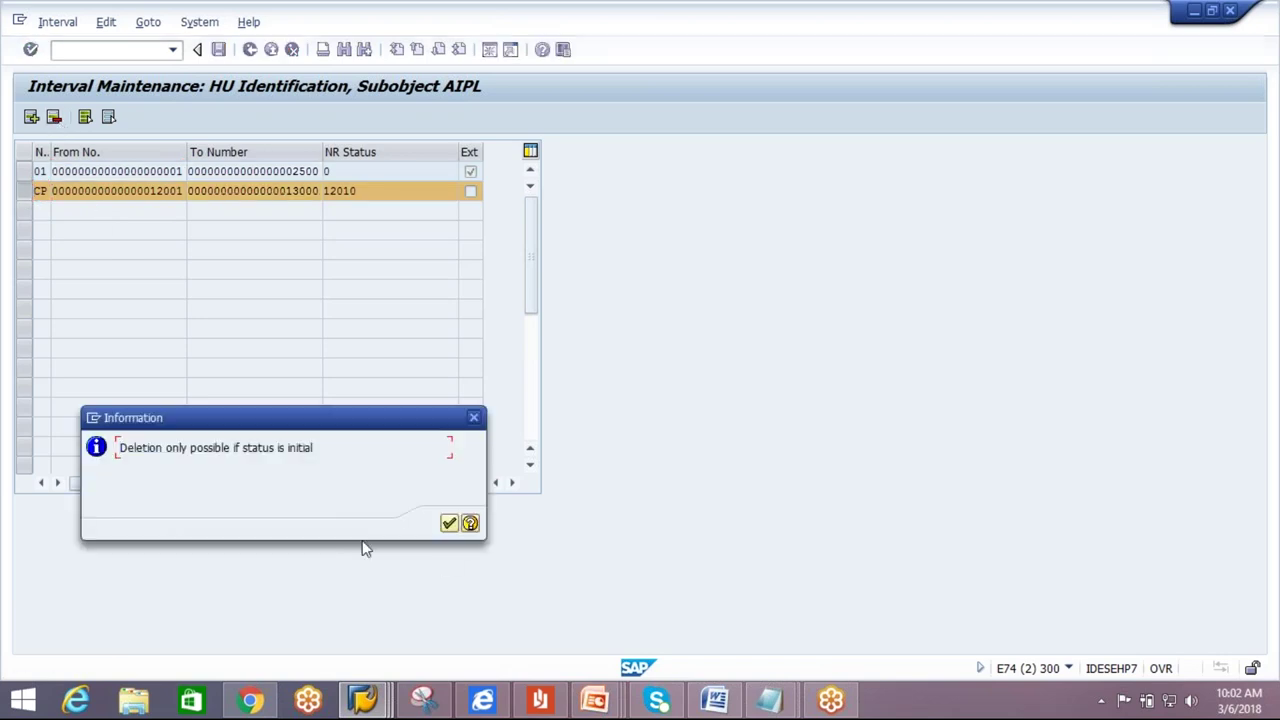
click(451, 523)
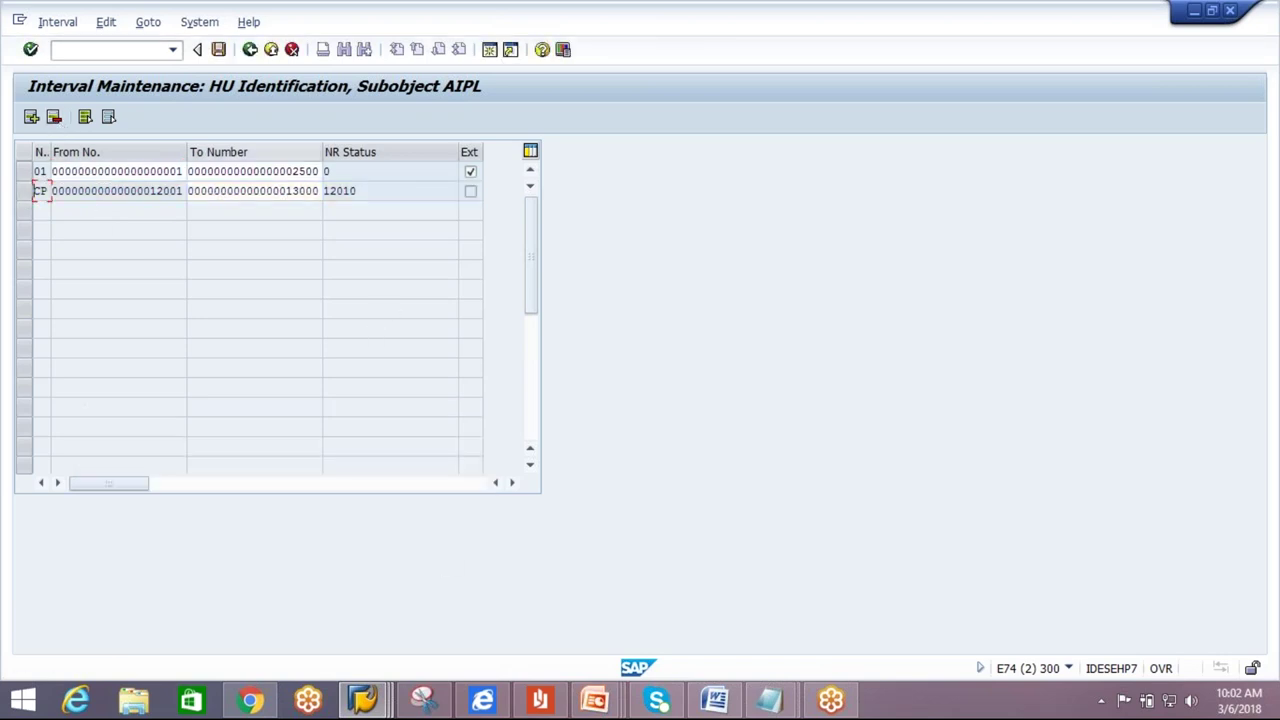
click(250, 50)
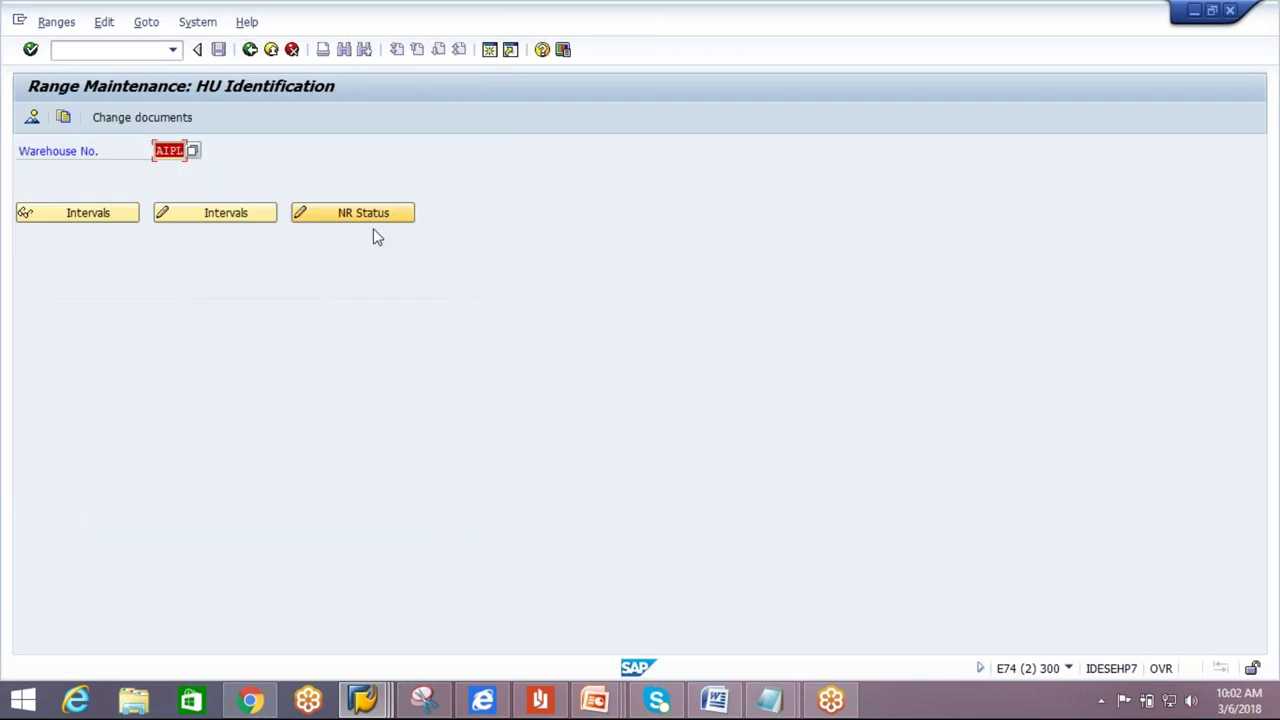
Clear the NR Status of interval CP for warehouse AIPL, save the change, and return to range maintenance.
click(365, 218)
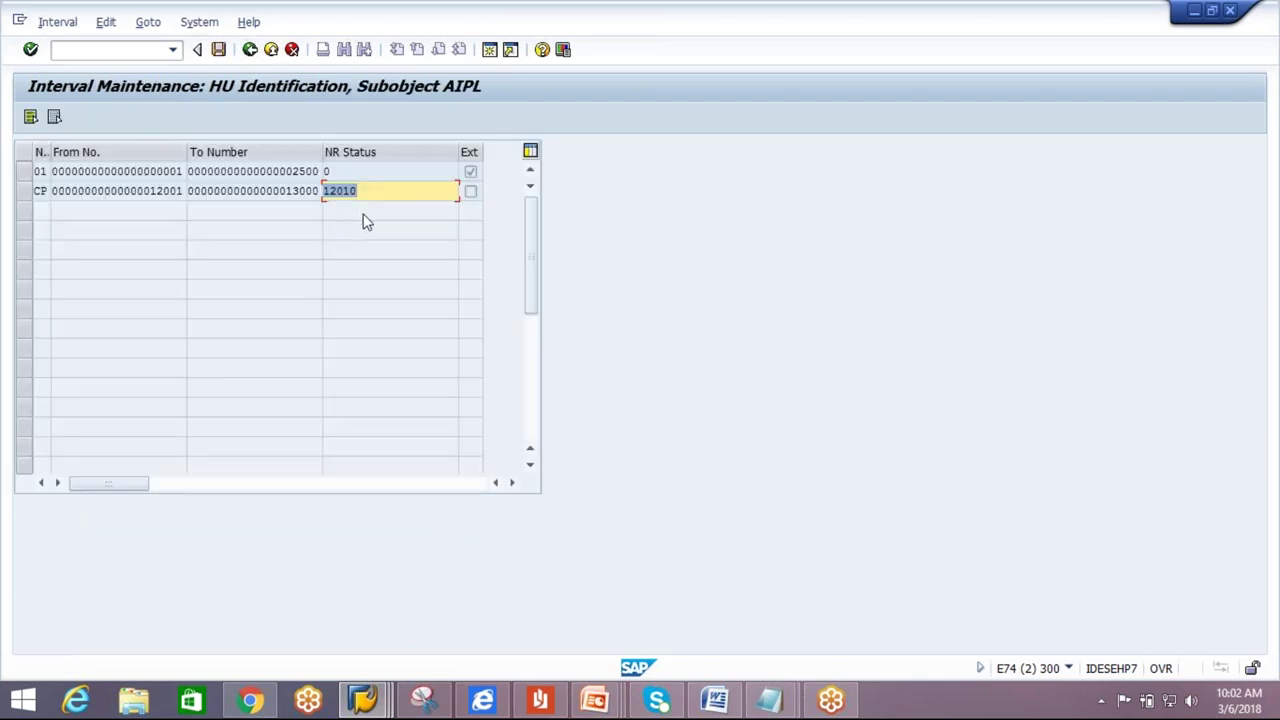
key(Delete)
click(218, 49)
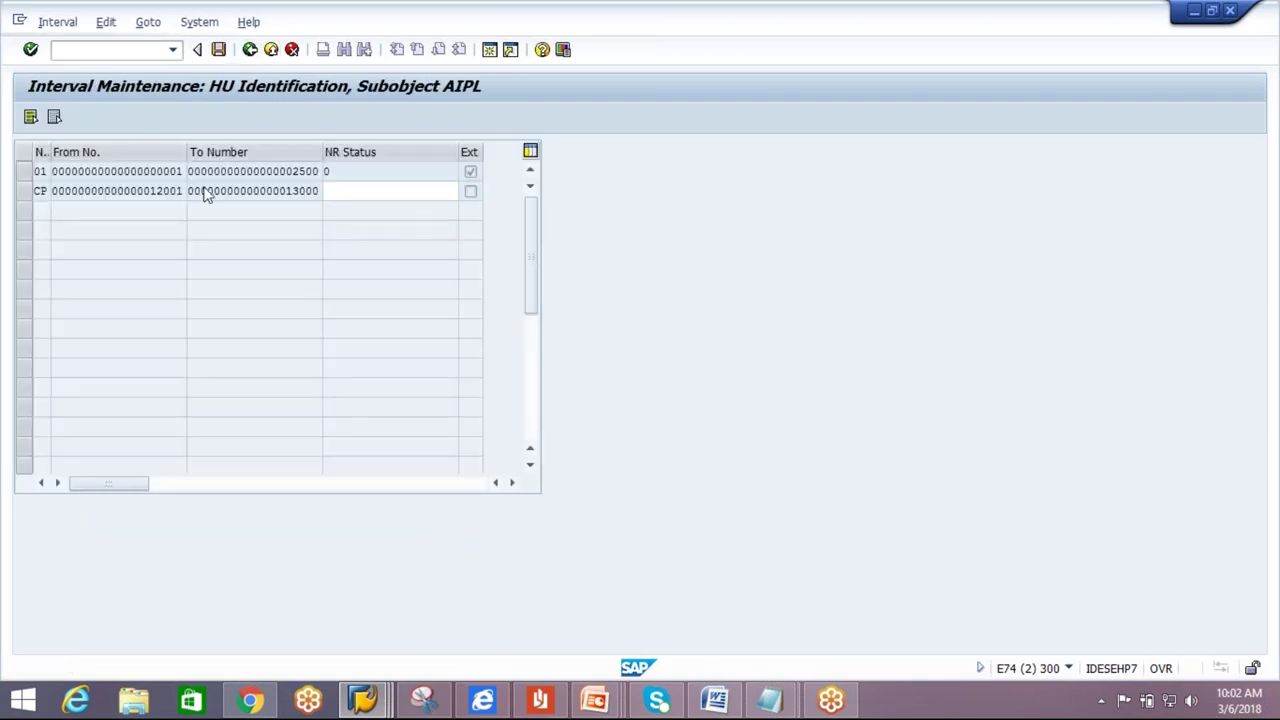
click(449, 543)
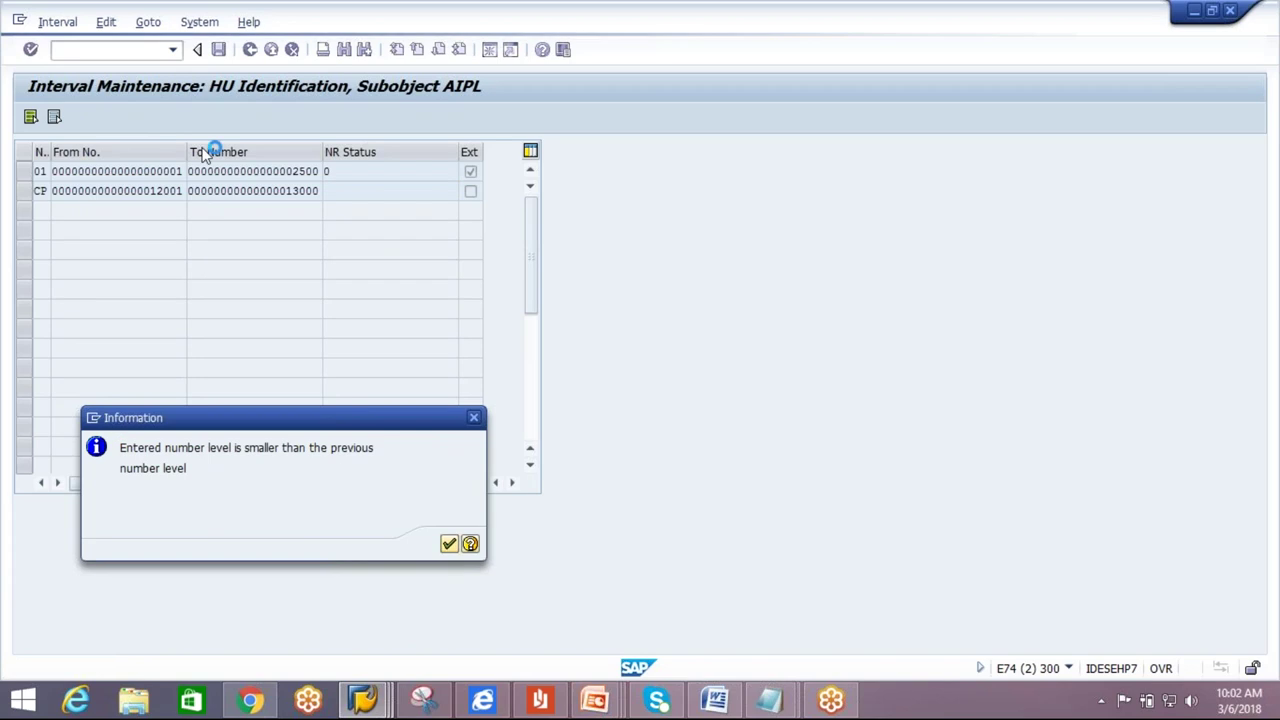
click(262, 365)
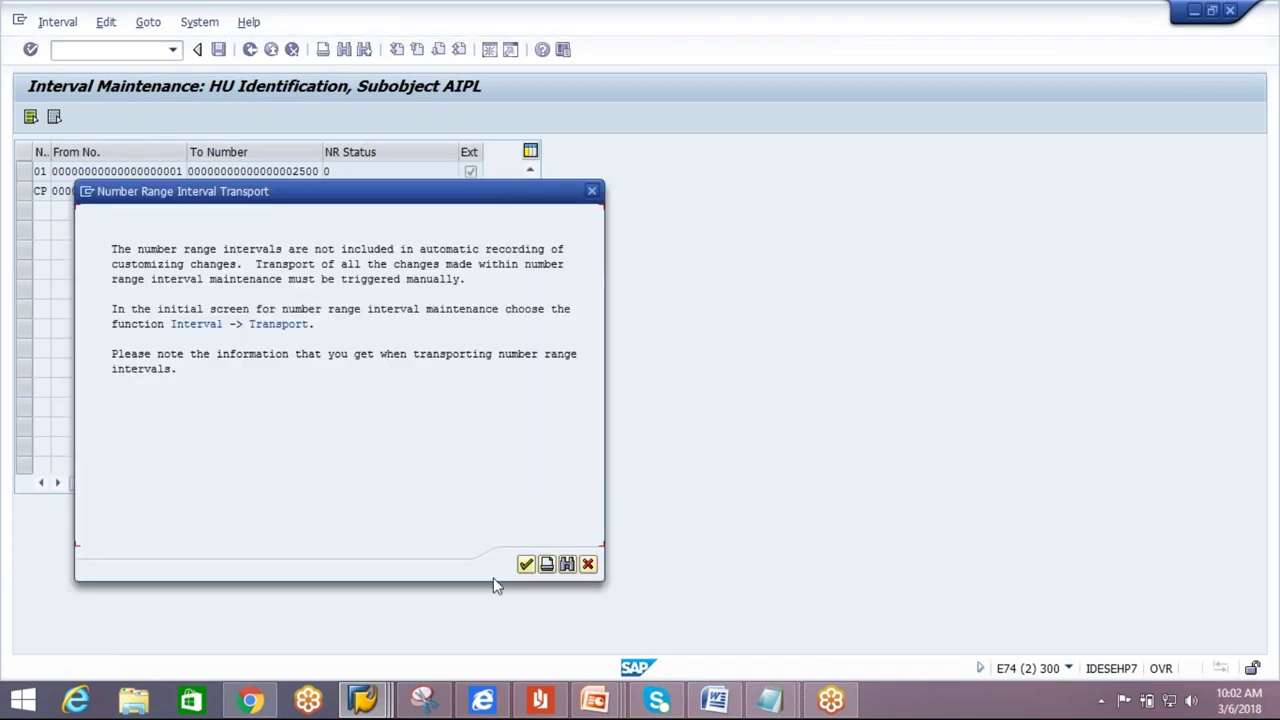
click(526, 564)
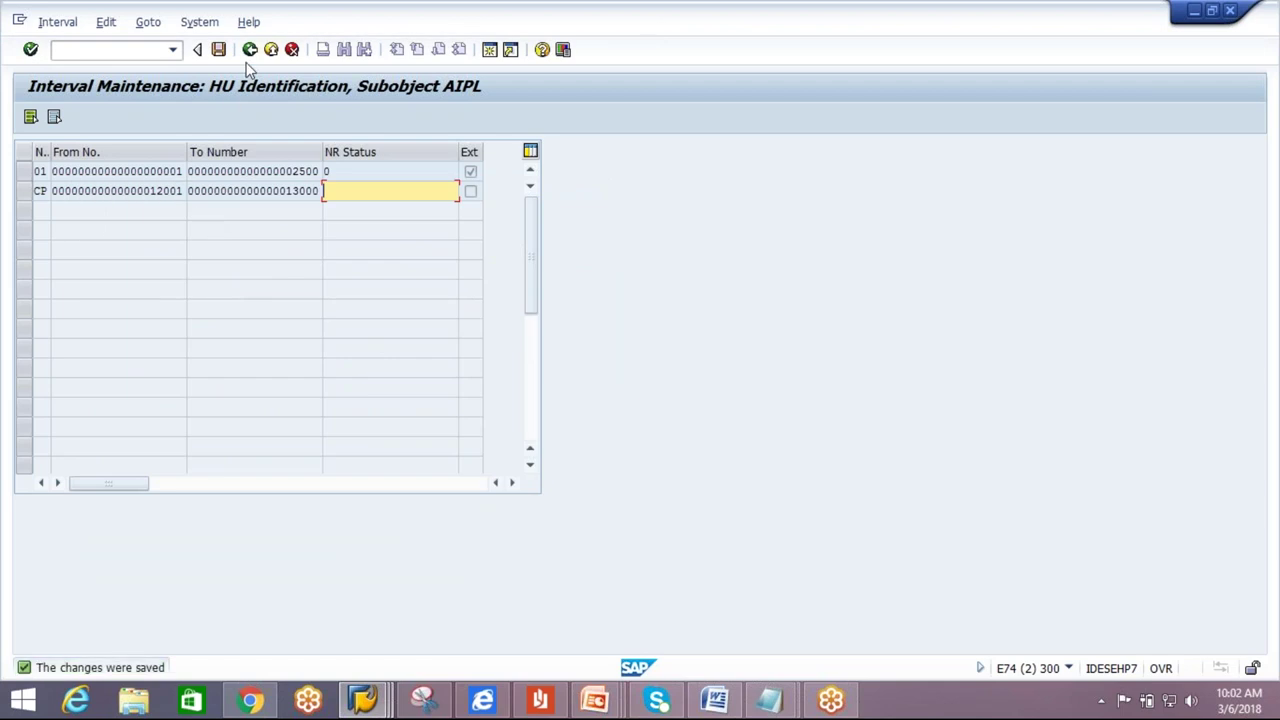
click(250, 50)
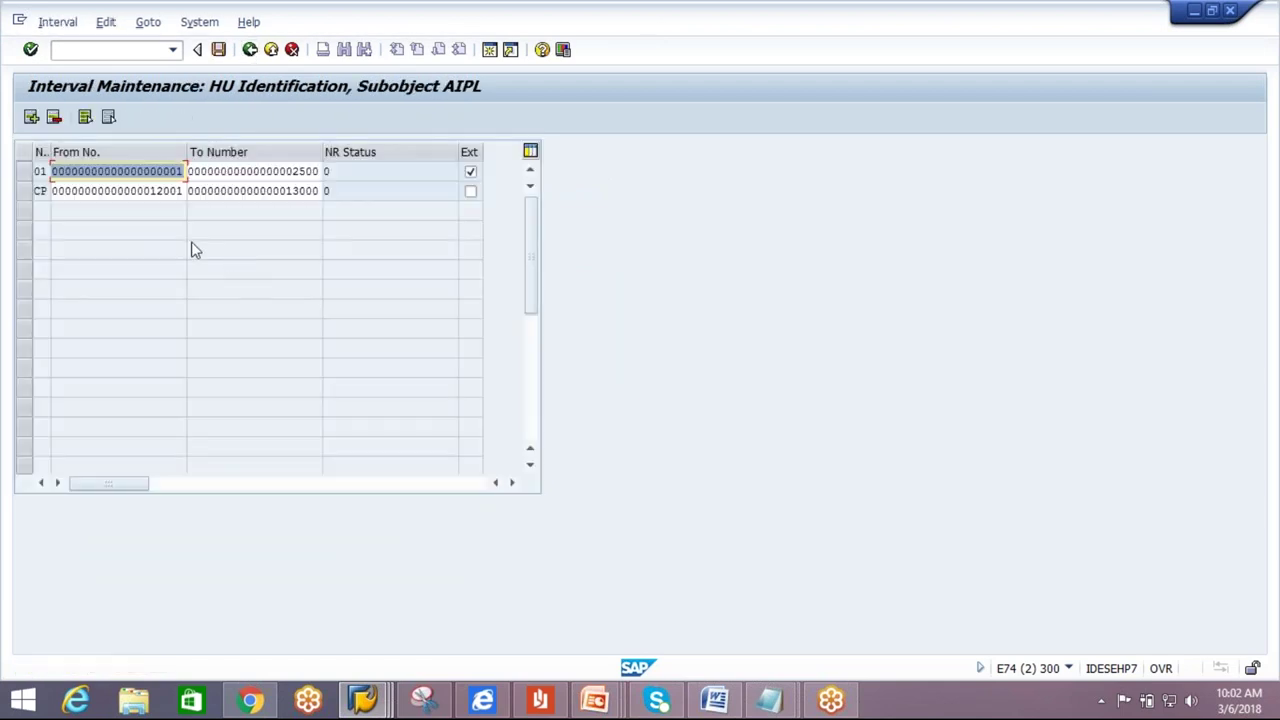
In the editable HU identification intervals, set interval CP's From No. to 14000 and To Number to 15000.
drag(155, 192, 198, 194)
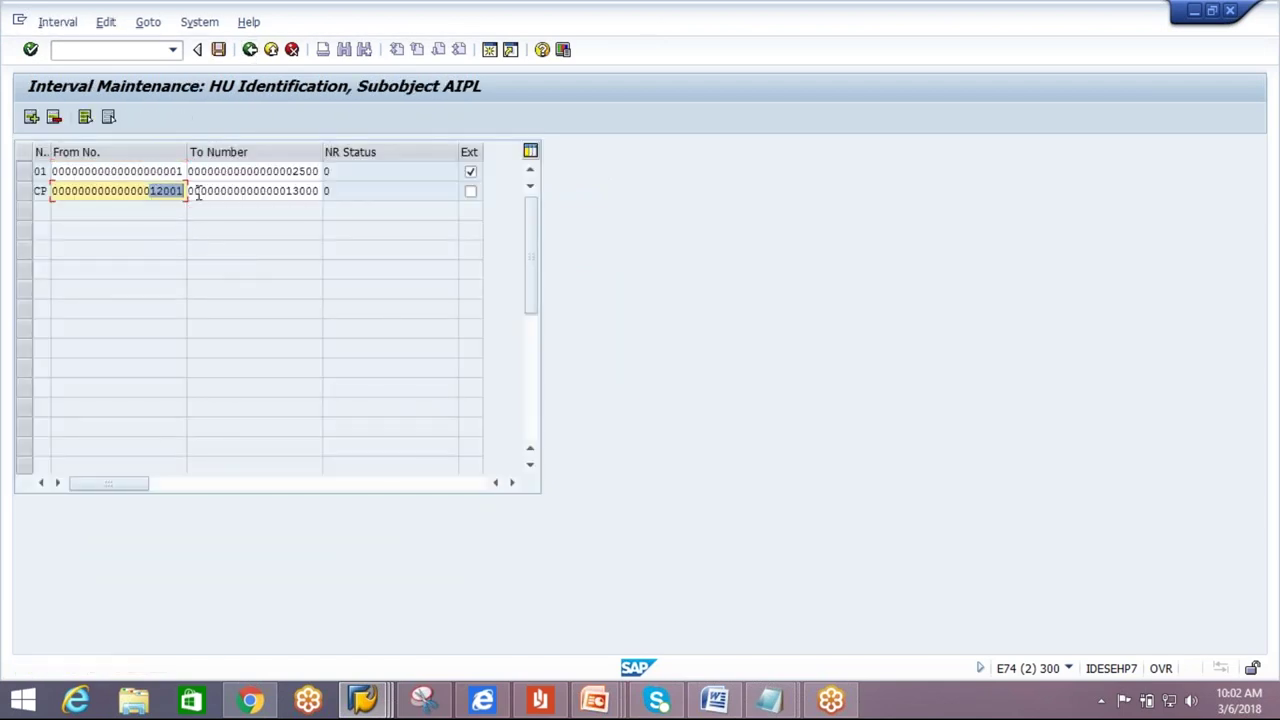
text(14)
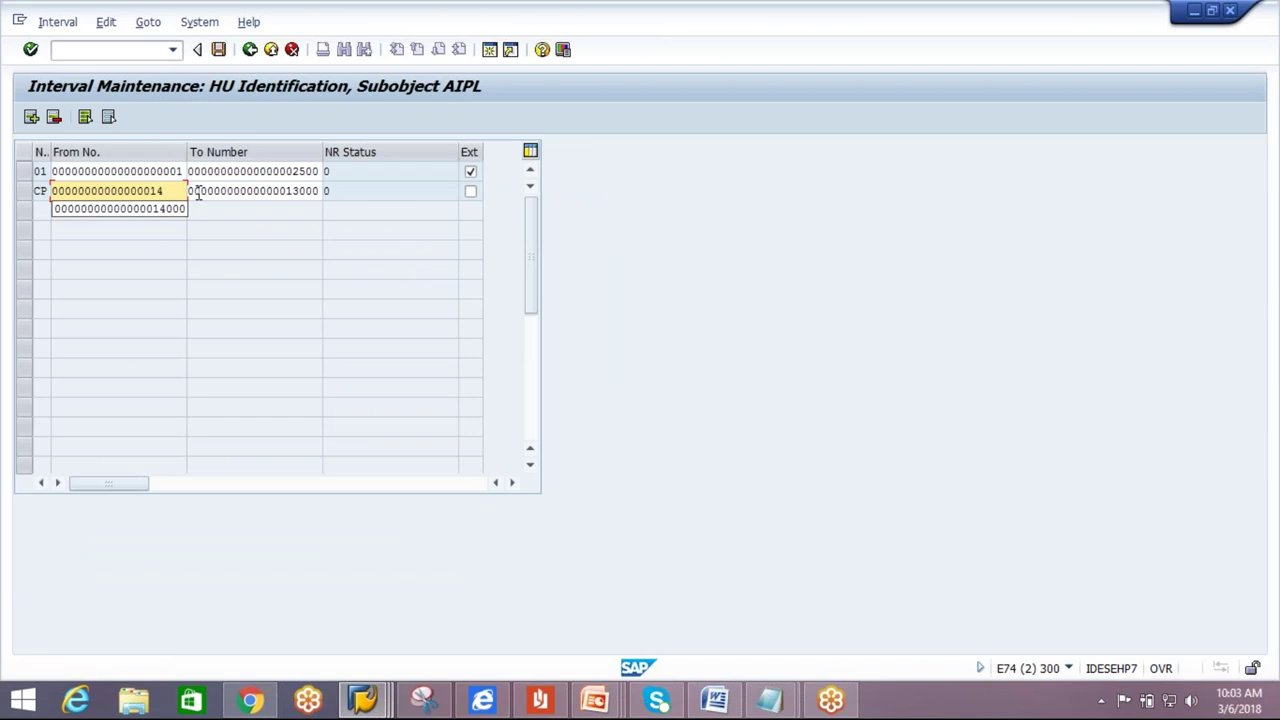
click(183, 210)
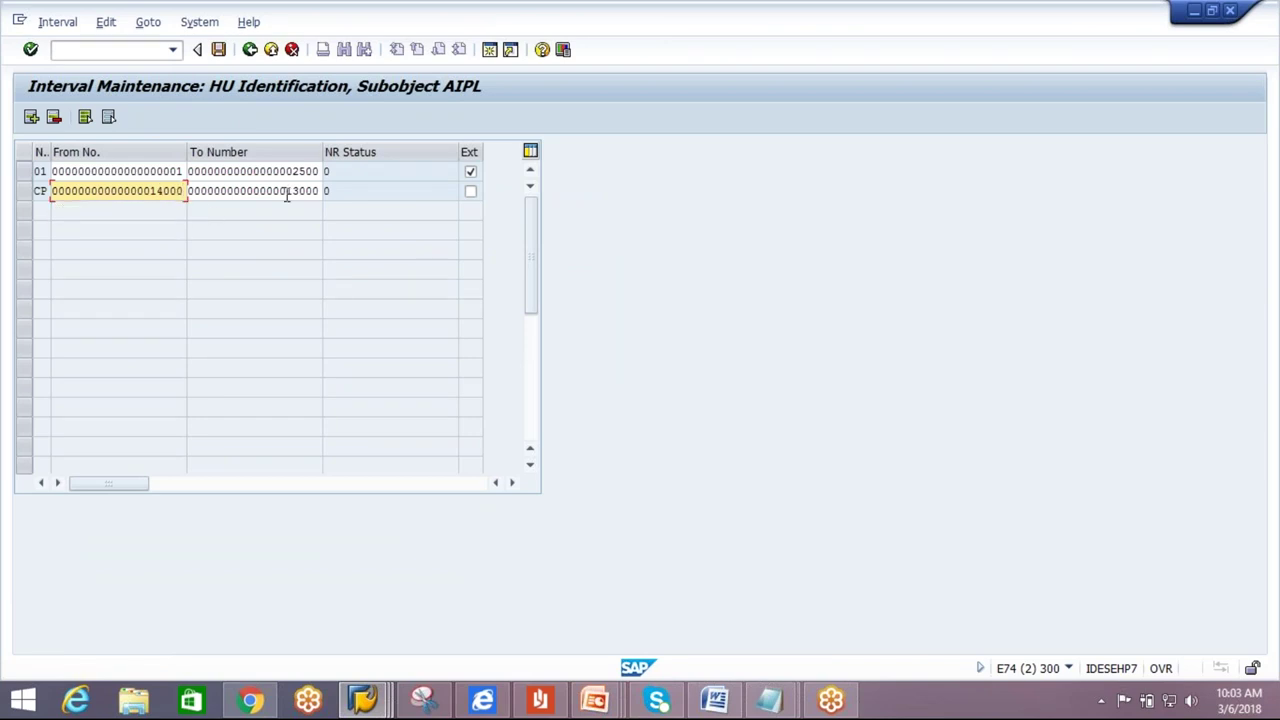
drag(288, 190, 330, 194)
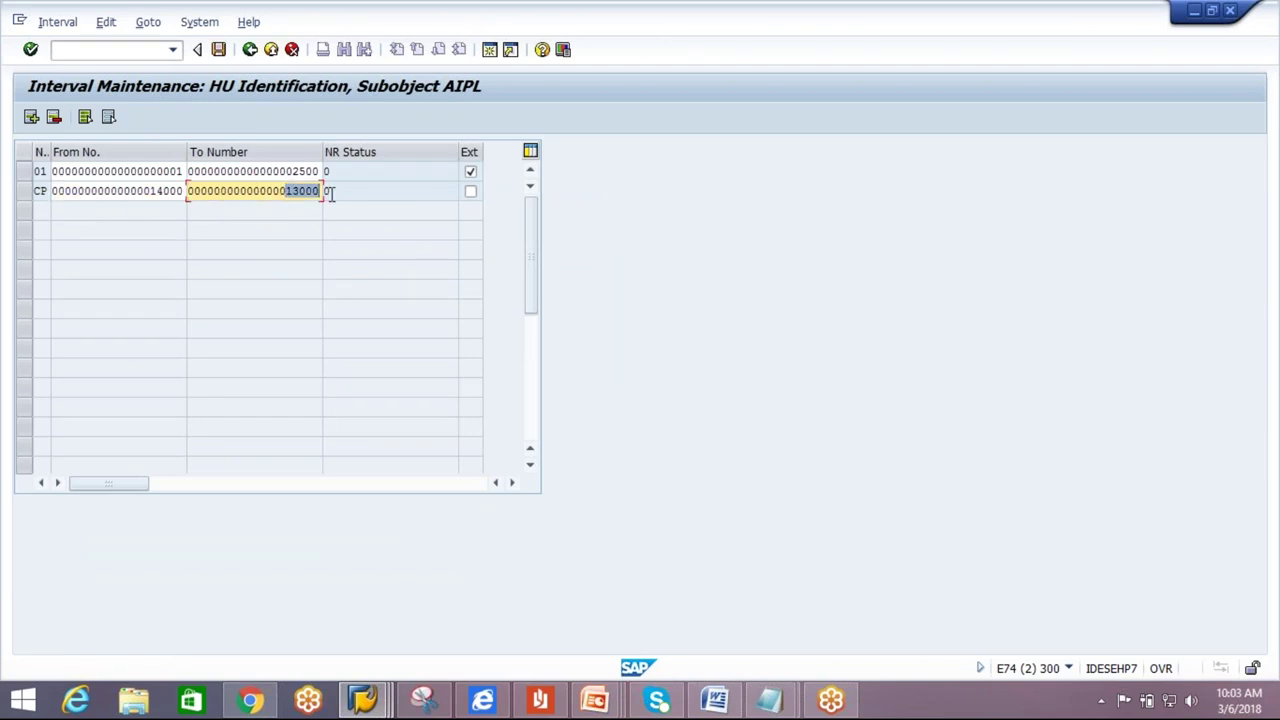
text(15)
click(307, 212)
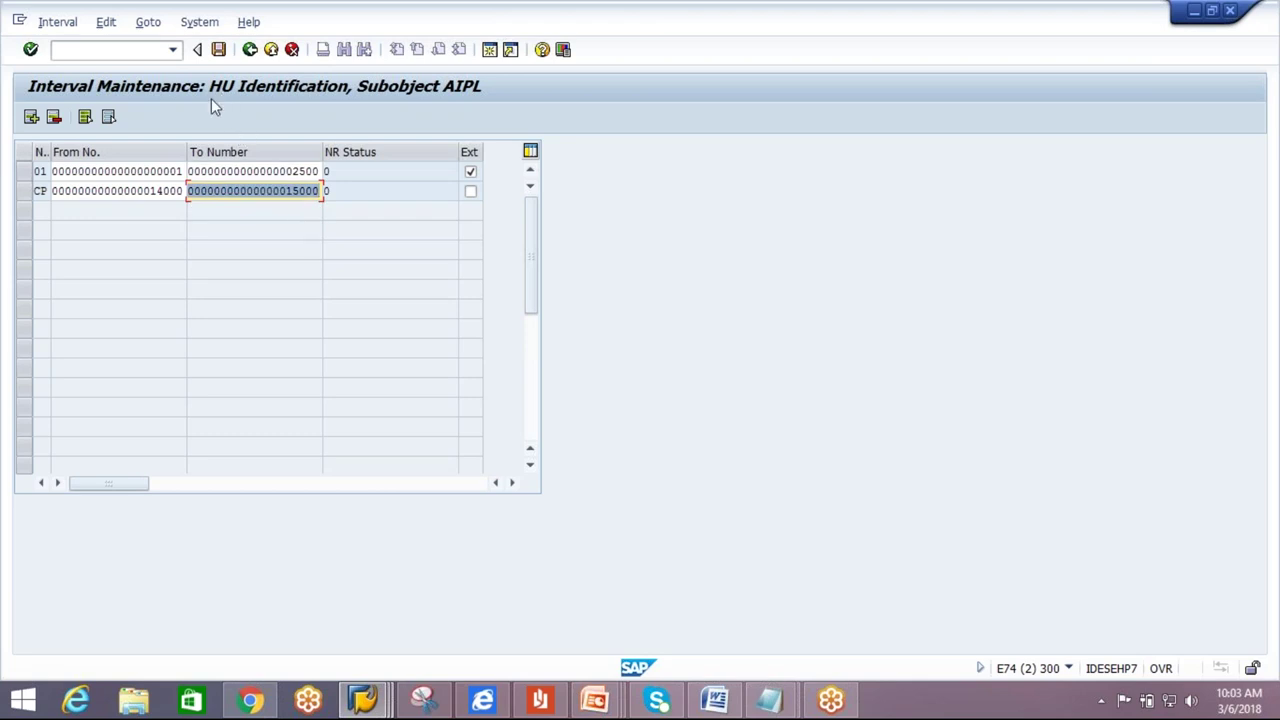
Save the HU identification intervals and return to the IMG structure.
click(219, 50)
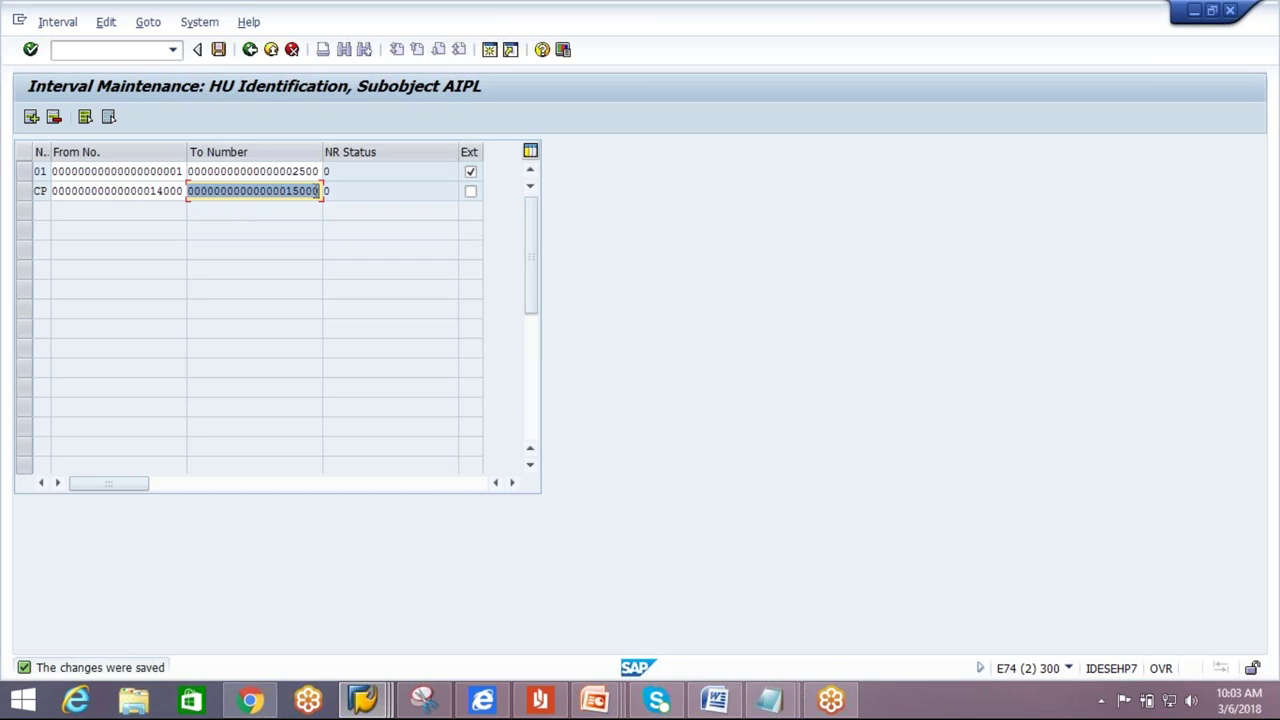
click(219, 50)
click(250, 52)
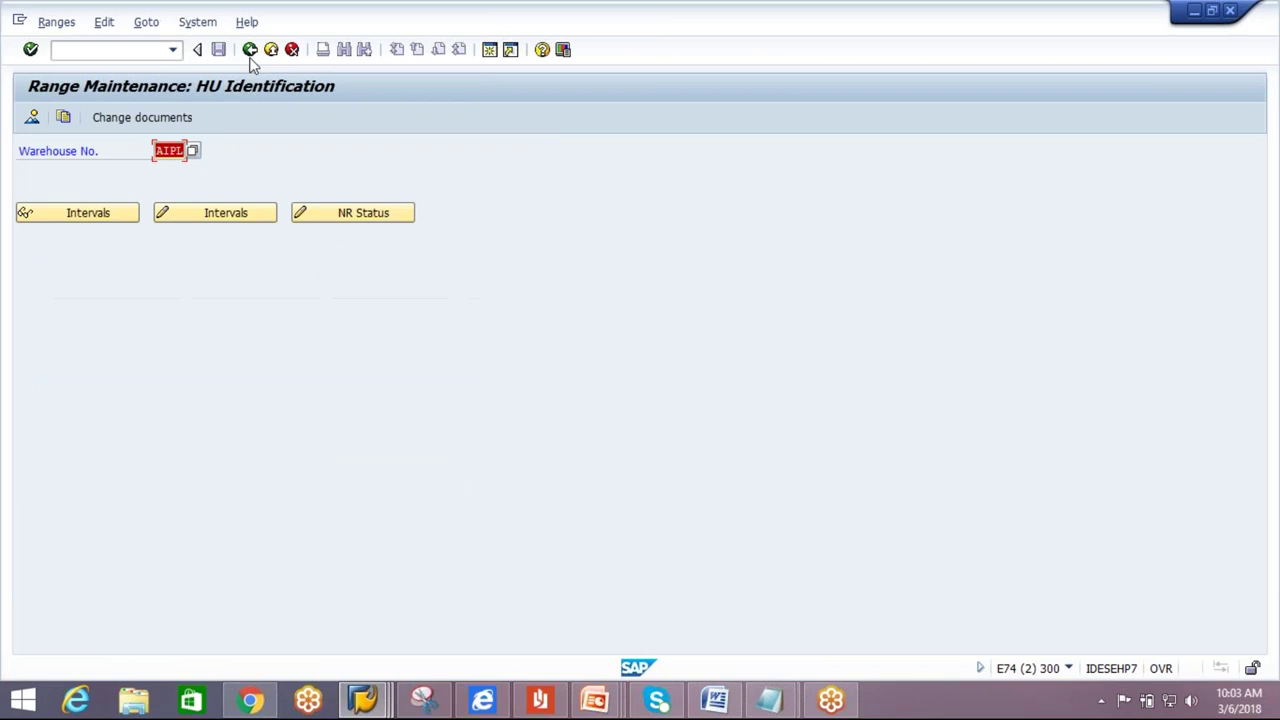
click(250, 52)
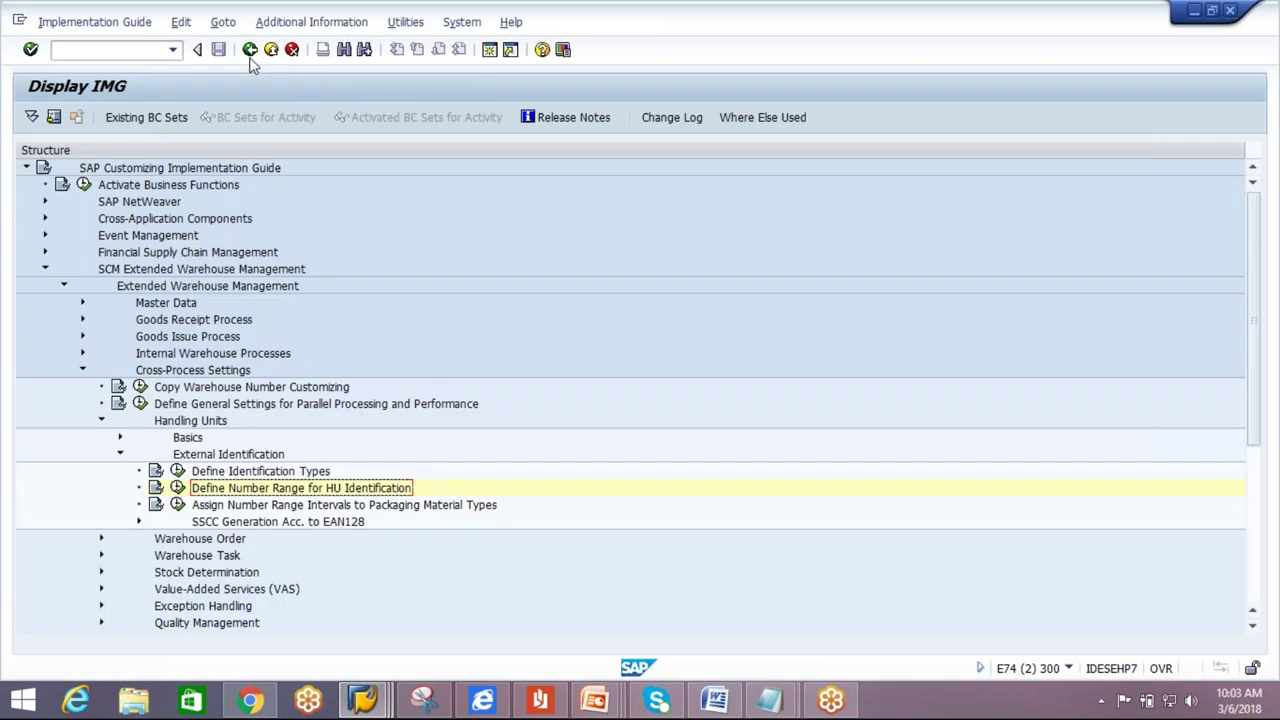
Switch to the ERP session, leave the document flow, and run transaction VL31N to create an inbound delivery.
click(362, 695)
click(345, 615)
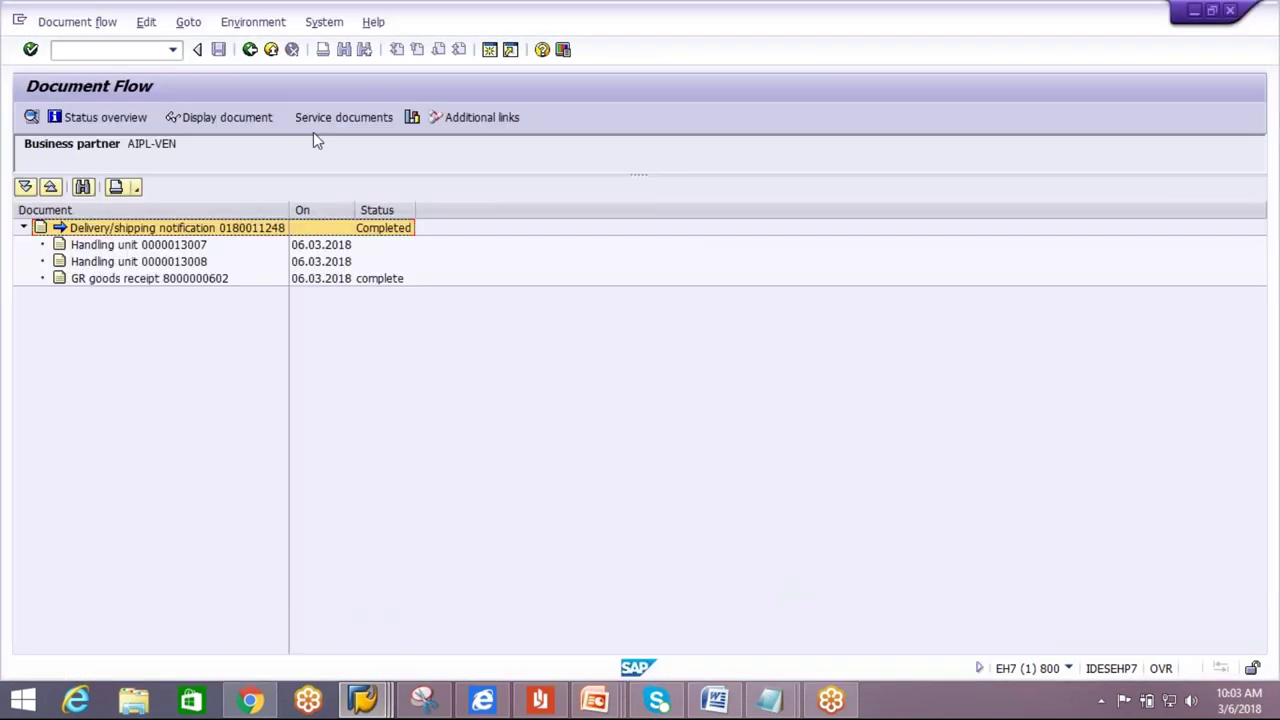
click(250, 50)
click(250, 50)
click(250, 50)
text(vl31n)
key(Return)
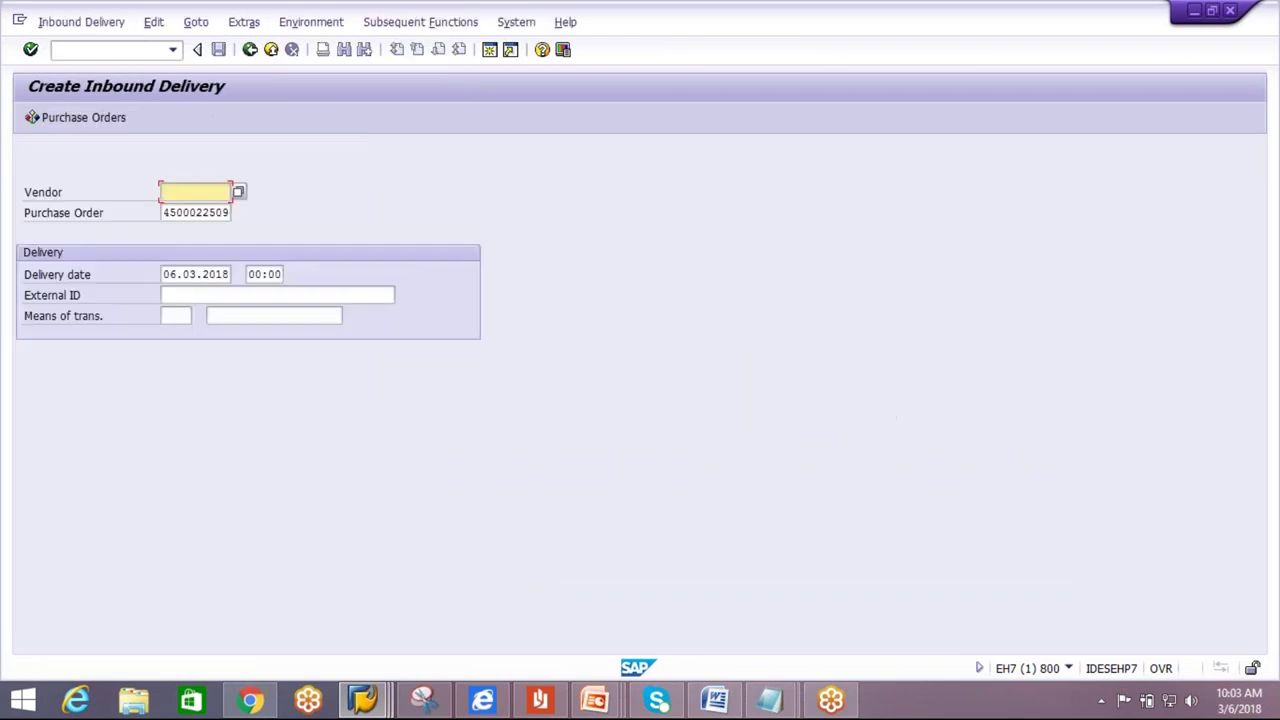
Enter the purchase order number with suffix -05 as the External ID and continue to the shipping notification overview.
click(170, 295)
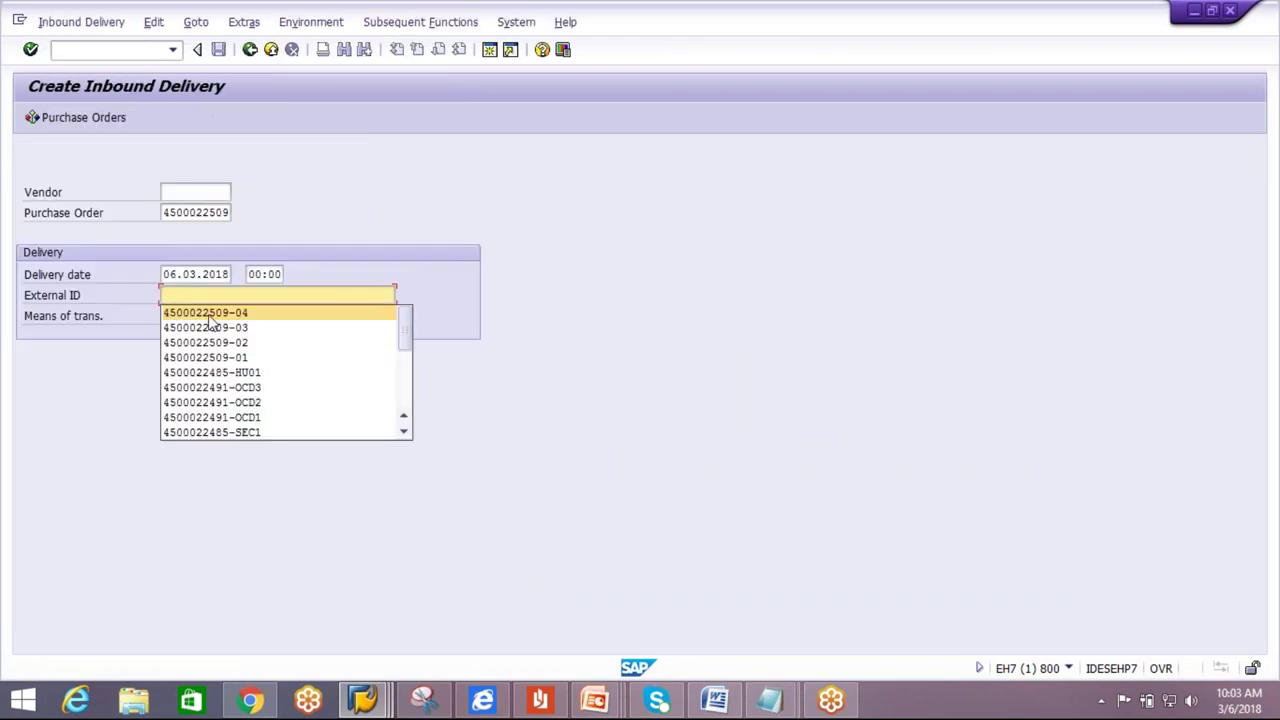
key(Return)
key(BackSpace)
text(5)
key(Return)
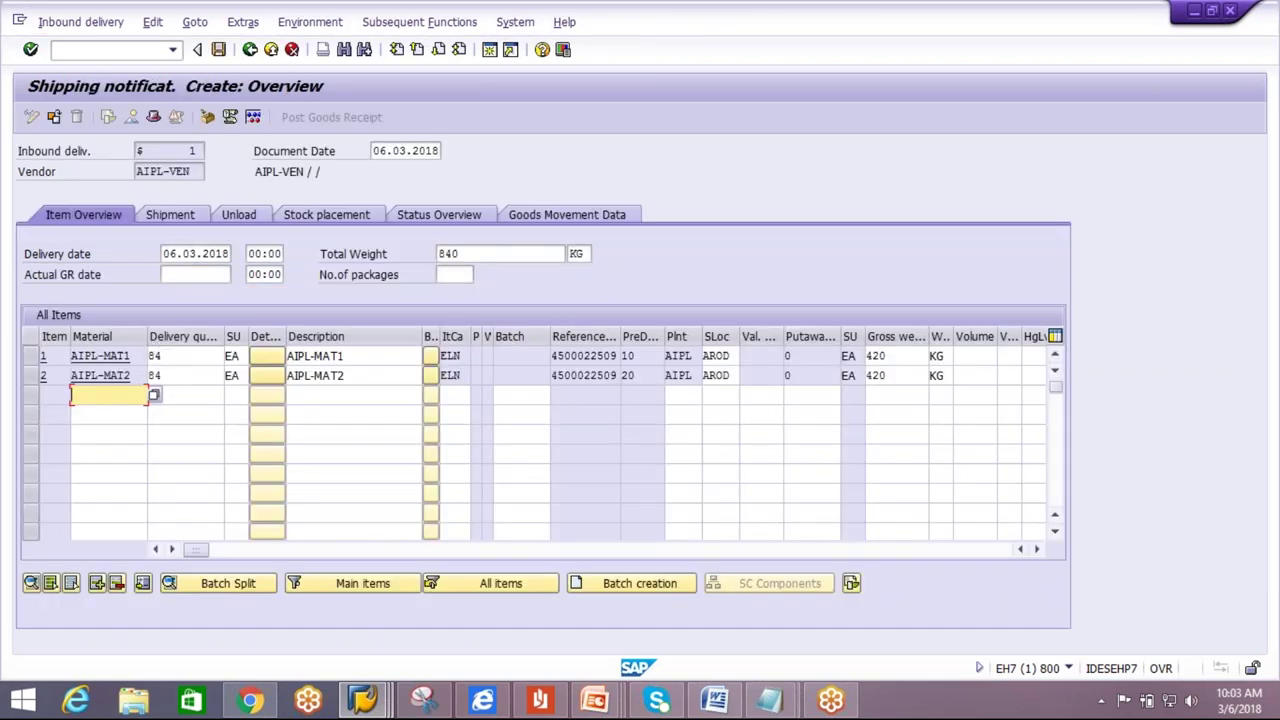
Set the delivery quantity of AIPL-MAT1 and AIPL-MAT2 to 5 each and save the inbound delivery.
click(180, 358)
key(BackSpace)
key(BackSpace)
text(5)
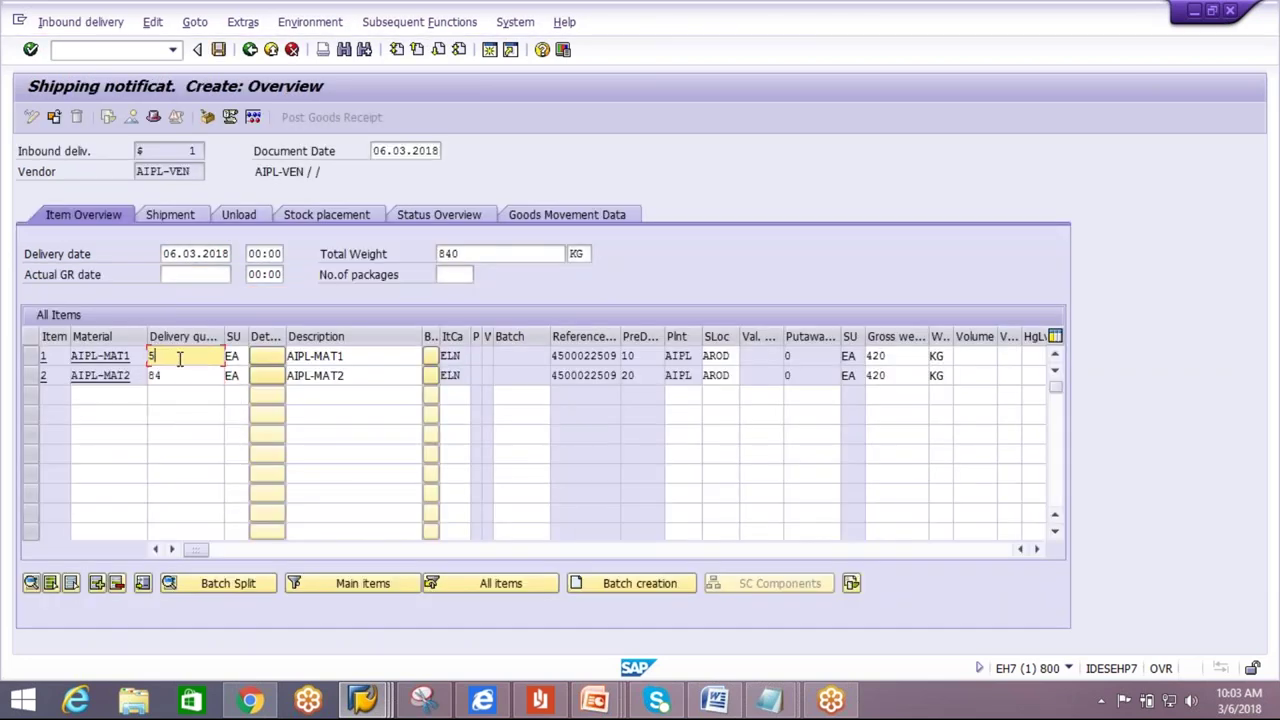
click(176, 375)
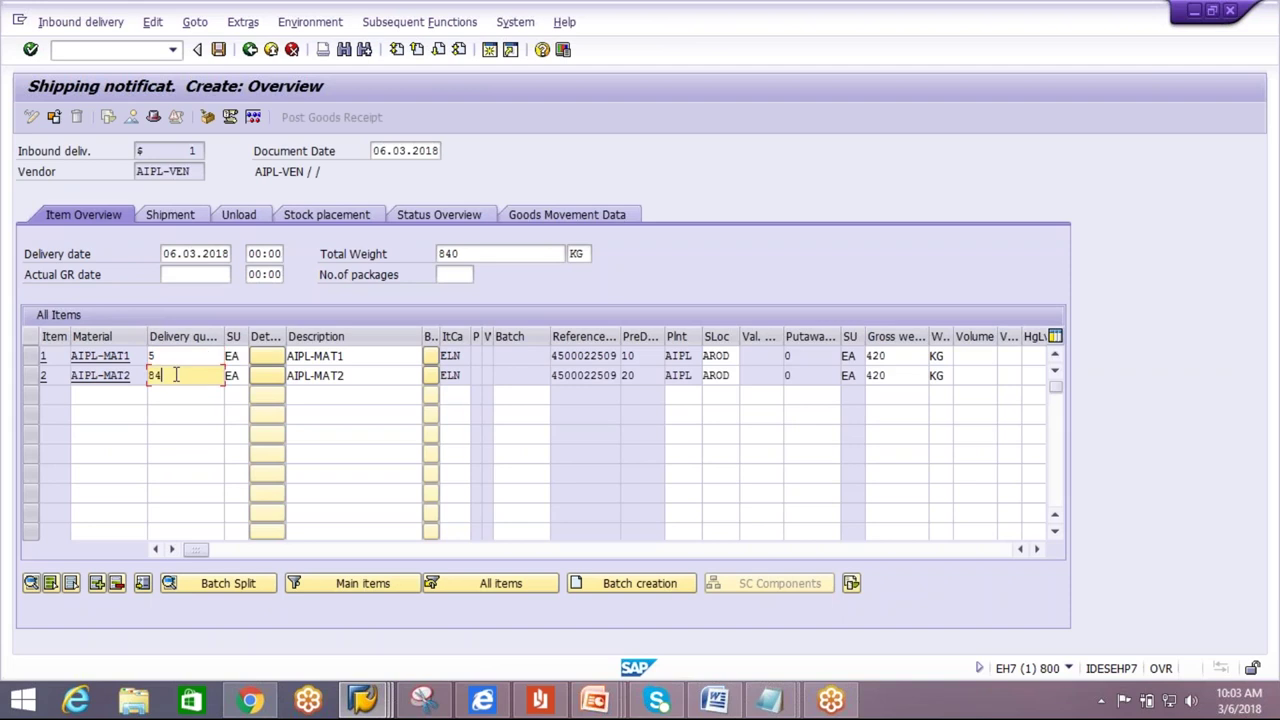
text(5)
click(218, 49)
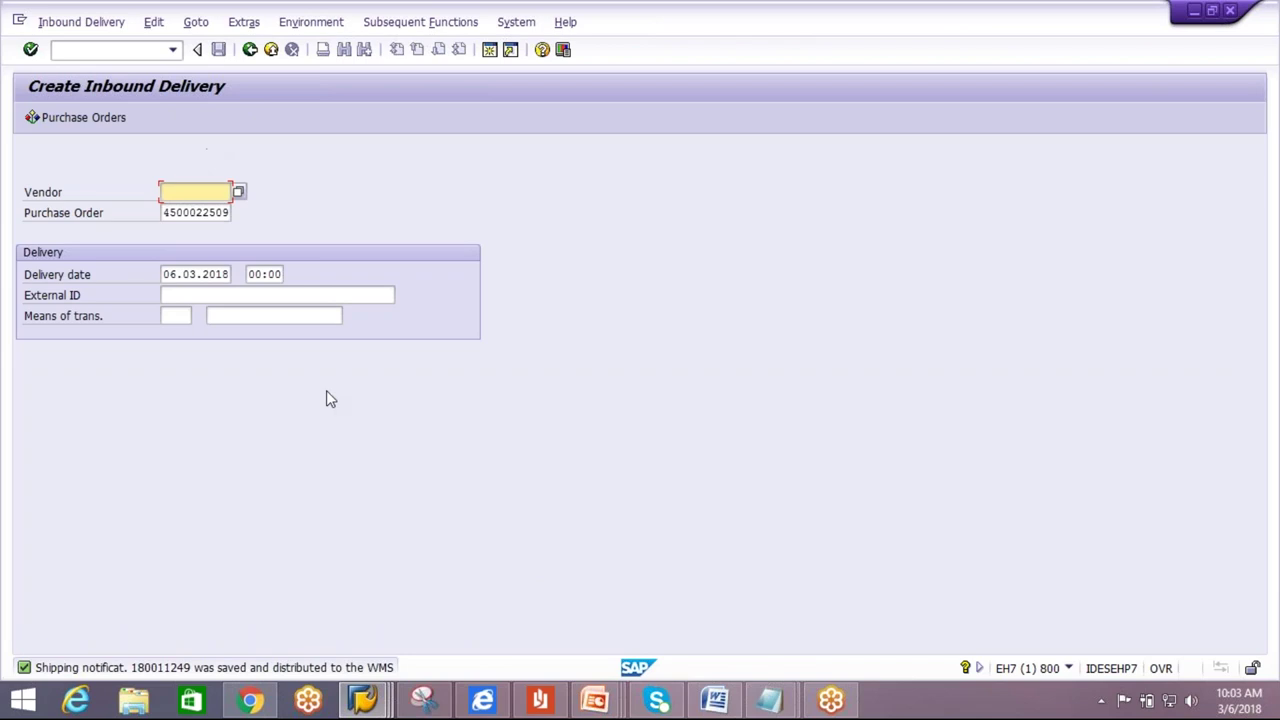
Switch to the EWM inbound delivery session, leave it for SAP Easy Access, and reopen Maintain Inbound Delivery Notification (/SCWM/IDN).
click(364, 700)
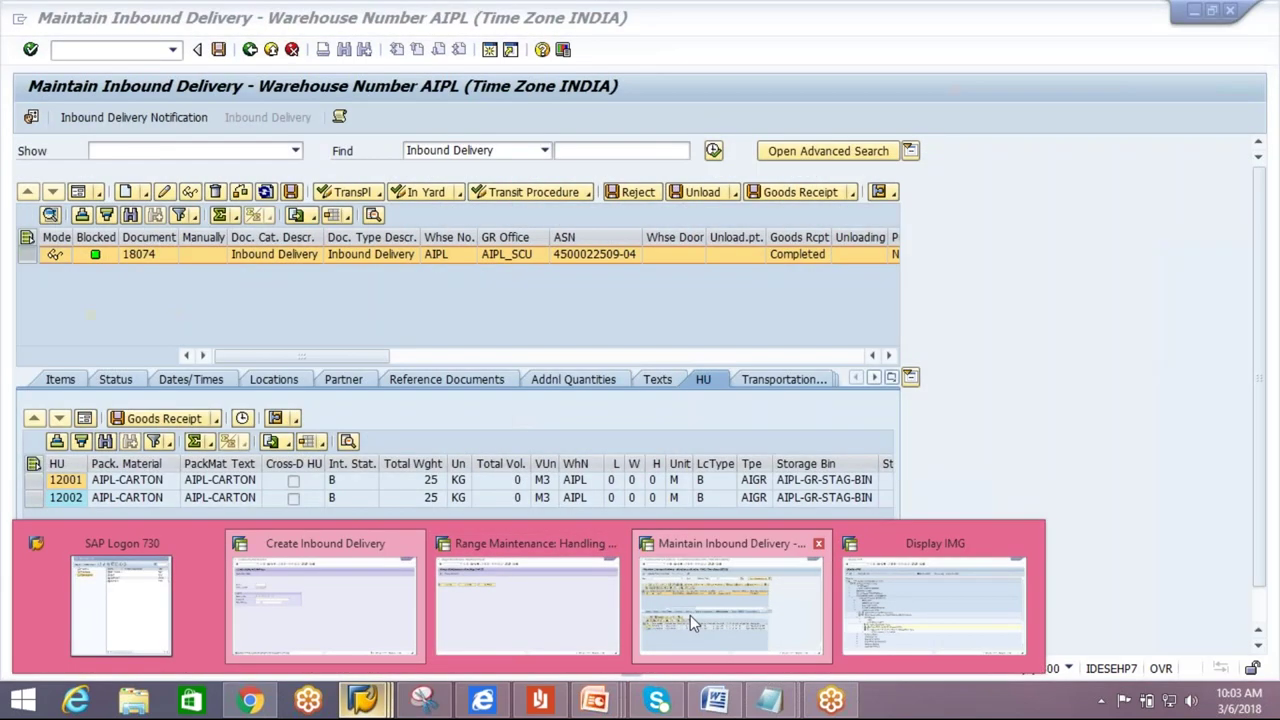
click(690, 615)
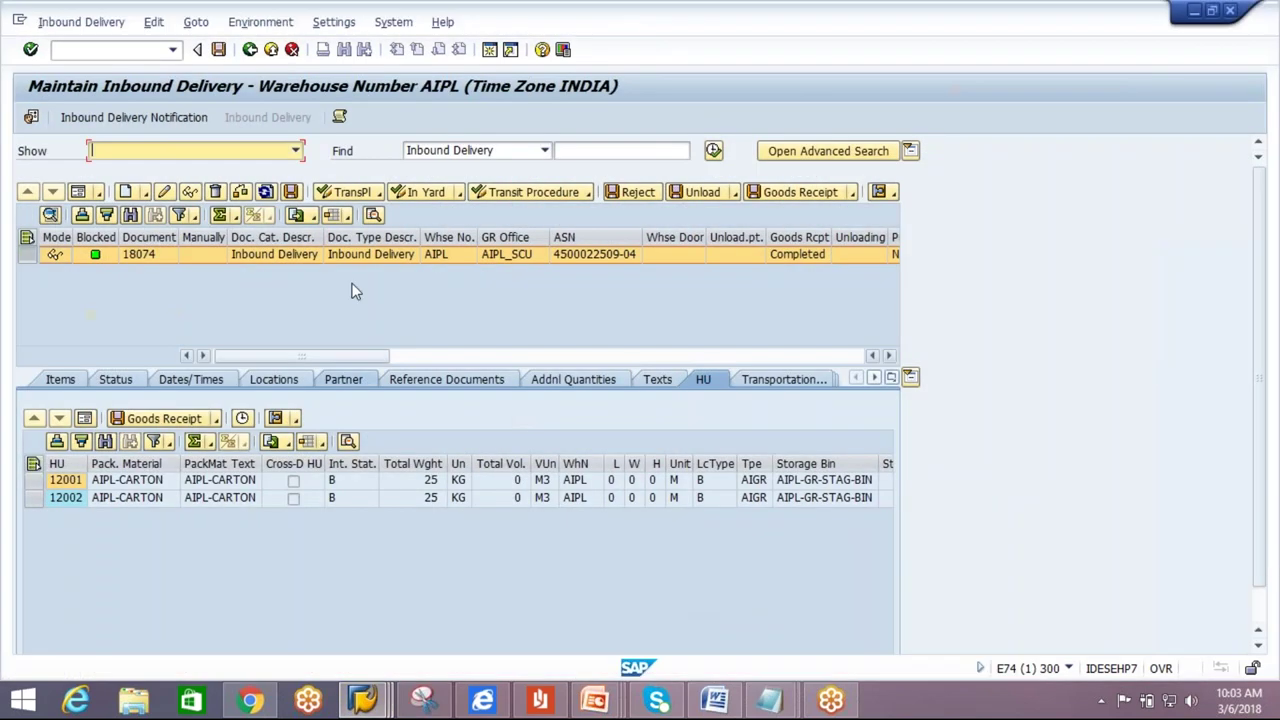
click(250, 50)
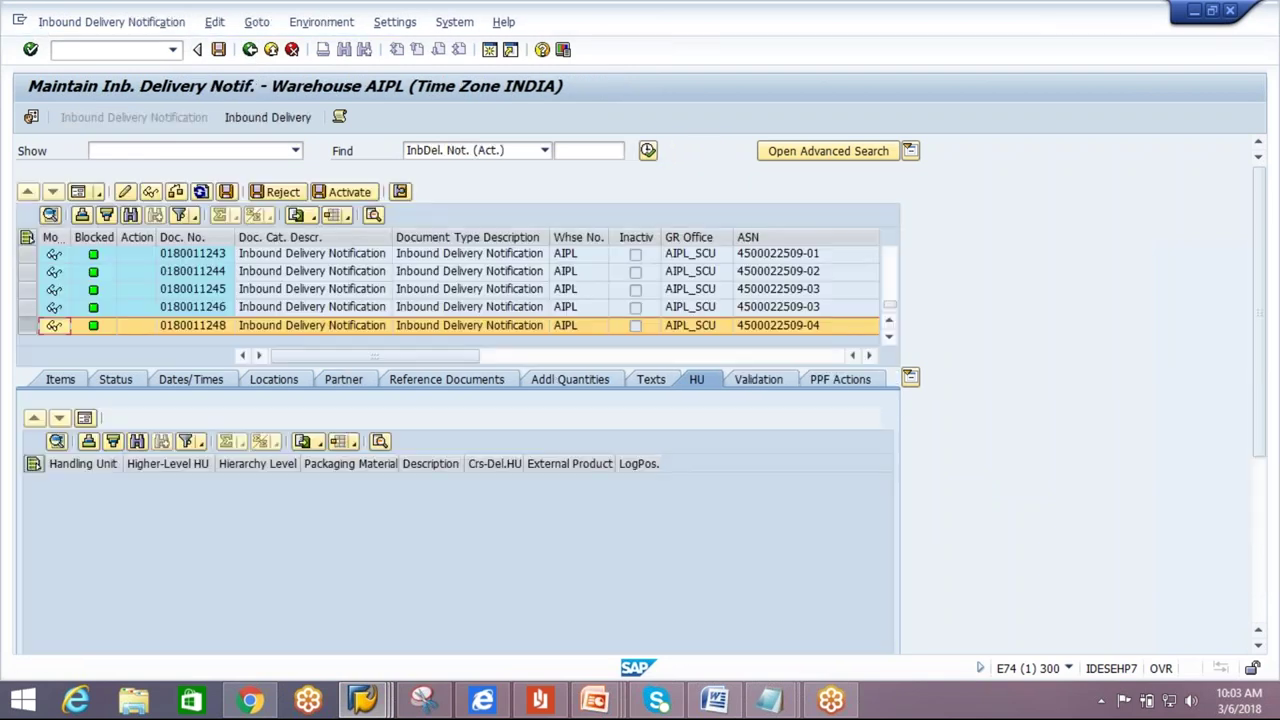
click(250, 50)
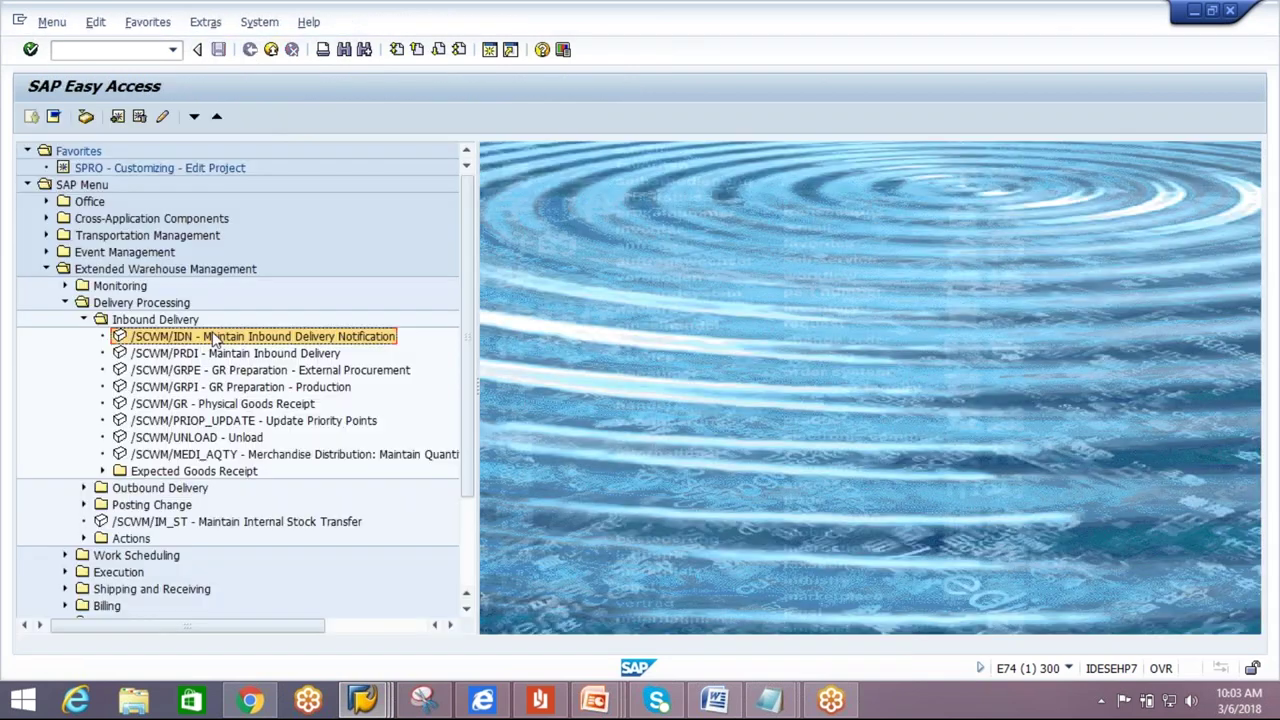
double_click(213, 338)
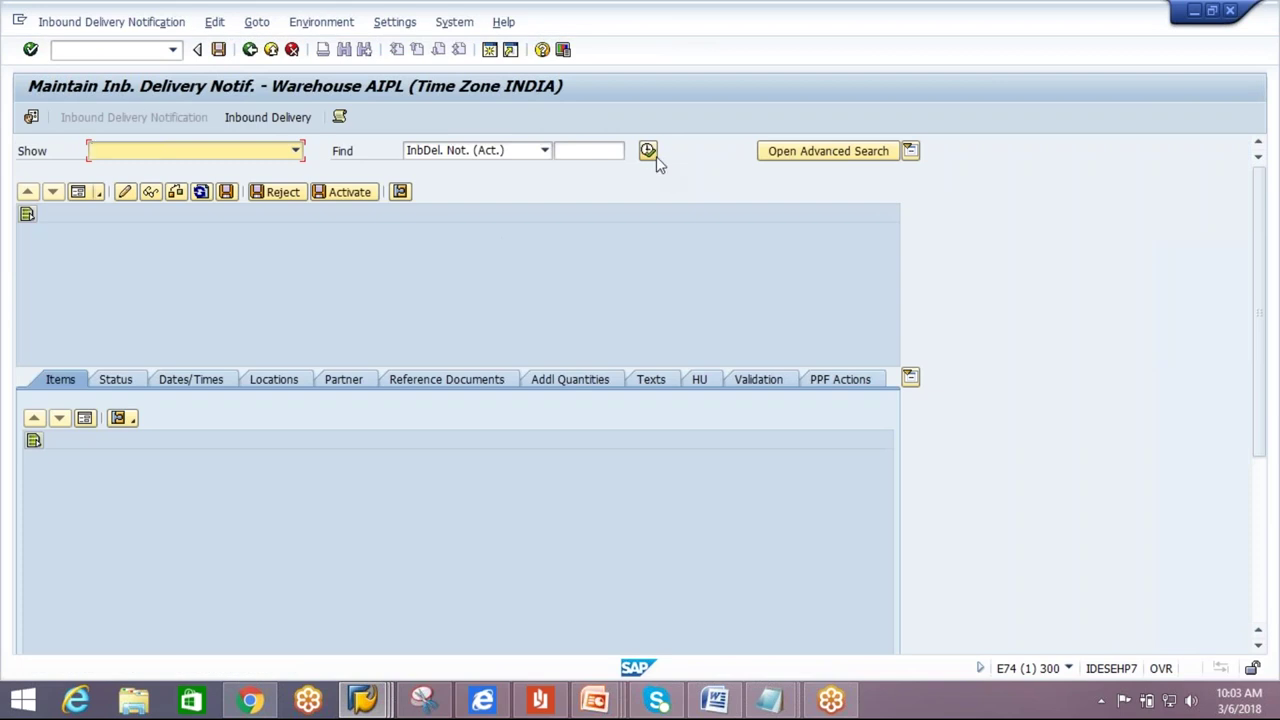
Find the active inbound delivery notifications and open the inbound delivery belonging to the latest notification, with ASN suffix -05.
click(656, 156)
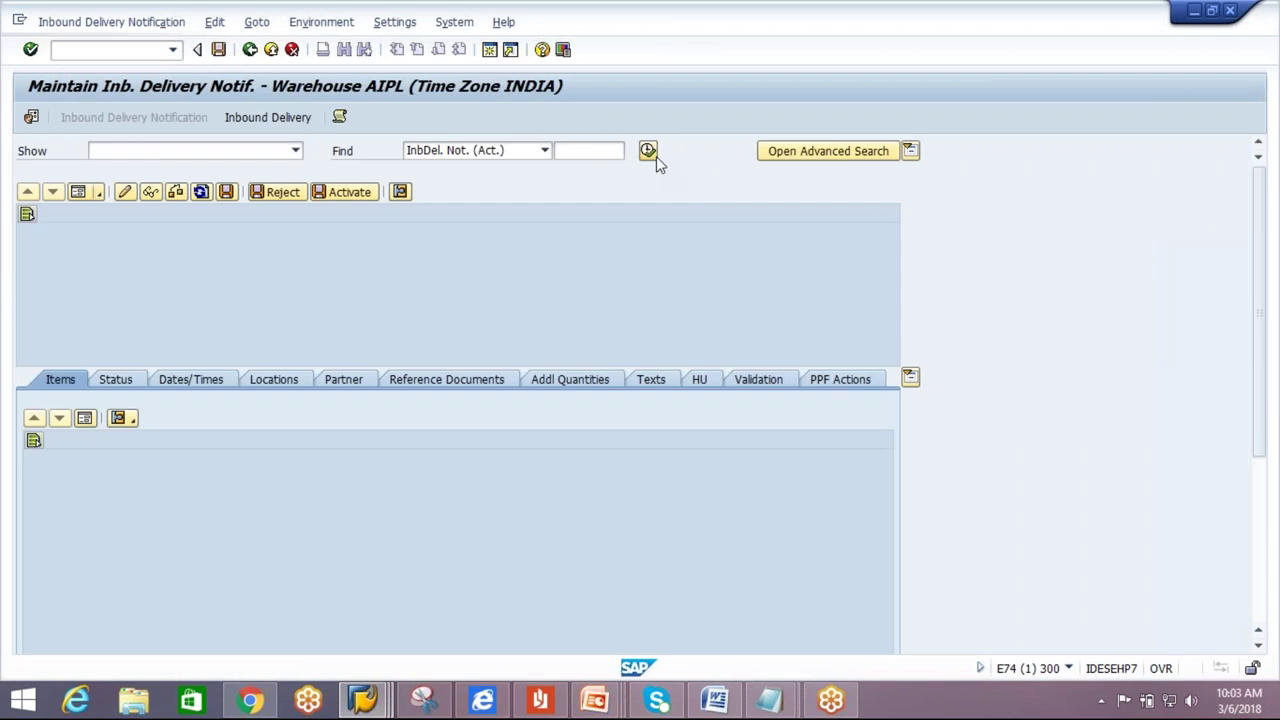
click(285, 367)
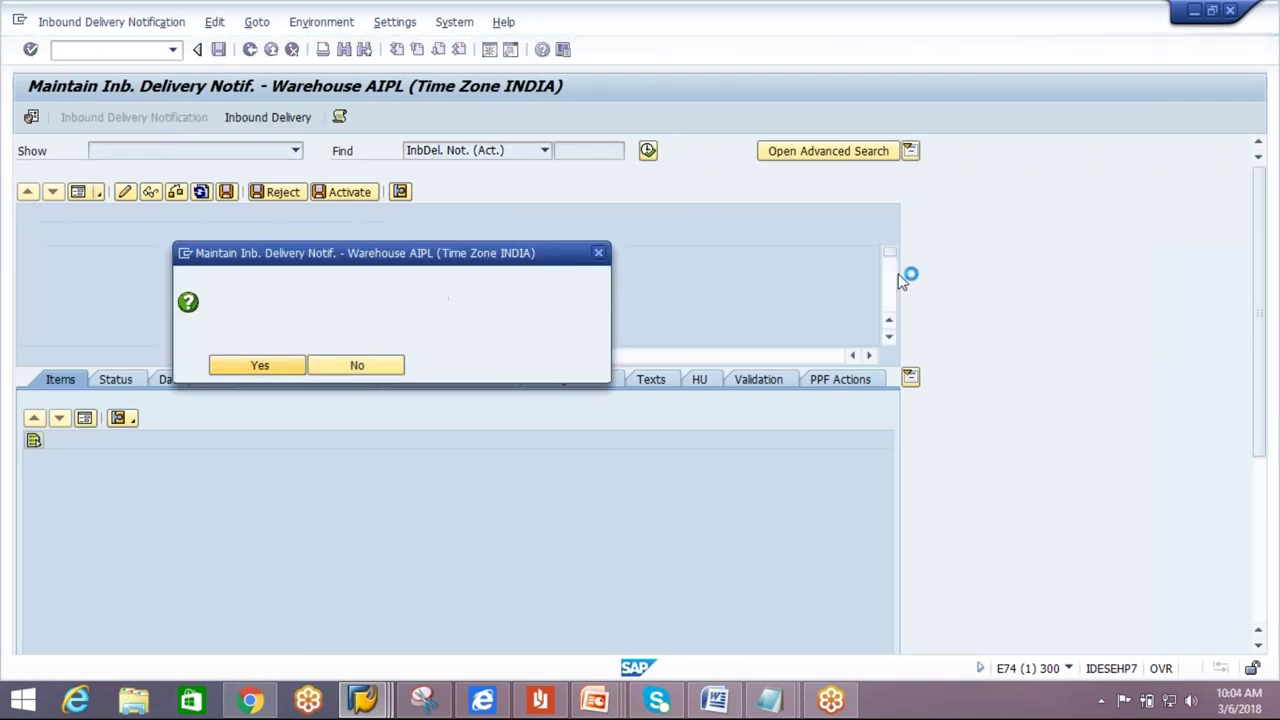
click(890, 340)
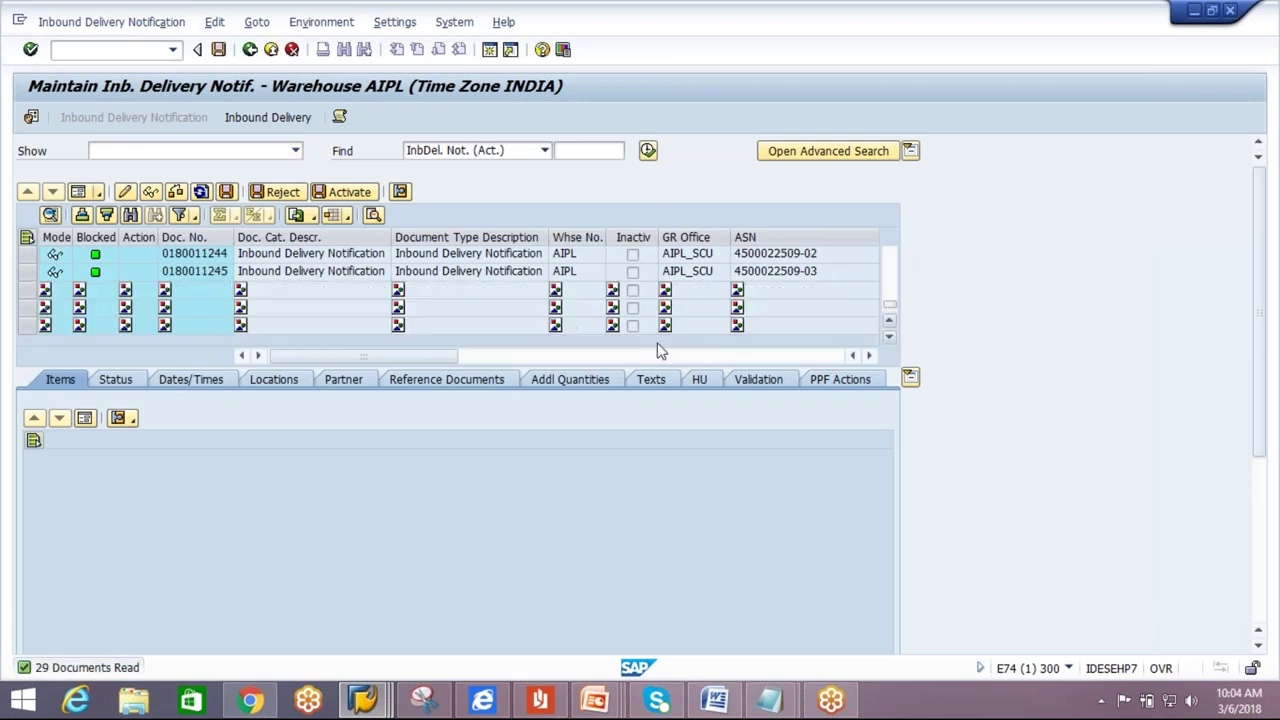
click(182, 325)
double_click(182, 328)
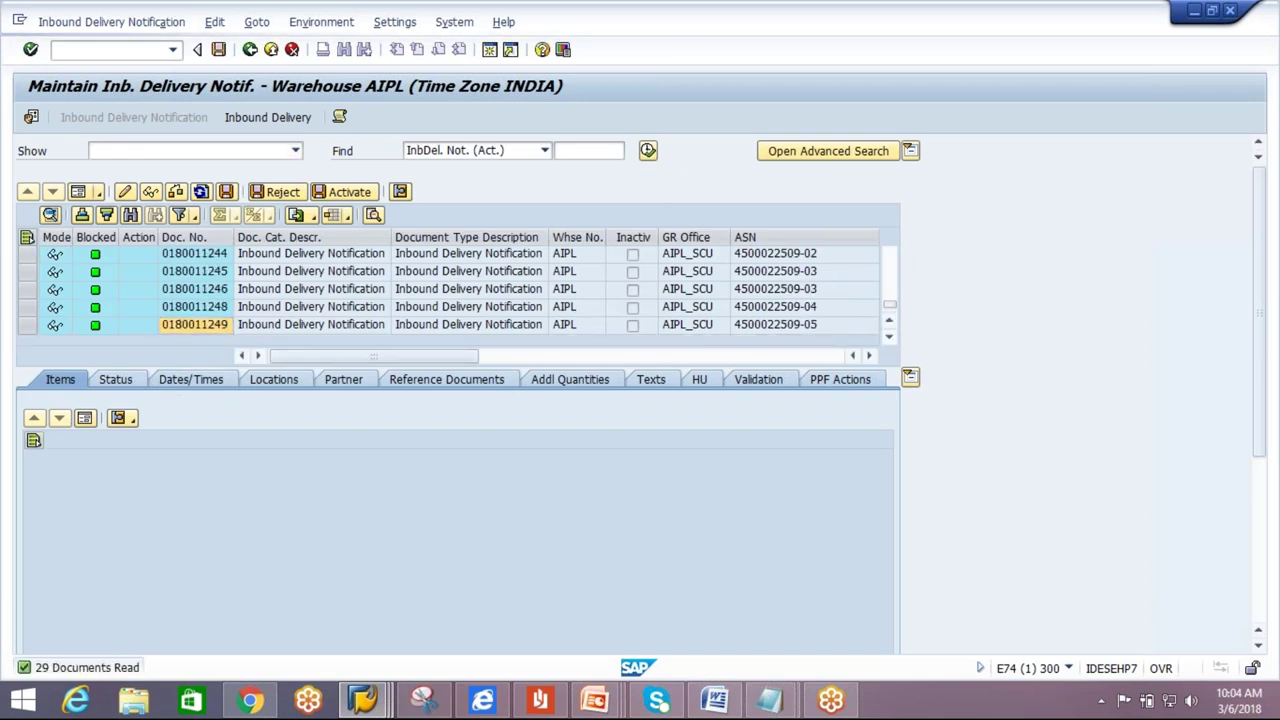
click(284, 117)
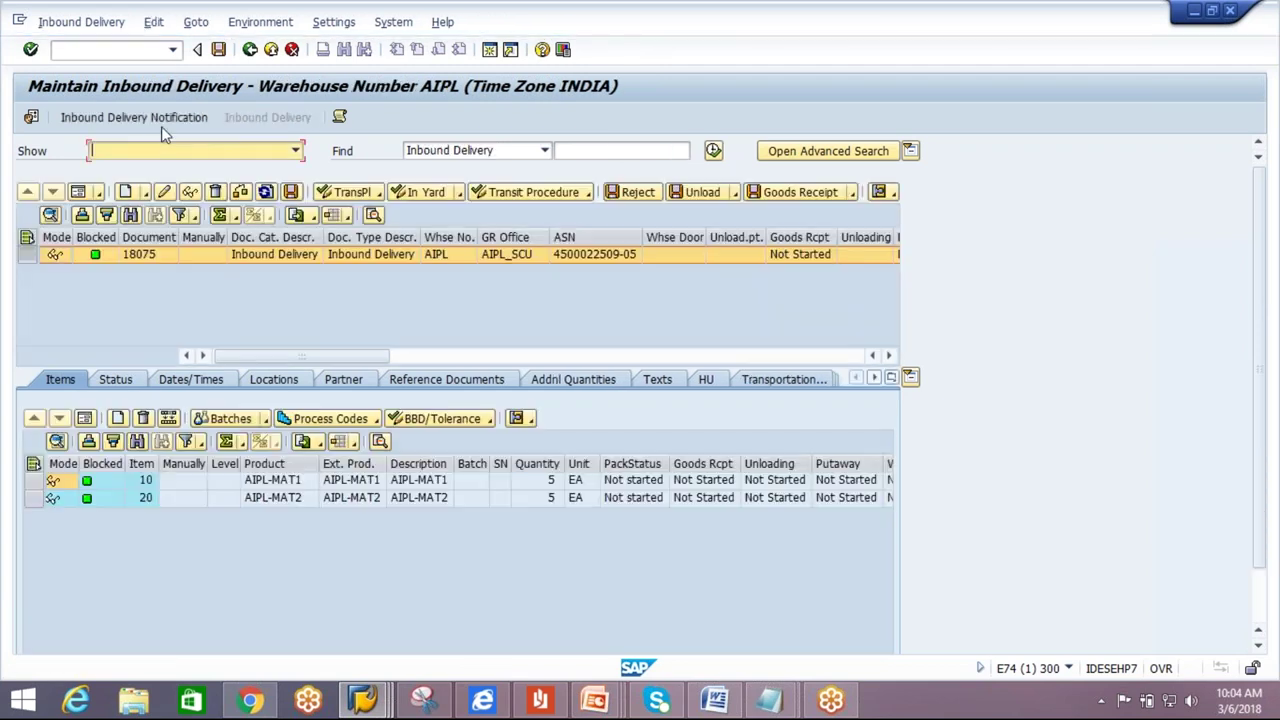
Open the packing work center for the inbound delivery and create 2 HUs with packaging material AIPL-CARTON.
click(88, 24)
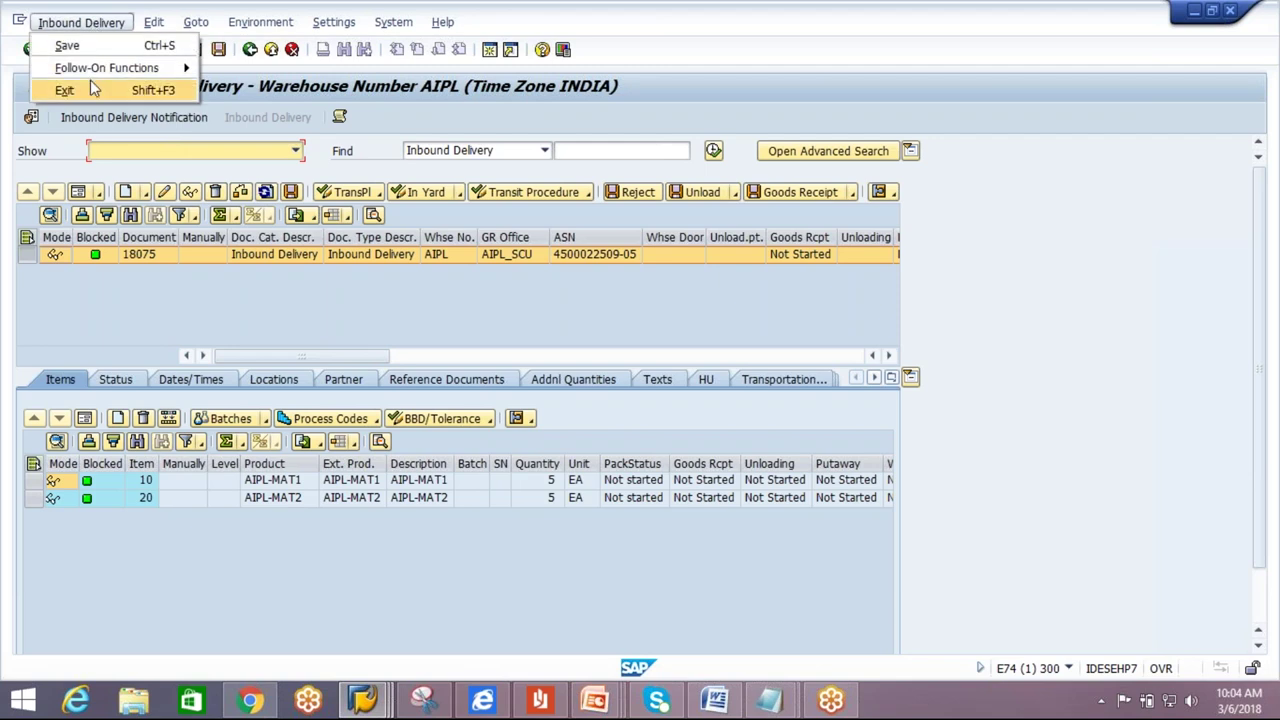
mouse_move(100, 70)
click(246, 111)
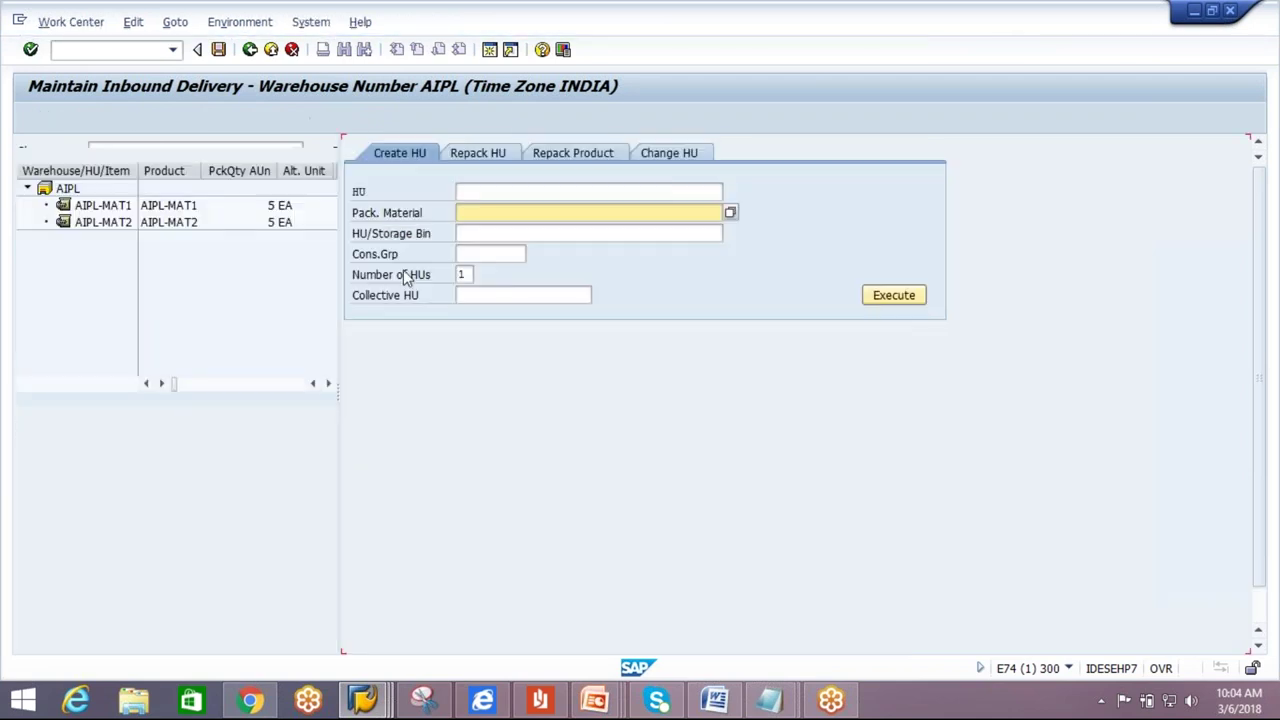
click(528, 218)
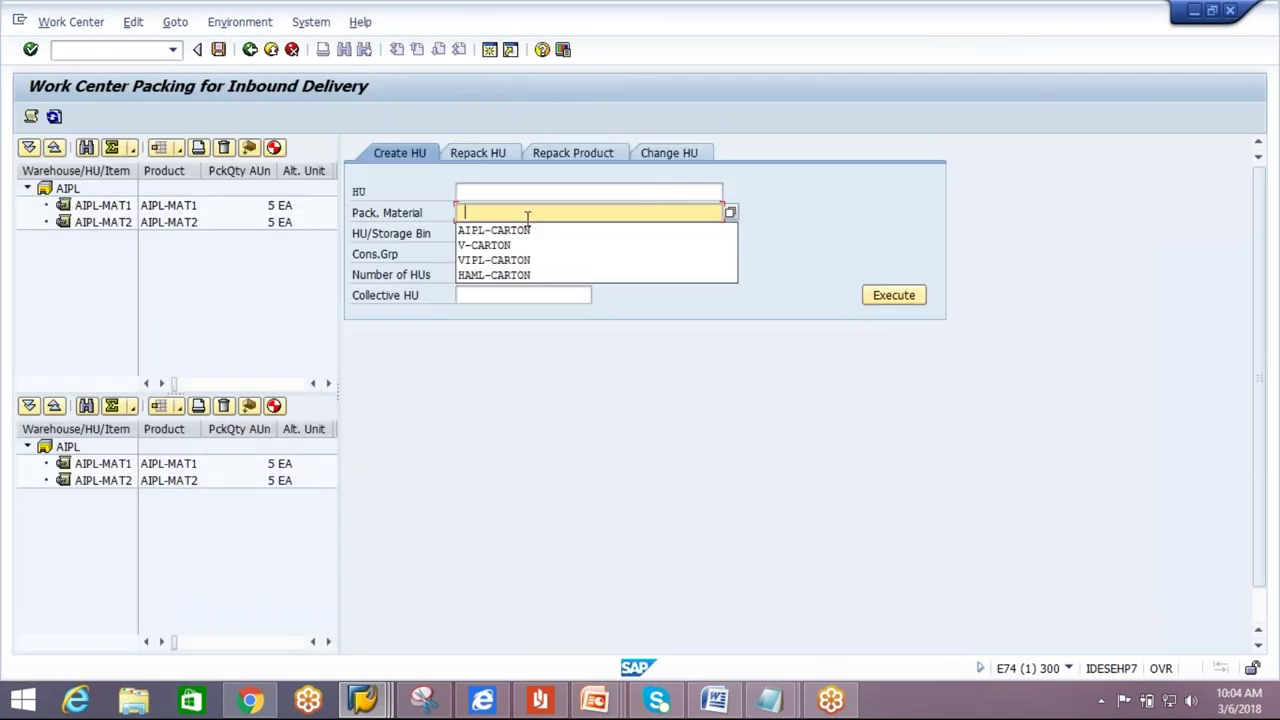
click(528, 231)
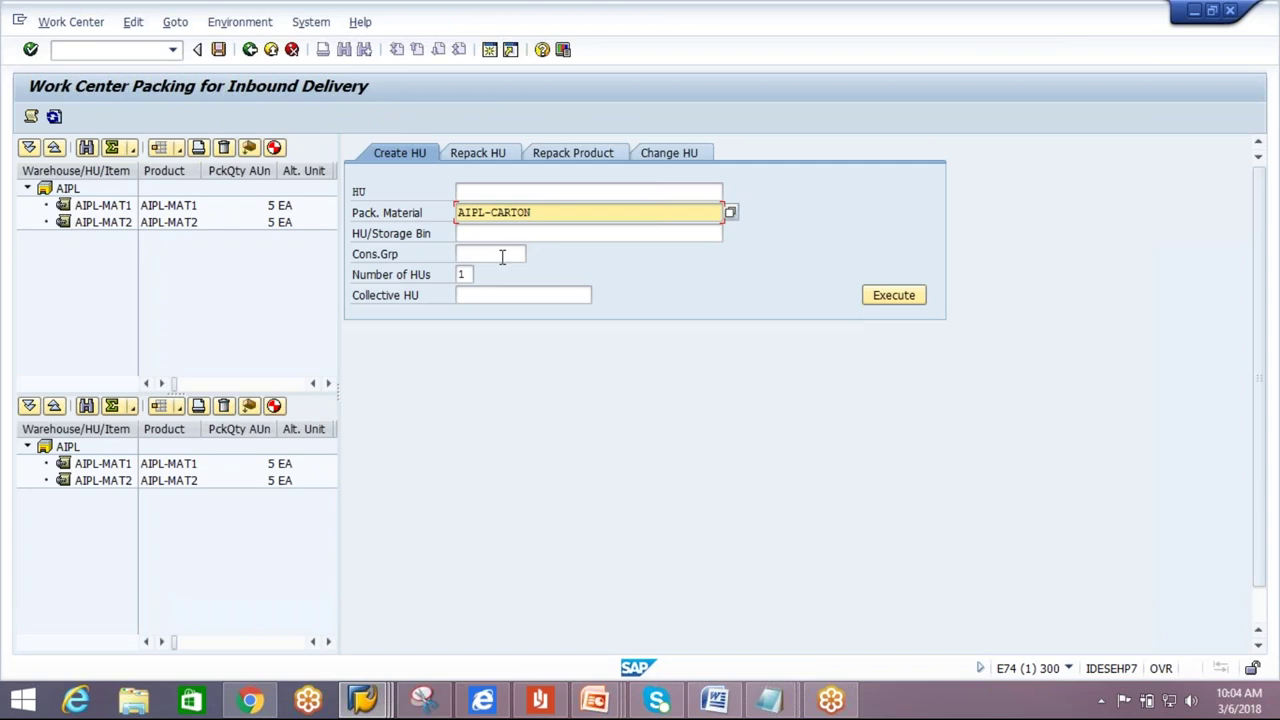
click(463, 274)
click(463, 289)
click(890, 302)
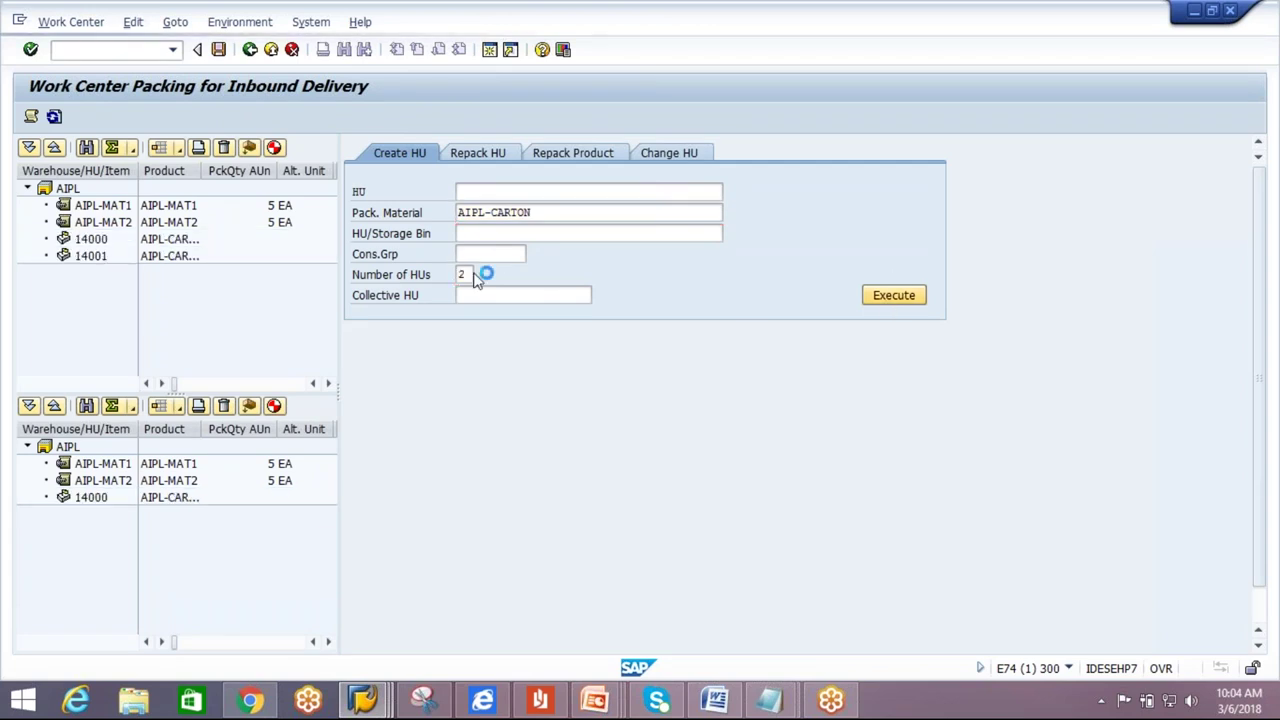
Pack AIPL-MAT1 into HU 14000 and AIPL-MAT2 into HU 14001.
click(563, 160)
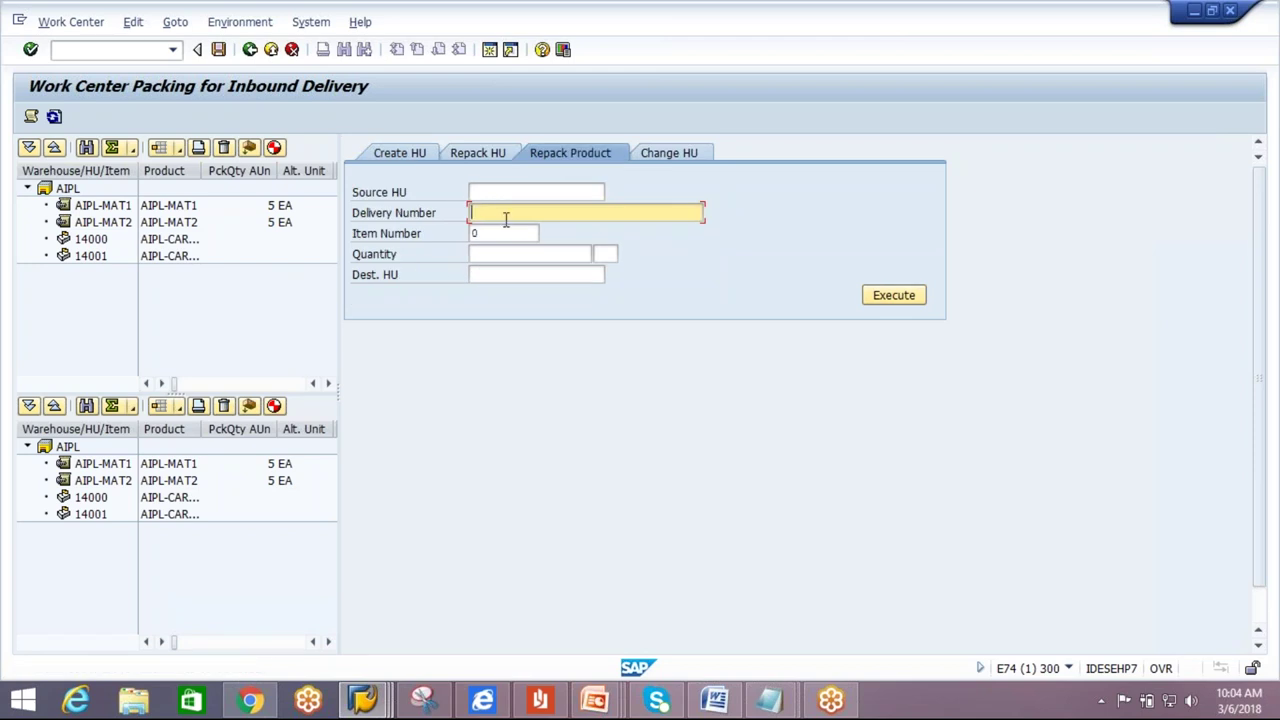
click(500, 232)
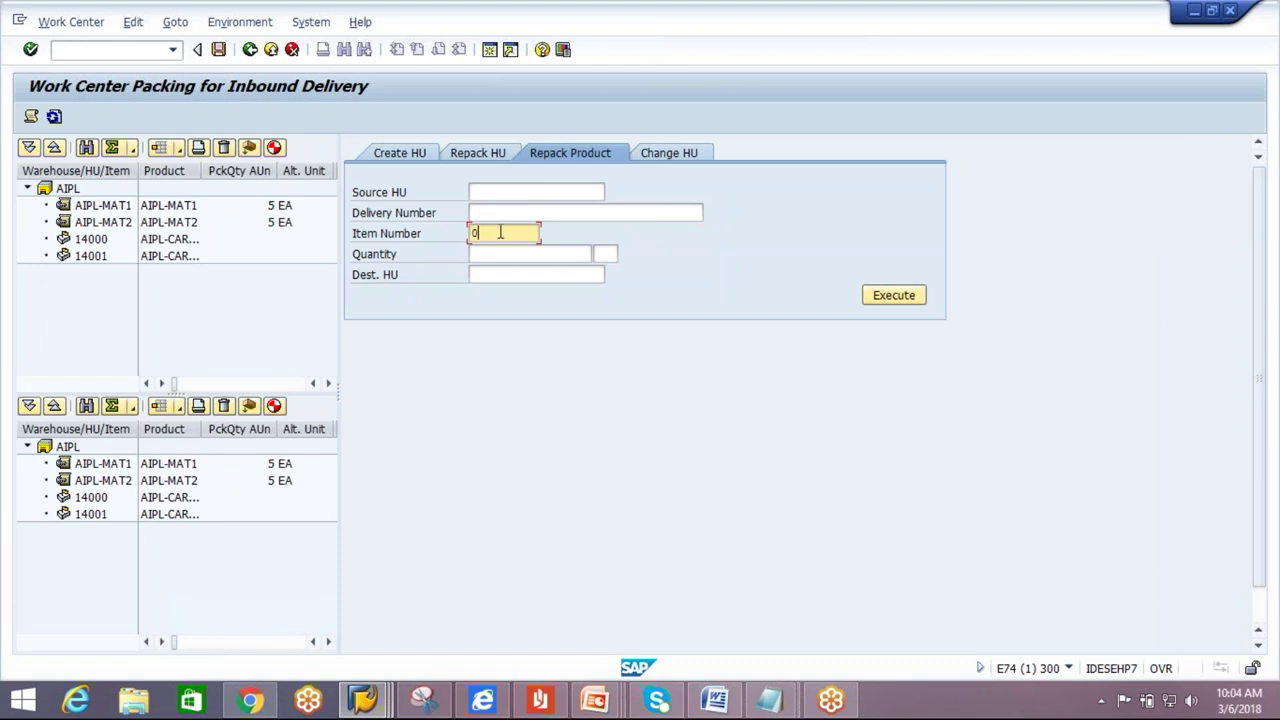
drag(117, 208, 102, 241)
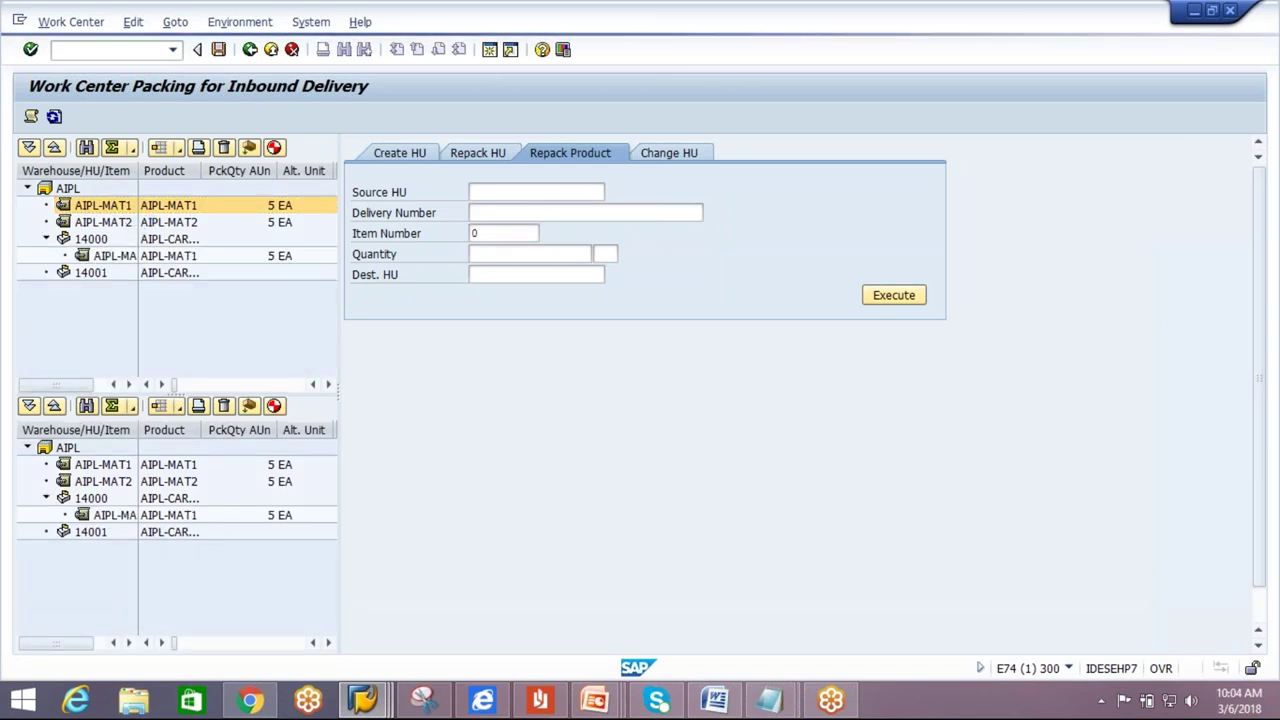
drag(103, 222, 100, 275)
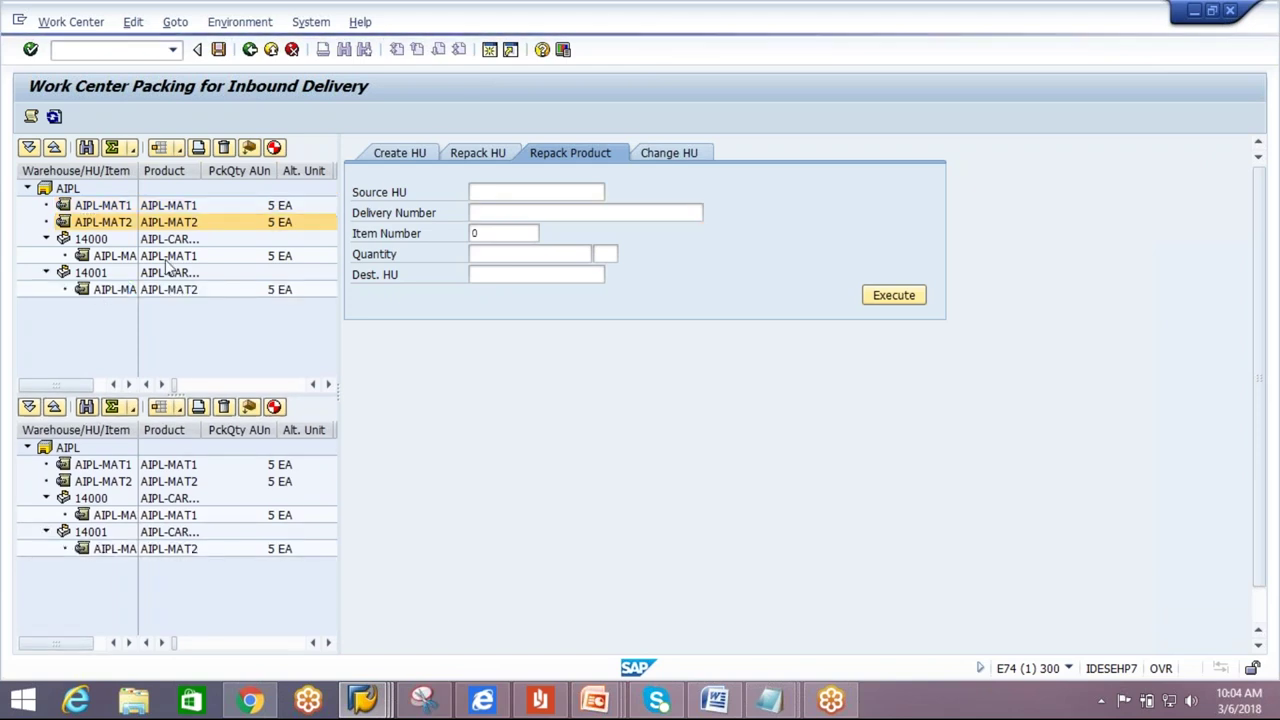
Save the packing and return to the inbound delivery to post its goods receipt.
click(219, 50)
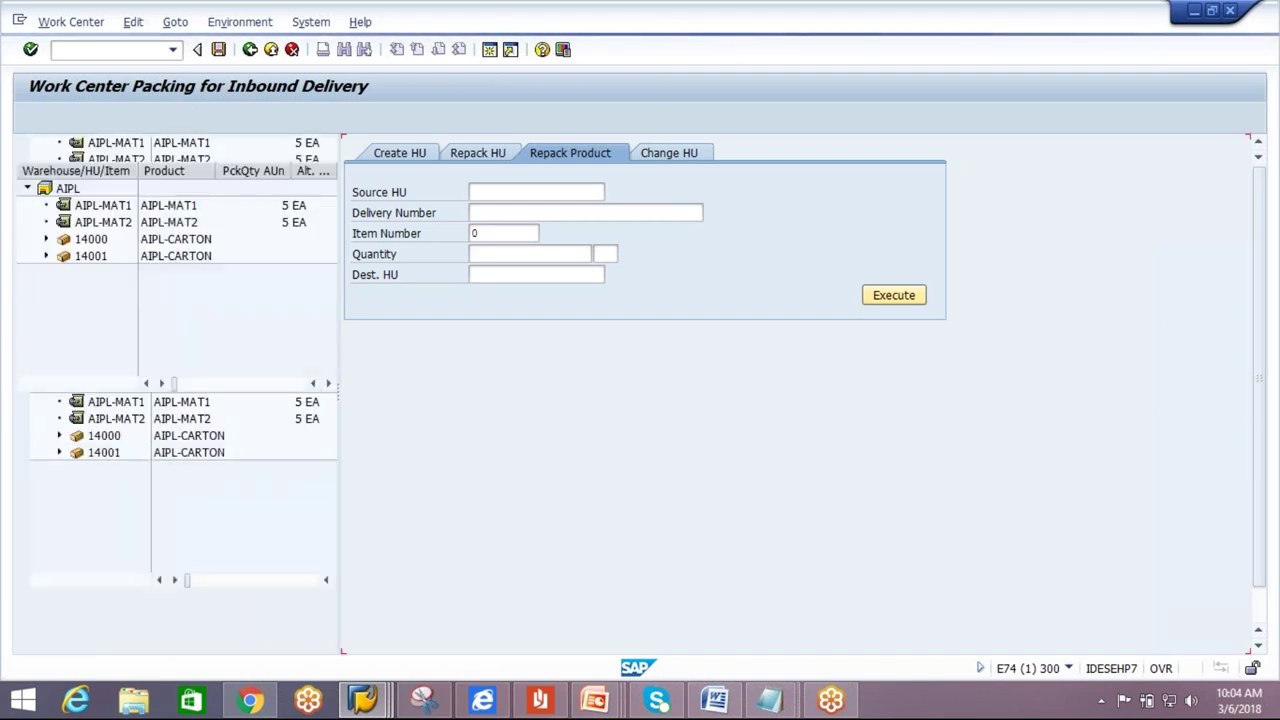
click(250, 50)
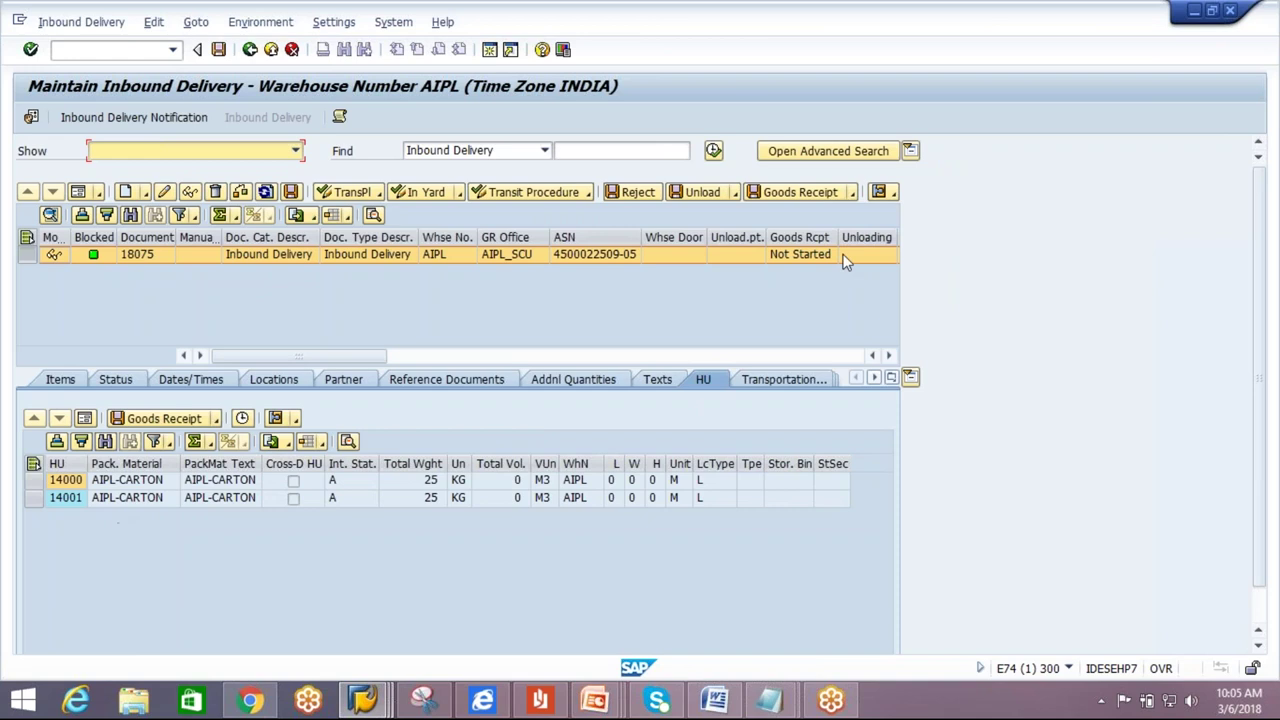
click(788, 196)
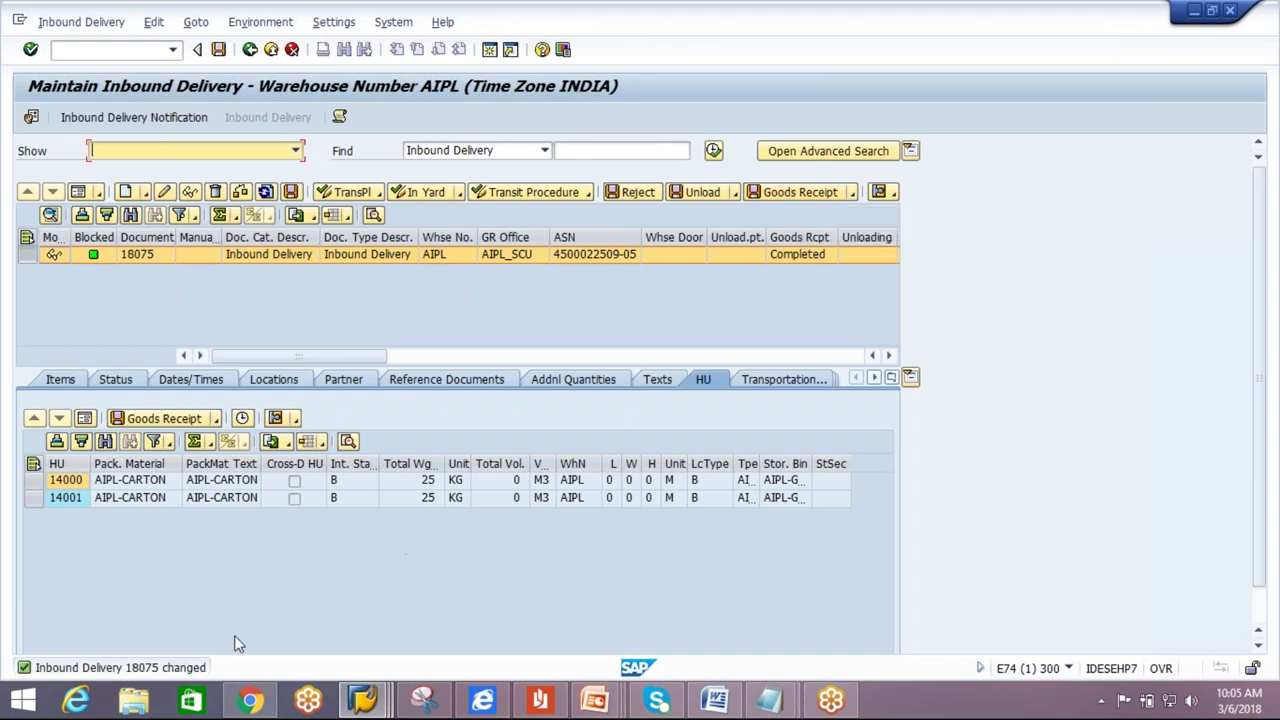
Switch to the ERP Create Inbound Delivery session, display the saved inbound delivery, and open its document flow.
click(362, 700)
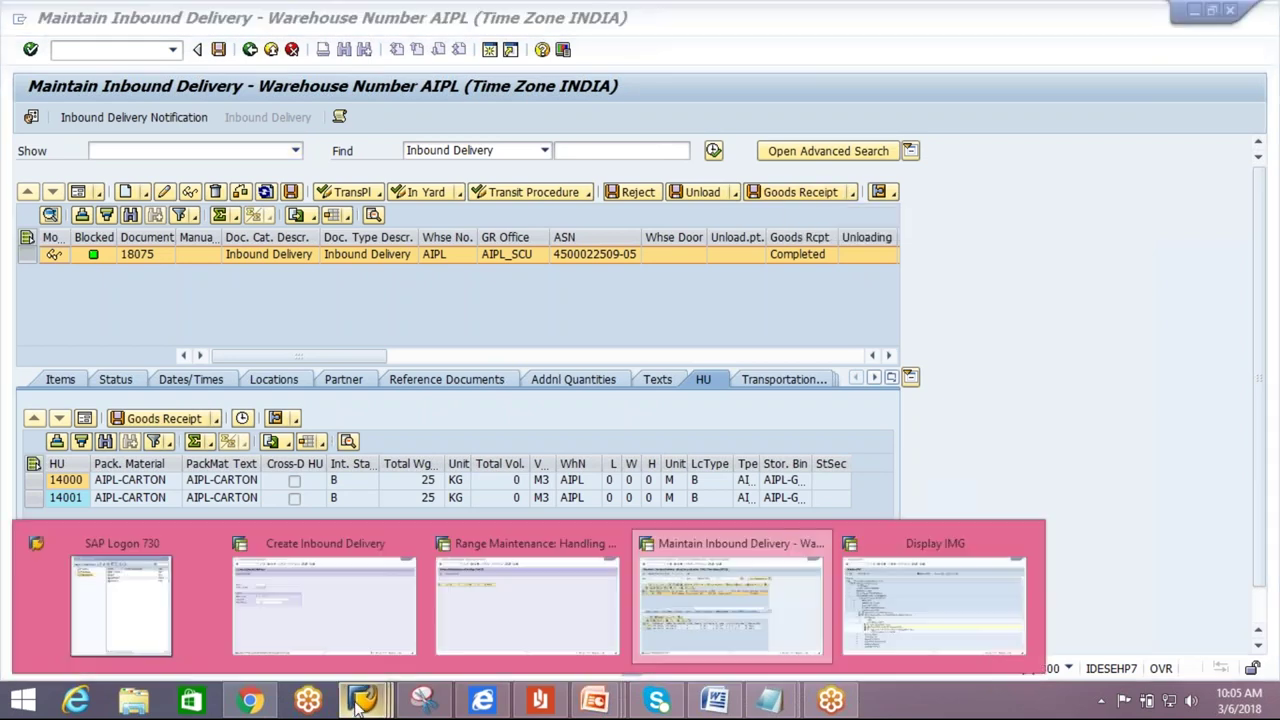
click(342, 605)
click(70, 22)
click(80, 113)
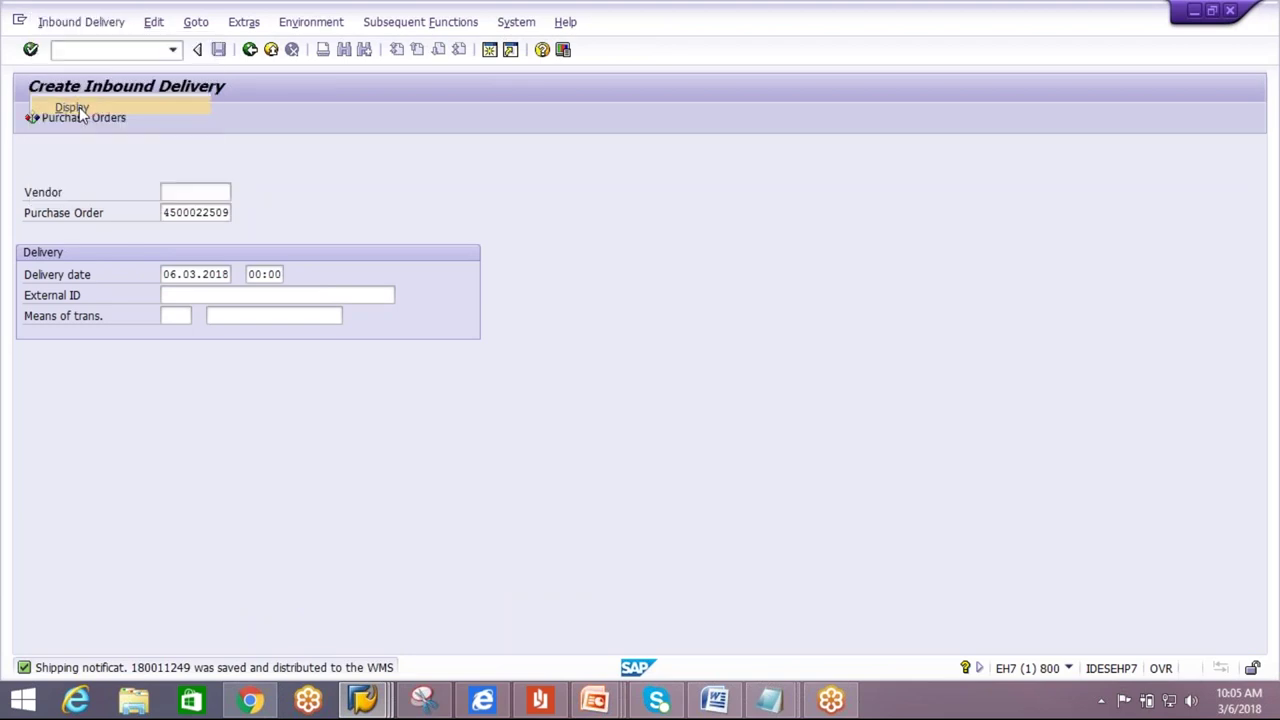
key(Return)
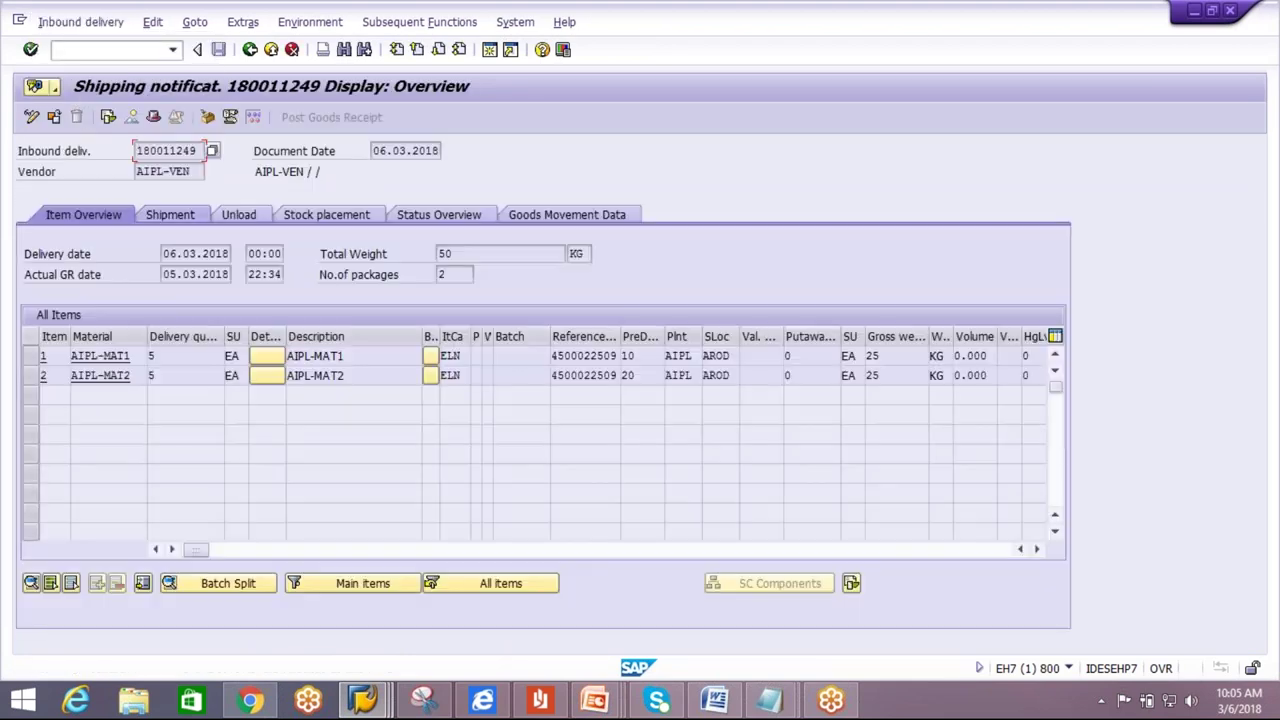
click(290, 24)
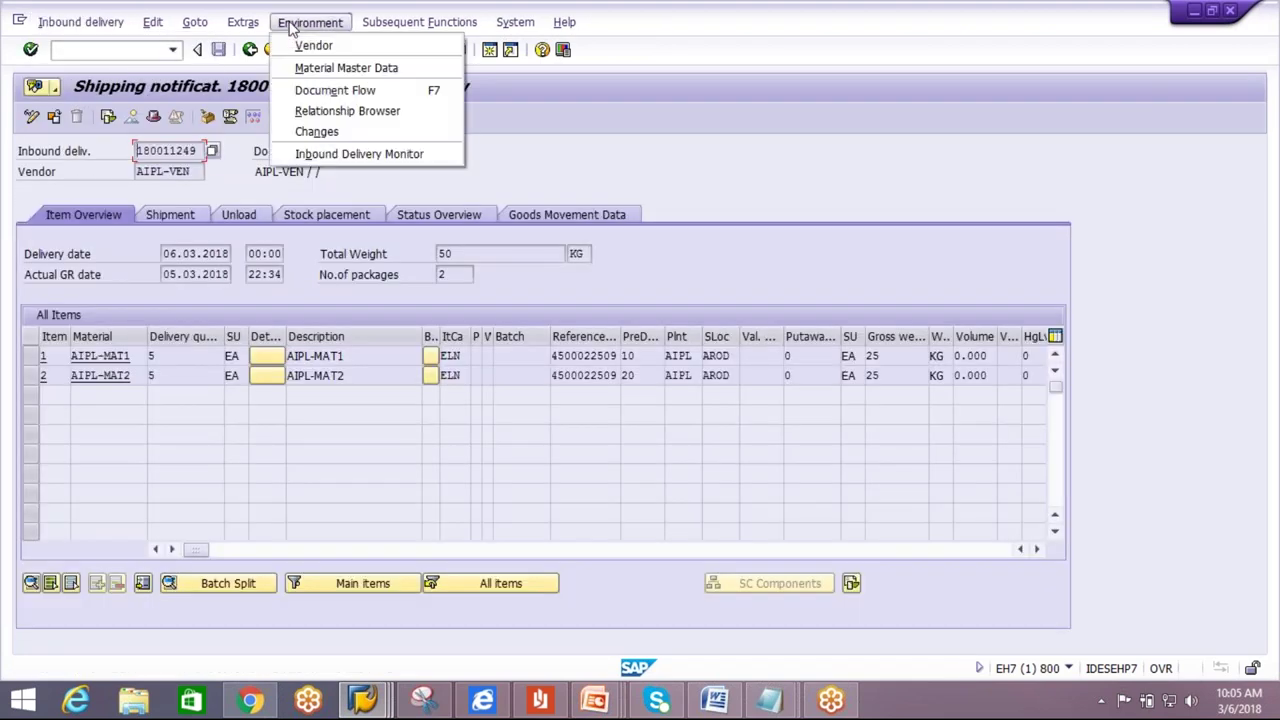
click(333, 90)
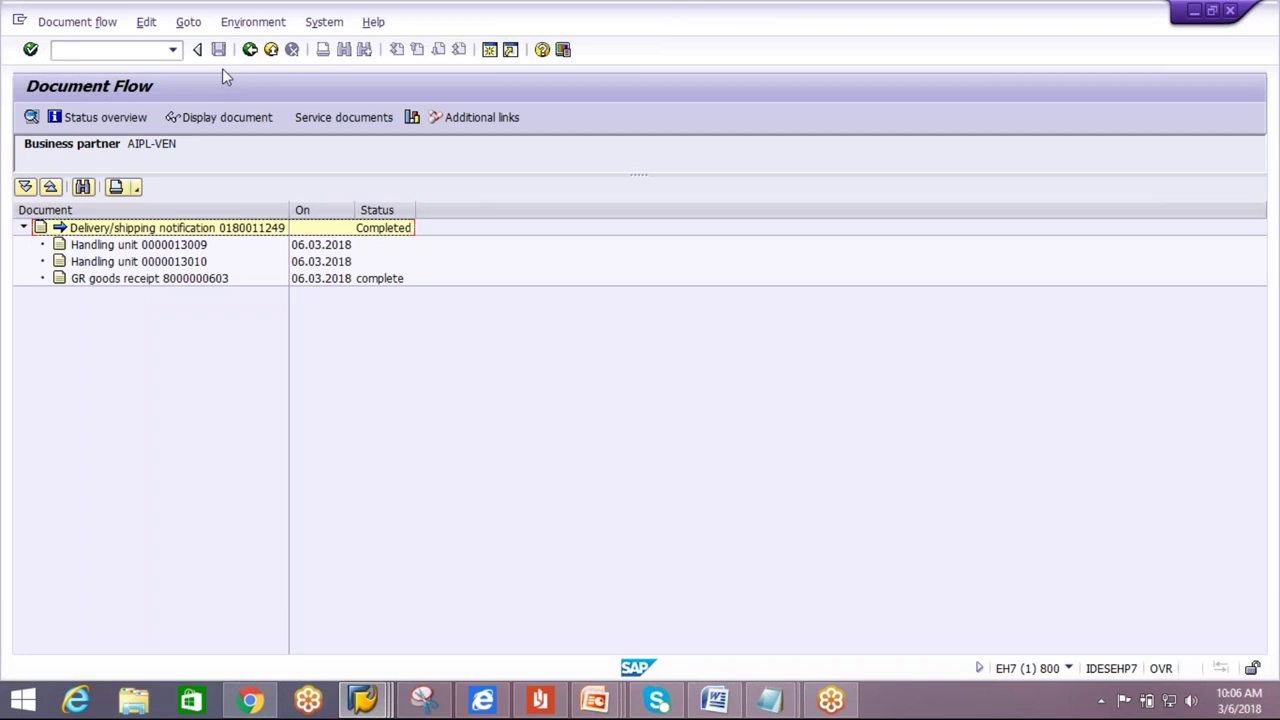
Leave the document flow and delivery display, and run transaction SPRO to open the SAP Customizing Implementation Guide.
click(251, 50)
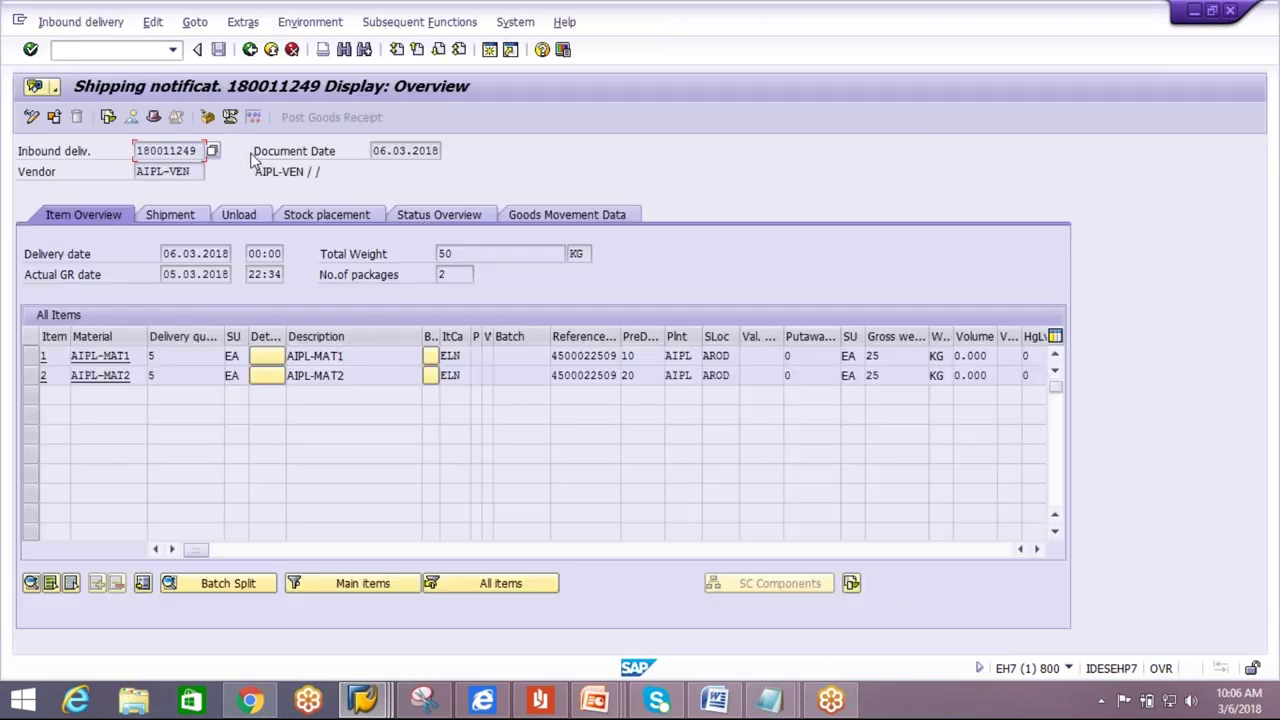
click(270, 50)
click(270, 50)
text(spro)
key(Return)
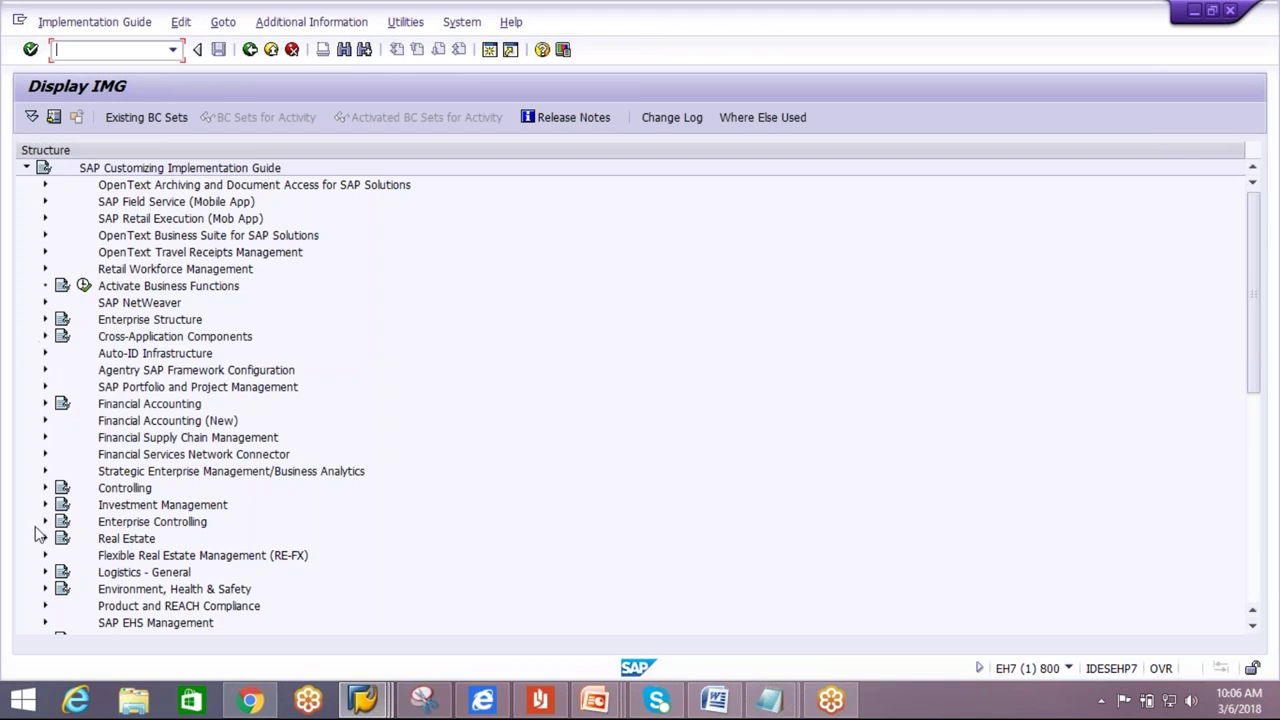
Under Logistics - General > Handling Unit Management > External Identification, examine the HU identification number range intervals and return to the IMG.
click(44, 572)
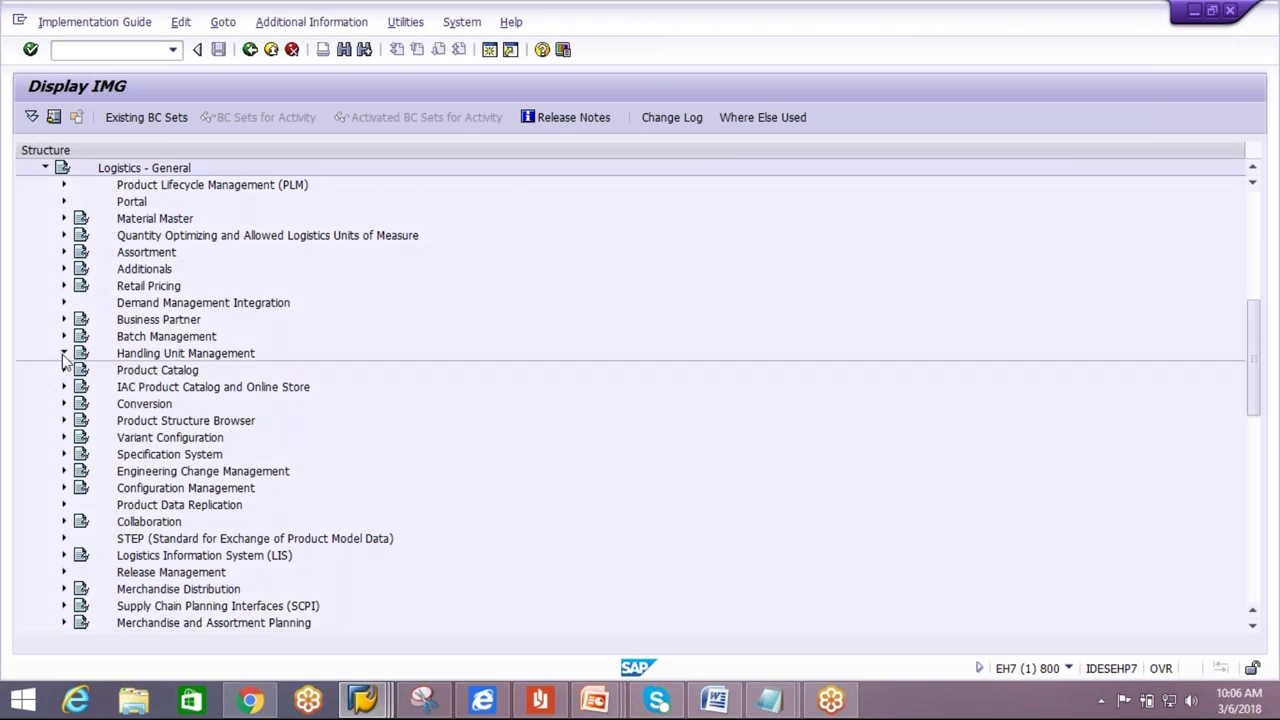
click(63, 353)
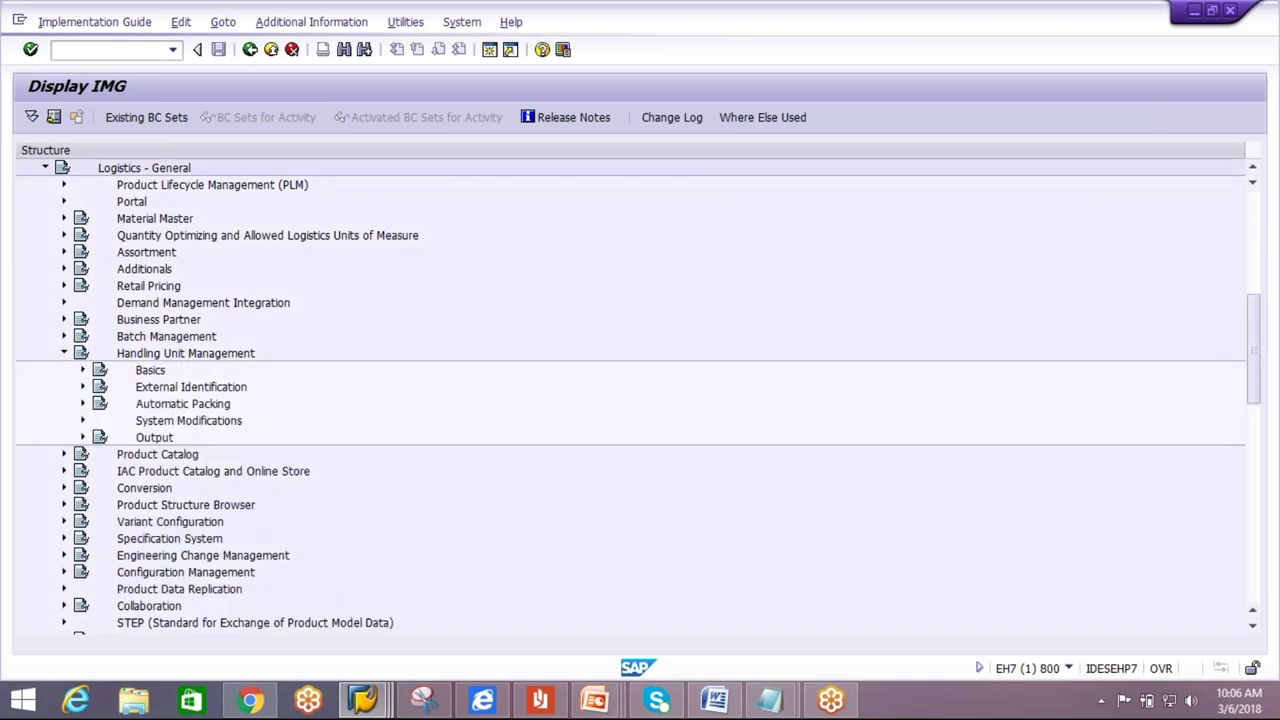
click(83, 387)
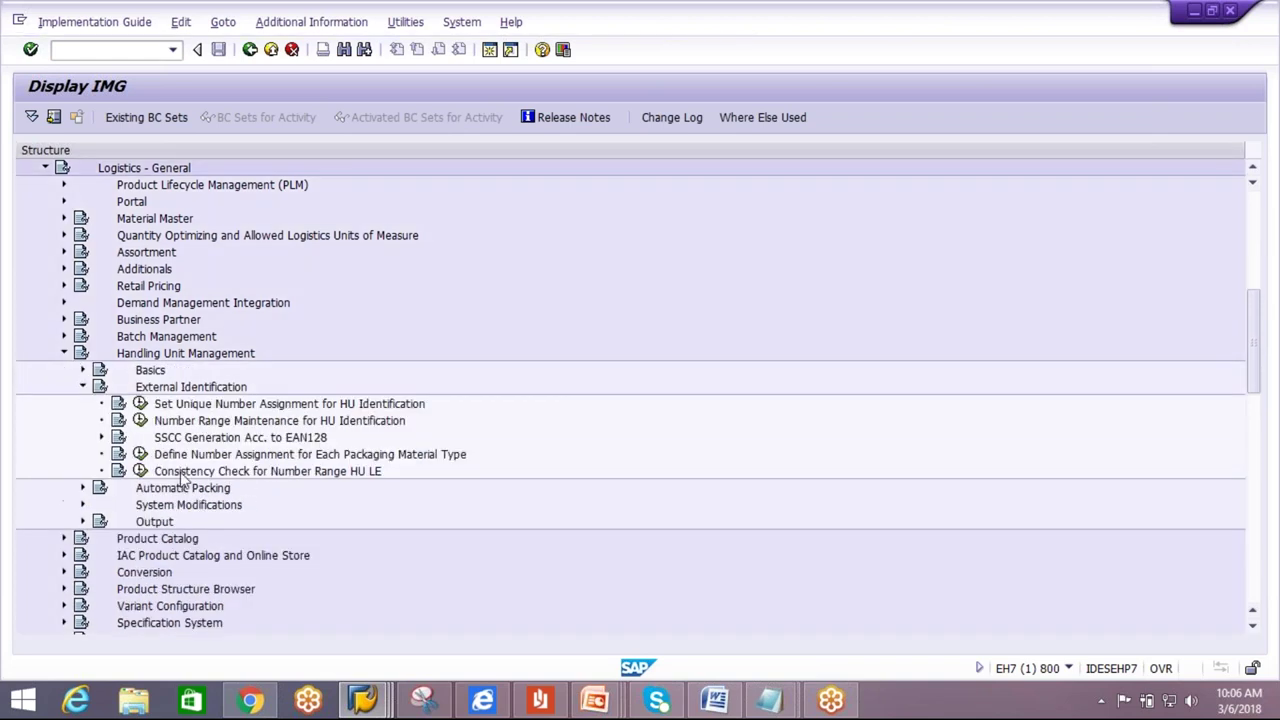
click(141, 421)
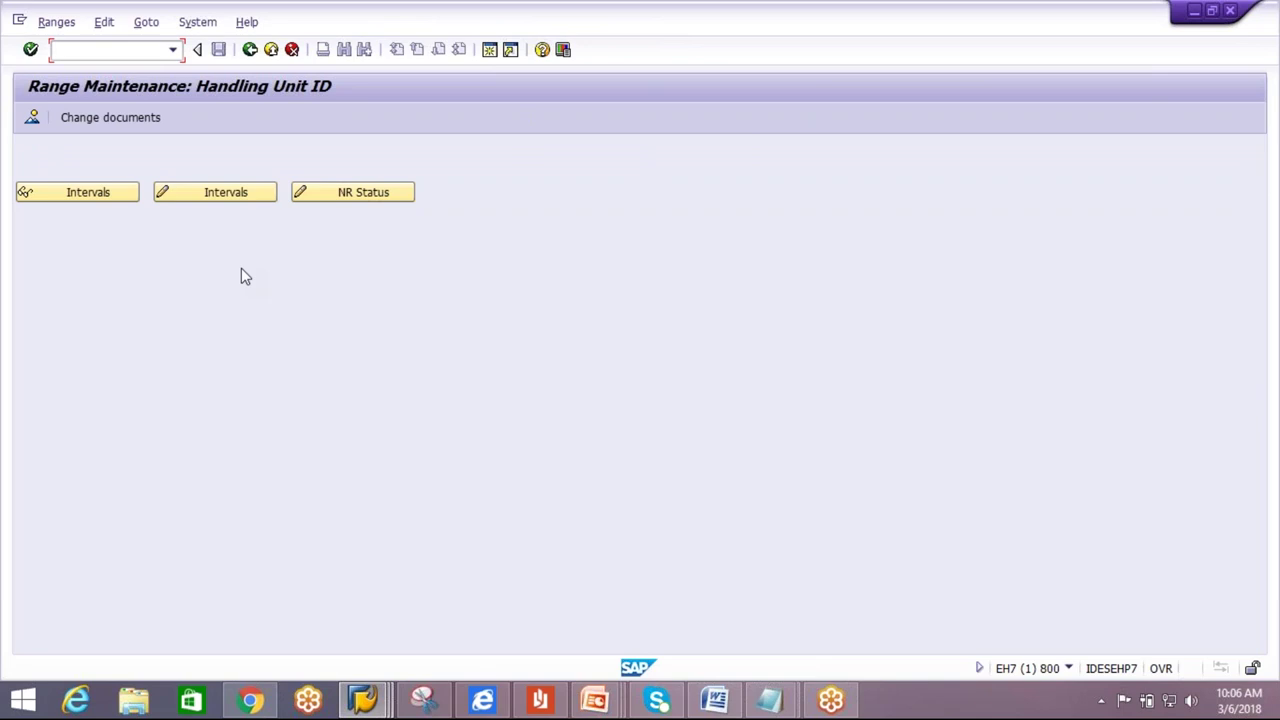
click(100, 204)
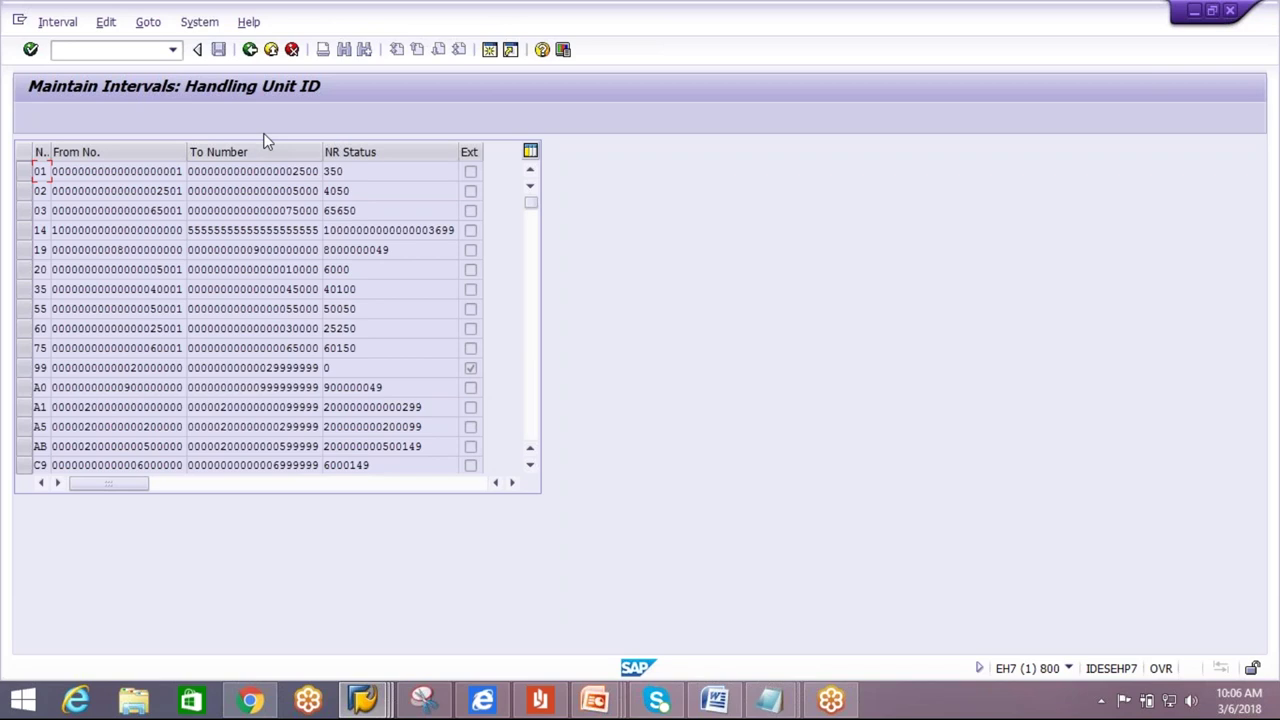
click(252, 56)
click(251, 52)
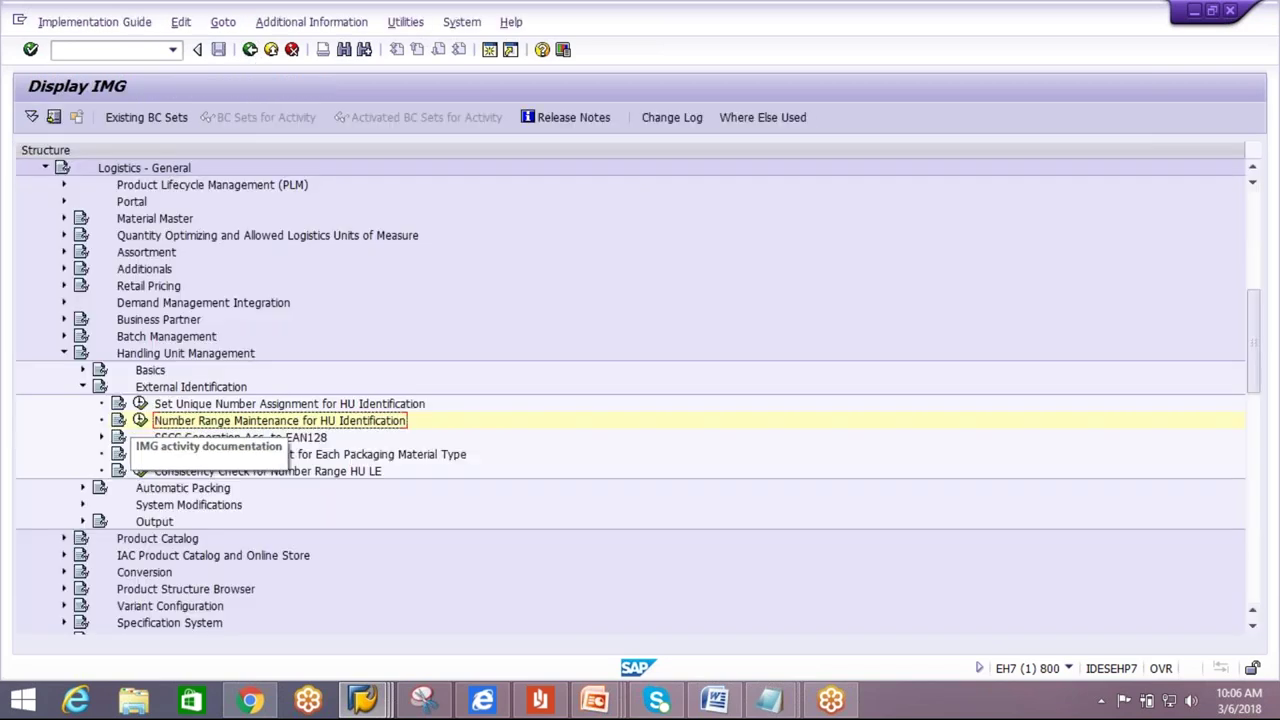
Open Define Packaging Material Types under Handling Unit Management > Basics and position the list on type ACAR.
click(84, 370)
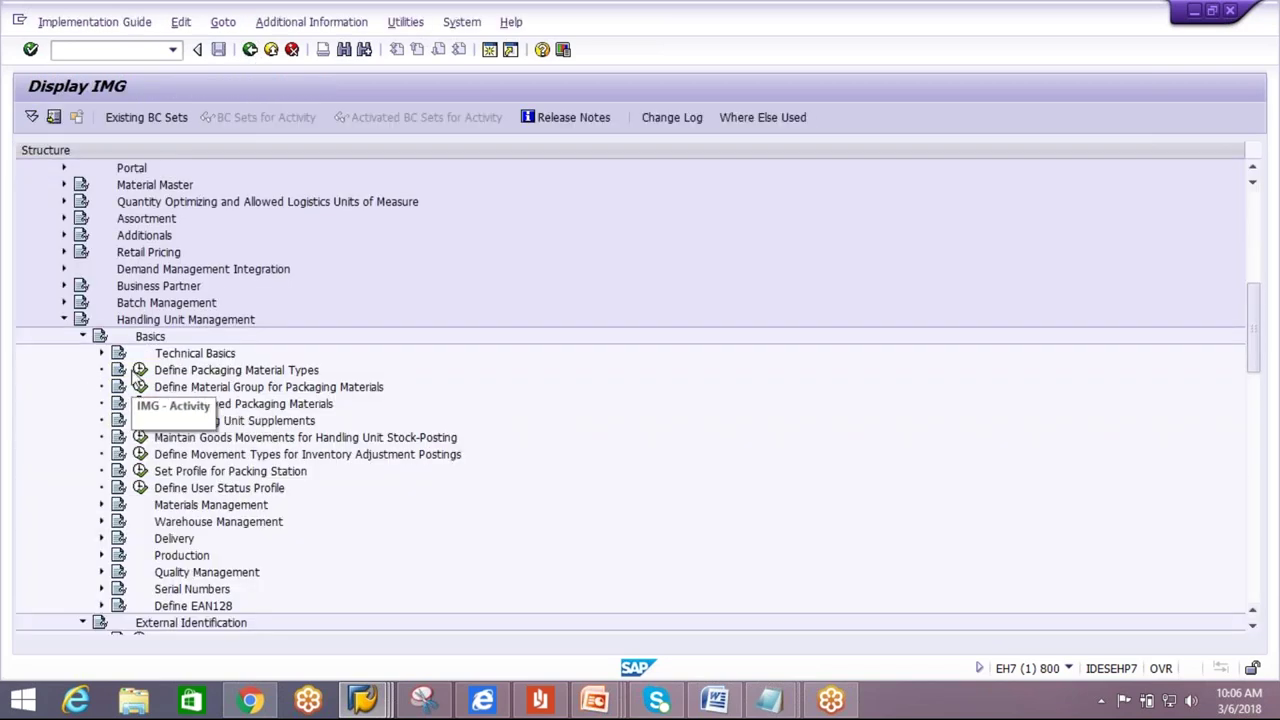
click(140, 370)
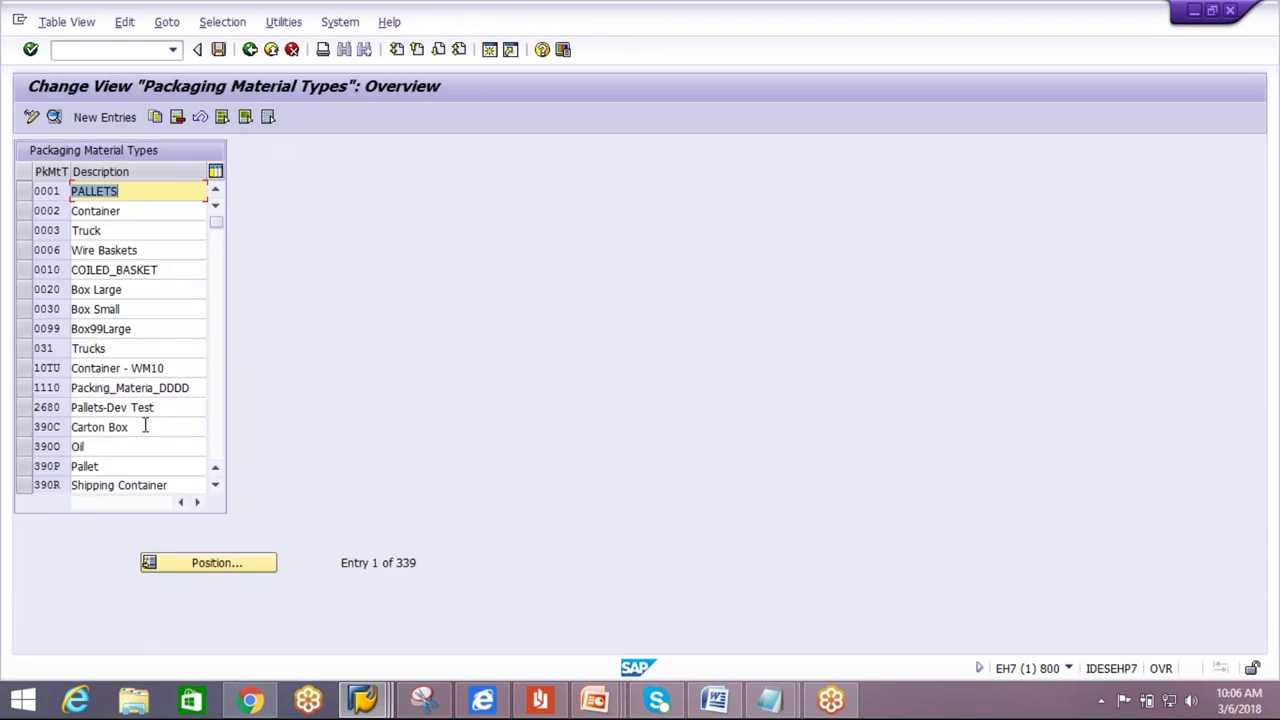
click(190, 558)
click(192, 262)
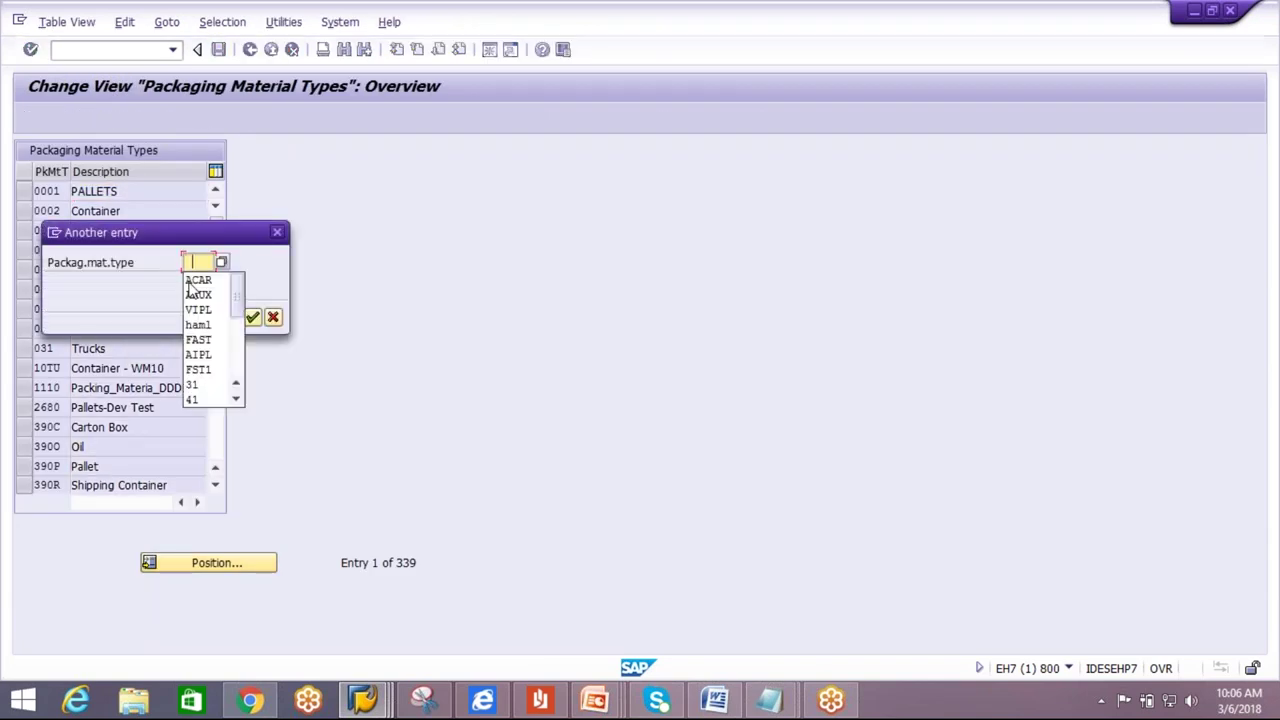
click(198, 280)
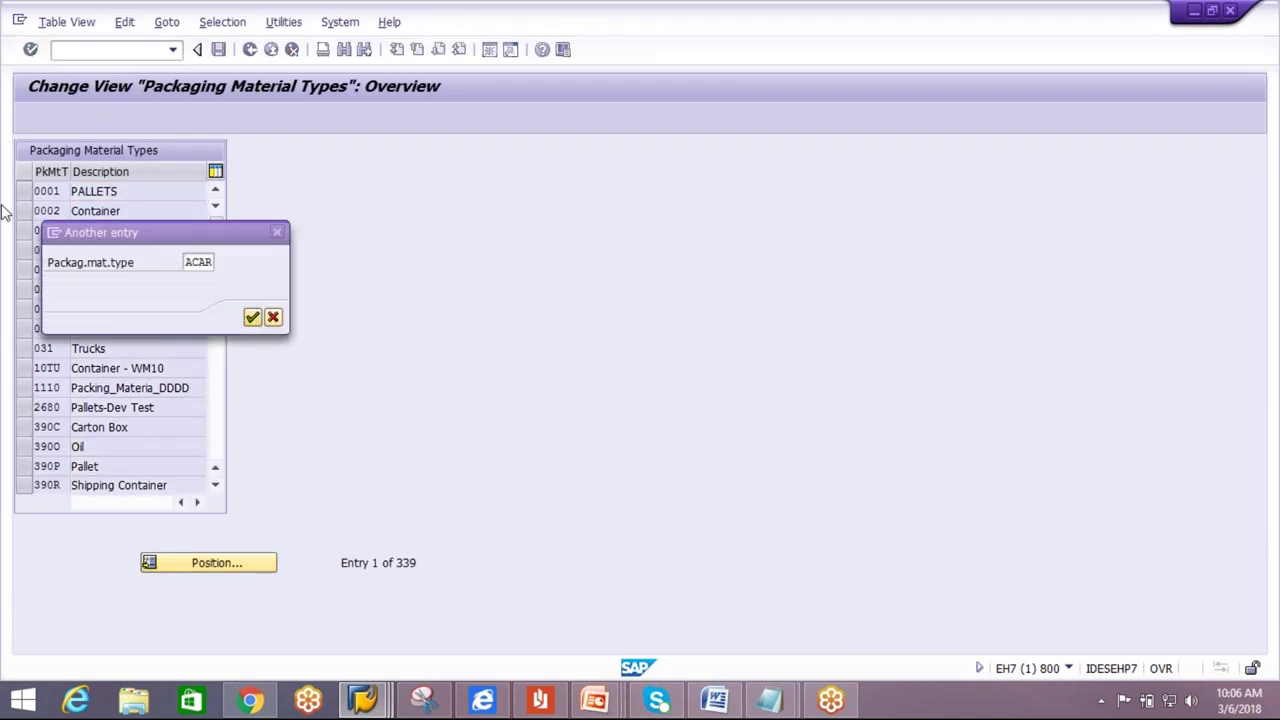
key(Return)
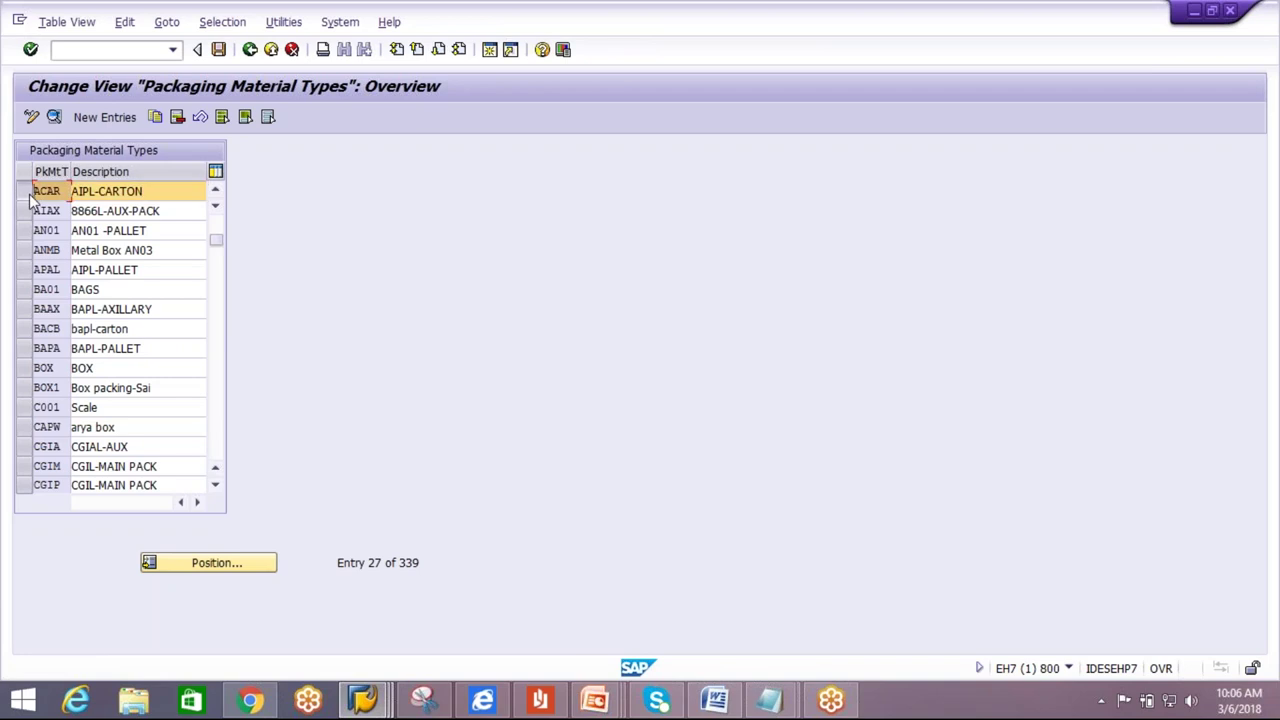
Set the external interval of packaging material type ACAR to 99, save it with the customizing request, and return to the overview.
click(54, 117)
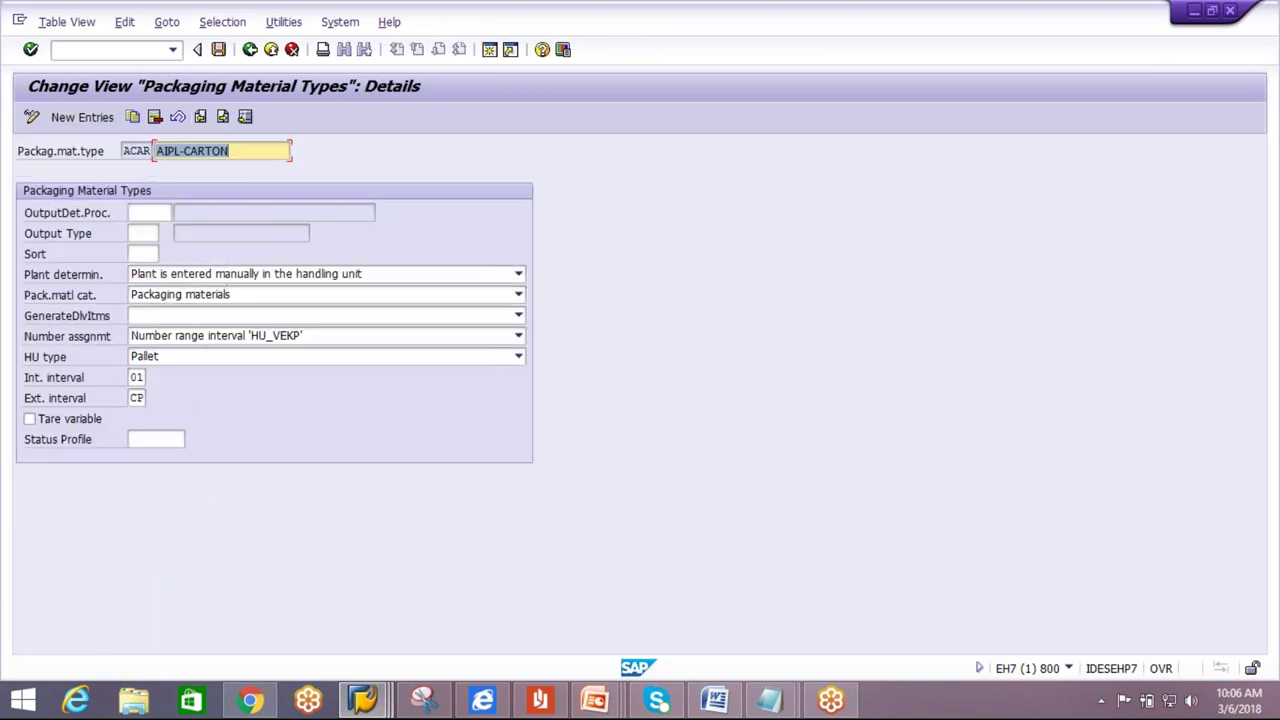
double_click(136, 398)
text(9)
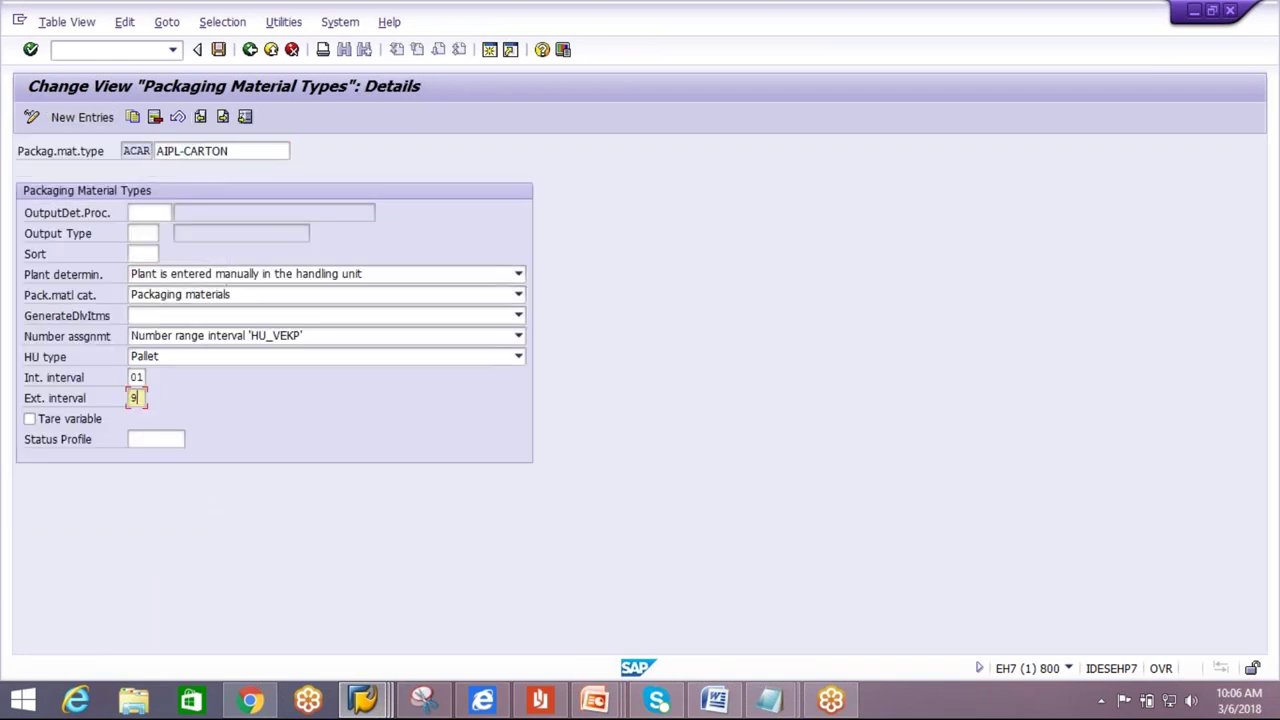
text(9)
click(218, 49)
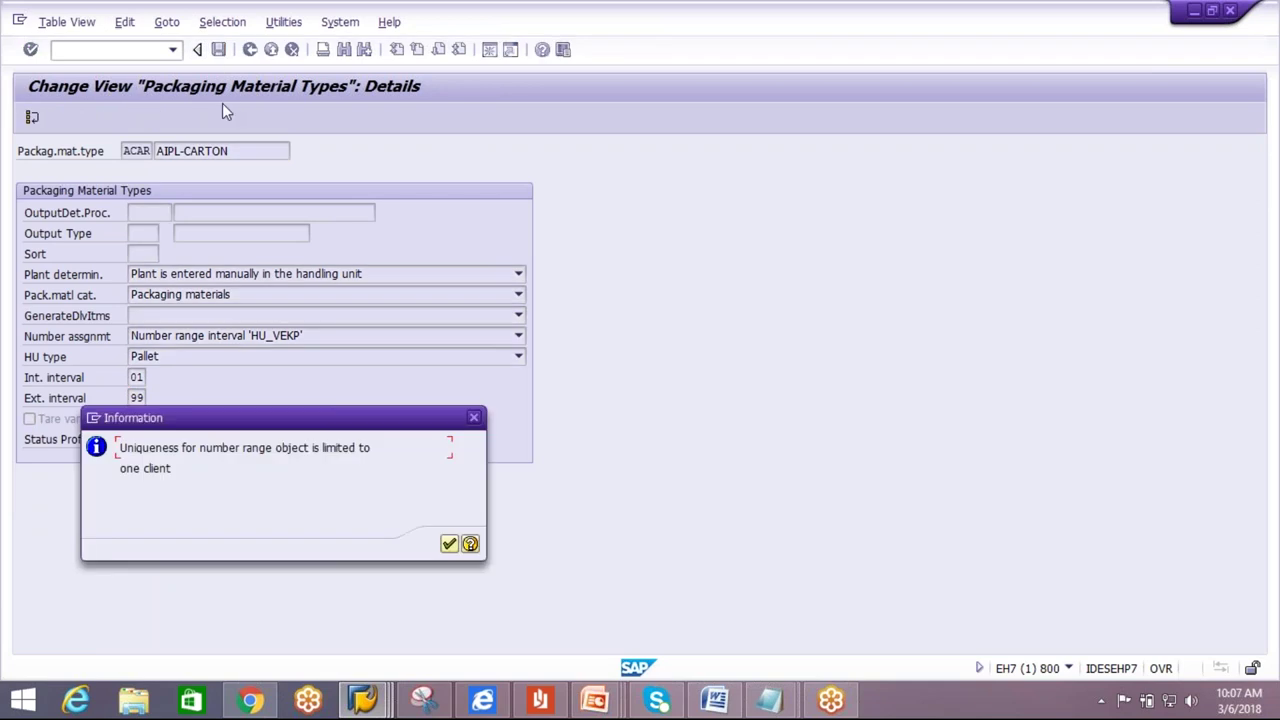
click(449, 543)
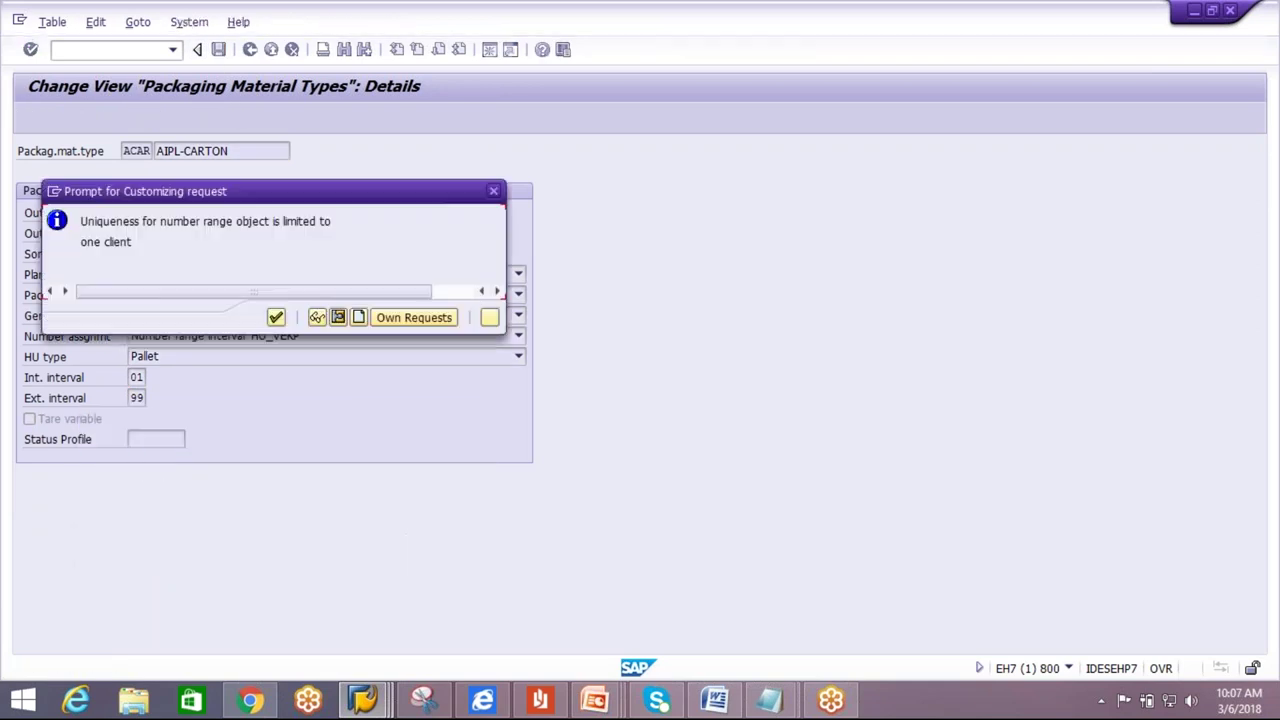
key(Return)
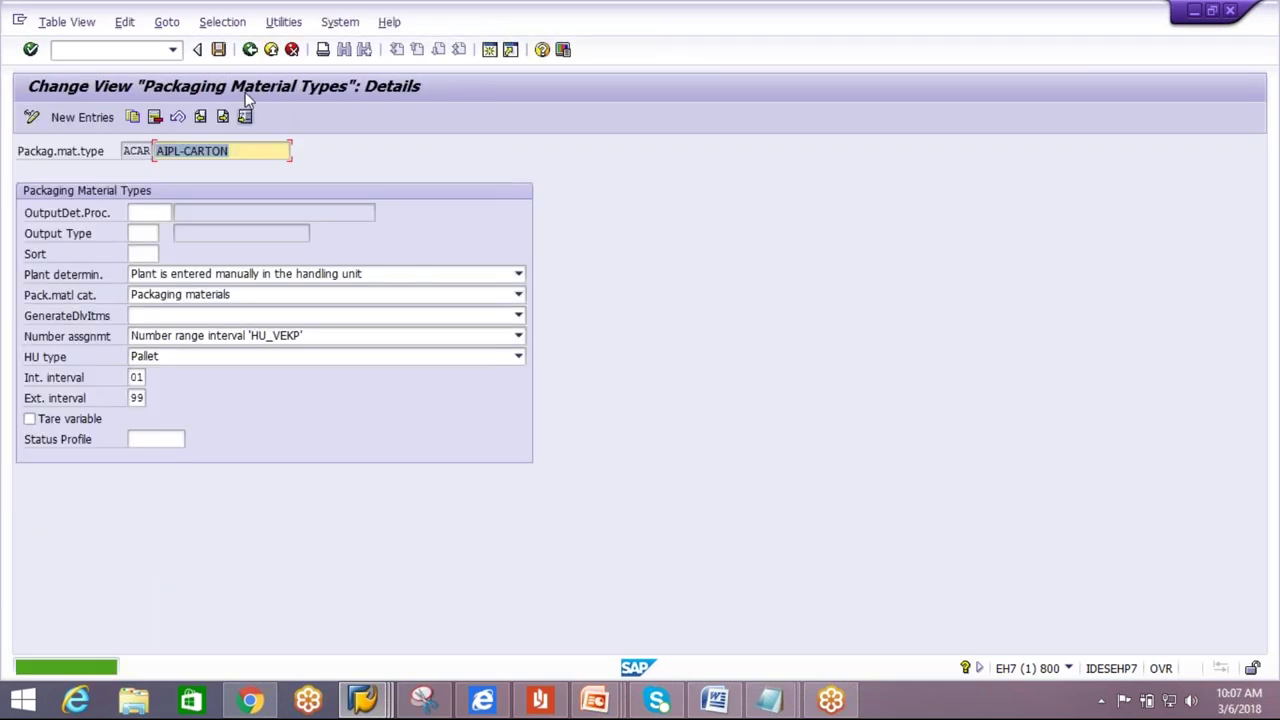
click(250, 49)
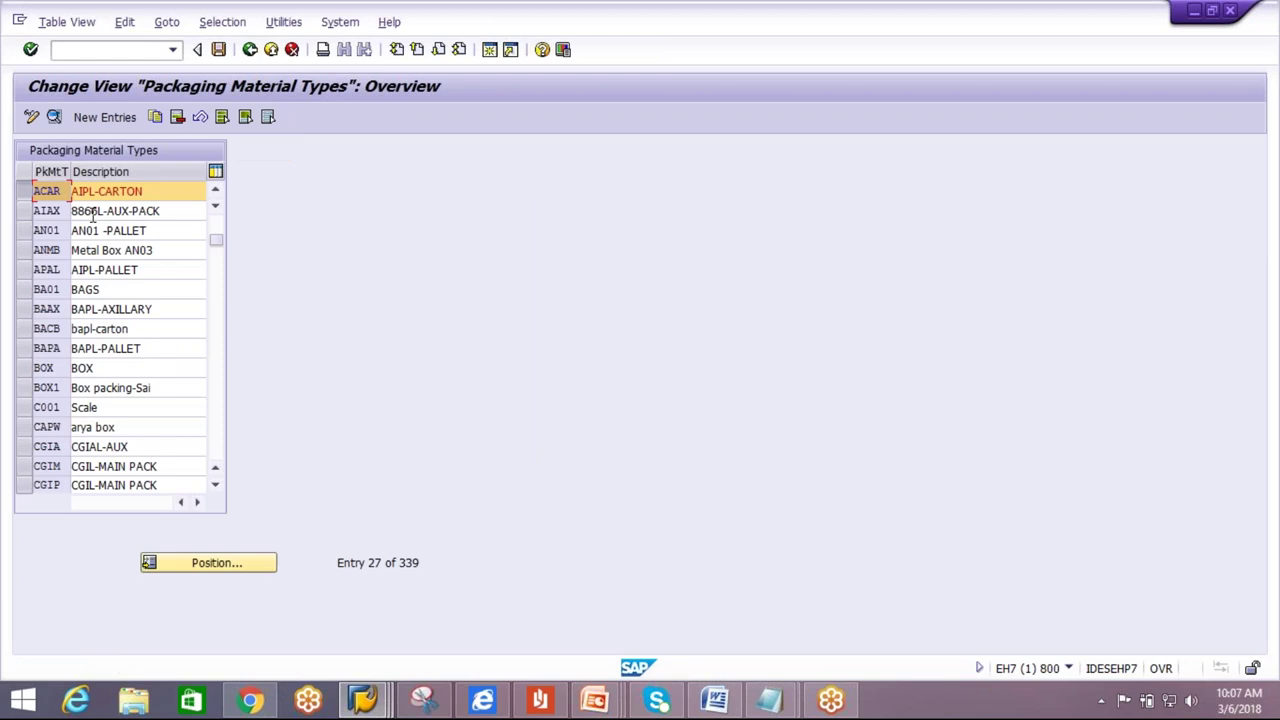
Open the details of packaging material type APAL, set its external interval to 99, save, and return to the overview.
click(27, 191)
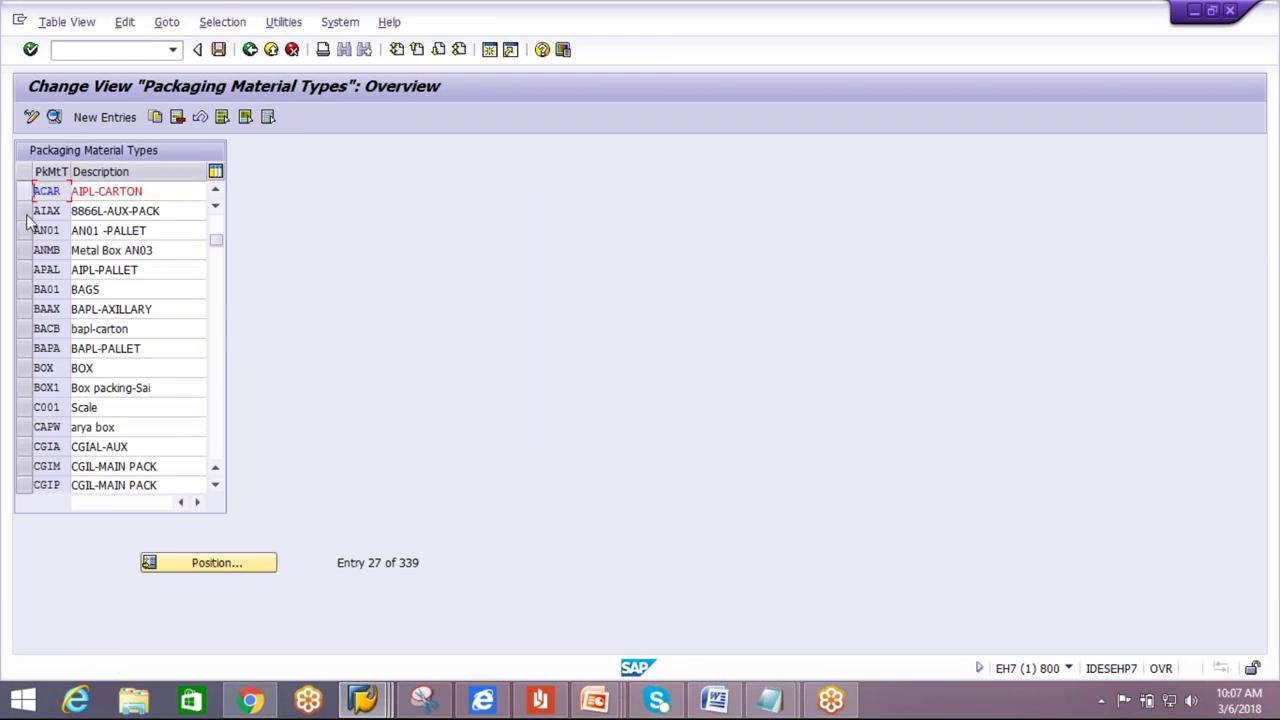
click(24, 270)
click(55, 117)
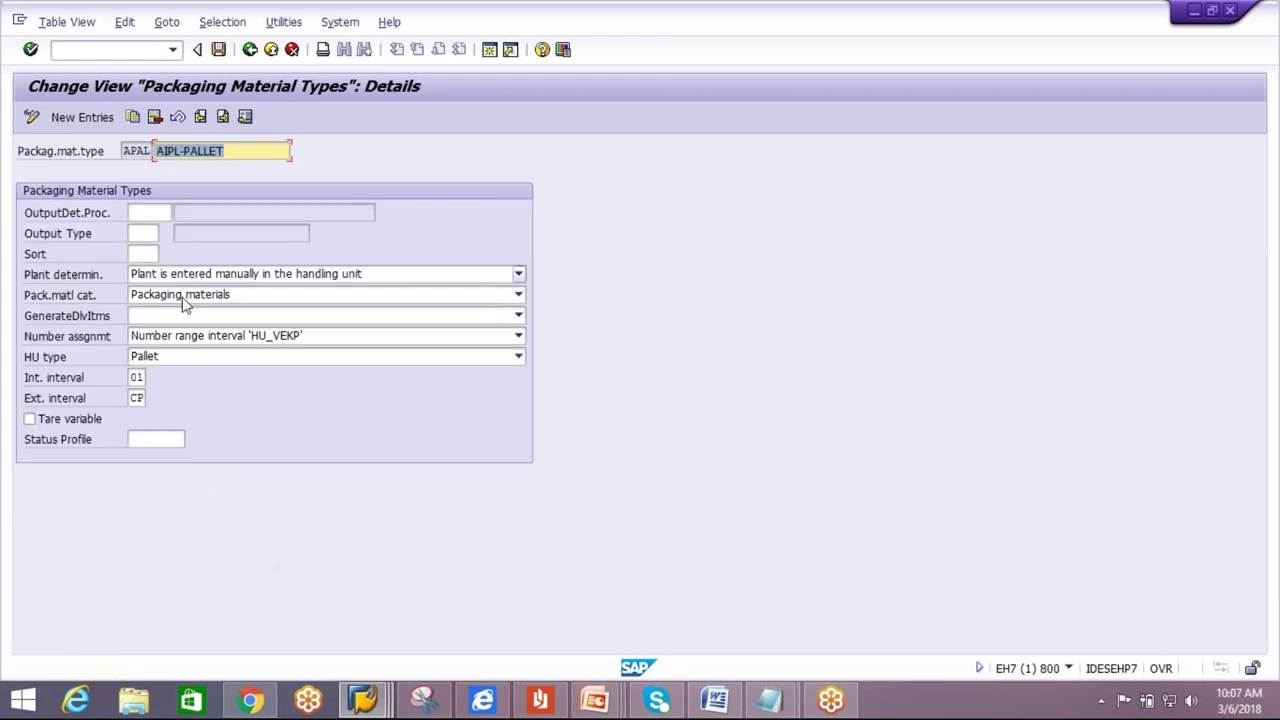
click(137, 398)
text(99)
click(218, 49)
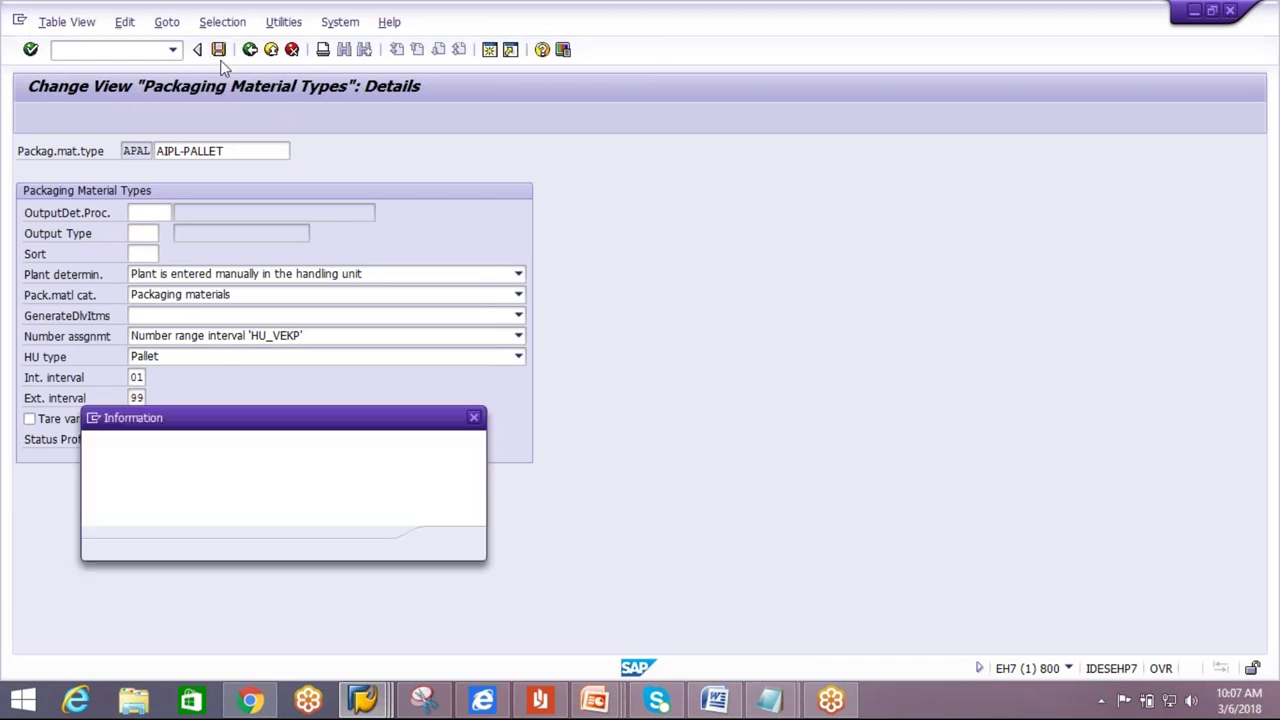
click(449, 540)
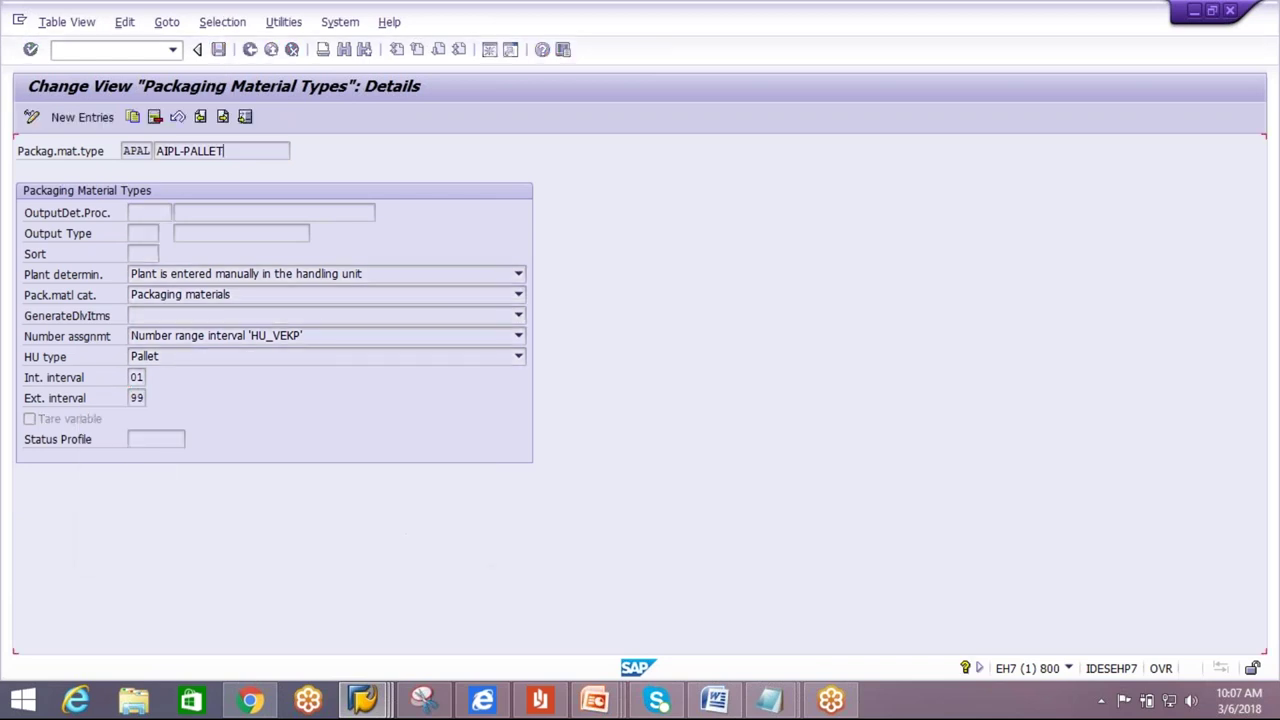
click(250, 49)
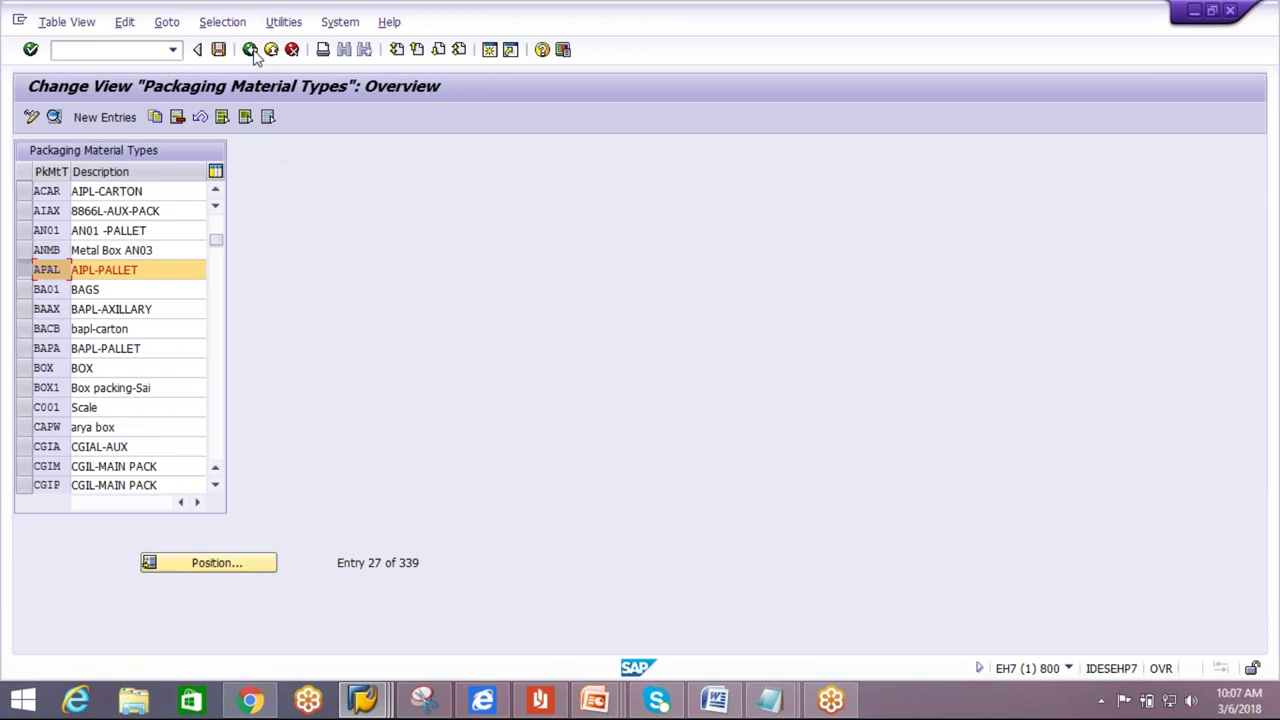
Open the details of packaging material type AAUX, set its external interval to 99, and save the change.
click(26, 272)
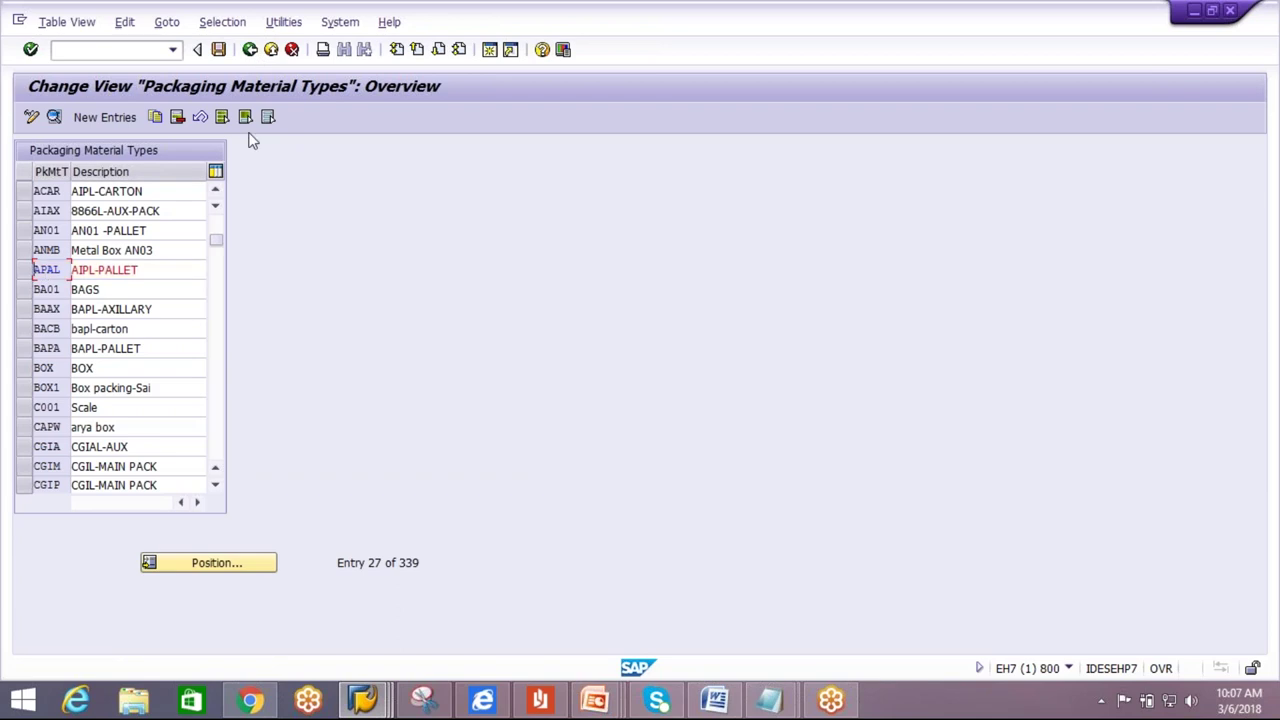
click(215, 189)
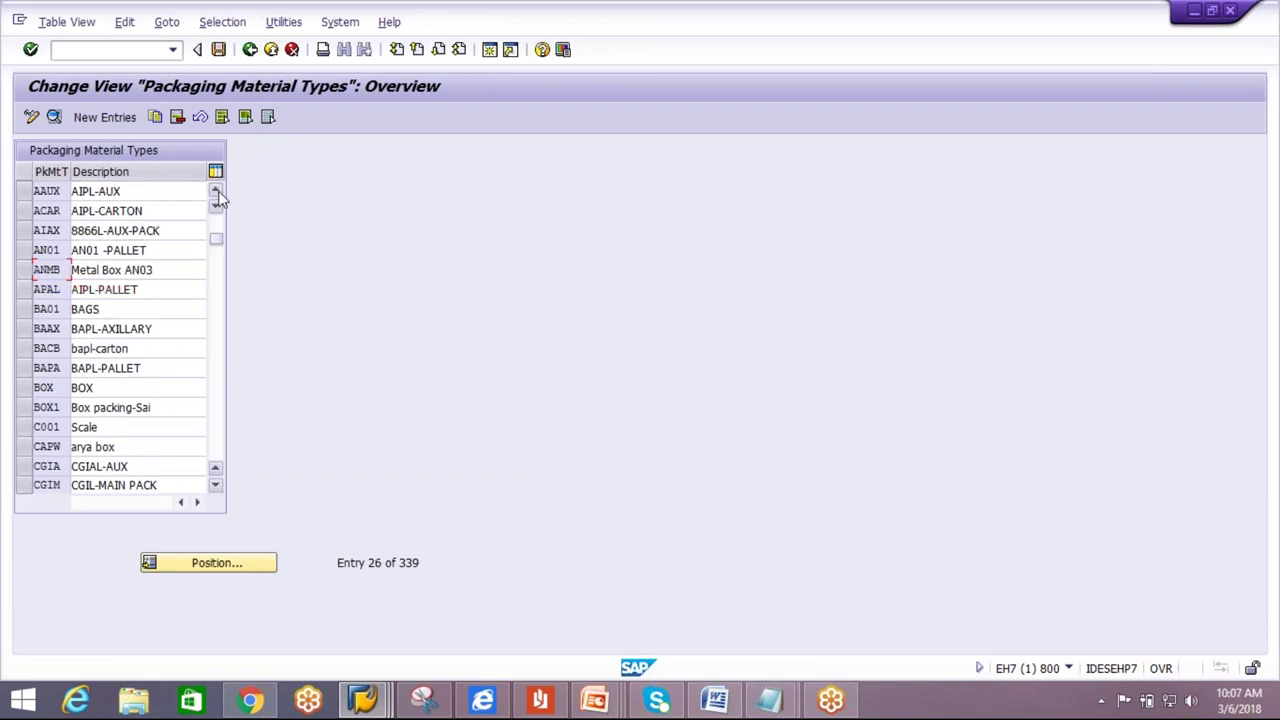
click(24, 192)
click(55, 117)
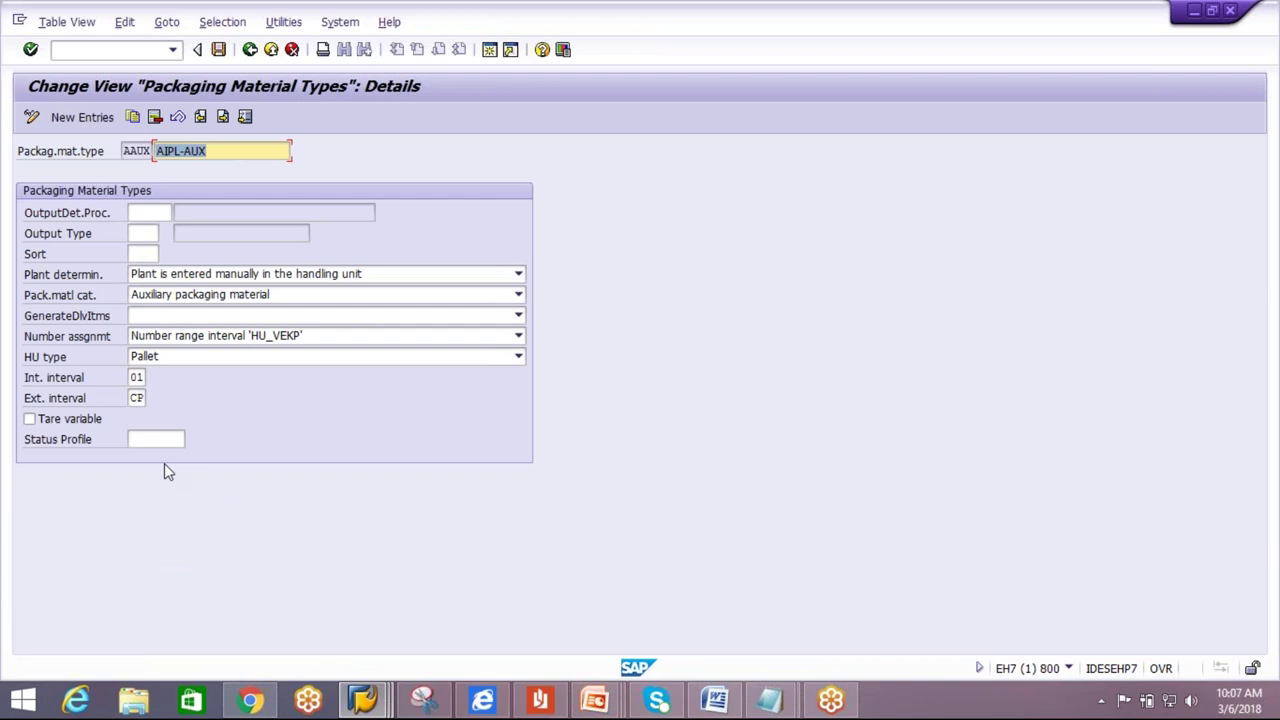
double_click(136, 397)
text(99)
click(219, 52)
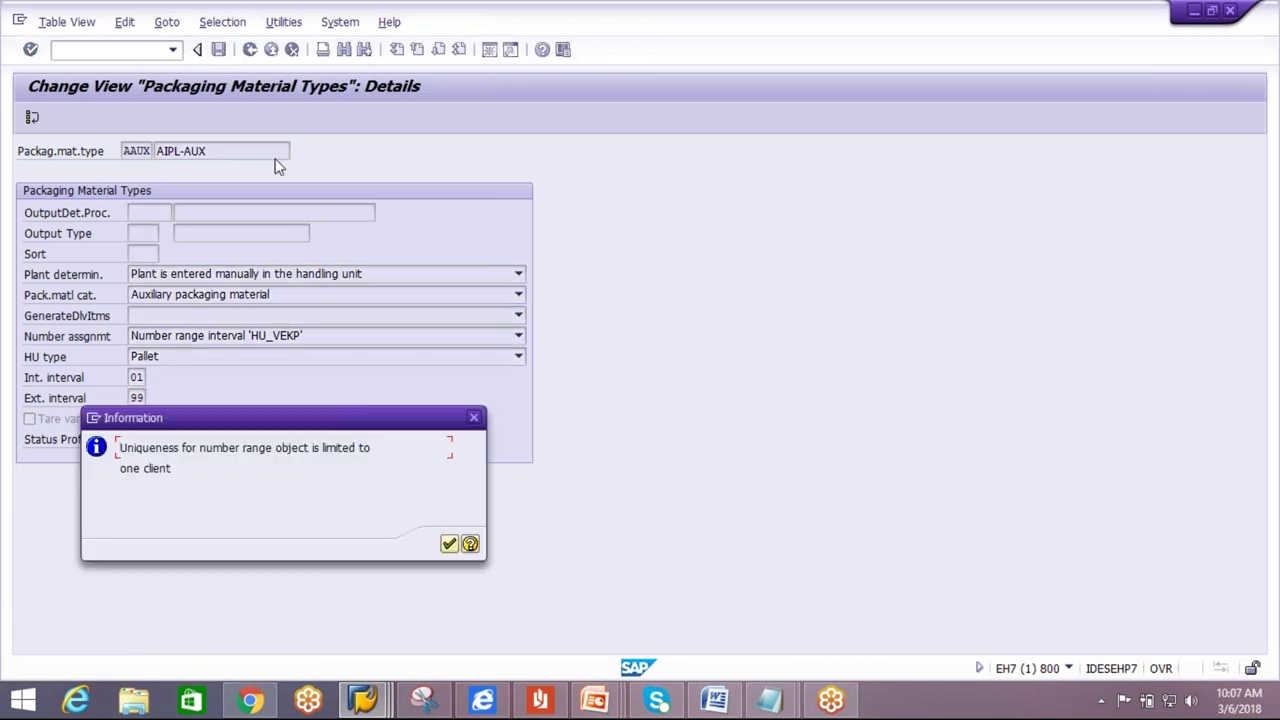
click(449, 544)
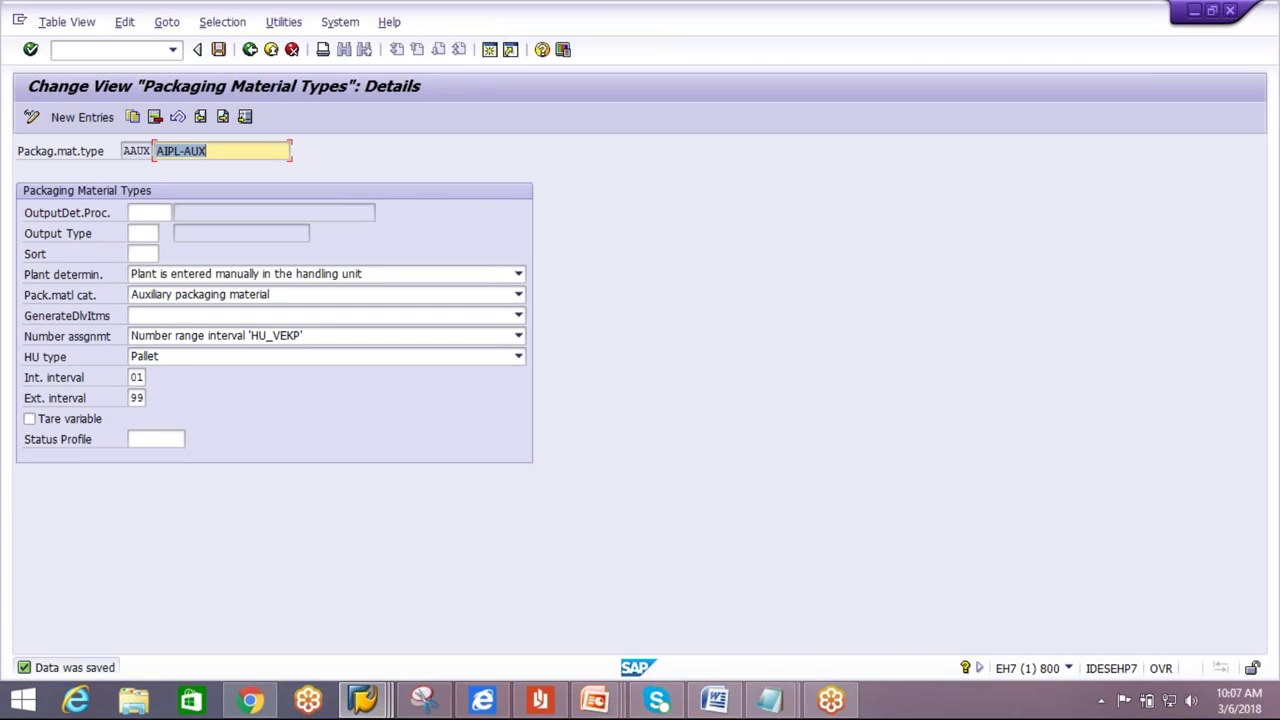
click(219, 51)
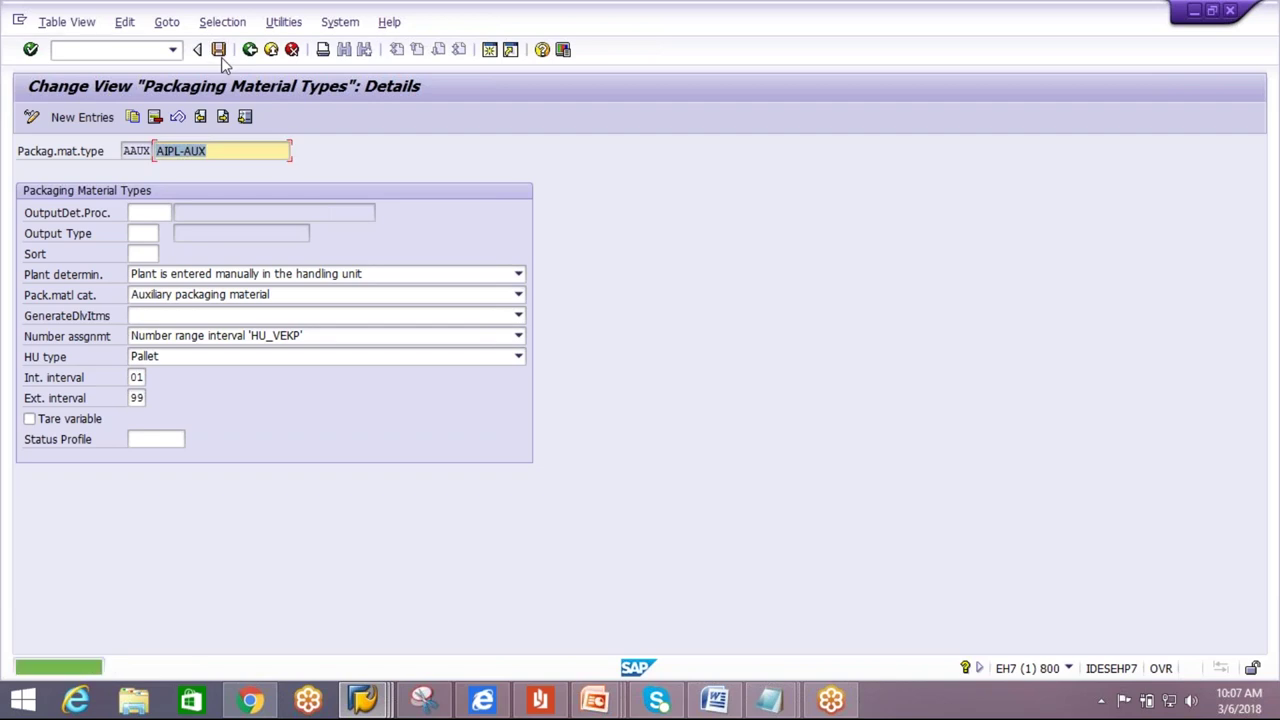
Set the HU type of packaging material type AAUX to blank, save, and return to the overview.
click(518, 358)
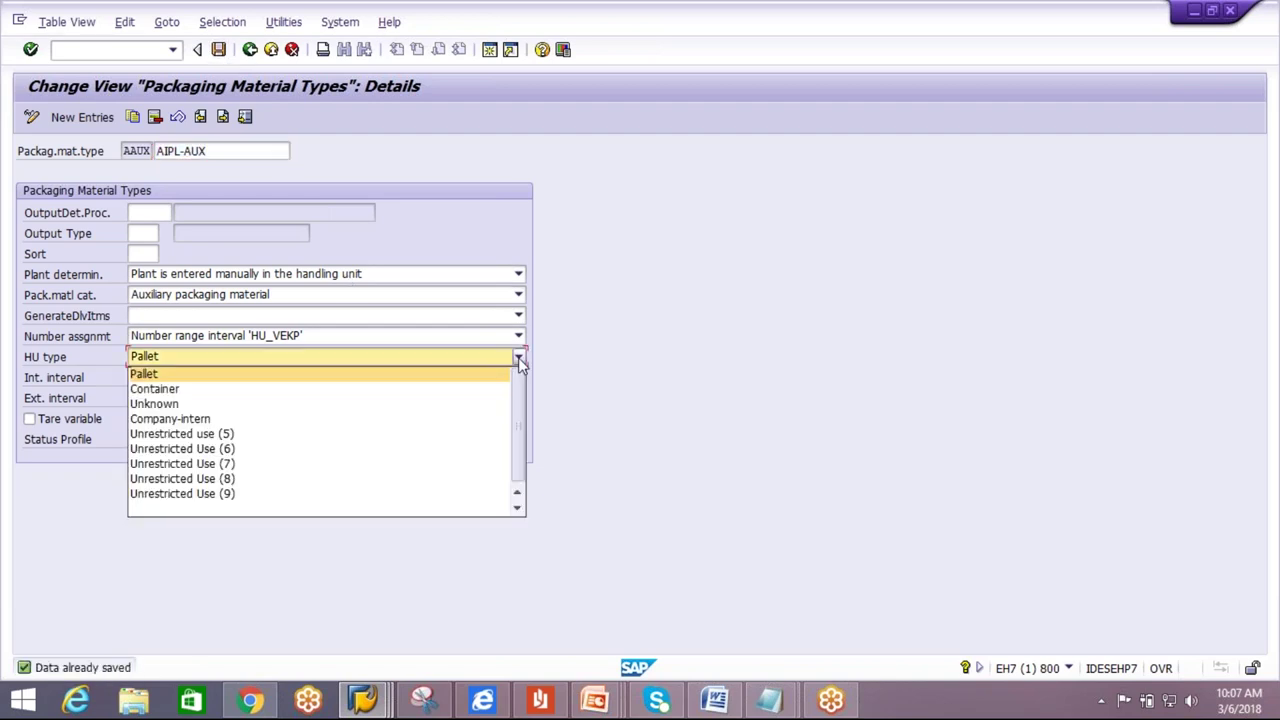
click(306, 509)
click(218, 50)
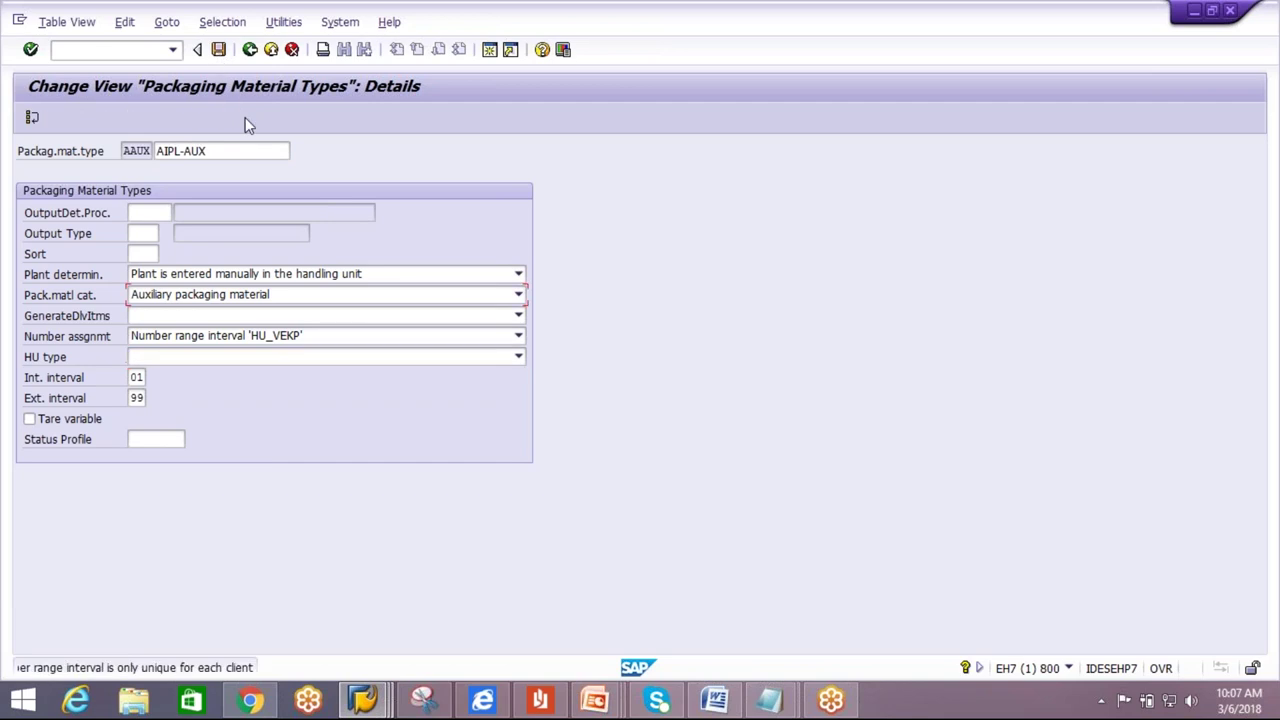
key(Return)
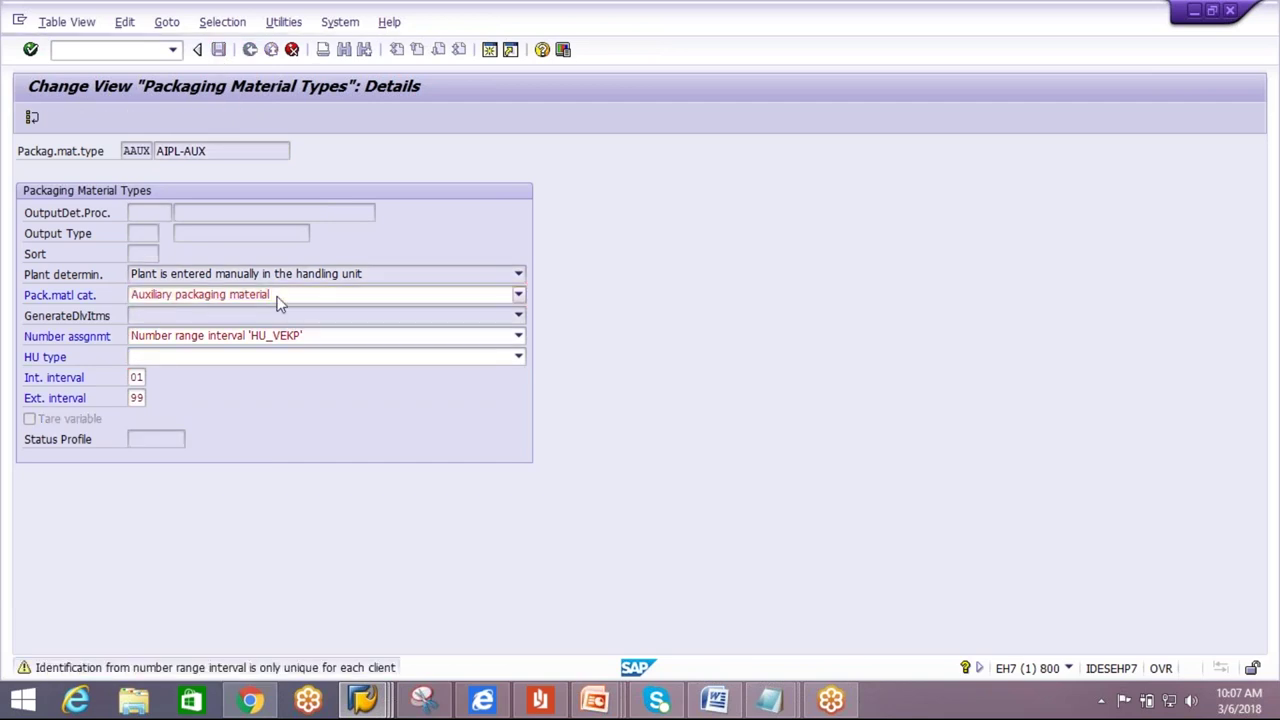
click(250, 49)
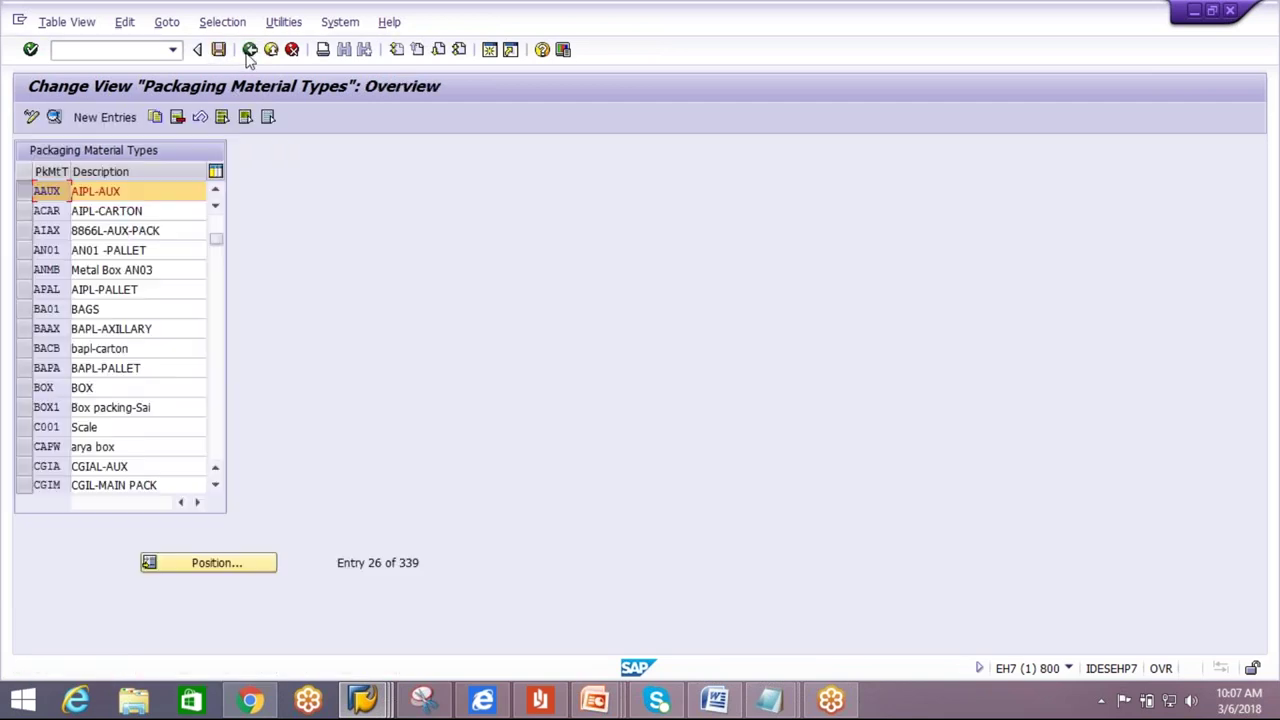
Open the details of packaging material type ACAR, set its HU type to blank, save, and return to the overview.
click(24, 210)
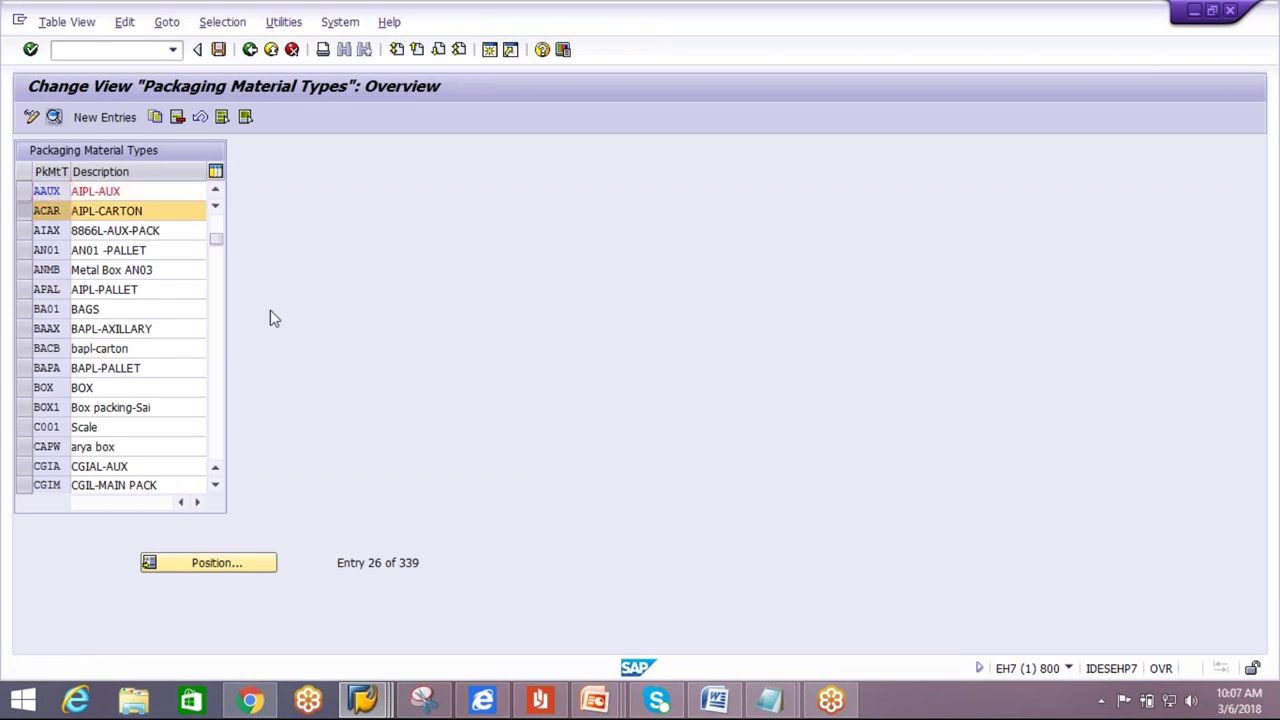
click(54, 116)
click(518, 362)
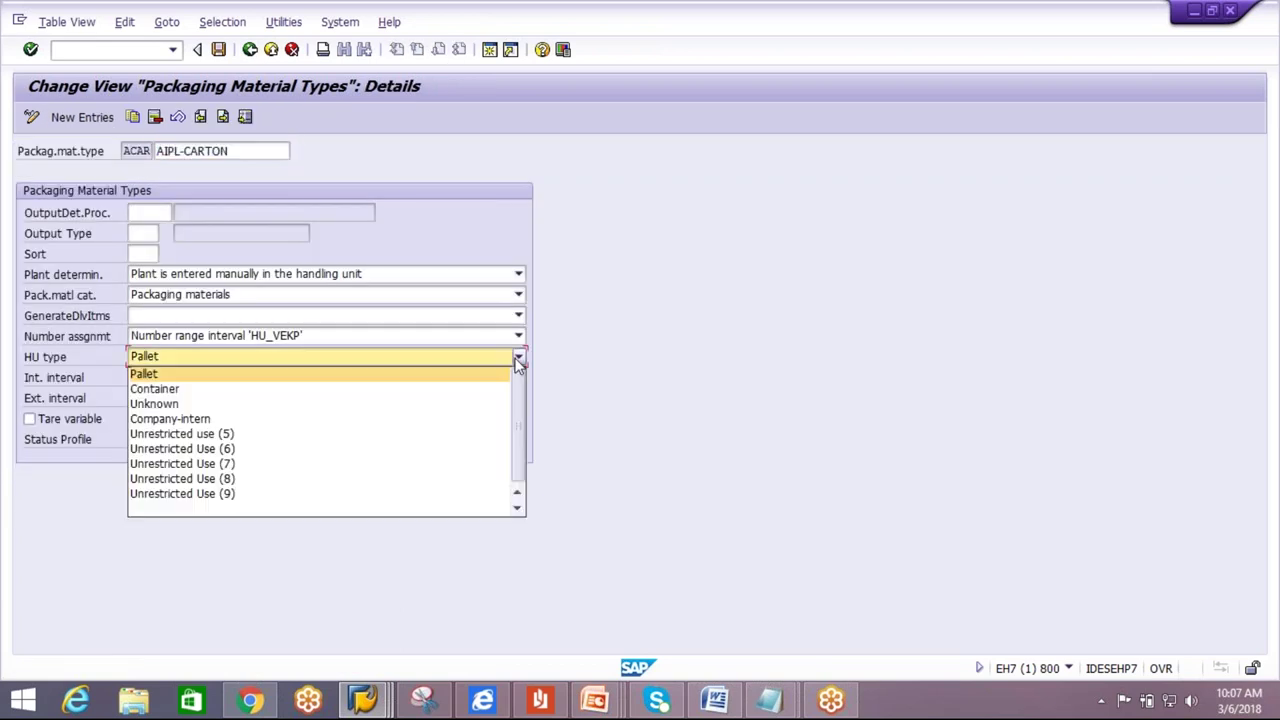
click(328, 508)
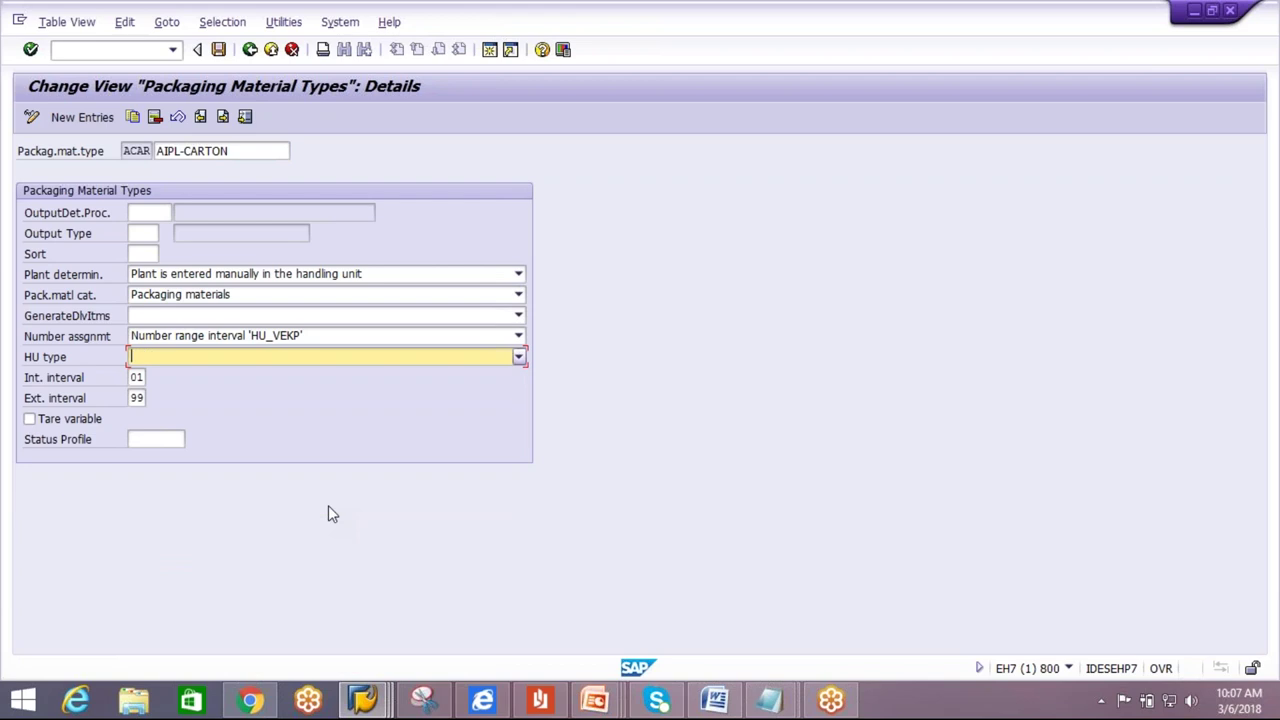
click(219, 50)
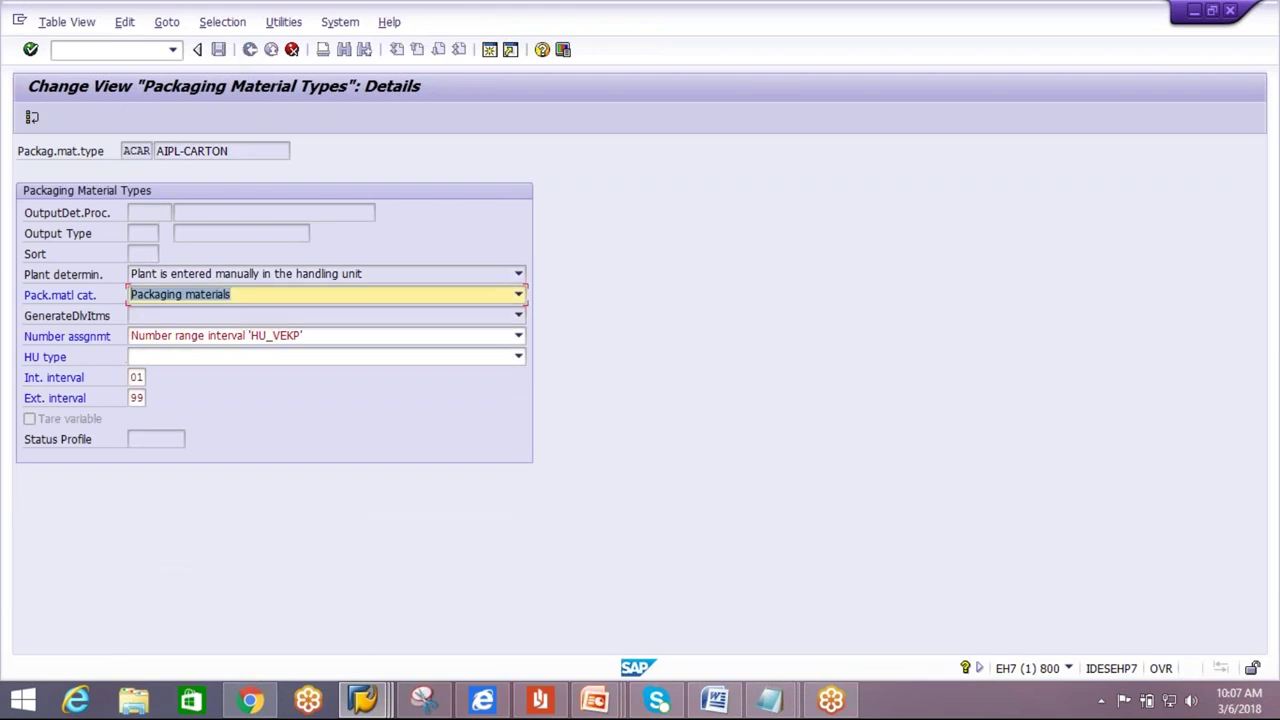
key(Return)
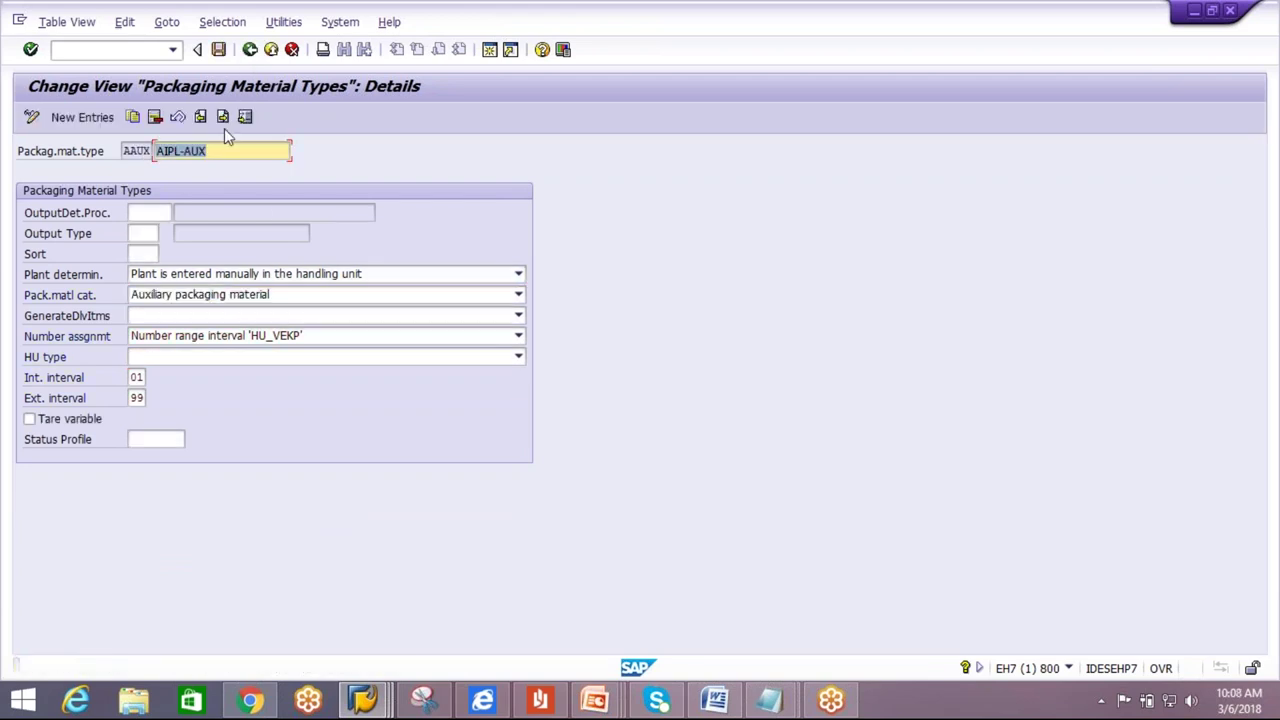
click(250, 50)
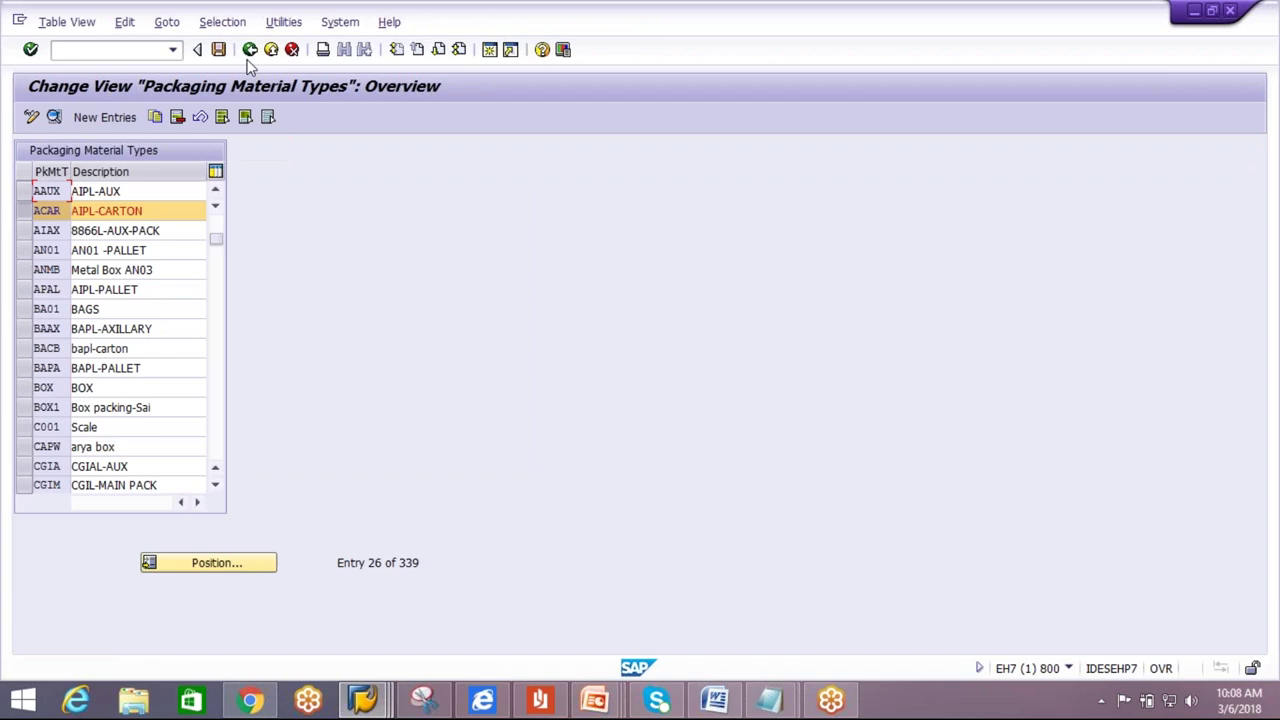
Set the HU type of packaging material type APAL to blank, save, and go back to the Display IMG structure.
click(23, 289)
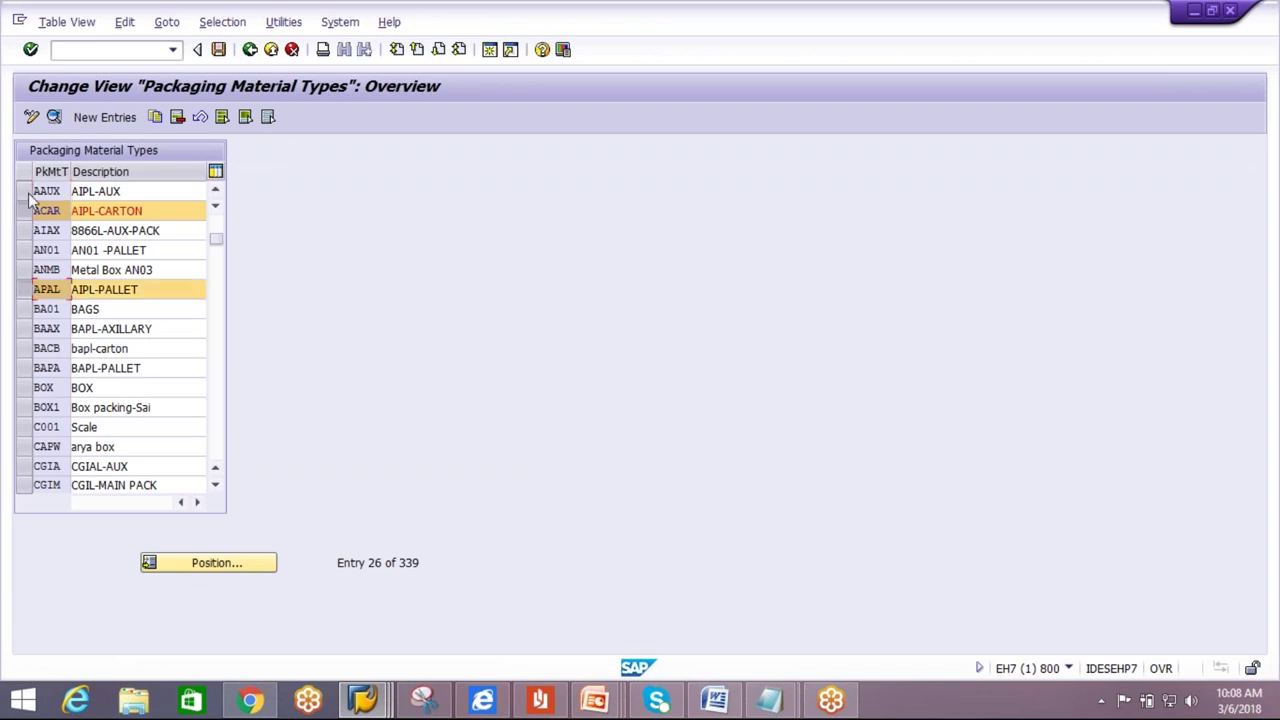
click(24, 210)
key(F2)
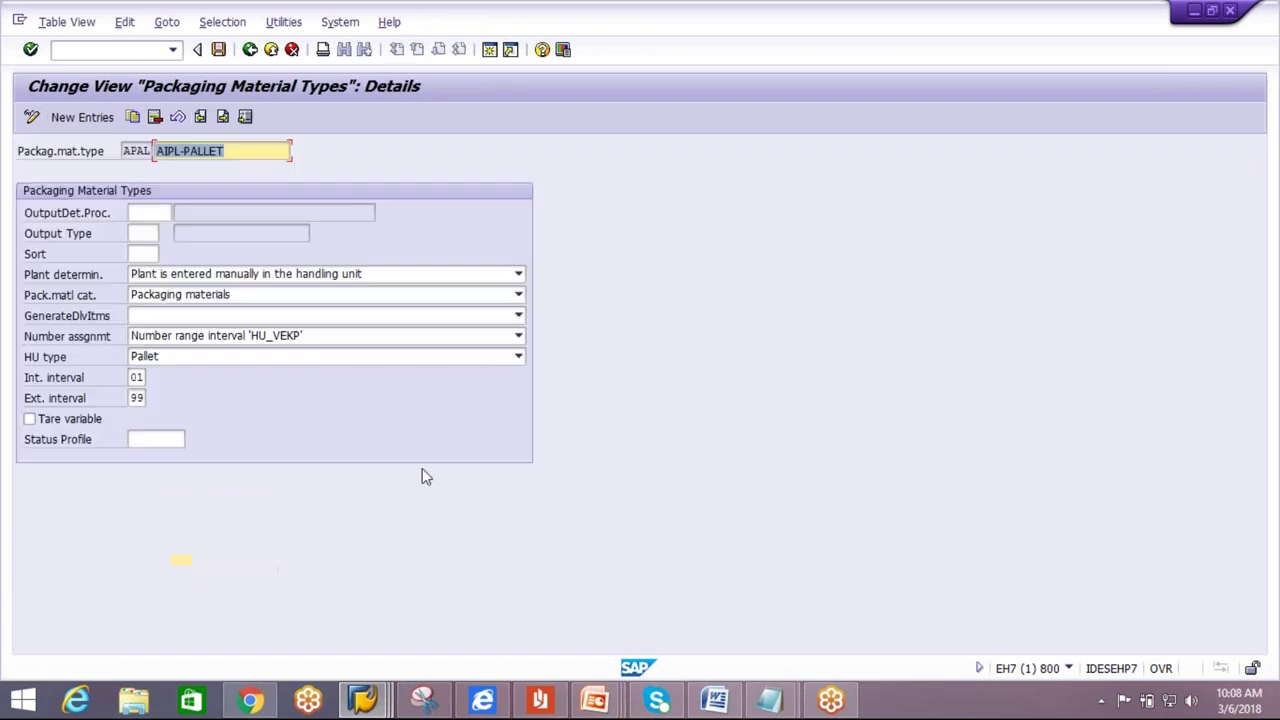
click(280, 357)
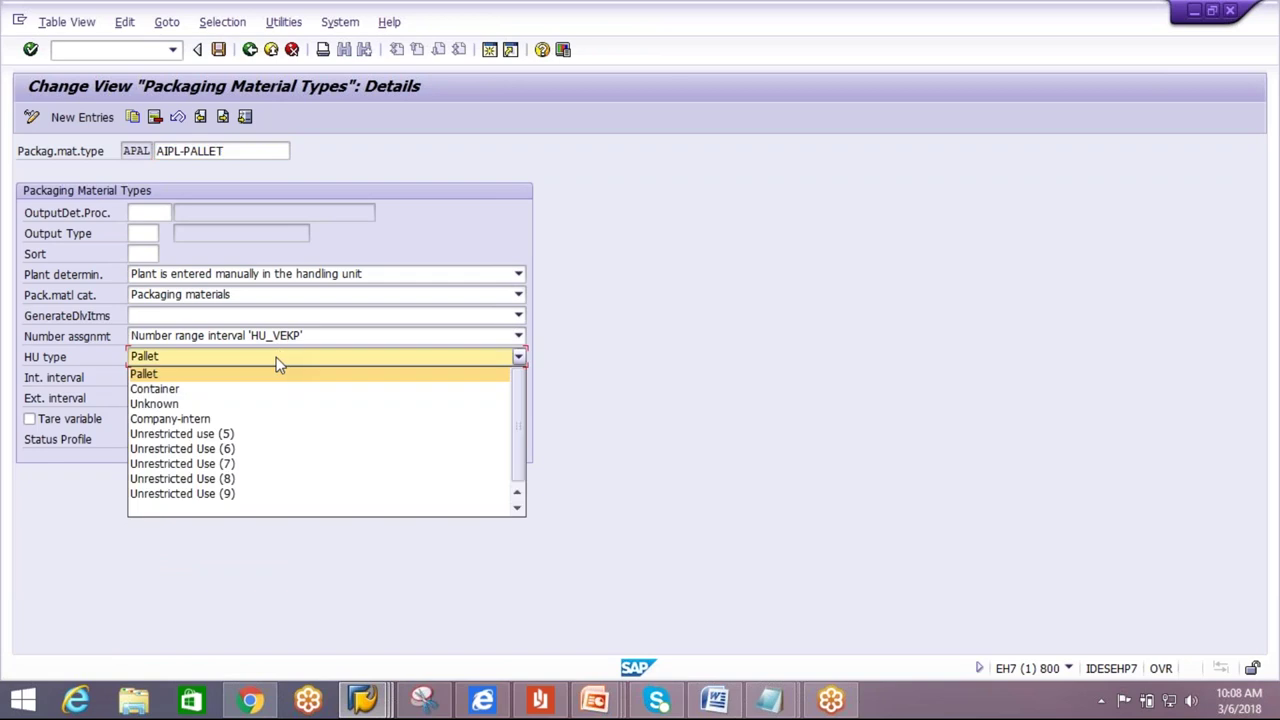
click(258, 507)
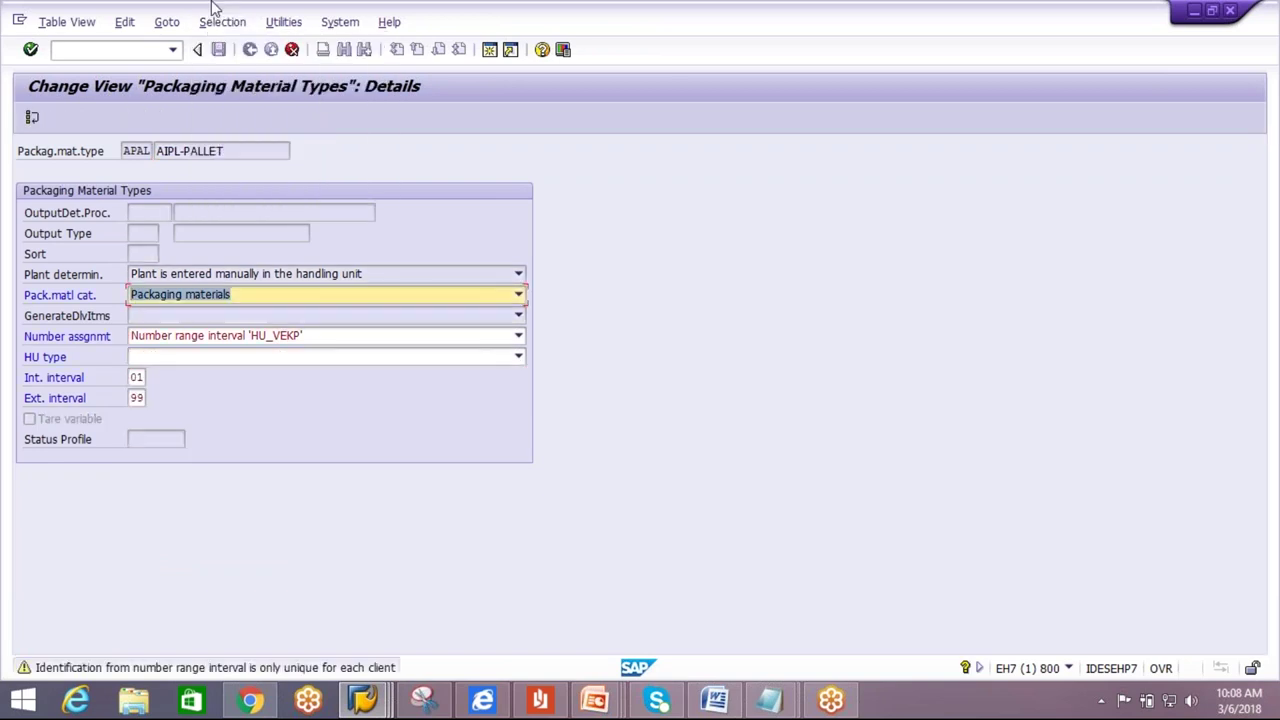
key(Return)
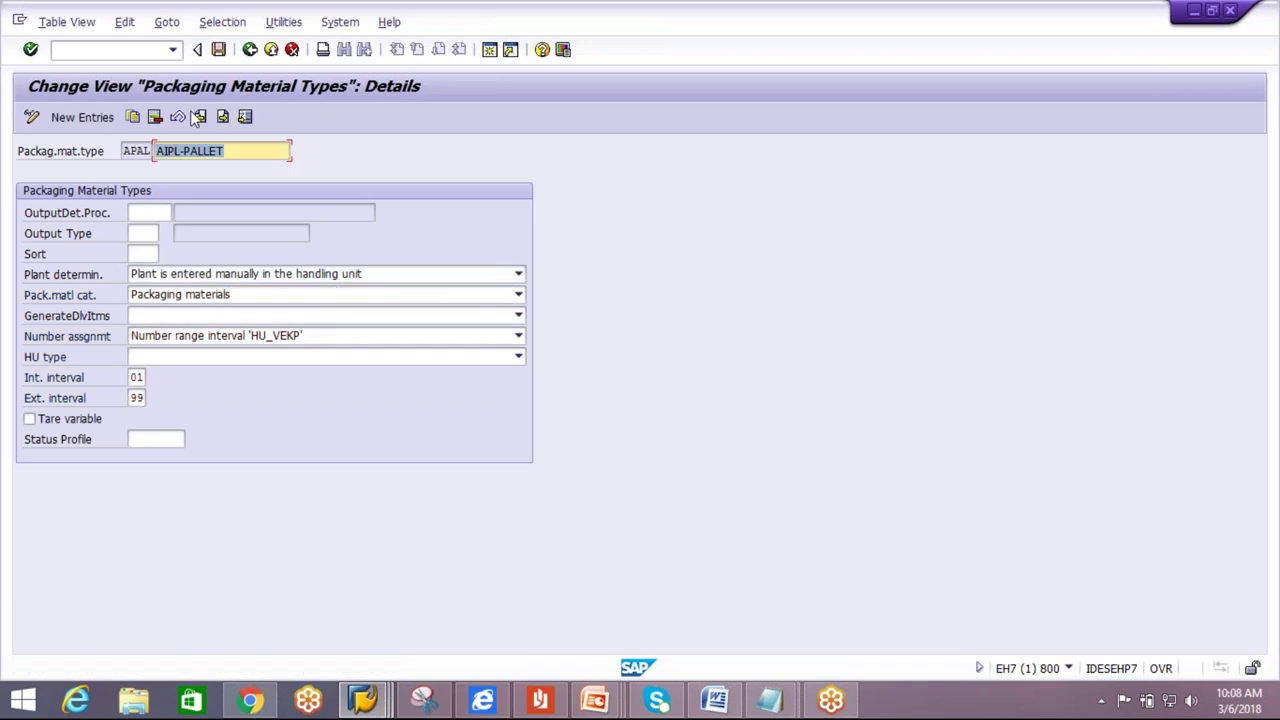
click(218, 49)
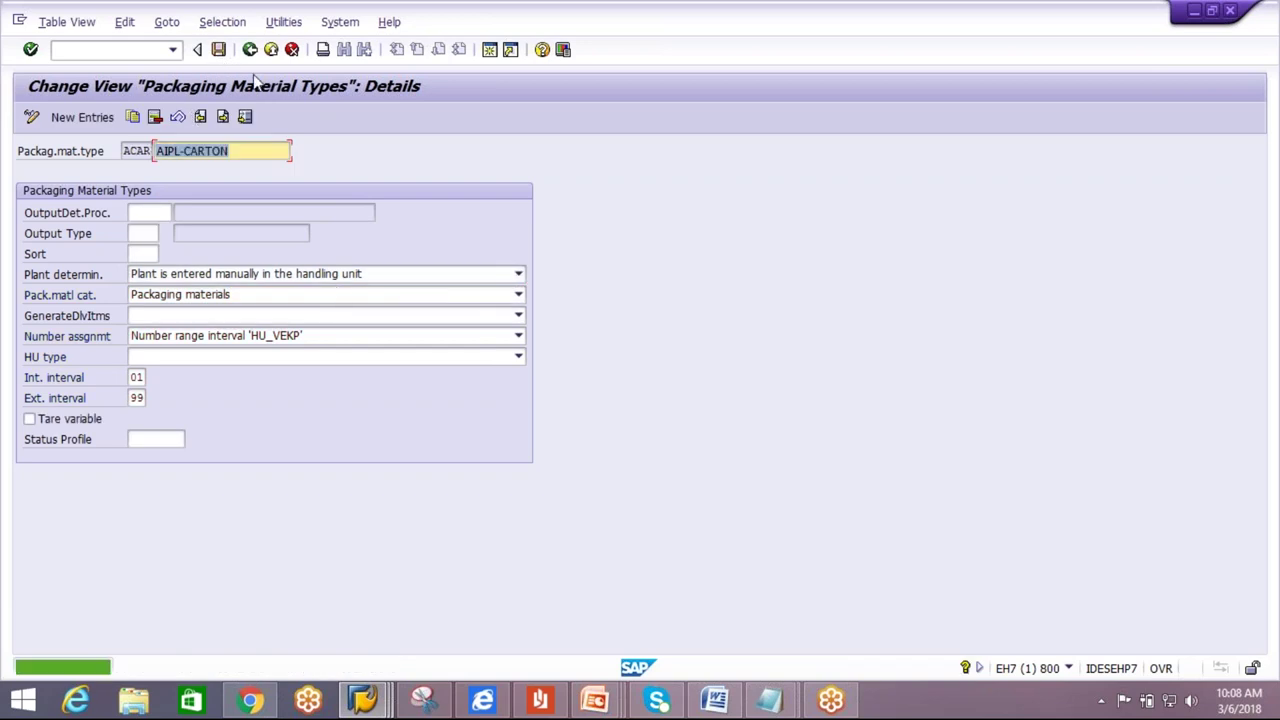
click(251, 54)
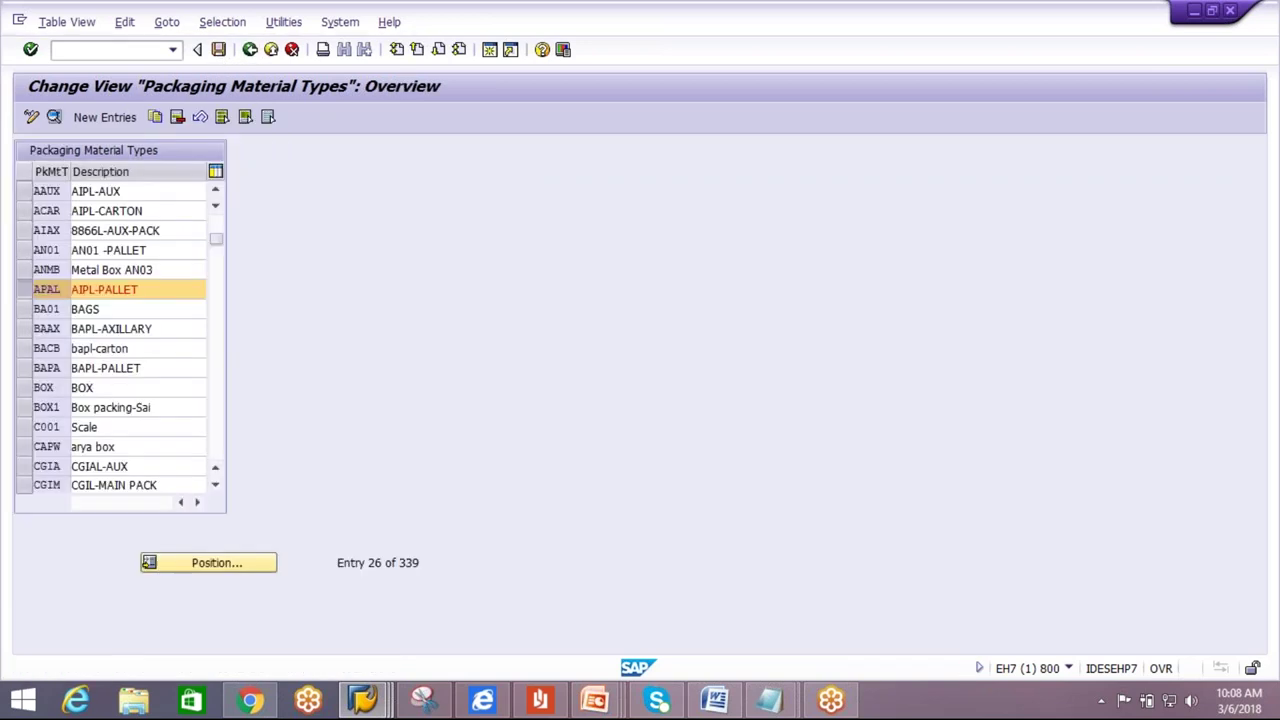
click(251, 54)
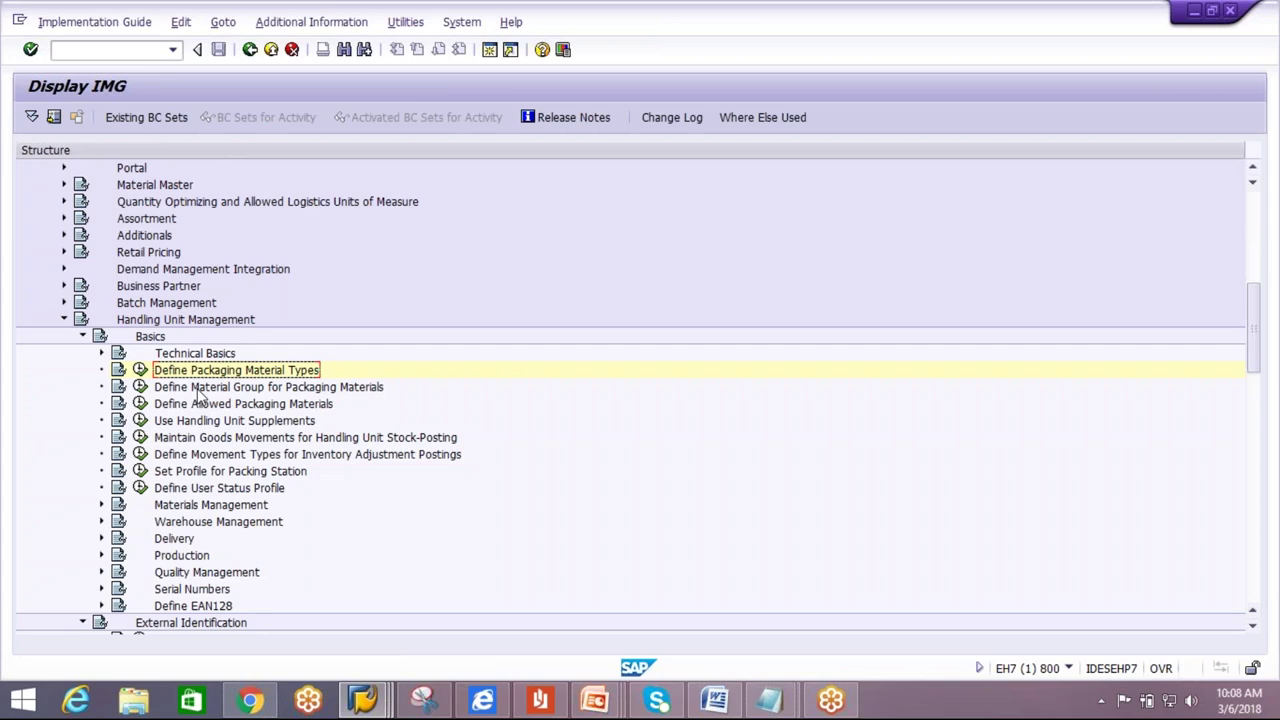
Open Number Range Maintenance for HU Identification in the ERP Display IMG and show the handling unit ID intervals.
click(82, 336)
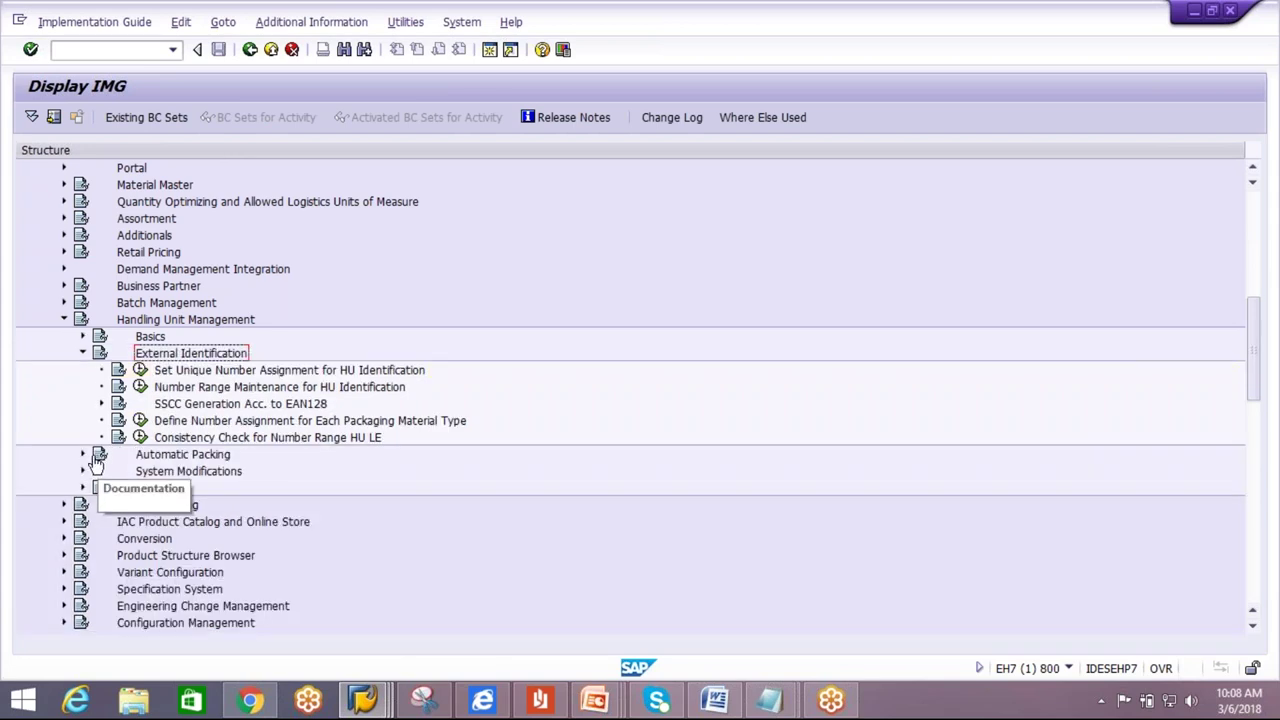
click(141, 390)
click(88, 197)
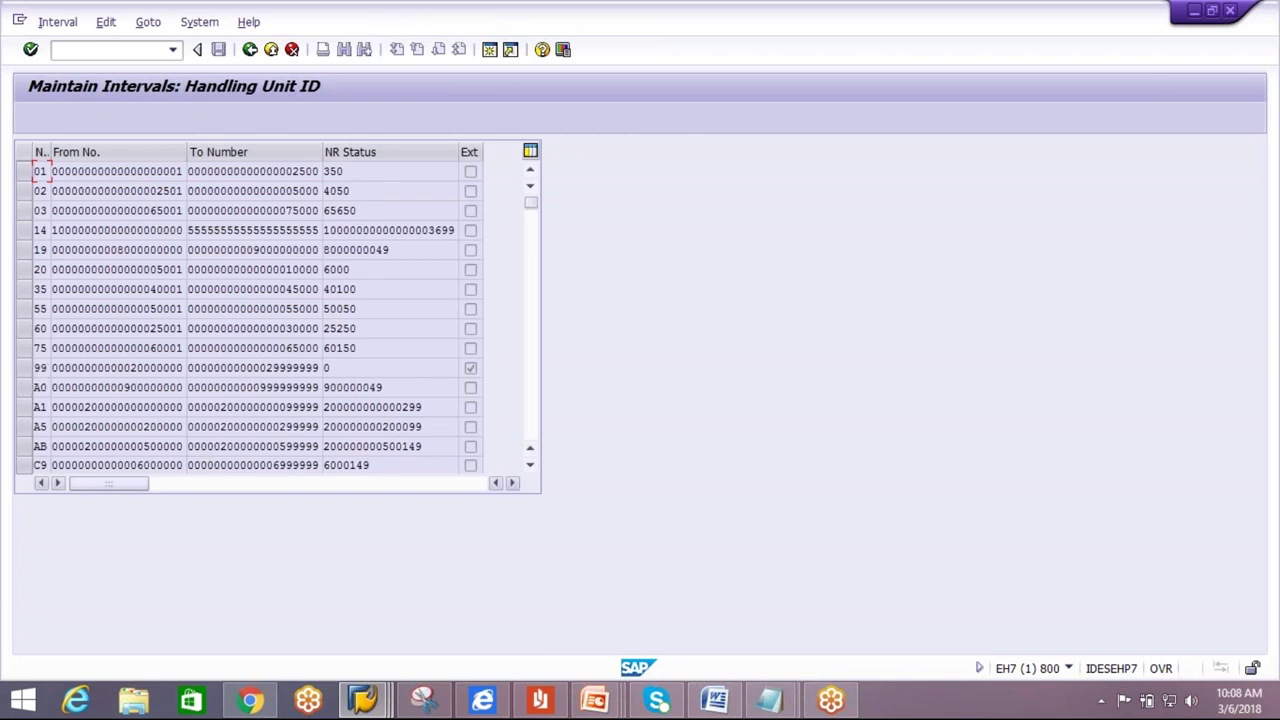
Switch to the EWM Display IMG, open Define Number Range for HU Identification for warehouse AIPL, and insert interval 99.
click(362, 700)
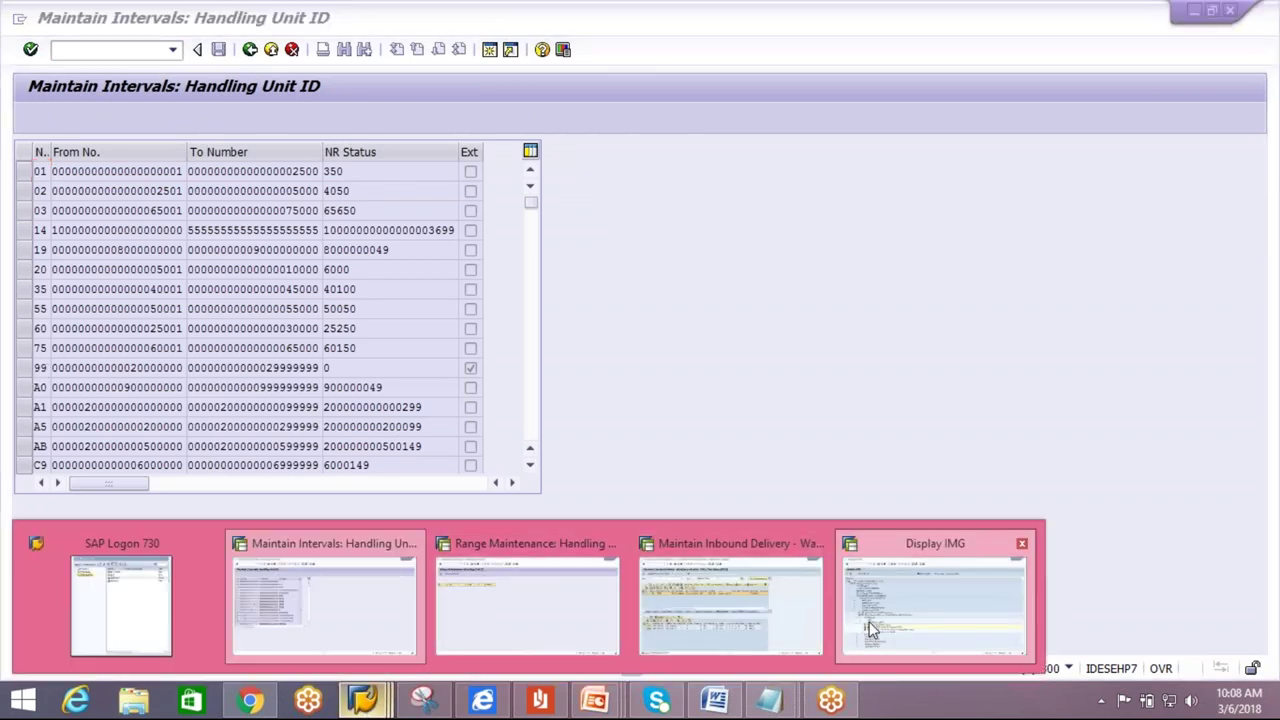
click(935, 605)
click(177, 487)
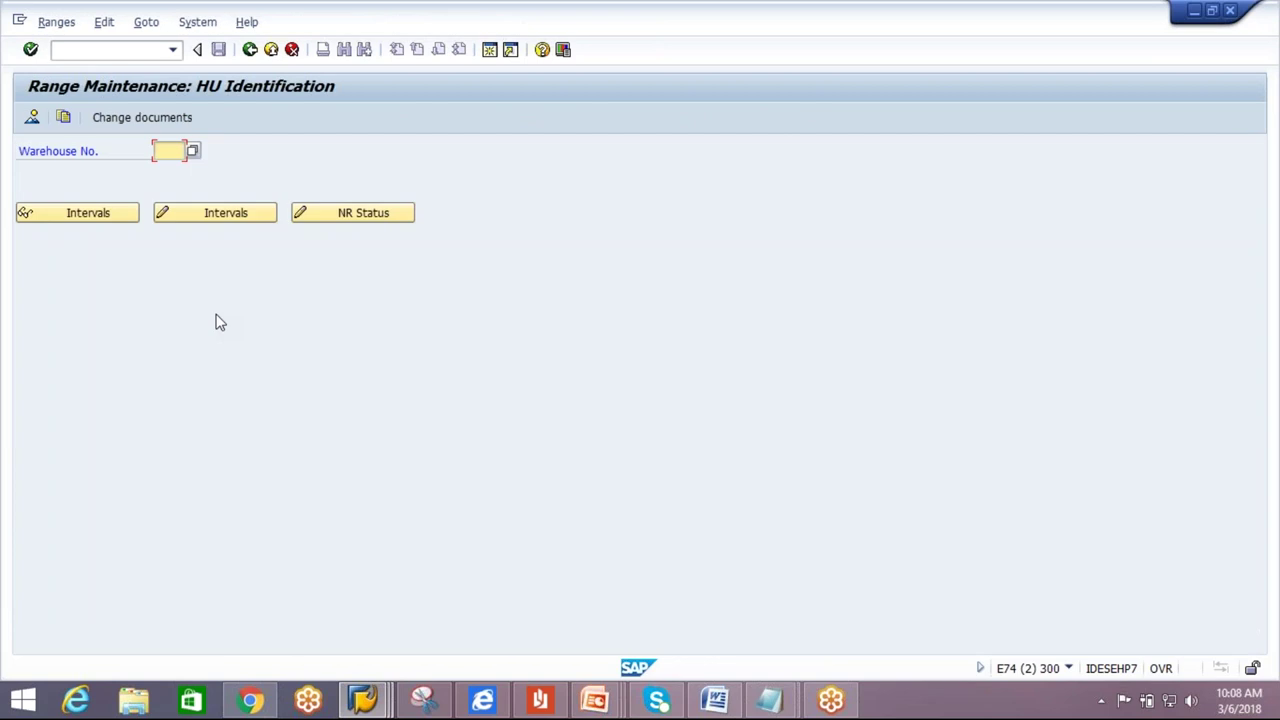
click(168, 150)
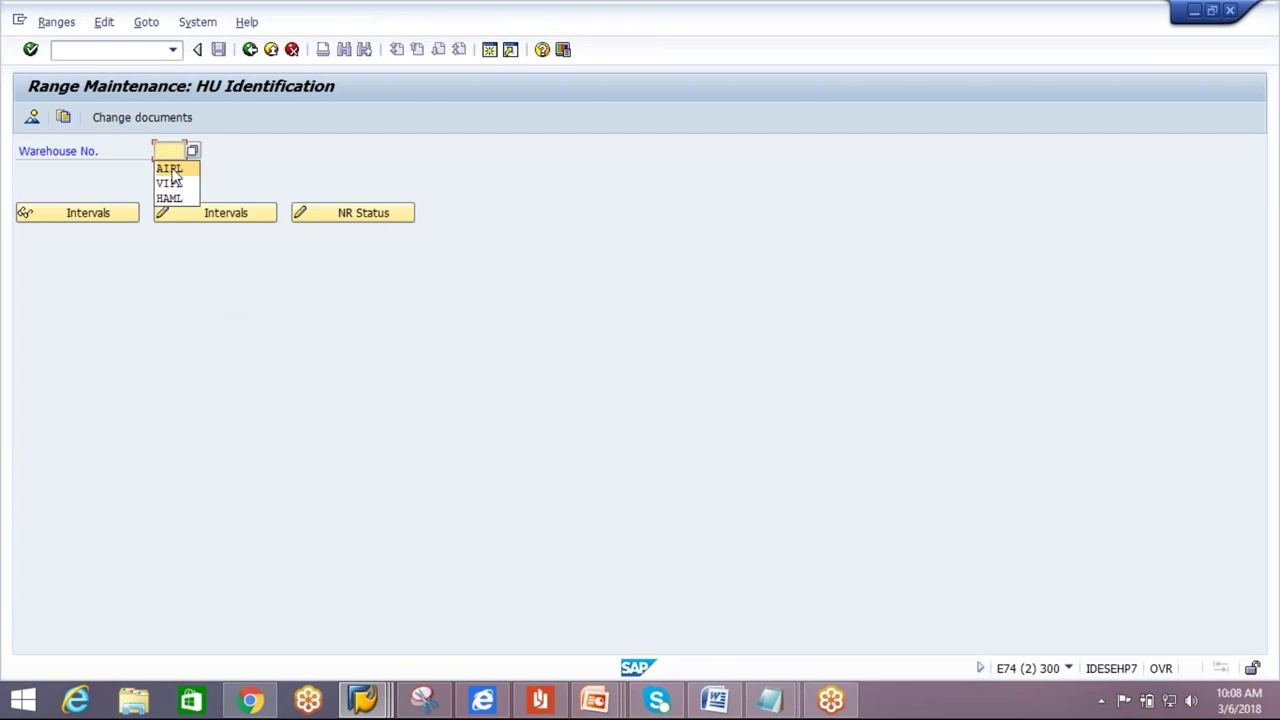
click(170, 166)
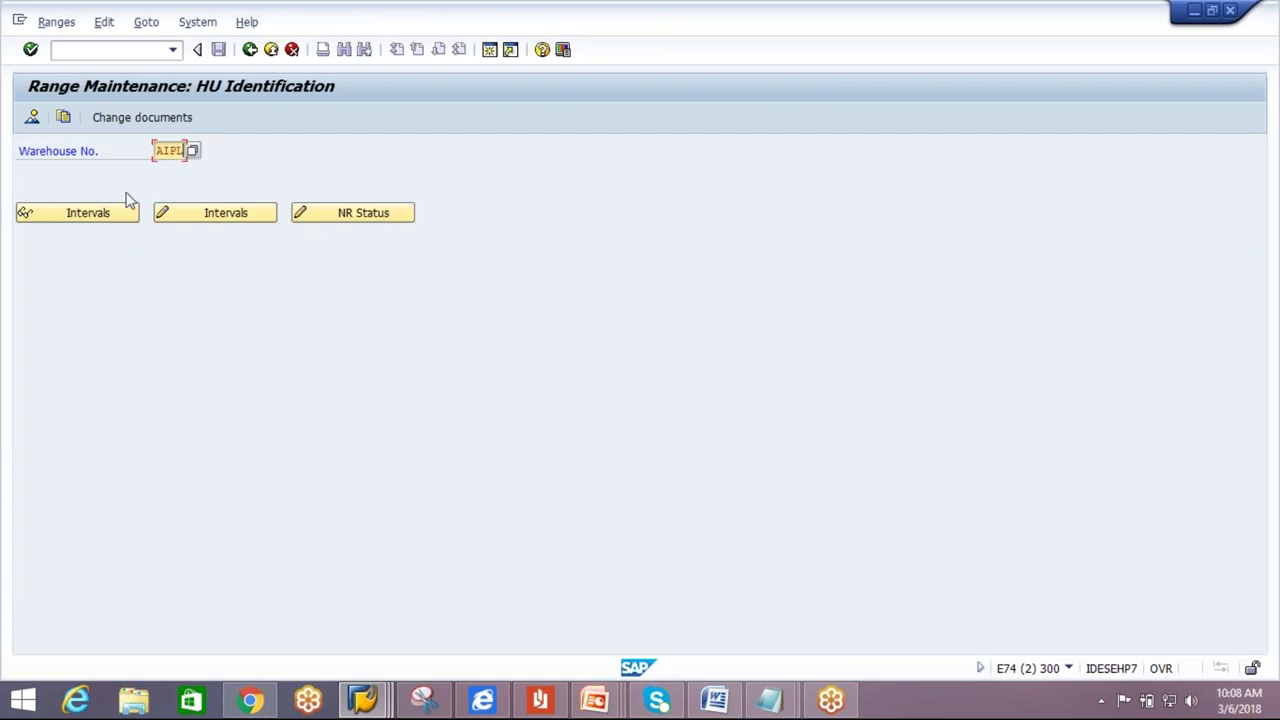
click(177, 214)
click(31, 117)
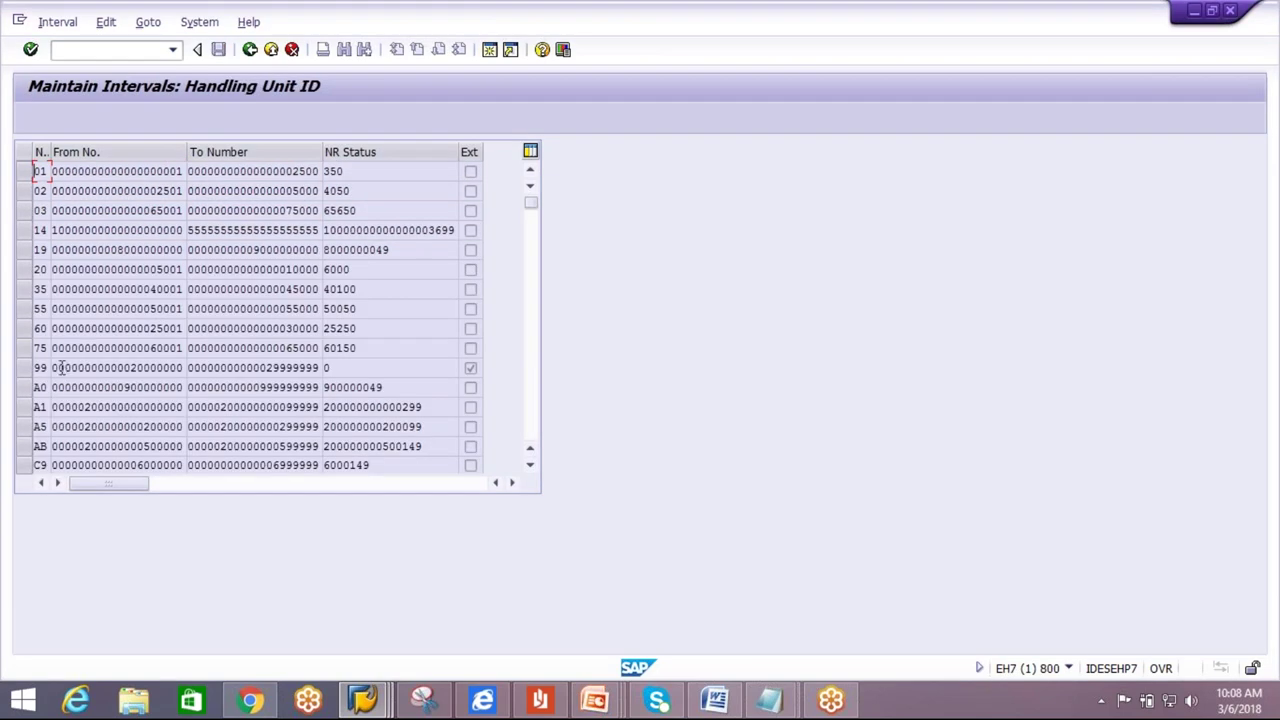
Copy ERP interval 99's limits into EWM interval 99, with From No. 20000000 and To Number 29999999.
drag(61, 367, 237, 362)
key(ctrl+c)
key(alt+Tab)
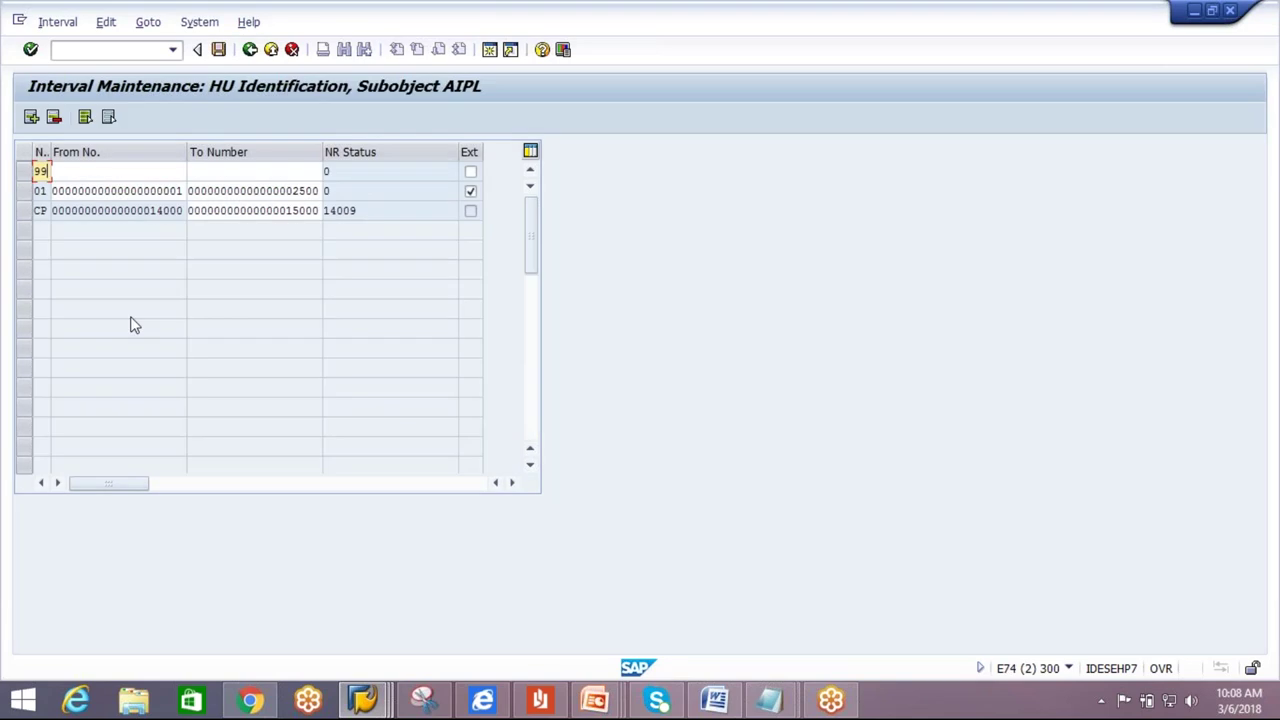
click(110, 172)
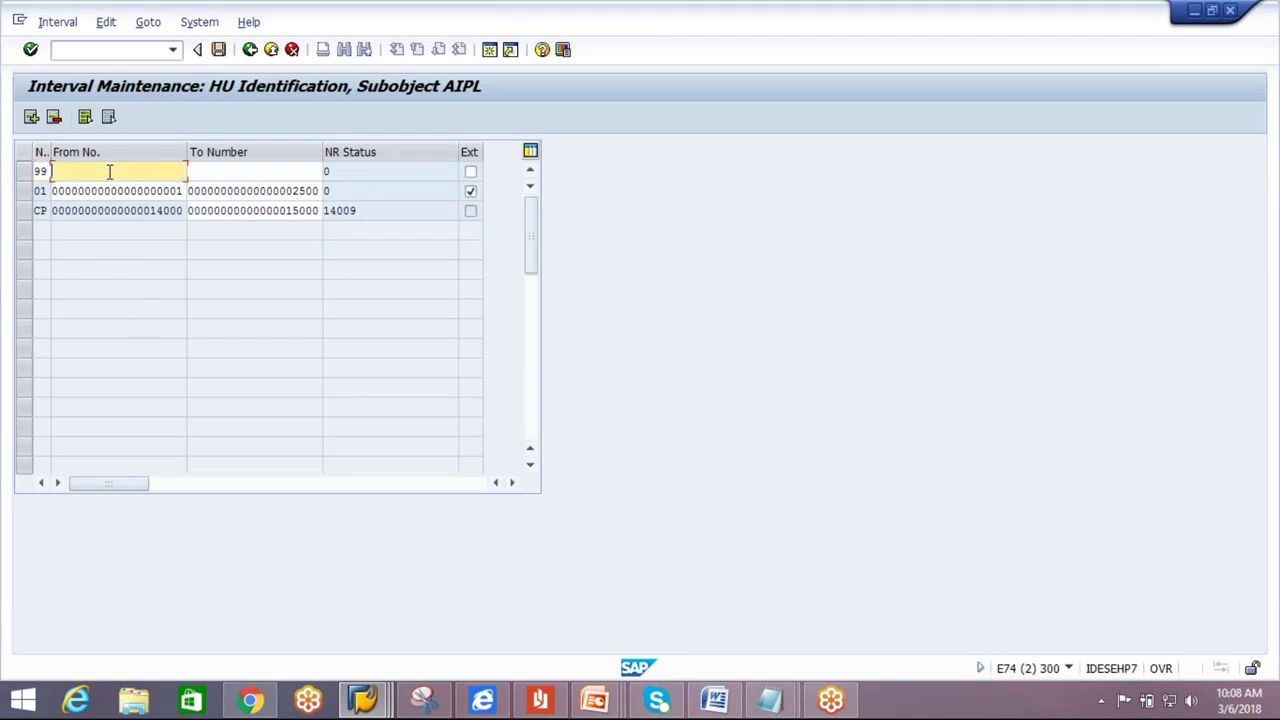
key(ctrl+v)
key(alt+Tab)
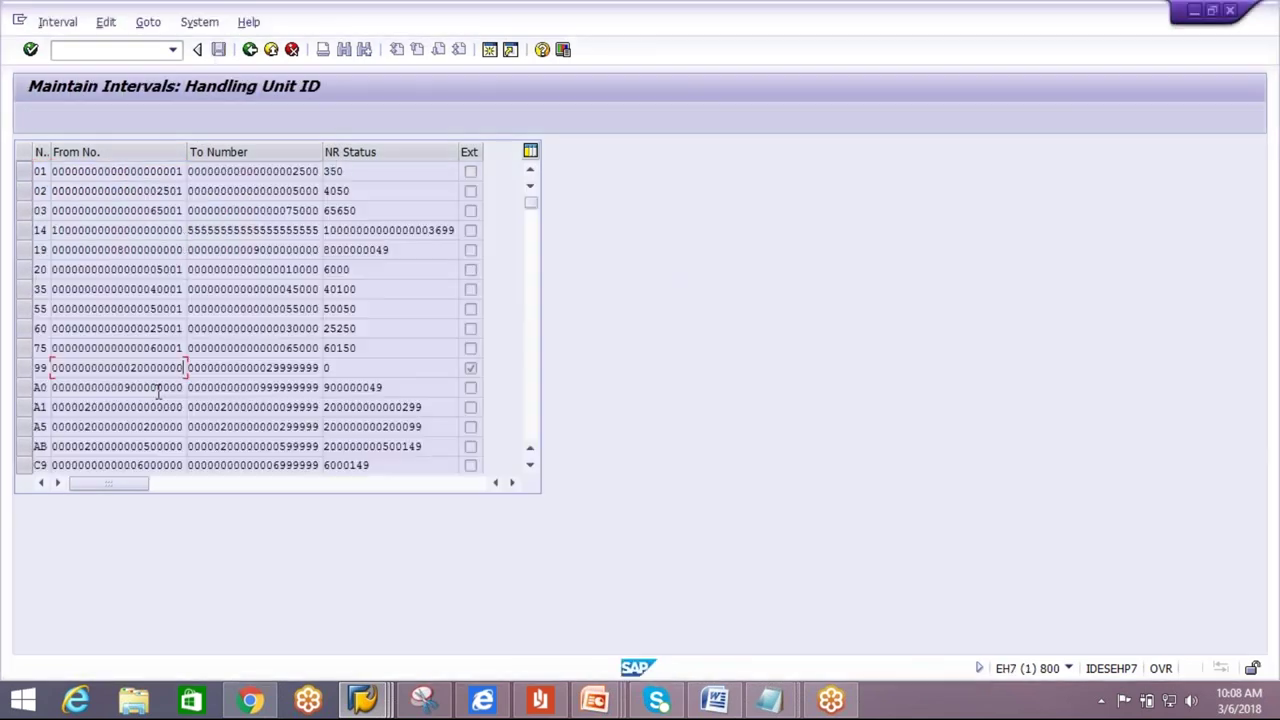
drag(189, 367, 322, 362)
click(321, 366)
key(alt+Tab)
click(268, 170)
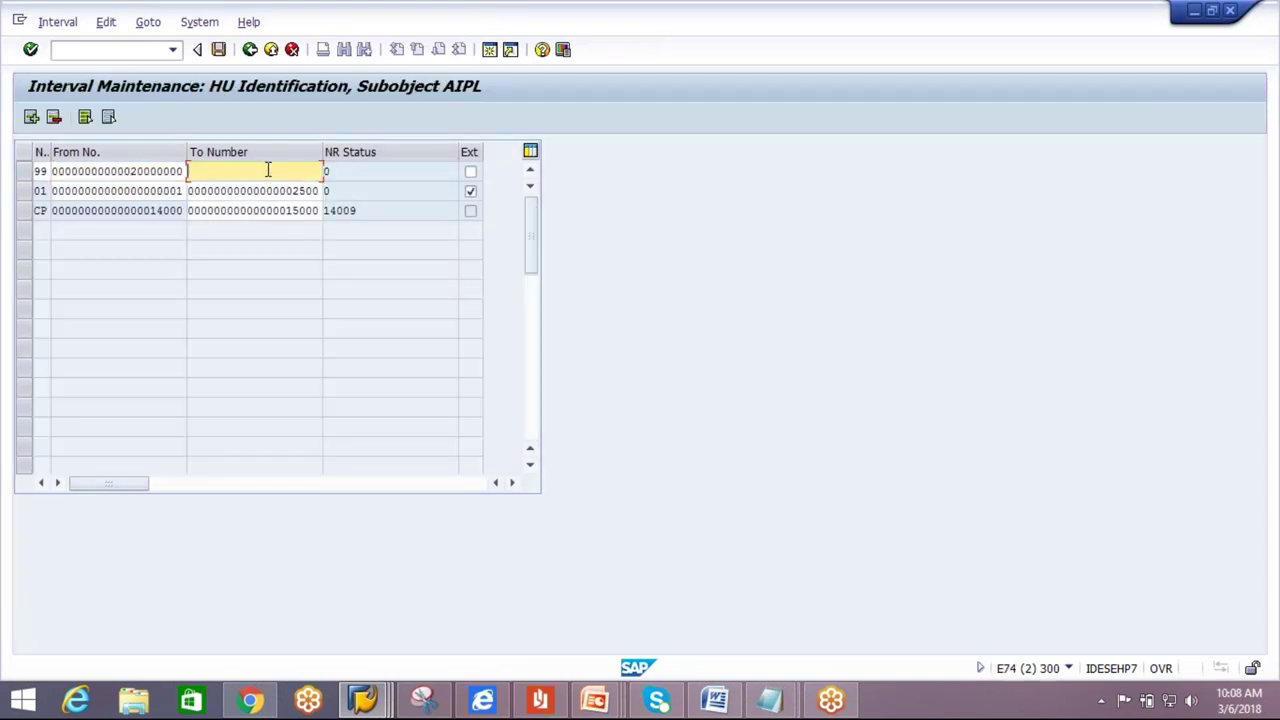
key(ctrl+v)
Save the AIPL HU identification intervals and return to the EWM Display IMG structure.
click(218, 49)
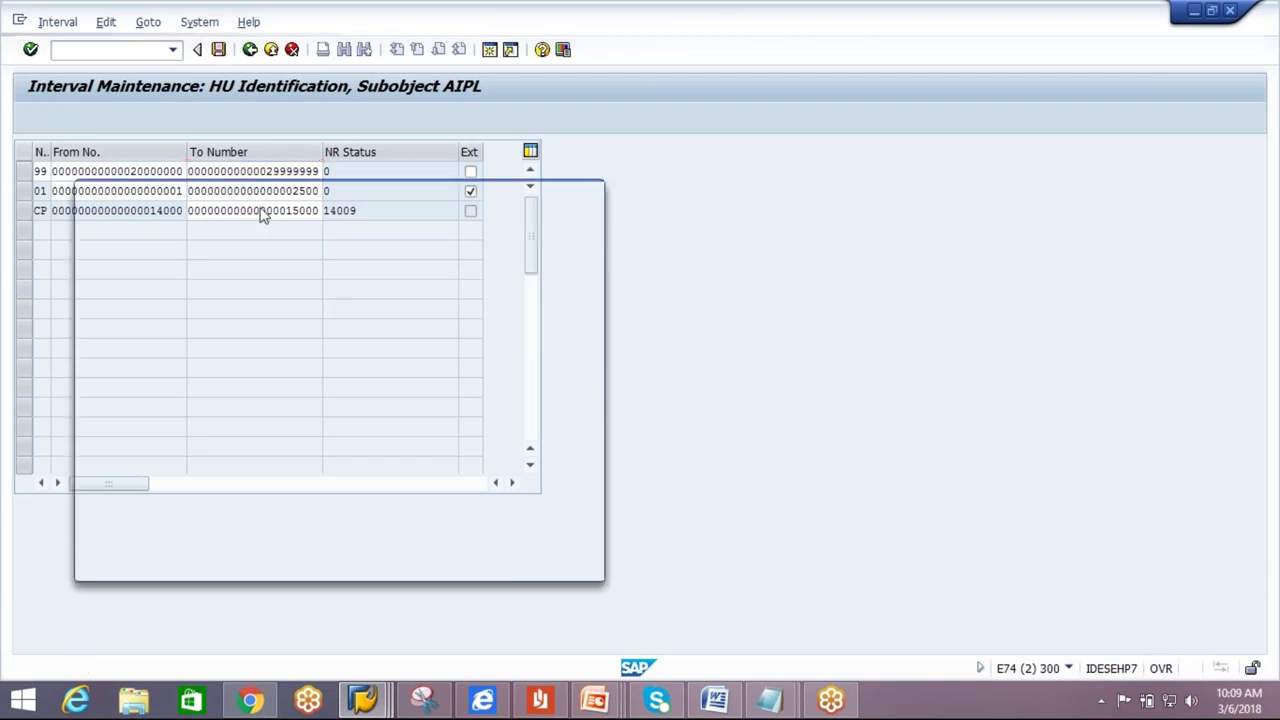
click(526, 565)
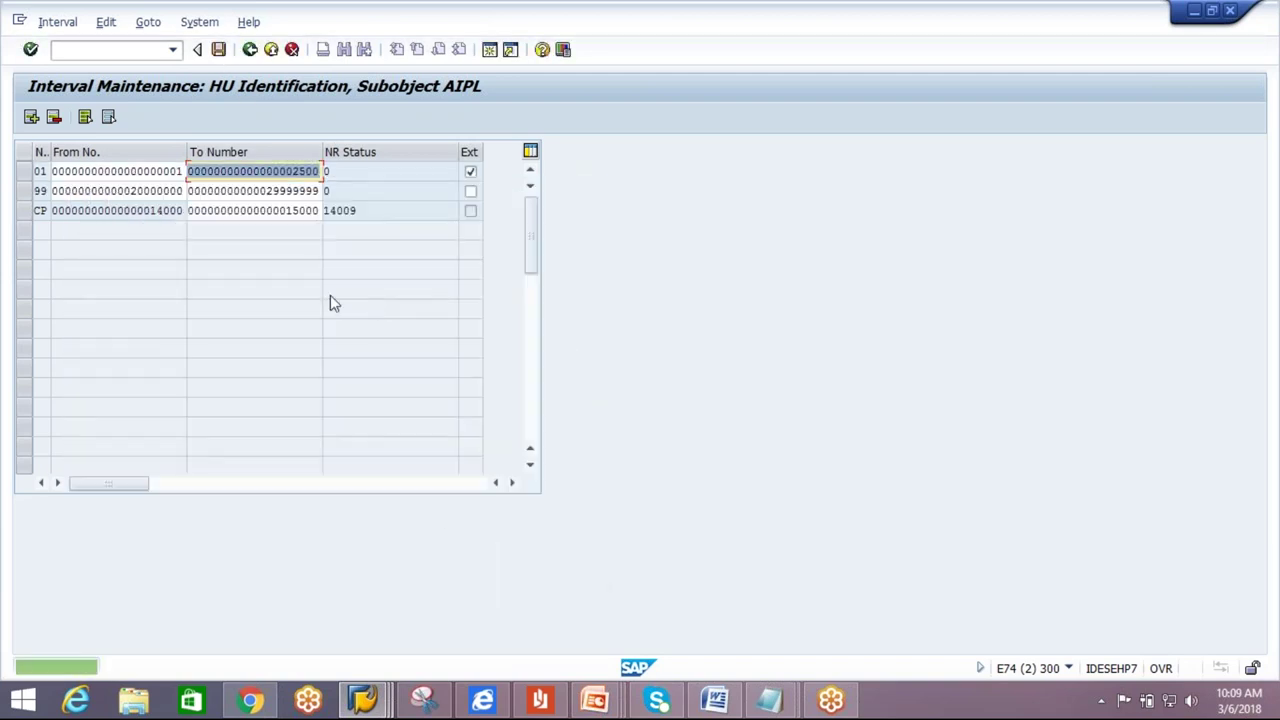
click(250, 50)
click(250, 50)
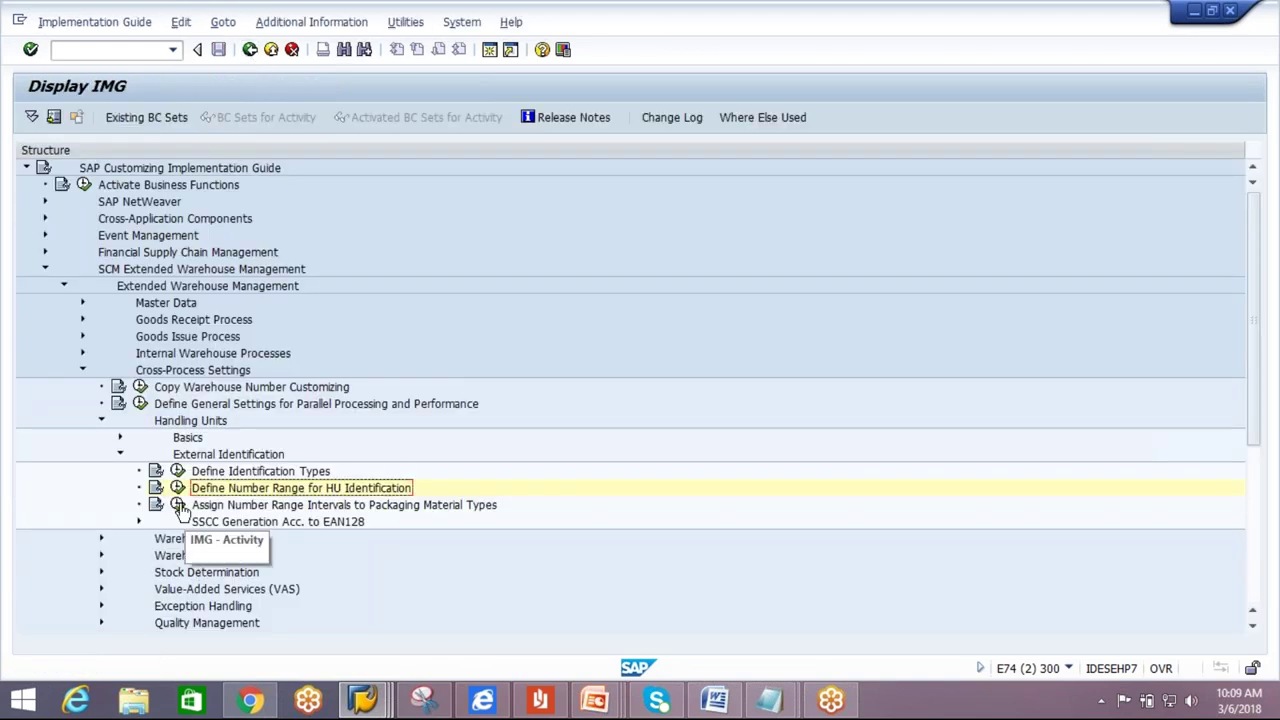
Open Assign Number Range Intervals to Packaging Material Types and filter the entries by warehouse number AIPL.
click(178, 505)
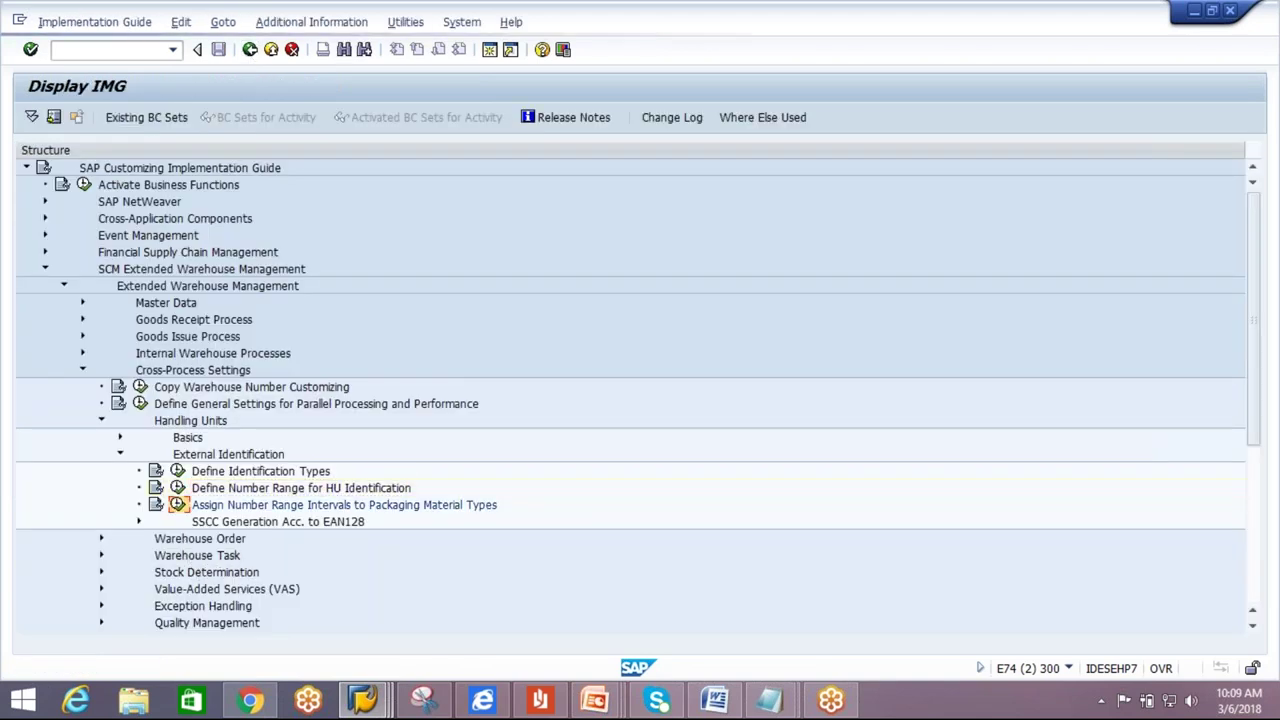
click(207, 20)
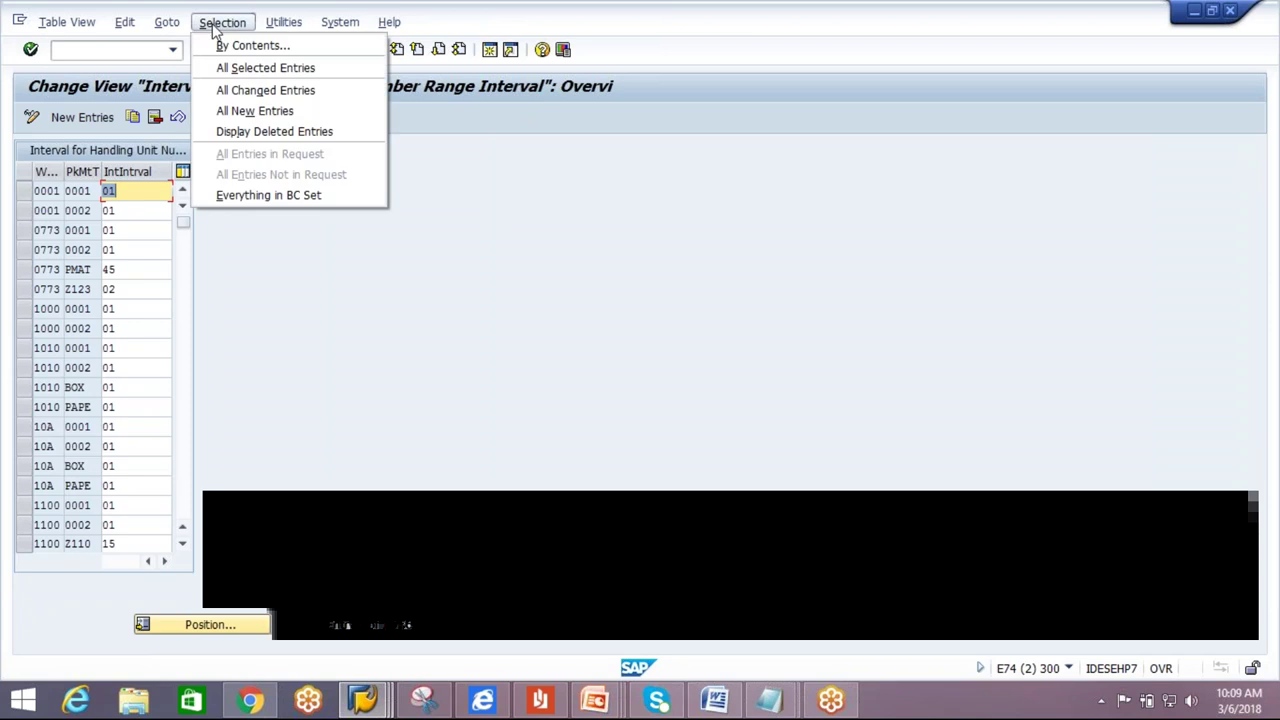
click(257, 43)
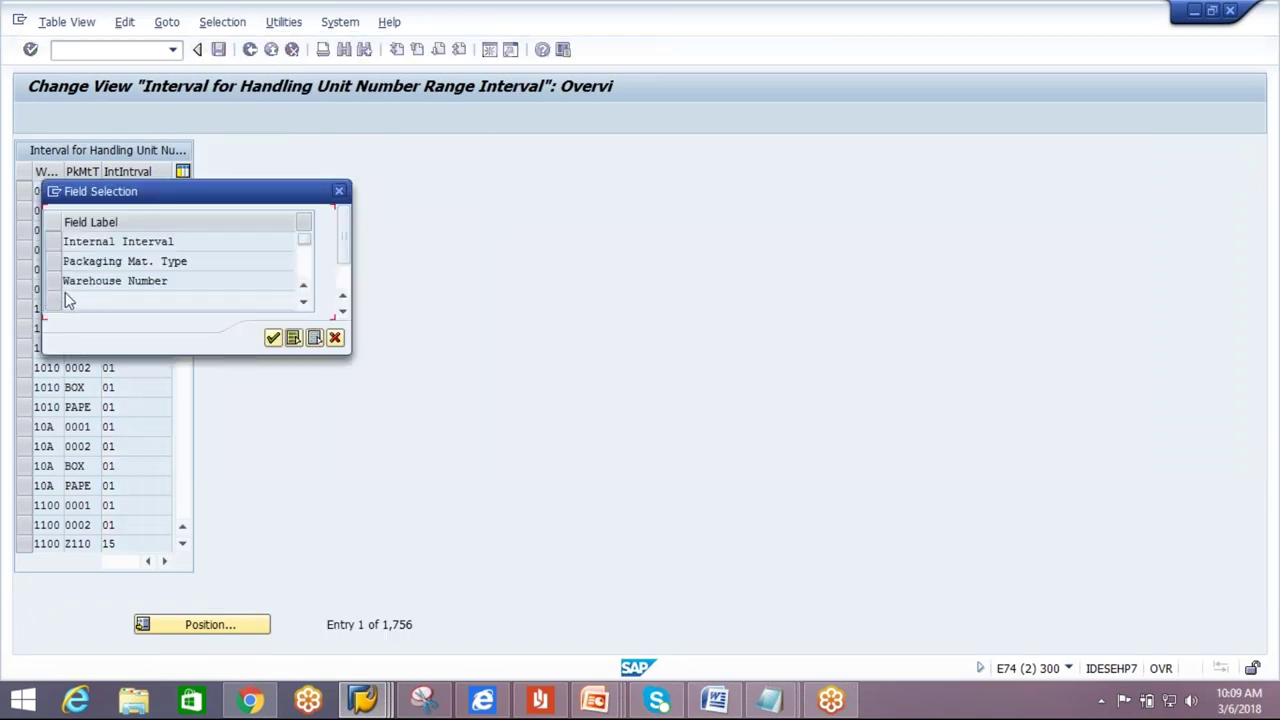
click(64, 282)
click(272, 338)
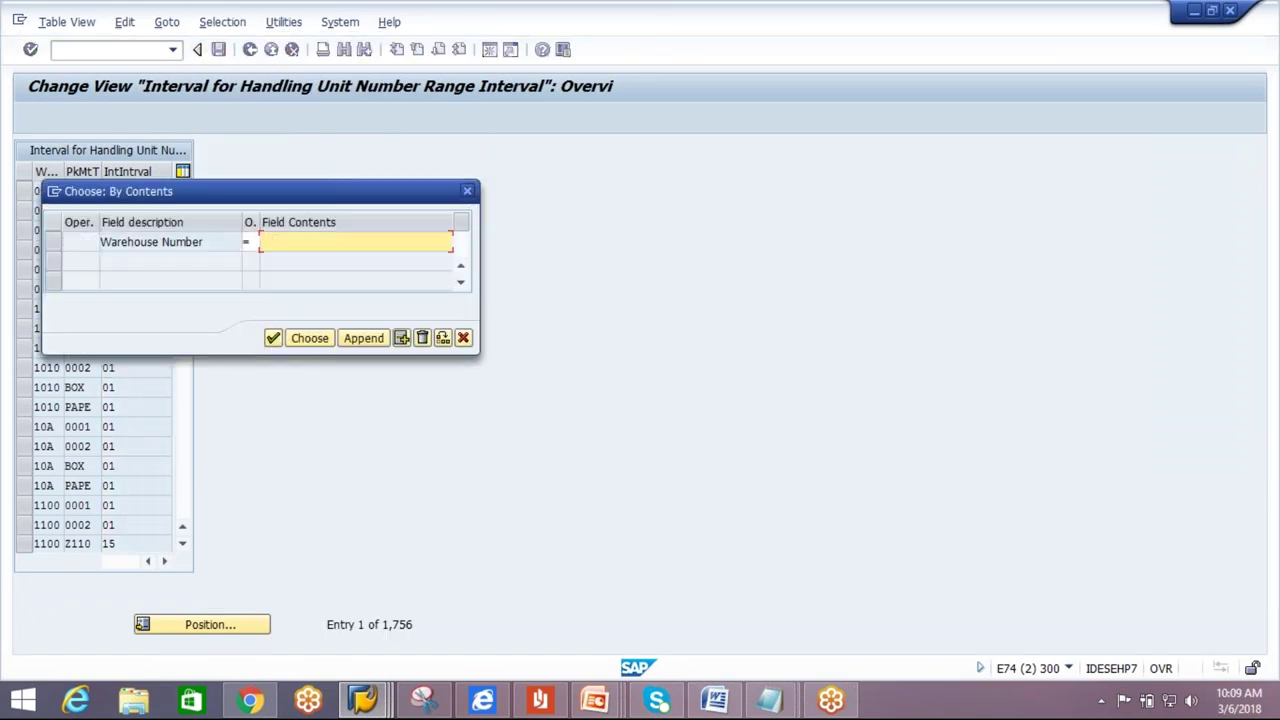
click(300, 241)
click(290, 304)
click(298, 336)
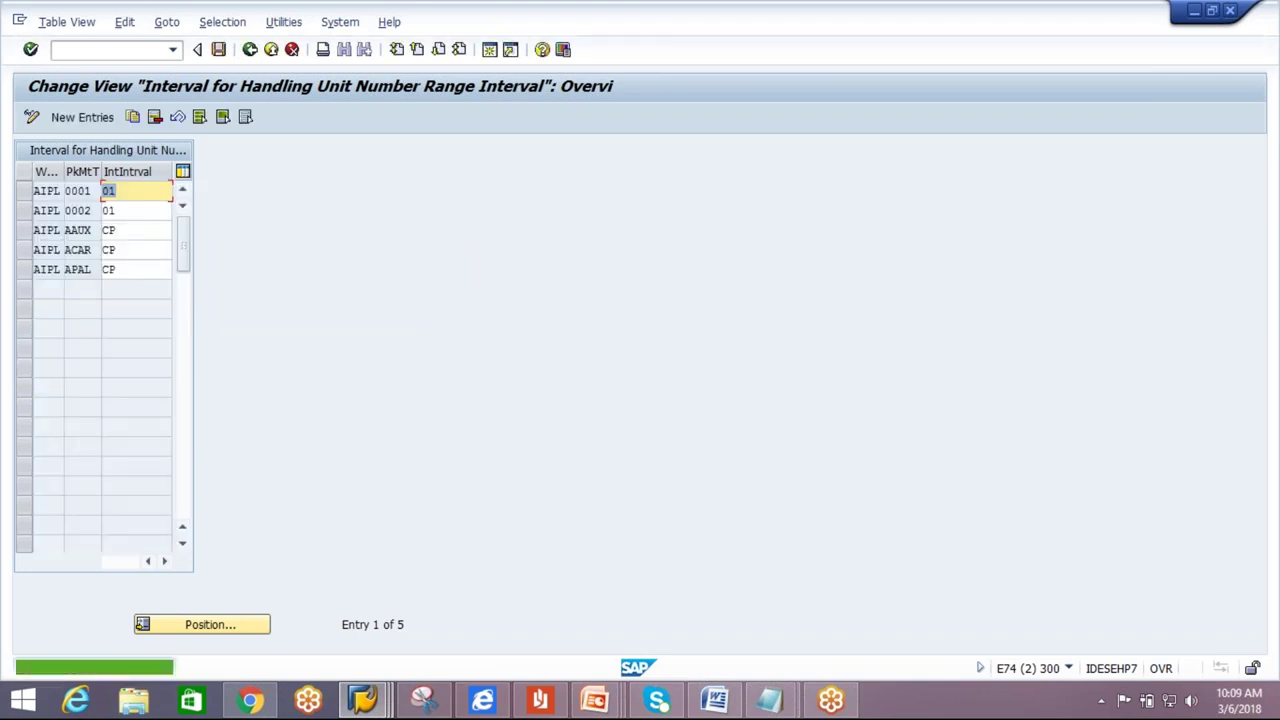
Set the internal interval of AIPL packaging material types AAUX, ACAR and APAL to 99, and save in the proposed customizing request.
click(126, 232)
text(99)
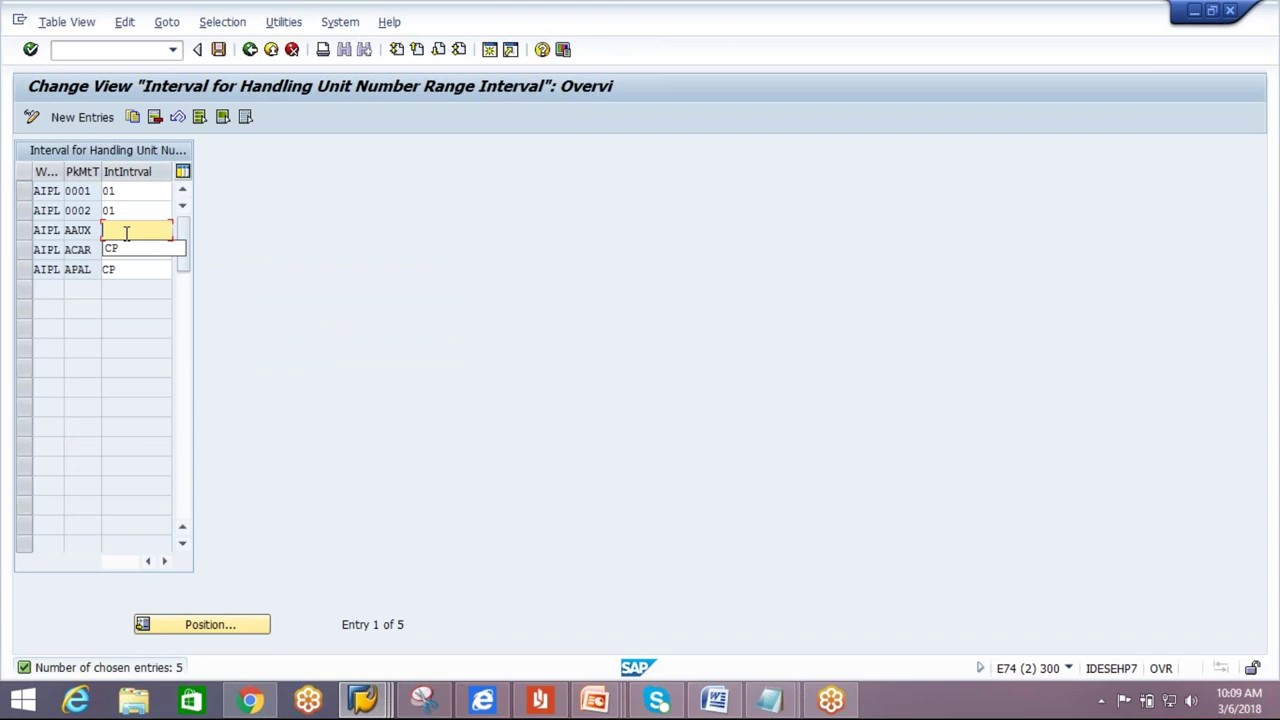
click(126, 249)
text(99)
click(130, 270)
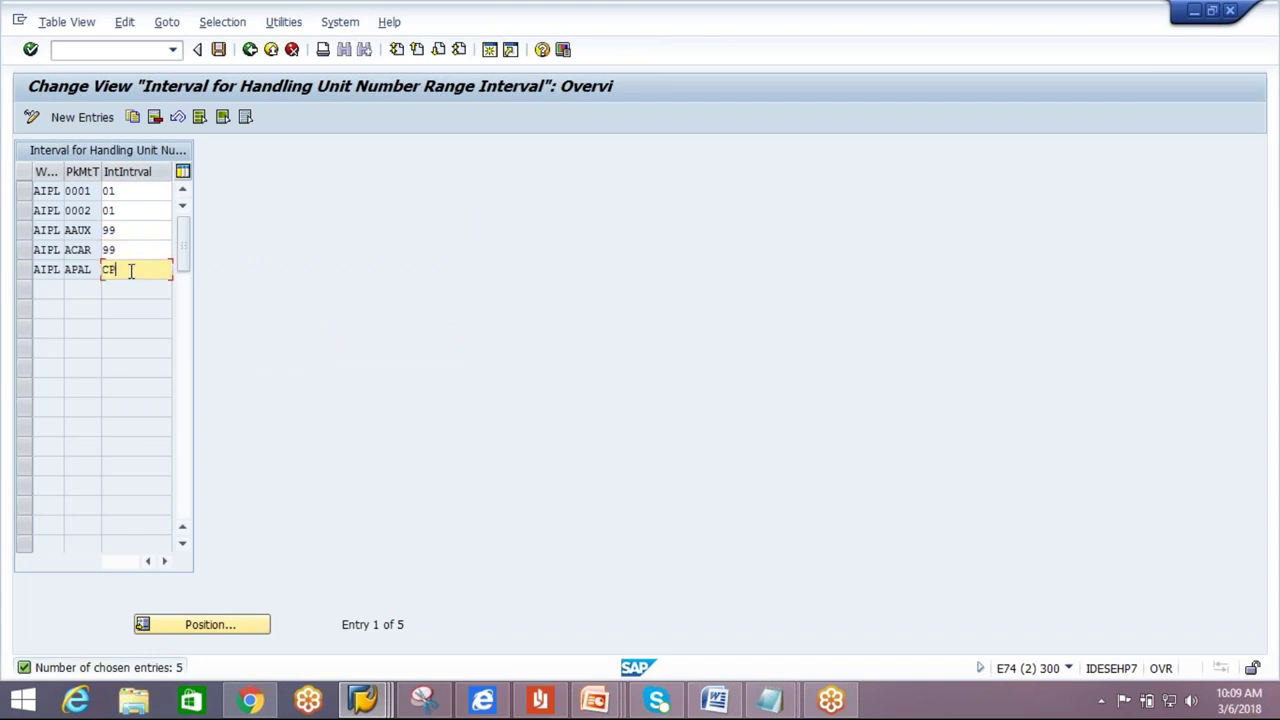
key(BackSpace)
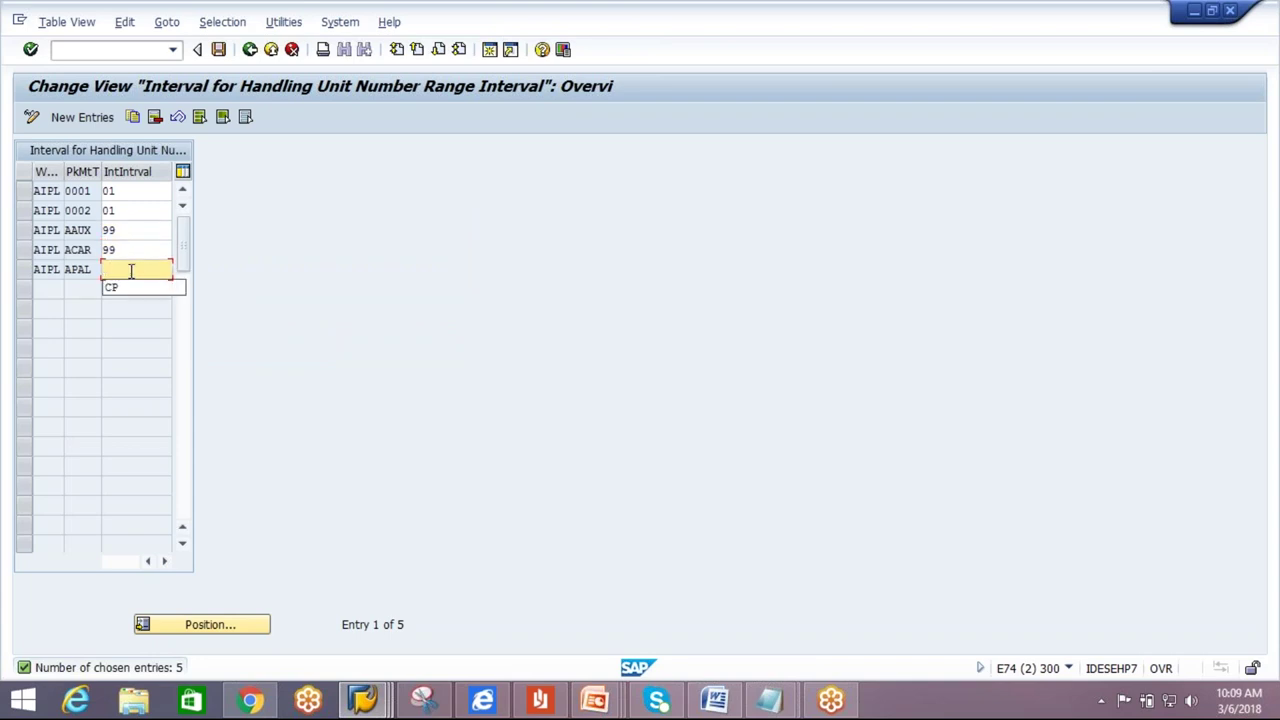
text(99)
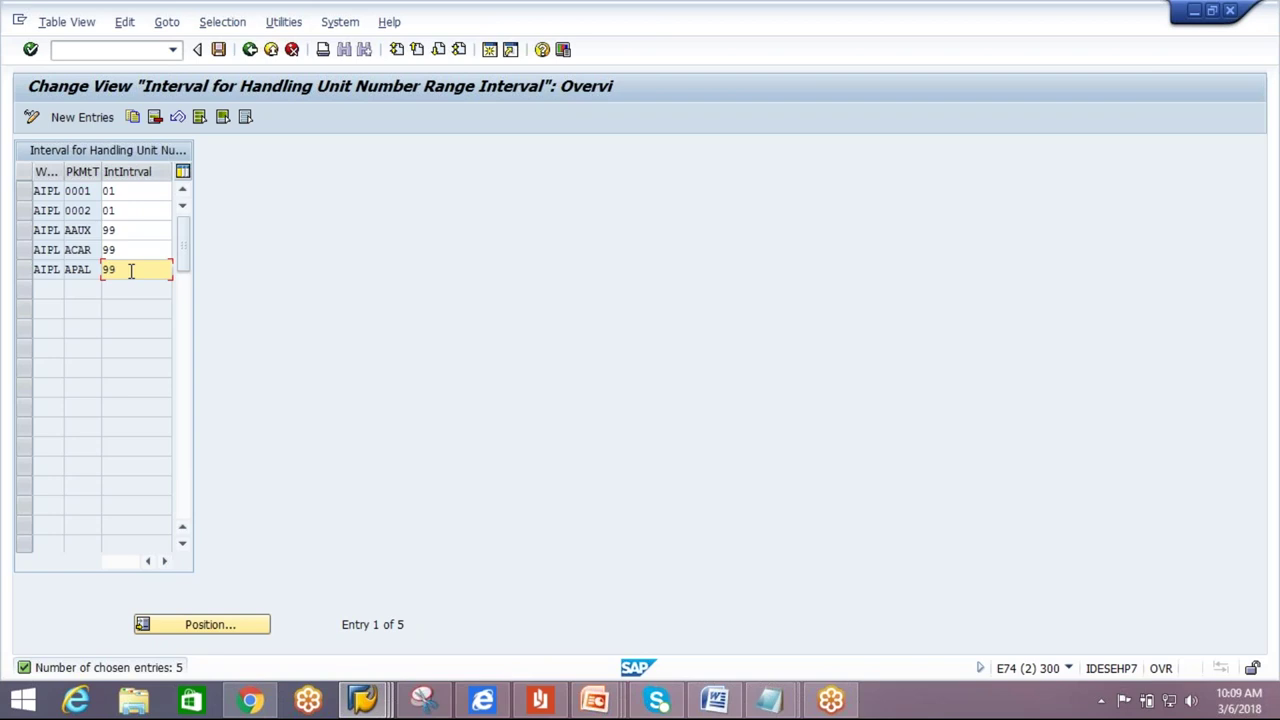
click(218, 49)
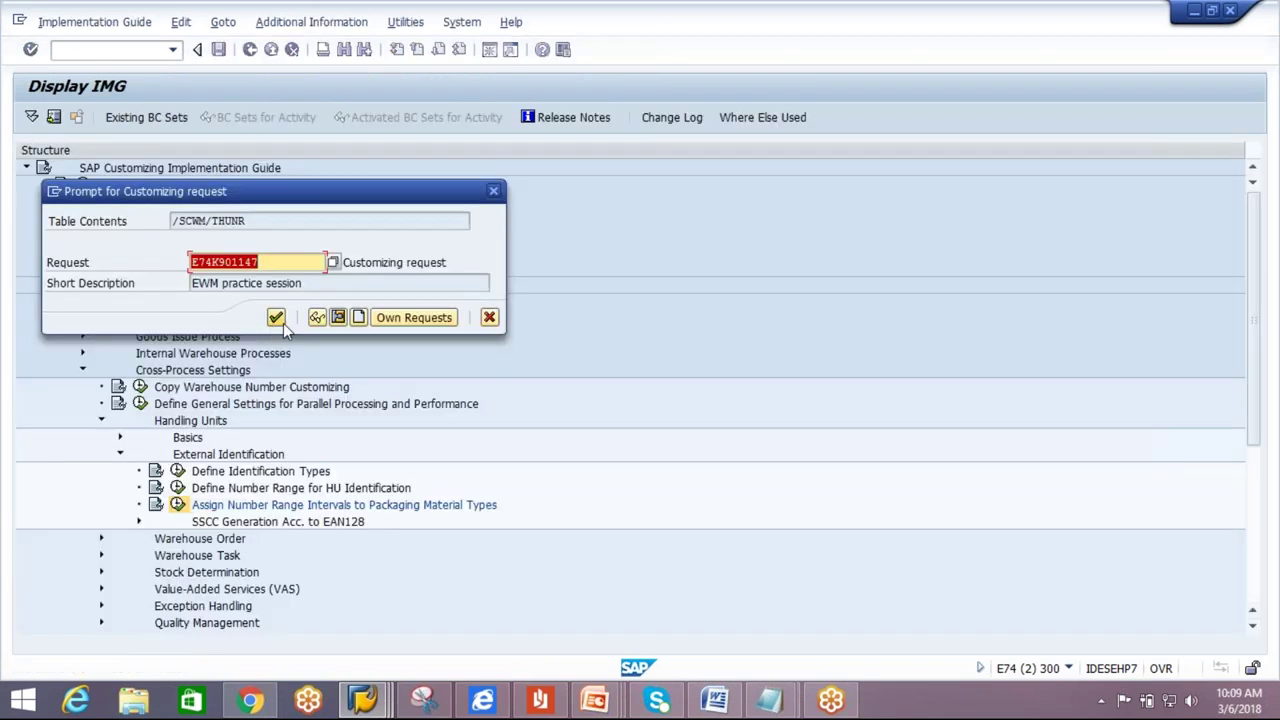
click(278, 316)
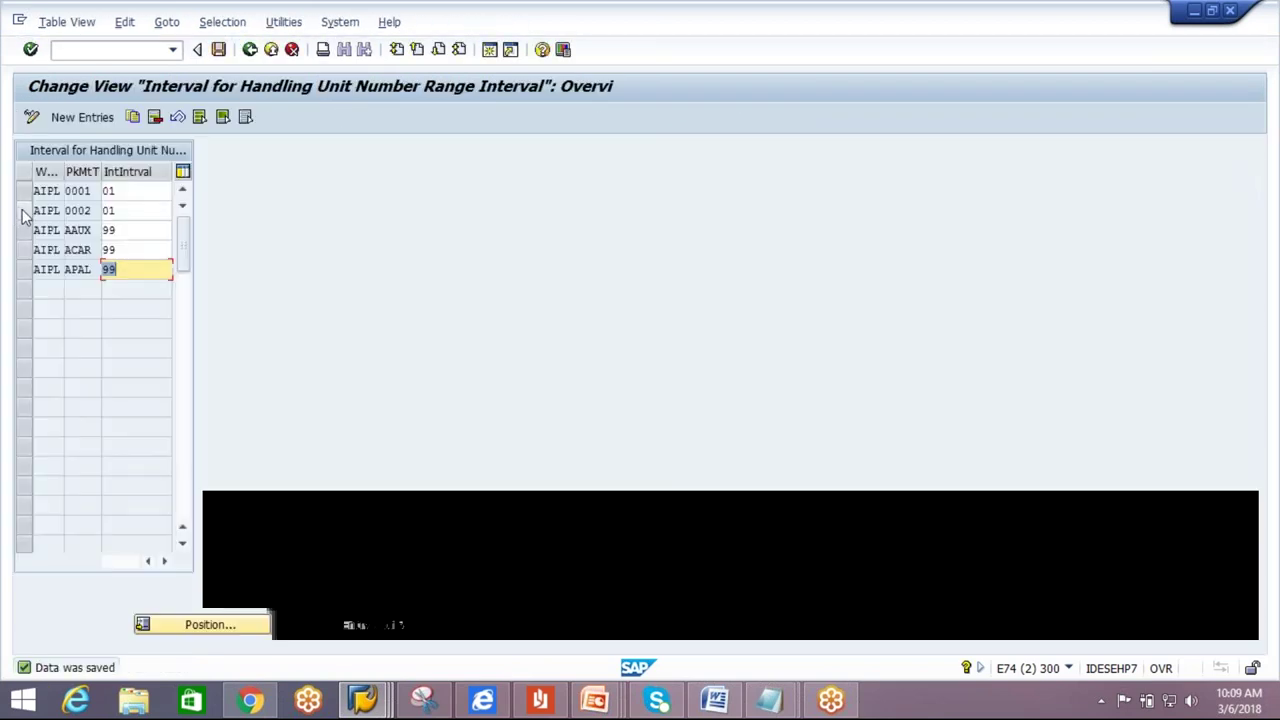
Delete the AIPL entries for packaging material types 0001 and 0002, save, and return to the Display IMG structure.
drag(24, 210, 24, 190)
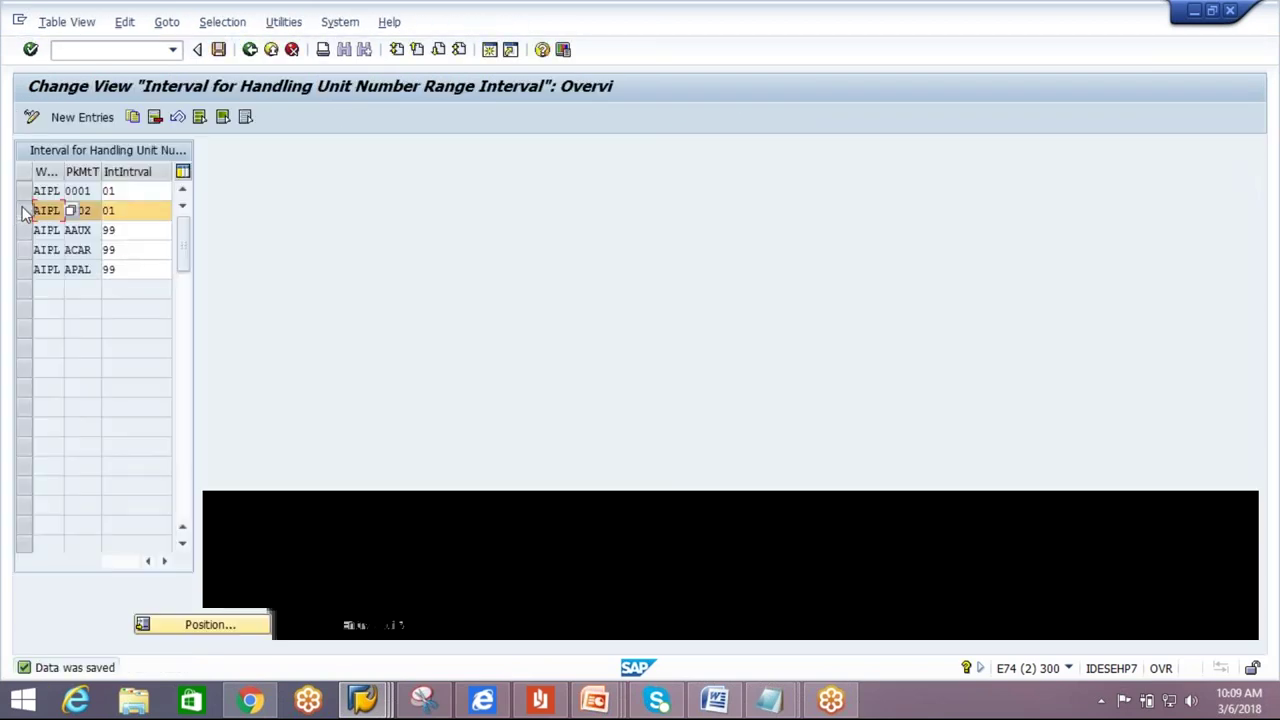
click(155, 118)
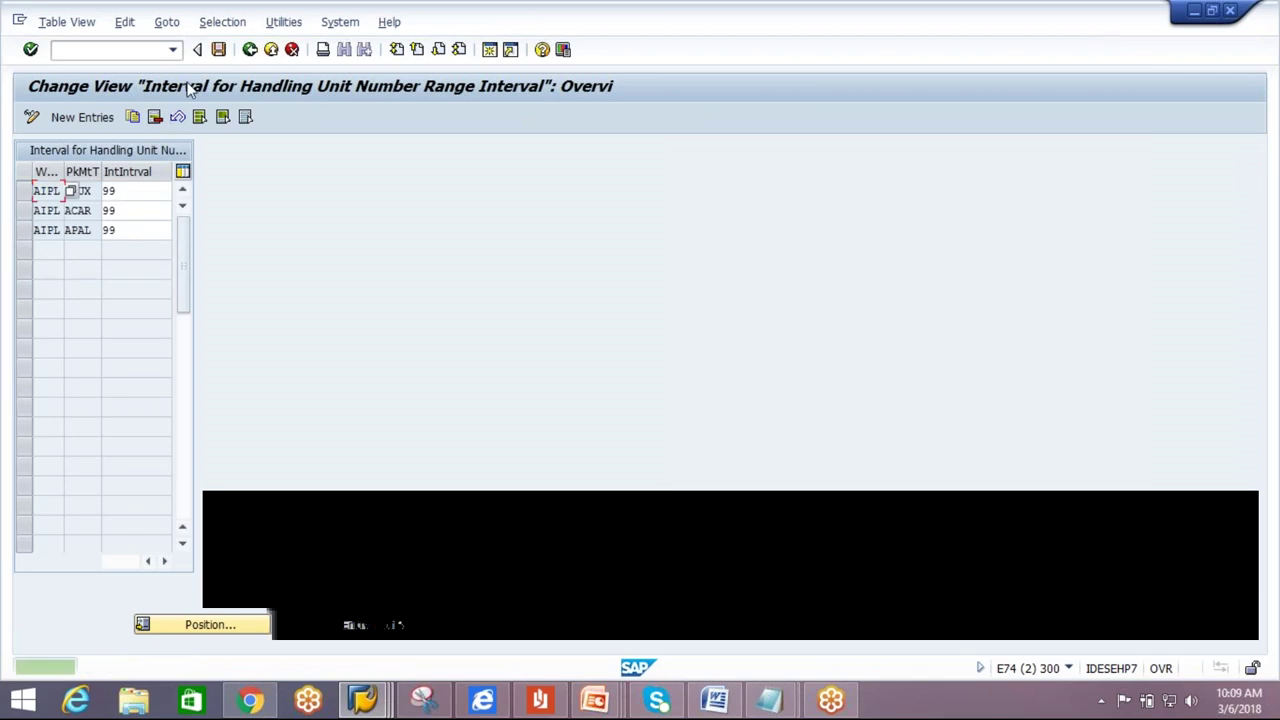
click(219, 52)
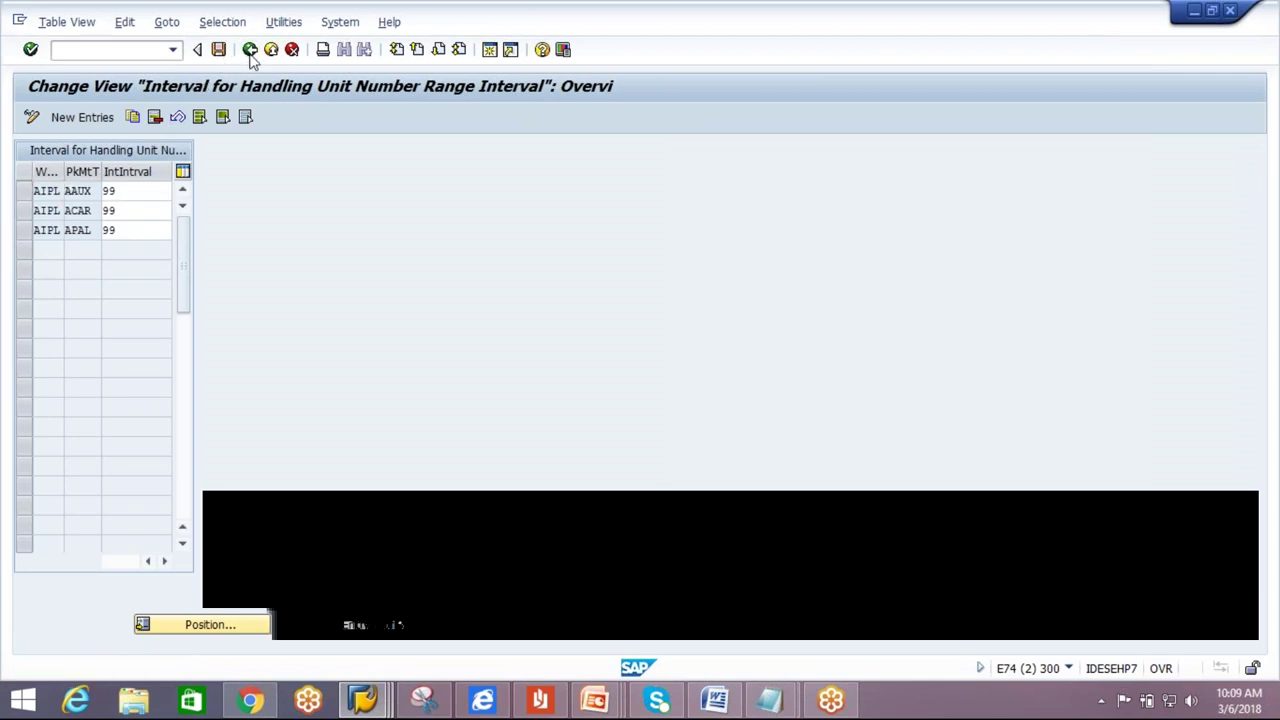
click(250, 50)
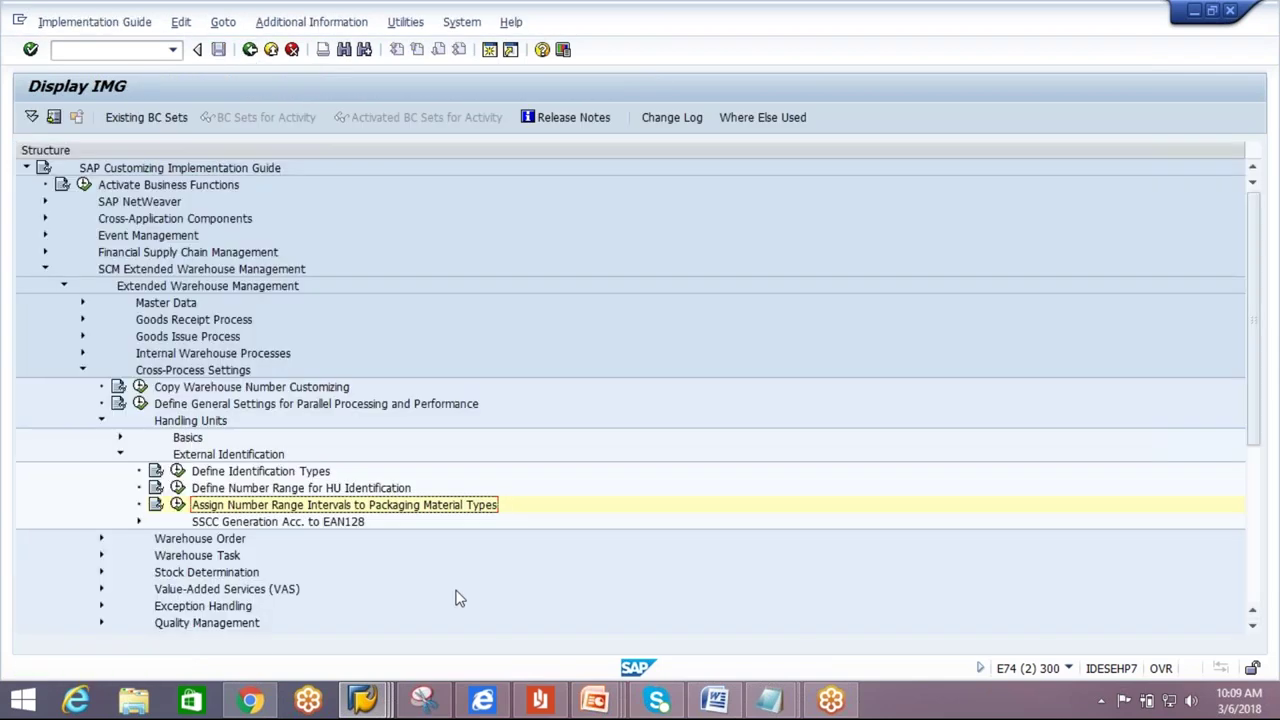
Switch to the ERP Maintain Intervals session, exit to SAP Easy Access, and start the Create Inbound Delivery transaction.
mouse_move(363, 700)
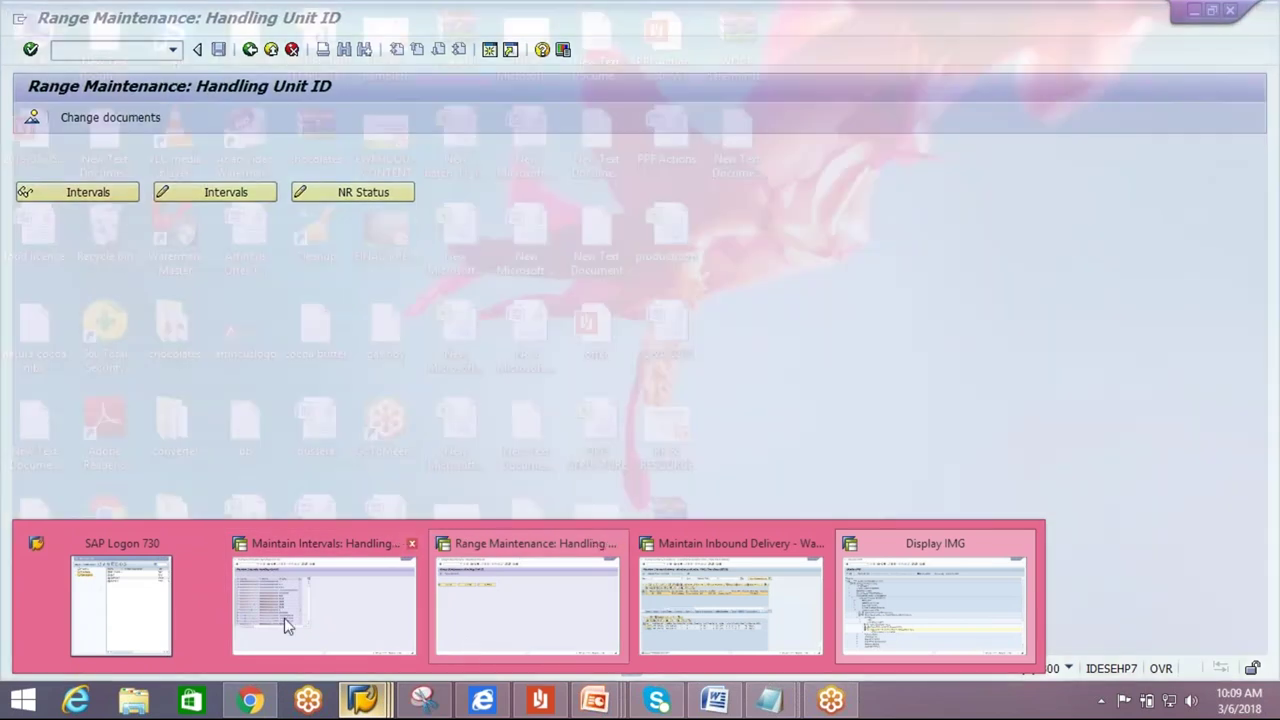
click(285, 625)
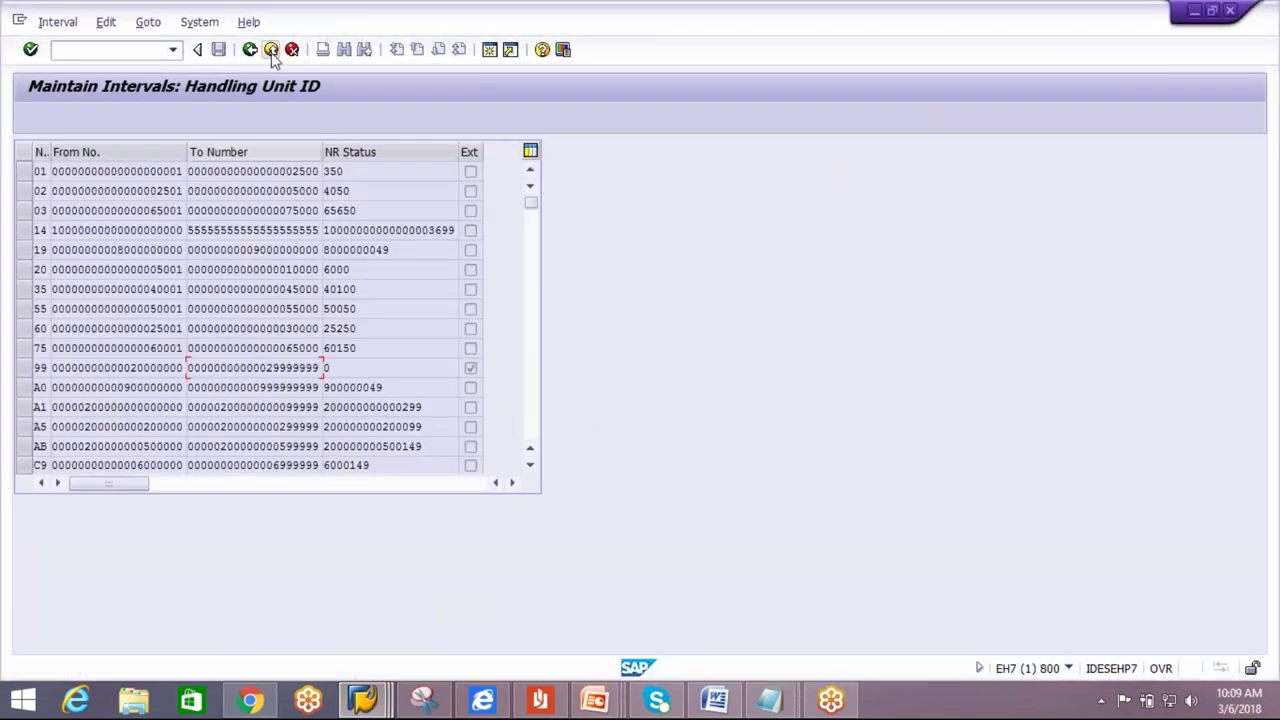
click(271, 49)
click(271, 49)
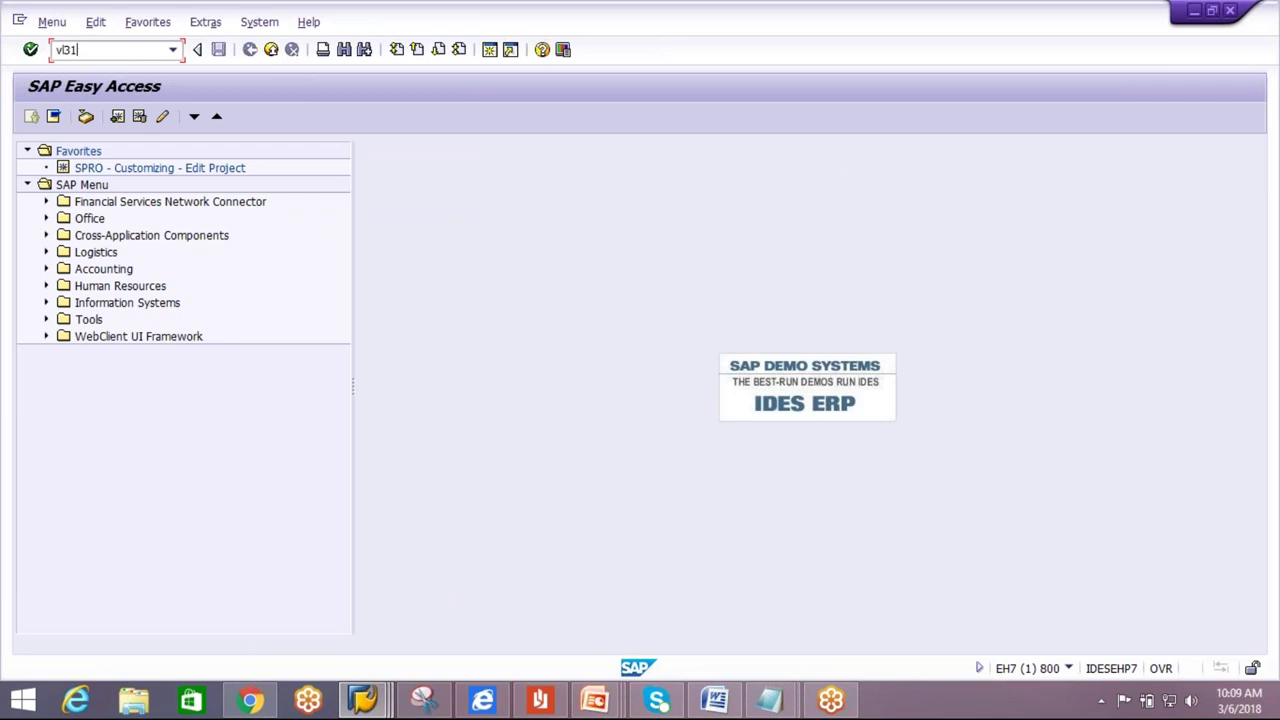
key(Return)
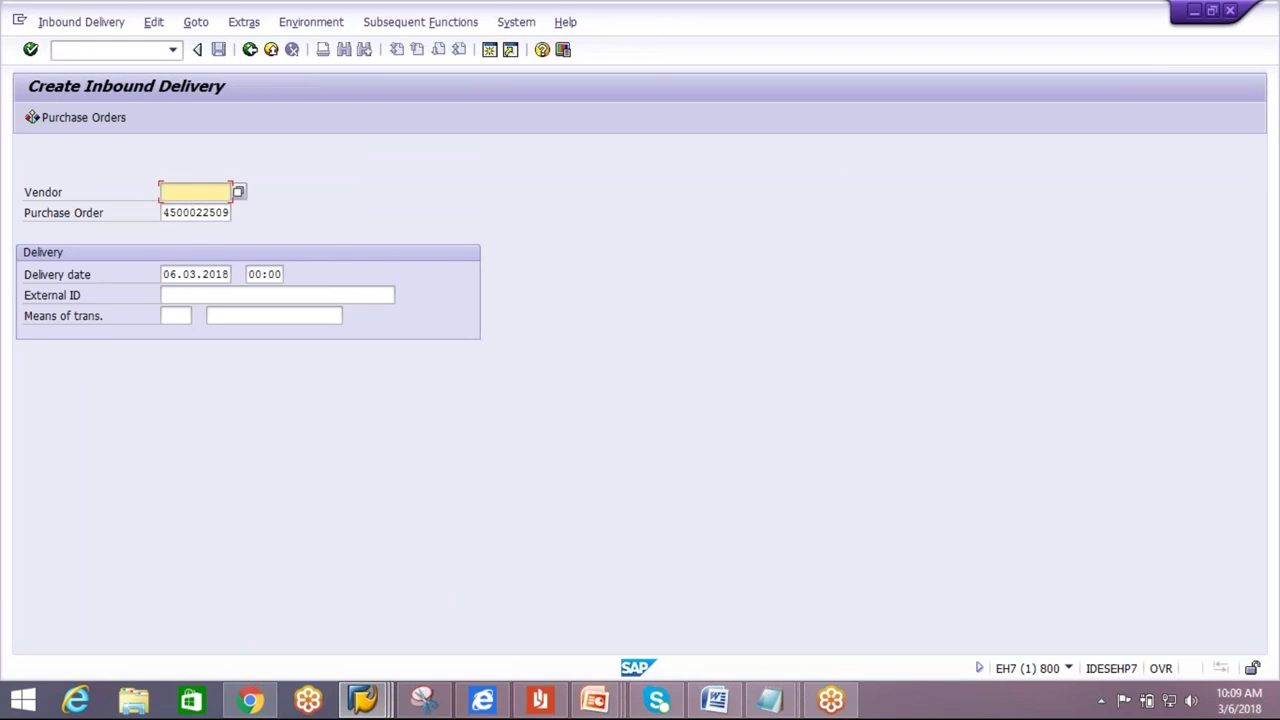
Set the inbound delivery's external ID to the purchase order number with suffix -06 and continue.
click(163, 294)
click(223, 327)
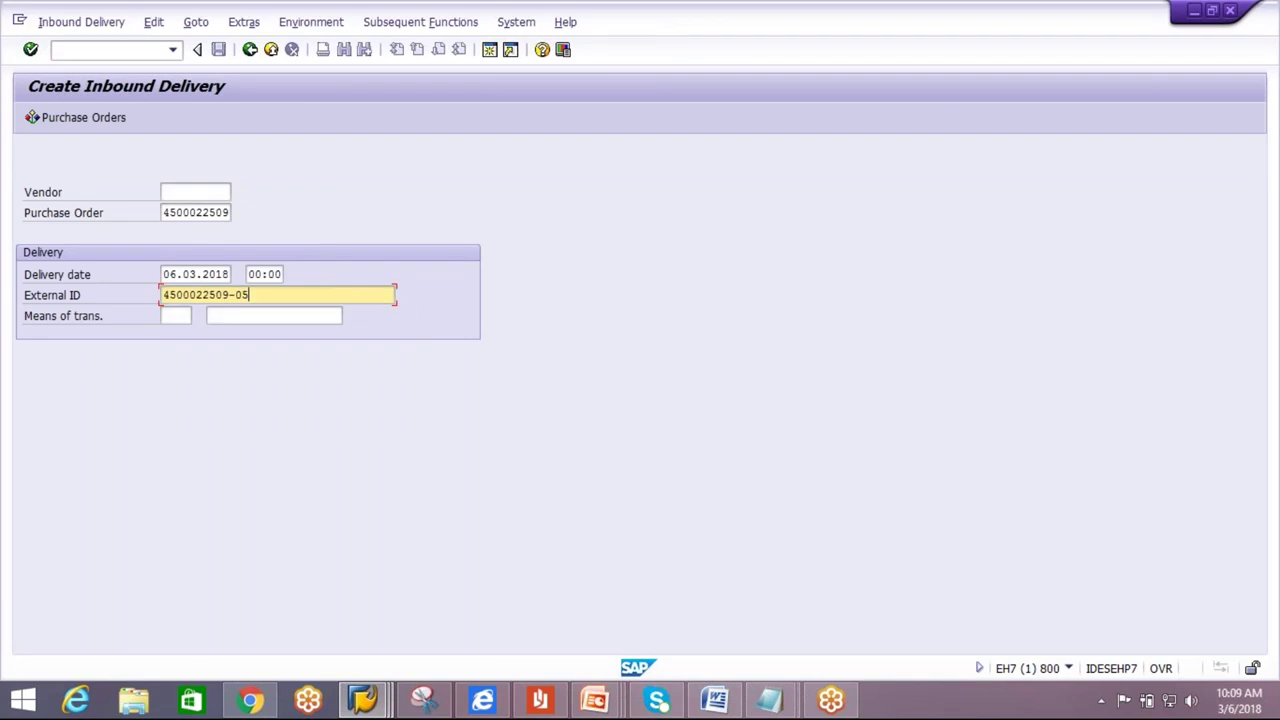
key(BackSpace)
text(6)
key(Return)
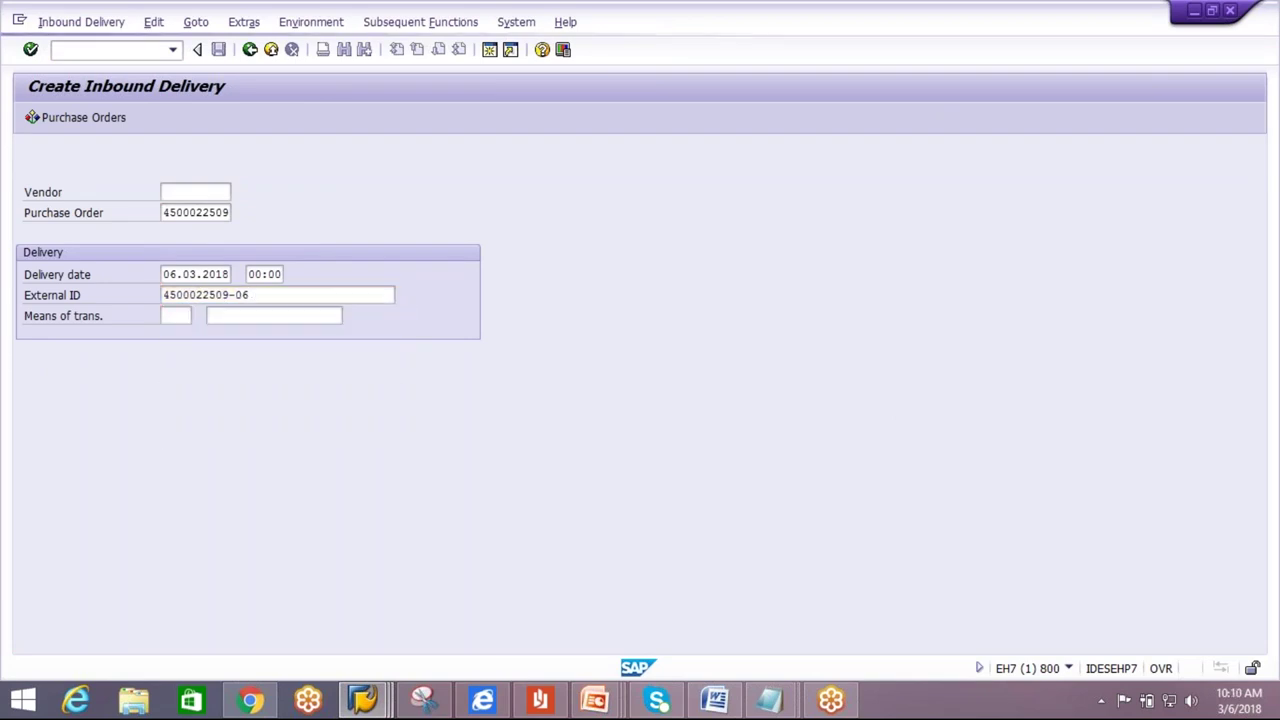
Set the delivery quantity of AIPL-MAT1 and AIPL-MAT2 to 6 each and save the inbound delivery.
click(192, 372)
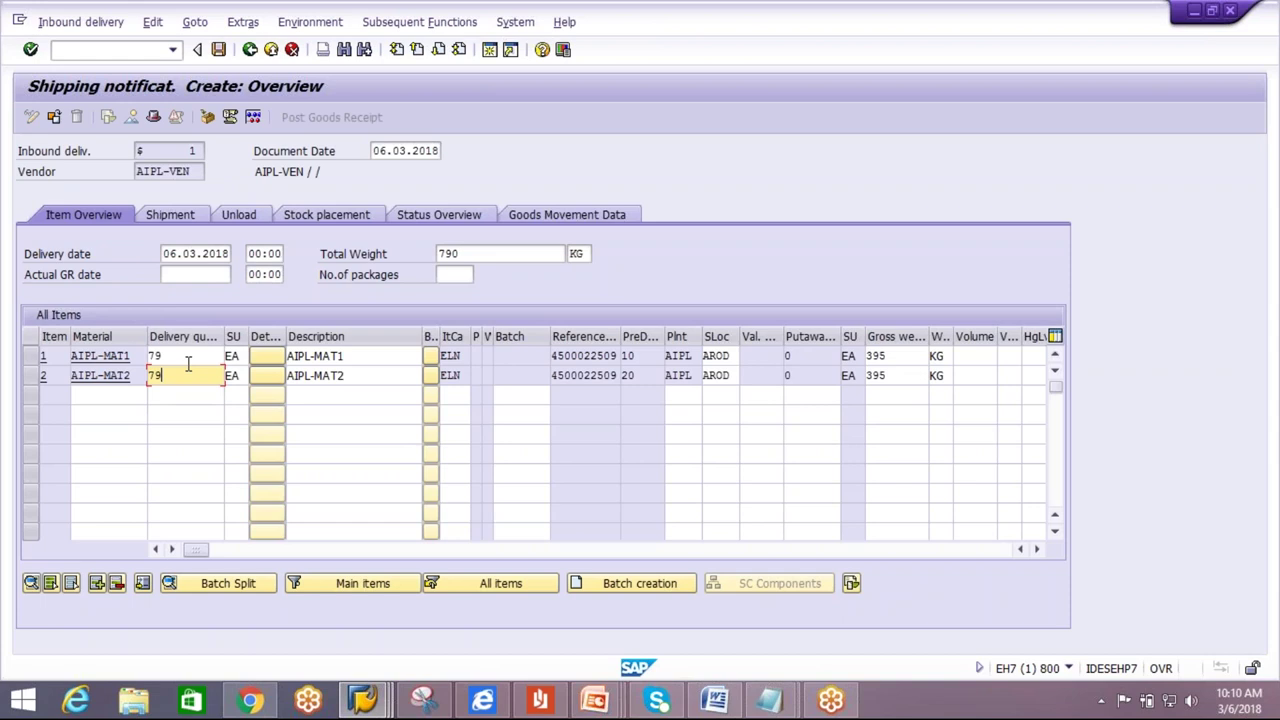
click(185, 356)
key(BackSpace)
text(6)
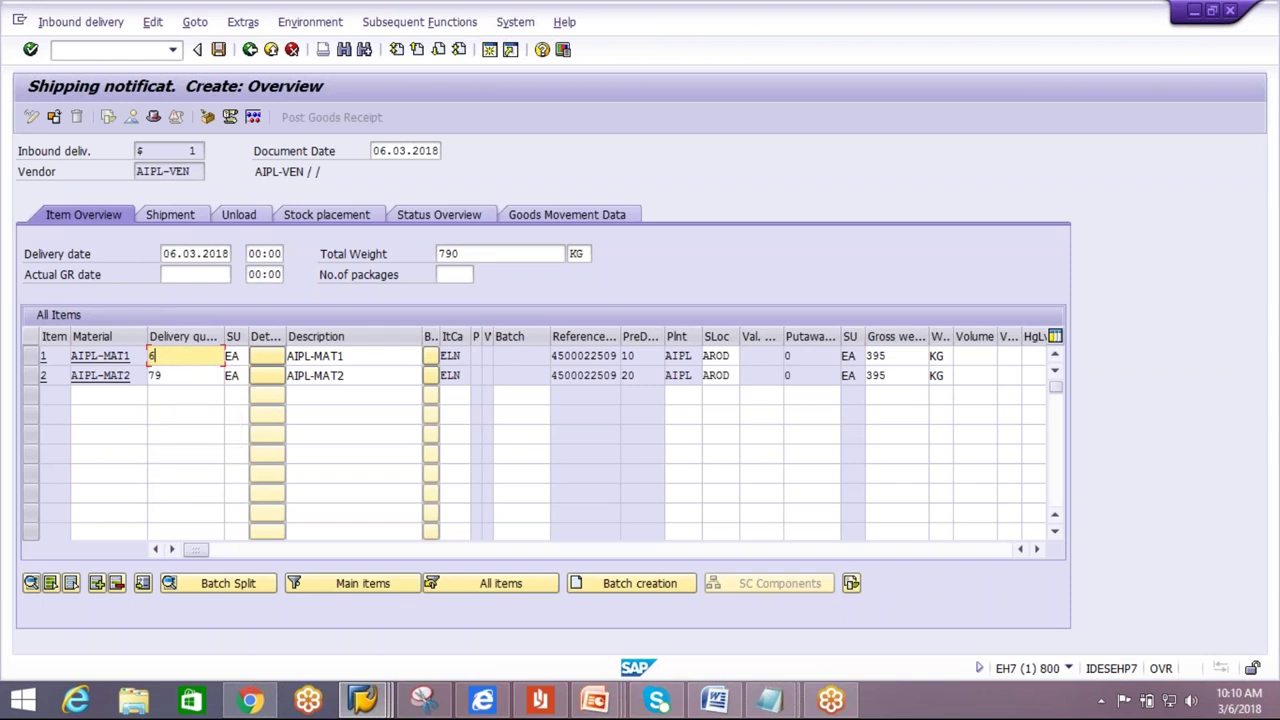
click(174, 375)
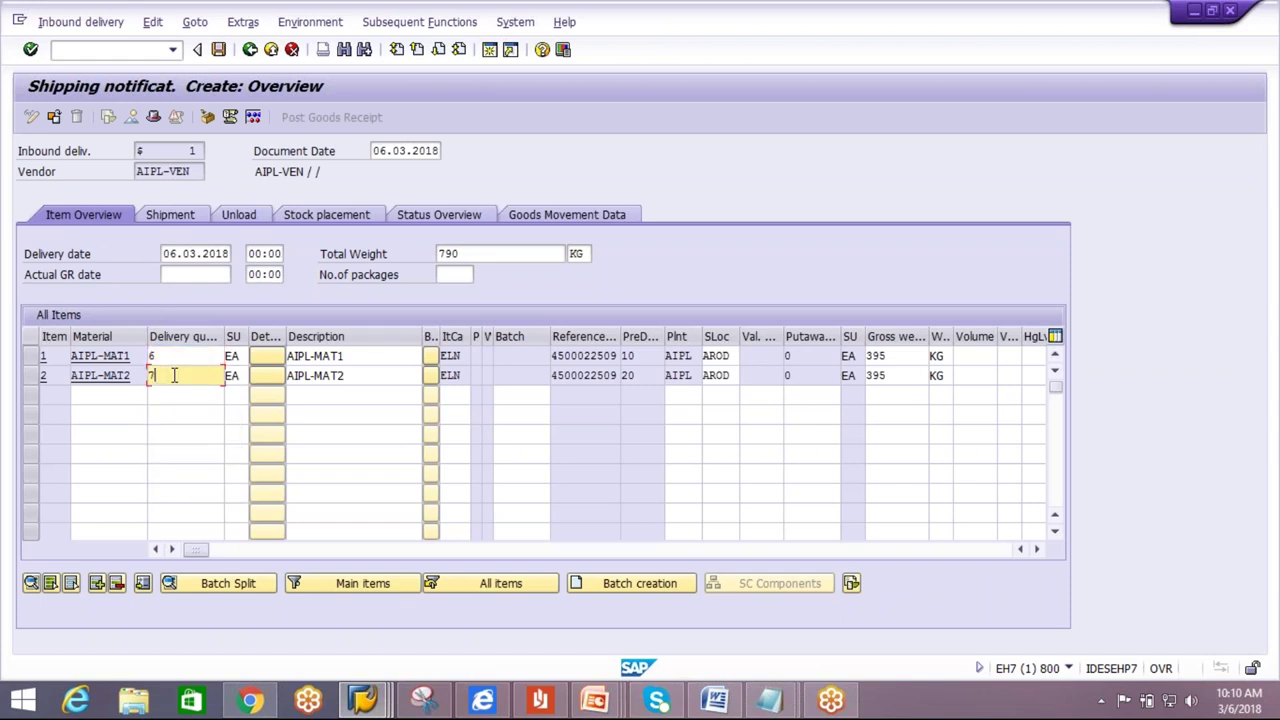
click(218, 49)
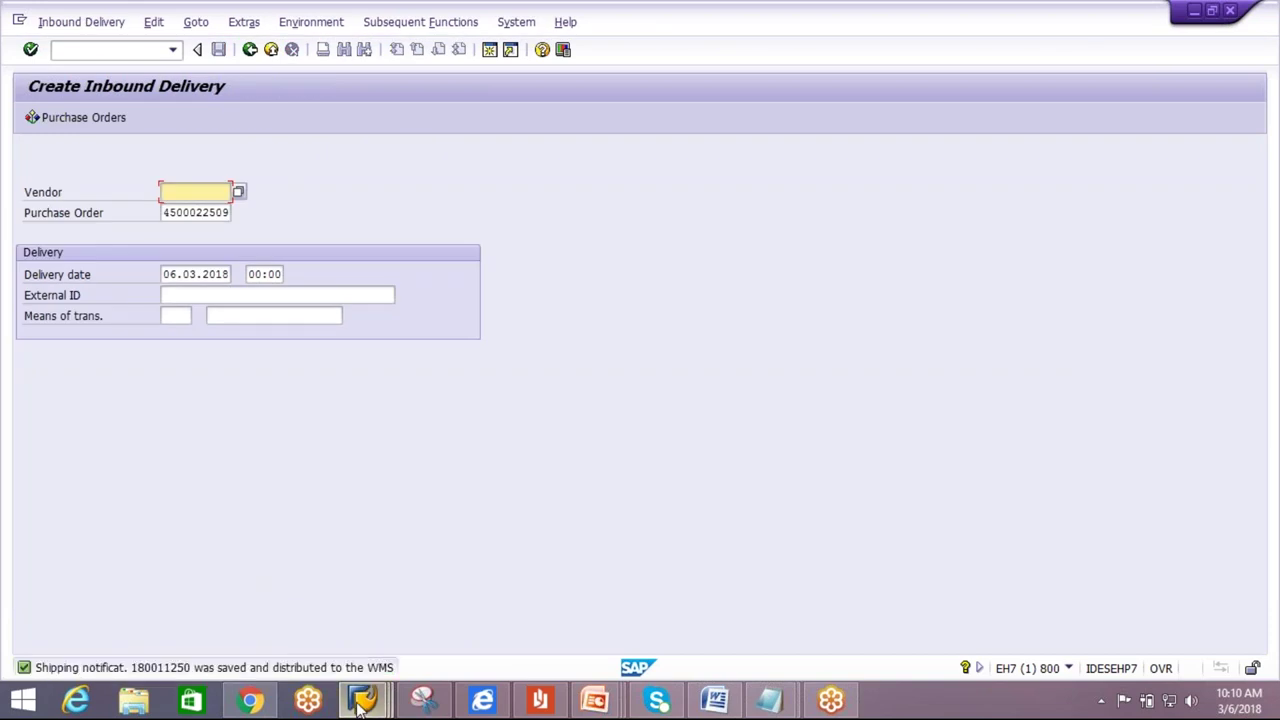
Switch to the EWM Maintain Inbound Delivery session, search the inbound delivery notifications, and select the one whose ASN ends in -06.
mouse_move(362, 702)
click(660, 610)
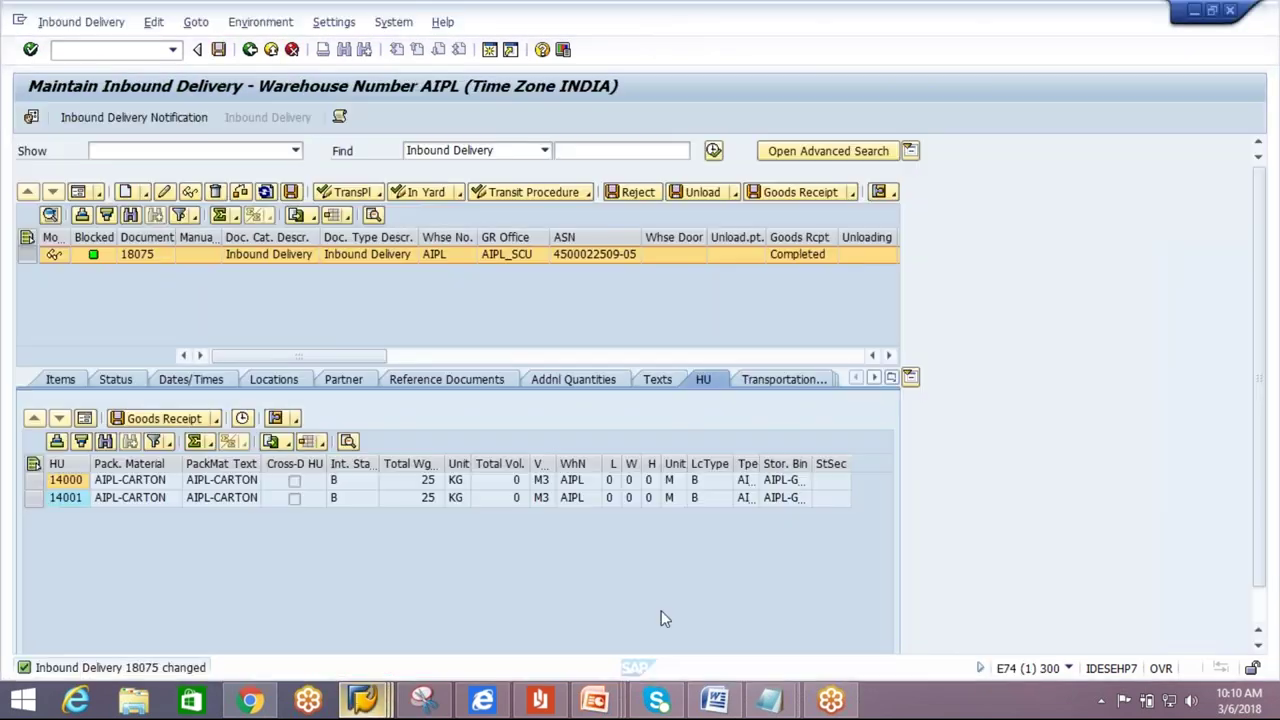
click(152, 120)
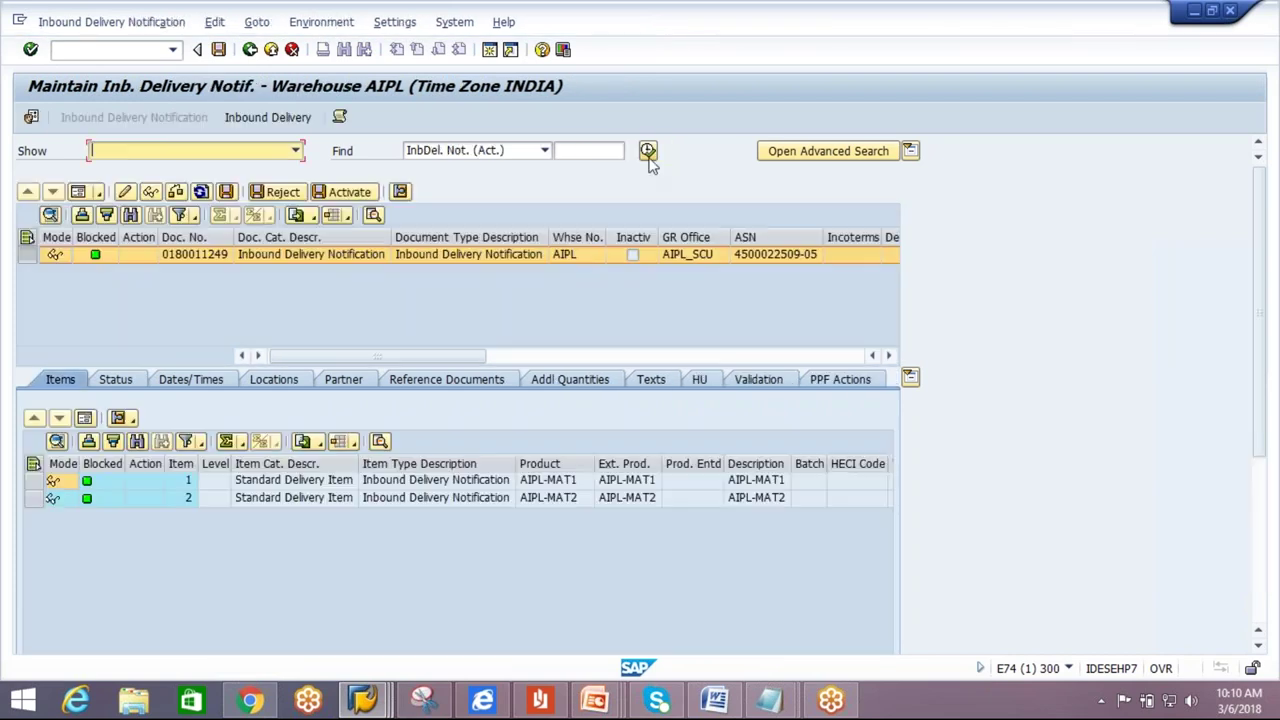
click(648, 150)
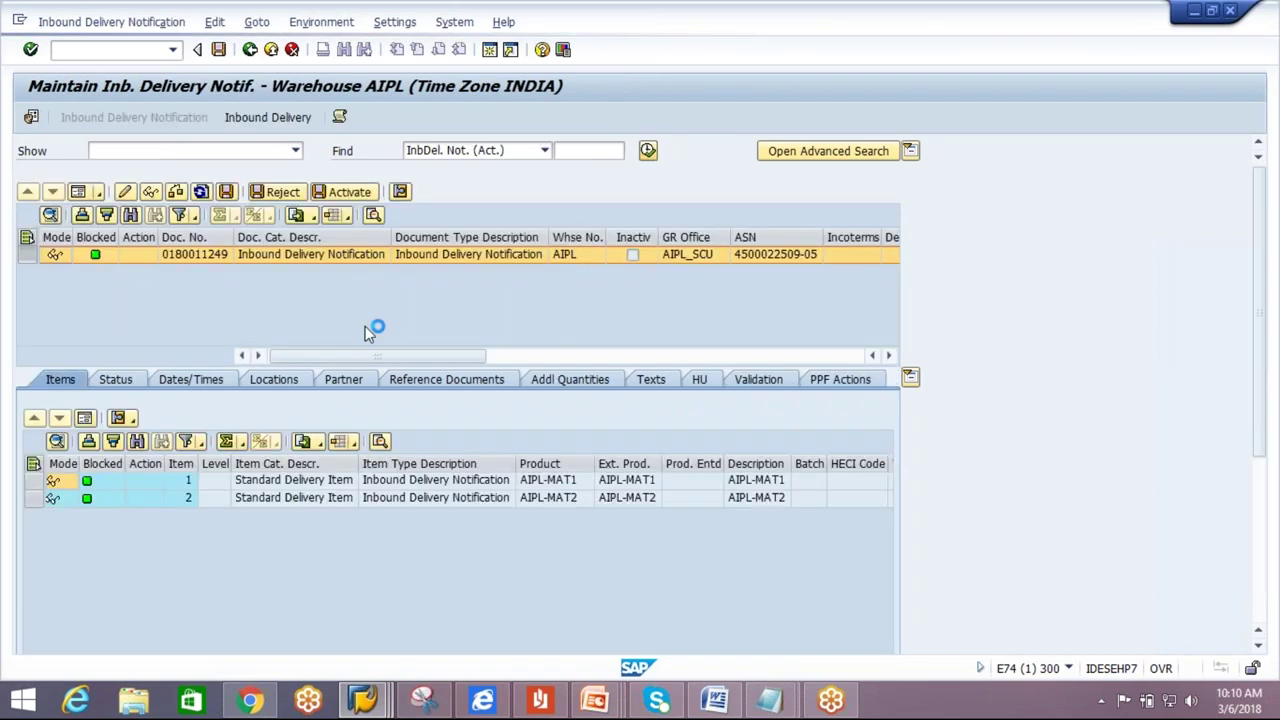
click(271, 371)
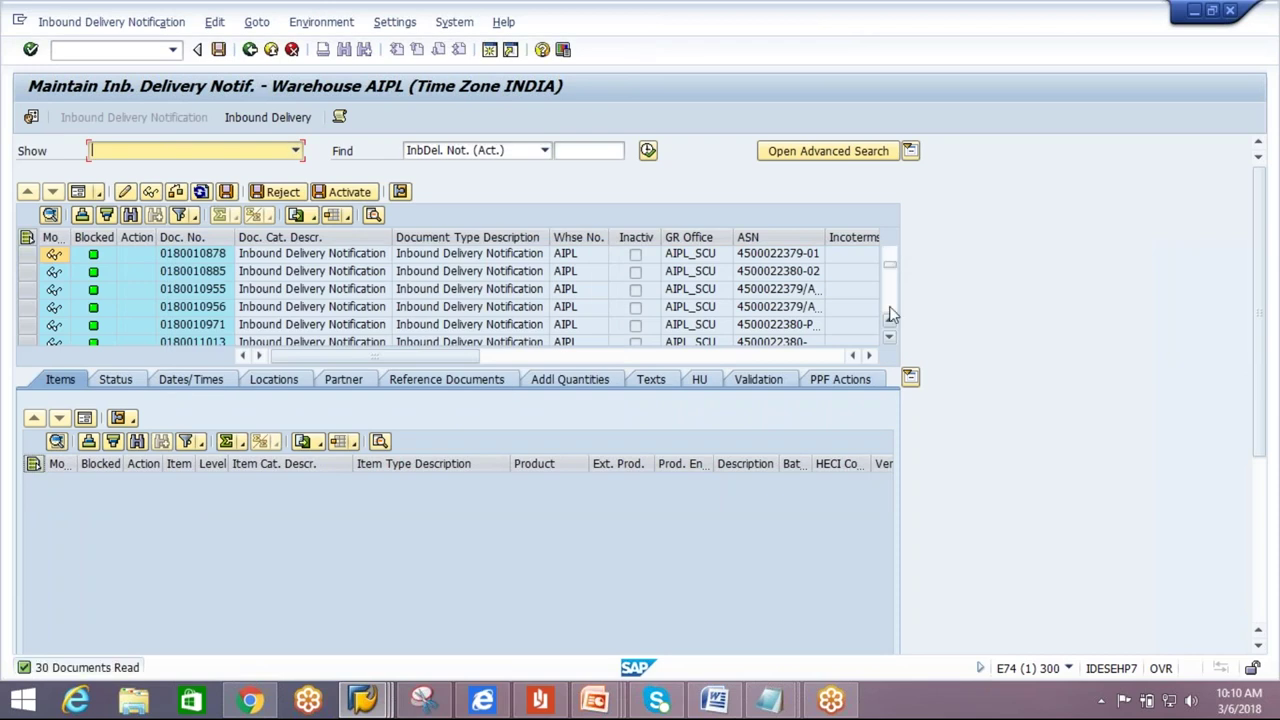
click(215, 328)
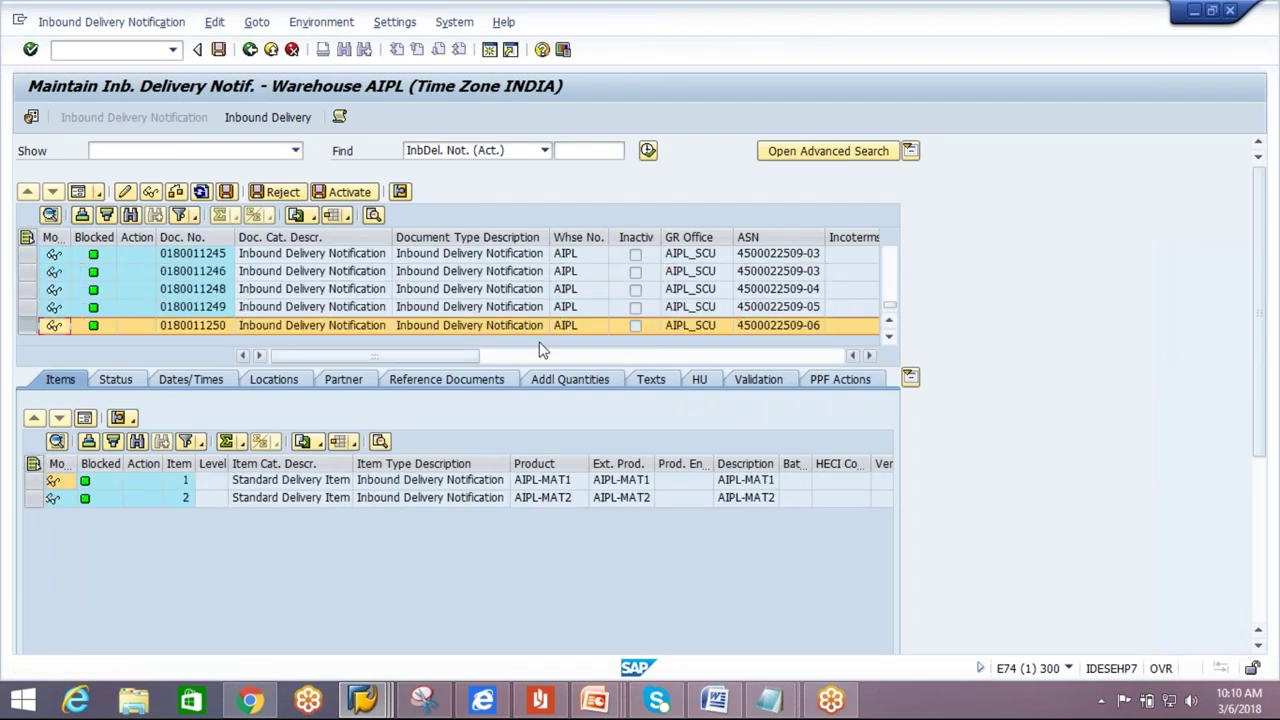
Open the notification's inbound delivery, show its handling units, and start the follow-on Pack function.
click(298, 122)
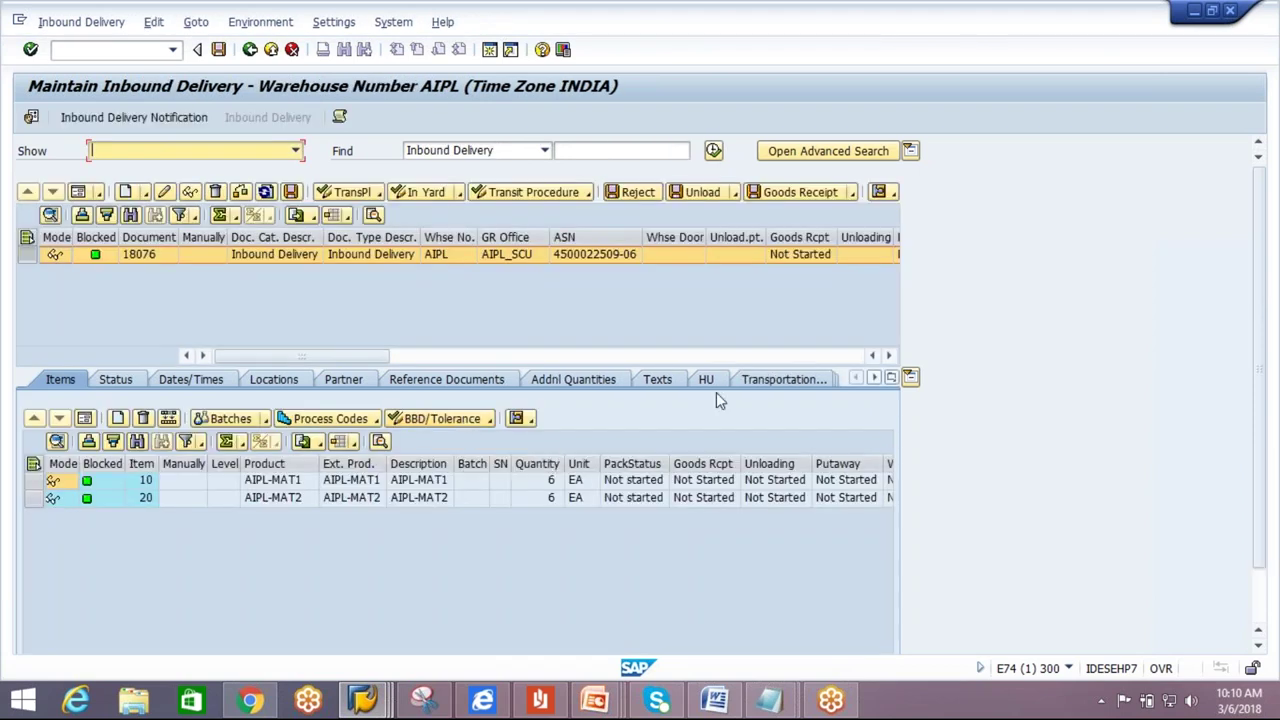
click(713, 382)
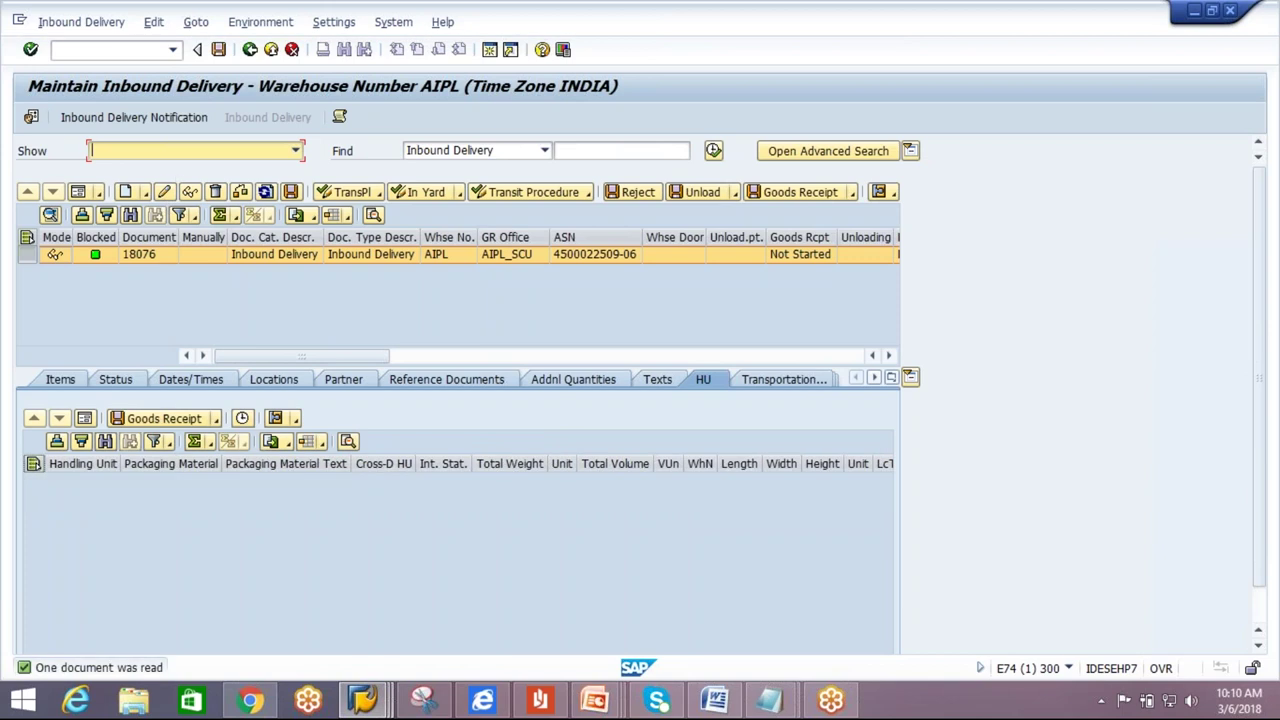
click(70, 24)
mouse_move(80, 70)
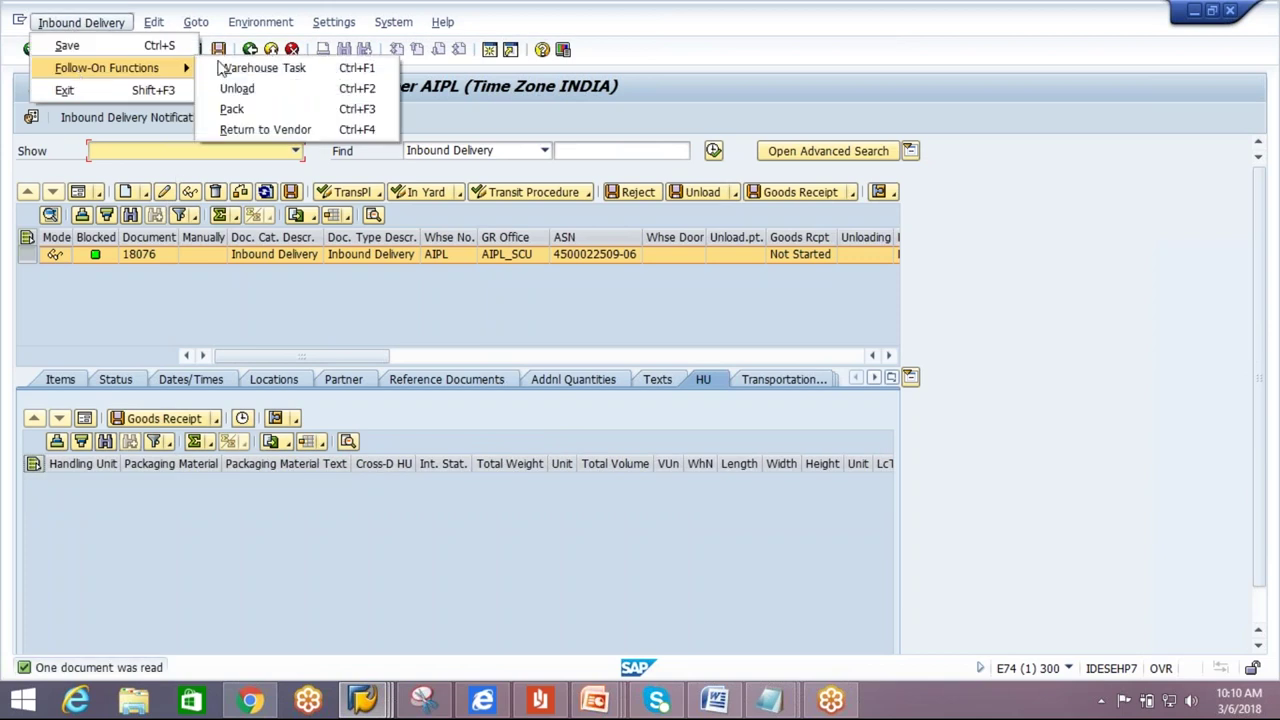
click(237, 88)
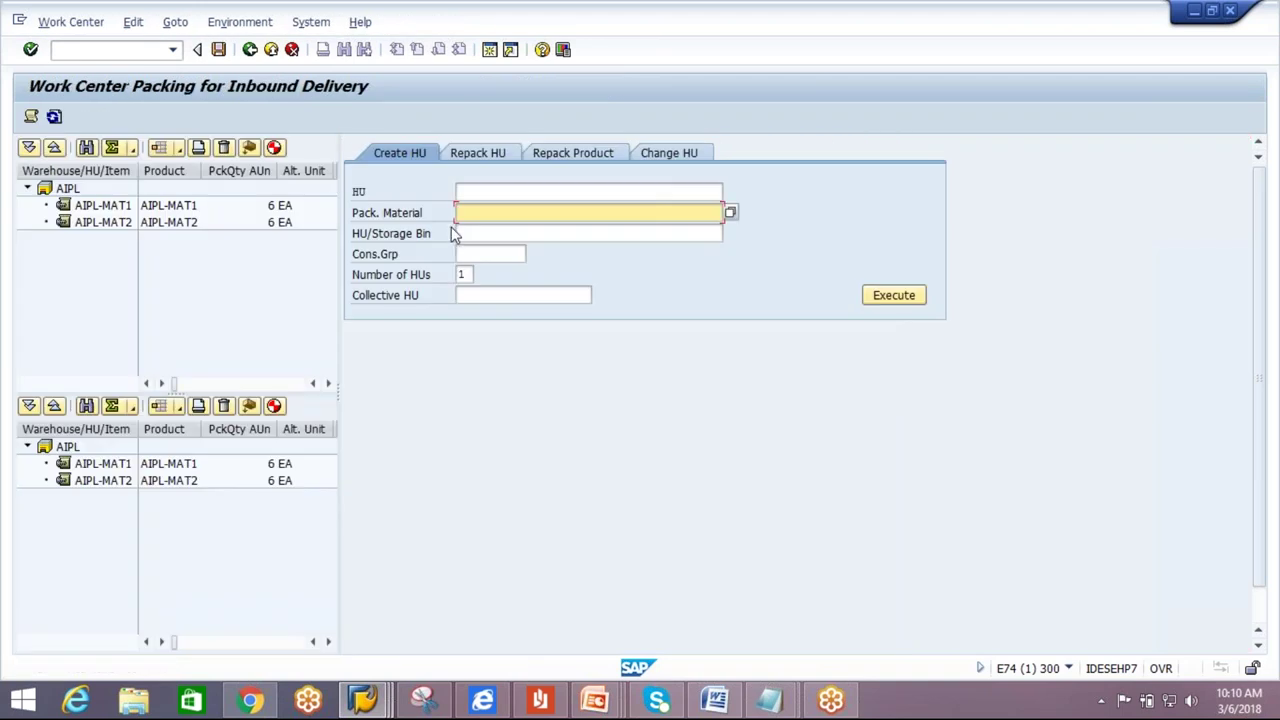
Create two handling units with packaging material AIPL-CARTON.
click(506, 218)
click(528, 226)
click(463, 274)
click(462, 298)
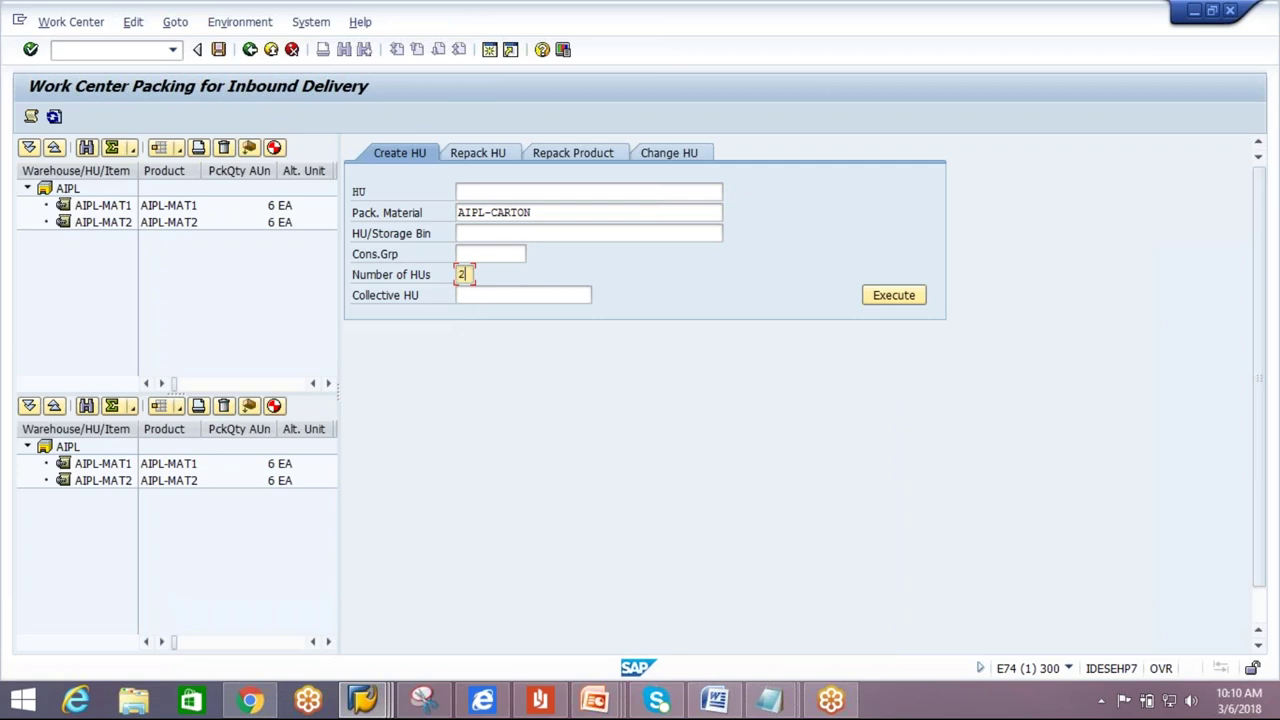
click(903, 298)
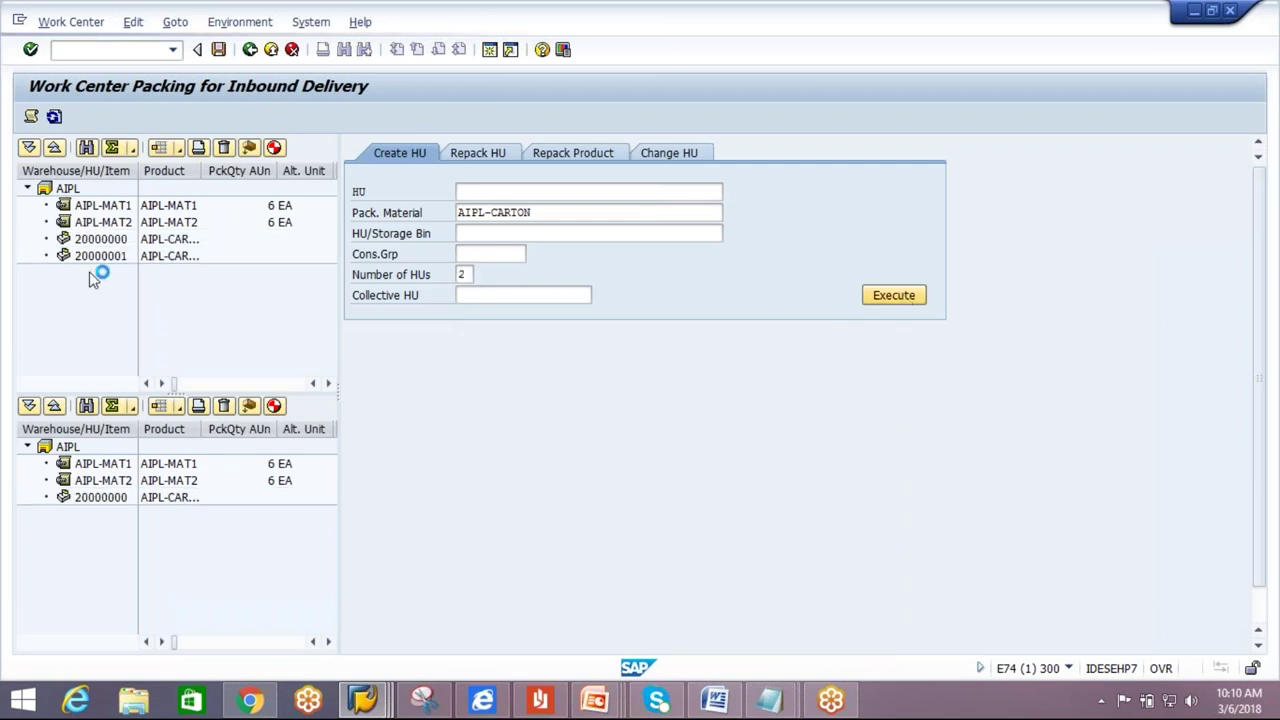
Pack AIPL-MAT1 into the first HU and AIPL-MAT2 into the second, save, and post the inbound delivery's goods receipt.
drag(101, 210, 113, 236)
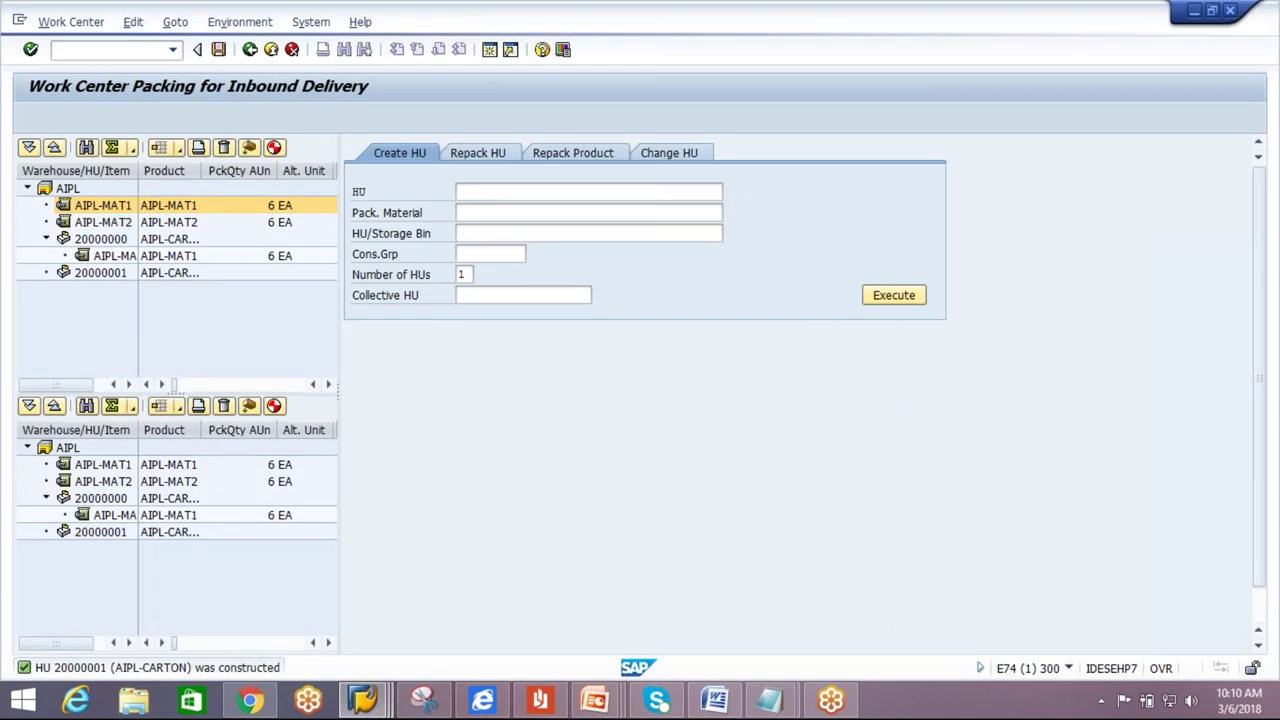
drag(118, 224, 105, 272)
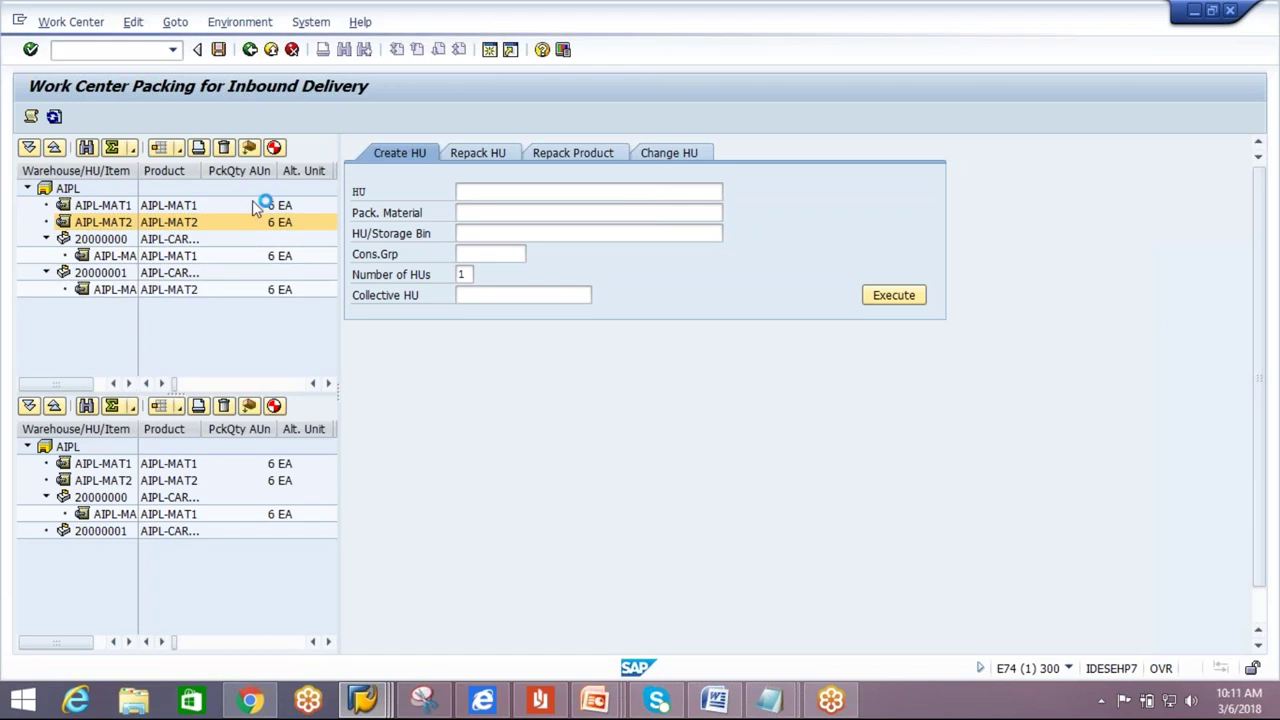
click(220, 50)
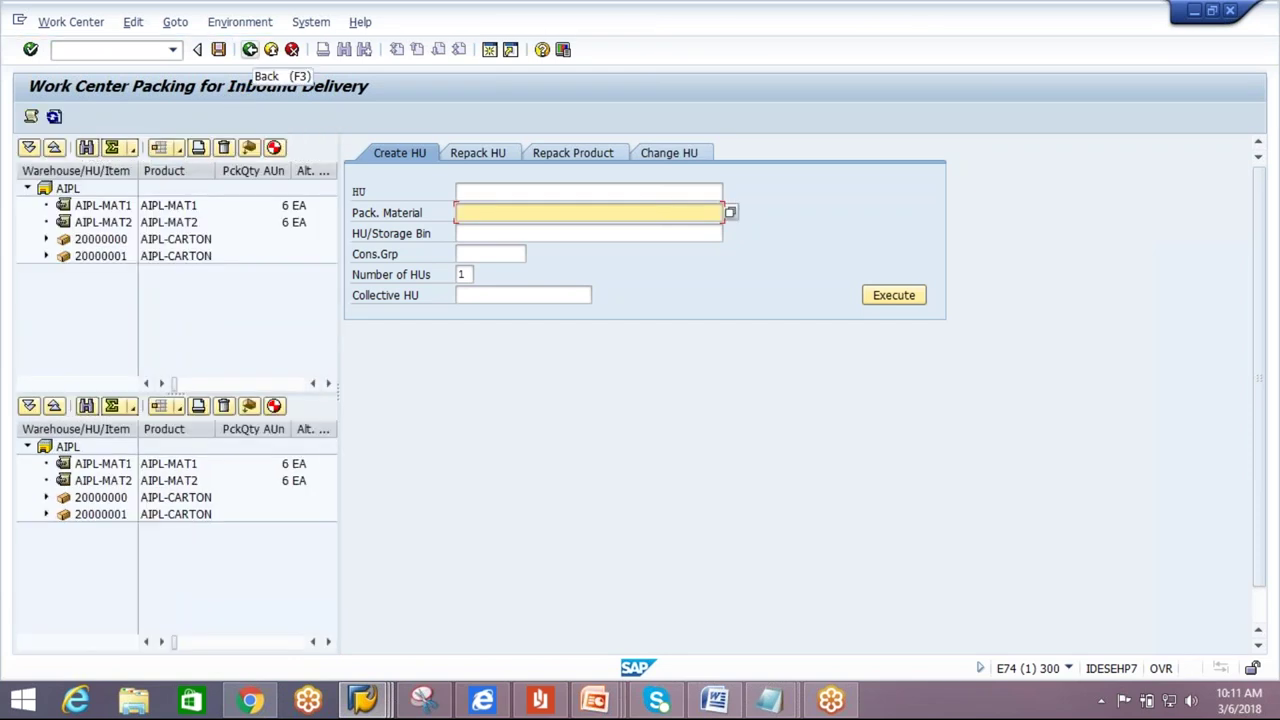
click(250, 50)
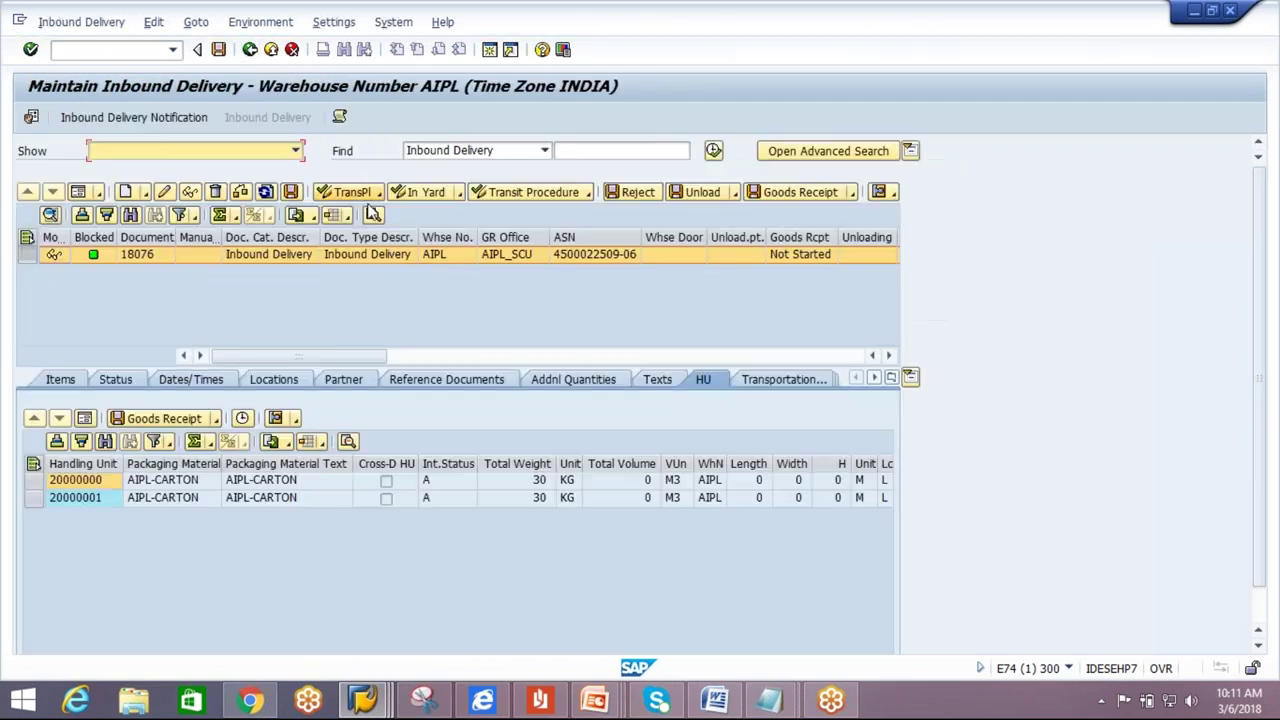
click(478, 387)
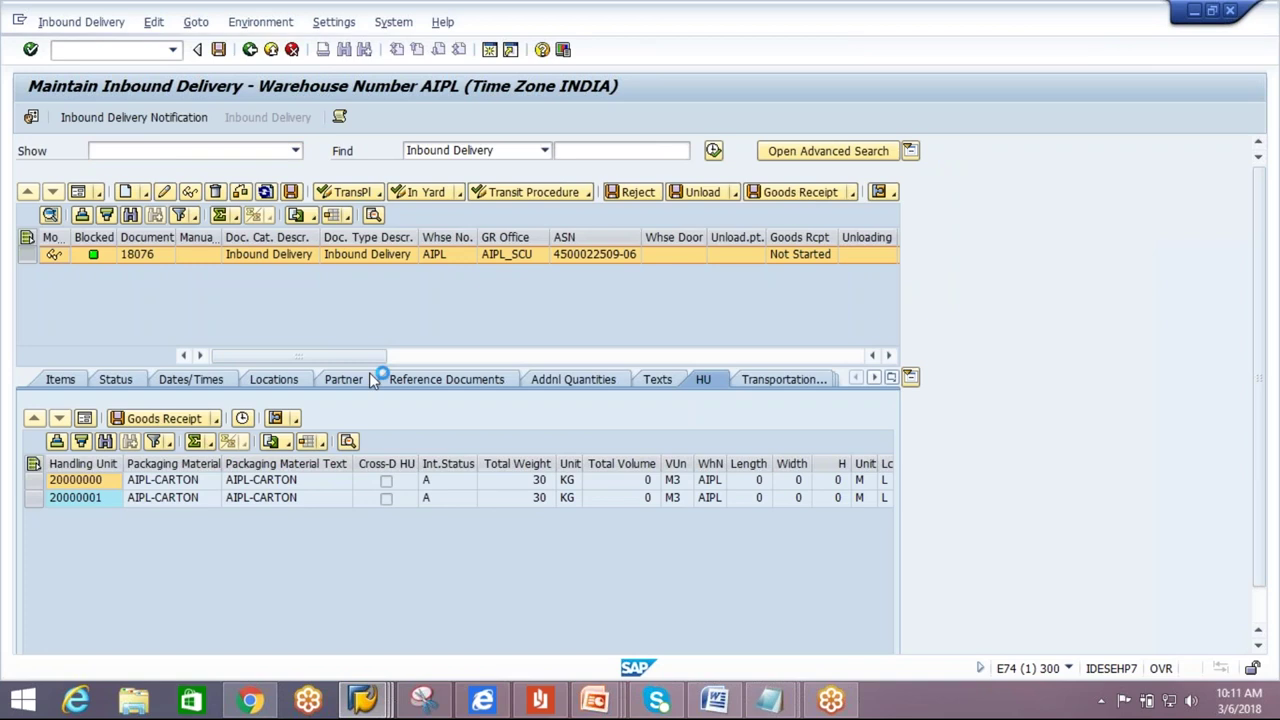
Switch to the ERP Create Inbound Delivery session, display the saved inbound delivery, and open its document flow.
click(362, 700)
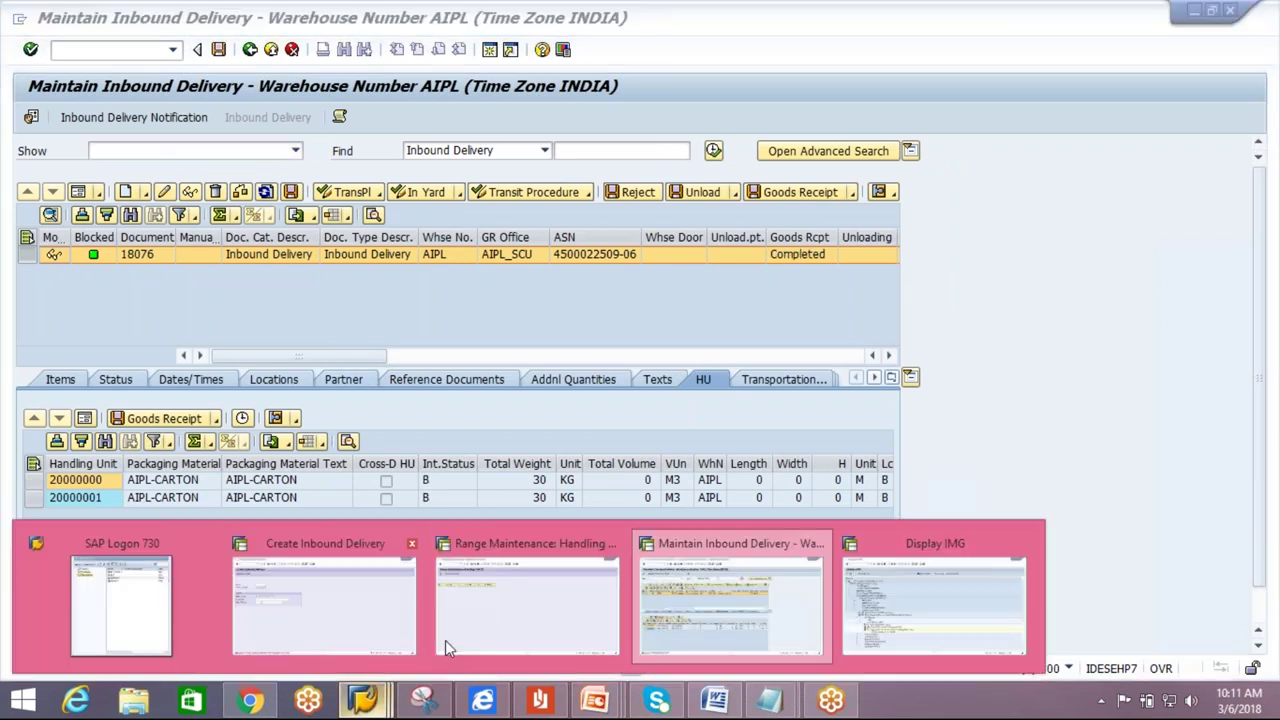
click(354, 617)
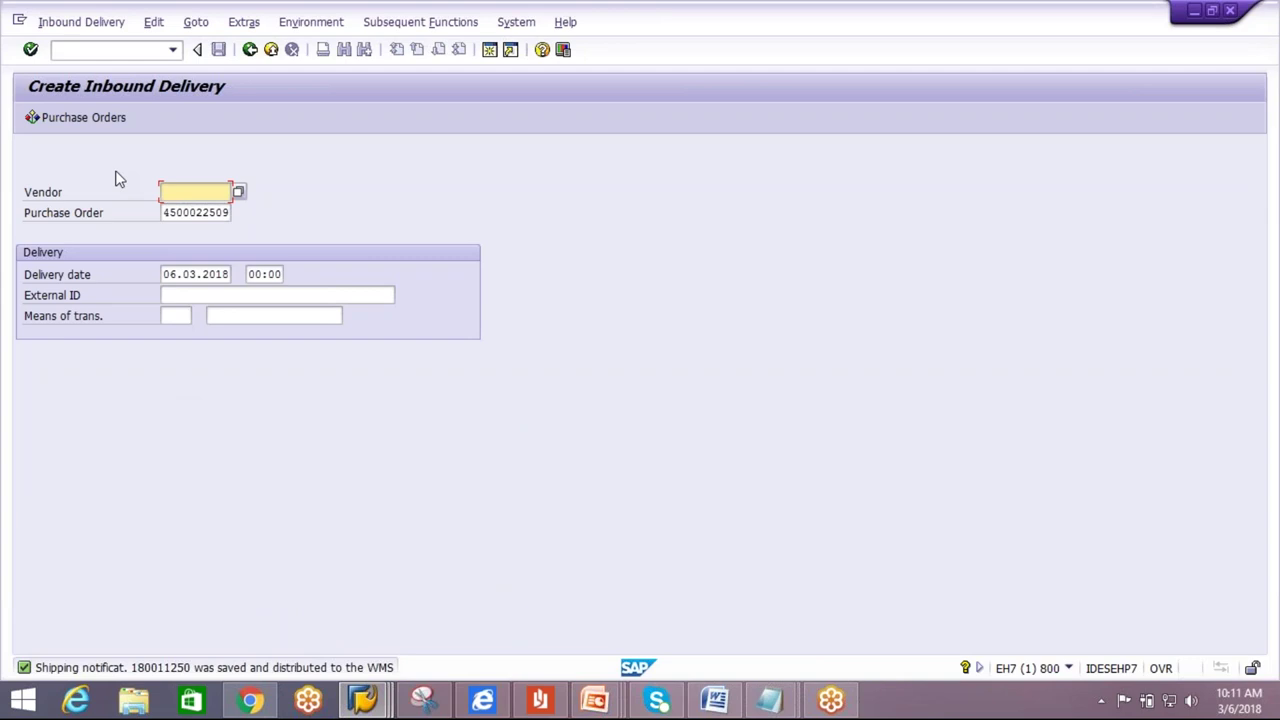
click(57, 22)
click(93, 107)
key(Return)
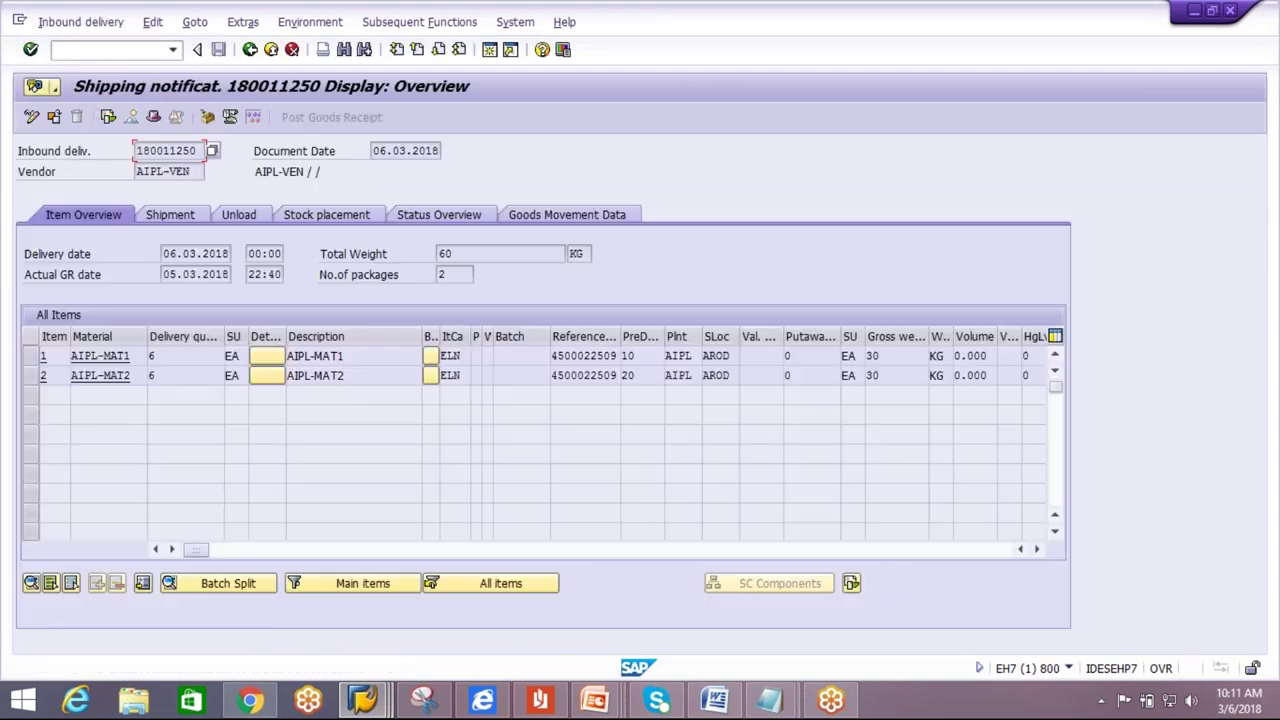
click(310, 22)
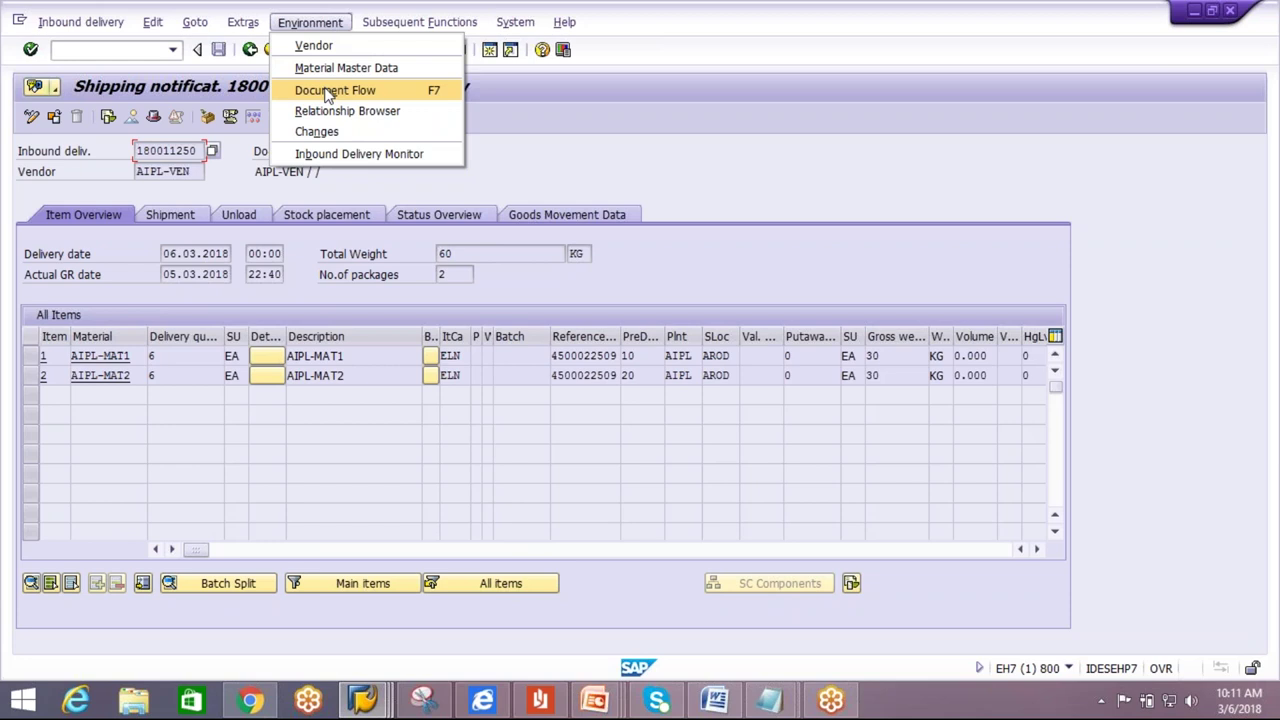
click(329, 91)
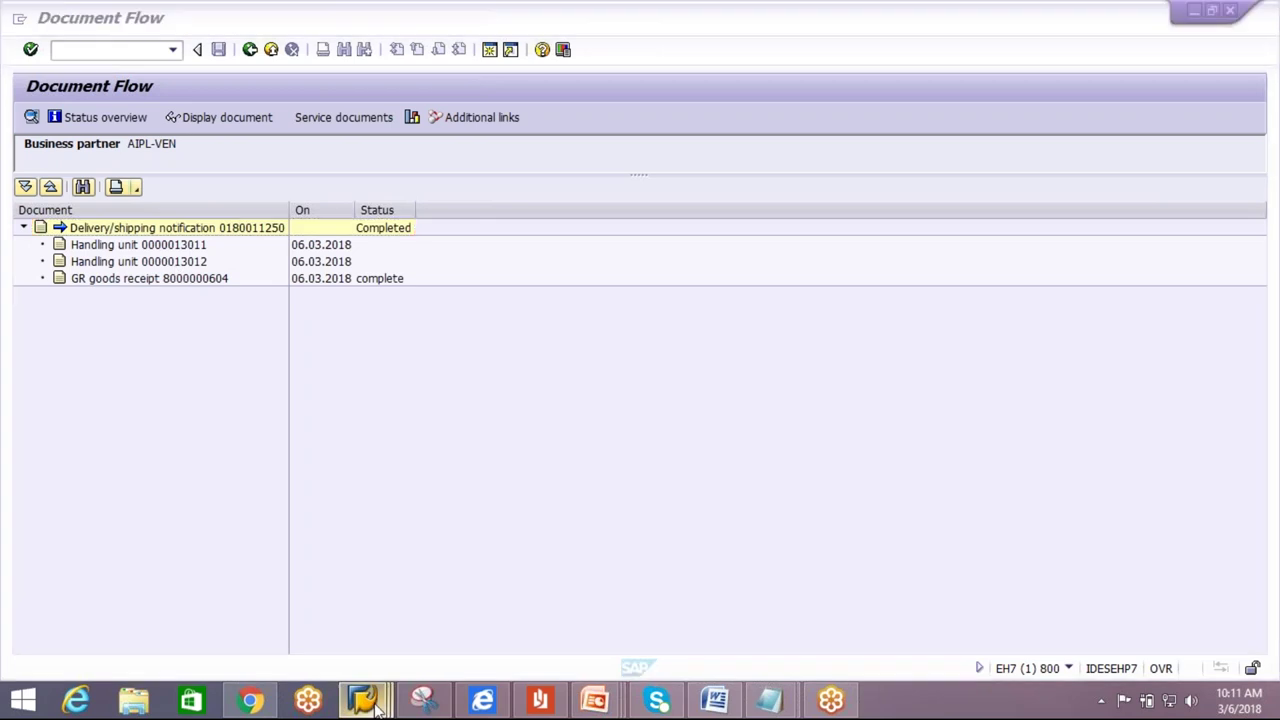
Switch to the ERP HU Range Maintenance session, return to the IMG, and open Define Packaging Material Types.
mouse_move(375, 708)
click(563, 631)
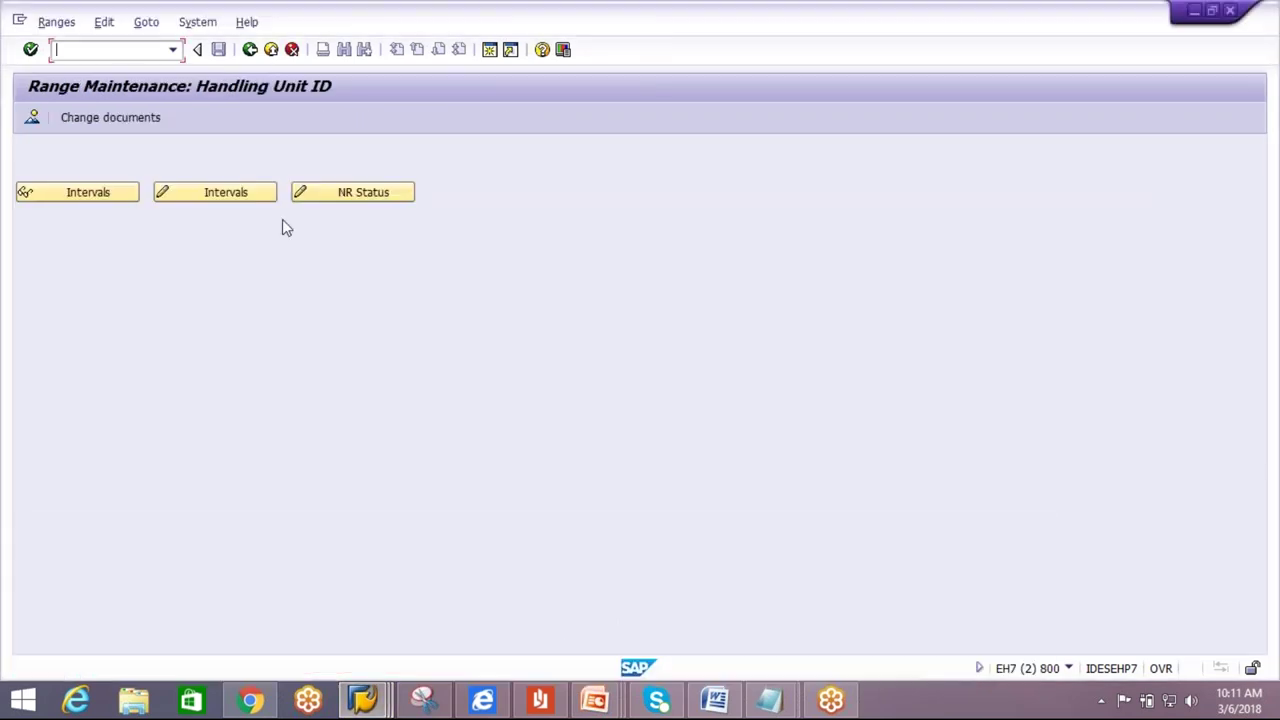
click(250, 50)
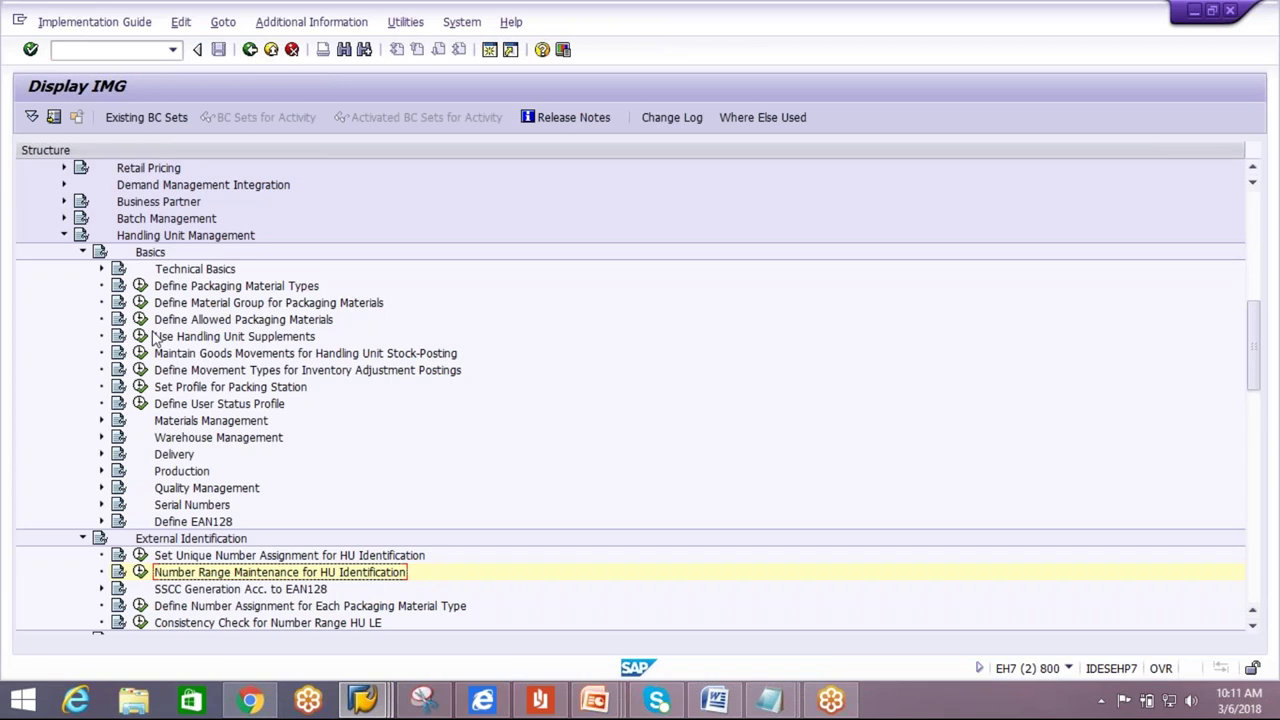
click(140, 285)
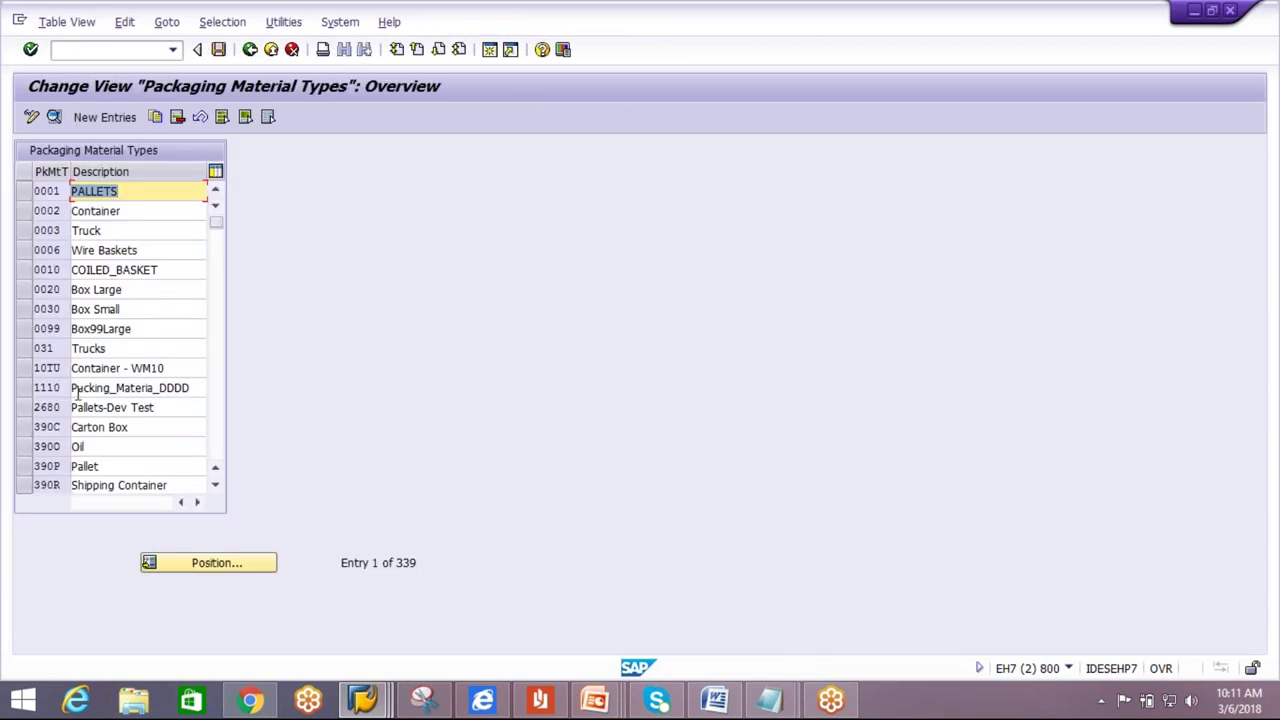
Position the packaging material types list on ACAR and open its details.
click(182, 558)
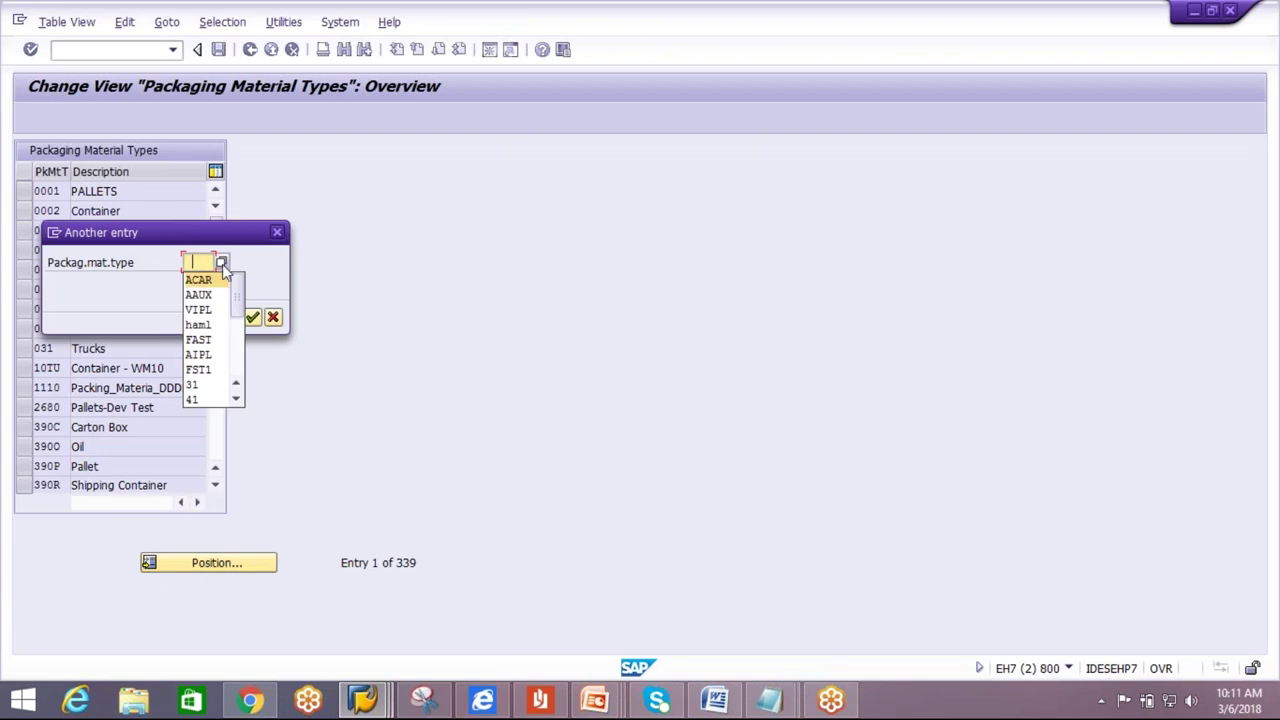
click(218, 283)
click(252, 317)
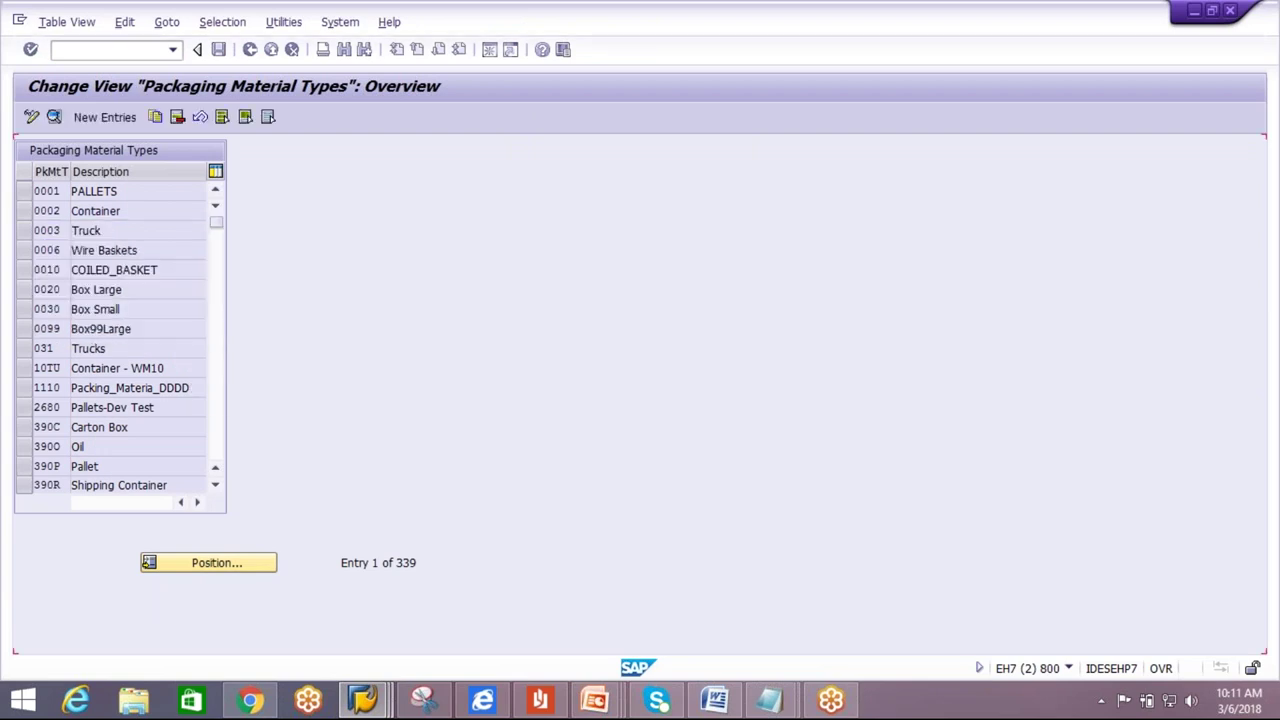
double_click(27, 195)
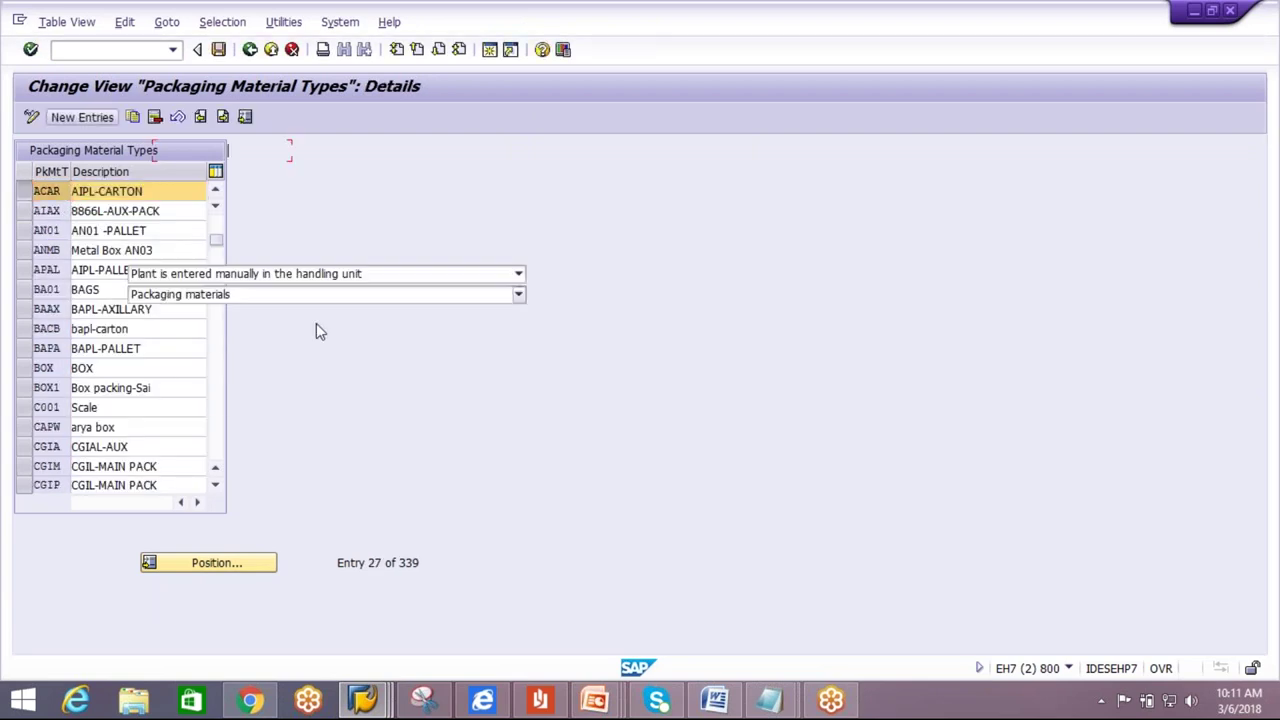
Review the number assignment options of packaging material type ACAR, then return to the IMG structure.
click(522, 338)
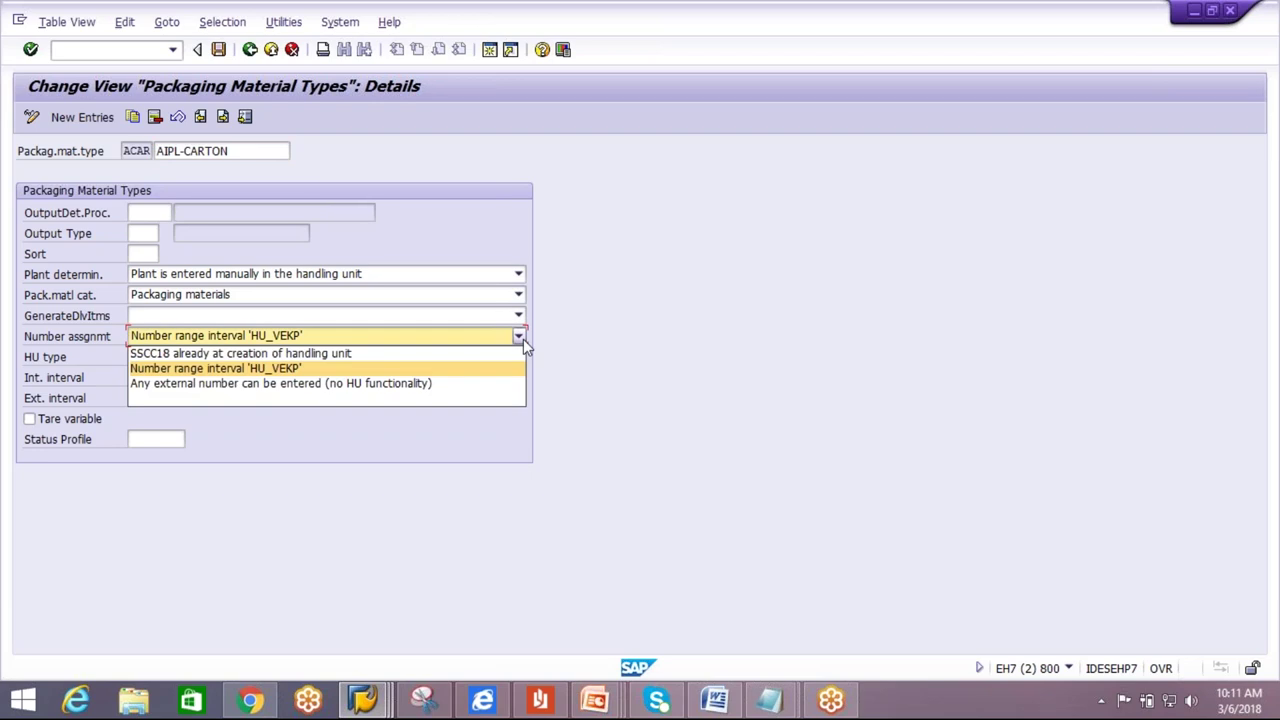
click(632, 372)
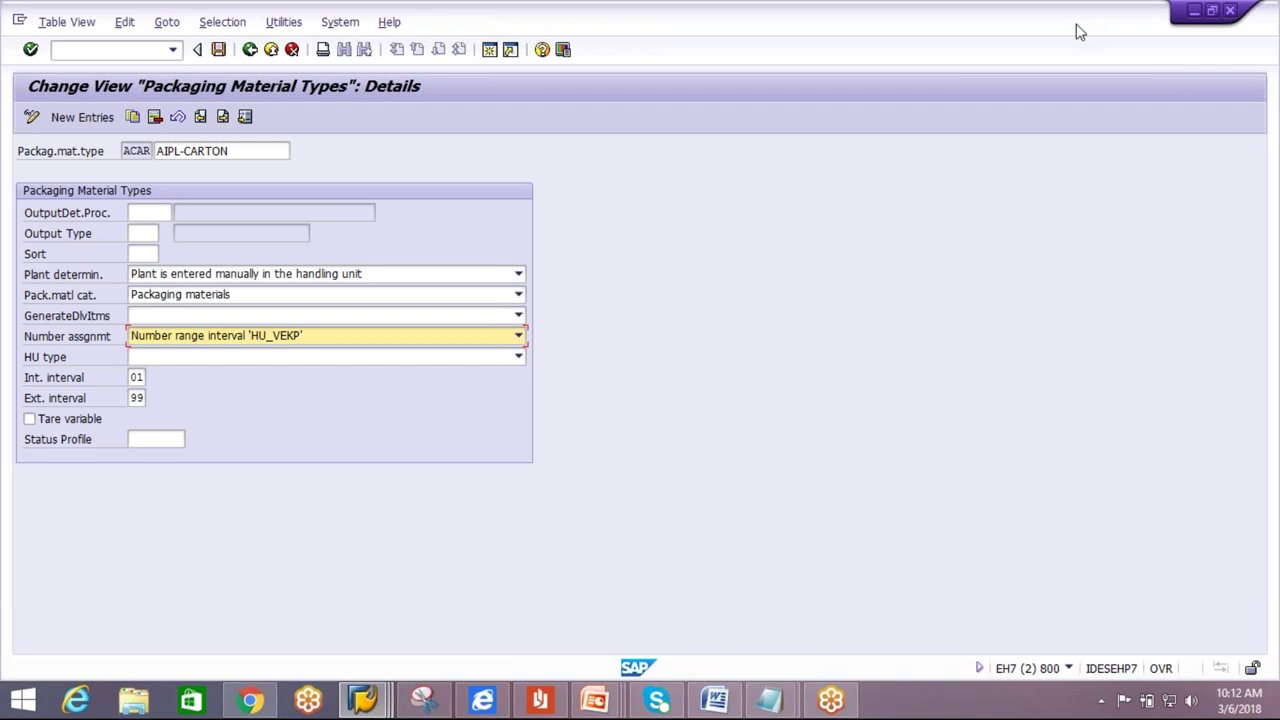
click(518, 336)
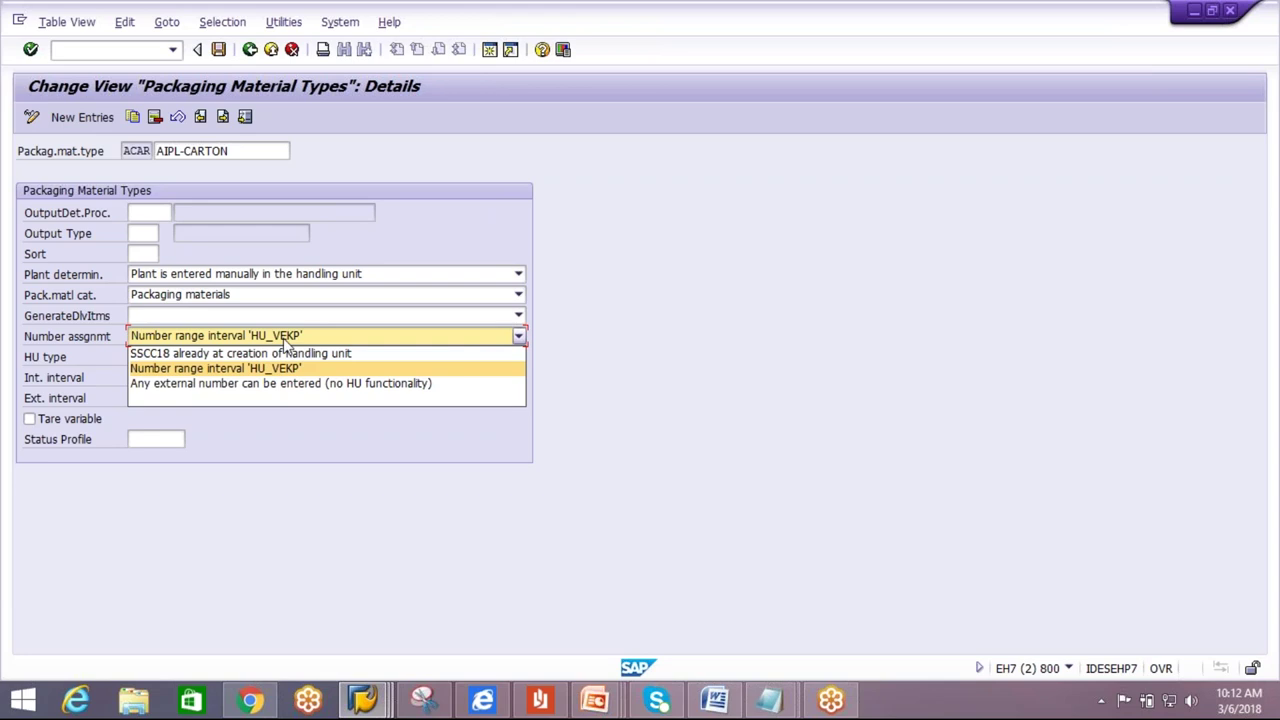
click(250, 50)
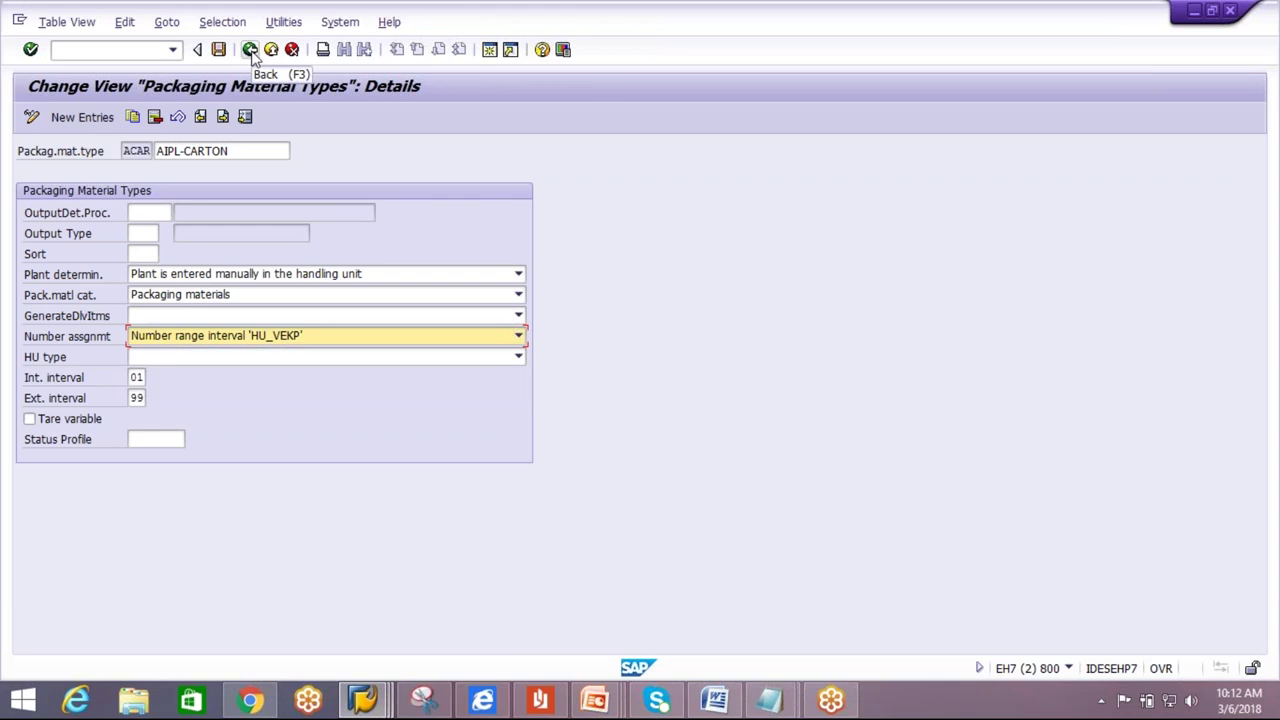
click(250, 50)
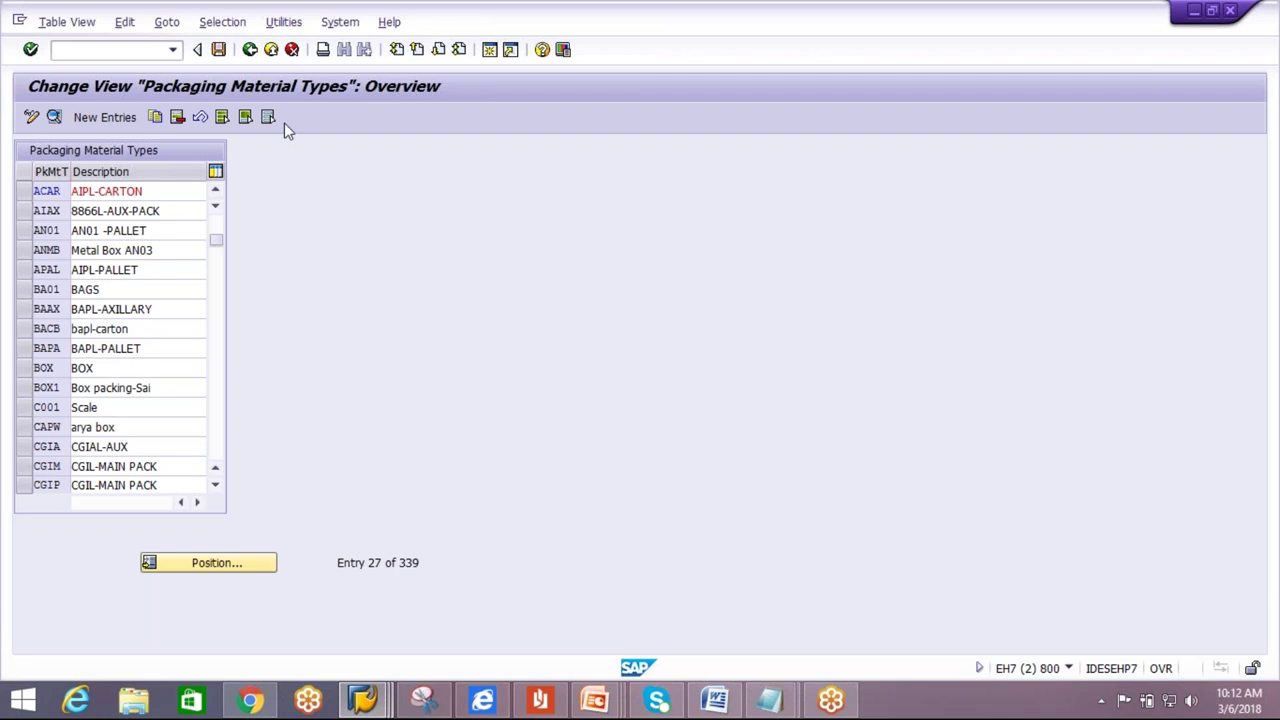
key(F3)
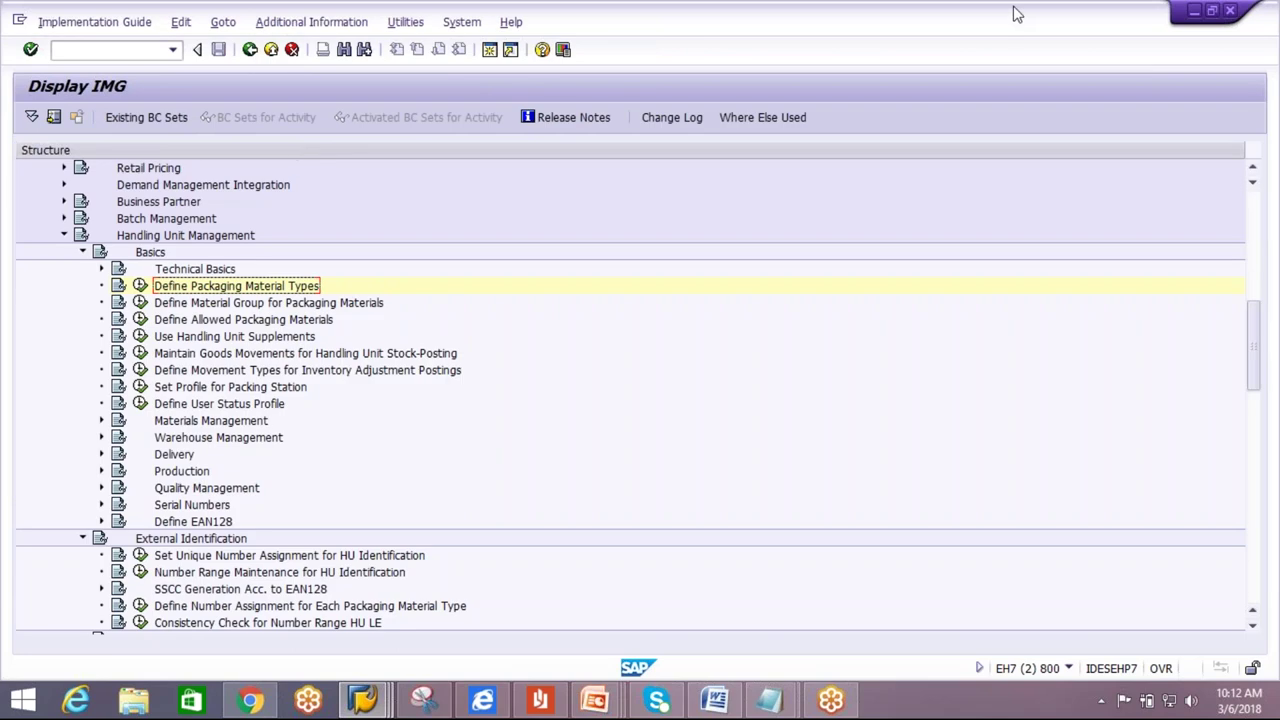